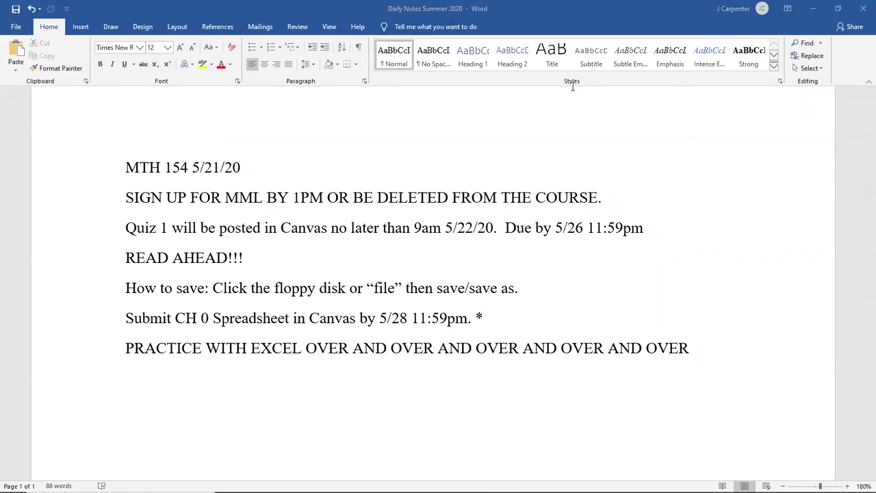
Switch to Excel's blank Book1 workbook and arrange it side by side with the Daily Notes Summer 2020 Word document, Excel on the right half.
key(alt+Tab)
key(Tab)
key(Tab)
key(Tab)
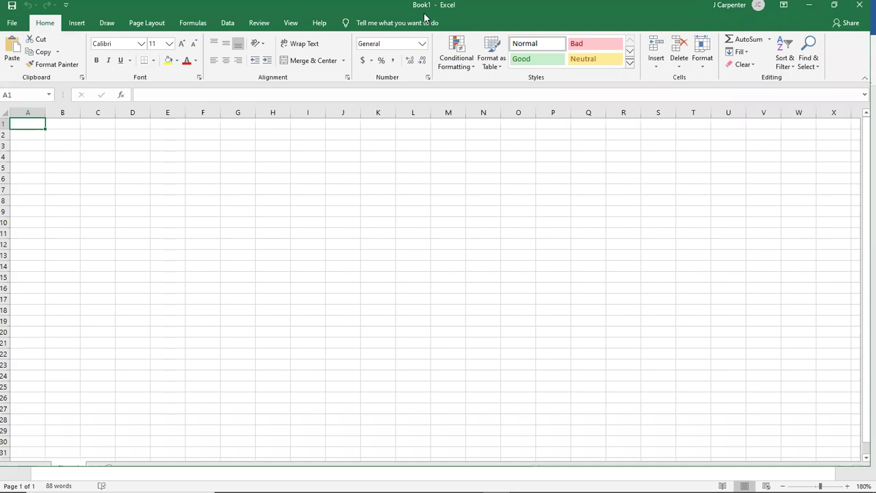
key(super+Right)
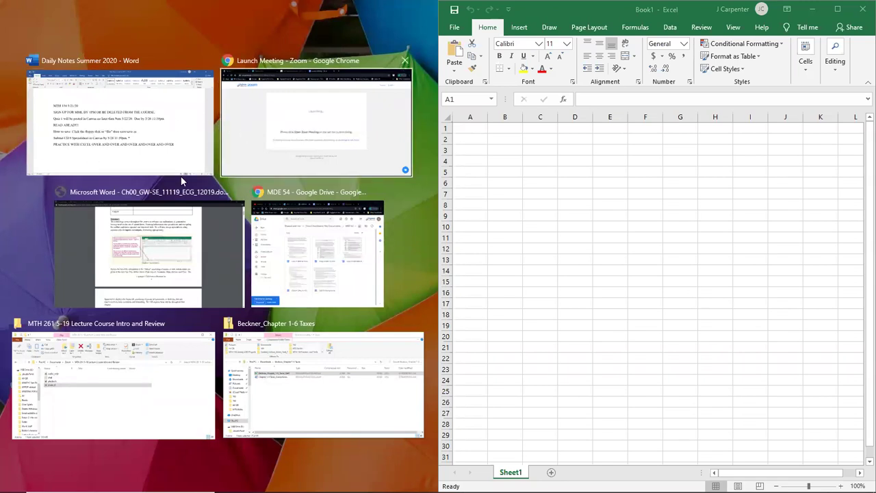
click(110, 120)
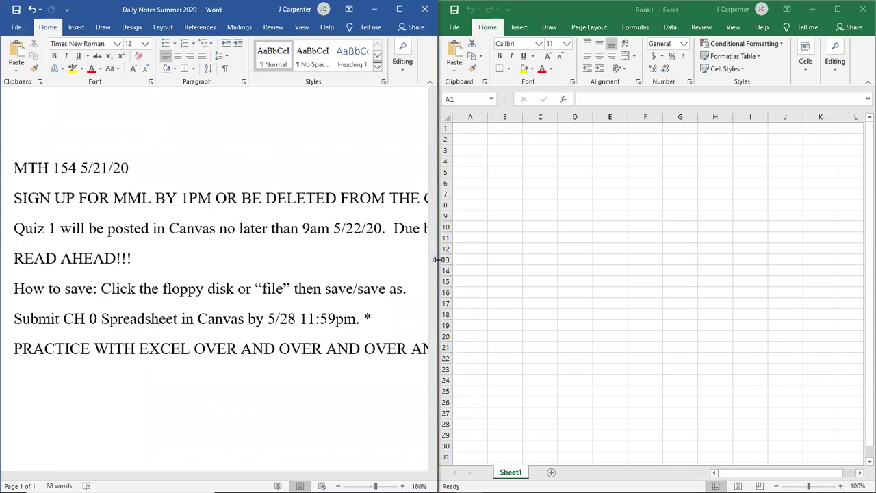
Resize the two side-by-side windows so Excel gets slightly more width than Word and their edges meet.
drag(436, 260, 331, 226)
drag(439, 240, 390, 238)
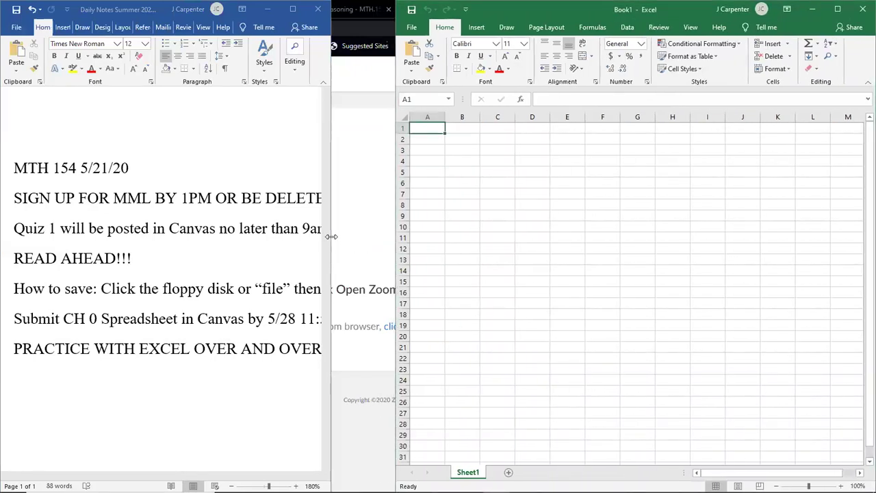
drag(332, 237, 394, 230)
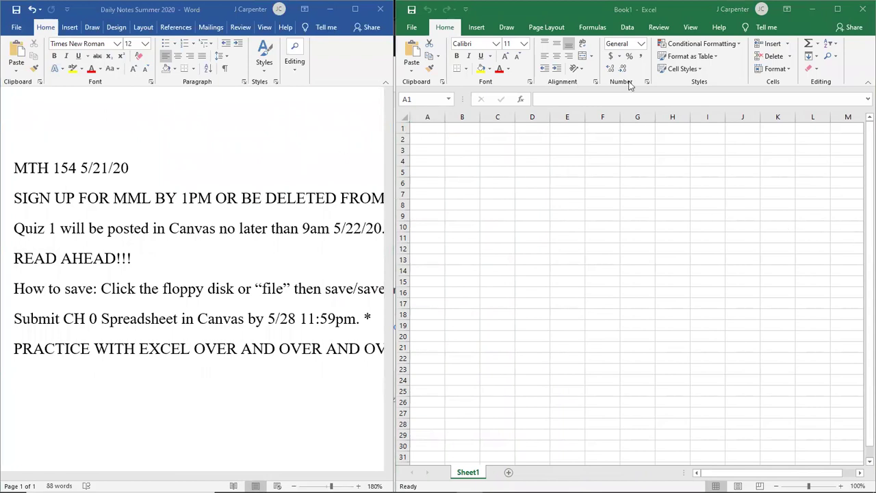
mouse_move(500, 489)
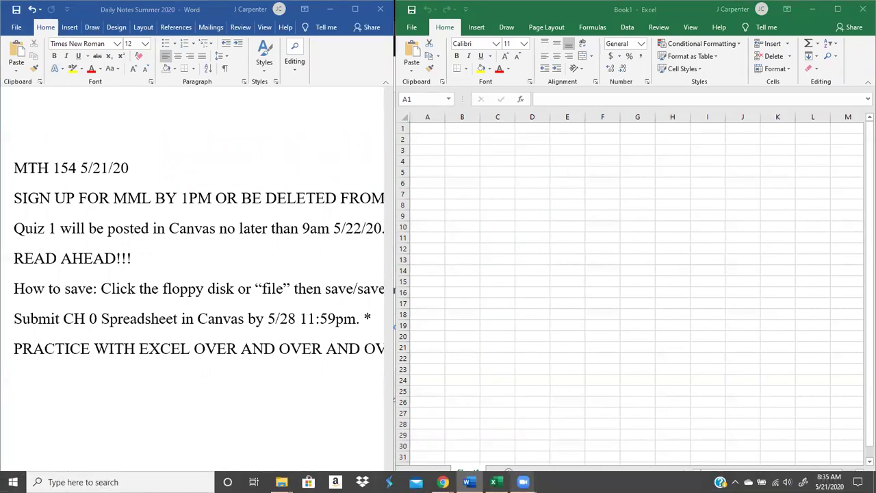
mouse_move(523, 481)
click(486, 410)
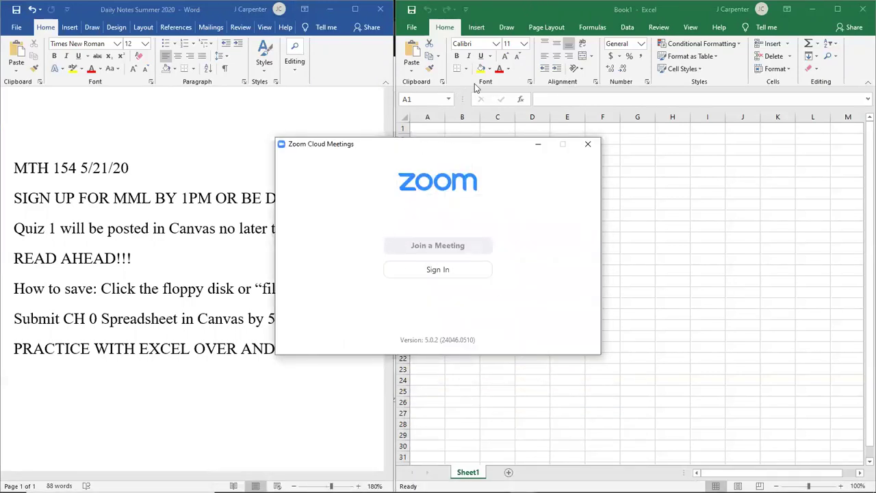
click(538, 144)
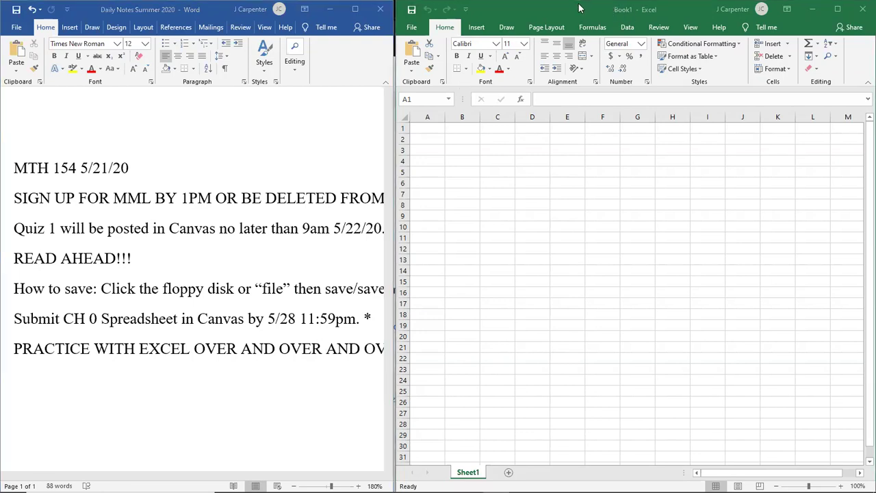
Align the Excel window flush against the Word window and zoom the blank worksheet to 145%.
drag(582, 9, 578, 9)
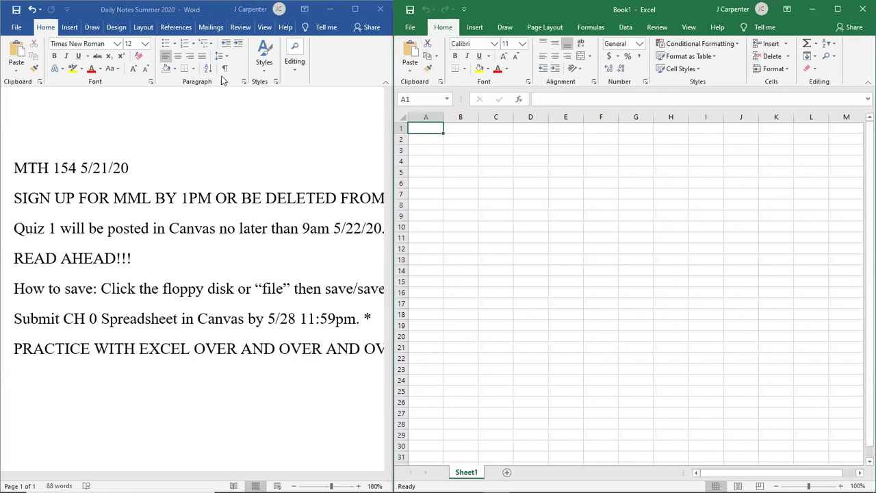
click(299, 223)
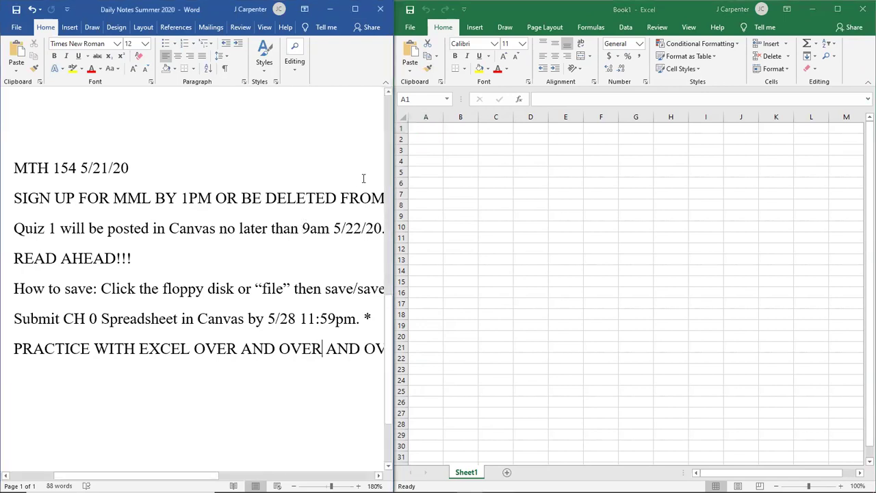
click(604, 15)
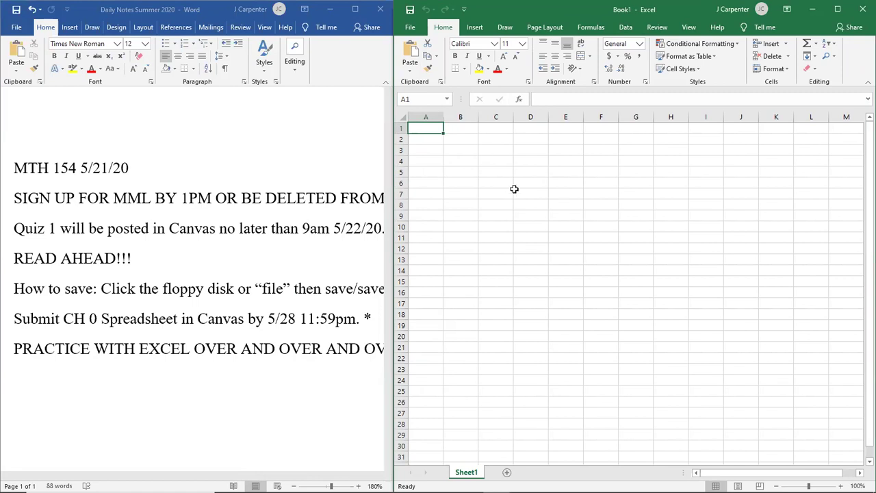
ctrl+scroll(516, 171, up, 3)
ctrl+scroll(516, 171, up, 2)
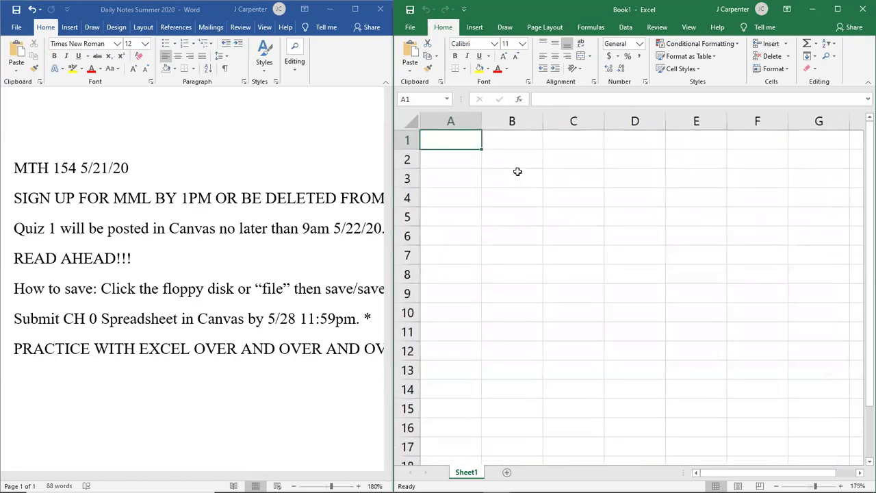
ctrl+scroll(516, 171, down, 3)
ctrl+scroll(517, 171, down, 5)
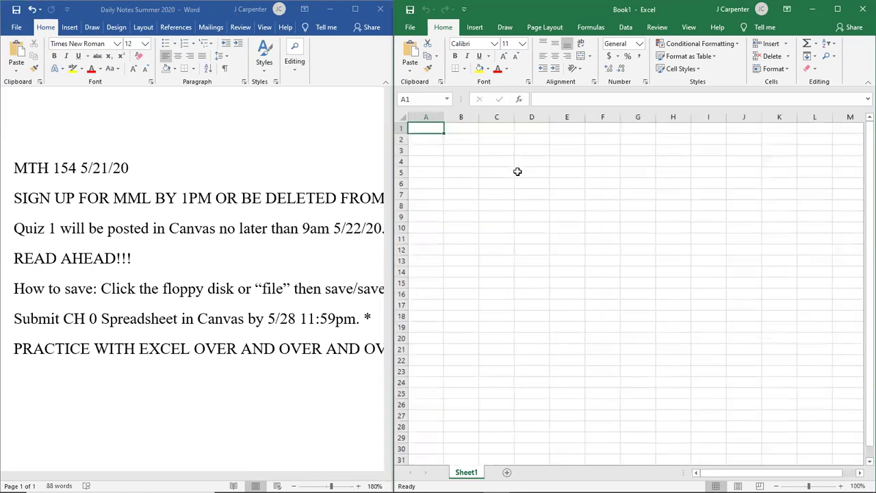
ctrl+scroll(517, 171, up, 6)
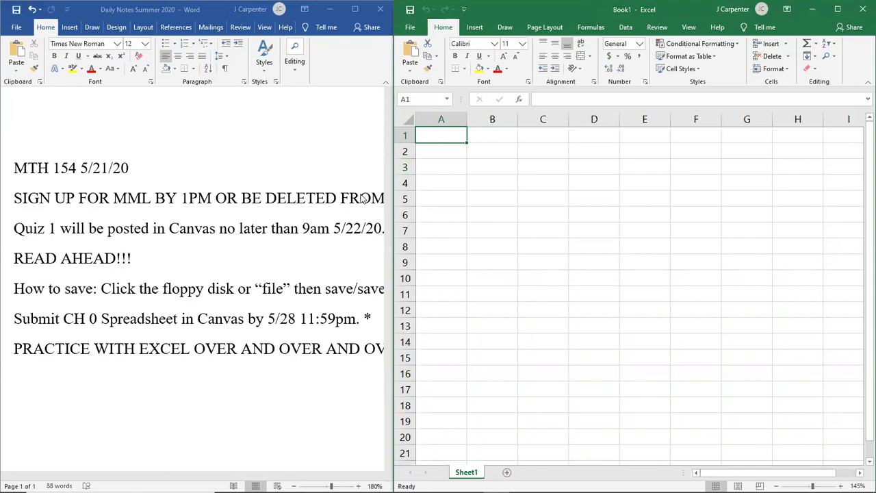
Maximize the Word notes and highlight in turn the CH 0 Spreadsheet submission line and the PRACTICE WITH EXCEL line for review.
click(355, 8)
drag(125, 316, 491, 320)
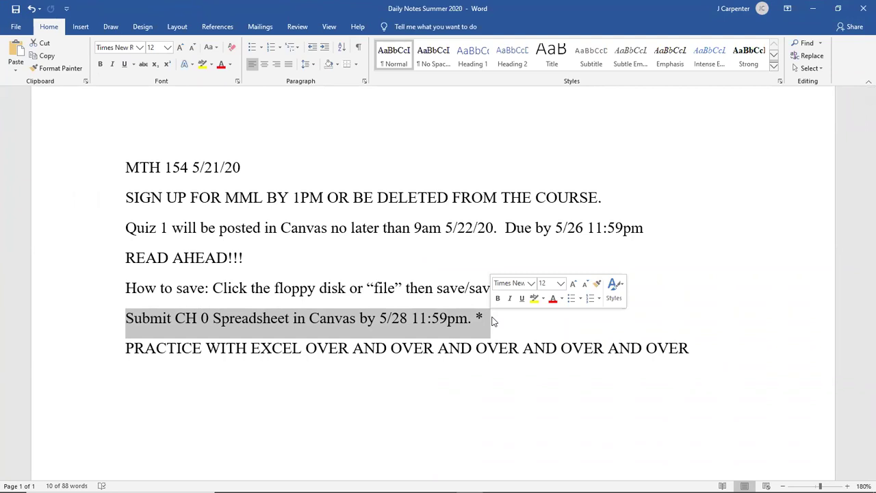
click(485, 348)
key(End)
click(98, 349)
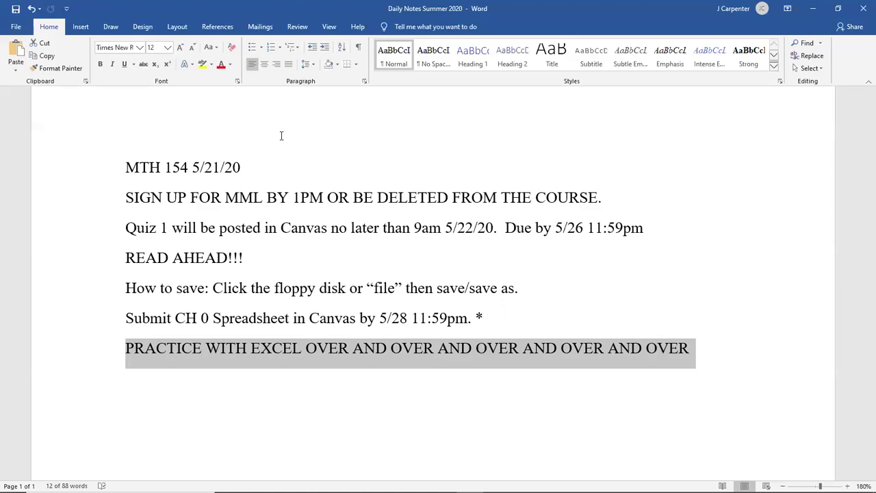
click(289, 141)
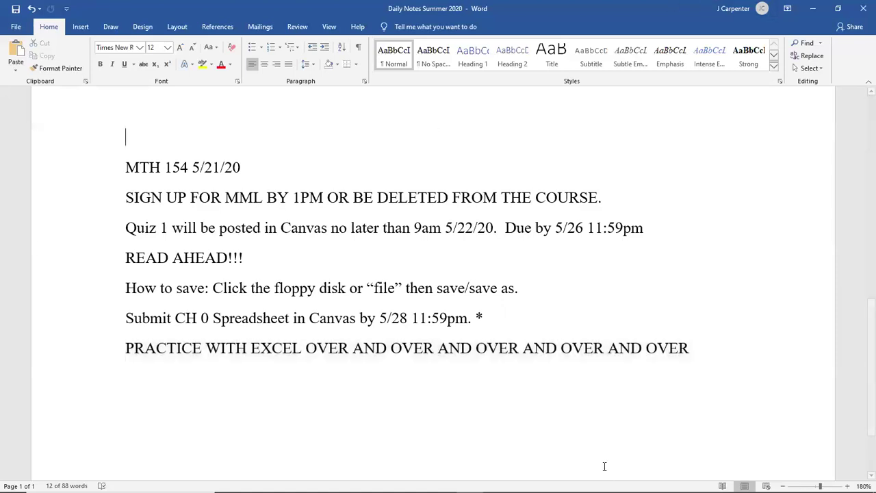
Minimize Word, switch to Chrome and view the MyLab Math Section 0.1 page and the Pearson eText page Introduction to Spreadsheets.
click(813, 8)
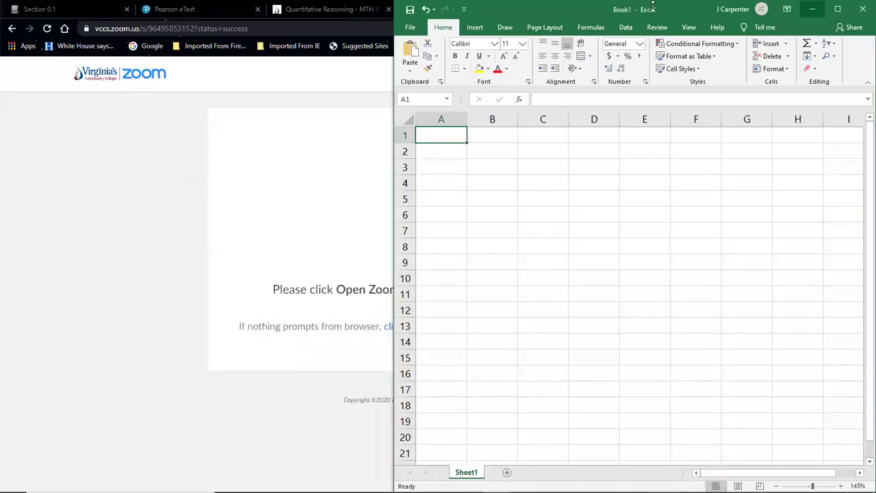
click(230, 8)
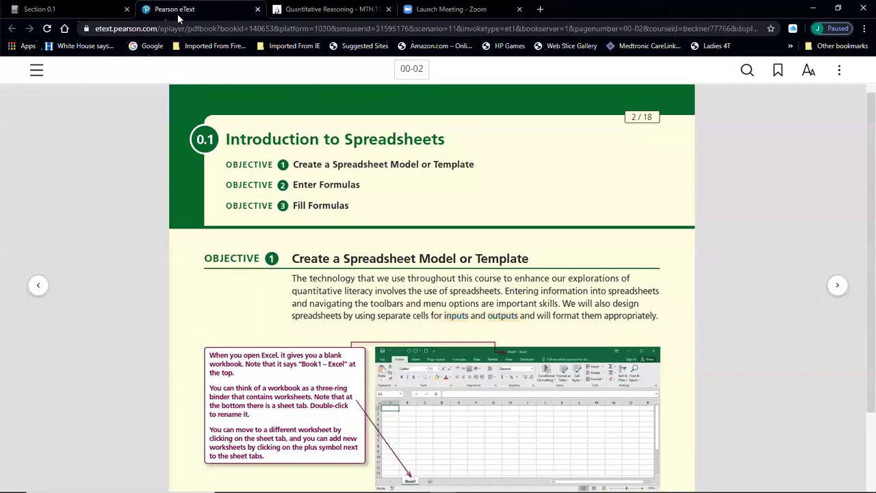
click(100, 11)
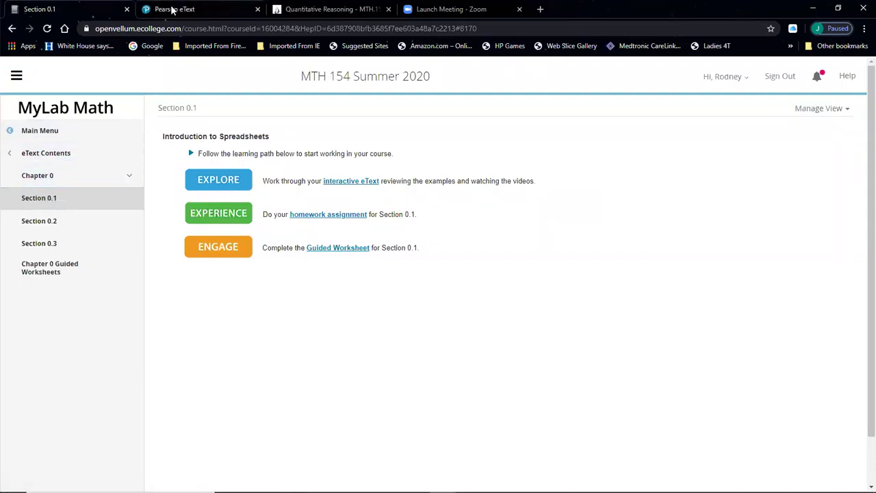
click(200, 11)
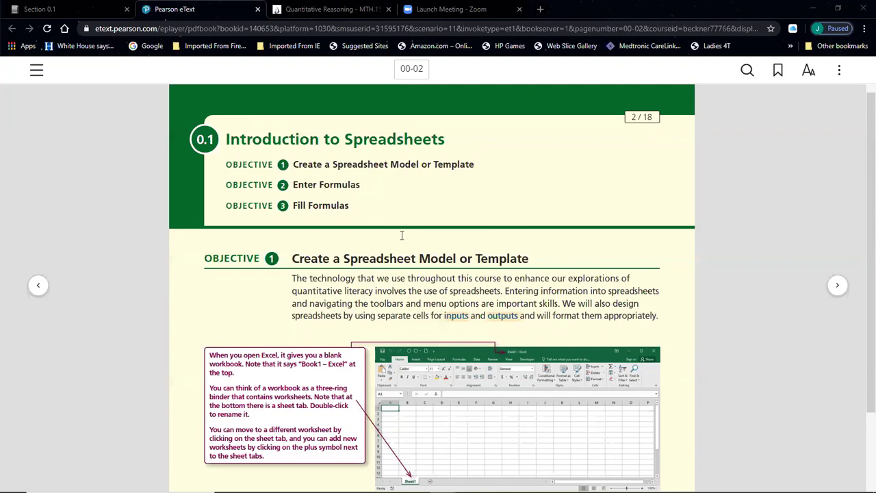
Open the Chapter 0 guided worksheet PDF window and examine its Spreadsheet Basics section and Figure 0.1, New Workbook, enlarged.
mouse_move(444, 481)
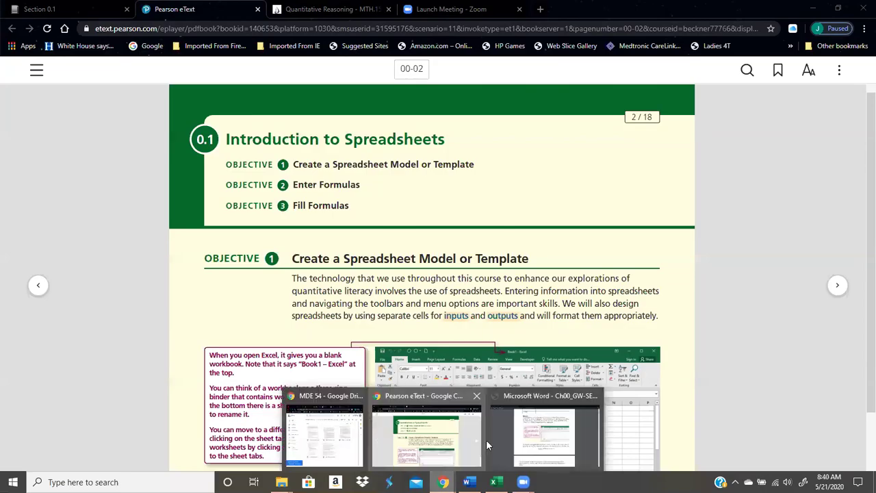
click(545, 430)
scroll(397, 112, up, 5)
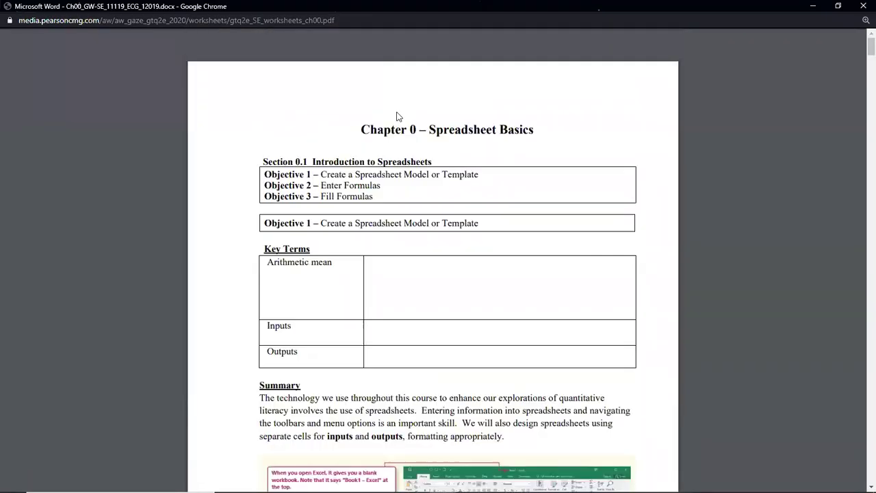
scroll(374, 157, up, 5)
scroll(374, 157, down, 2)
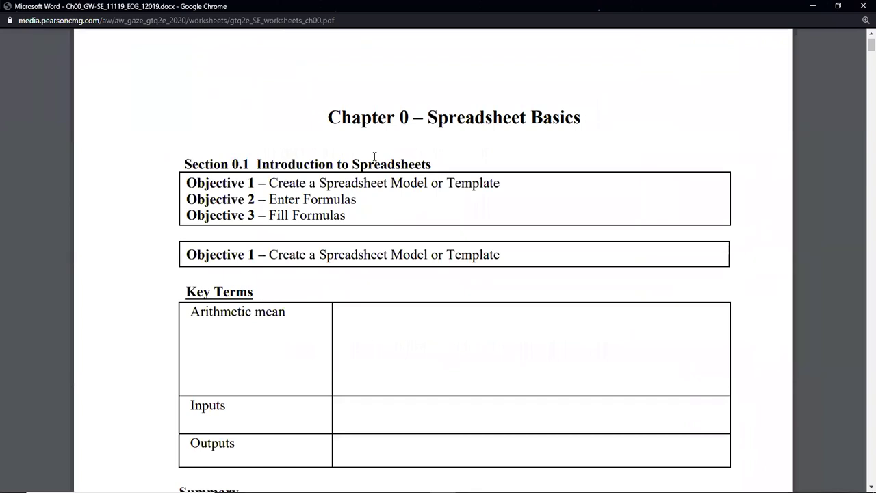
scroll(375, 157, down, 3)
scroll(375, 157, up, 2)
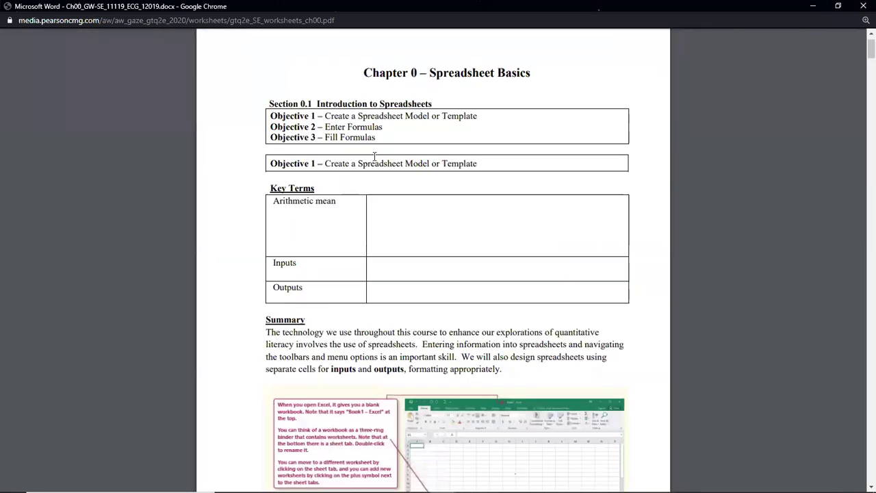
scroll(374, 157, down, 4)
scroll(413, 217, up, 4)
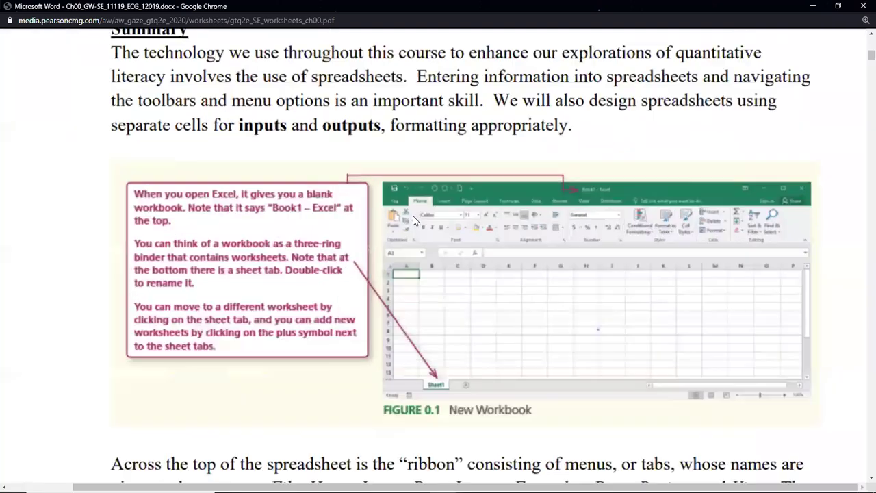
scroll(413, 216, up, 1)
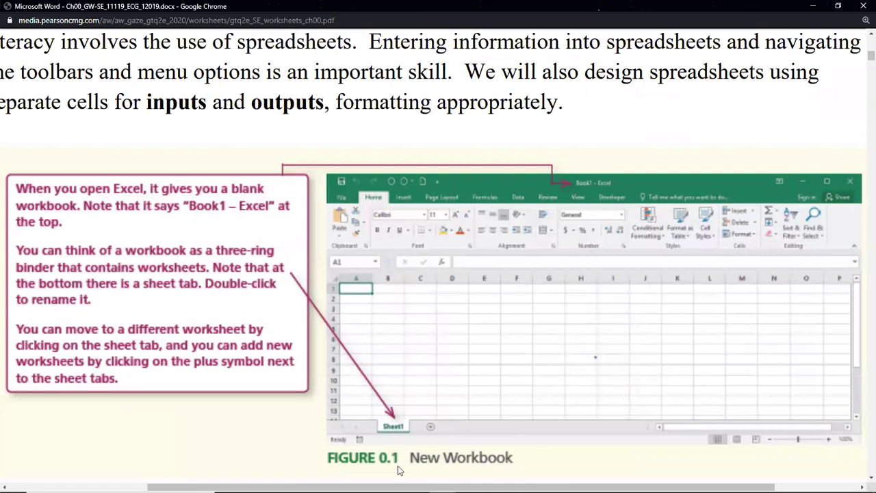
Return to the Pearson eText window and view the New Workbook figure and spreadsheet tutorials under Objective 1.
click(444, 481)
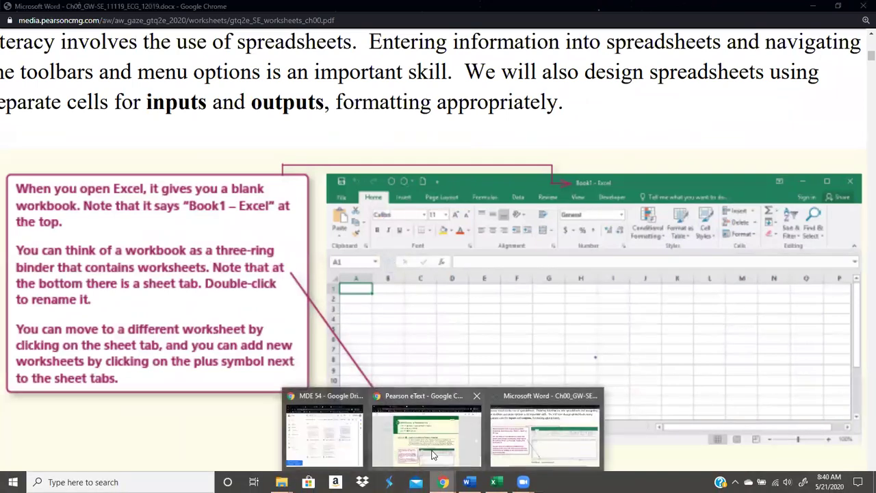
click(433, 455)
scroll(282, 271, down, 1)
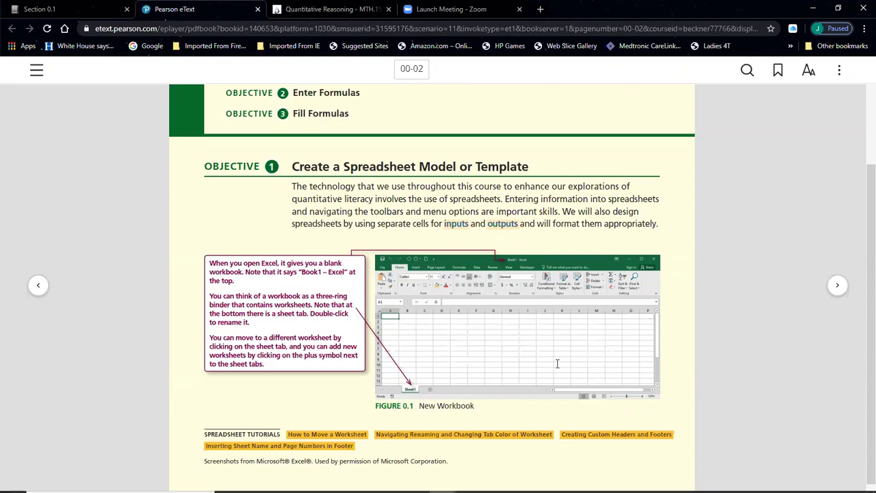
Switch to Excel's Book1 workbook, maximize its window and adjust the worksheet zoom for larger, readable cells.
click(288, 483)
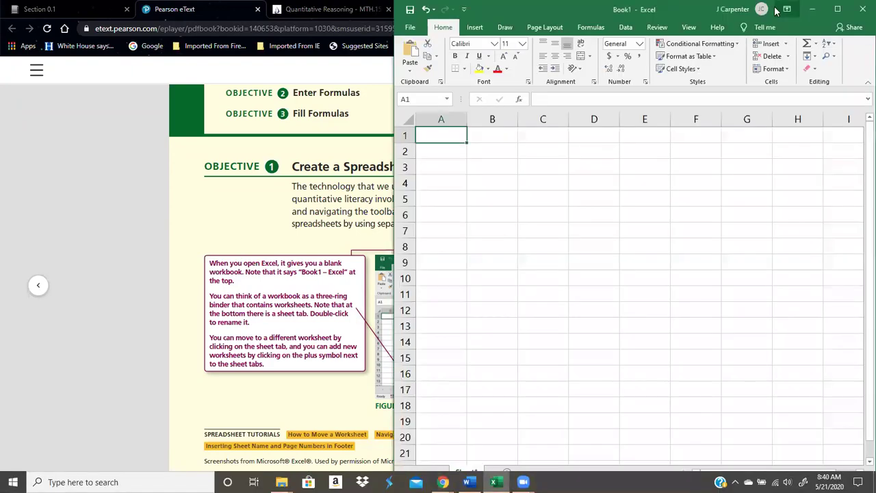
double_click(691, 11)
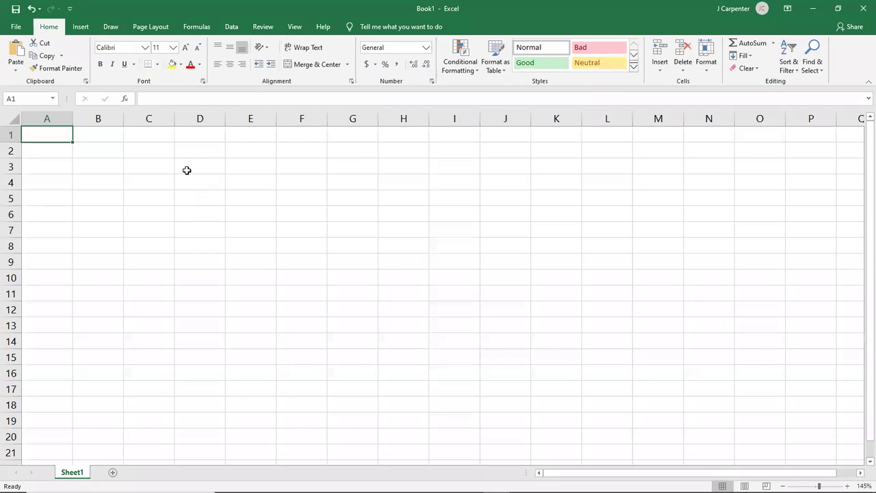
ctrl+scroll(186, 170, down, 2)
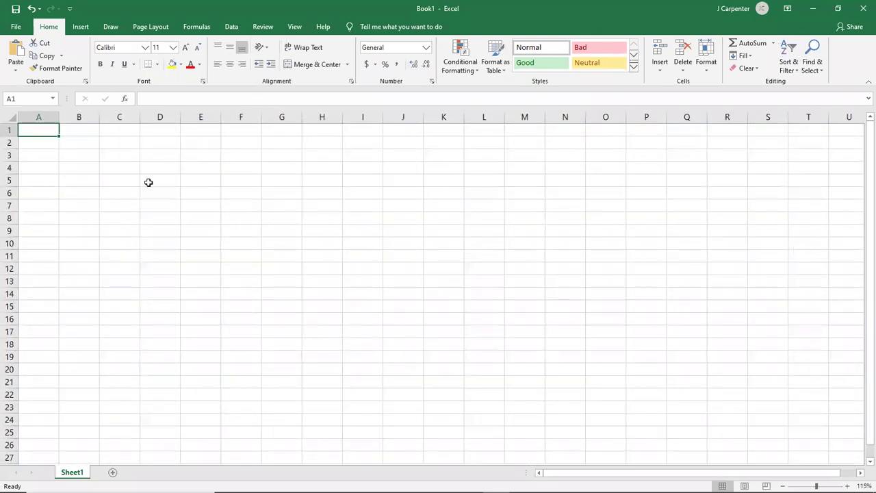
ctrl+scroll(156, 187, up, 5)
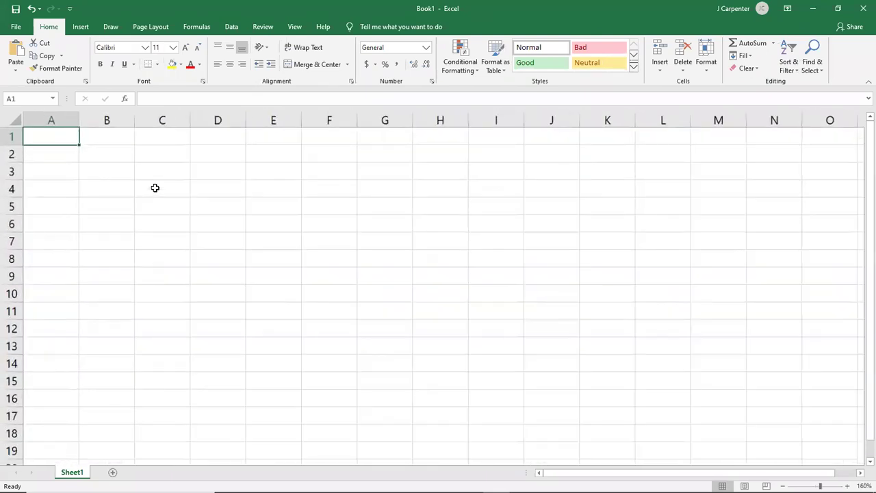
ctrl+scroll(155, 187, up, 2)
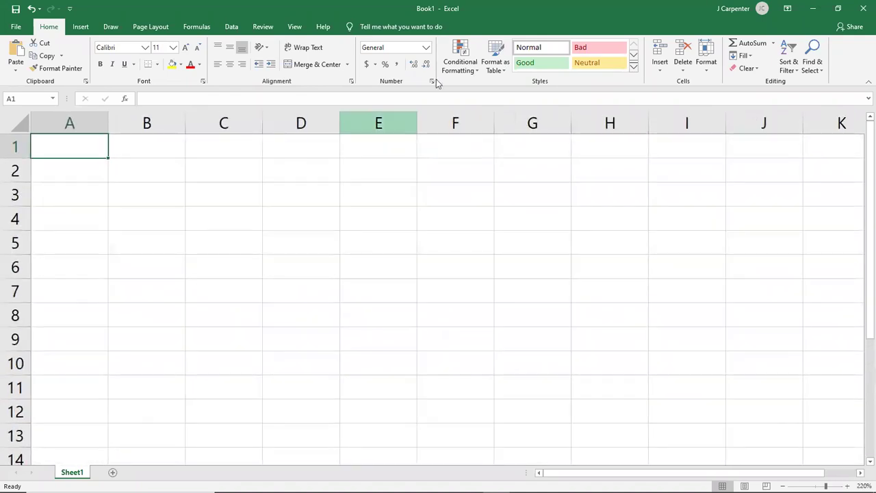
ctrl+scroll(182, 256, down, 4)
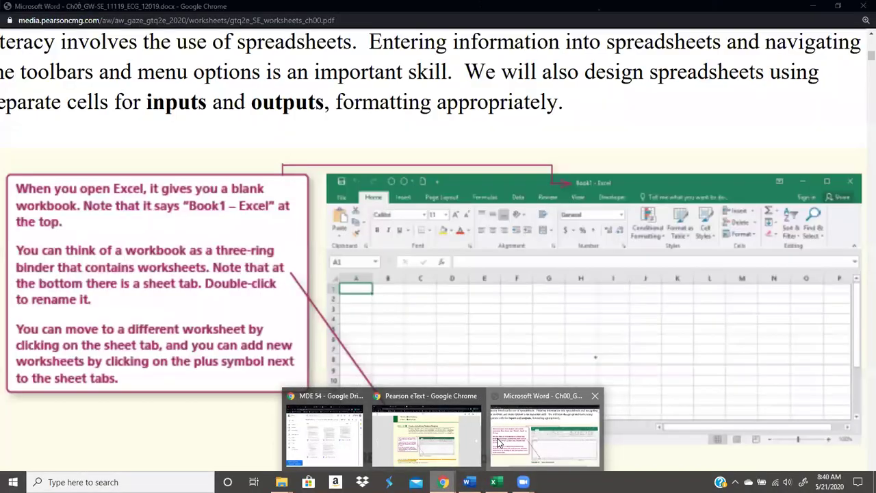
View the guided worksheet's New Workbook figure, switch to Excel's Book1 and add a second worksheet.
click(548, 432)
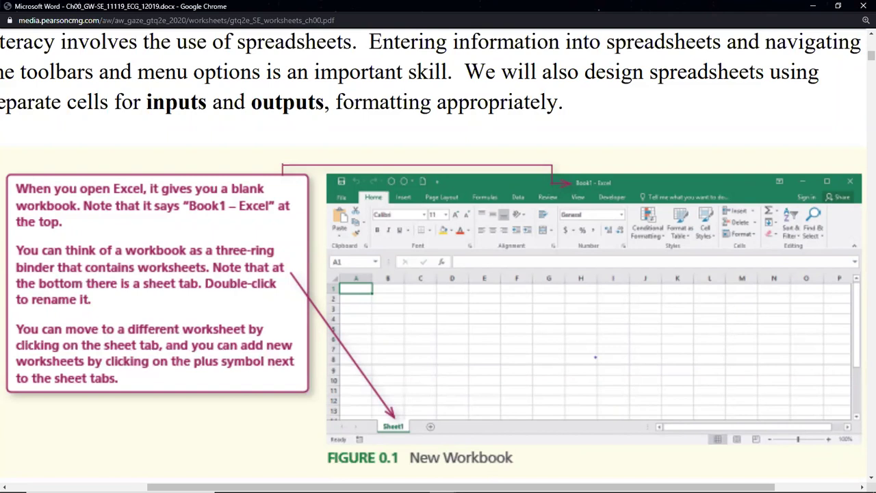
key(super)
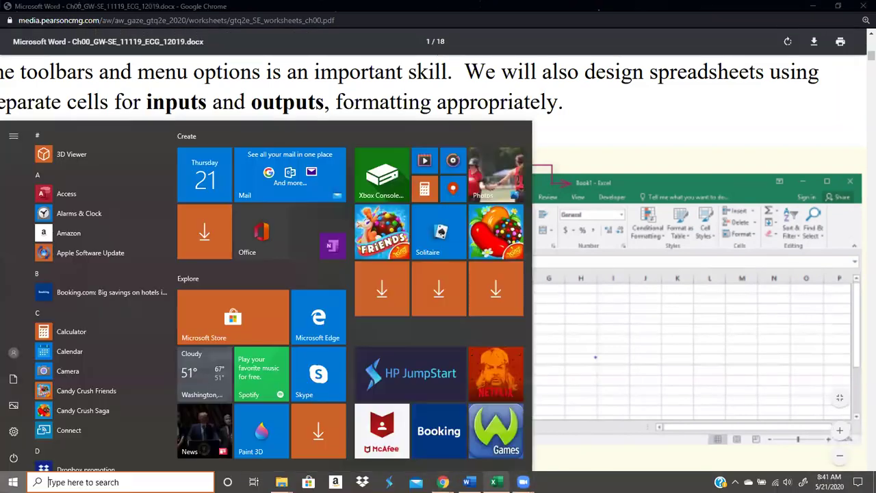
click(496, 482)
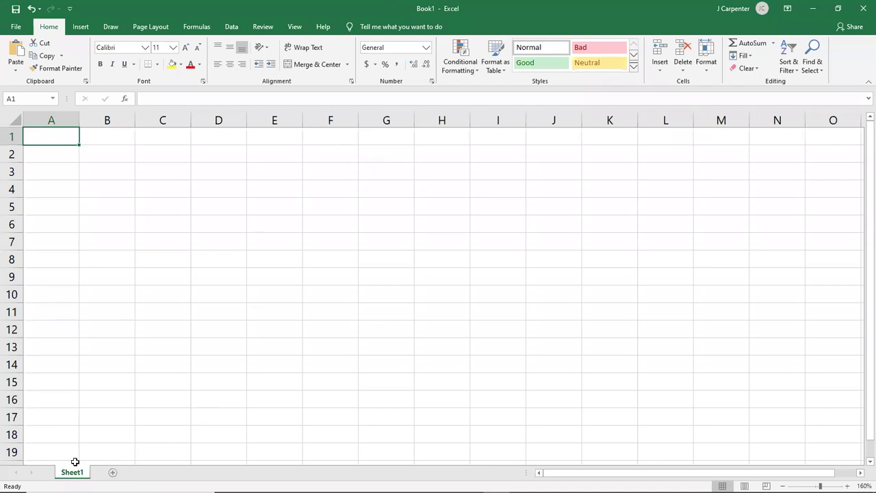
click(114, 473)
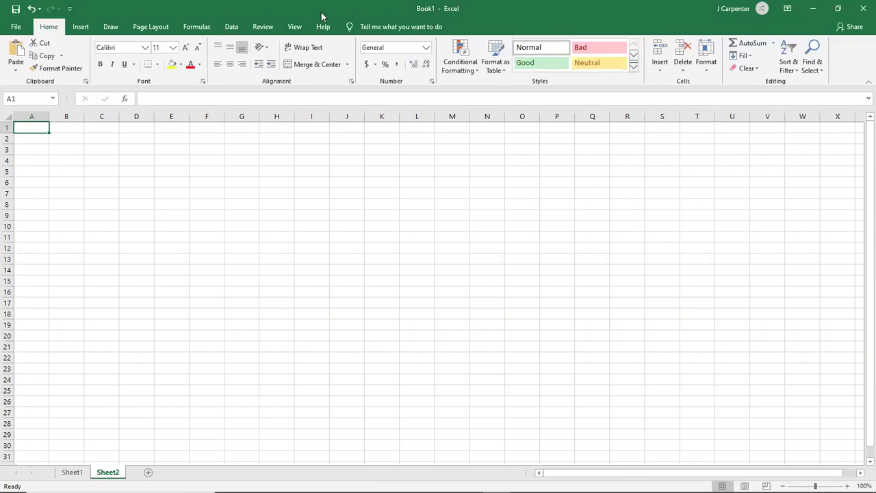
Switch back and forth between Sheet1 and Sheet2 to compare the worksheets, finishing on Sheet2.
mouse_move(87, 474)
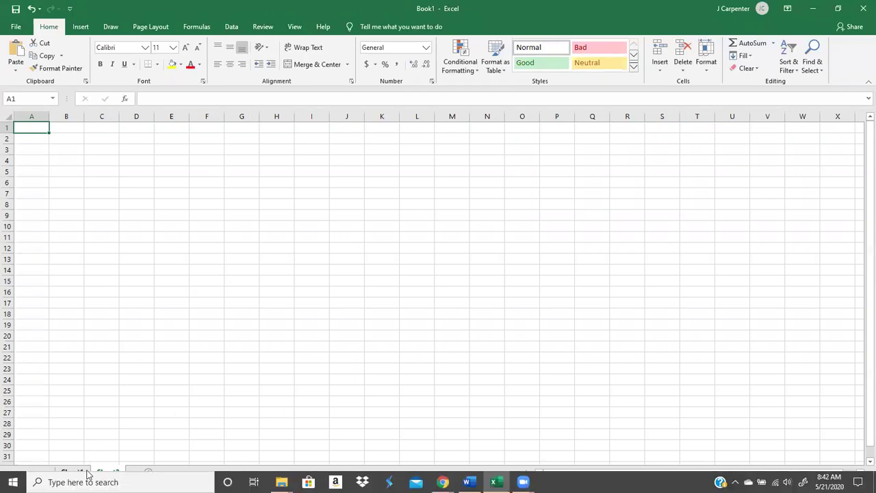
scroll(75, 473, up, 6)
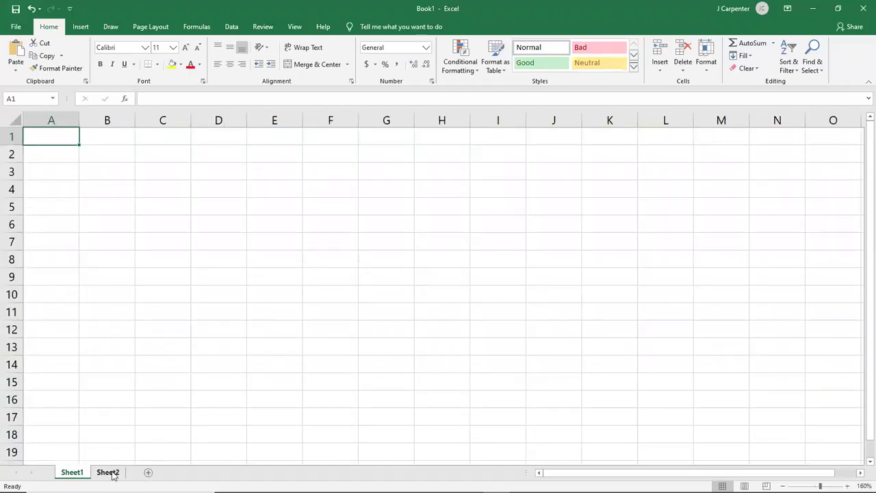
click(109, 473)
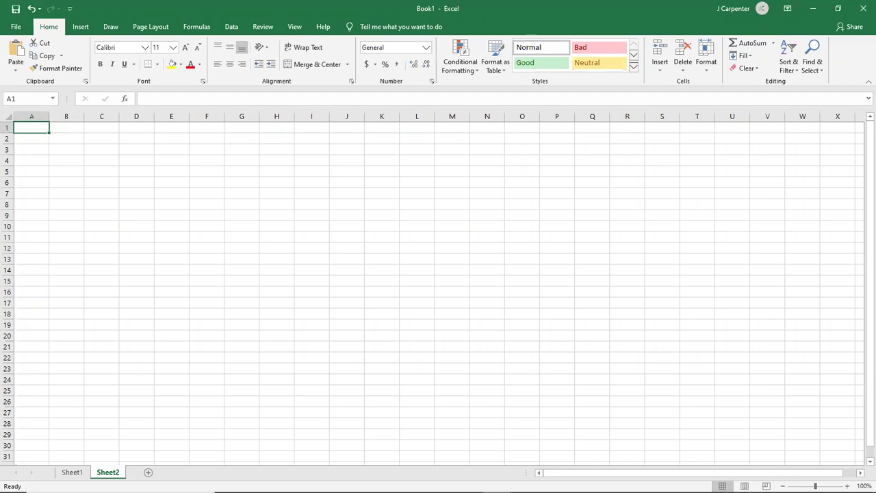
click(72, 472)
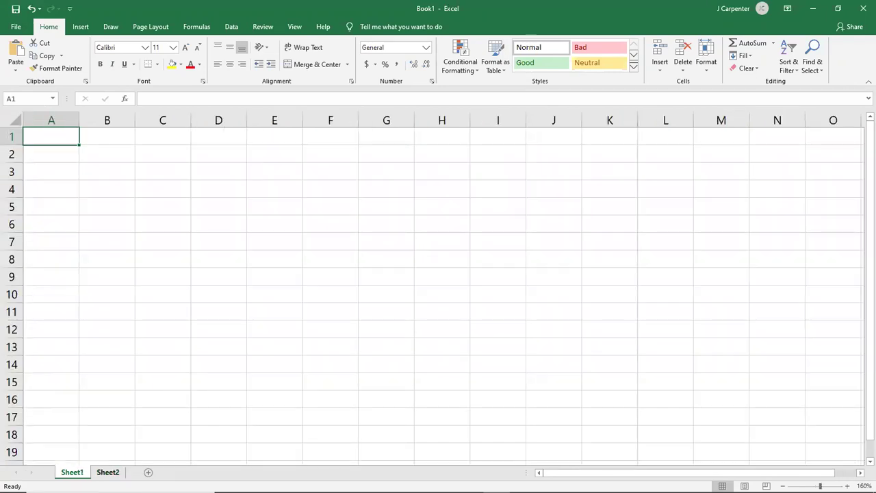
click(108, 473)
click(72, 472)
click(107, 472)
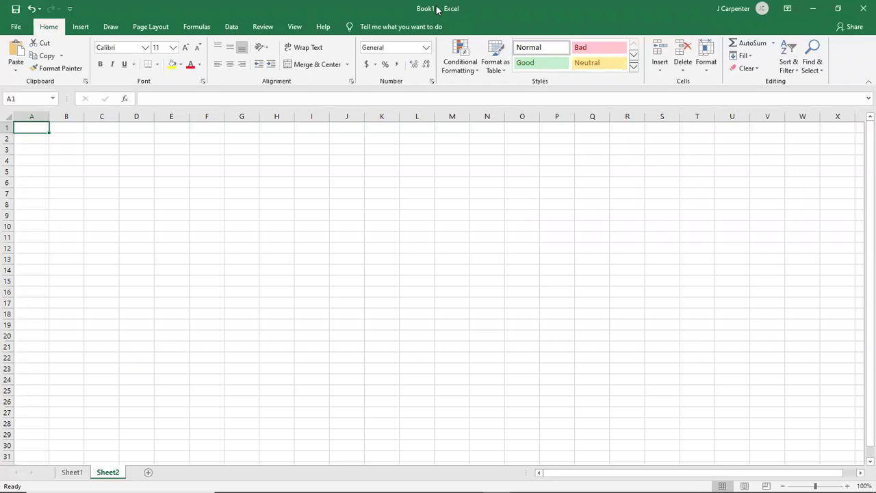
Arrange the Pearson eText and Excel's Book1 side by side, giving the eText about two thirds of the screen.
key(super+Right)
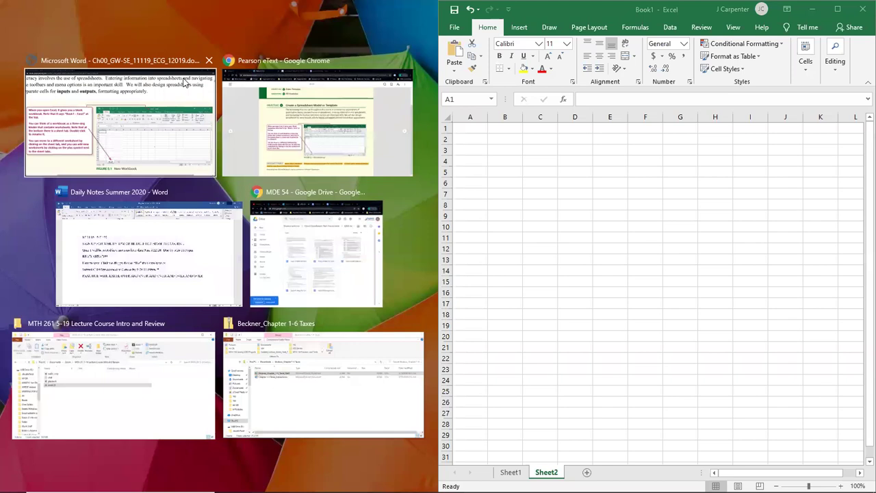
click(282, 82)
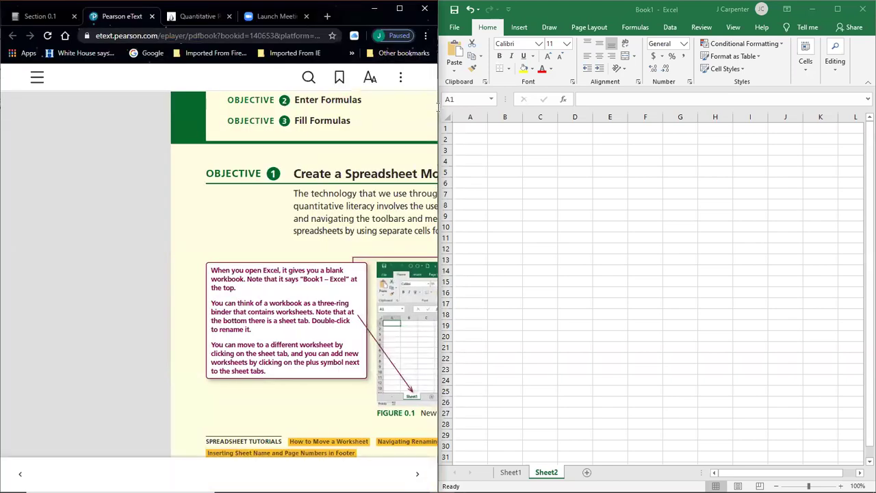
drag(437, 106, 450, 107)
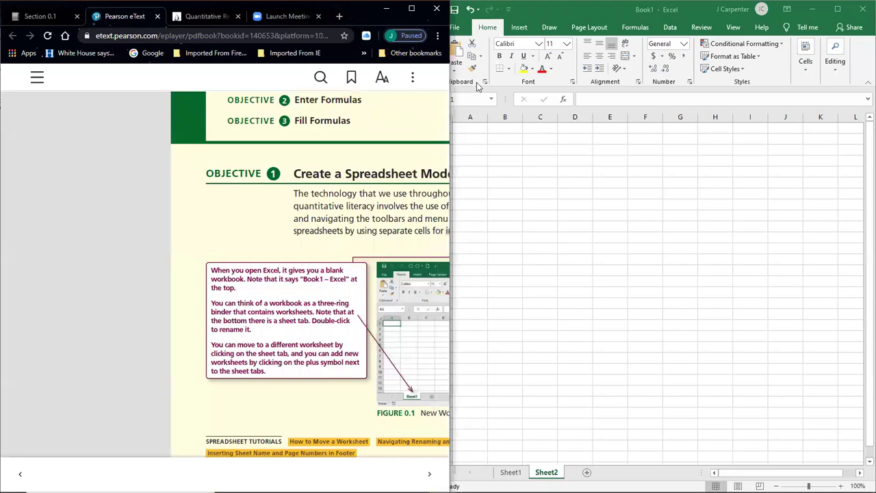
click(462, 126)
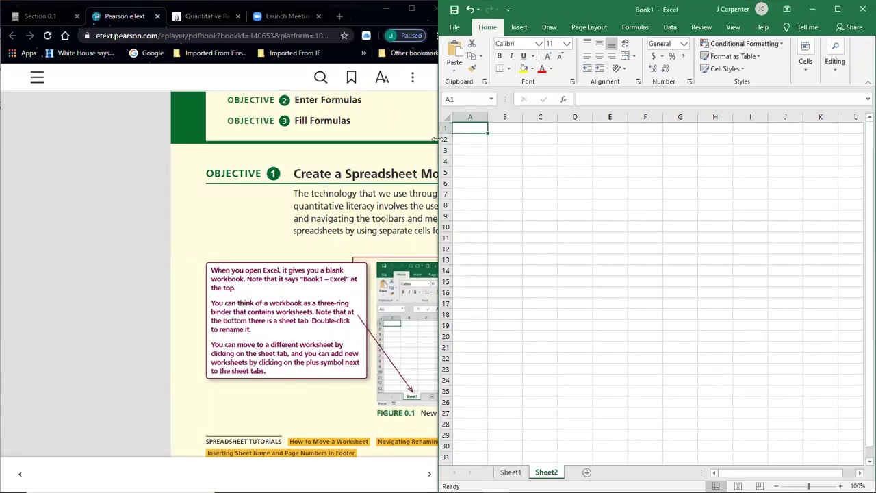
drag(437, 139, 588, 139)
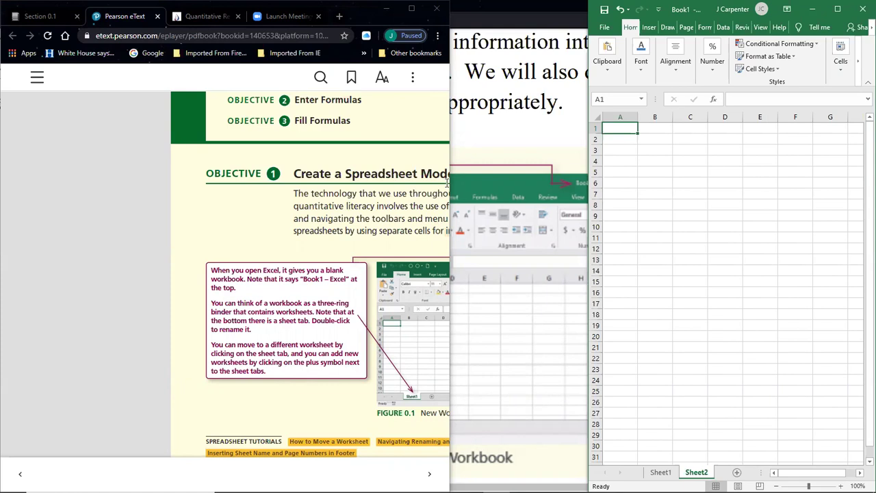
drag(451, 183, 594, 182)
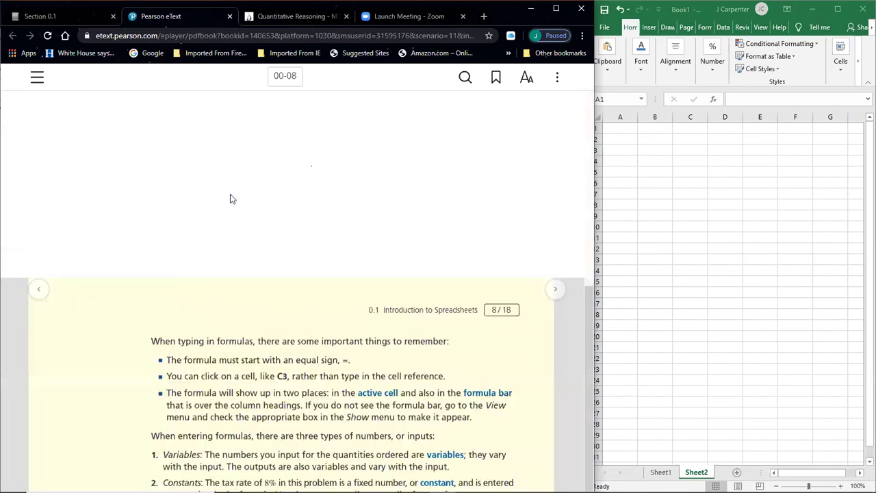
Return to eText page 2, view the New Workbook figure, go on to page 3 about the ribbon, and widen Excel's share of the screen.
scroll(230, 198, up, 5)
scroll(231, 195, up, 5)
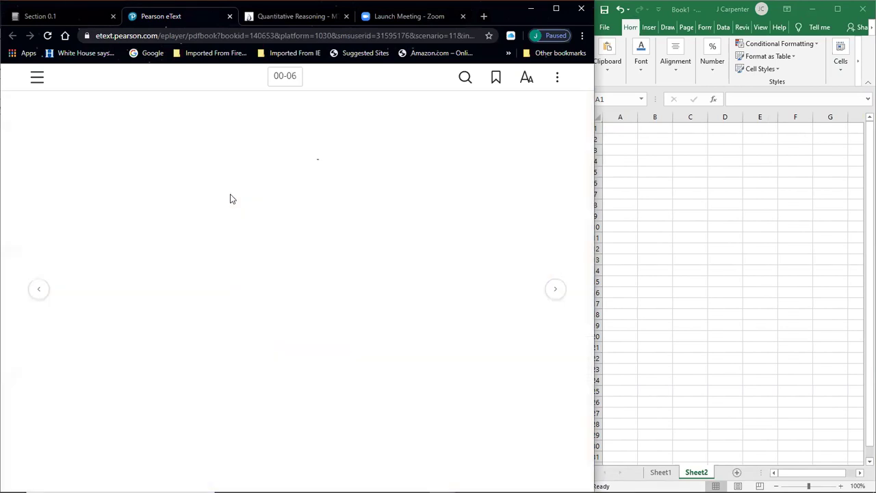
scroll(231, 195, up, 5)
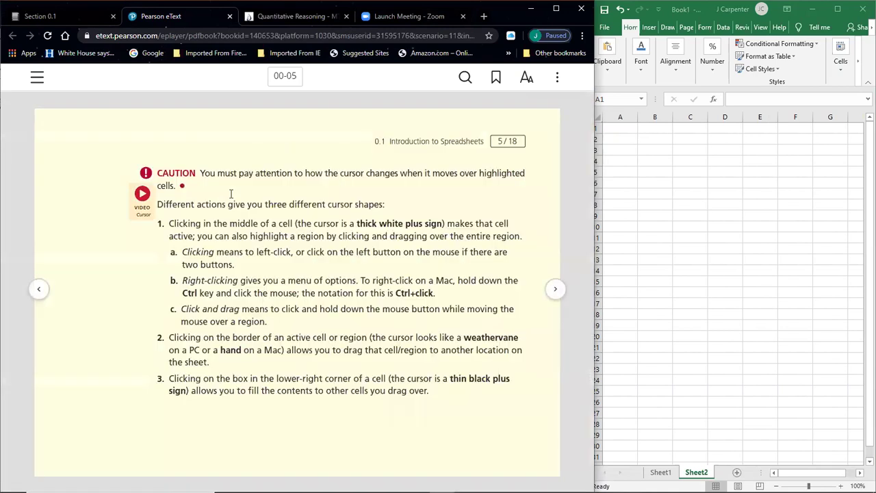
scroll(230, 194, up, 5)
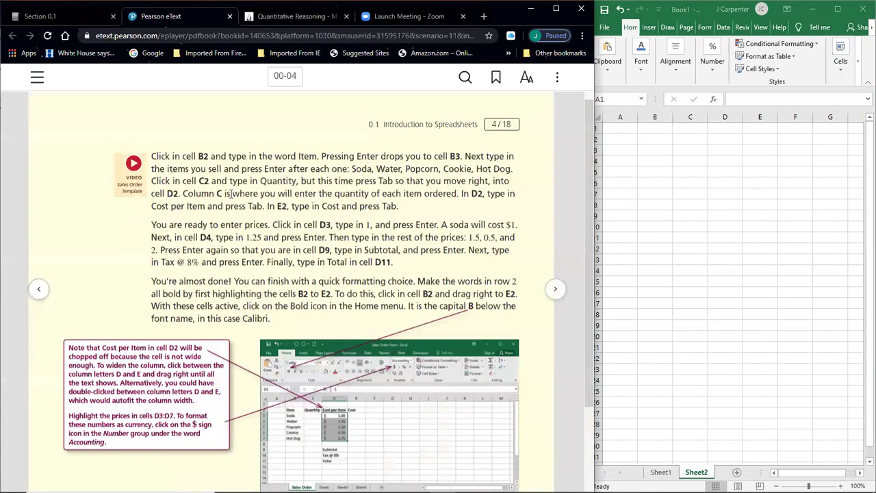
scroll(272, 237, up, 5)
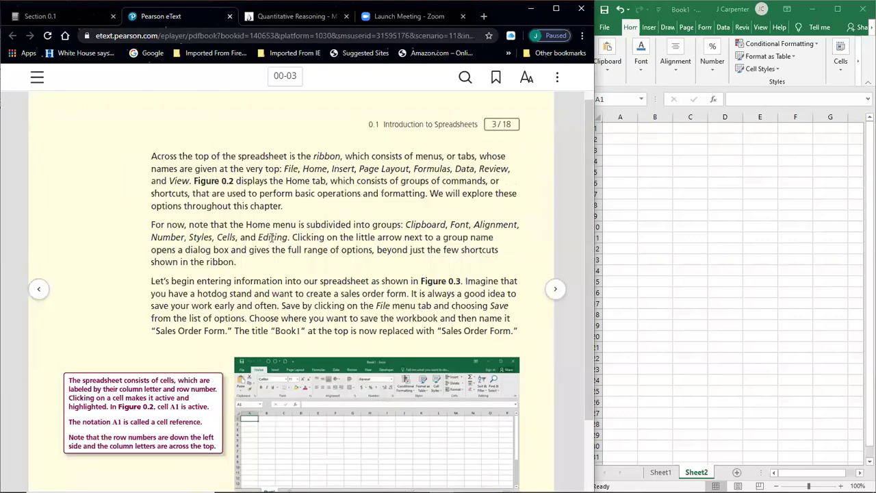
scroll(272, 237, up, 5)
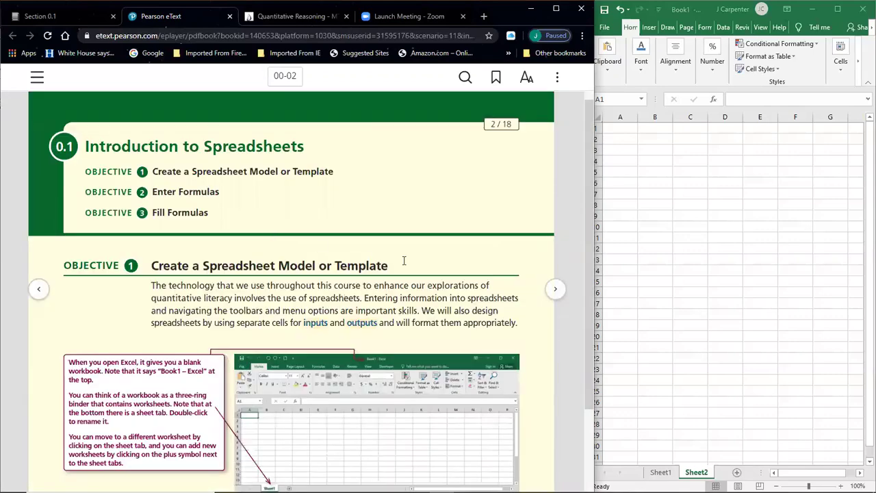
scroll(403, 261, down, 3)
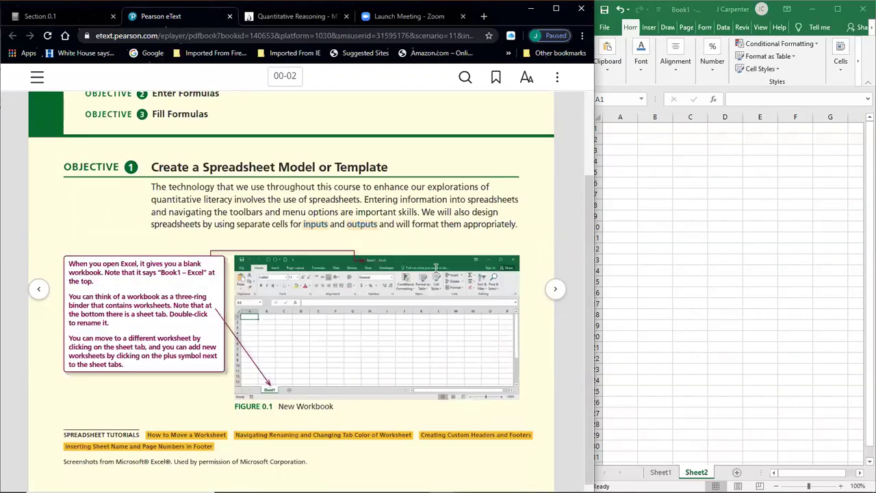
click(558, 290)
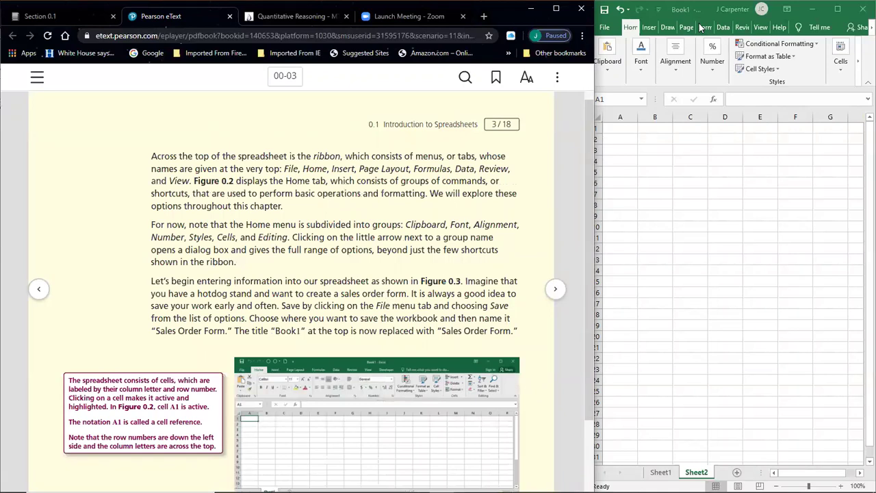
drag(595, 118, 565, 123)
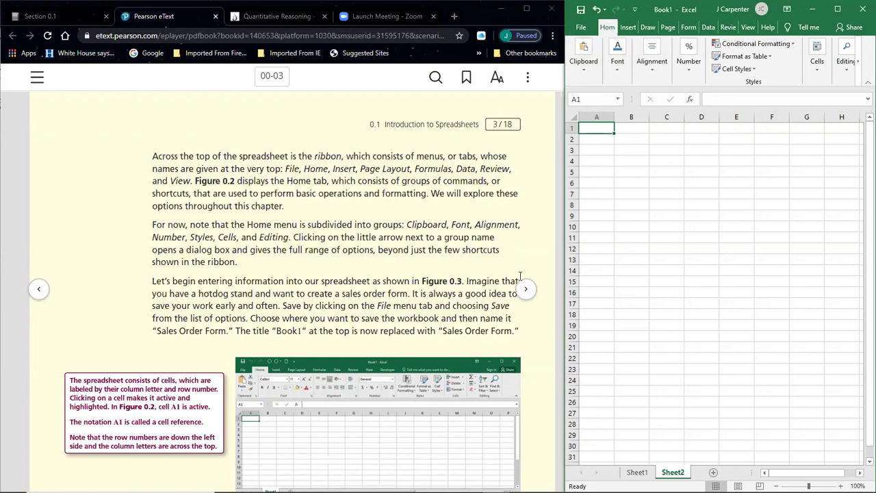
Maximize Excel's Book1 and examine the Insert, Draw, Formulas and Data commands and the list of available fonts.
click(837, 10)
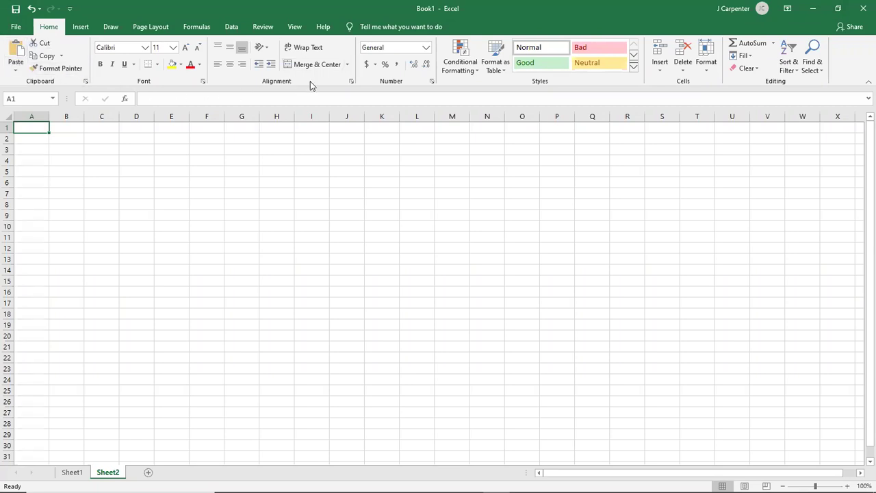
click(81, 28)
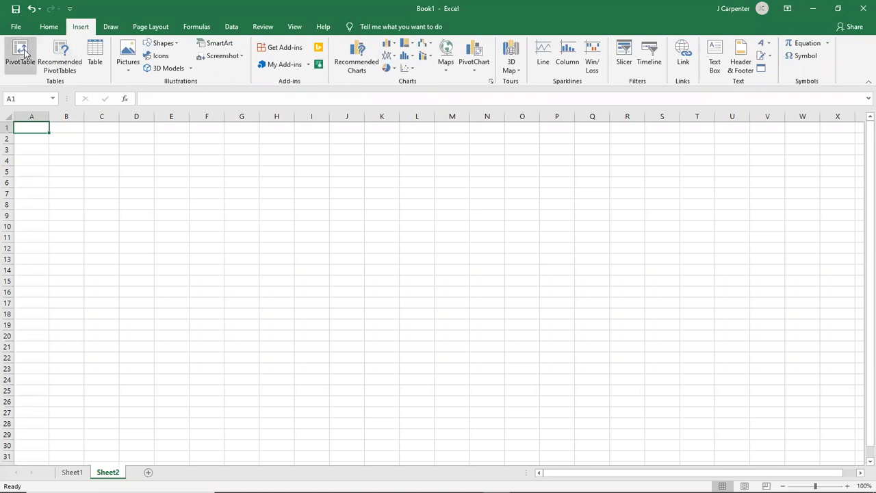
click(112, 28)
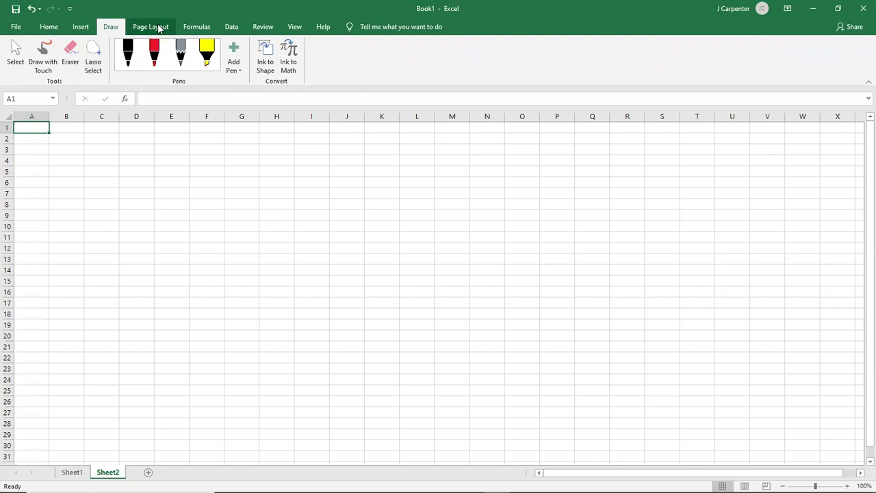
click(203, 29)
click(230, 32)
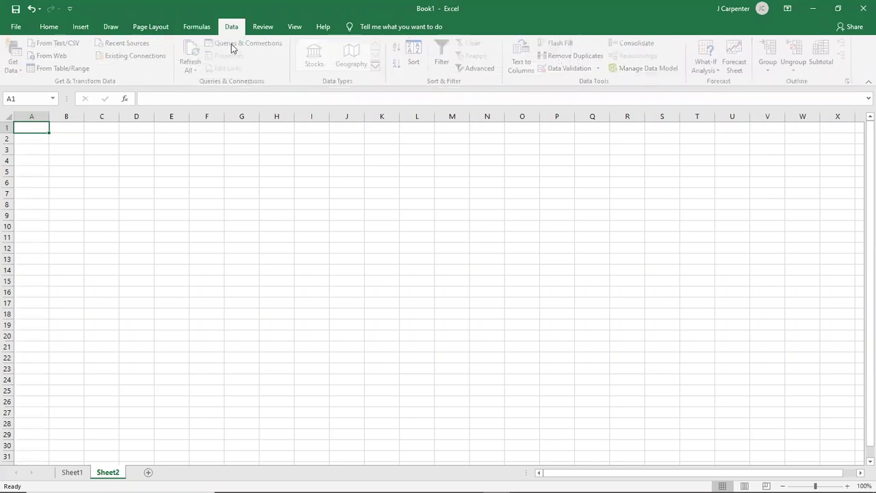
click(48, 27)
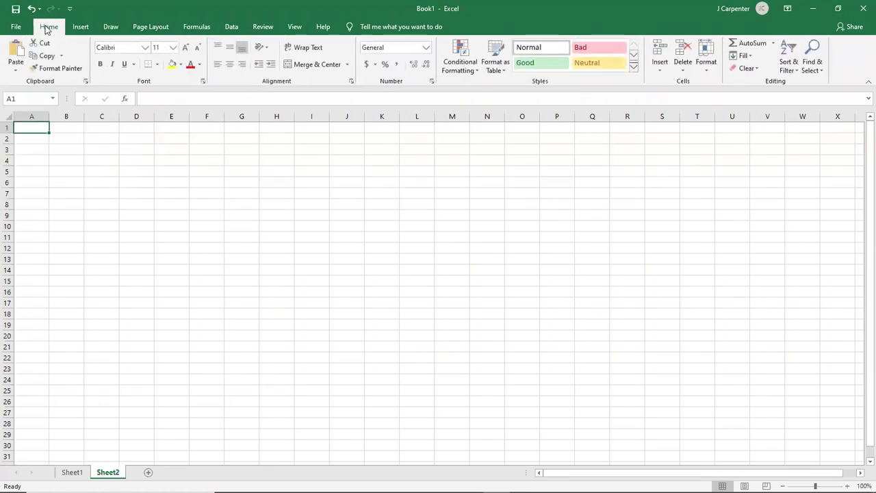
click(144, 47)
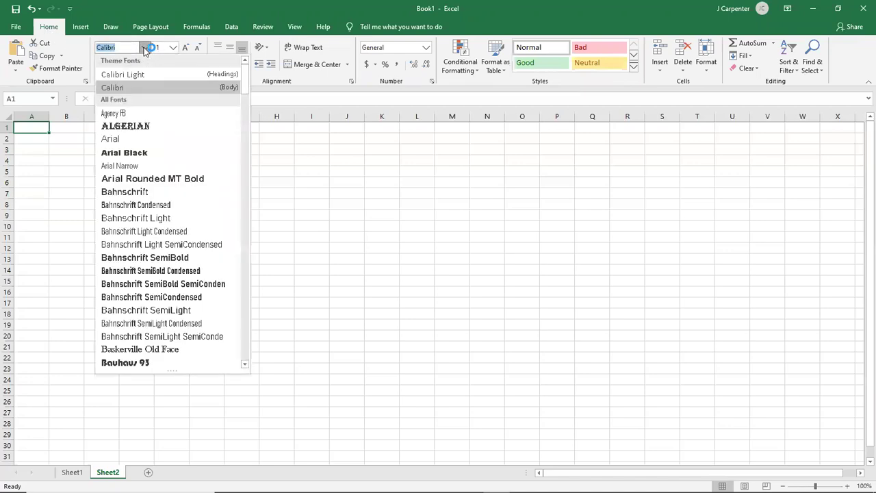
click(144, 47)
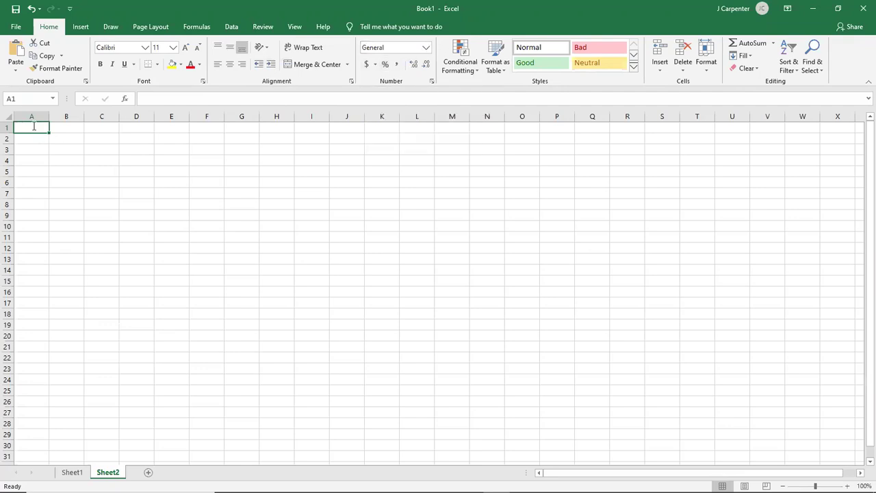
Enter 5 in cell A1 of Sheet2 and format it as Currency.
text(5)
key(Return)
key(Up)
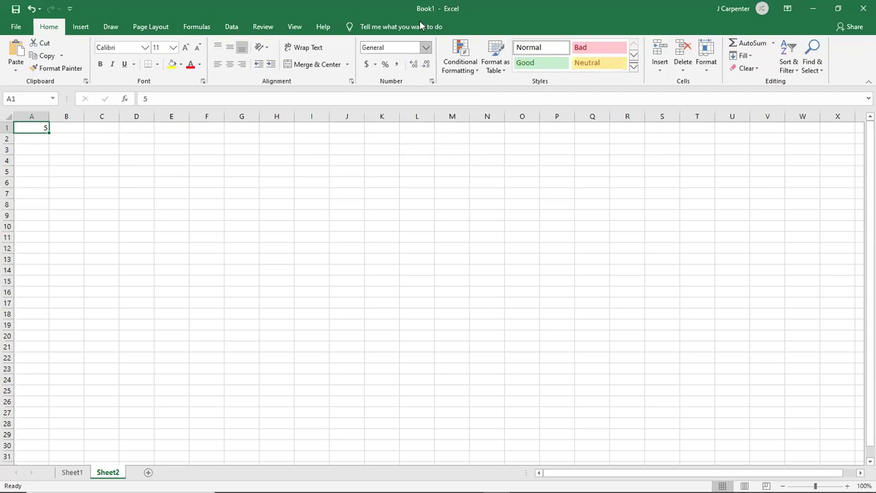
click(426, 47)
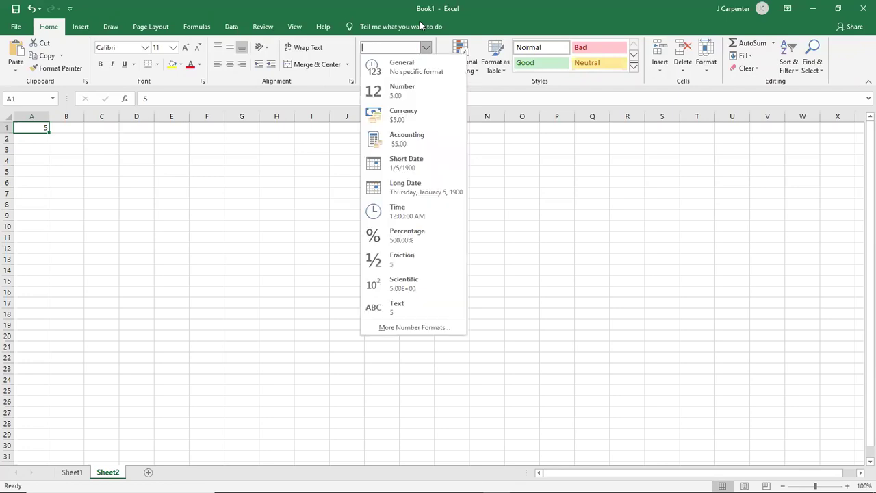
click(412, 115)
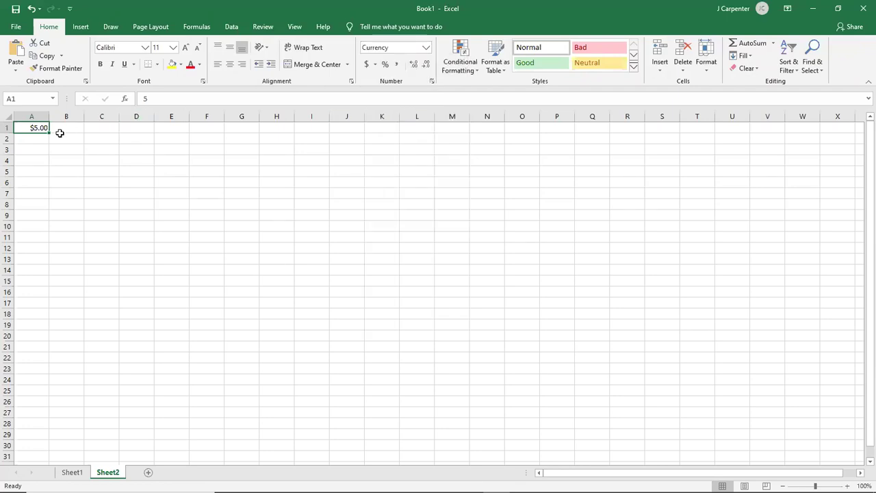
Undo the Currency format on cell A1 and apply the dollar Accounting format instead.
click(31, 9)
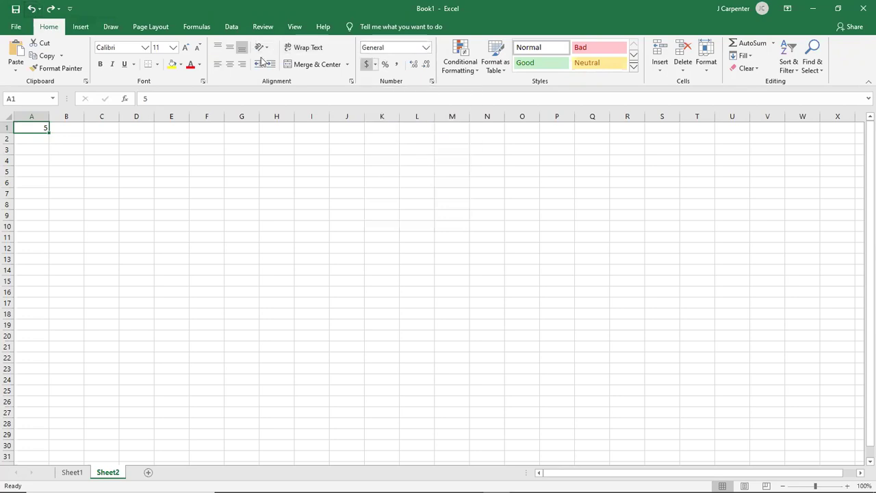
click(366, 64)
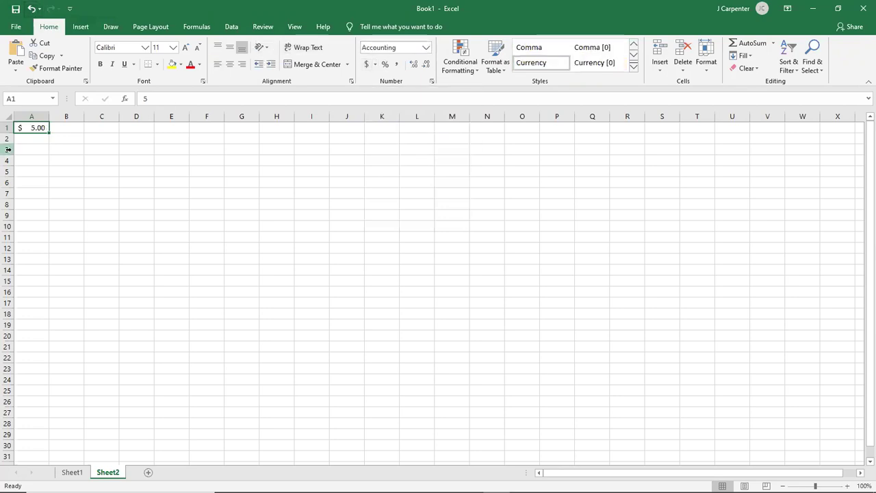
Examine the number formats and the accounting currency choices for cell A1, and choose English (United States) dollars.
key(alt+h)
key(n)
click(426, 48)
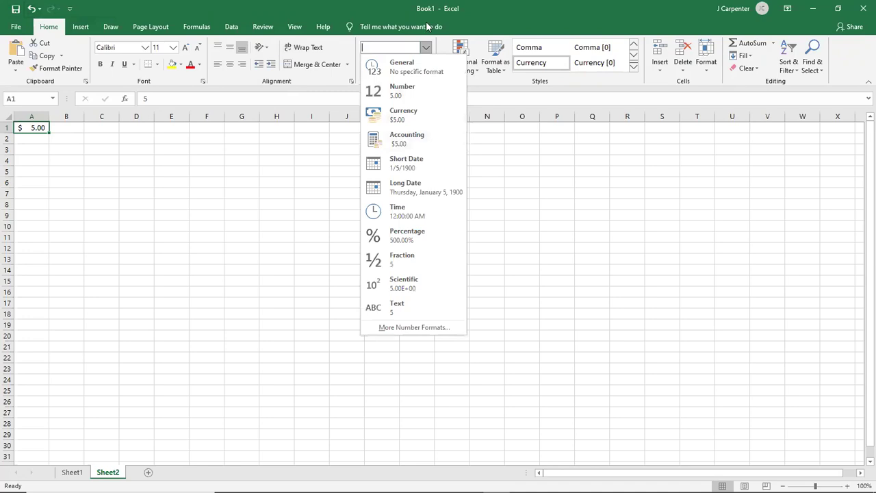
key(Escape)
key(Tab)
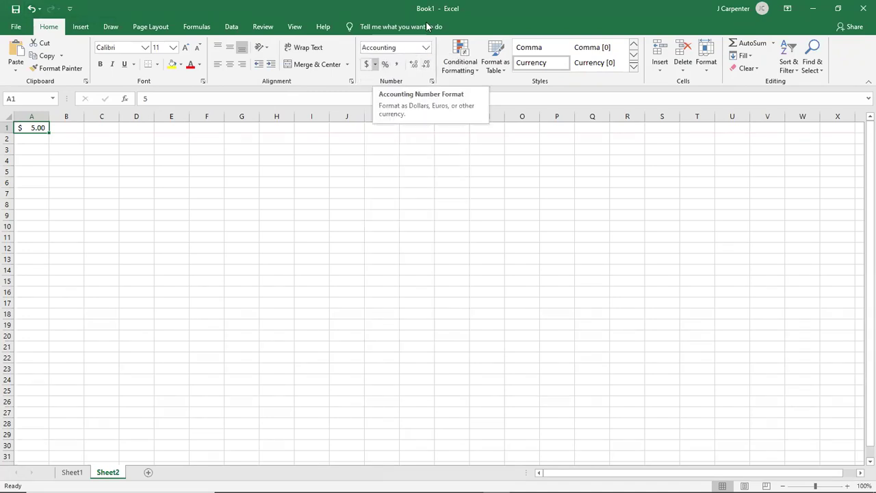
key(Down)
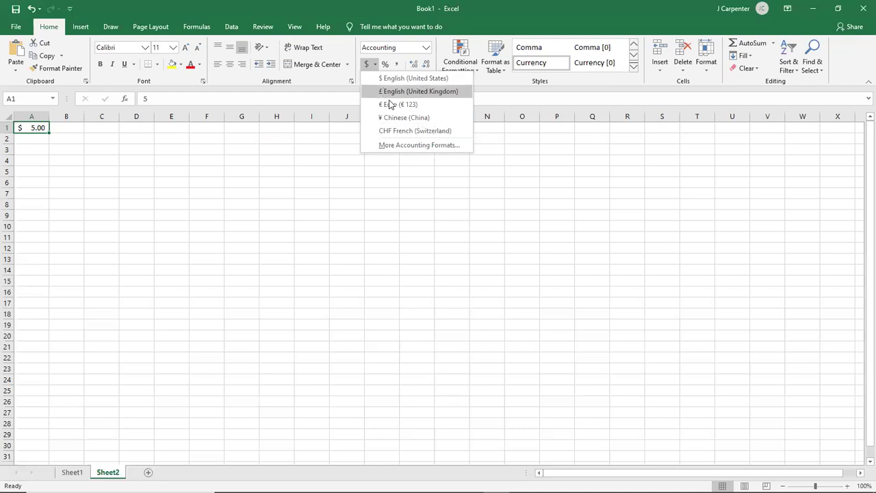
click(400, 78)
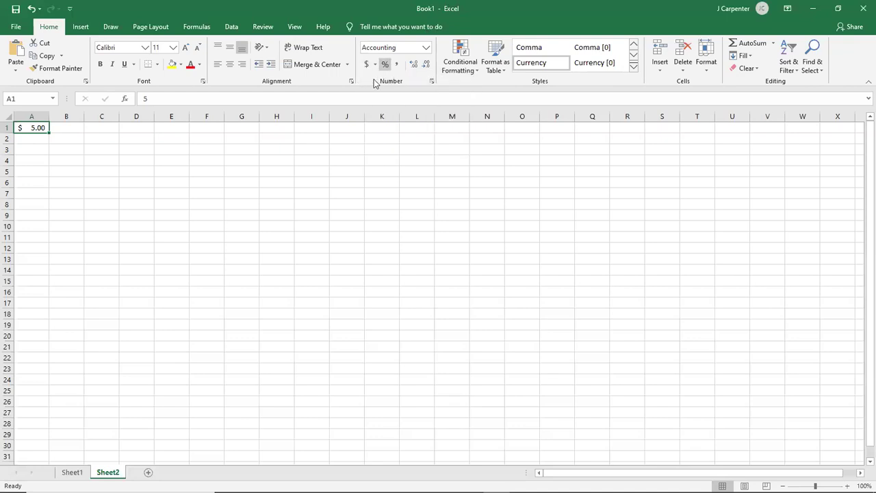
Format cell A1 as Percentage, then enter .05 in cell A2 and format it as Percentage too.
click(384, 64)
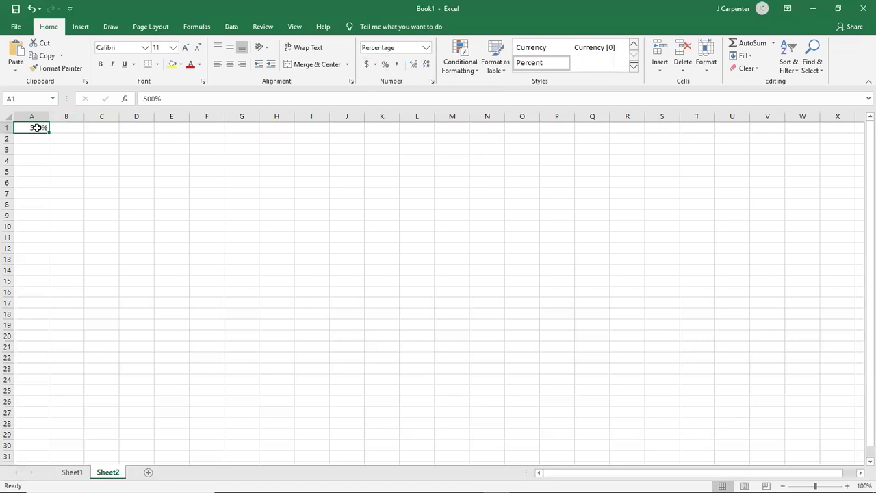
right_click(96, 10)
click(33, 133)
click(36, 137)
text(.05)
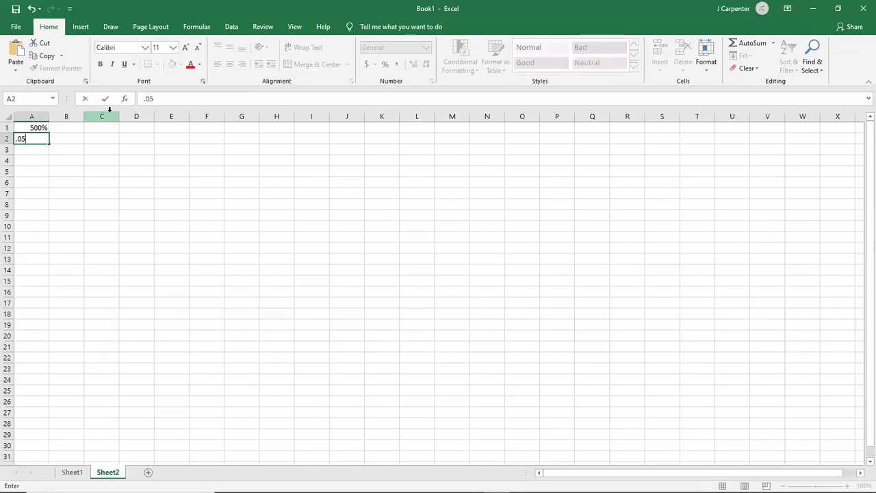
key(Return)
click(39, 138)
key(ctrl+shift+5)
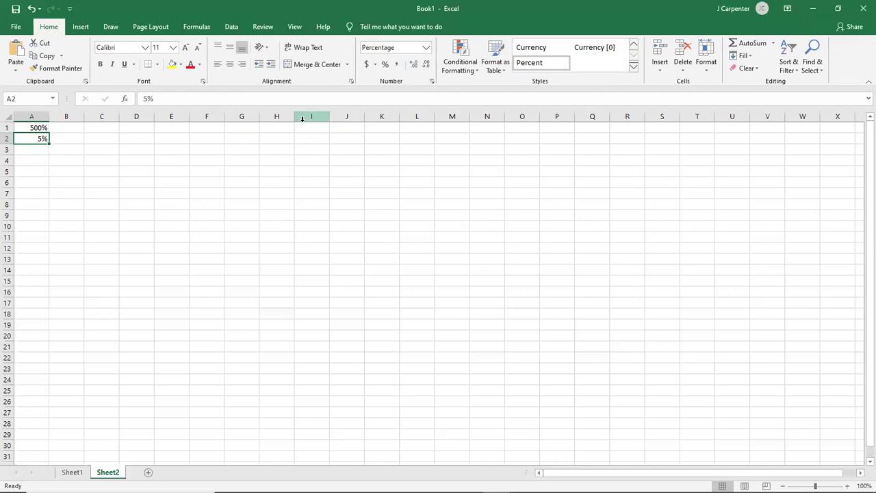
Undo the .05 entry and the percentage formats, and return to the blank Sheet1.
click(31, 9)
click(32, 9)
click(31, 9)
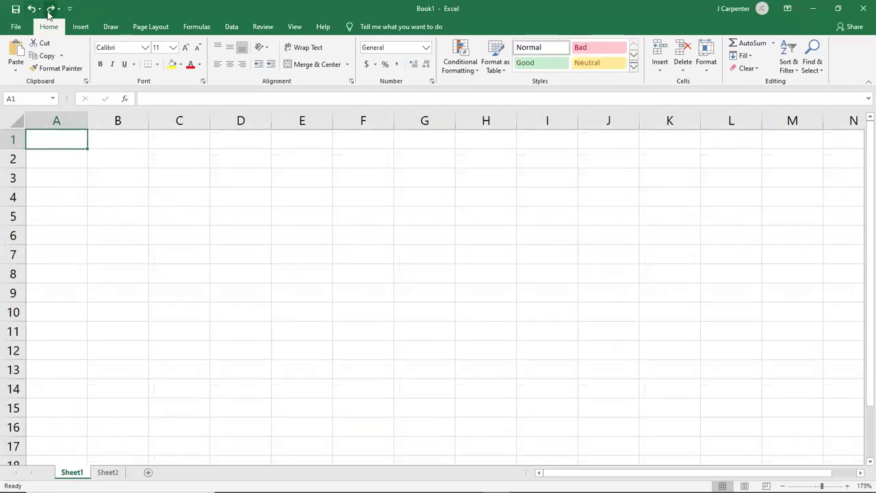
click(49, 9)
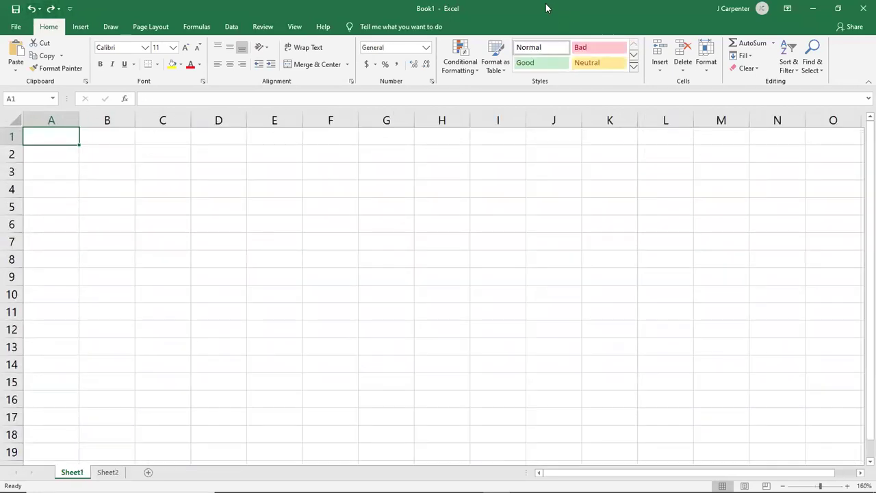
Check the eText beside Excel, then maximize Excel and examine the accounting currencies and number formats offered on Sheet1.
double_click(487, 5)
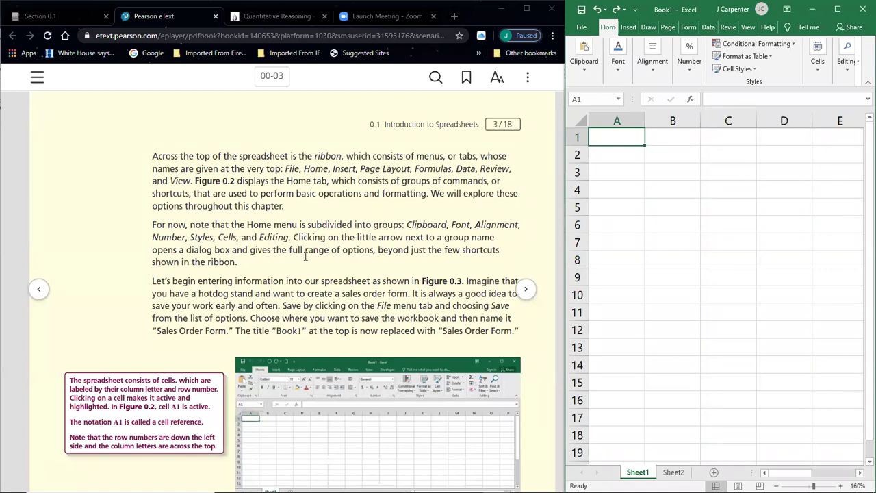
click(837, 9)
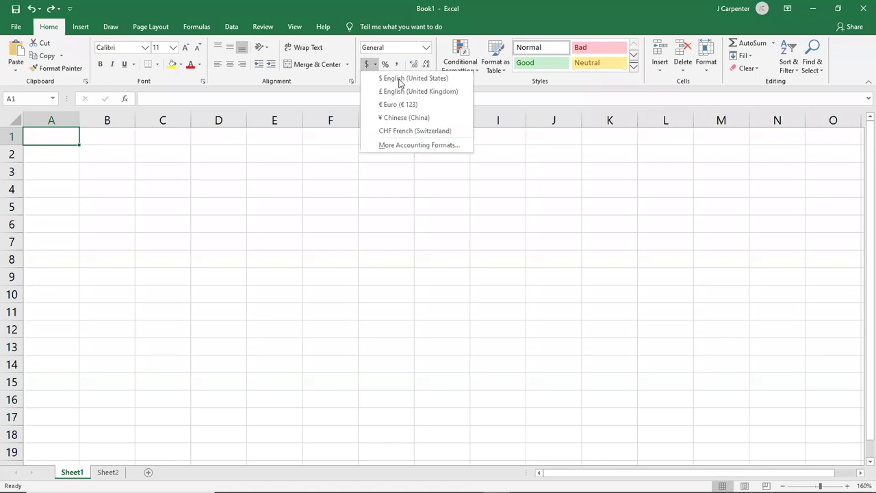
key(alt+h)
key(n)
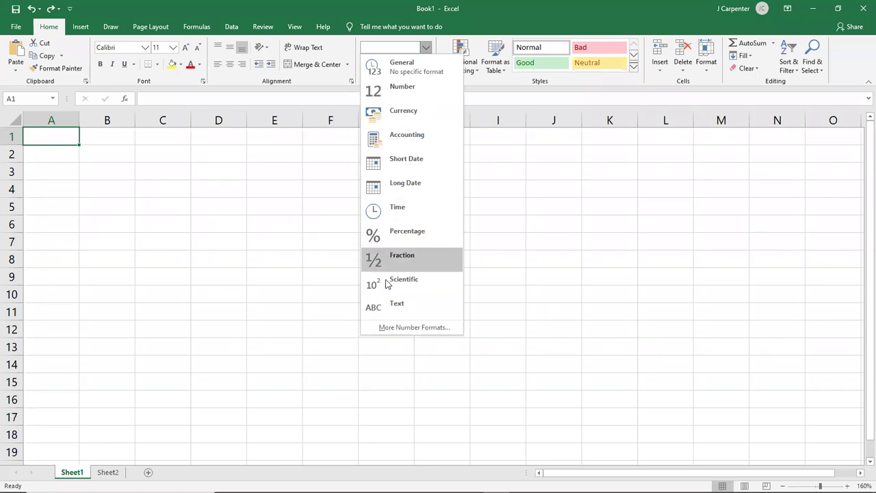
click(440, 62)
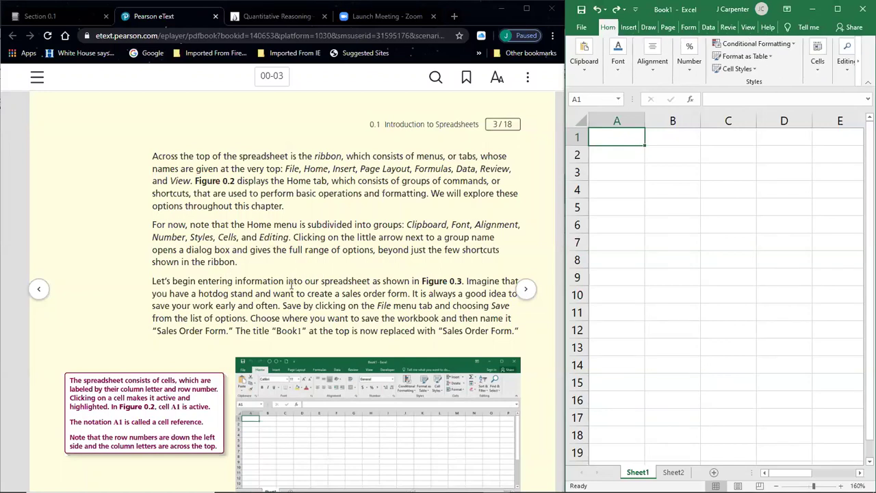
Read the eText page 3 instructions on where to save the workbook and what to name it.
scroll(371, 258, down, 2)
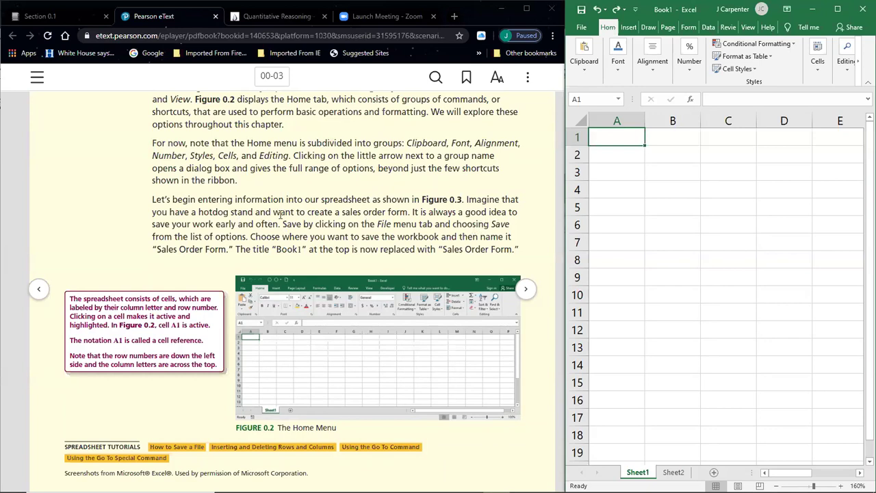
drag(260, 236, 510, 238)
click(294, 225)
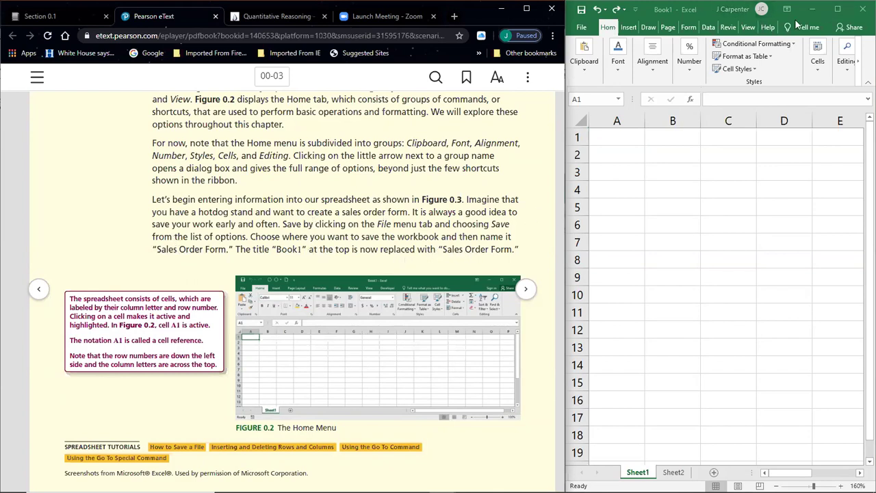
Maximize Excel and save the workbook to the Desktop as "Sales Order Form RCB".
click(837, 9)
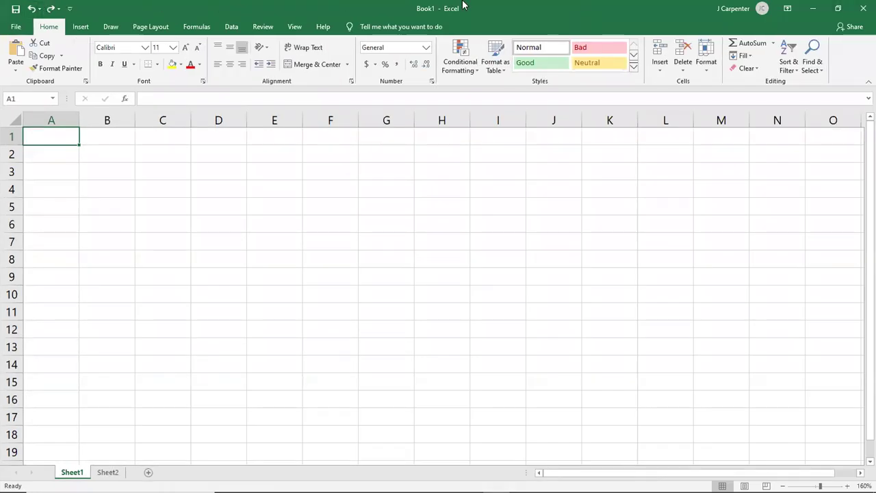
click(15, 27)
click(30, 173)
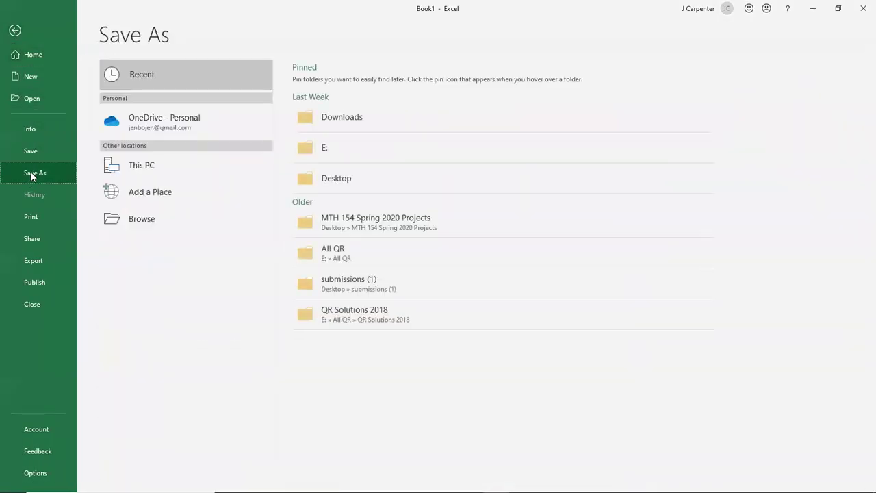
click(321, 182)
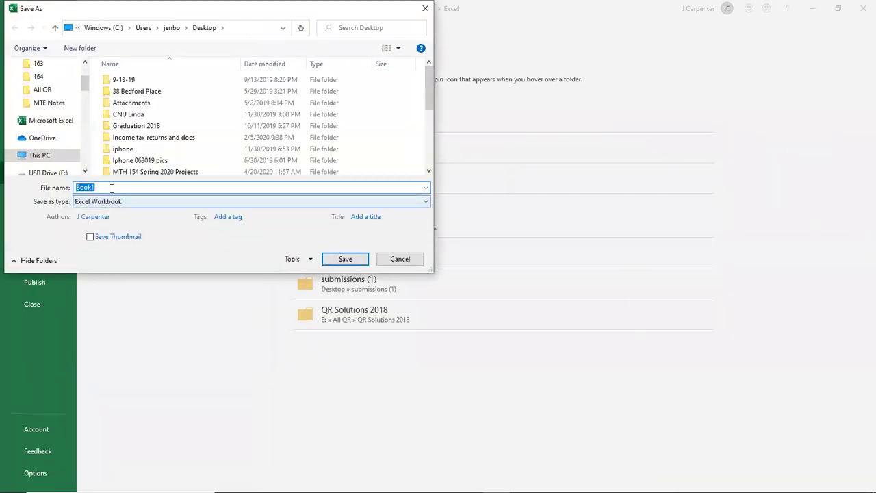
text(Sales Order Form RCB)
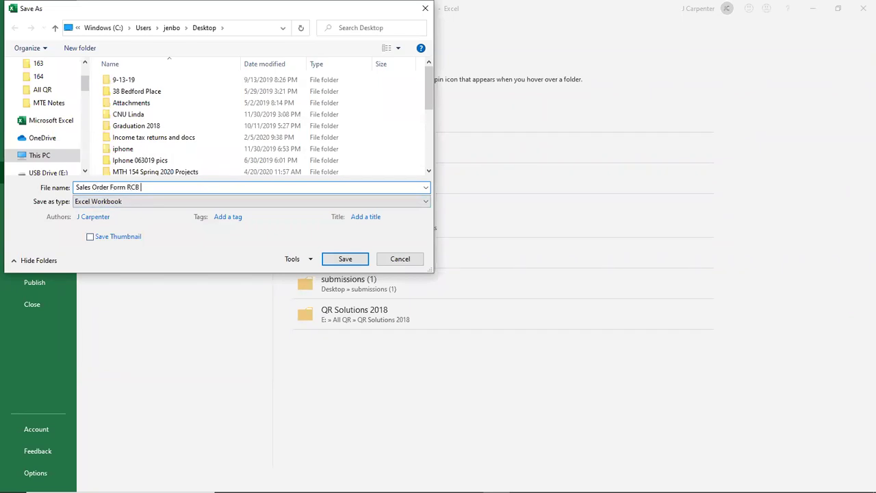
click(347, 264)
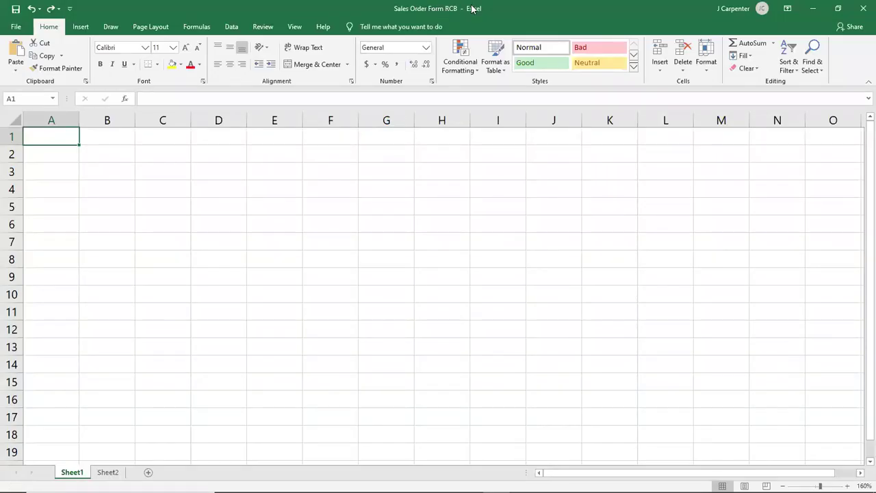
Show Excel beside the eText and select cells B5, D6, B12, D3 and C18 in turn to demonstrate cell references.
double_click(375, 14)
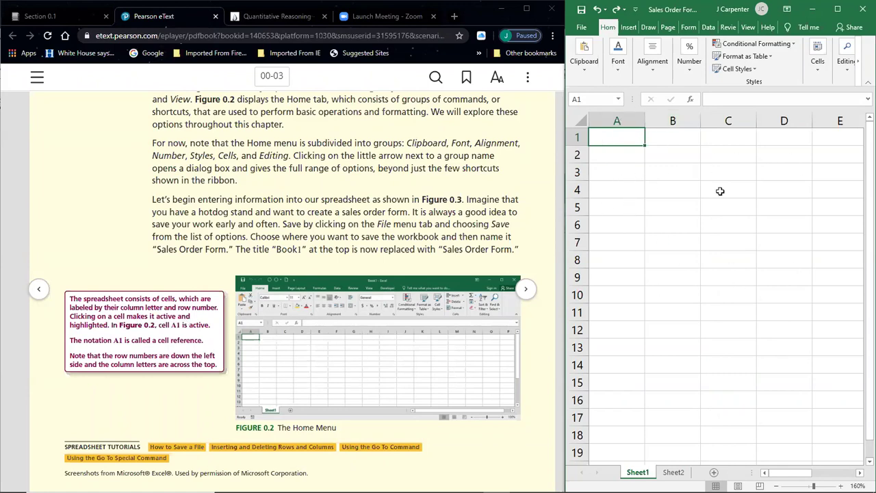
click(674, 213)
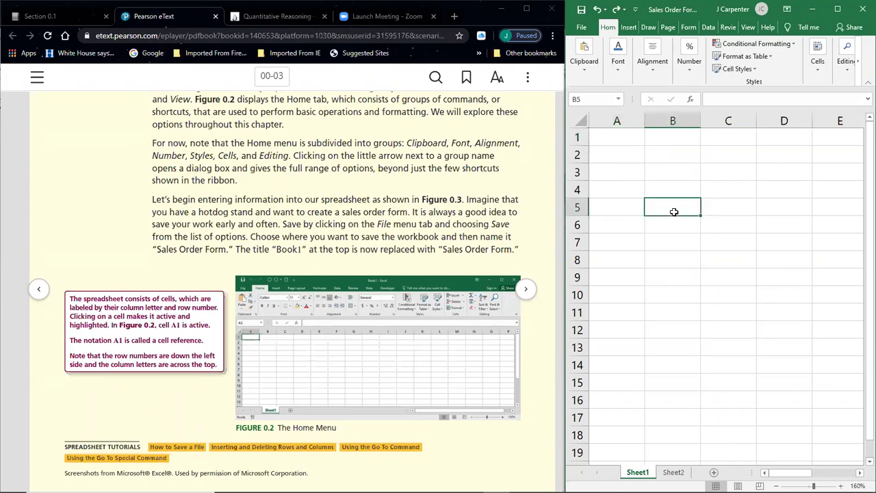
click(784, 232)
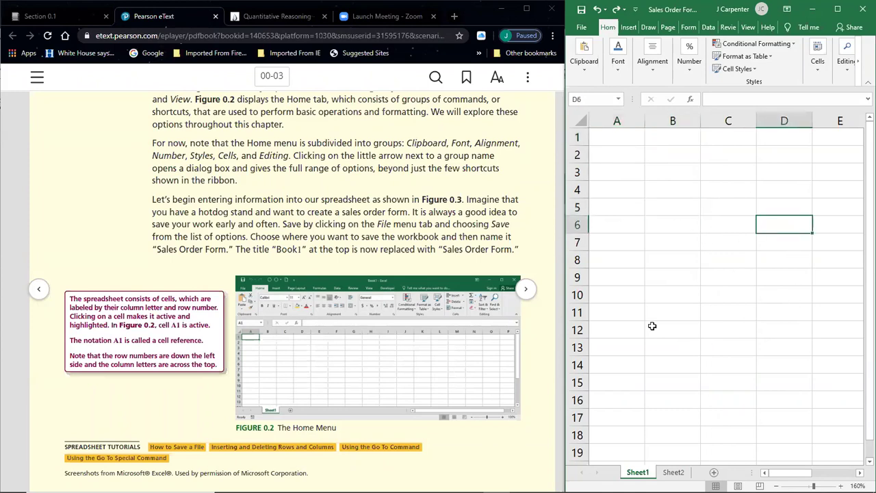
click(652, 326)
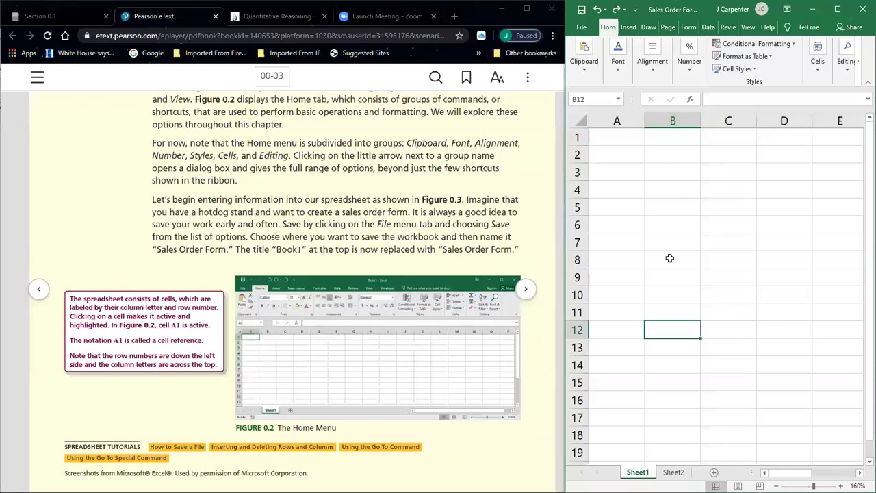
click(810, 177)
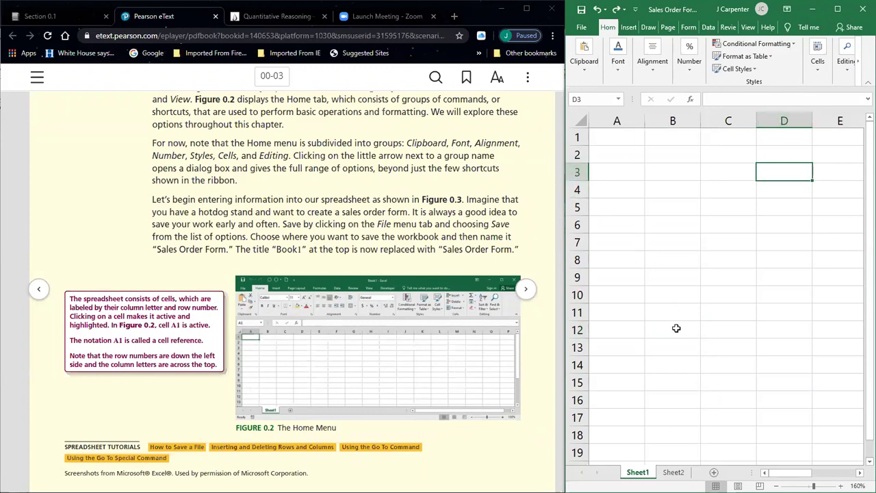
drag(710, 431, 711, 430)
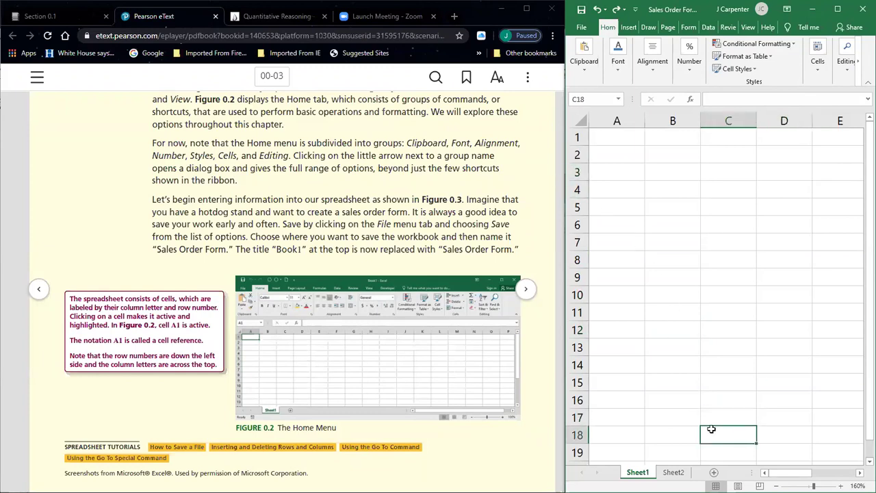
Demonstrate range selection with C12:C13 and B2:D15, and finish with only cell A2 selected.
drag(714, 319, 714, 345)
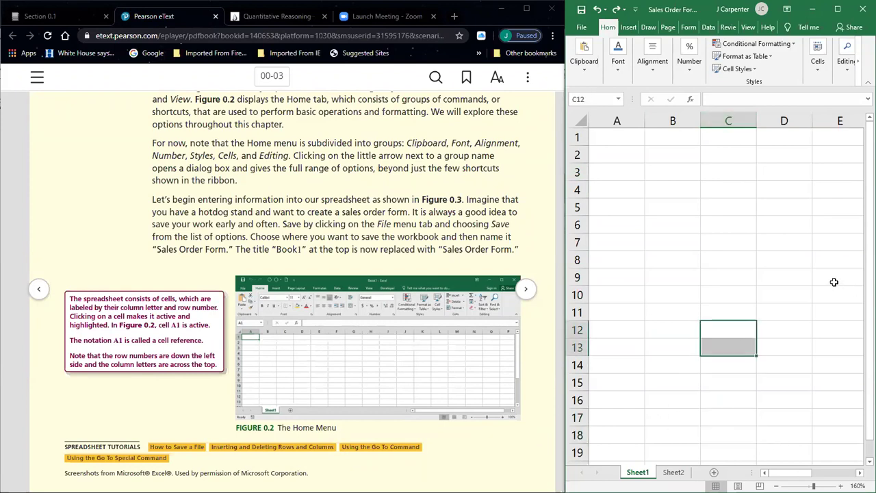
click(662, 152)
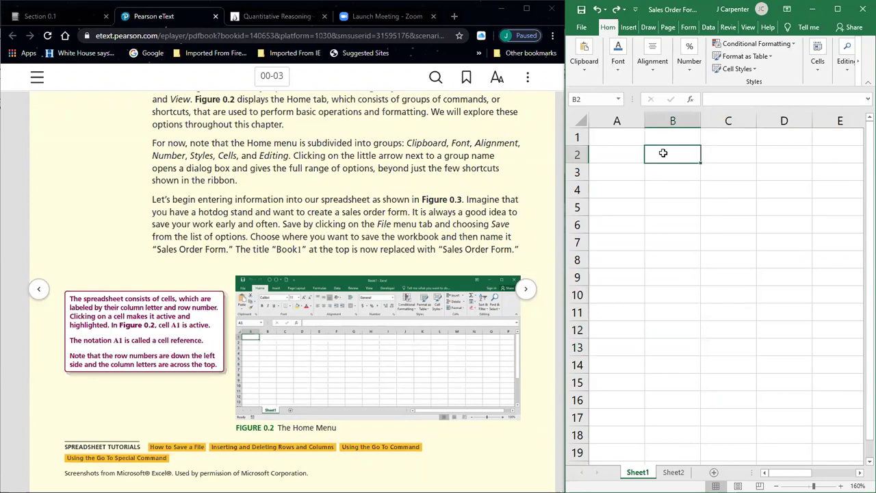
drag(671, 155, 787, 380)
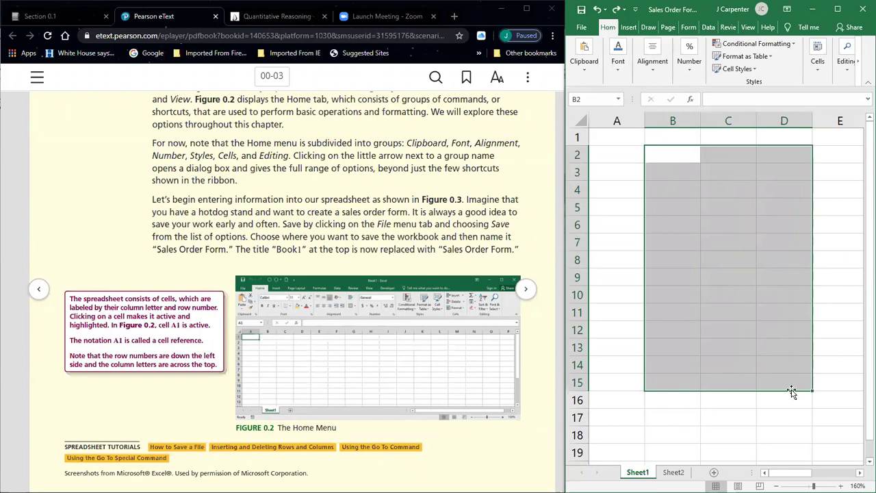
click(622, 156)
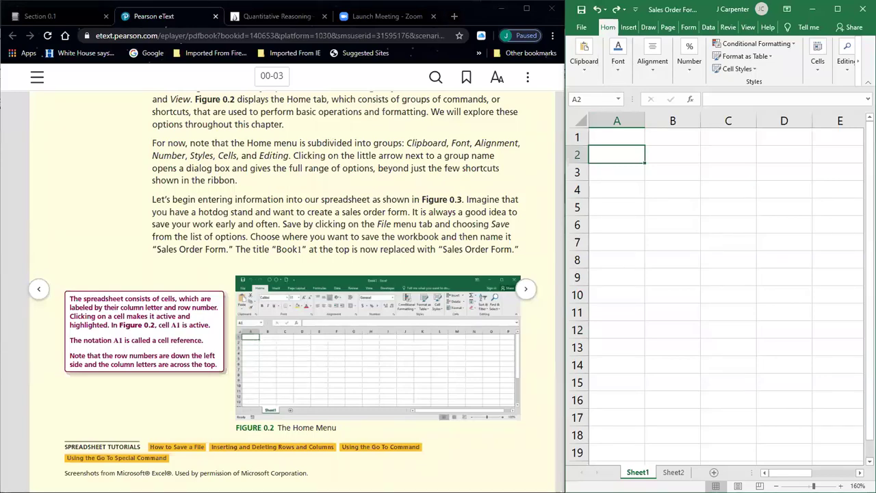
Switch to the Word notes and add the line "Cells are labeled by the column THEN the number : A1 B5 C12".
click(9, 484)
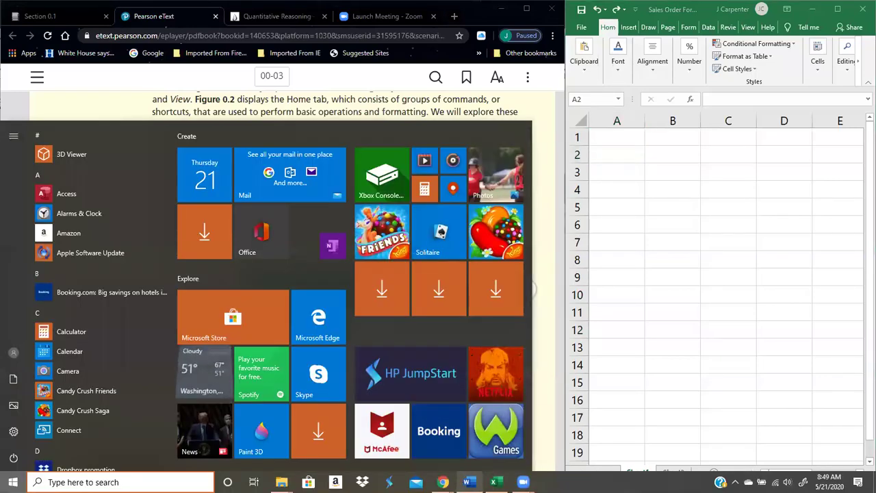
click(469, 480)
key(Return)
text(Cells are labele)
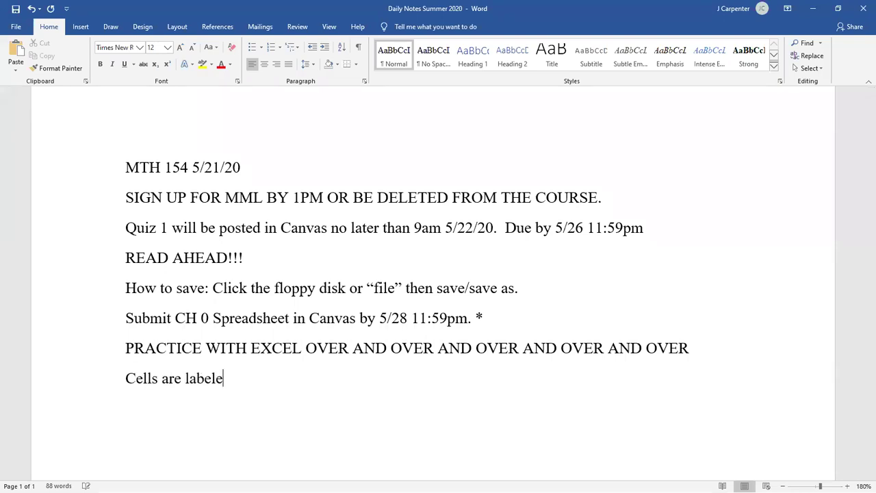
text(d by the column THEN the number : A1   B5   C12)
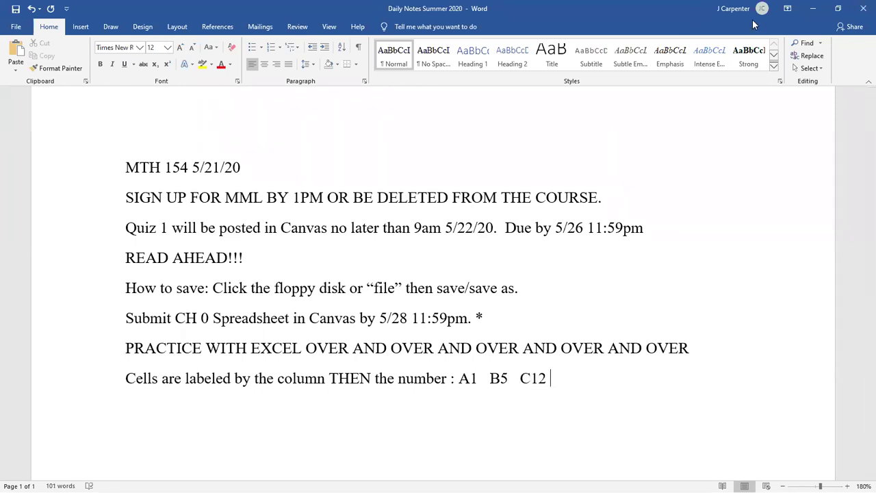
Minimize the Word notes and advance the eText to page 00-04.
click(813, 8)
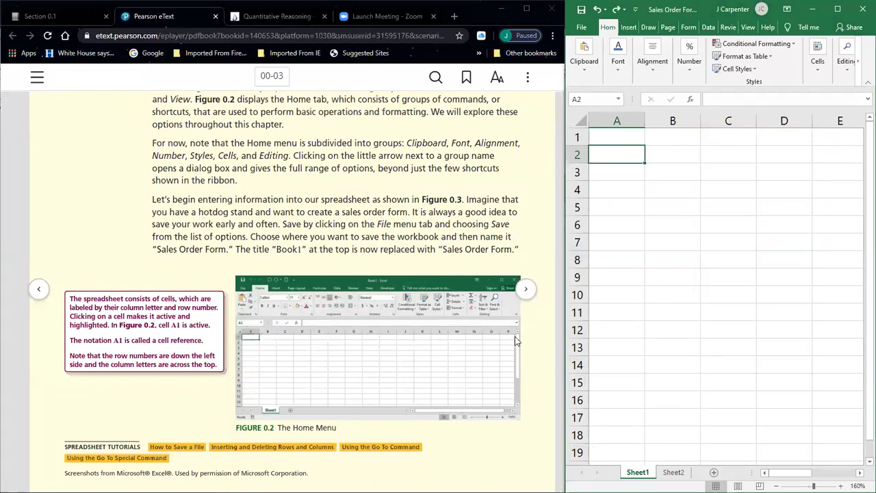
click(528, 293)
click(528, 292)
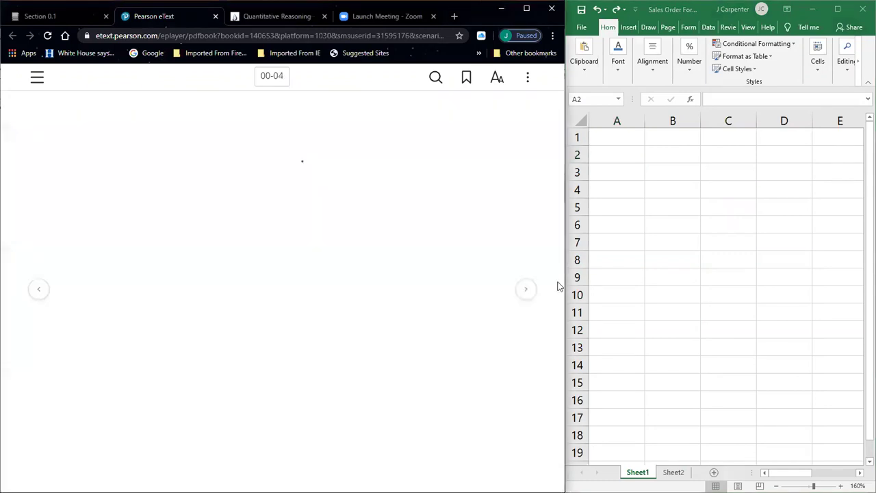
Enter the heading "Item" in cell B2, following the eText's Sales Order instructions.
scroll(465, 193, down, 1)
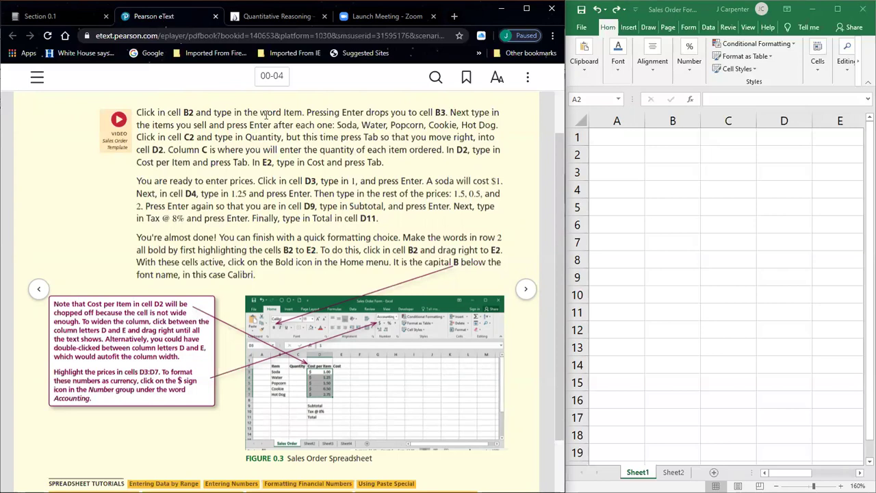
click(669, 161)
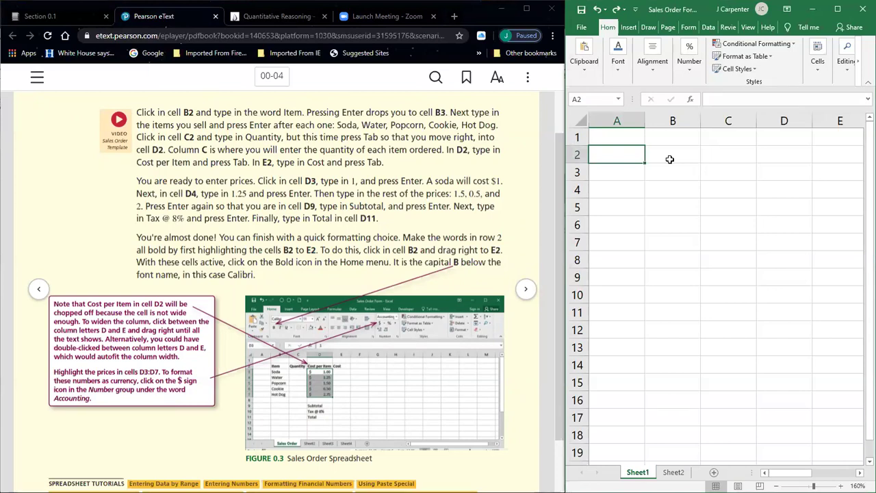
click(669, 159)
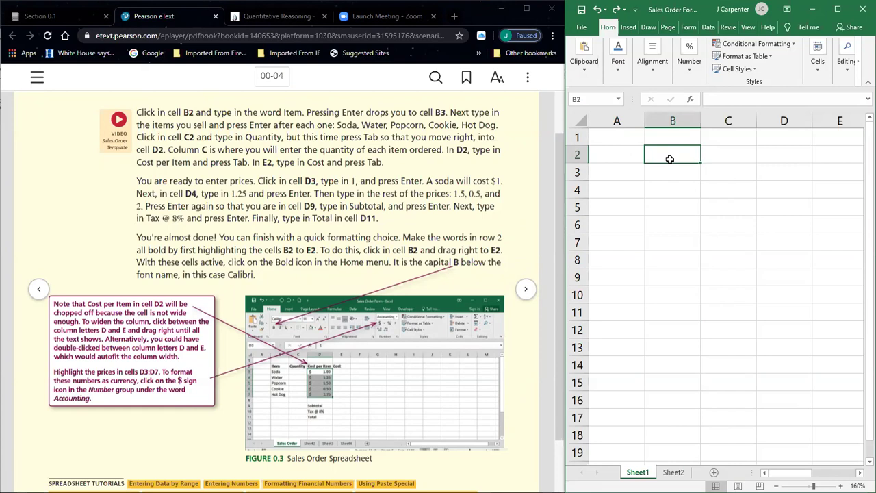
text(Item)
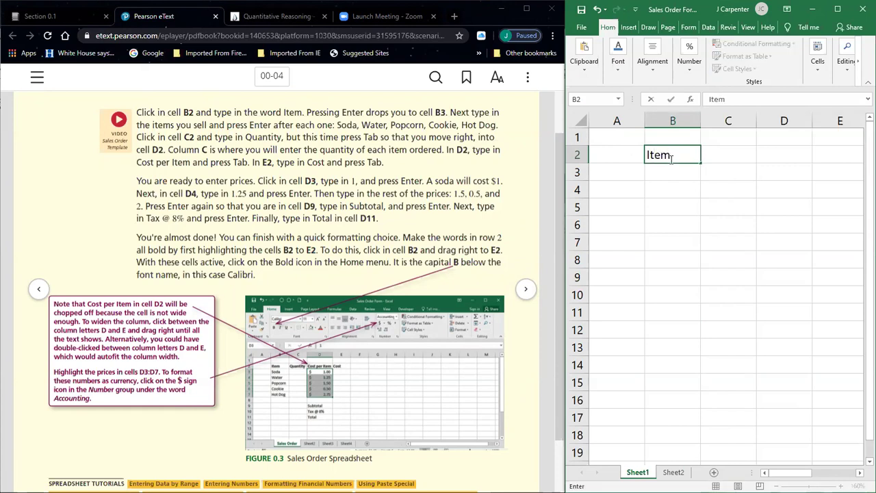
key(Return)
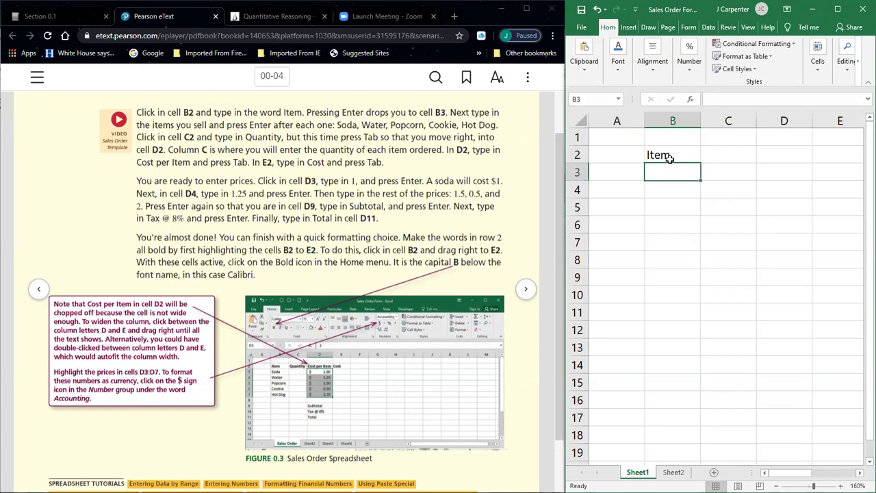
Demonstrate editing cell B2 by erasing its text and entering "Item" again.
click(671, 156)
double_click(683, 153)
key(BackSpace)
key(BackSpace)
key(BackSpace)
key(BackSpace)
text(Item)
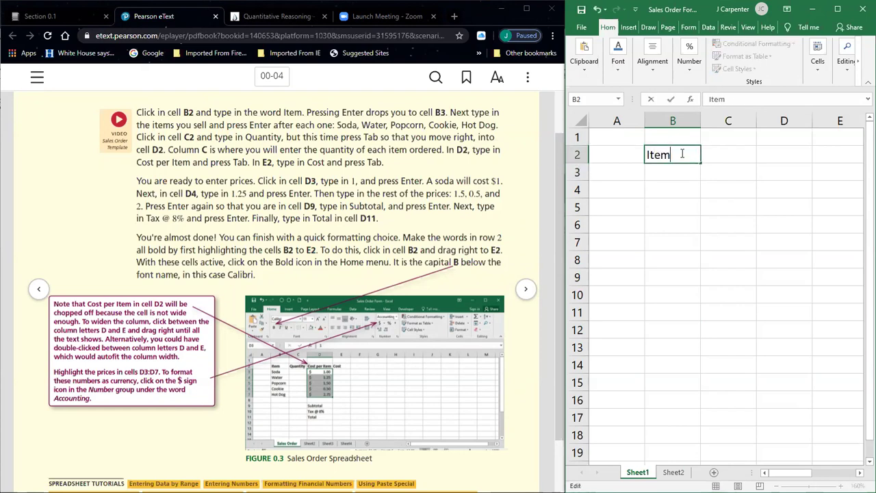
click(762, 210)
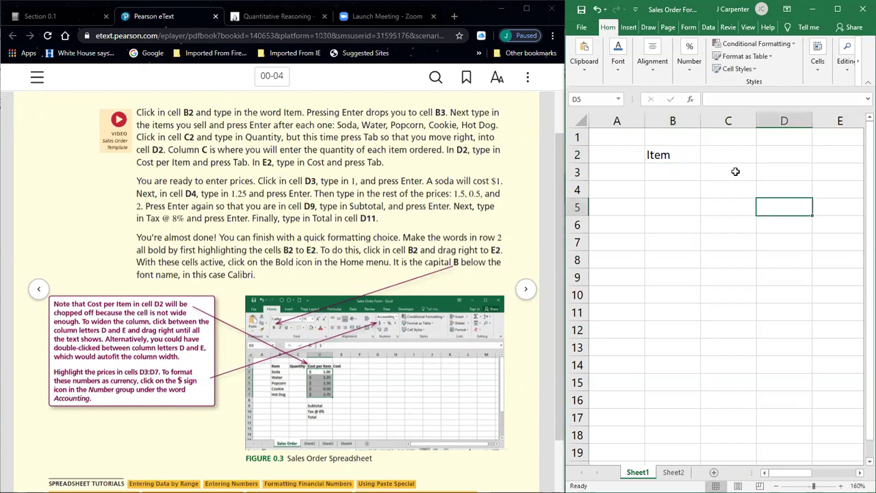
Demonstrate twice how to move down from cell B2, finishing with B3 selected.
click(672, 155)
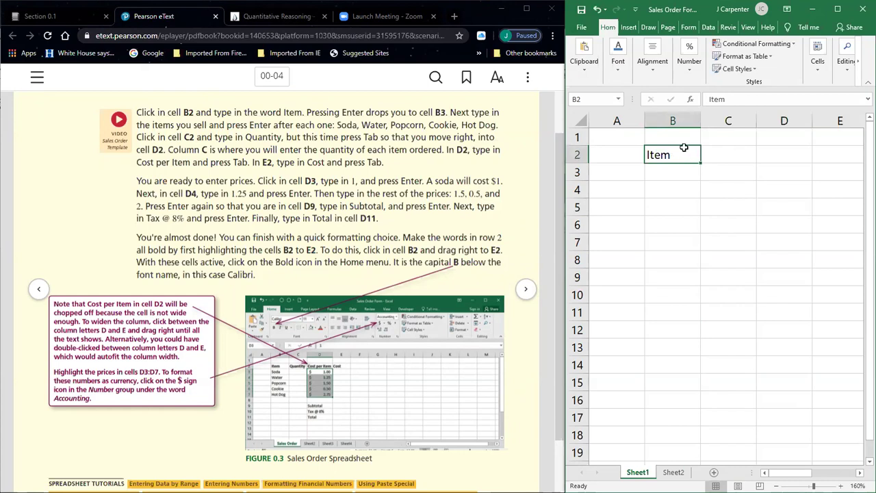
key(Return)
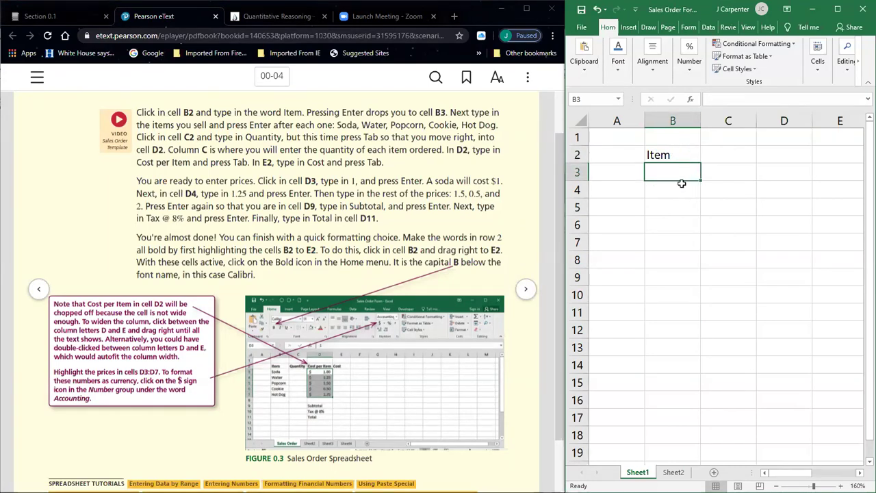
click(695, 159)
mouse_move(695, 159)
mouse_down()
mouse_move(686, 157)
mouse_move(712, 159)
mouse_move(681, 156)
mouse_up()
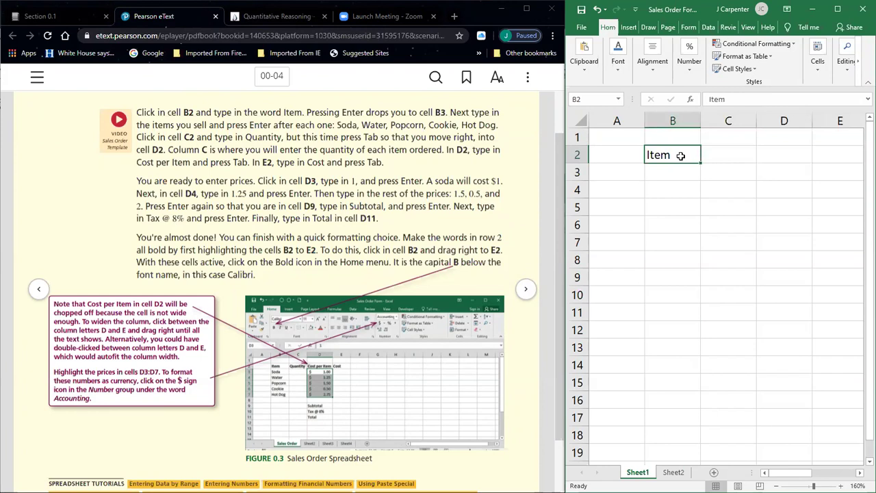
key(Return)
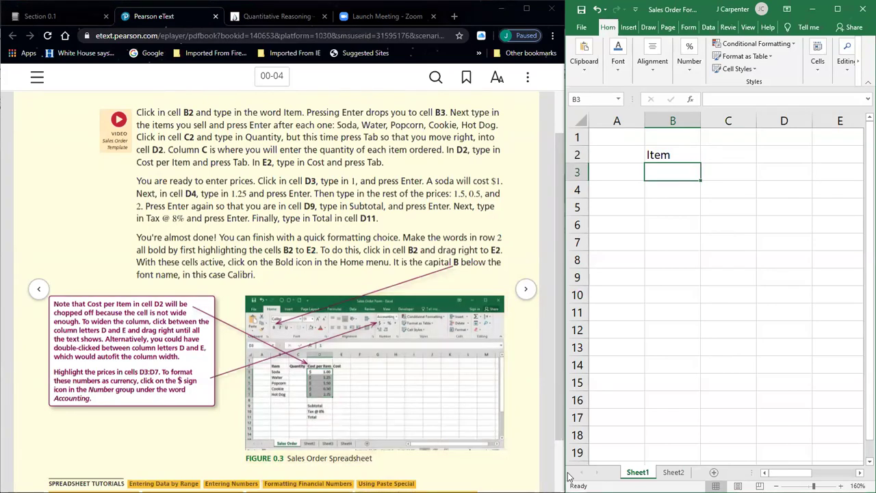
Switch to the Word notes, add the line "Enter: go down; Tab: go right", and minimize the notes.
key(super)
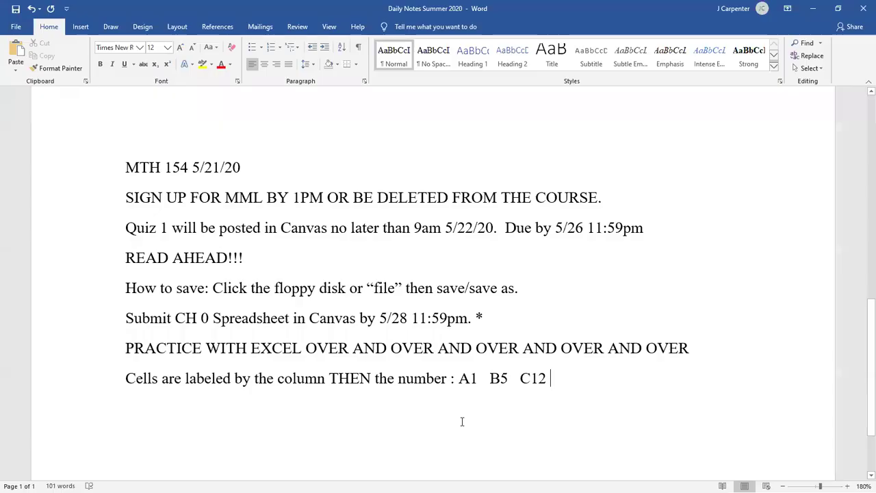
click(468, 482)
text(Enter: go down; Tab: g)
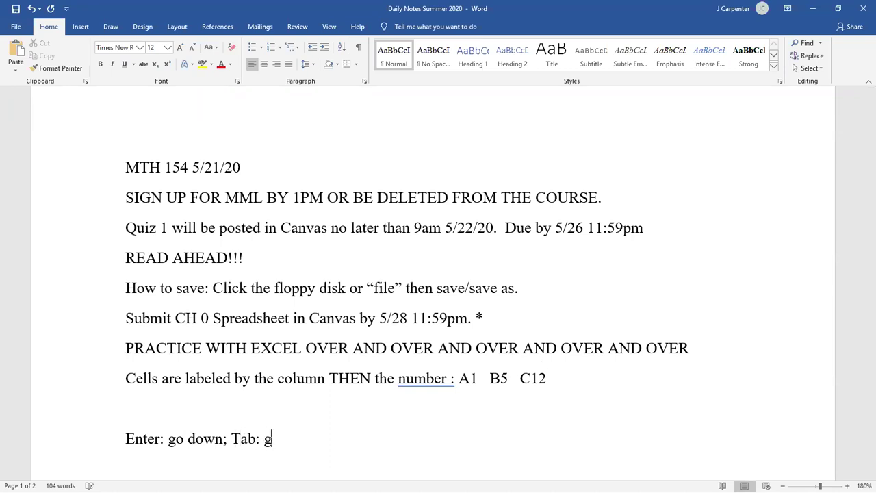
text(o right)
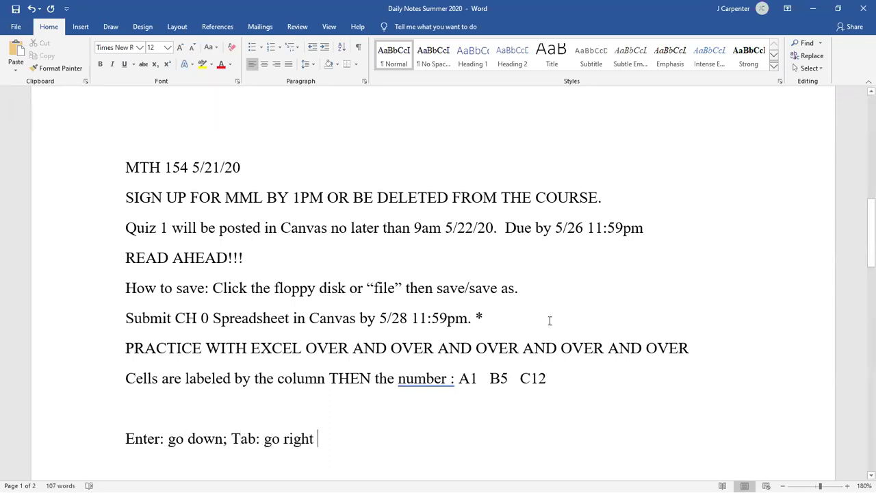
click(813, 7)
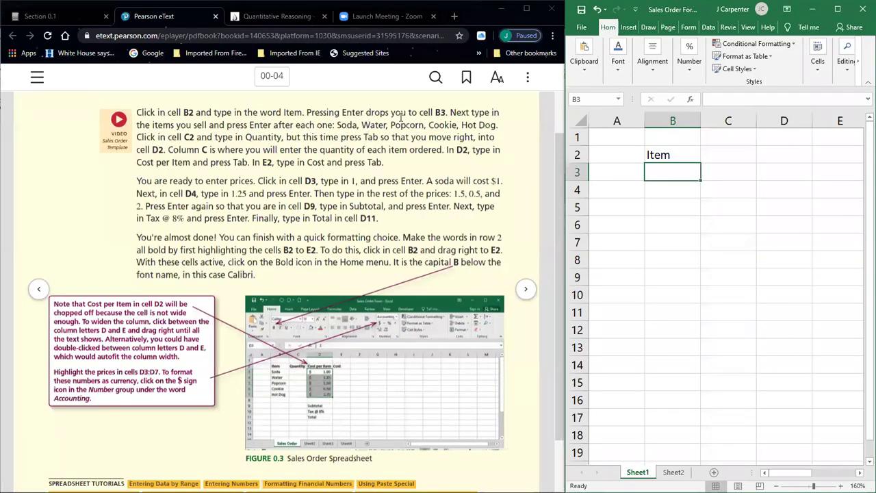
Fill cells B3 to B7 with the items Soda, Water, Popcorn, Cookie and Hot Dog.
text(Soda)
key(Return)
text(Water)
key(Return)
text(Ppp)
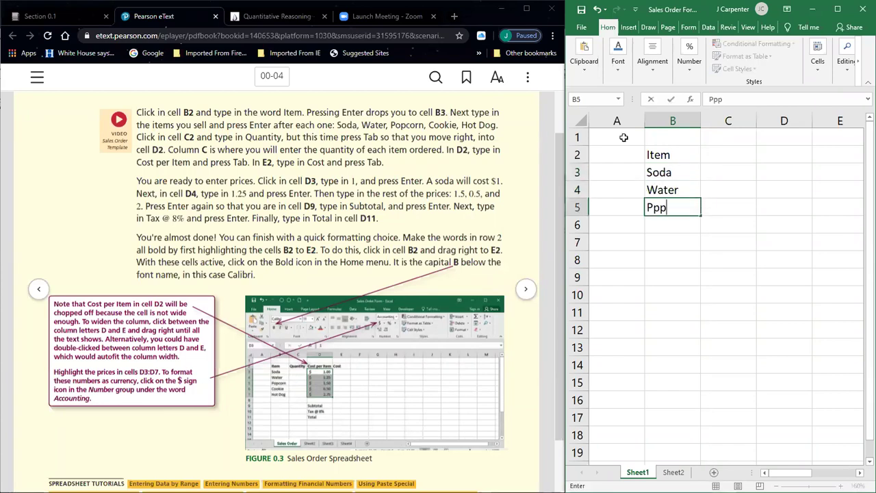
key(BackSpace)
key(BackSpace)
text(opcorn)
key(Return)
text(Cookie)
key(Return)
text(Hot Dog)
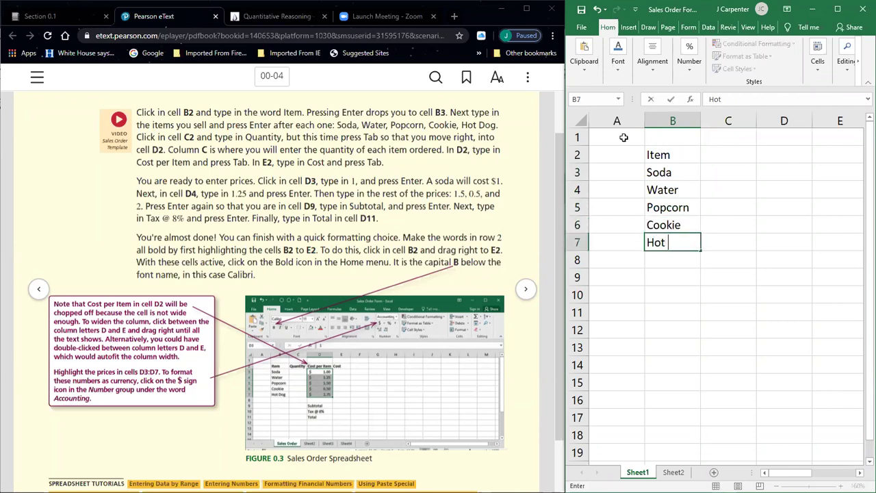
key(Return)
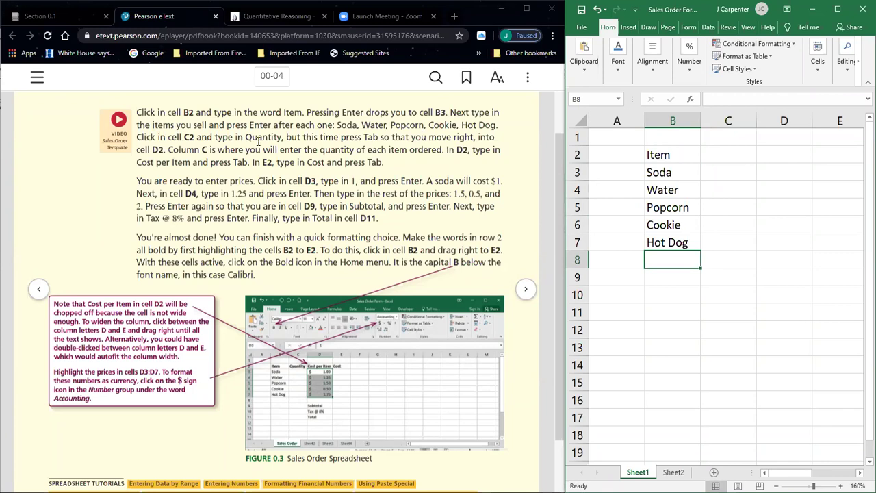
Mark the C2 reference in the eText and enter the headings Quantity, Cost per Item and Cost in cells C2 to E2.
double_click(186, 137)
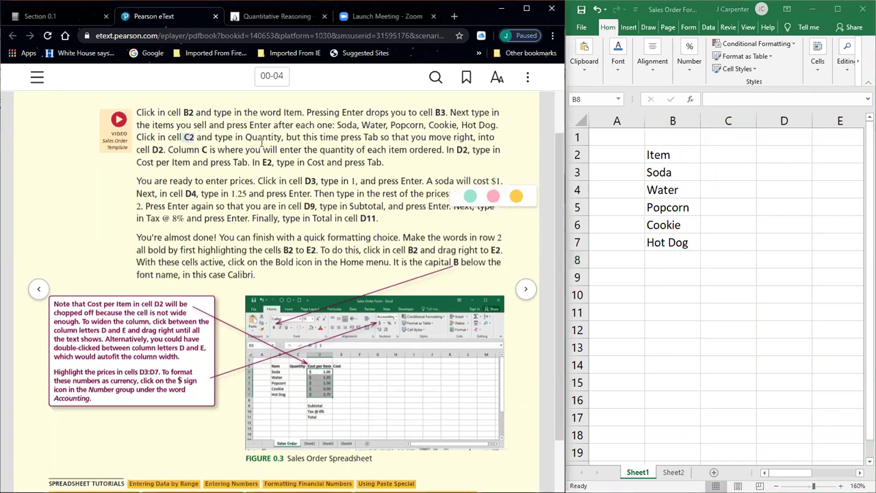
click(728, 155)
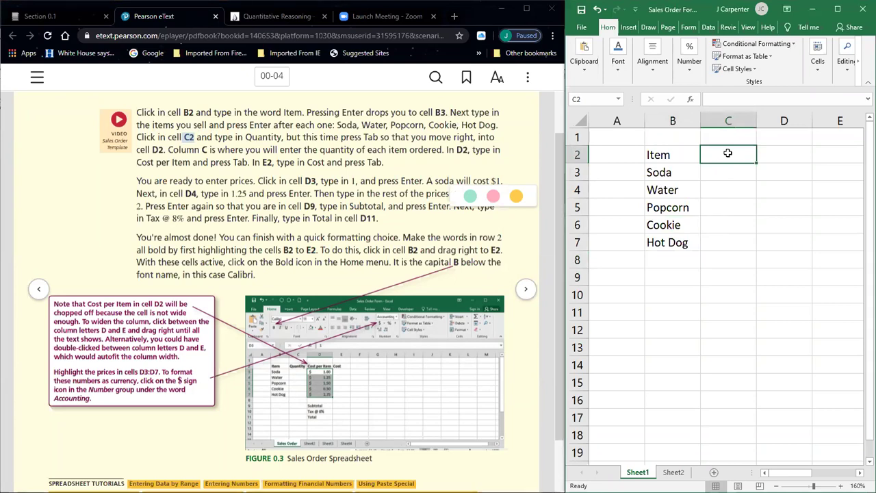
text(Quantity)
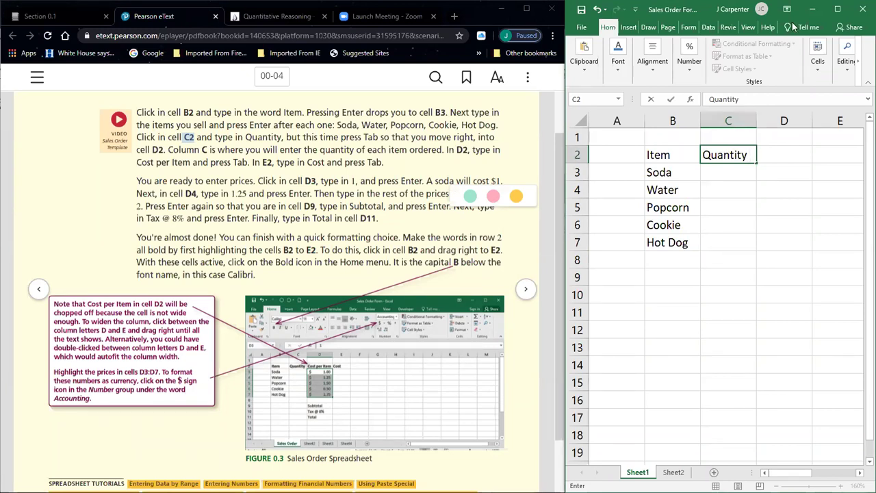
key(Tab)
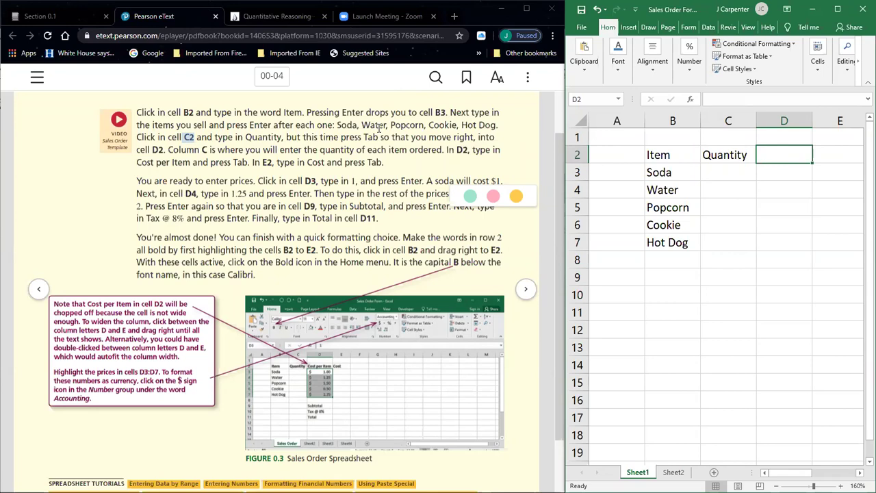
text(Cost )
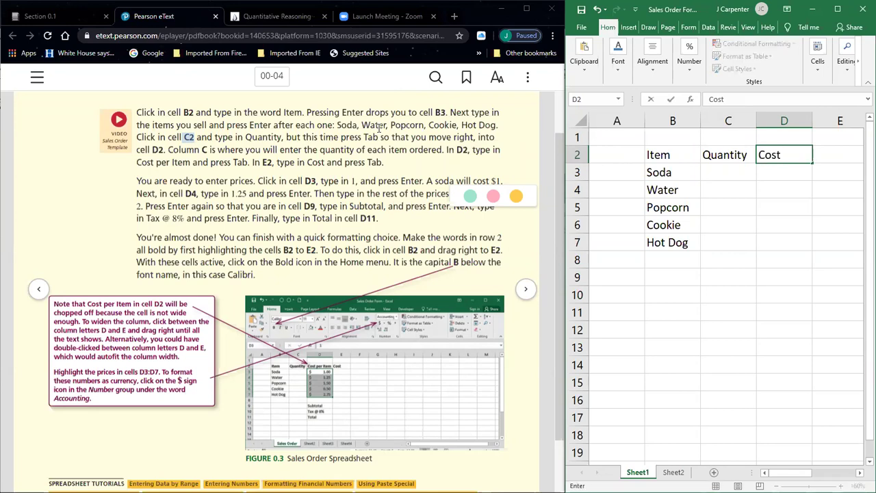
text(per Item)
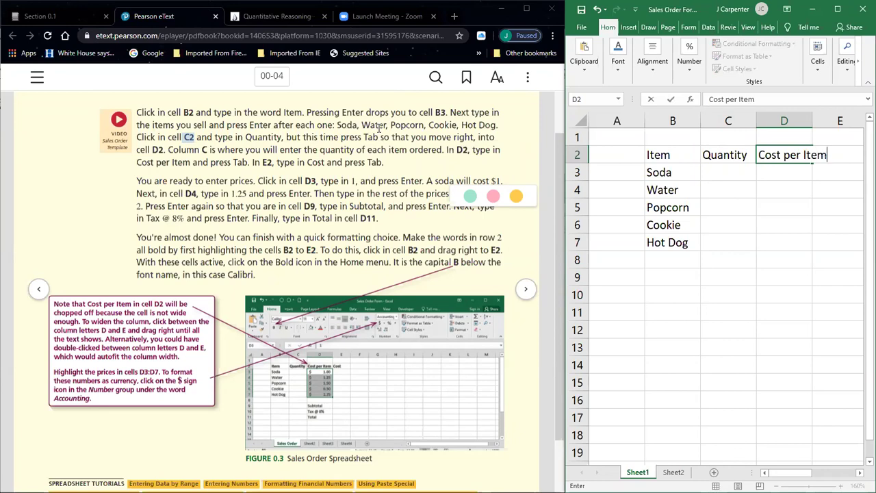
key(Tab)
text(Cost)
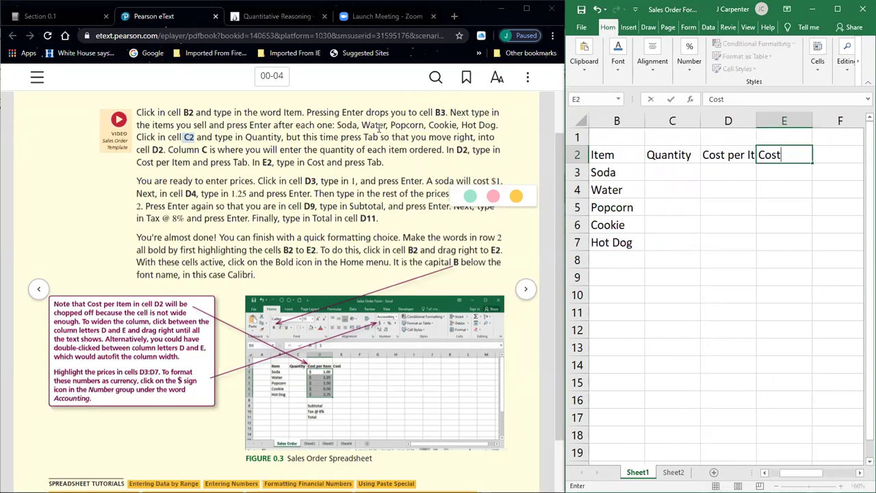
click(685, 220)
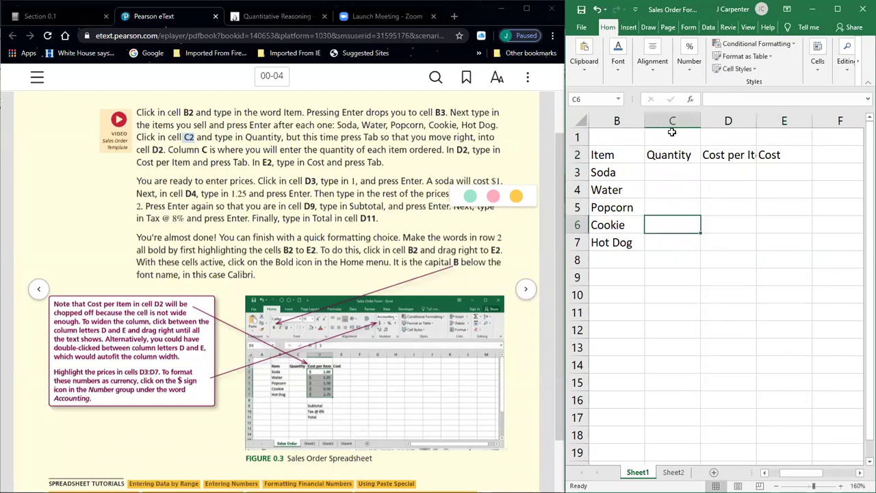
Inspect the headings in cells D2 and E2, and finish with E7 selected.
click(723, 150)
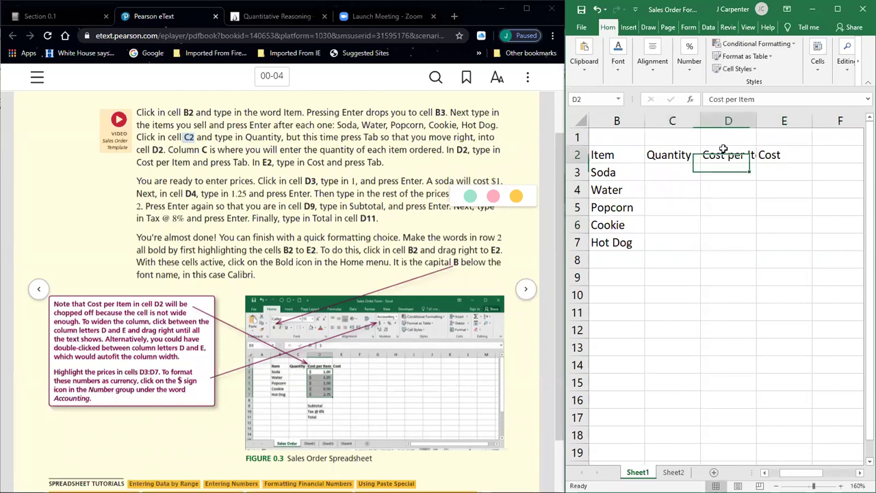
click(785, 148)
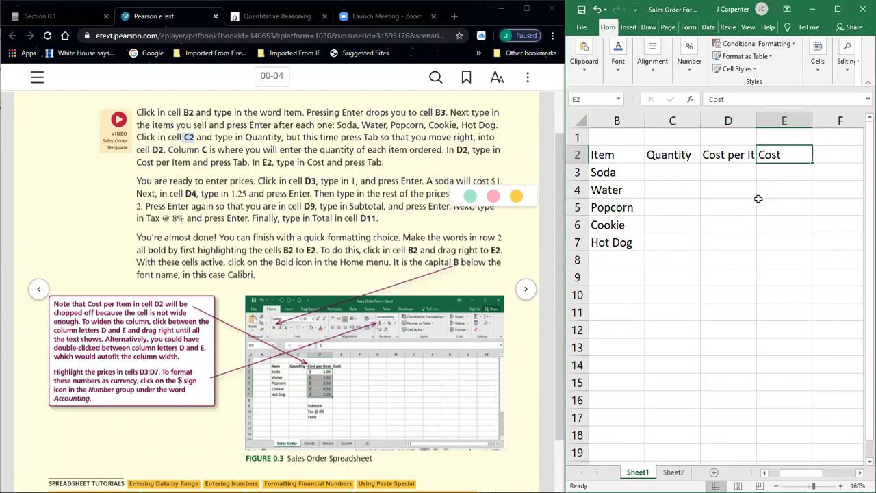
click(758, 201)
click(789, 241)
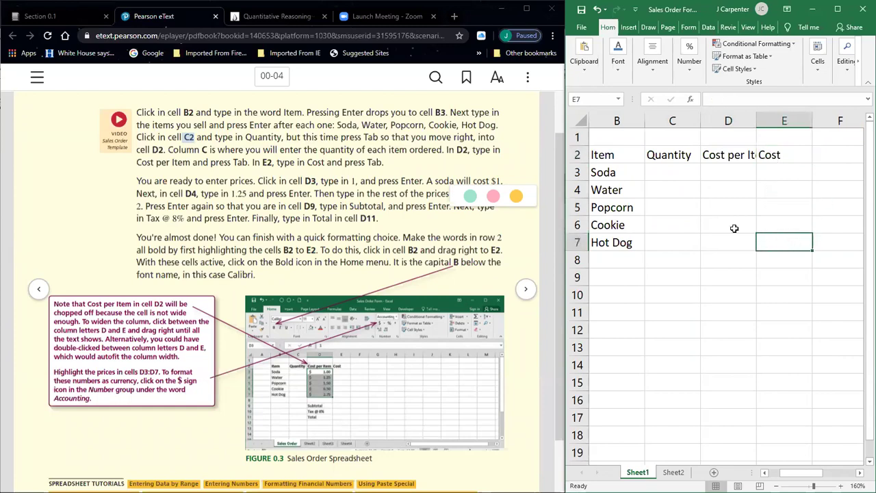
Highlight the eText note's instructions for widening column D, and return to the worksheet with cell E4 selected.
ctrl+scroll(309, 205, up, 3)
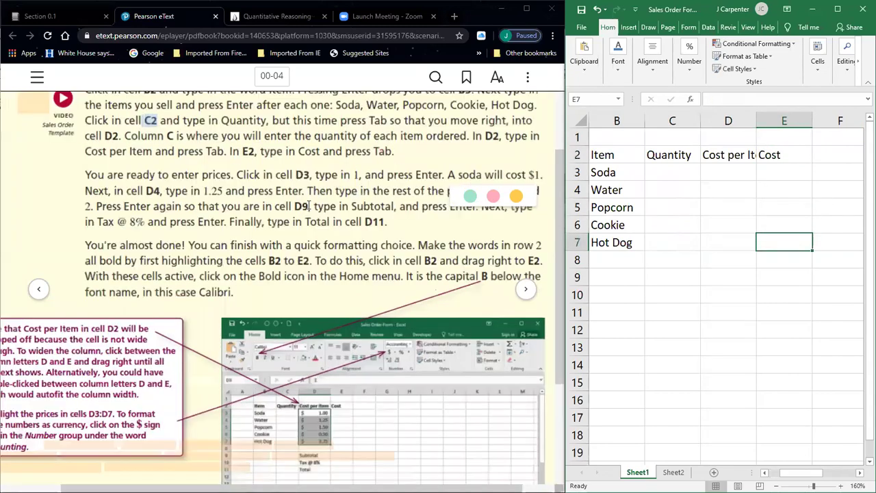
scroll(328, 239, down, 2)
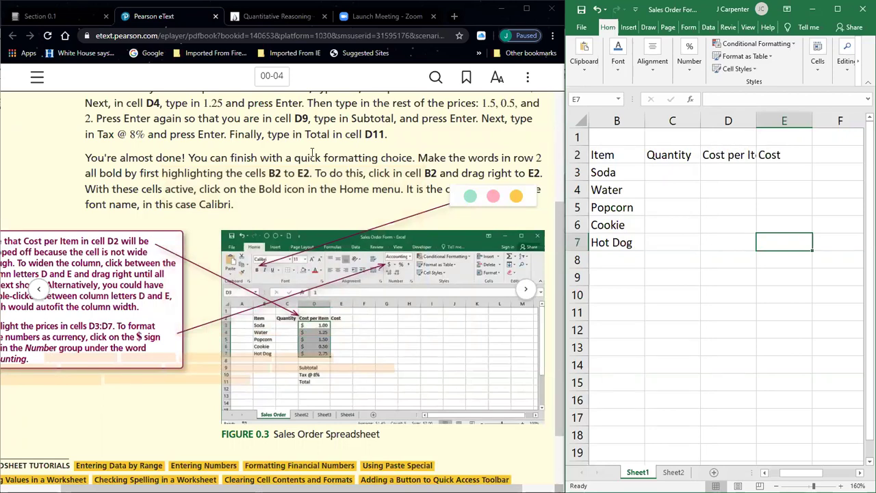
scroll(313, 153, down, 1)
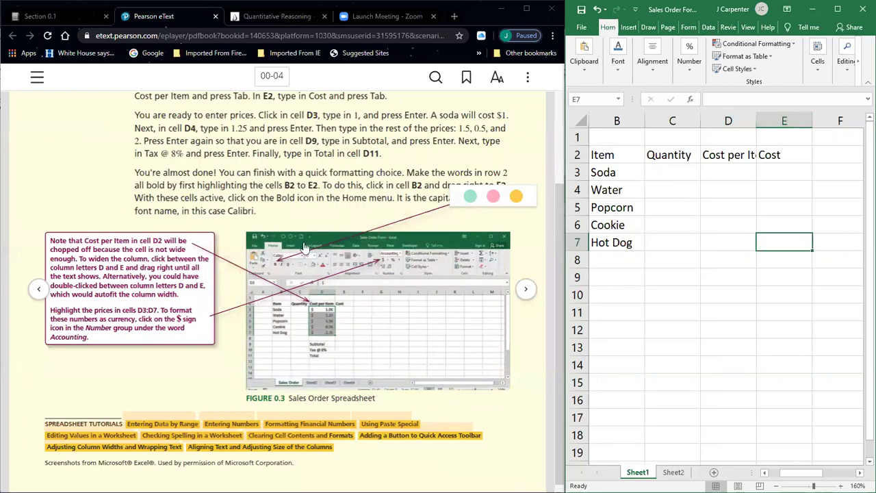
drag(68, 240, 195, 272)
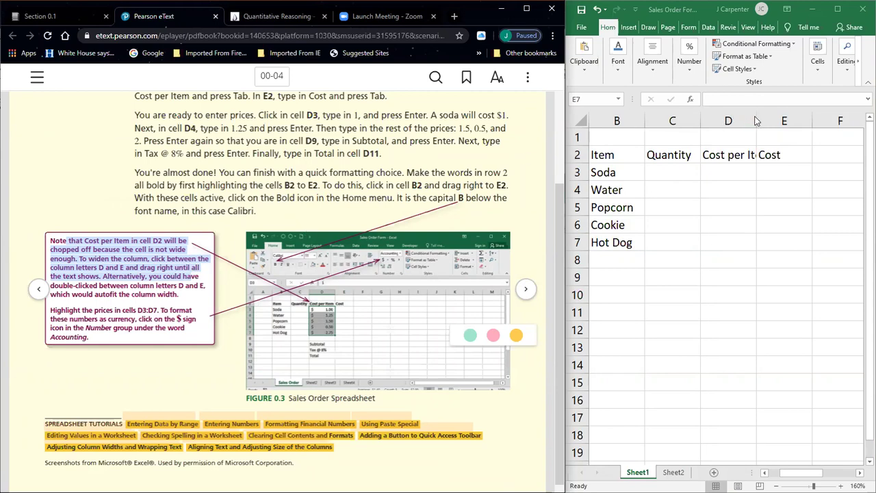
click(757, 190)
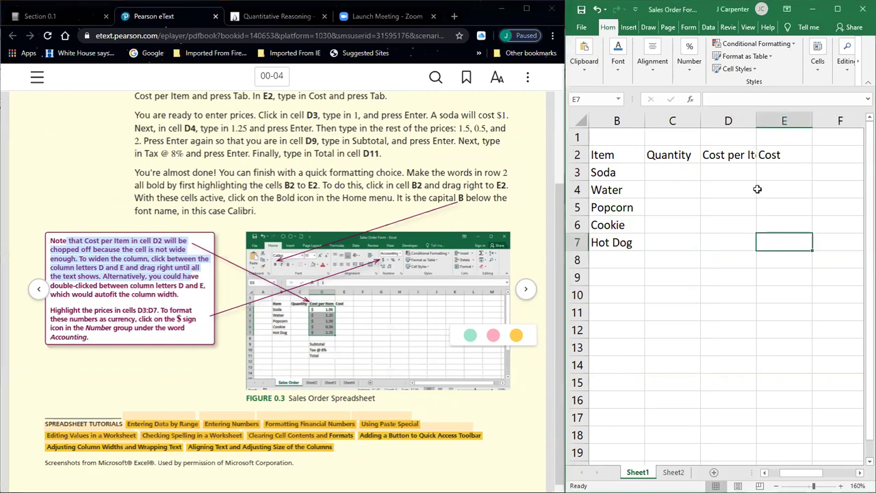
click(758, 190)
mouse_move(757, 191)
mouse_down()
mouse_move(731, 191)
mouse_move(777, 190)
mouse_move(751, 189)
mouse_move(764, 187)
mouse_up()
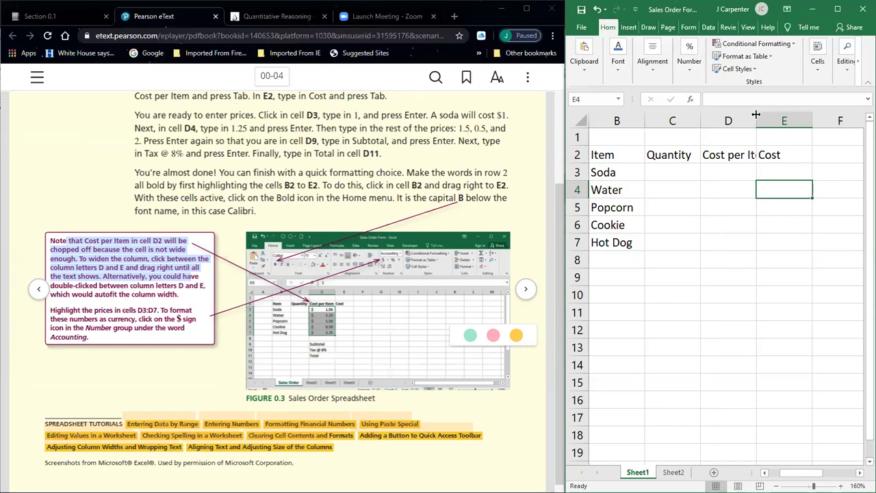
Try narrowing column D and then making it much wider, undoing each width change.
drag(757, 119, 716, 122)
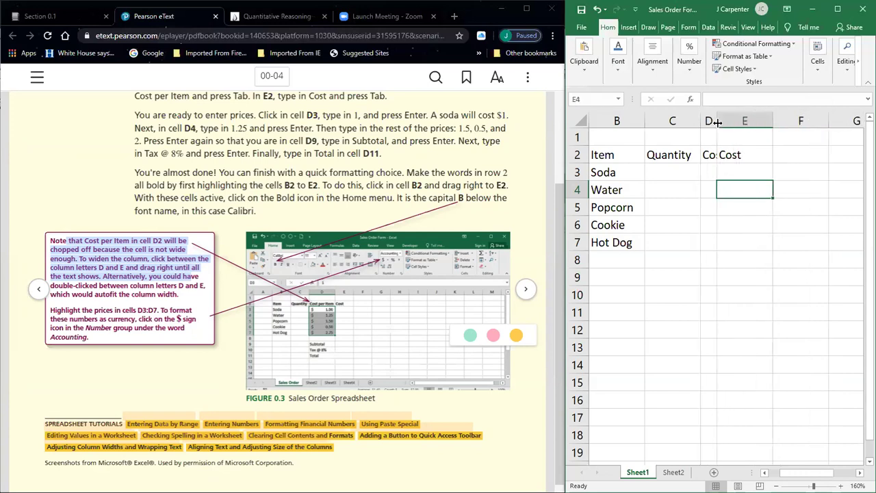
click(598, 9)
drag(756, 121, 838, 120)
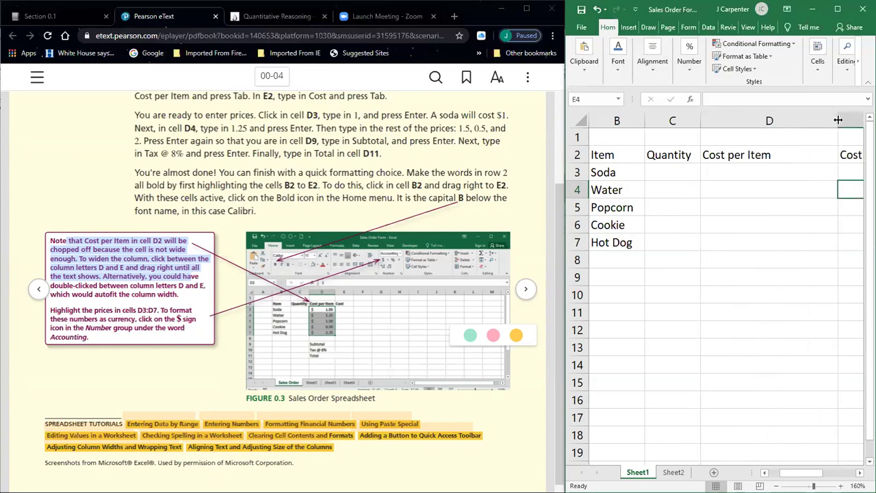
click(598, 10)
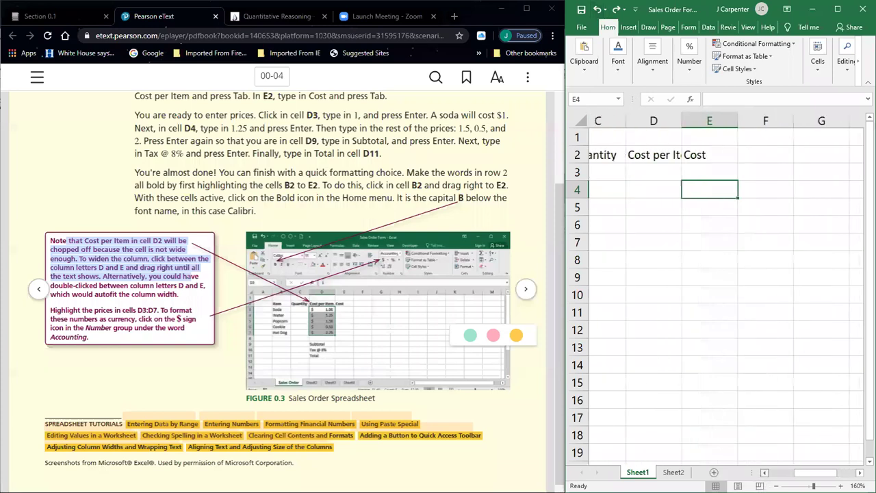
Widen column D just enough for the full Cost per Item heading to fit.
drag(815, 119, 827, 118)
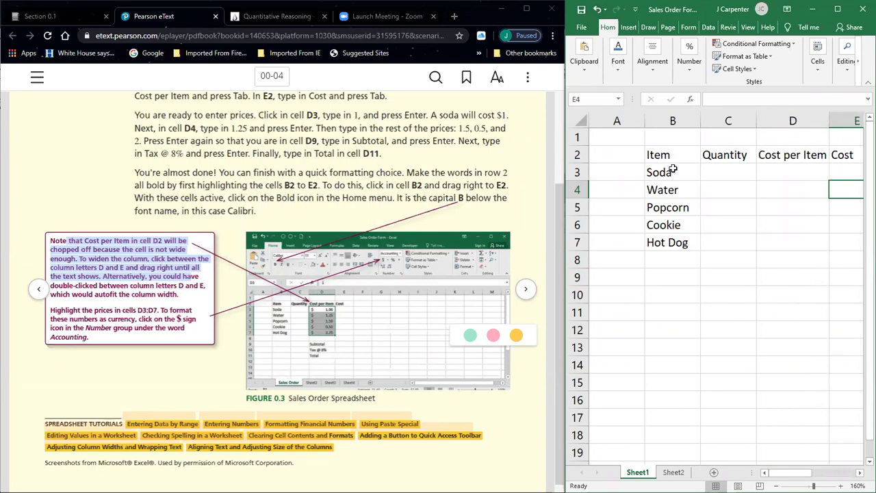
scroll(674, 169, down, 1)
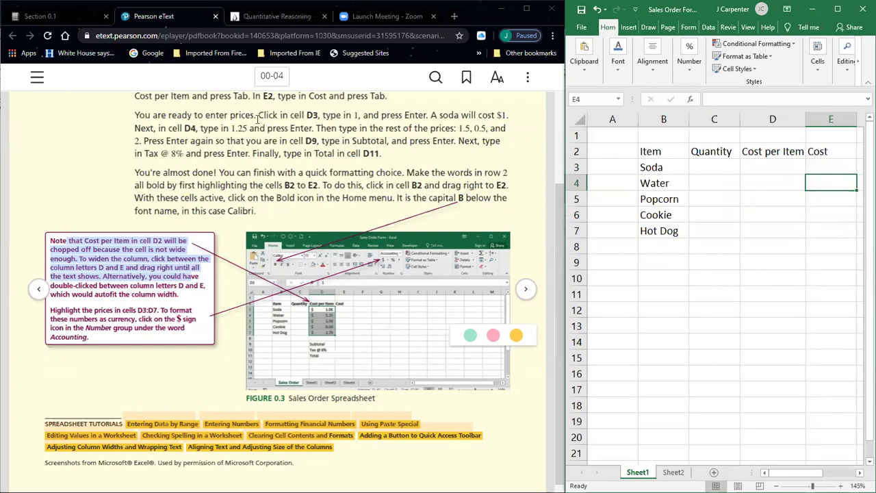
Mark the eText's instructions for entering prices, and enter 1, 1.25 and 1.5 in cells D3 to D5.
drag(134, 115, 342, 135)
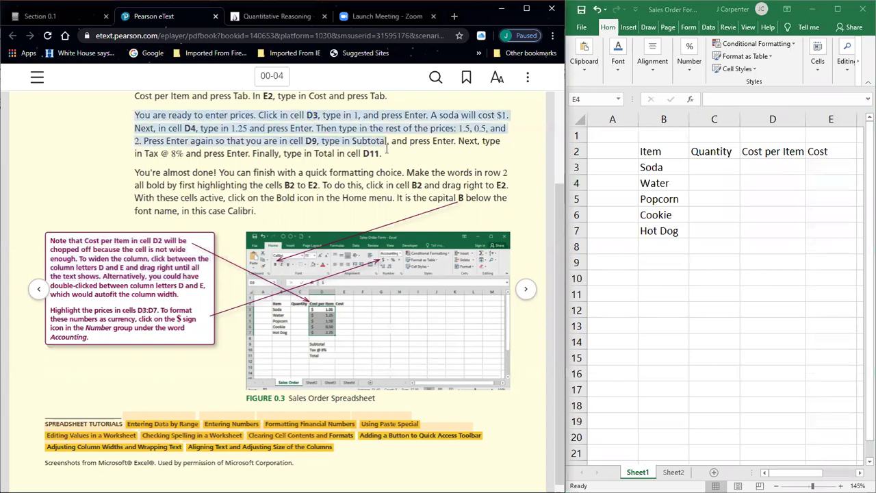
click(286, 119)
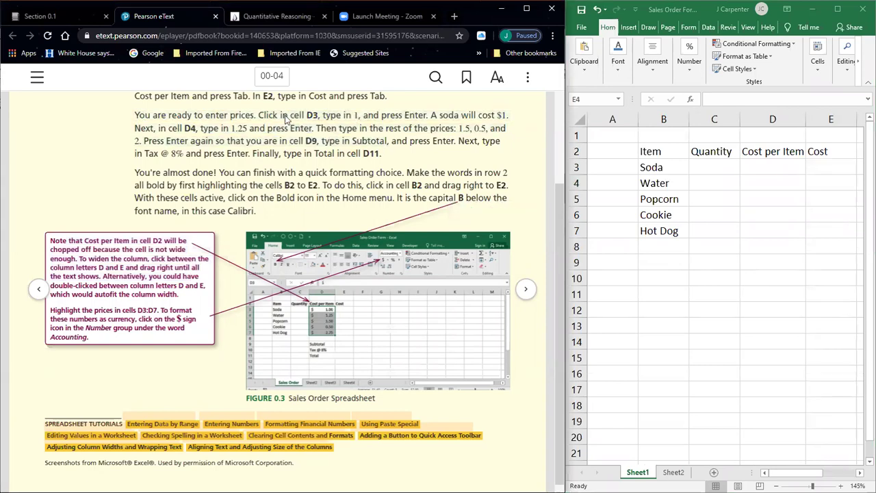
click(776, 165)
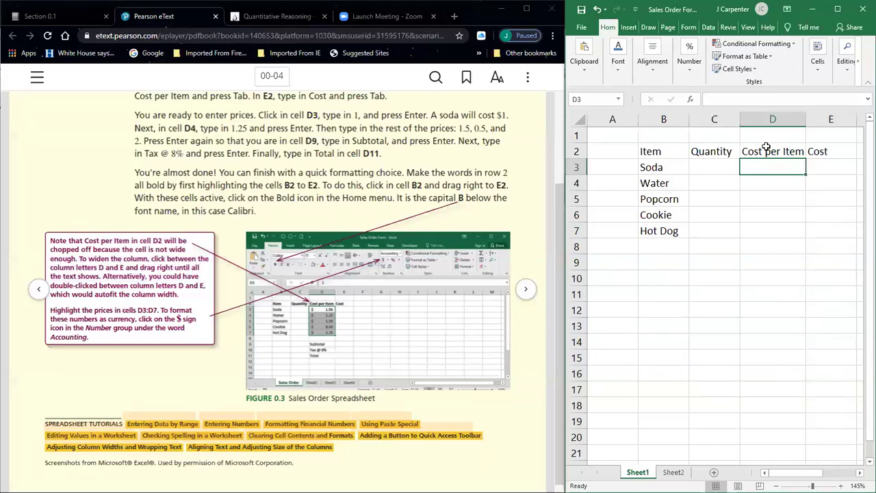
text(1)
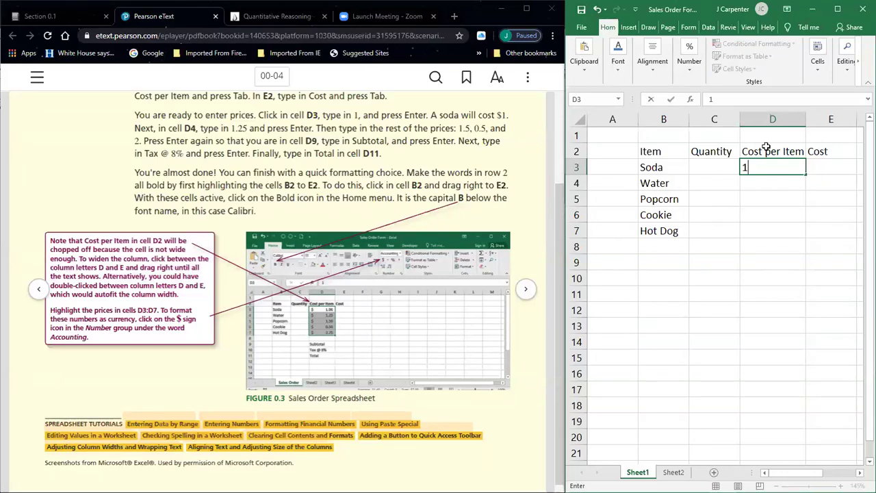
key(Return)
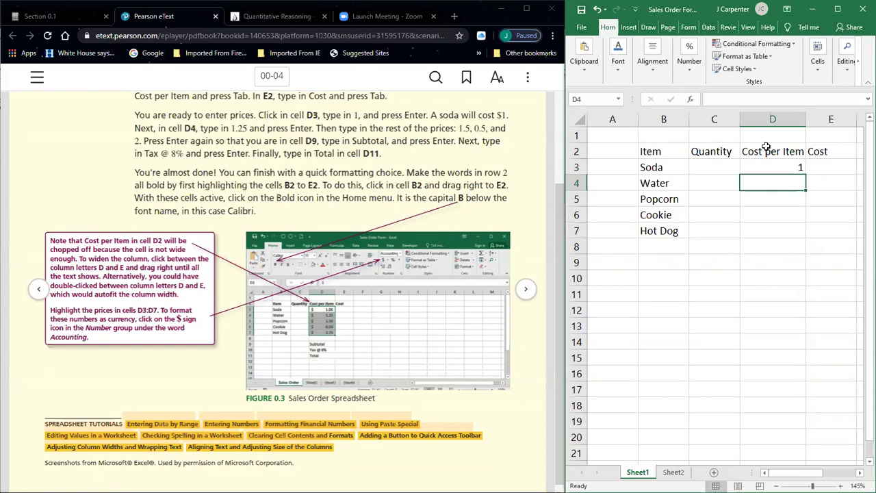
text(1.25)
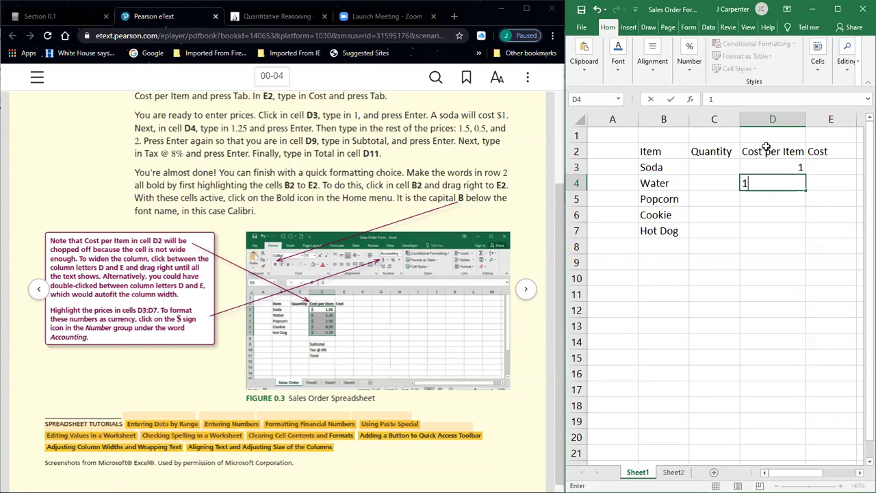
key(Return)
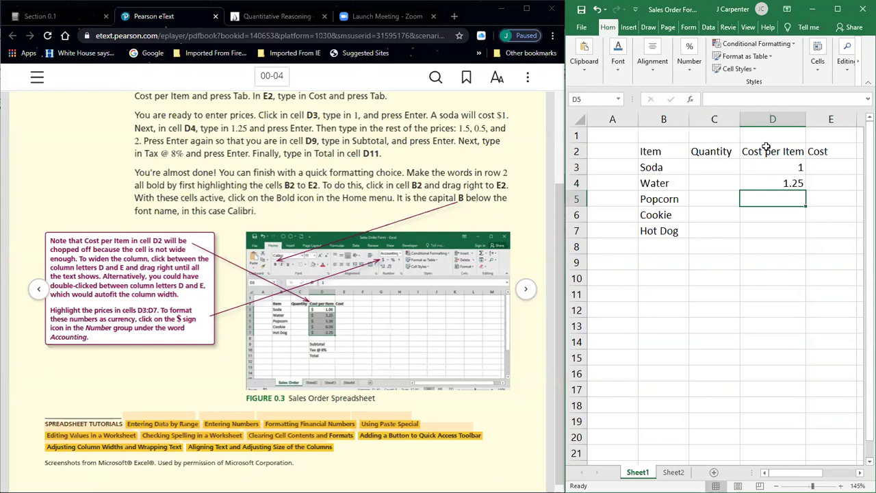
text(1.5)
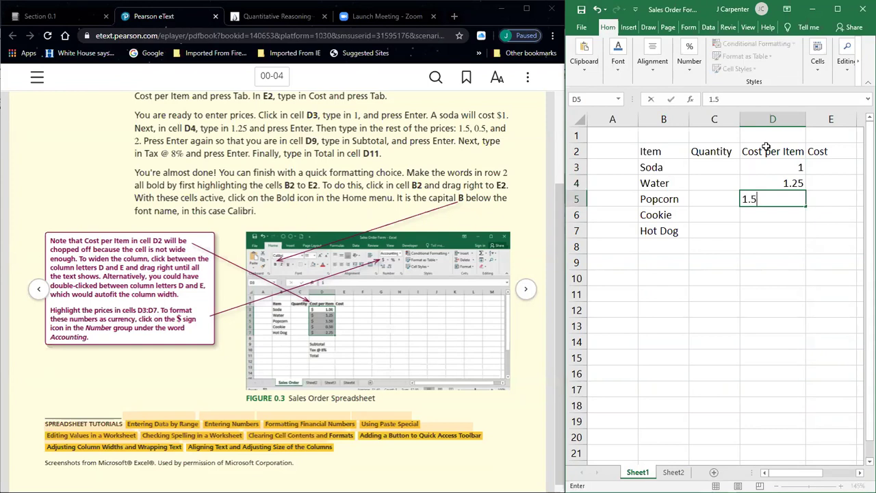
key(Return)
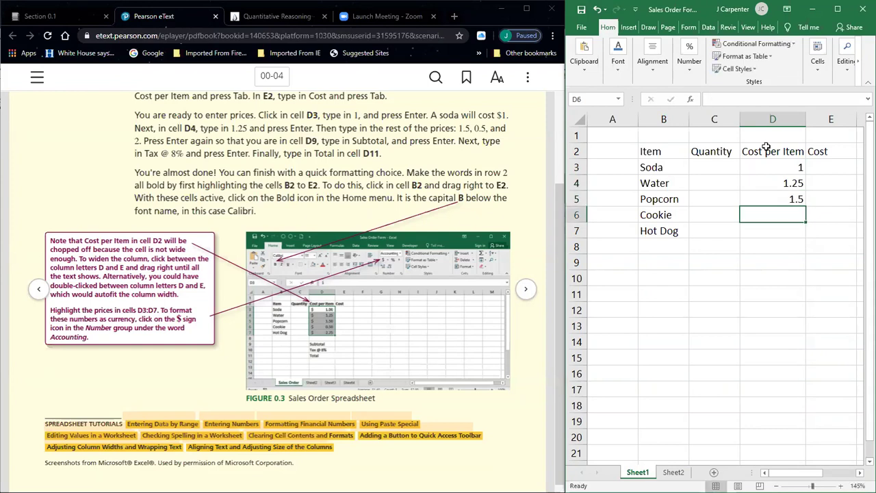
Enter the Cookie price 0.5 in cell D6 and the Hot Dog price 2 in cell D7.
text(05)
key(BackSpace)
key(BackSpace)
text(.)
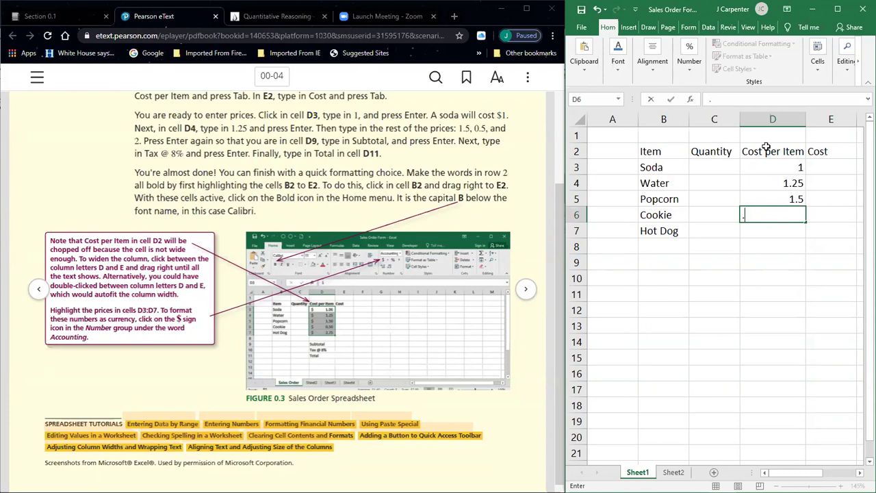
text(5)
key(Return)
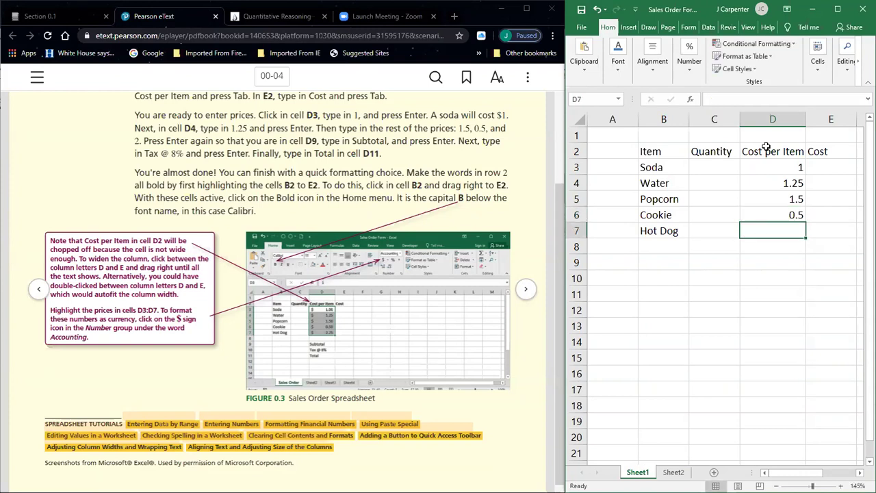
text(2)
key(Return)
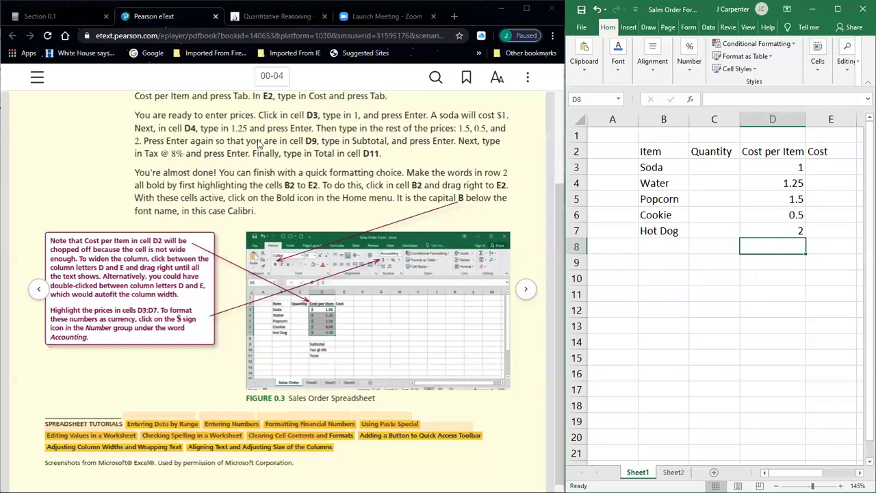
Enter the labels Subtotal, Tax @ 8% and Total in cells D9 to D11.
click(775, 258)
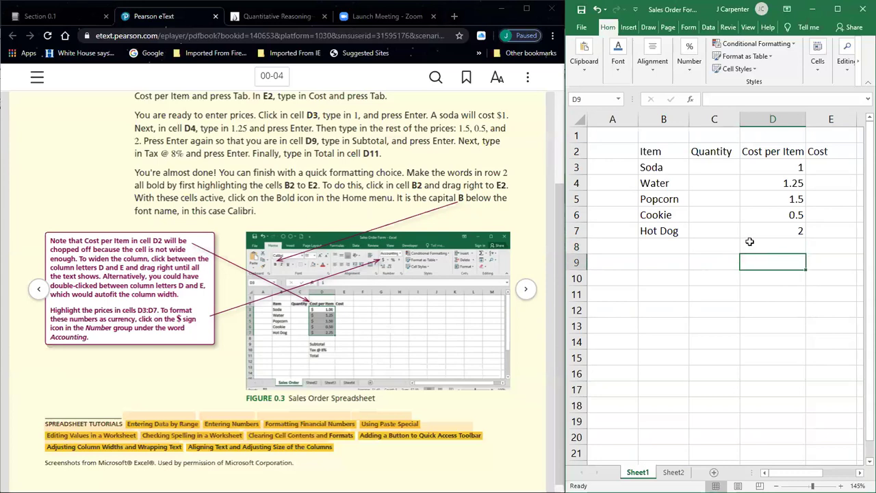
text(Subtotal)
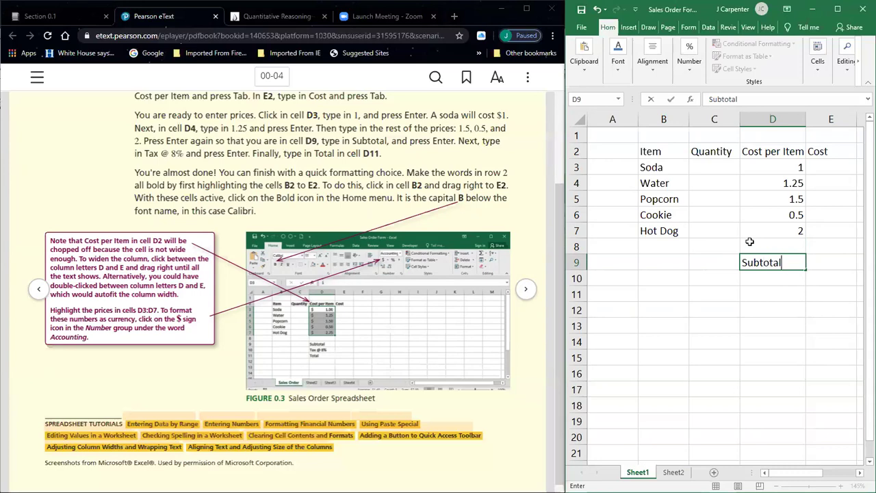
key(Return)
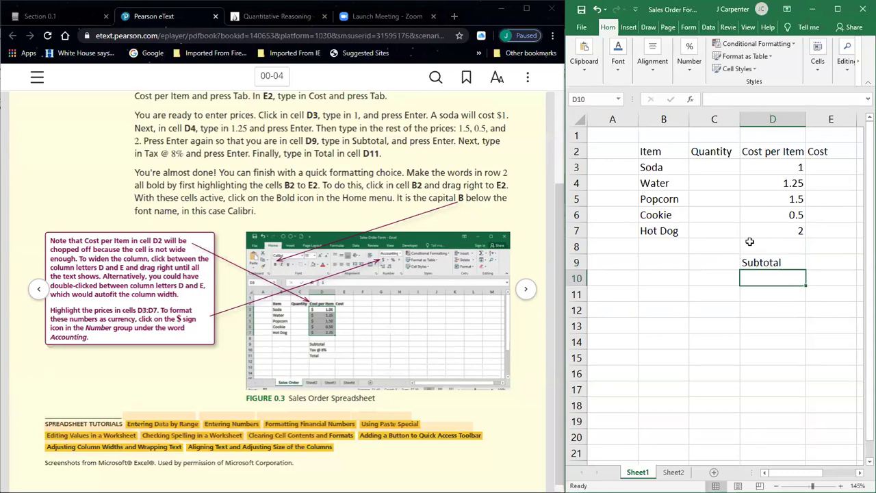
text(T)
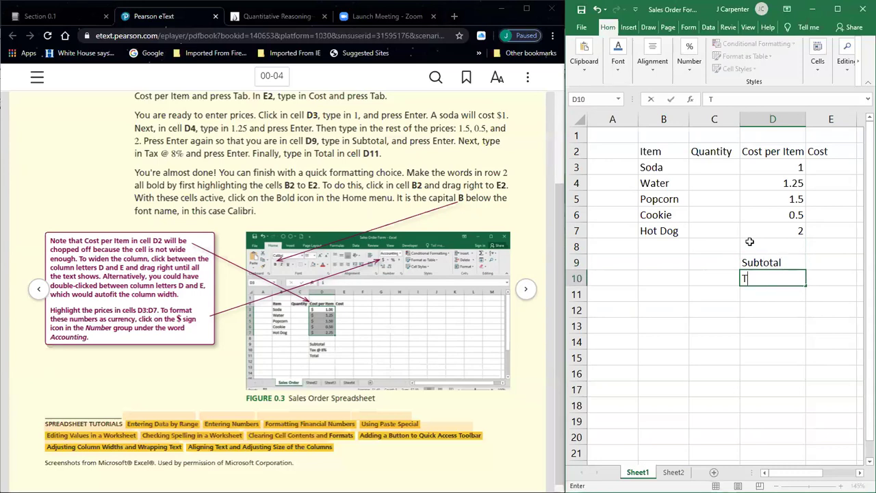
text(ax @ 8%)
key(Return)
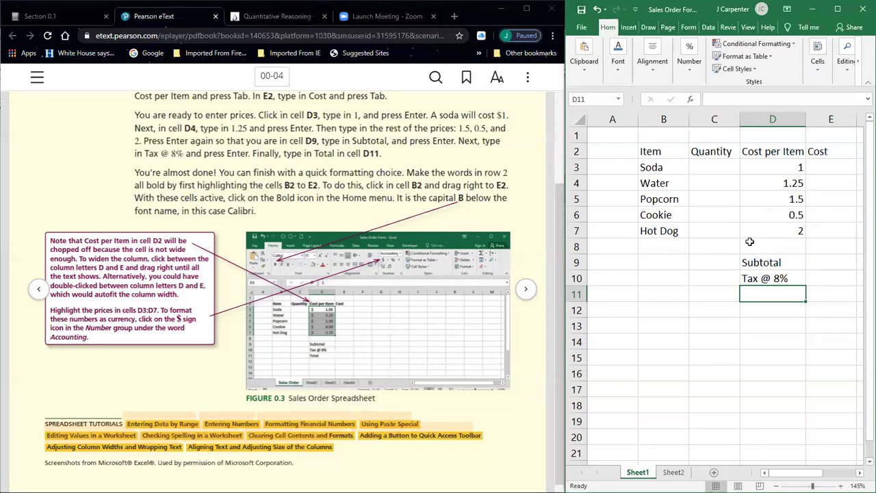
text(Total)
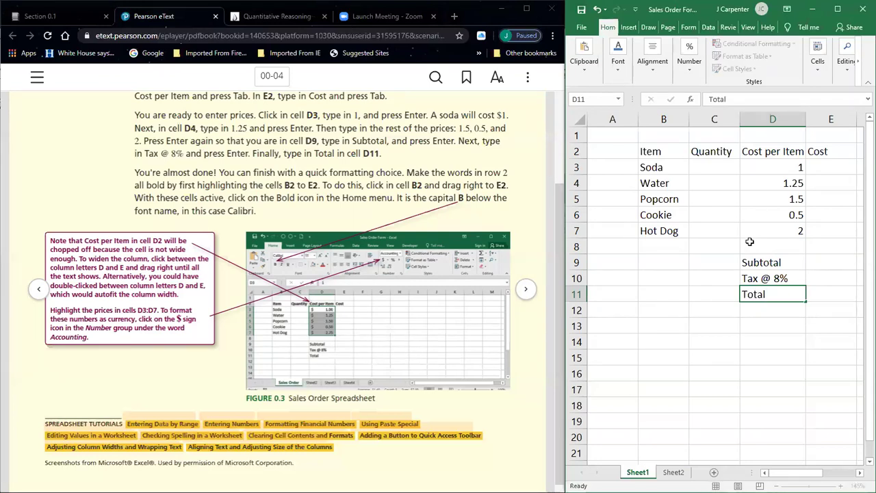
key(Return)
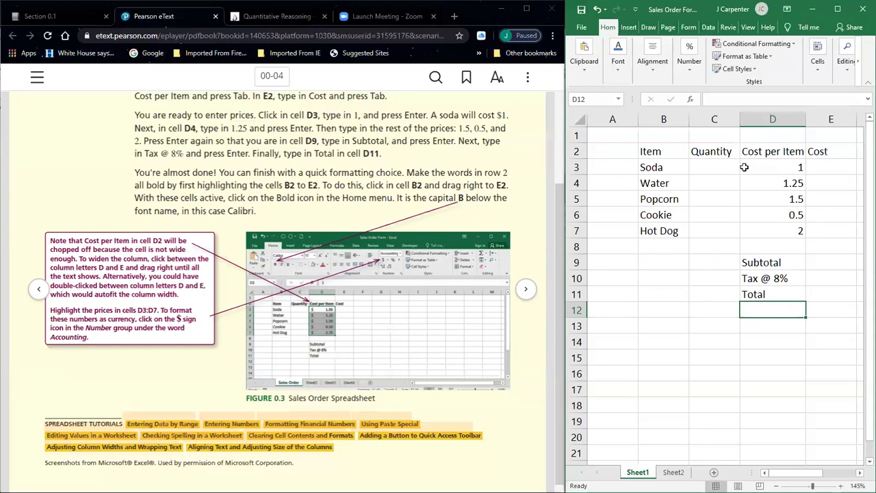
Select the prices in D3 to D7 and compare them with the currency formatting in the eText's Figure 0.3.
click(769, 167)
drag(769, 167, 785, 222)
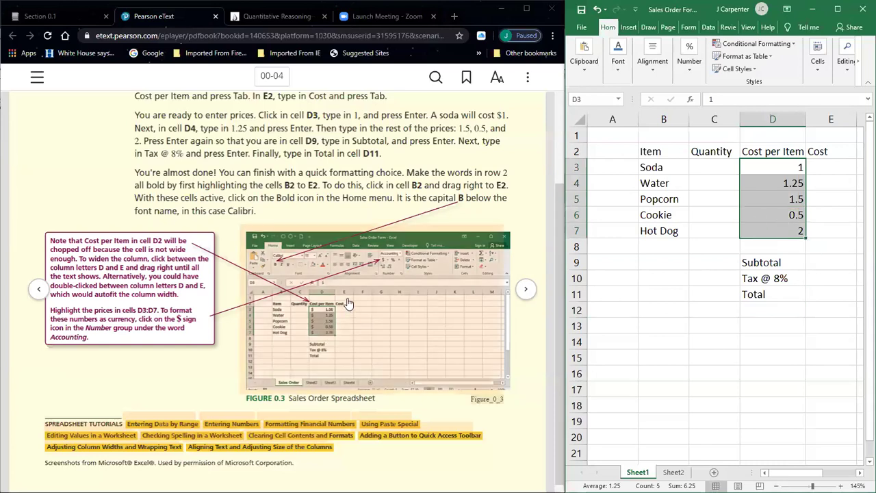
scroll(346, 323, up, 2)
key(ctrl+q)
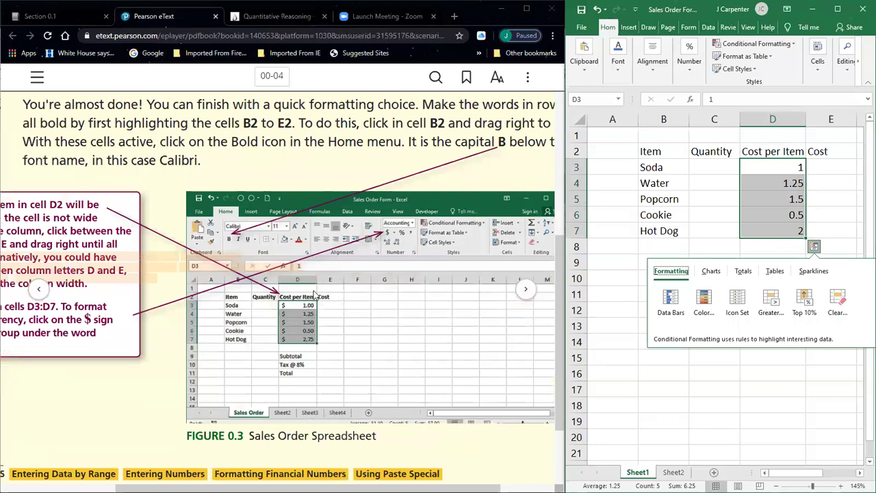
scroll(457, 220, down, 3)
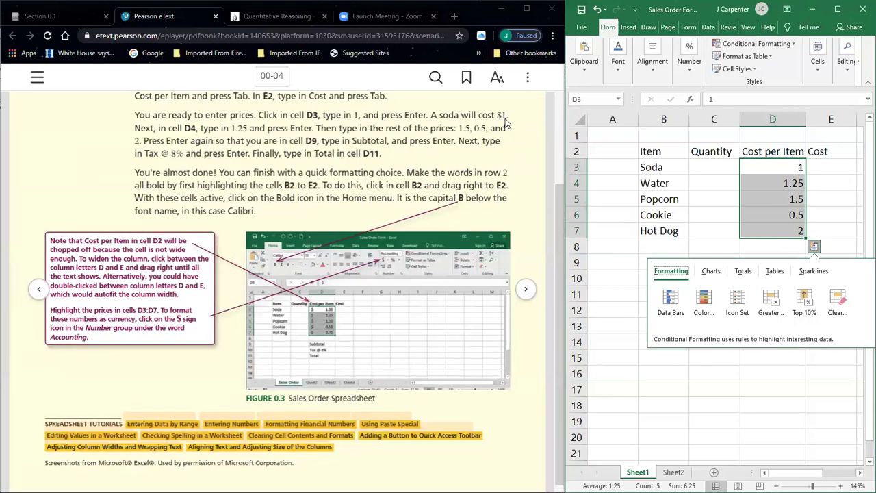
Maximize the workbook window and apply the Accounting number format to the Soda price in cell D3.
click(777, 171)
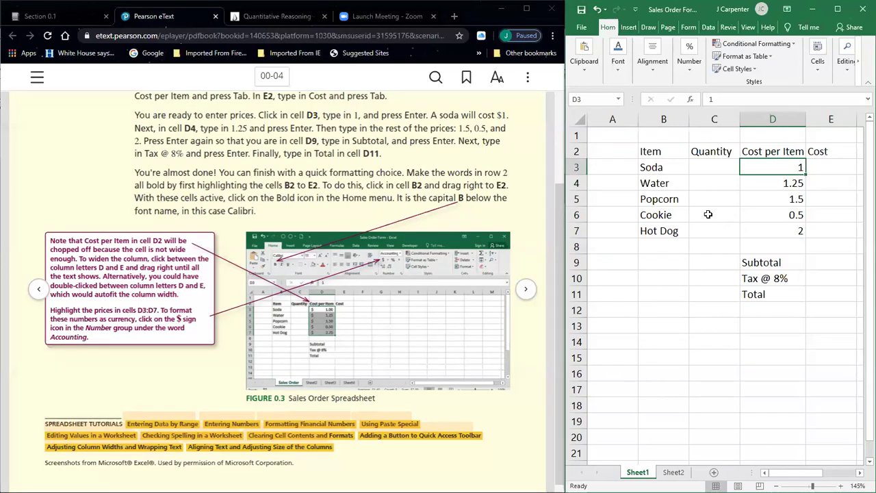
click(837, 9)
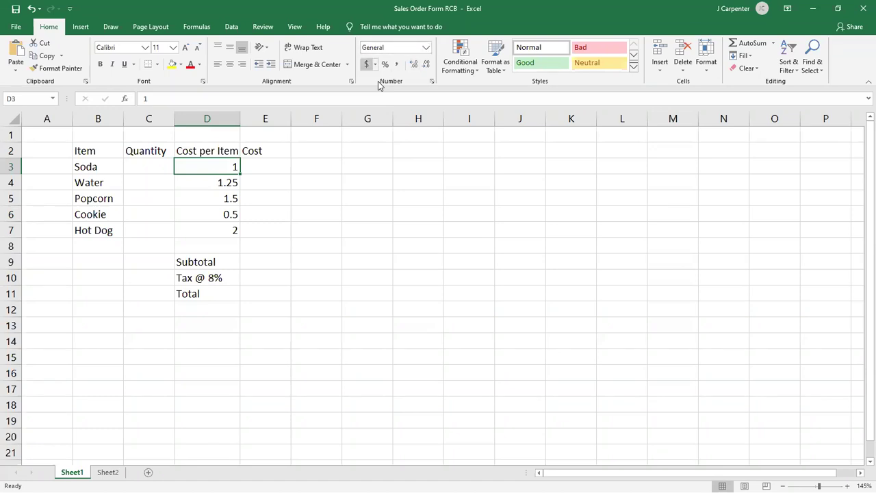
key(alt+h)
key(a)
key(n)
key(Return)
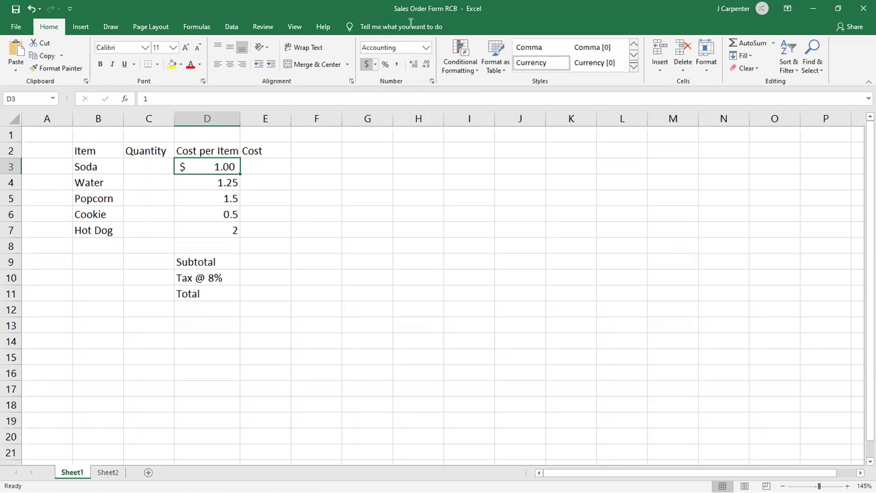
Apply the Accounting number format to each remaining price in cells D4 to D7.
click(215, 179)
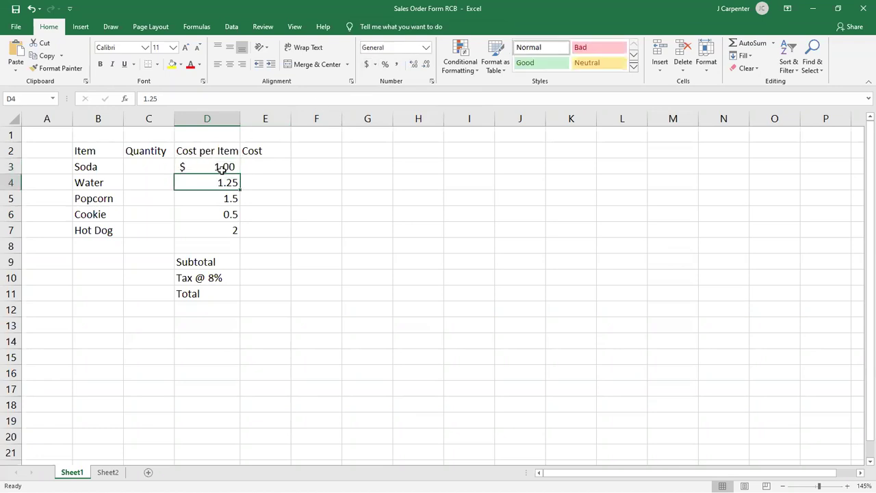
click(366, 64)
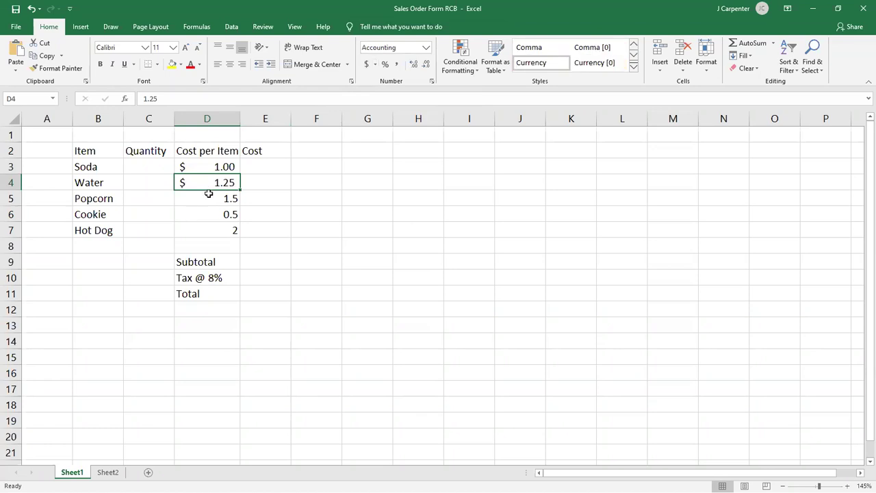
click(209, 195)
click(366, 64)
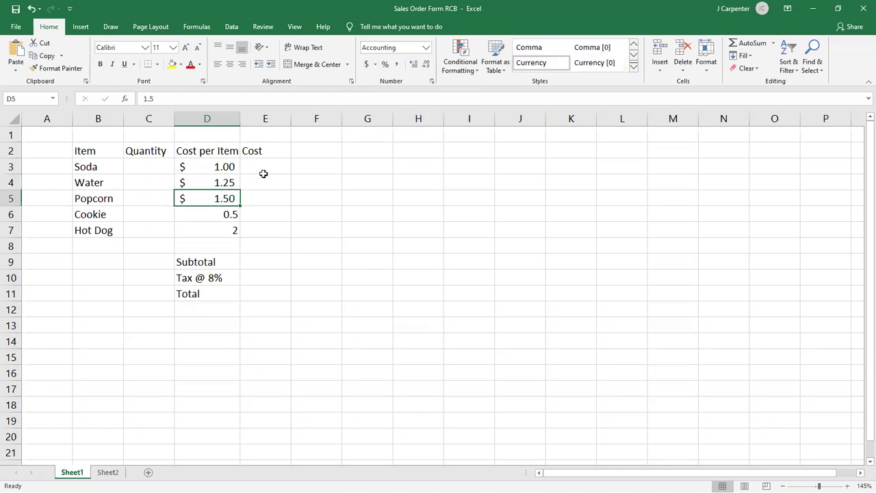
click(224, 210)
click(366, 64)
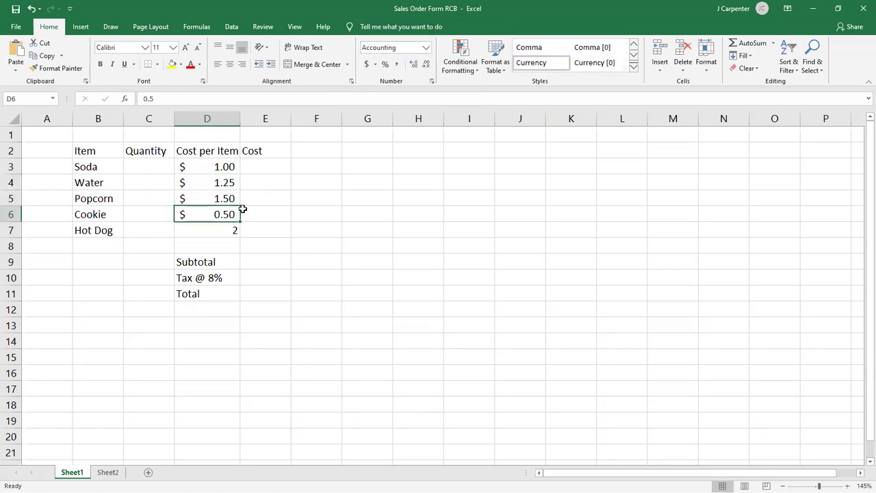
click(215, 228)
click(366, 63)
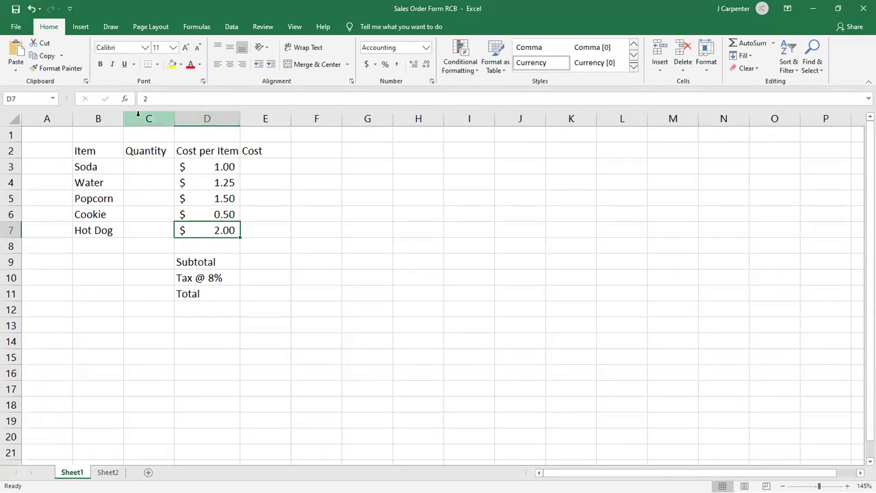
Undo the Accounting number formatting of the prices in cells D3 to D7.
click(31, 10)
click(31, 10)
click(32, 10)
click(32, 10)
click(32, 10)
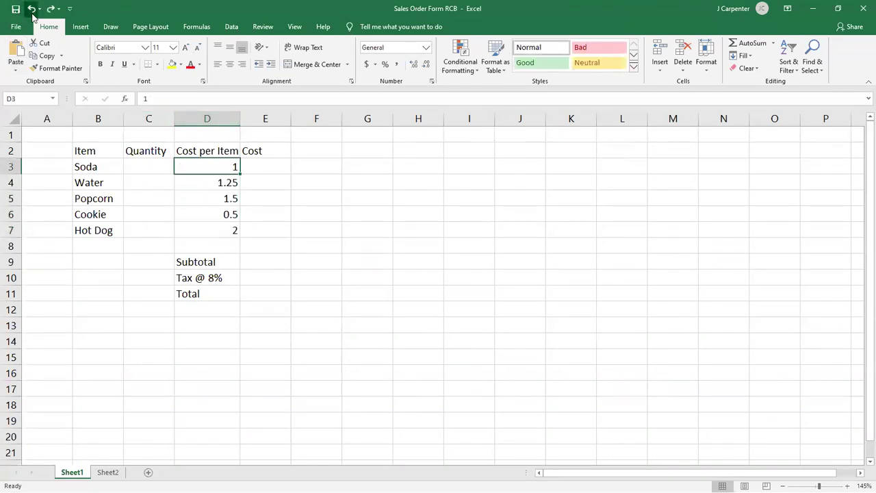
click(32, 10)
click(50, 9)
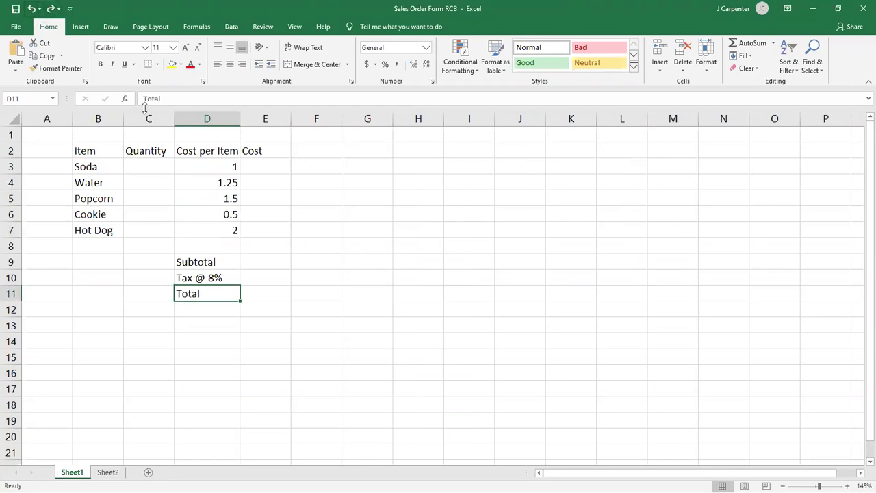
Practise highlighting cell ranges by selecting D3:D7, F4:F8, J3:M14 and G3:J16 in turn.
click(395, 201)
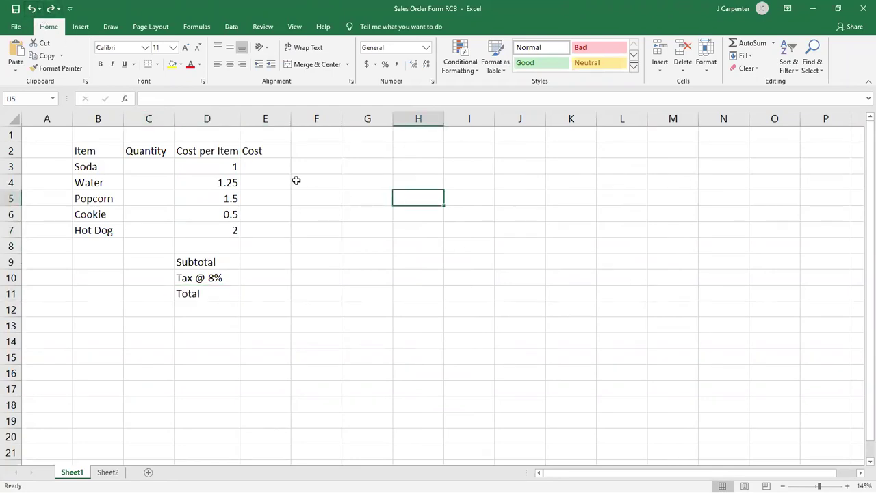
drag(206, 165, 219, 226)
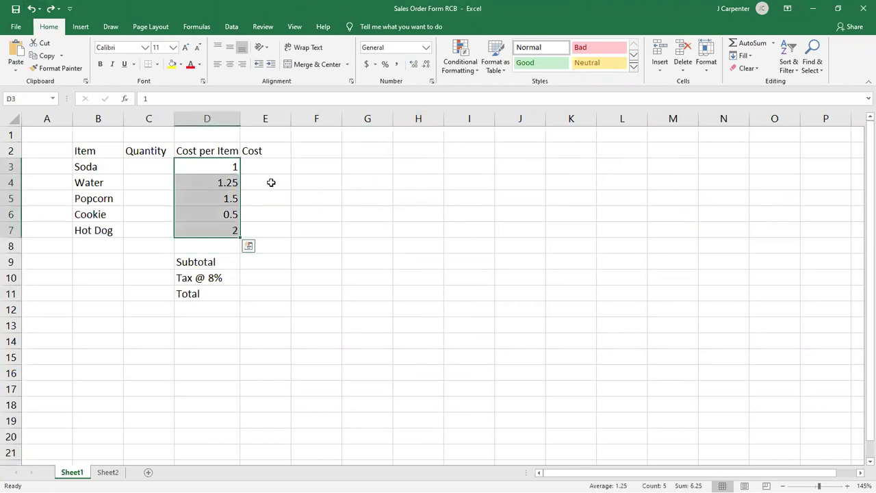
drag(301, 181, 319, 243)
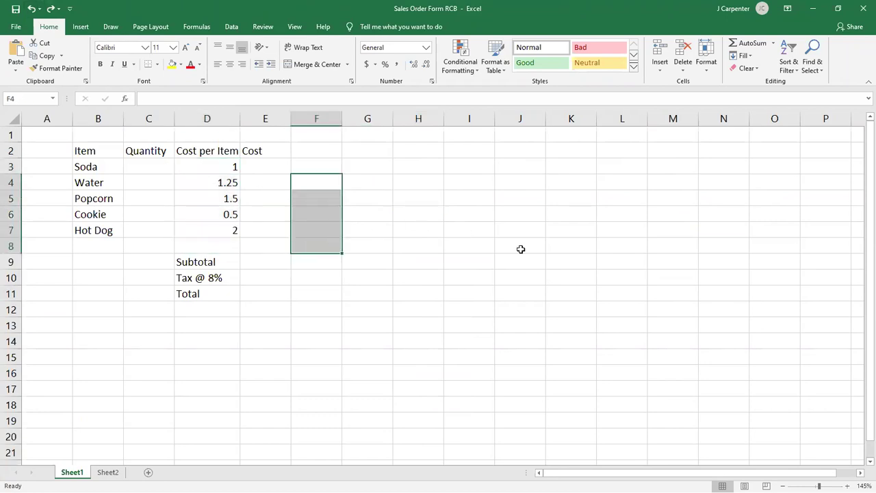
click(520, 167)
drag(520, 168, 635, 340)
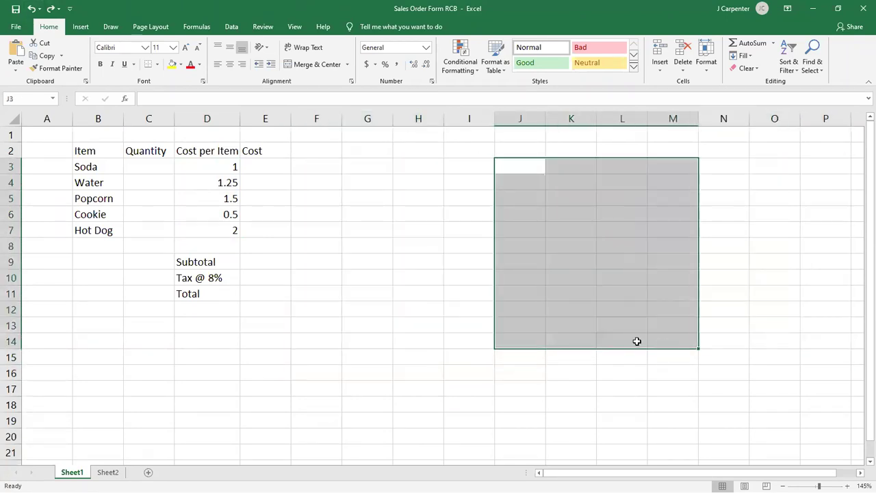
drag(374, 166, 535, 373)
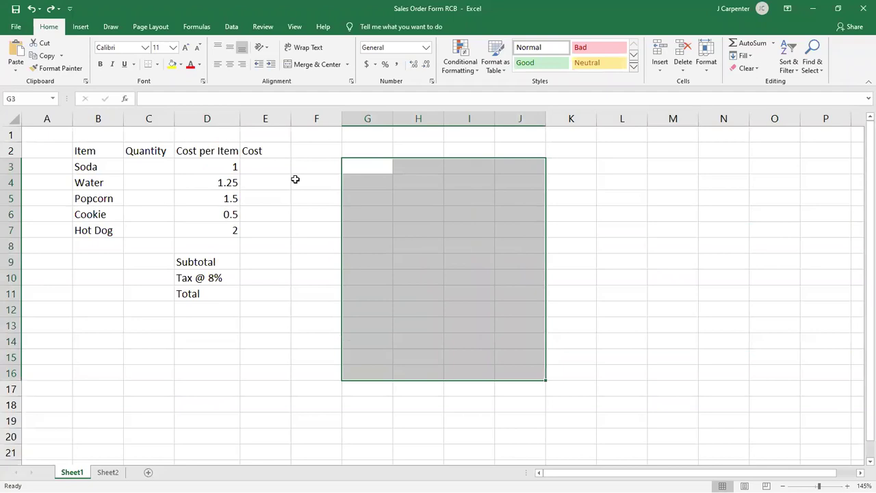
Apply the Accounting number format to all prices in cells D3 to D7 at once.
drag(213, 165, 204, 225)
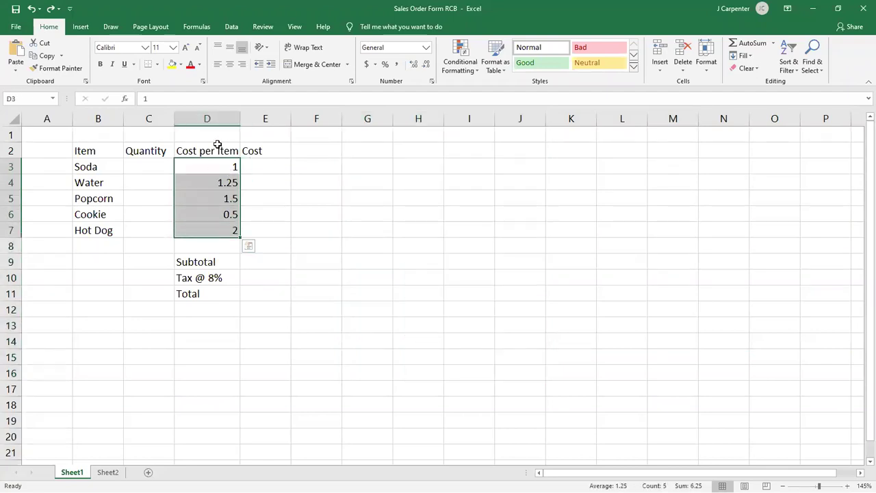
key(alt+h)
key(a)
key(n)
key(Return)
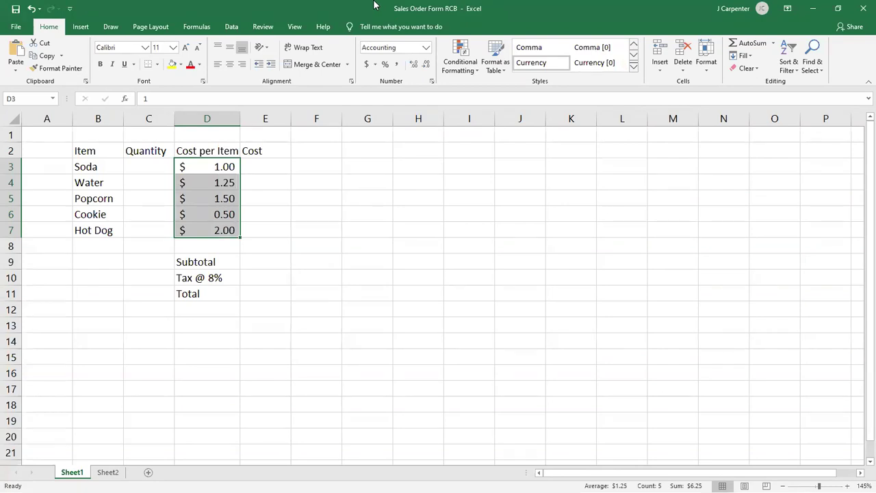
Try the Percentage format on the prices in cells D3 to D7 and undo it.
key(ctrl+shift+5)
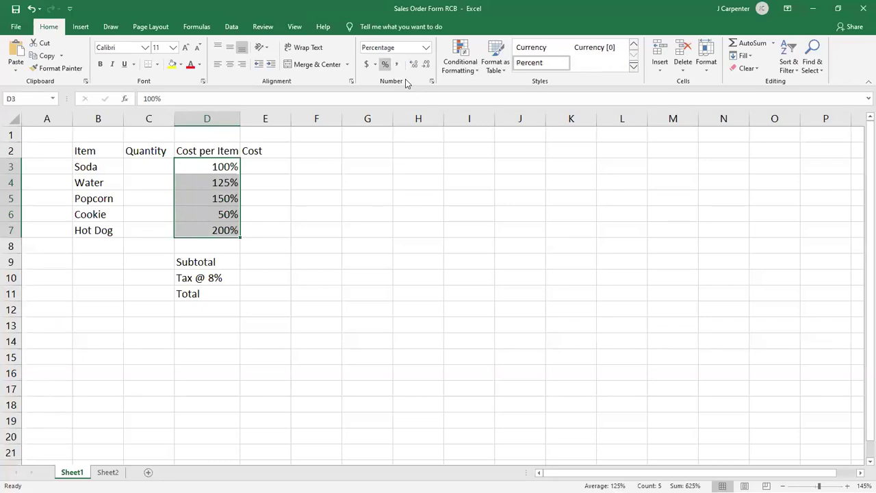
key(ctrl+z)
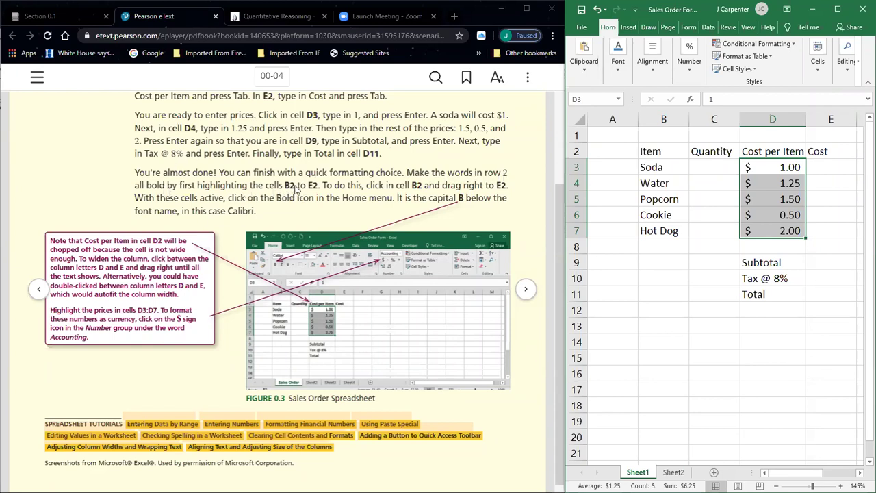
Make the headings in cells B2 to E2 bold in the maximized workbook, and restore the window beside the eText.
click(655, 151)
drag(655, 150, 836, 153)
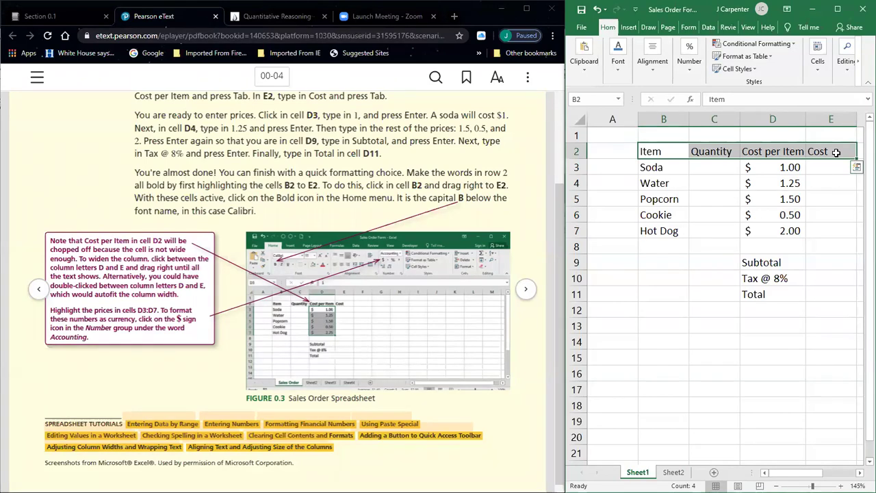
click(837, 9)
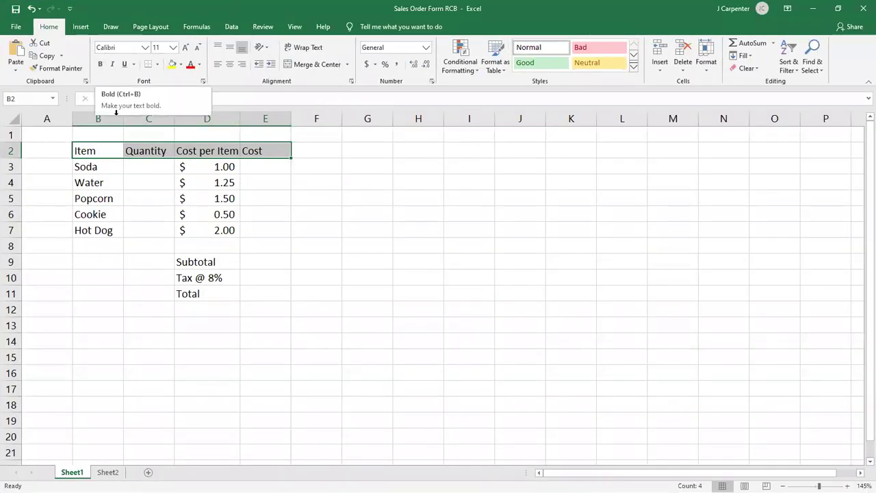
click(100, 65)
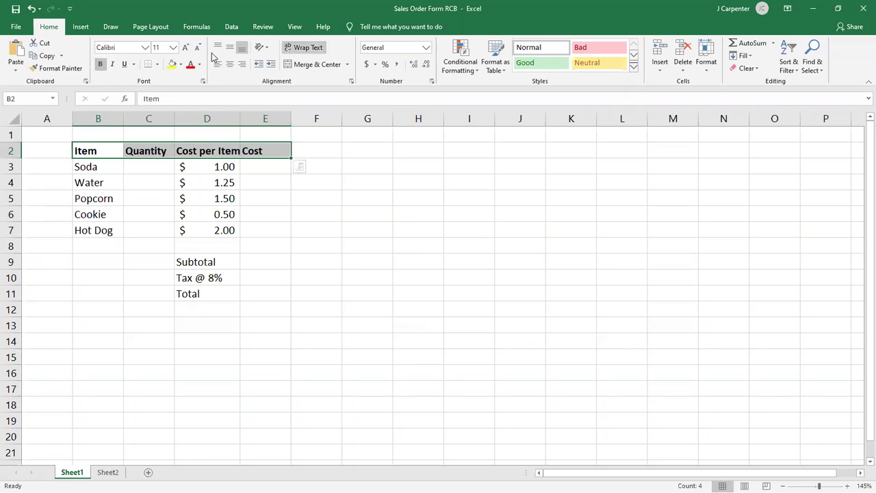
click(30, 9)
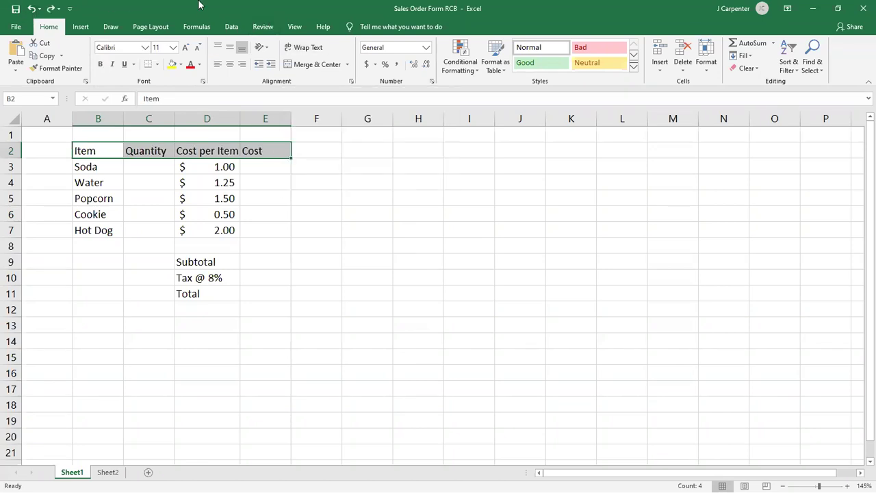
key(ctrl+y)
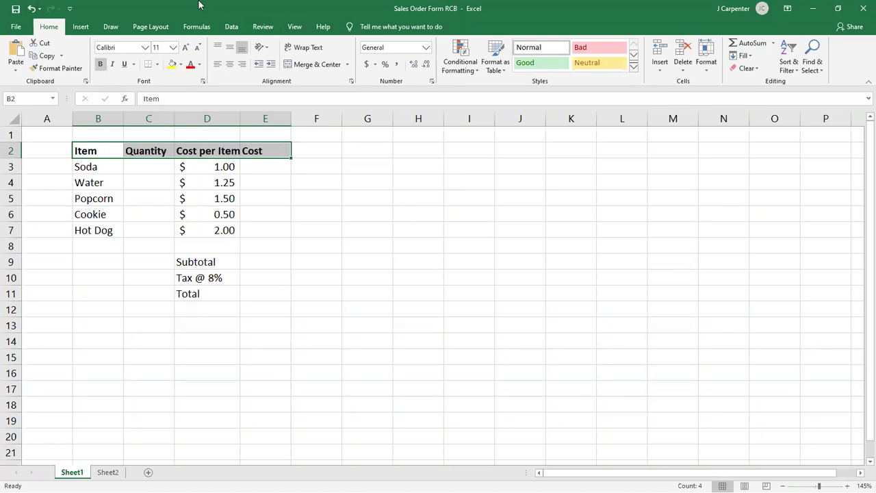
double_click(297, 7)
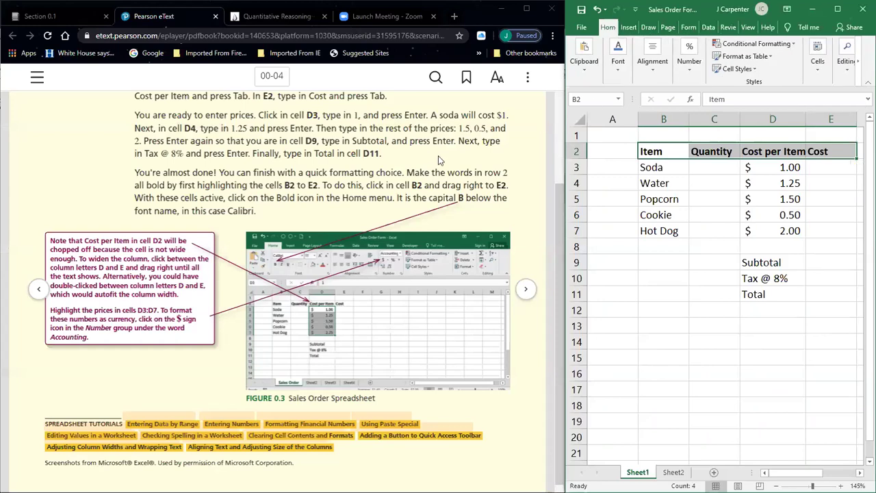
Compare the worksheet's headings, entries and sheet name with Figure 0.3 in the eText.
drag(662, 153, 836, 152)
drag(663, 183, 760, 278)
drag(717, 330, 607, 356)
click(696, 349)
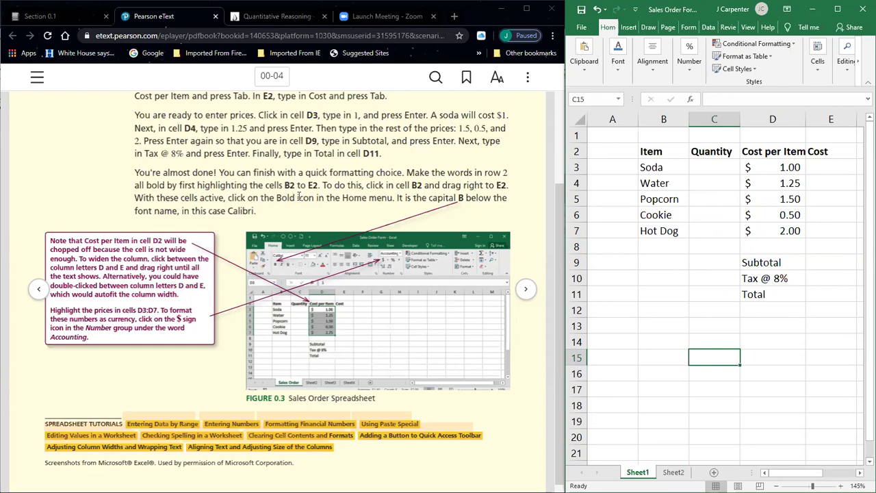
click(404, 200)
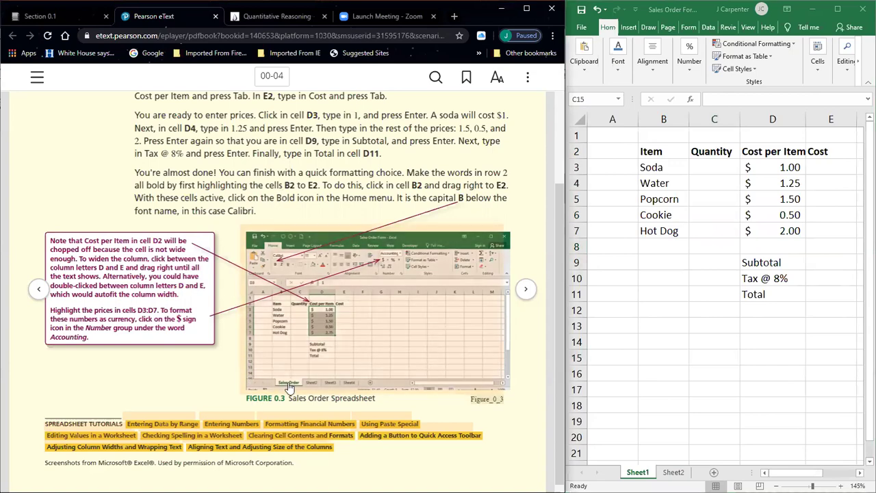
scroll(288, 387, up, 2)
scroll(277, 382, down, 2)
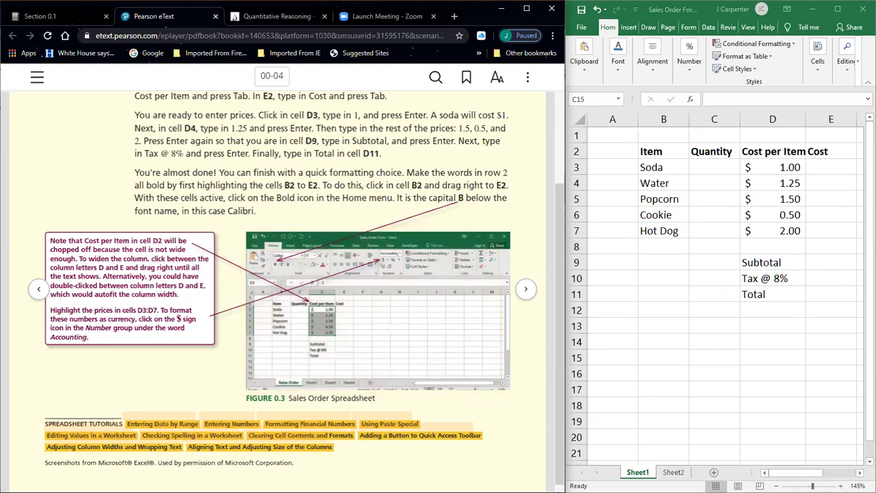
Rename Sheet1 as Sales order.
click(638, 473)
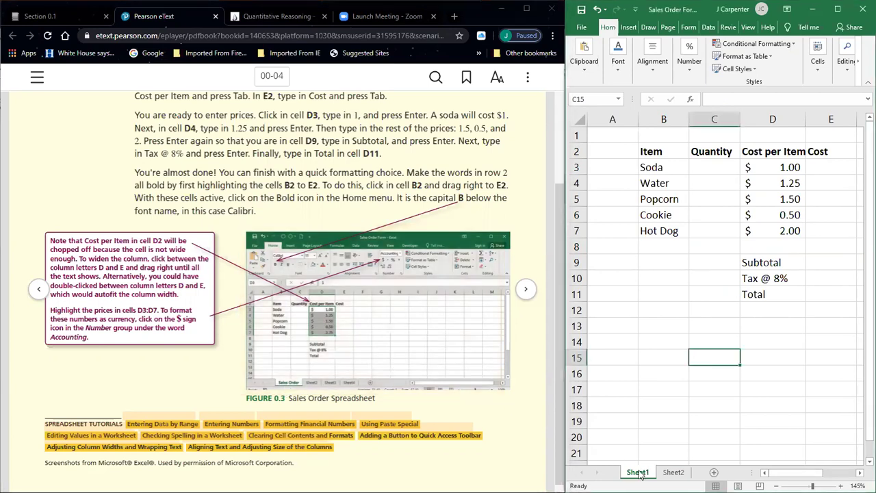
double_click(639, 472)
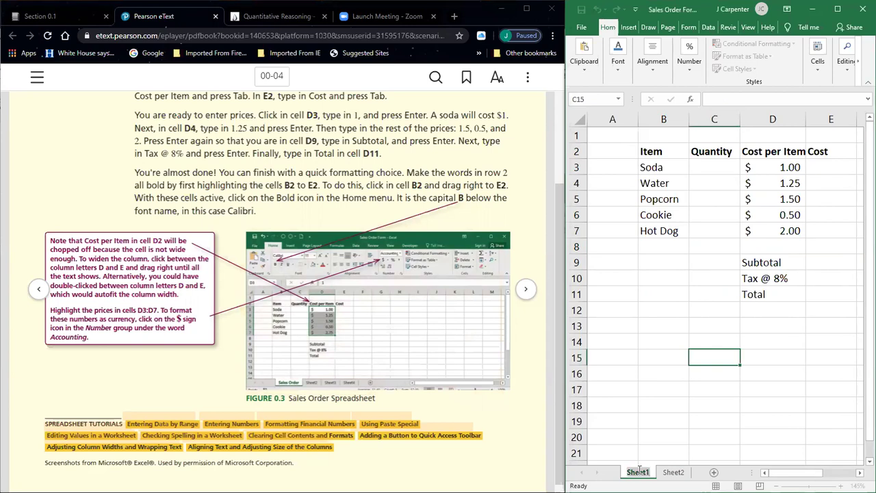
click(647, 309)
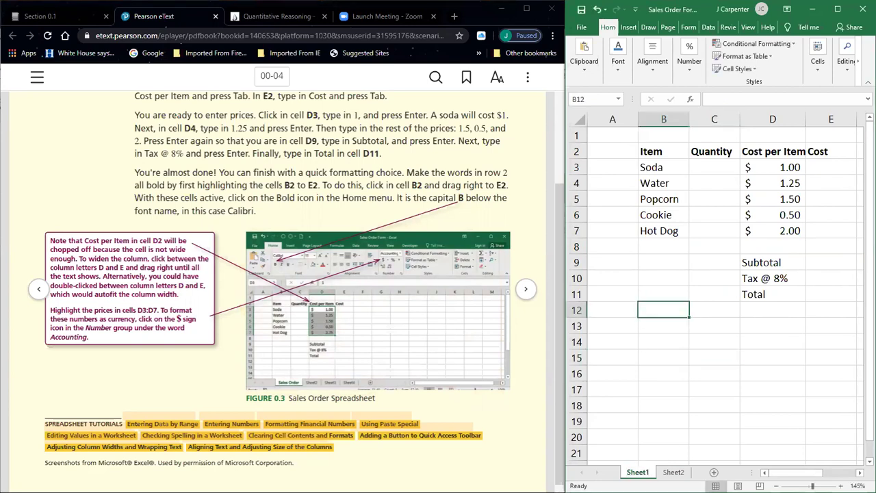
double_click(638, 472)
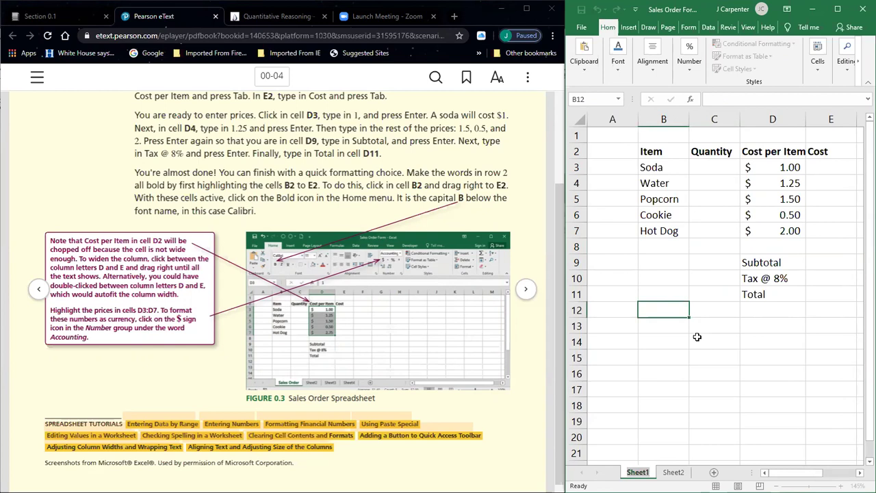
text(Sales order)
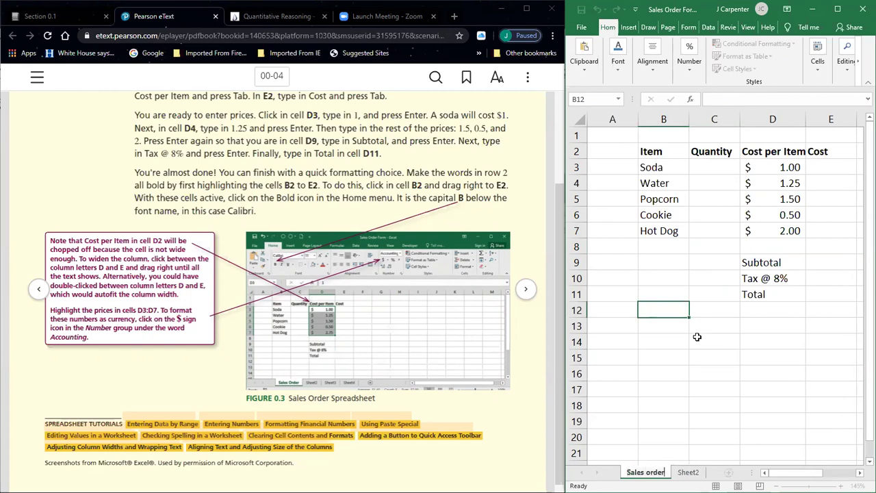
key(Return)
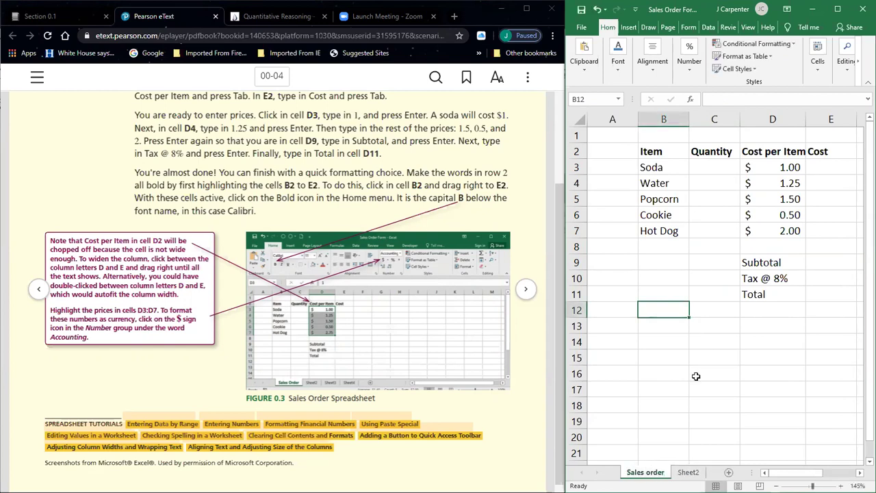
Enter Total Order as the name of Sheet2 and replace it with a placeholder first name.
click(689, 473)
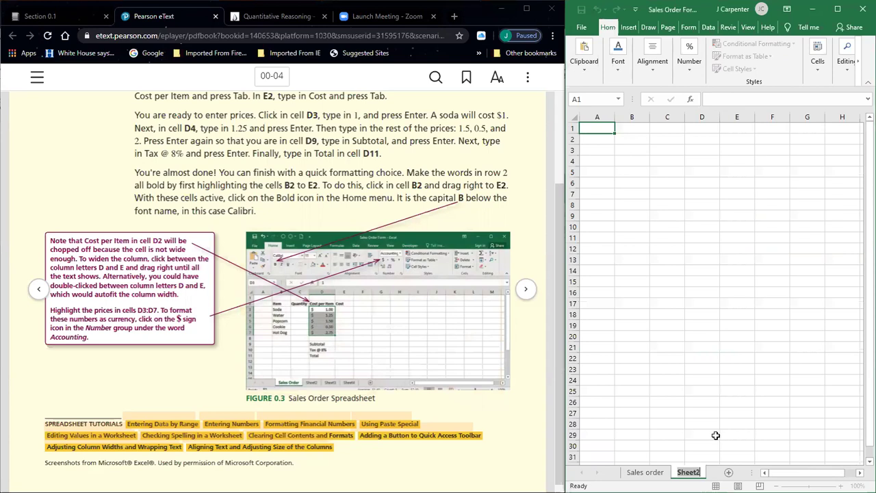
text(Total Order)
key(Return)
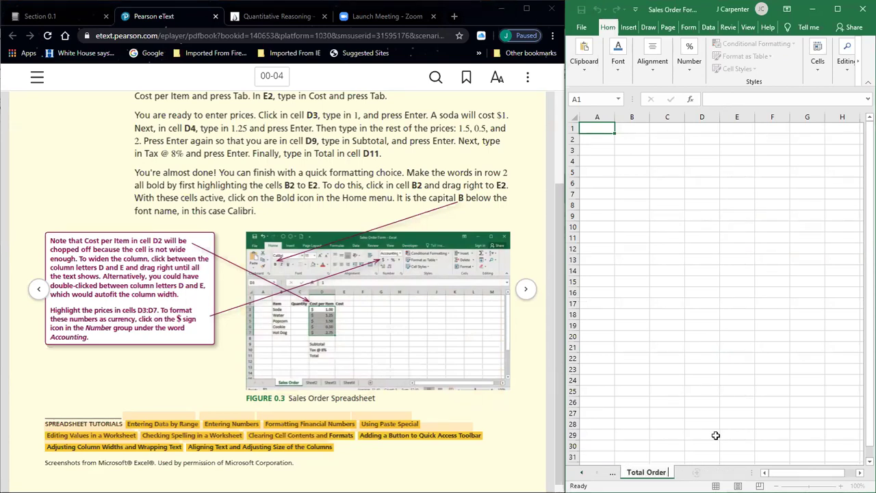
key(BackSpace)
key(BackSpace)
key(BackSpace)
key(BackSpace)
key(BackSpace)
key(BackSpace)
key(BackSpace)
key(BackSpace)
key(BackSpace)
key(BackSpace)
key(BackSpace)
text(Bob)
key(Return)
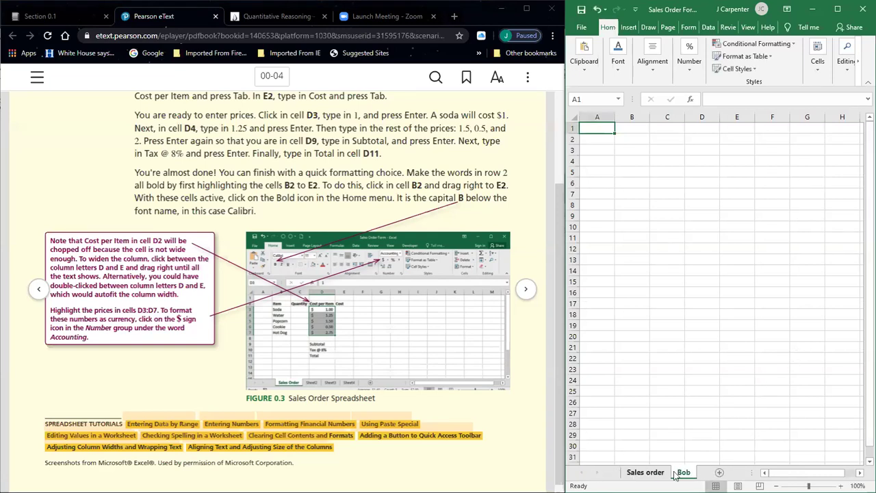
Try to undo the second sheet's renaming, and redo the bold formatting of the headings in B2 to E2.
click(596, 9)
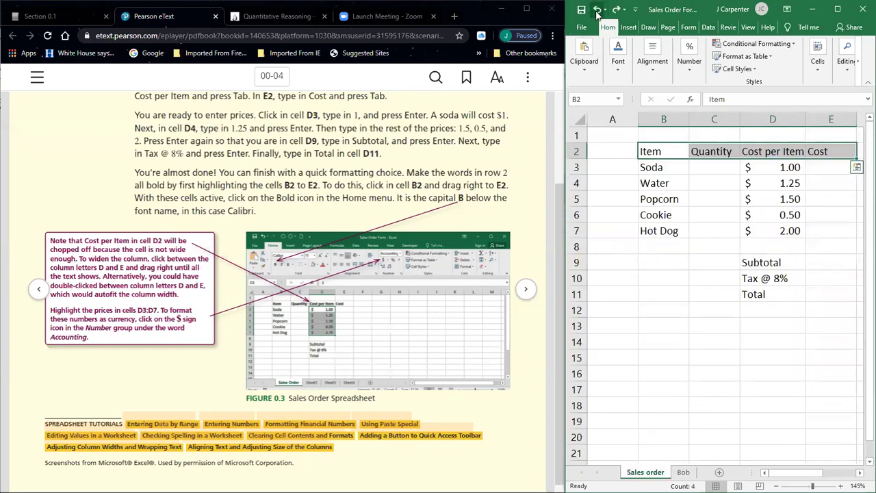
click(597, 9)
click(597, 9)
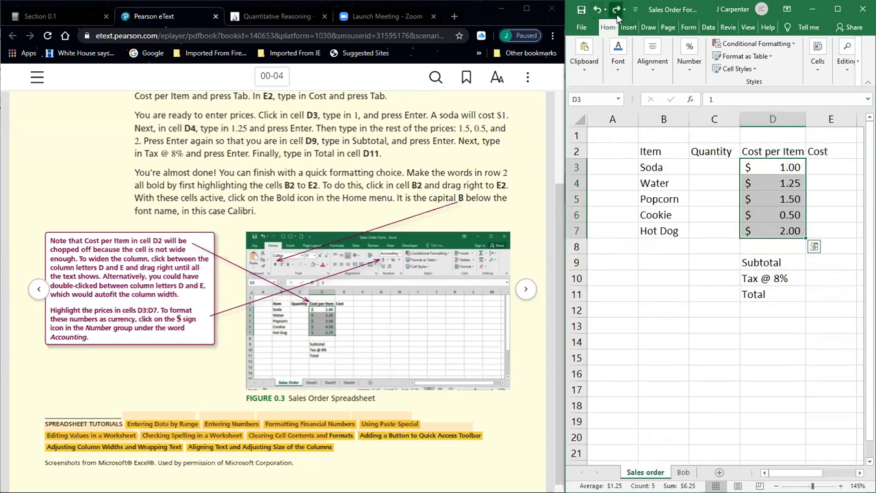
click(616, 11)
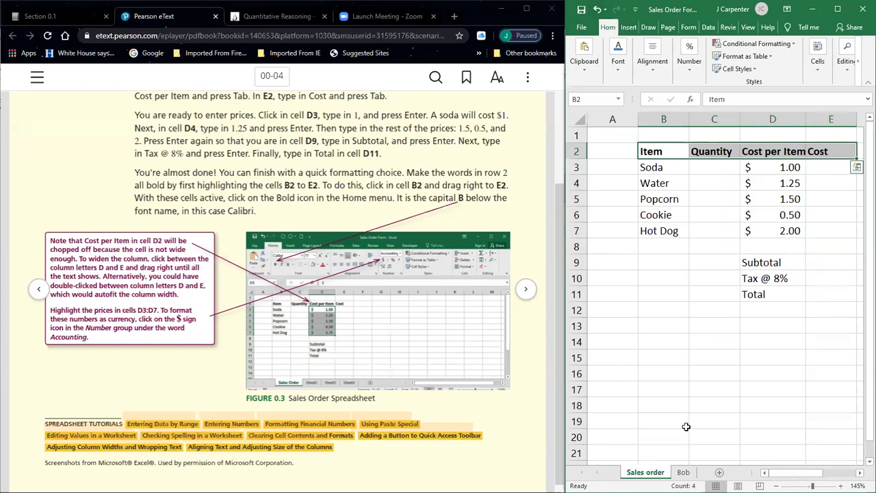
Rename the second sheet as Sheet 2 and return to the Sales order sheet.
click(683, 473)
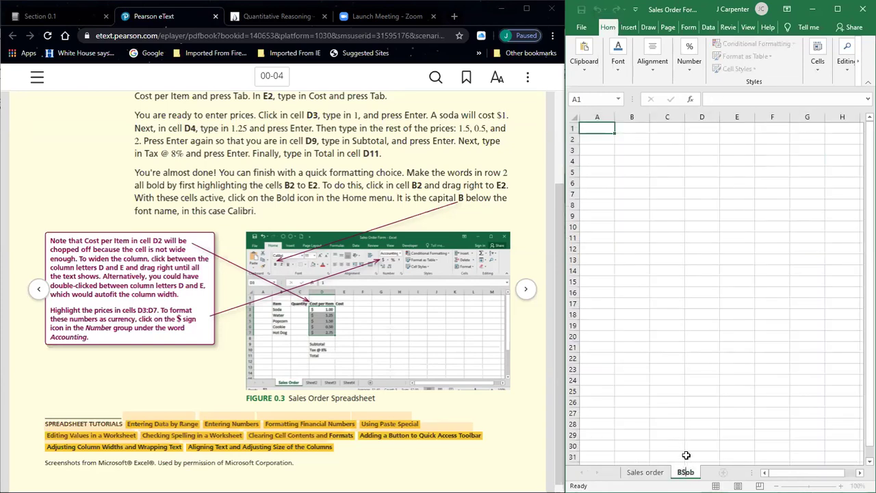
key(BackSpace)
text(Sheet 2)
key(Return)
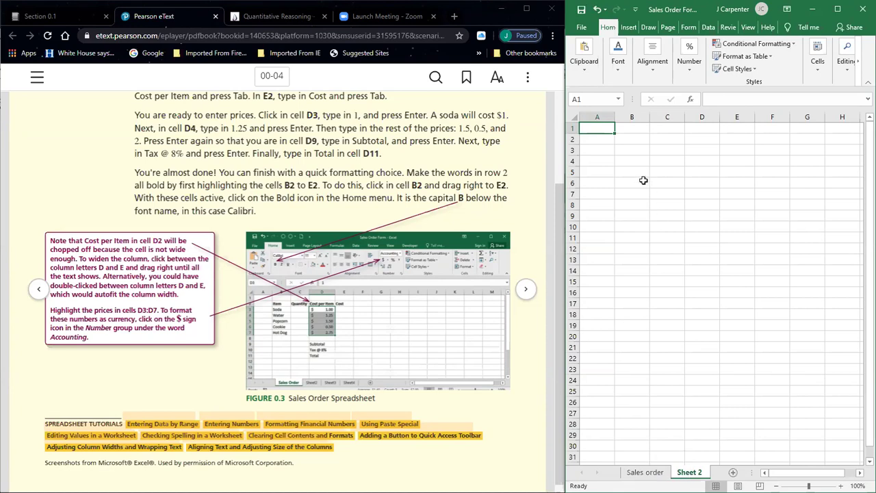
click(650, 472)
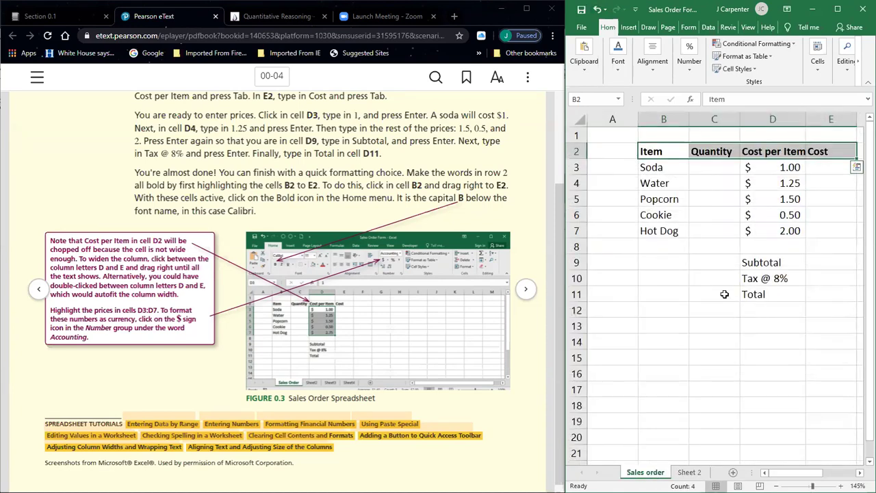
Turn to the next eText page and read its caution about cursor shapes, selecting the phrase "thick white plus sign".
click(526, 290)
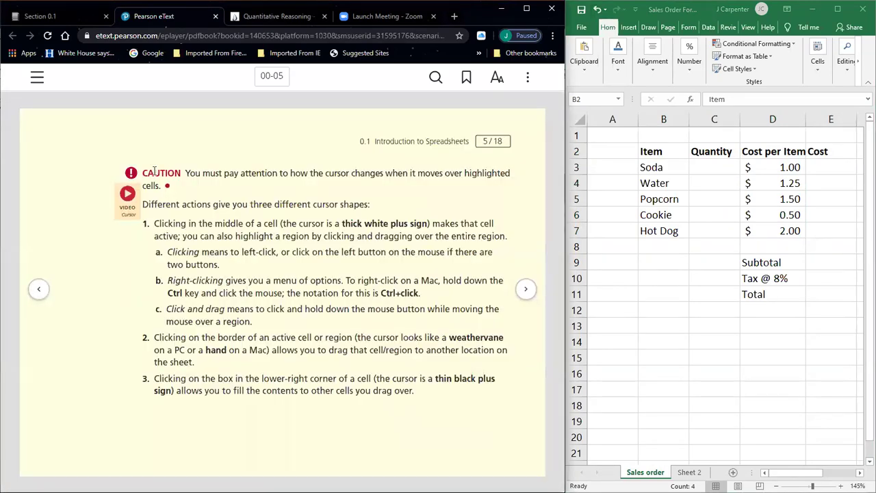
drag(277, 173, 226, 172)
click(299, 173)
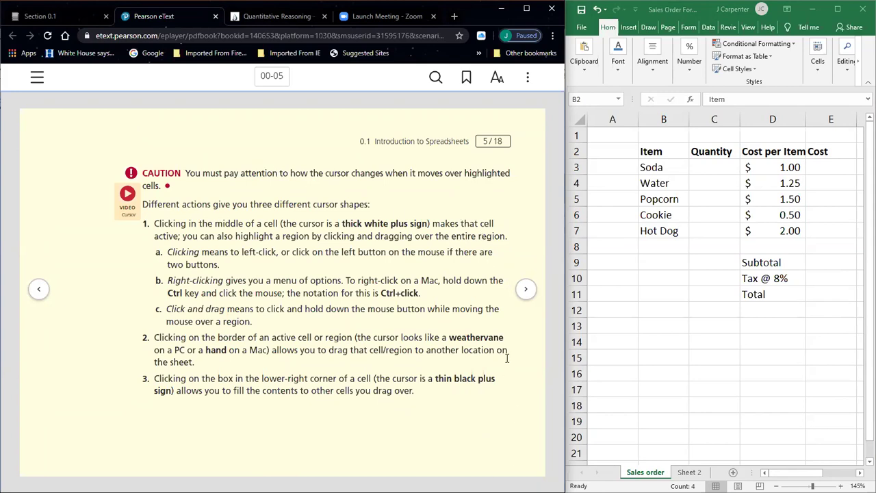
click(666, 166)
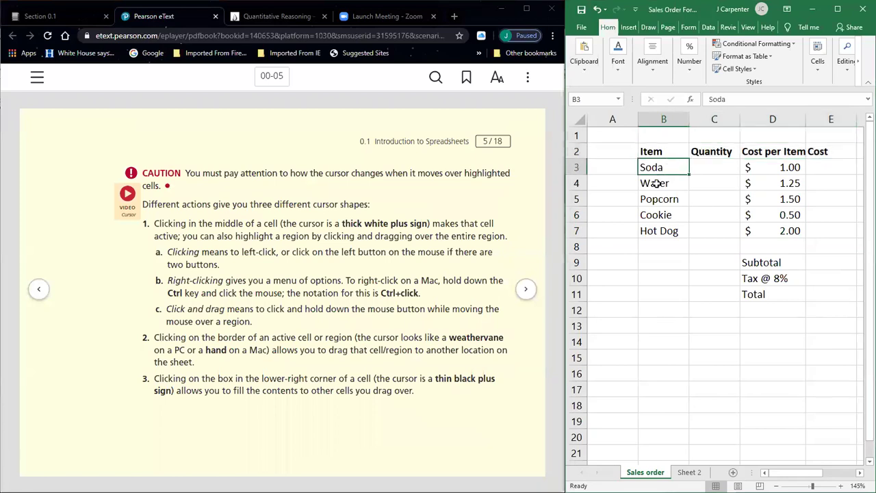
click(640, 277)
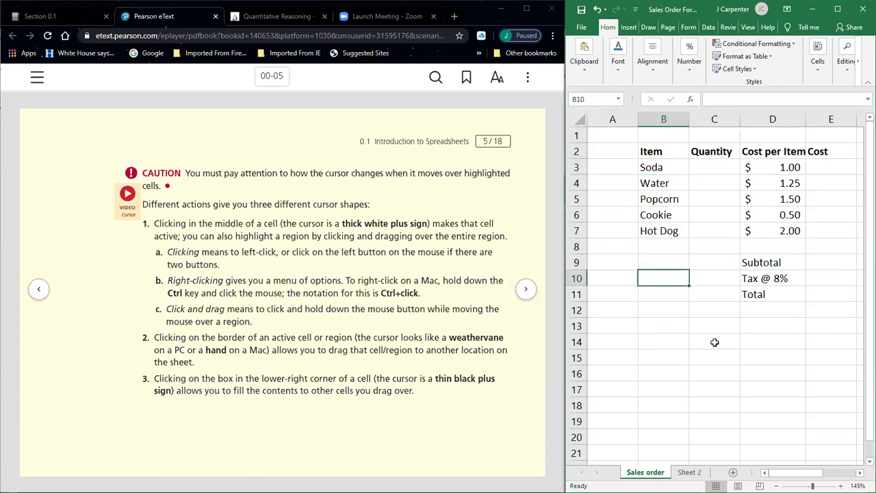
double_click(346, 223)
drag(374, 218, 429, 226)
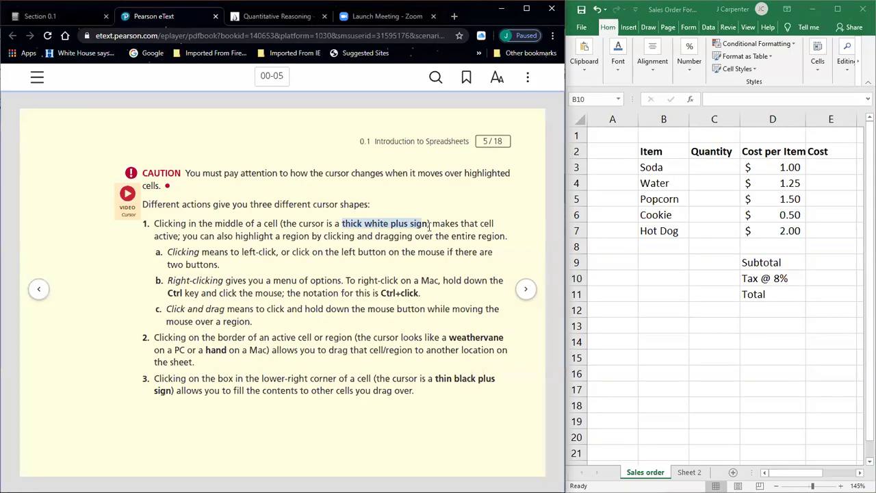
Select several single cells, including D3, and then the block from B2 to D10, finishing on the empty cell C12.
click(658, 167)
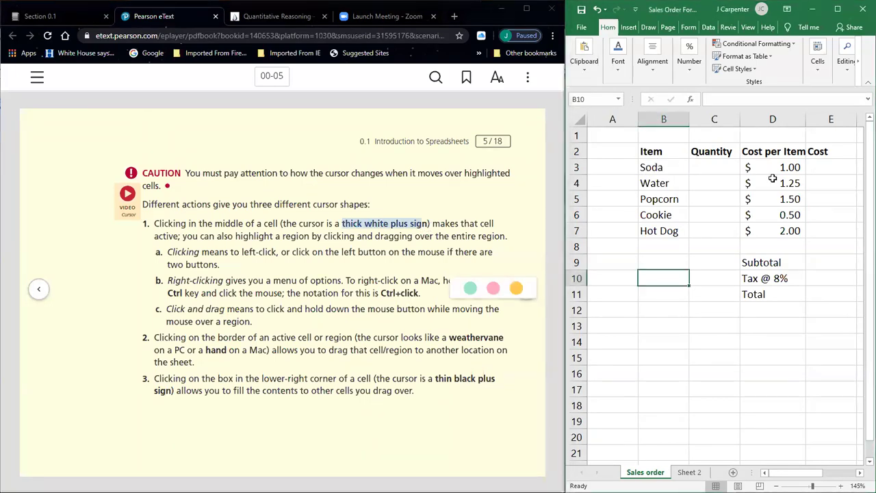
click(764, 175)
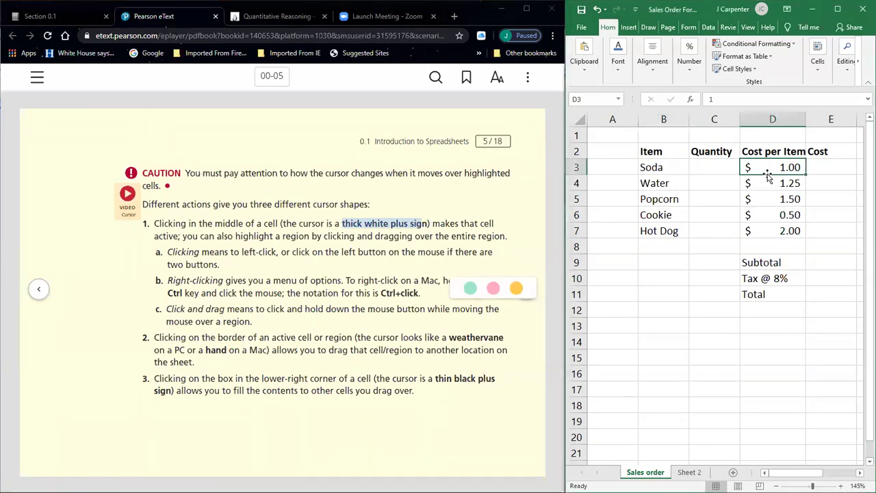
click(714, 323)
click(780, 356)
click(681, 215)
click(767, 183)
drag(646, 150, 758, 274)
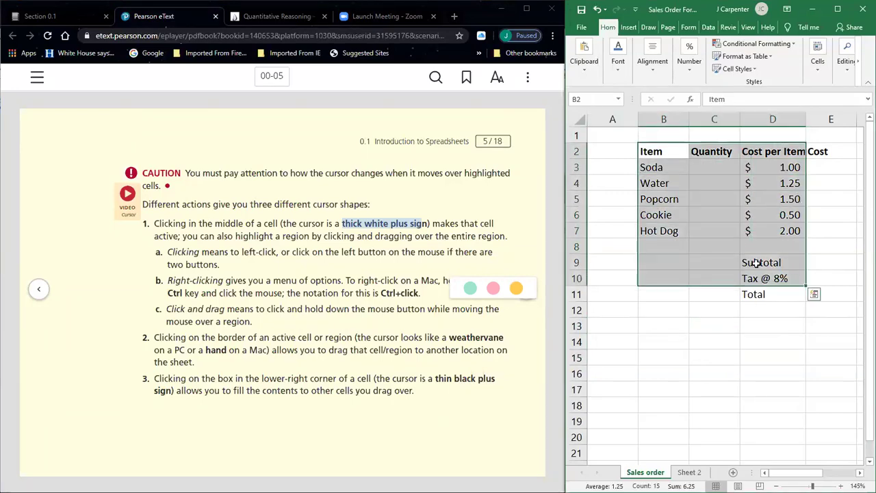
click(705, 306)
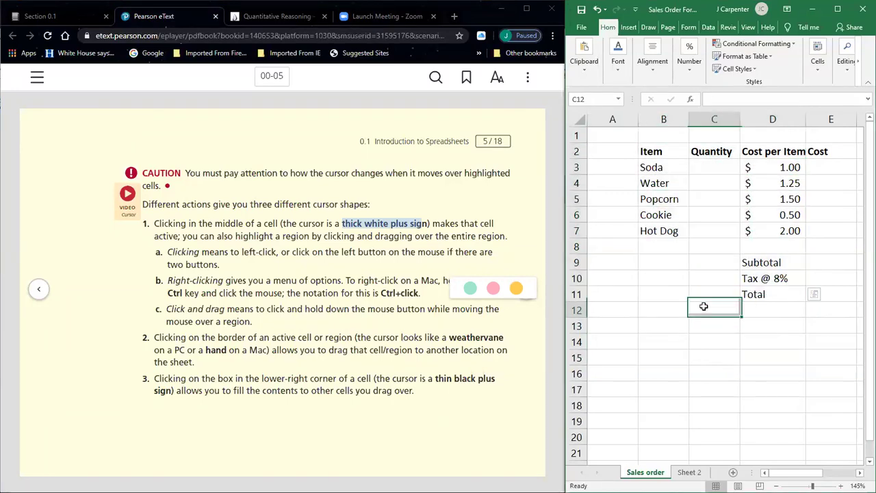
Select B2, review the eText item on selecting the middle of a cell, and select the empty cell B9.
click(667, 149)
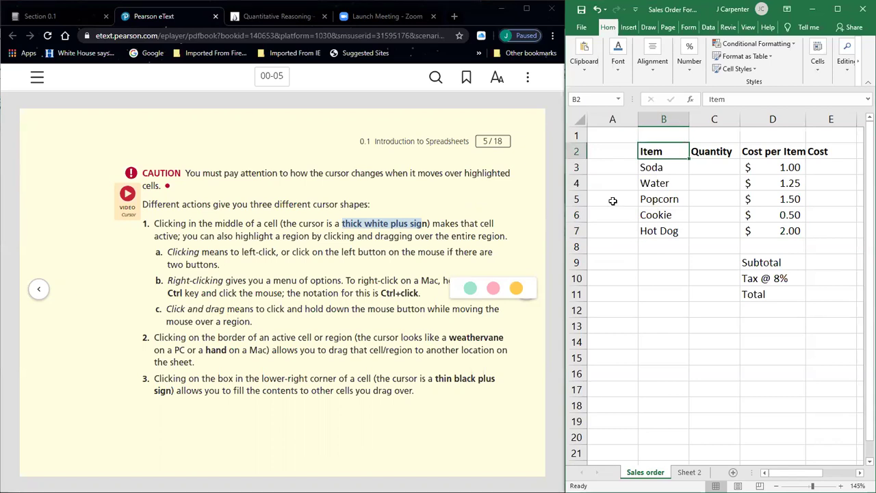
click(217, 225)
drag(261, 214, 435, 225)
click(479, 237)
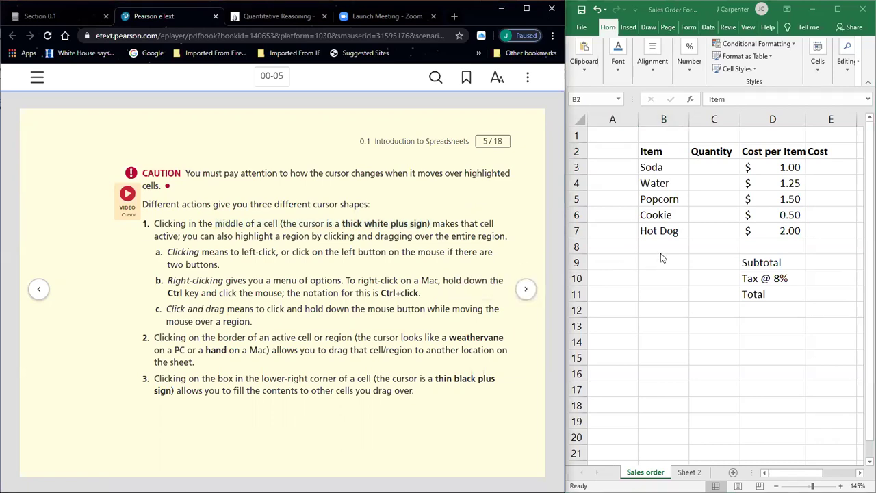
click(660, 256)
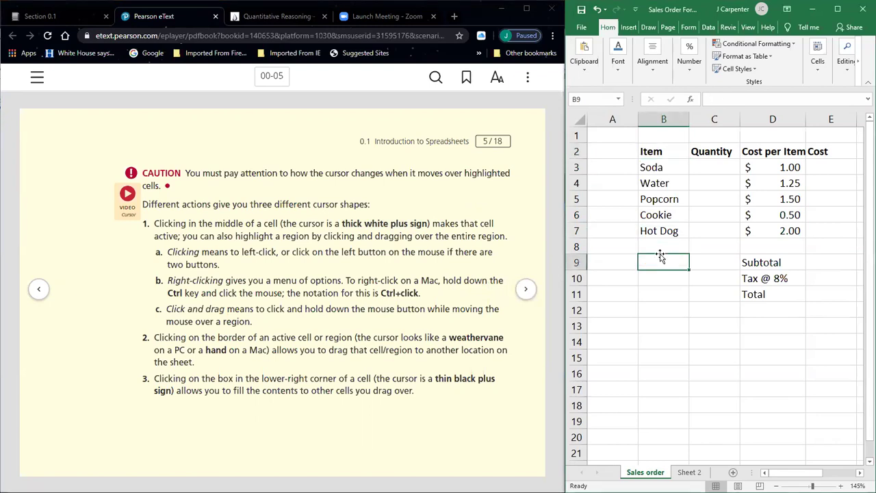
drag(662, 254, 651, 265)
View the context options for B11 and for the prices in D3 to D7, closing them without choosing anything.
right_click(680, 296)
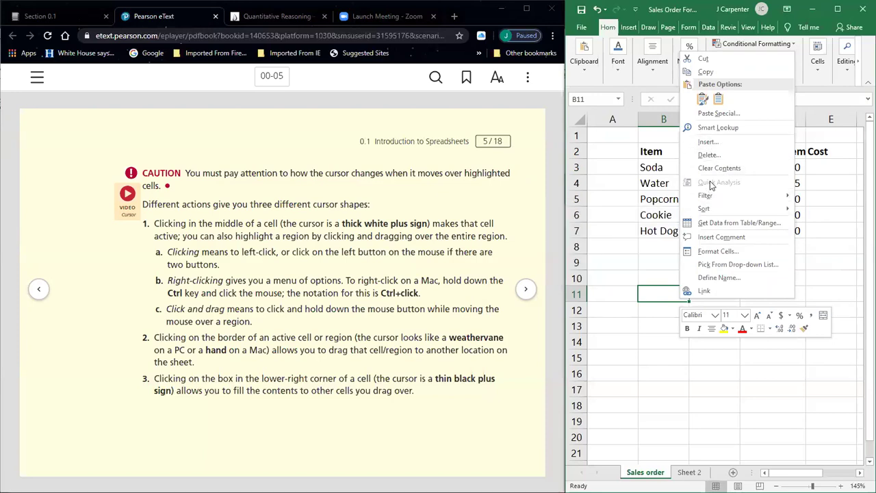
click(784, 175)
drag(773, 172, 780, 233)
right_click(767, 172)
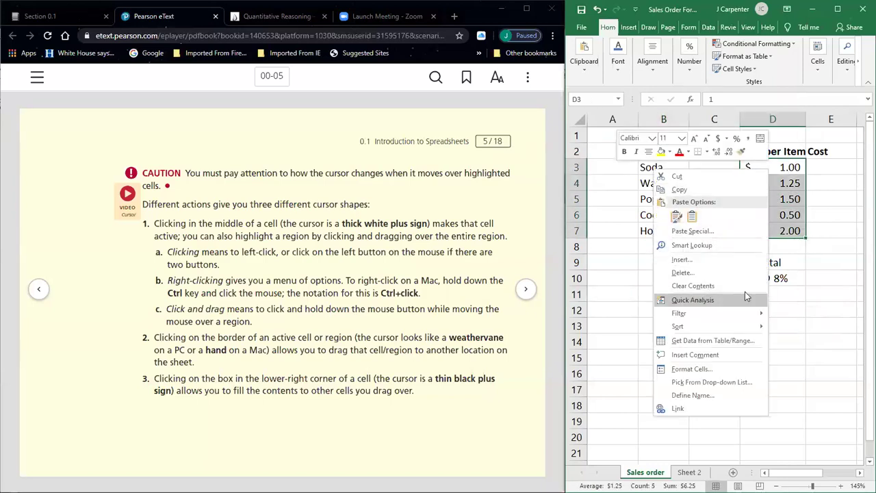
key(Escape)
click(815, 278)
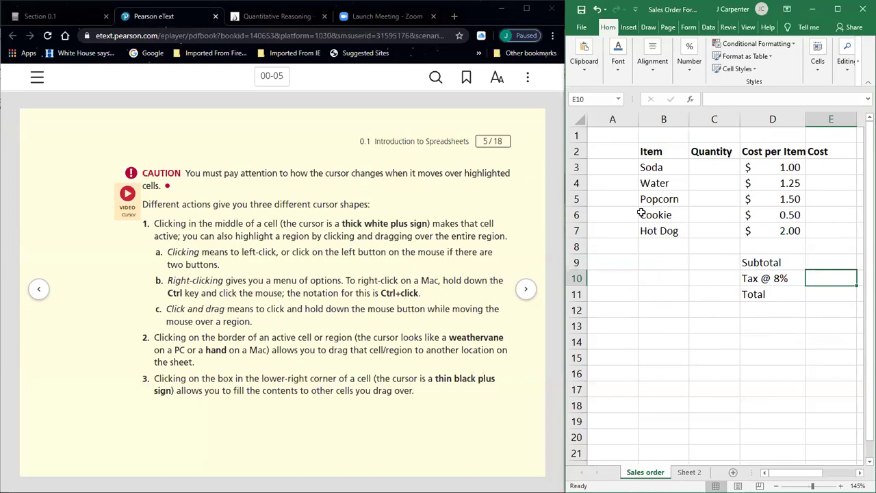
View the context options for C3, and select the block from B5 to D13 before clearing the selection.
drag(642, 212, 833, 445)
click(678, 167)
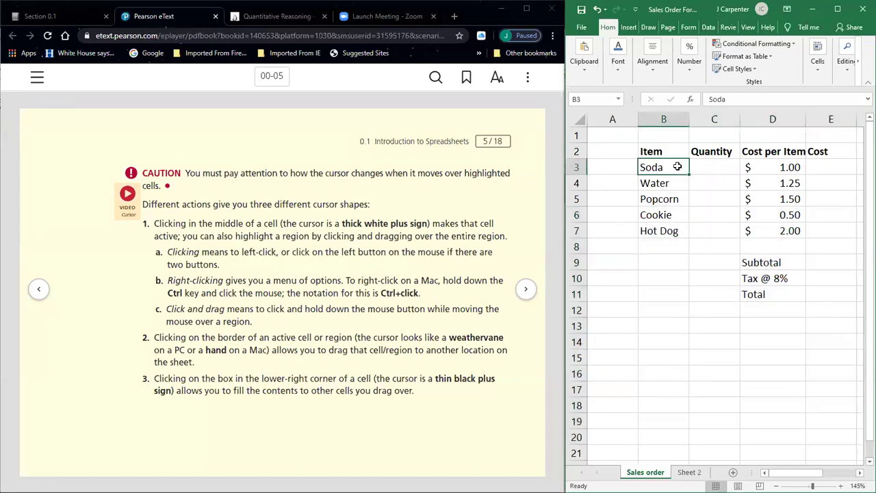
right_click(709, 173)
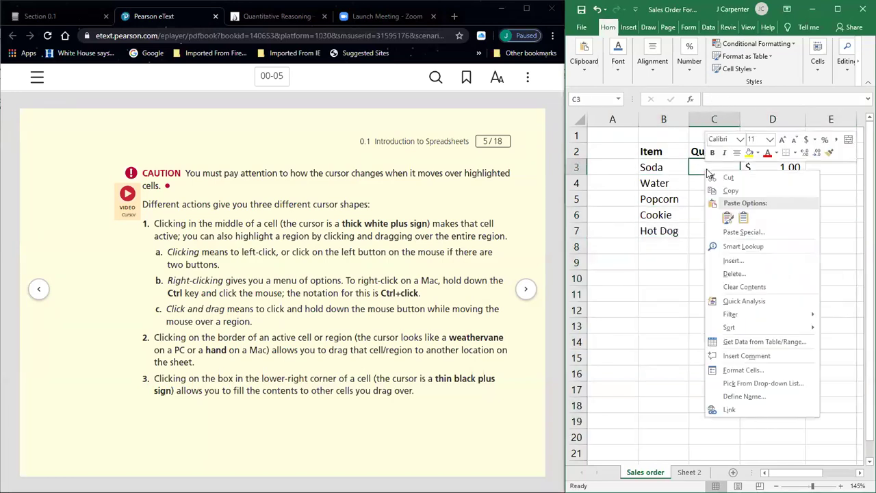
key(Escape)
drag(655, 192, 804, 338)
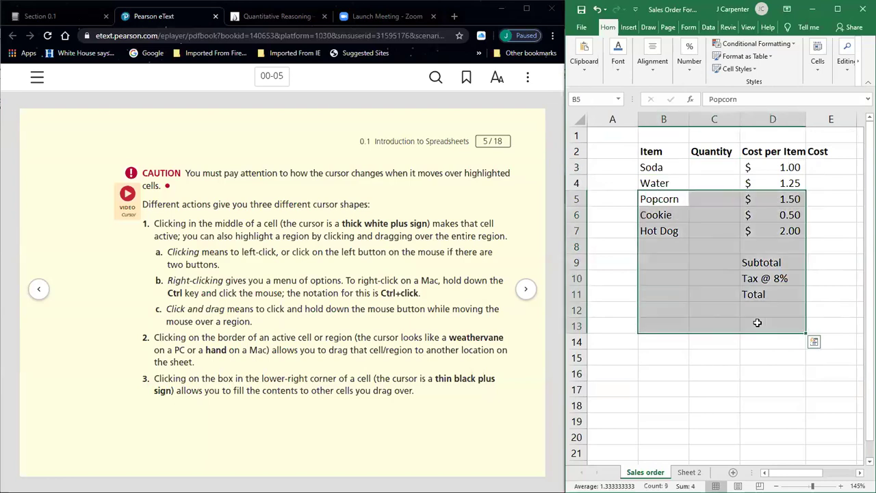
click(684, 367)
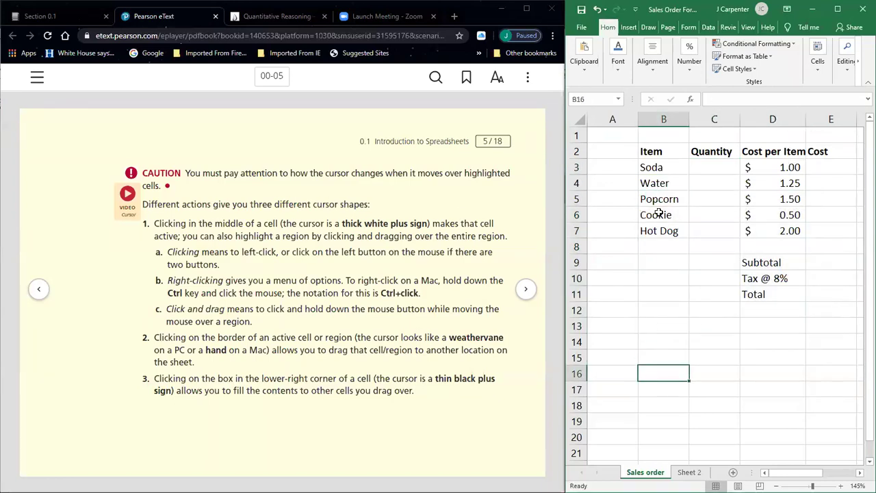
Select various single cells such as D7, and then select the block from C4 to D11.
click(819, 320)
click(756, 231)
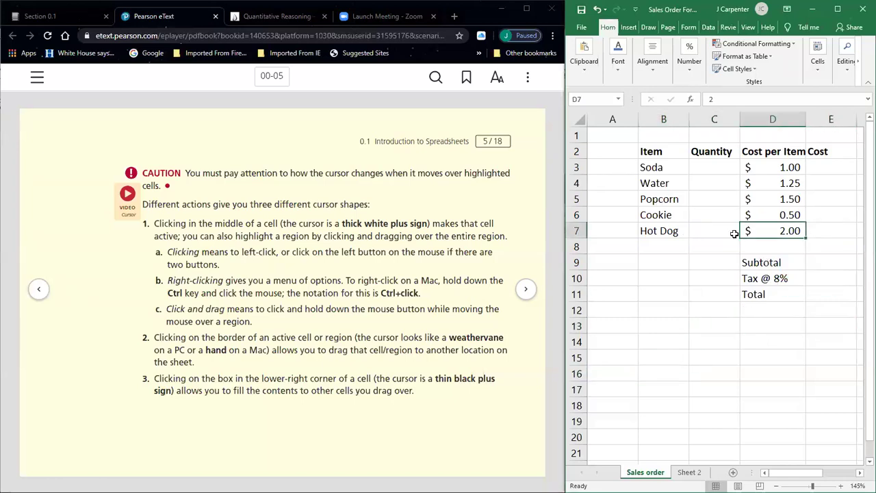
click(700, 241)
click(733, 182)
click(745, 182)
click(717, 301)
click(687, 182)
click(759, 181)
click(767, 233)
drag(692, 183, 773, 296)
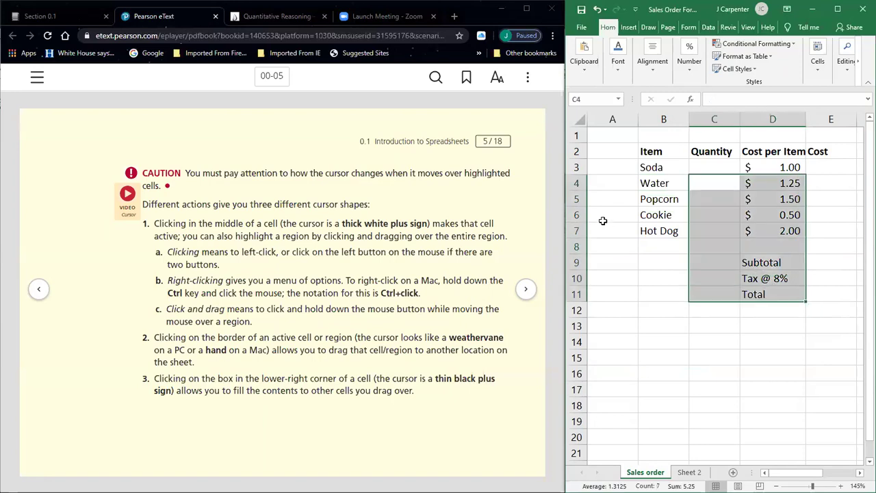
Move the Hot Dog entry from B7 to B15.
click(648, 228)
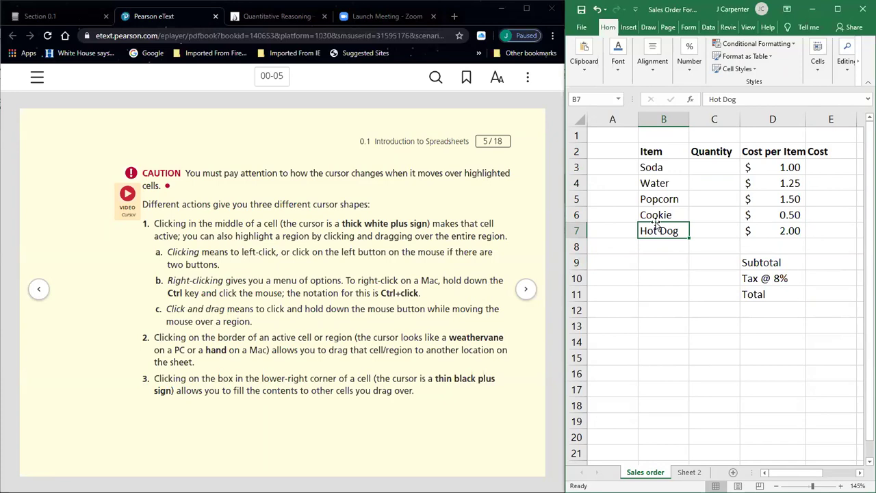
click(715, 344)
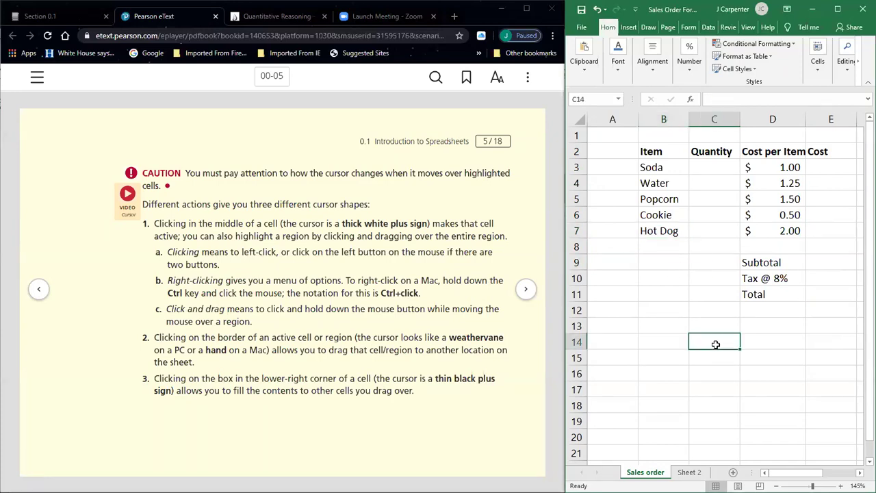
click(653, 228)
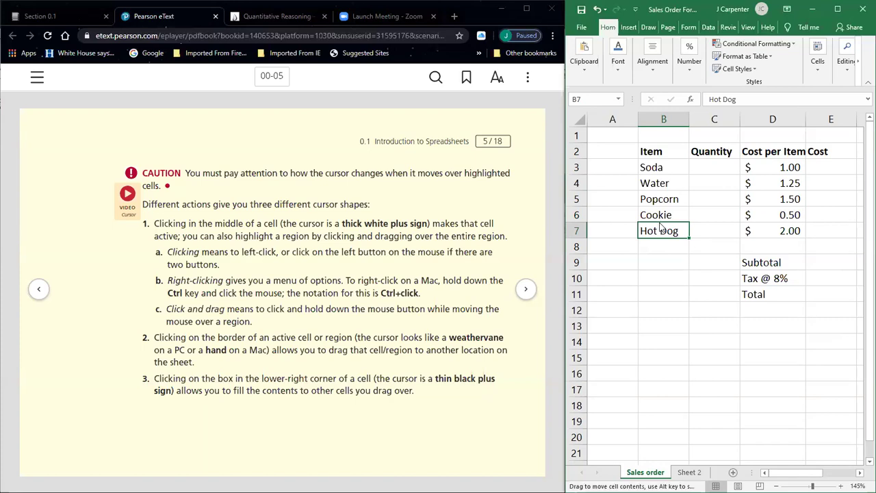
drag(661, 232, 669, 370)
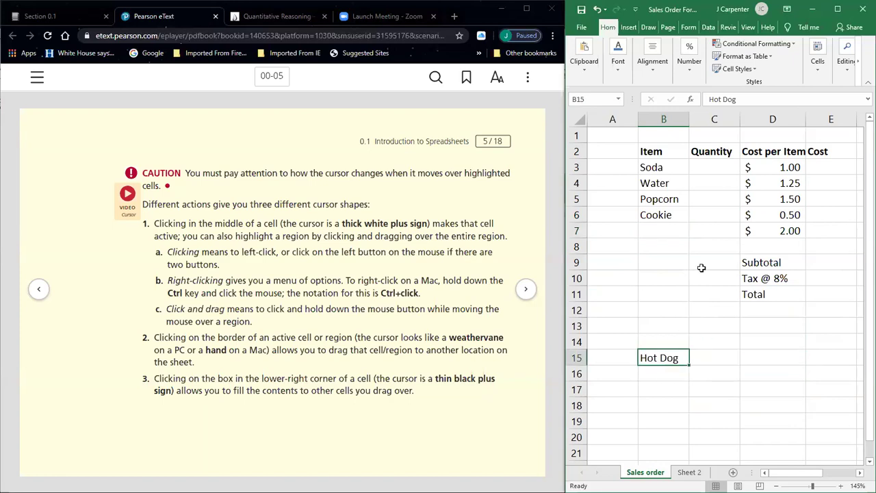
click(653, 385)
click(674, 358)
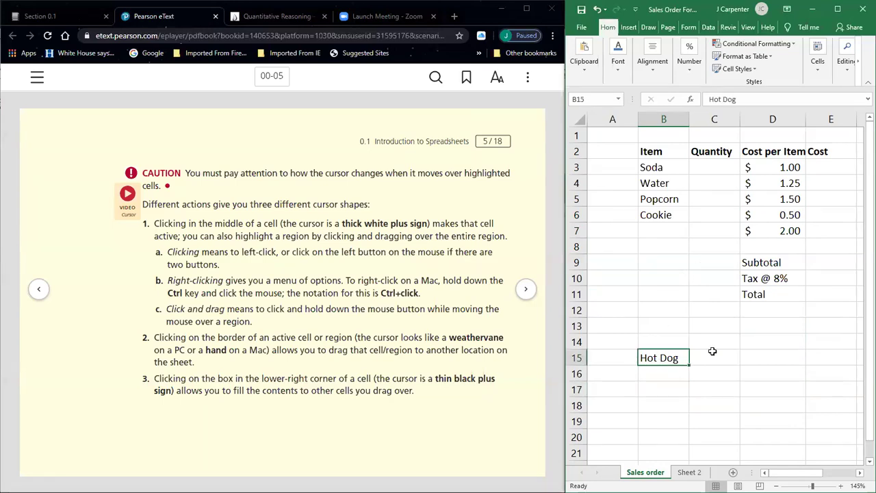
Clear the Hot Dog entry from B15 and undo the deletion.
click(654, 231)
click(649, 357)
mouse_move(688, 366)
mouse_down()
mouse_move(681, 434)
mouse_move(698, 261)
mouse_move(847, 248)
mouse_move(714, 333)
mouse_move(720, 346)
mouse_move(693, 357)
mouse_up()
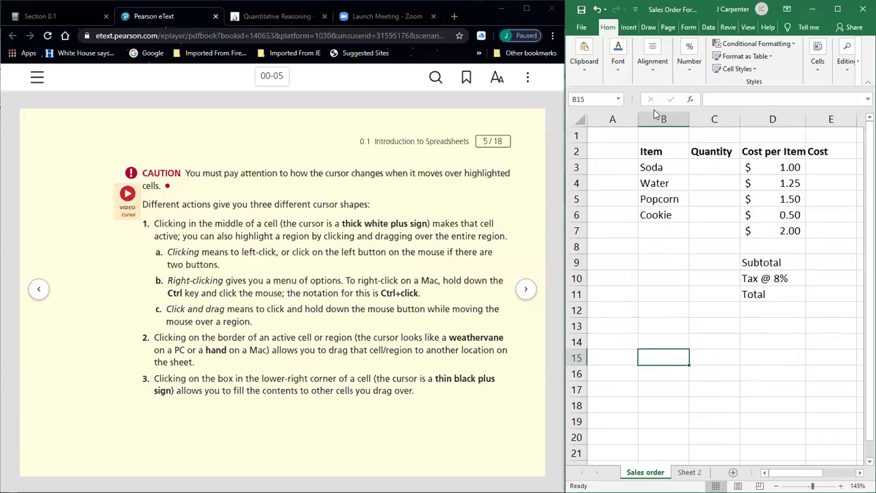
click(597, 9)
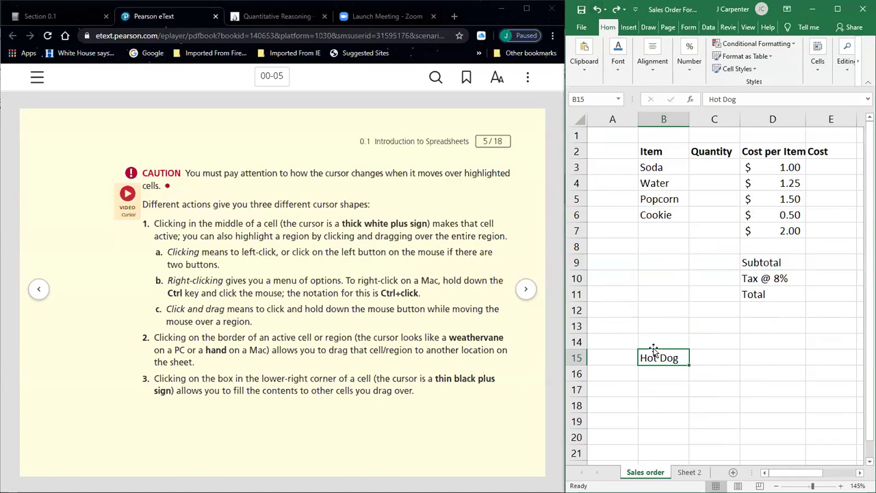
Move the Hot Dog entry from B15 back to B7.
drag(654, 349, 656, 233)
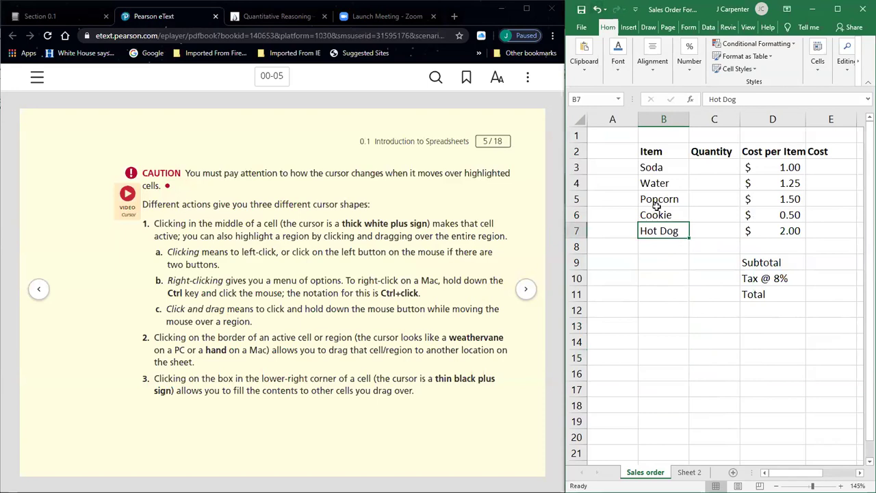
click(664, 403)
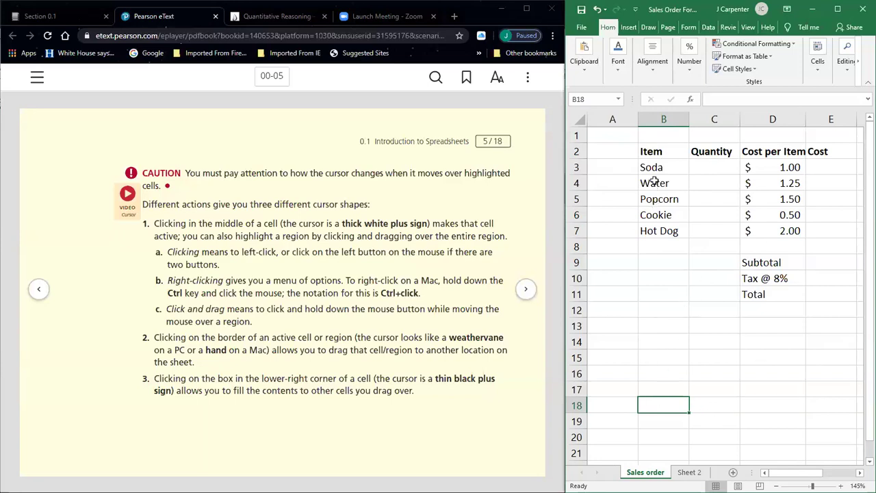
Move the whole table in B2 to E11 so it starts at A1, and move it back to B2.
drag(655, 150, 823, 298)
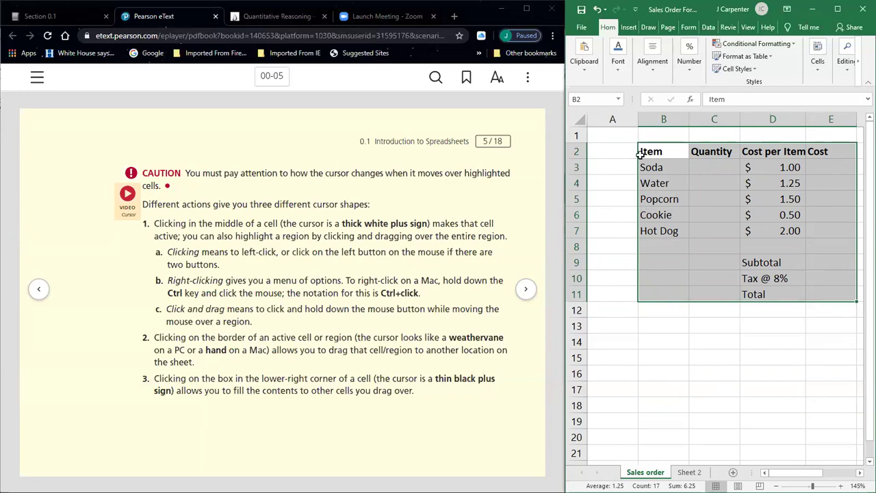
drag(654, 145, 611, 134)
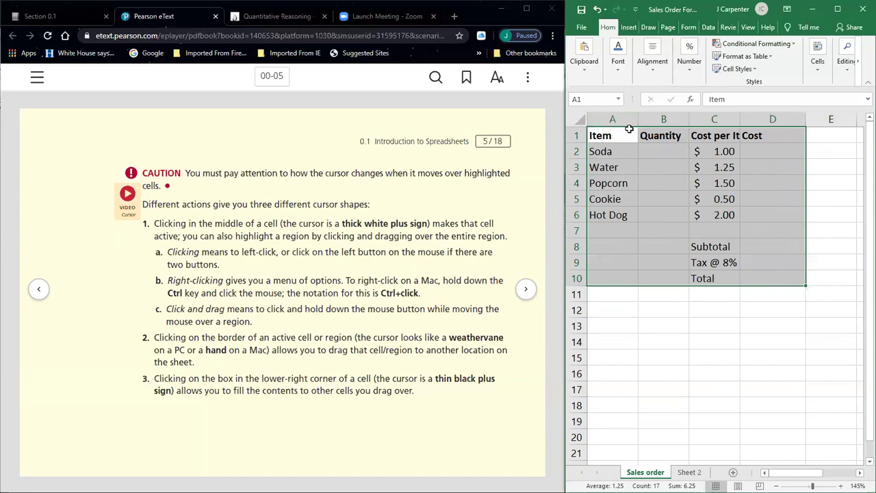
drag(597, 128, 658, 146)
click(644, 362)
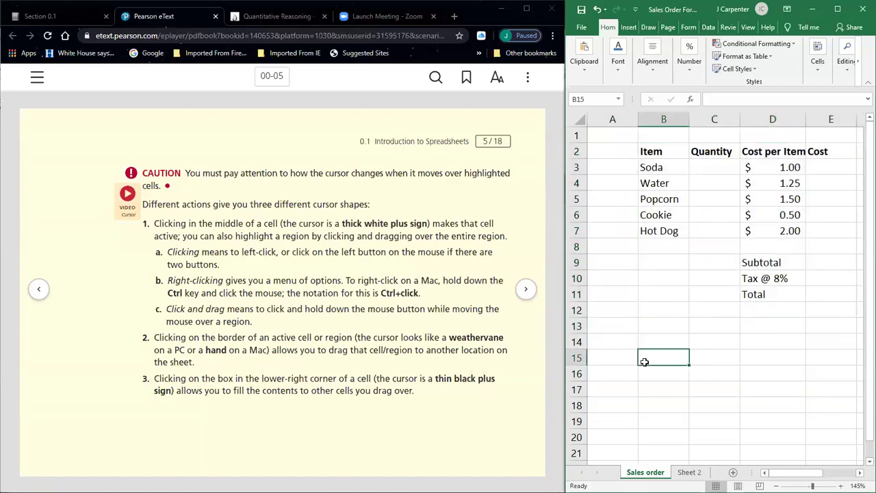
Select B2 and examine the cursor shape at the cell's border, finishing on the empty cell B10.
click(649, 155)
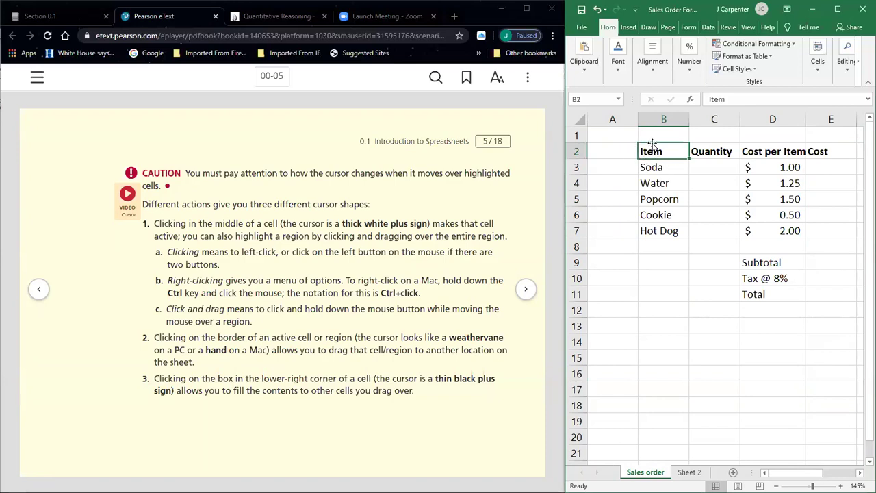
mouse_move(654, 164)
mouse_down()
mouse_move(662, 327)
mouse_move(680, 326)
mouse_move(662, 149)
mouse_up()
click(657, 183)
click(655, 277)
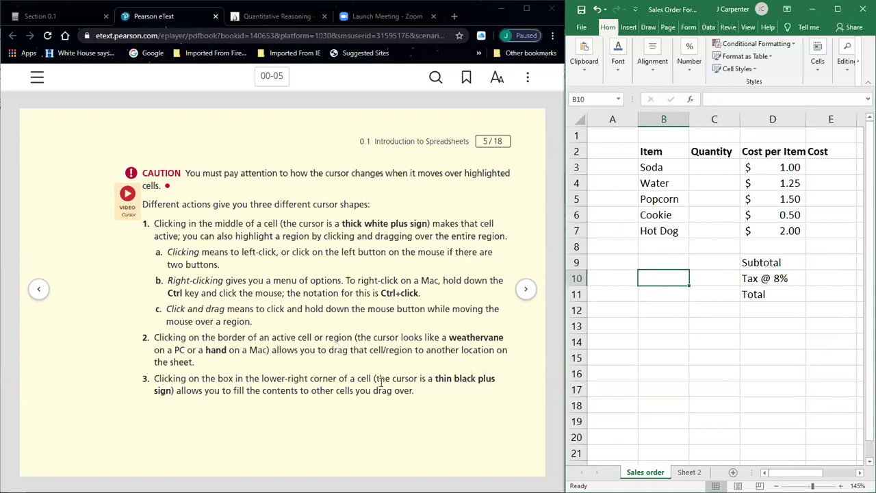
Fill the Item heading from B2 down through B14 and undo the fill.
drag(438, 380, 496, 380)
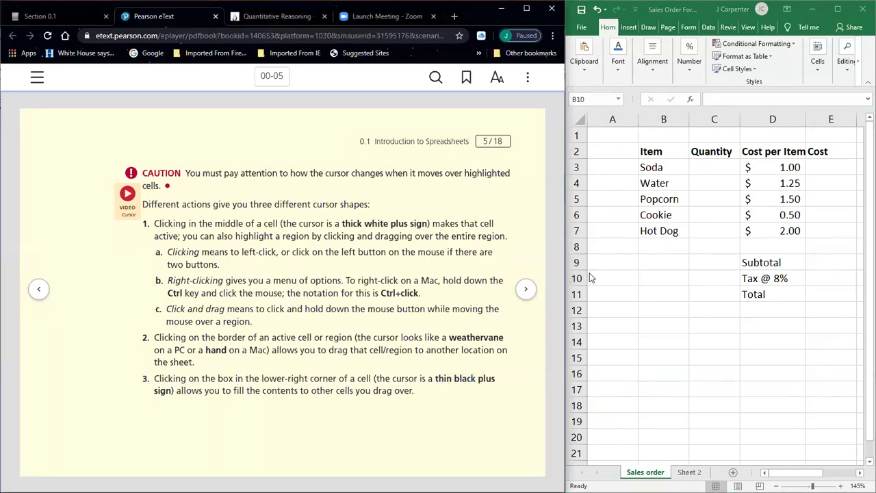
click(672, 151)
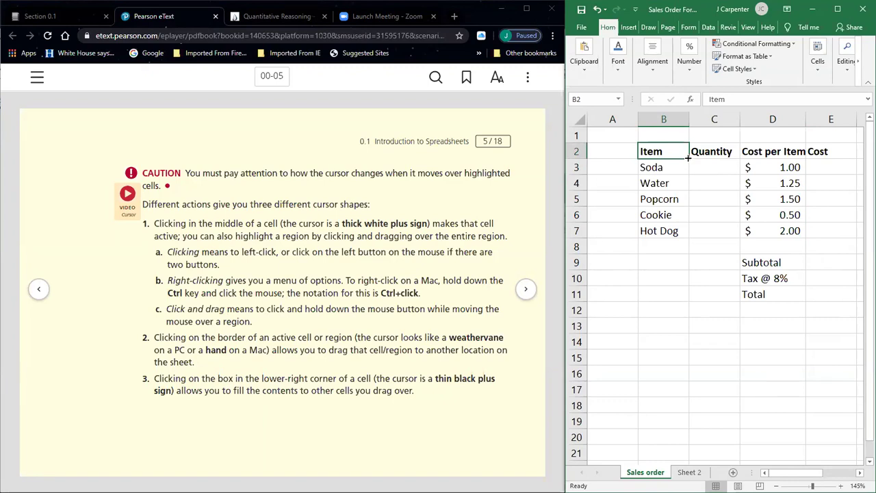
drag(688, 158, 656, 346)
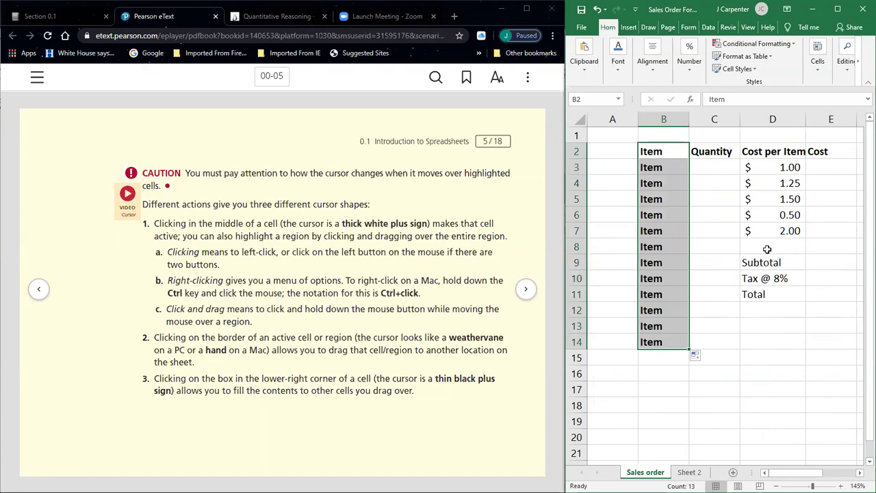
click(597, 9)
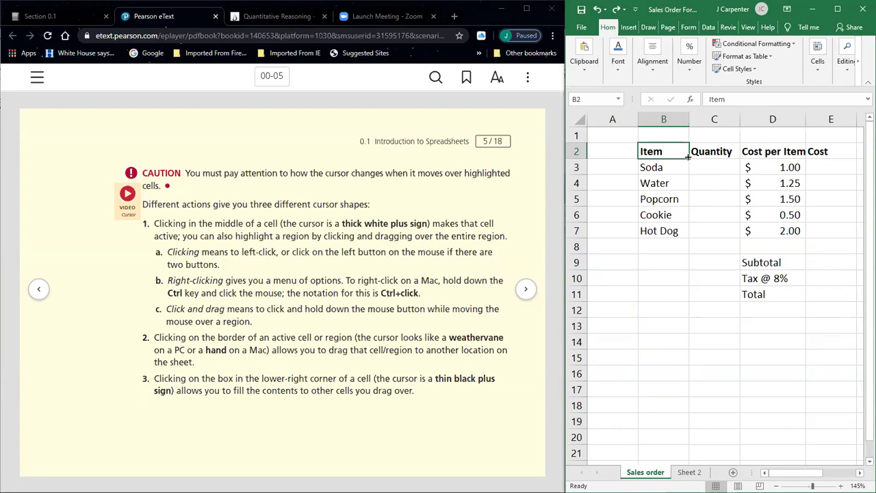
Fill the Item heading from B2 down through B19 and undo the fill.
drag(688, 156, 671, 427)
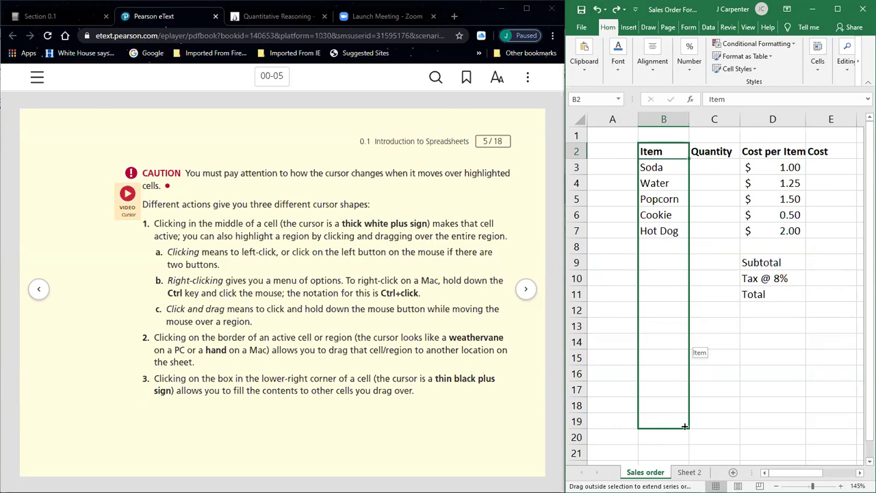
drag(684, 426, 685, 425)
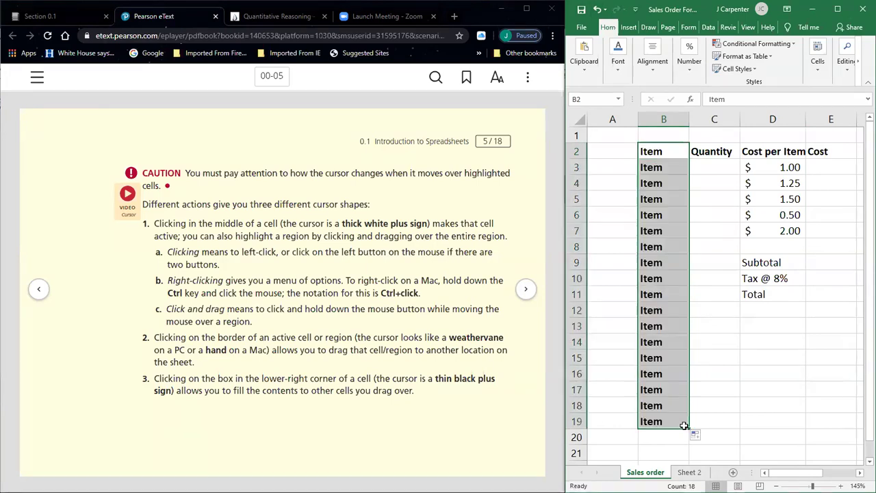
click(733, 407)
click(598, 9)
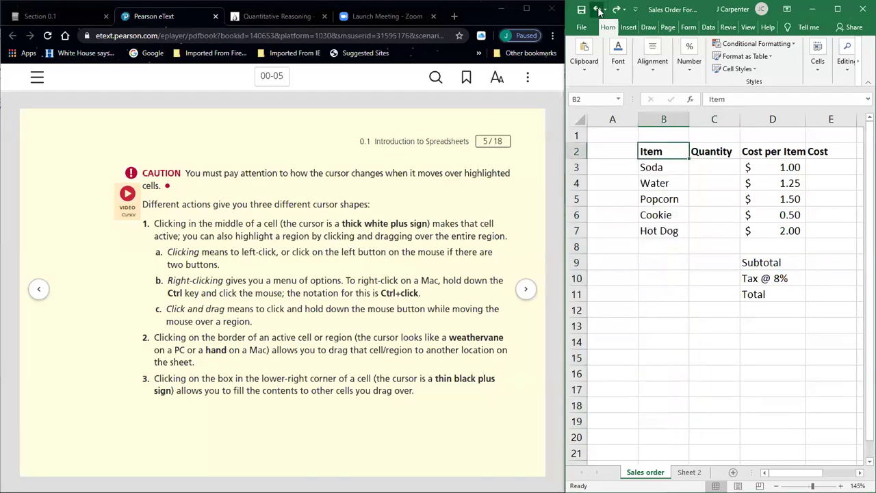
Fill the item list in B2:B7 down through B13 so the whole list repeats.
drag(660, 152, 660, 231)
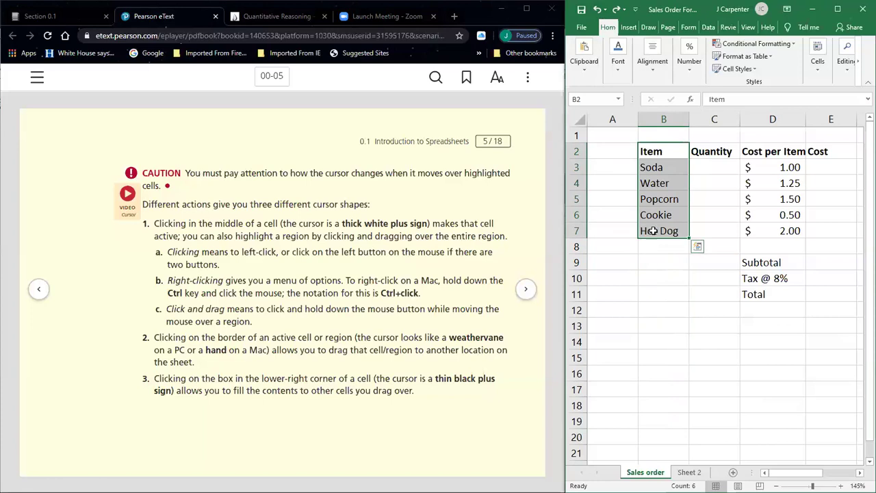
click(660, 262)
click(709, 310)
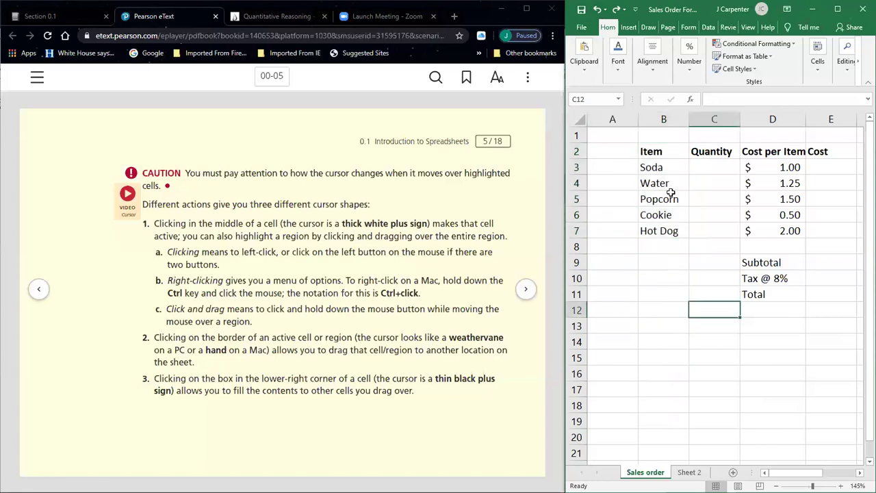
click(622, 356)
drag(654, 152, 669, 232)
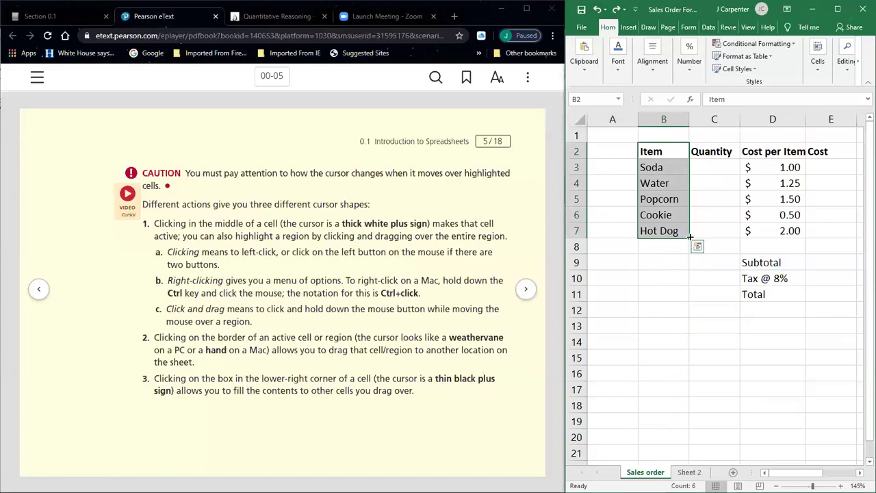
drag(690, 236, 683, 326)
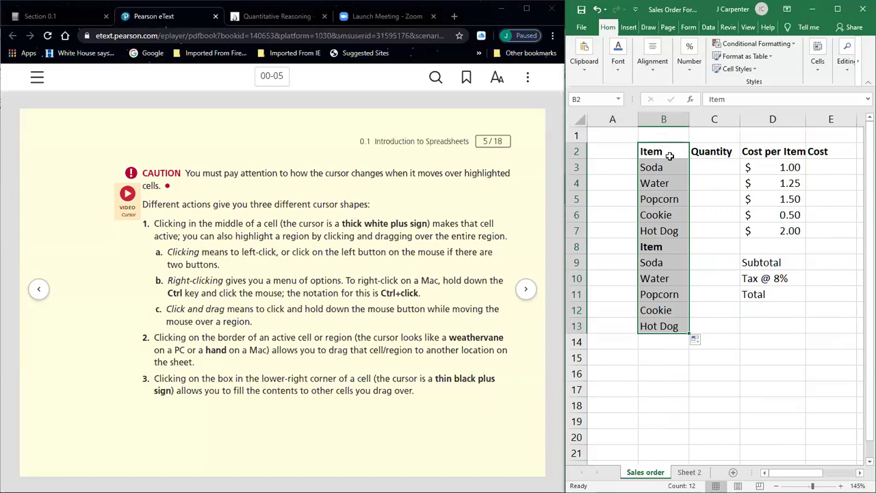
Extend the repeated item list down to B37, shorten it to B36, and undo the fills back to the original B2:B7 list.
drag(691, 334, 683, 399)
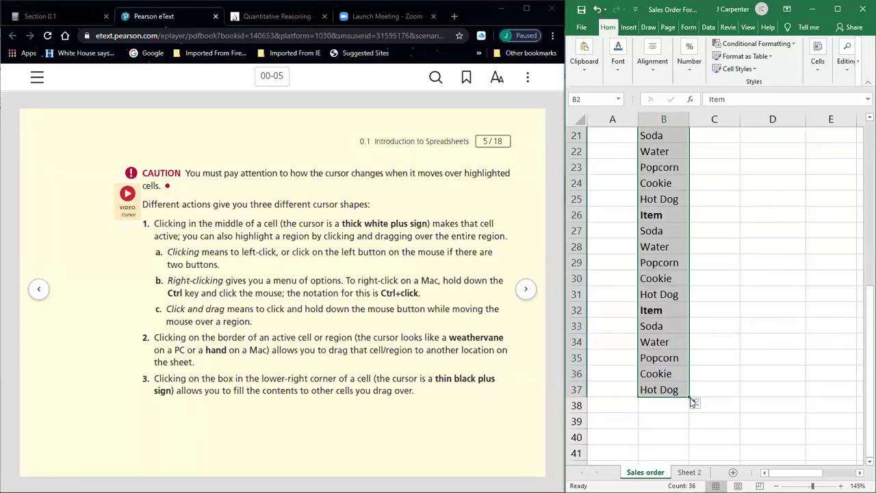
drag(689, 396, 689, 381)
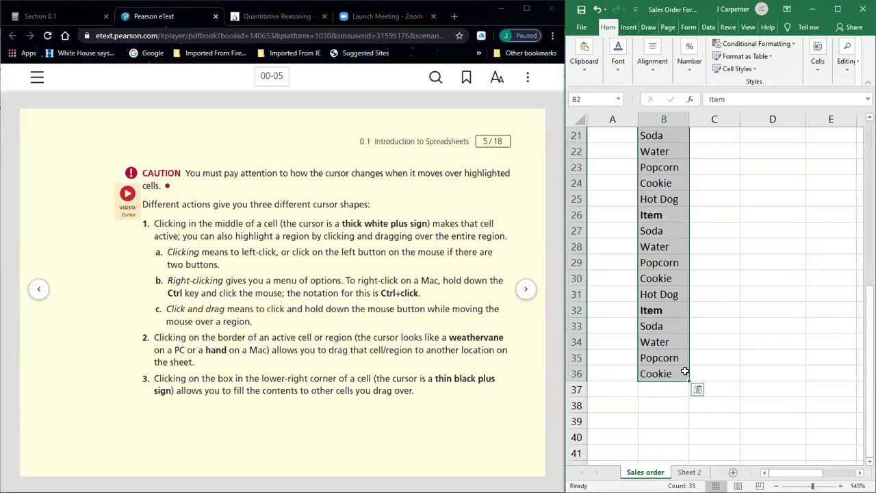
scroll(722, 317, up, 7)
scroll(722, 317, down, 7)
scroll(722, 316, up, 7)
scroll(654, 222, down, 8)
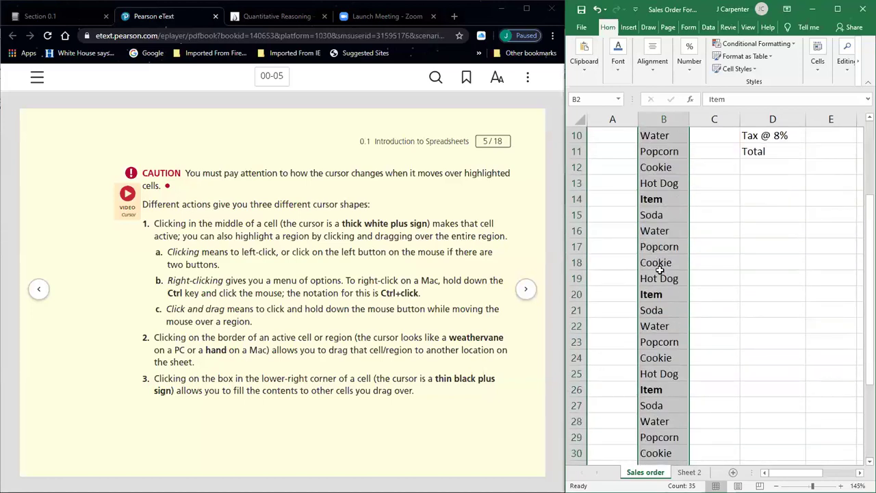
scroll(655, 264, up, 8)
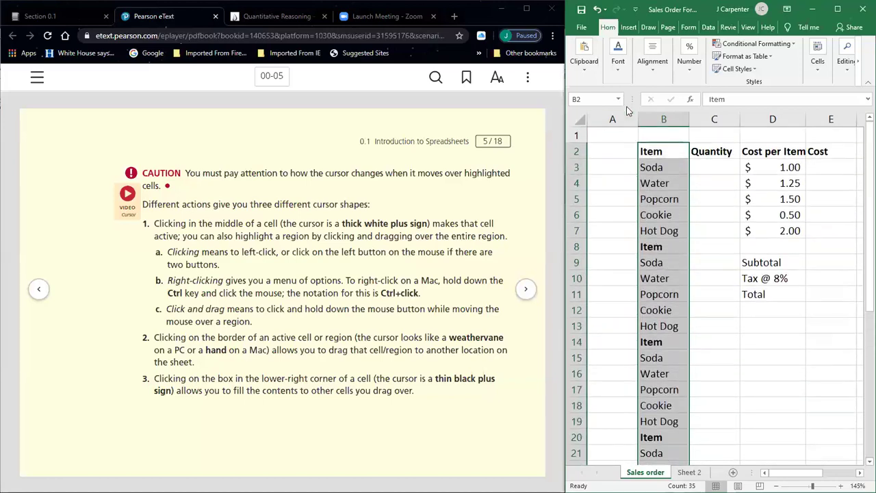
click(598, 9)
click(597, 9)
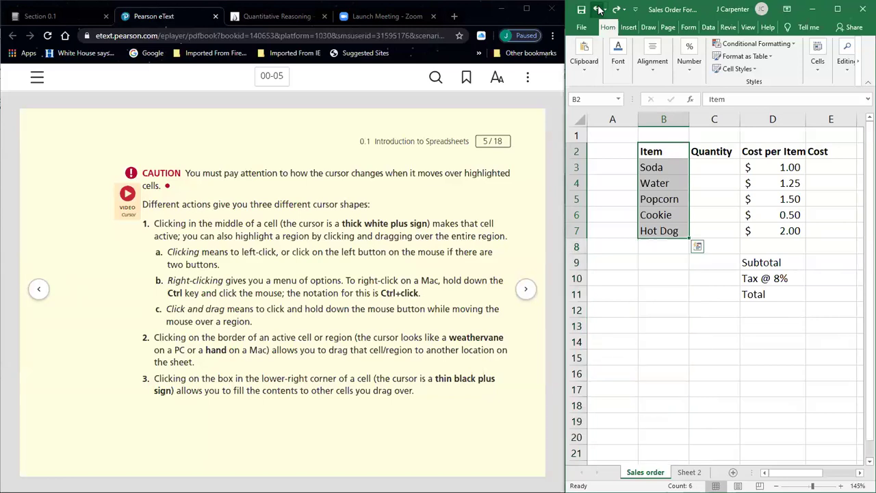
click(674, 293)
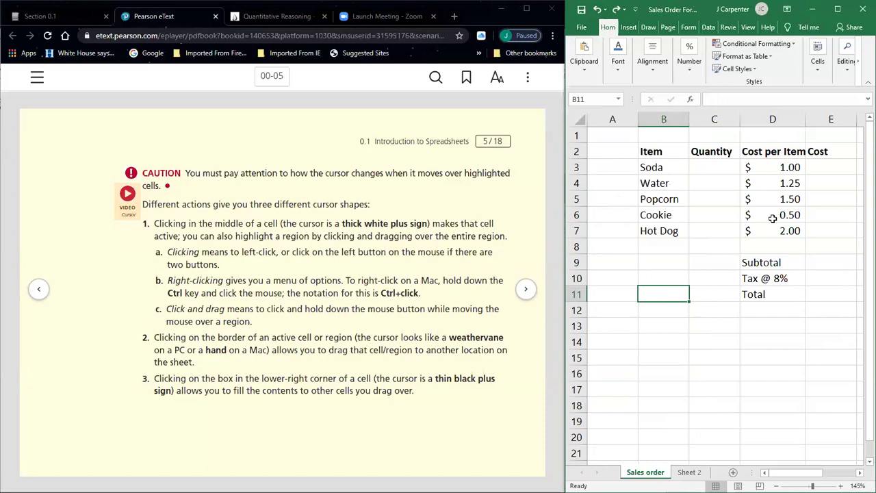
click(666, 277)
click(660, 261)
click(773, 375)
drag(673, 307, 773, 390)
click(673, 275)
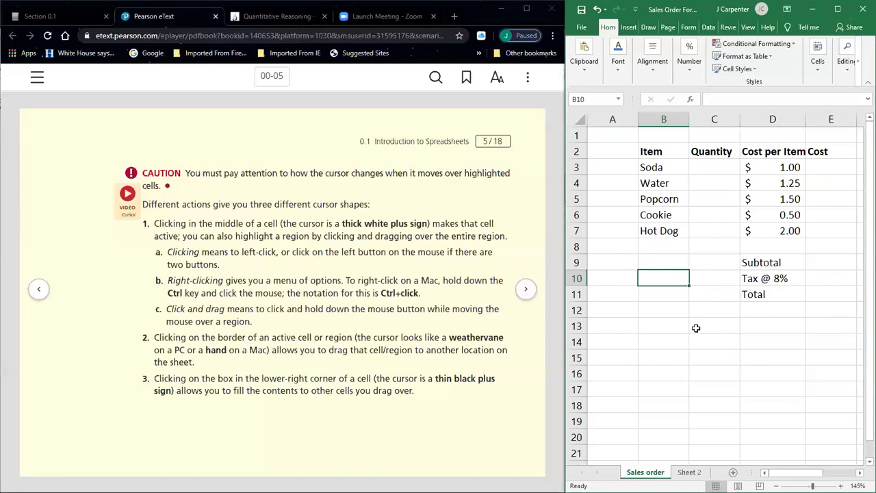
Switch to the Word document Daily Notes Summer 2020 and start a new page with "Thick white plus sign: select or highlight cell(s)".
key(super)
click(468, 482)
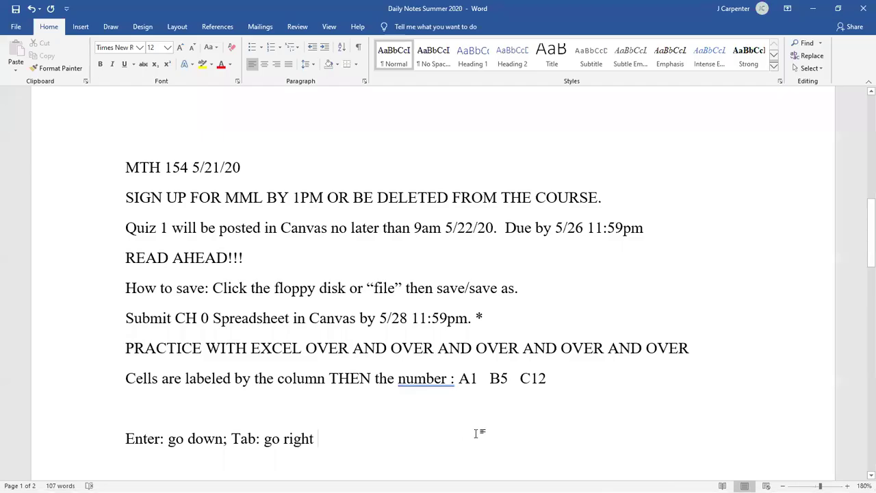
key(ctrl+Return)
text(Thick wh)
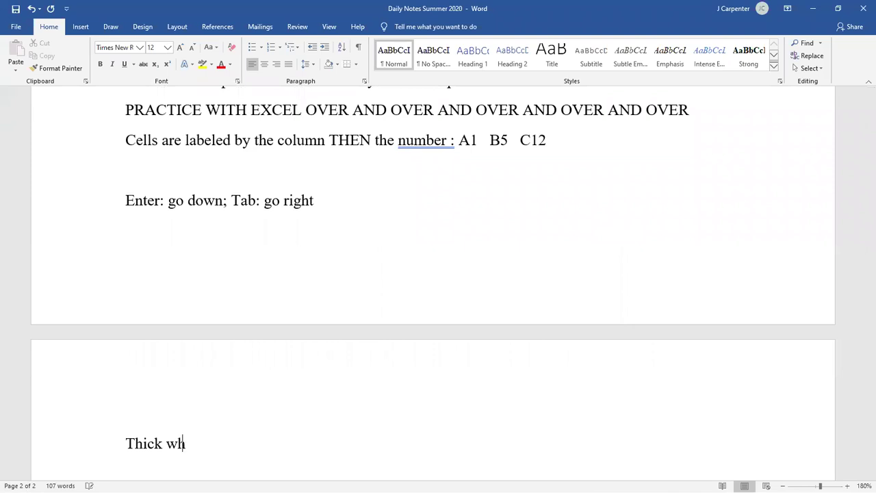
text(ite plus sign: )
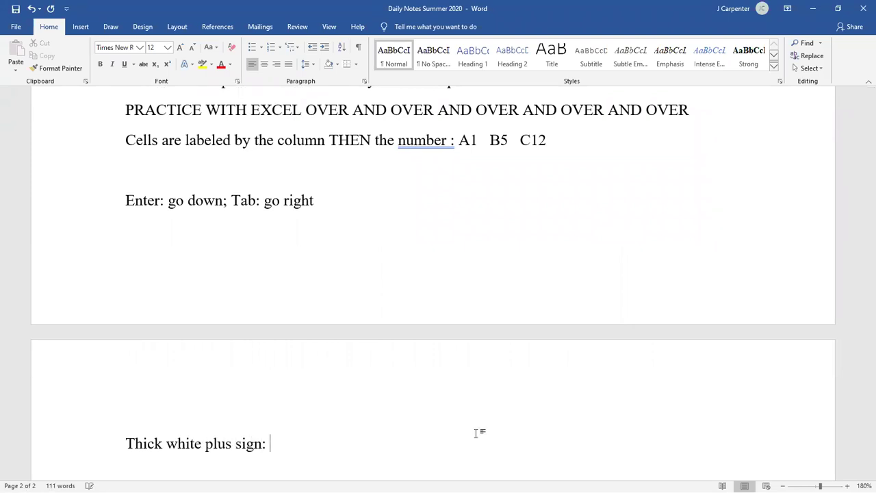
text(selecdt sel)
key(BackSpace)
key(BackSpace)
key(BackSpace)
key(BackSpace)
key(BackSpace)
text(t or high)
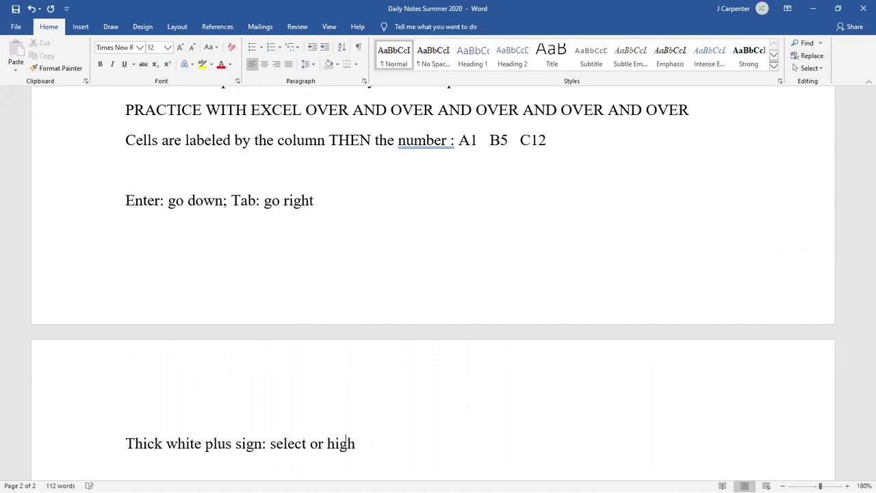
text(light cell(s))
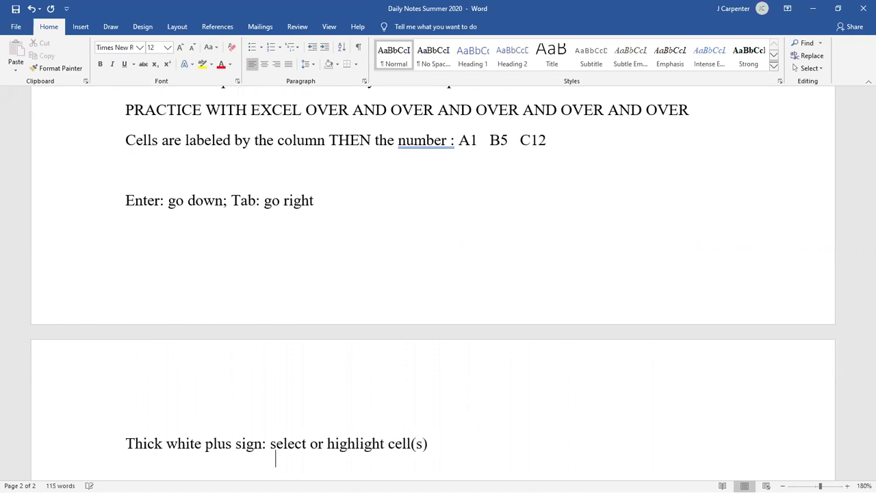
Add a second note line reading "Thin black plus sign (weathervane): move cells".
key(Return)
text(Think)
key(BackSpace)
text(black plus sign)
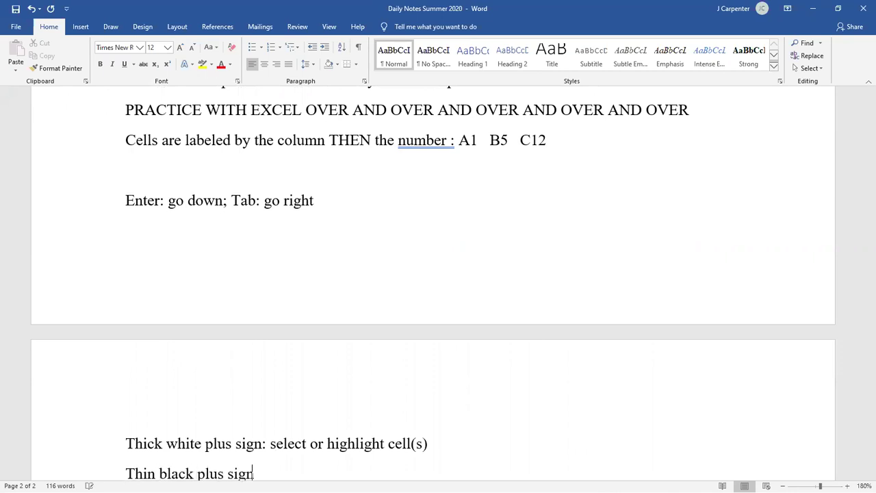
text( (weathervane): move cells)
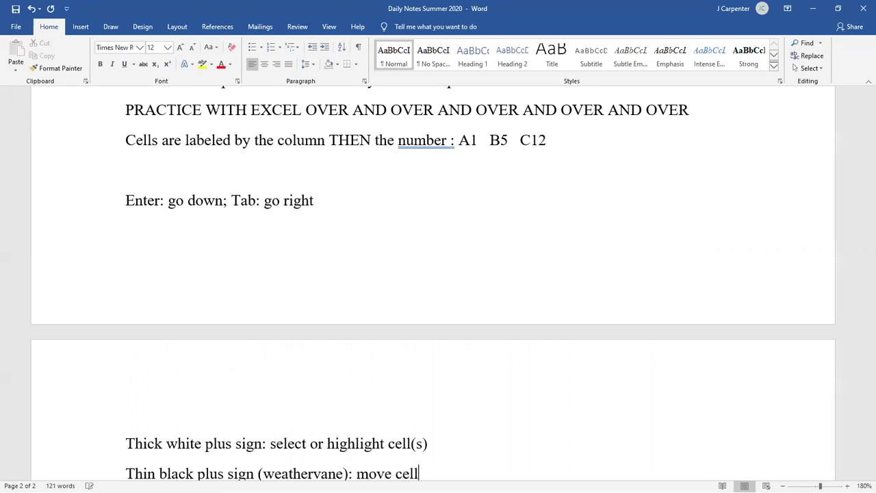
key(Return)
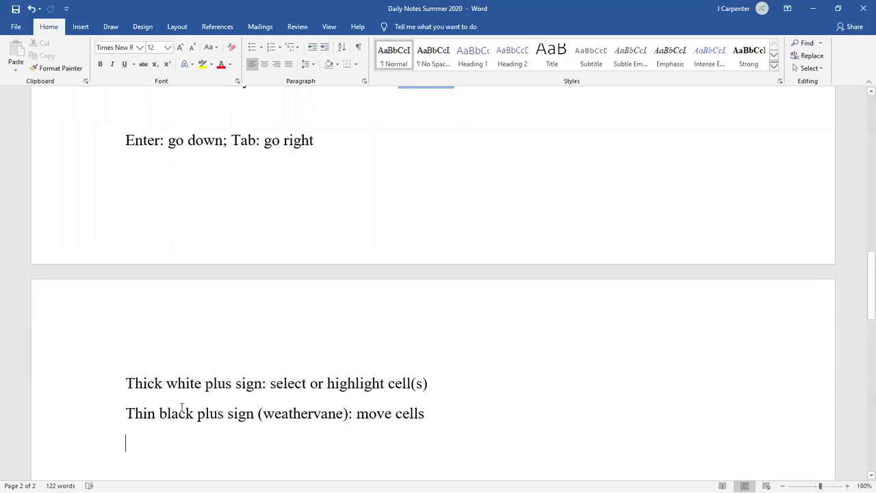
Shorten the second cursor note to "weathervane: move cells", removing the thin black plus sign wording and the parentheses.
drag(257, 413, 125, 413)
key(Delete)
click(220, 414)
key(BackSpace)
click(137, 413)
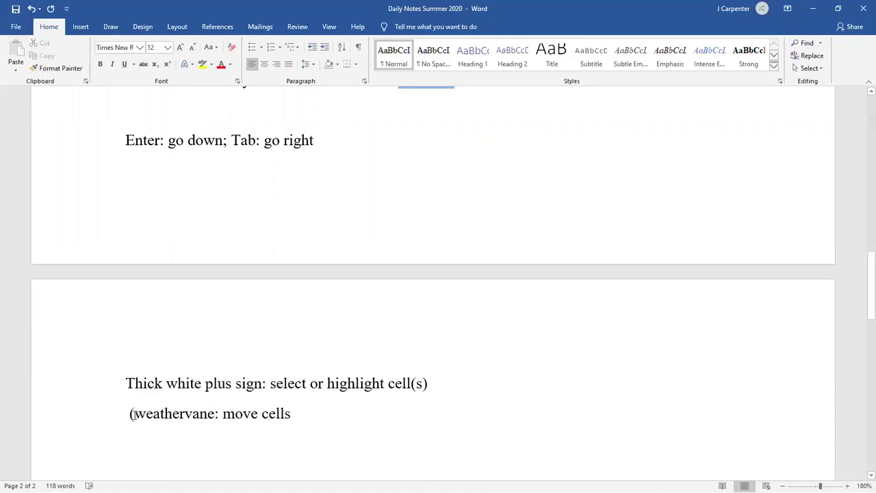
key(BackSpace)
Add a third note line reading "Thin black plus sign: “Fill”: Grab the bottom right corner of a cell".
click(317, 429)
key(Return)
text(Thin black plus sign: )
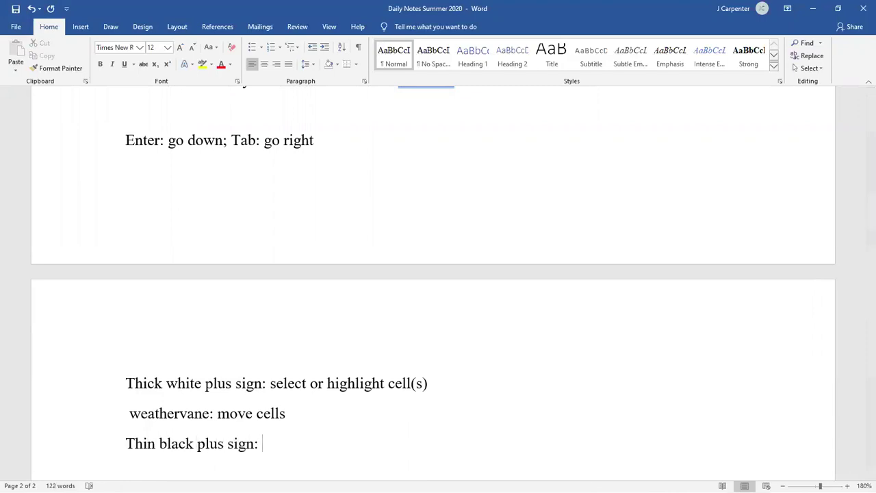
text("Fill)
text(")
text(; grab)
key(BackSpace)
key(BackSpace)
key(BackSpace)
key(BackSpace)
key(BackSpace)
key(BackSpace)
text(: Grab the bottom right corner of a cell)
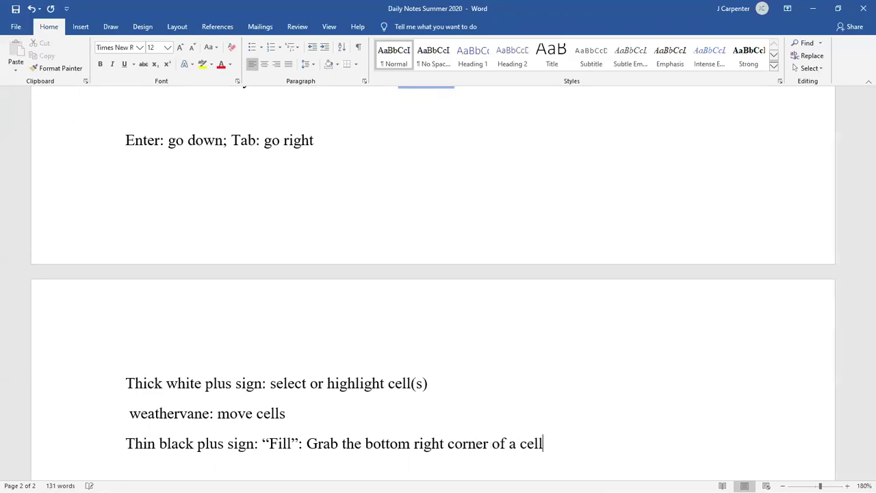
Append ": grab the border of cell" to the weathervane note.
click(335, 419)
text(: grab the bora)
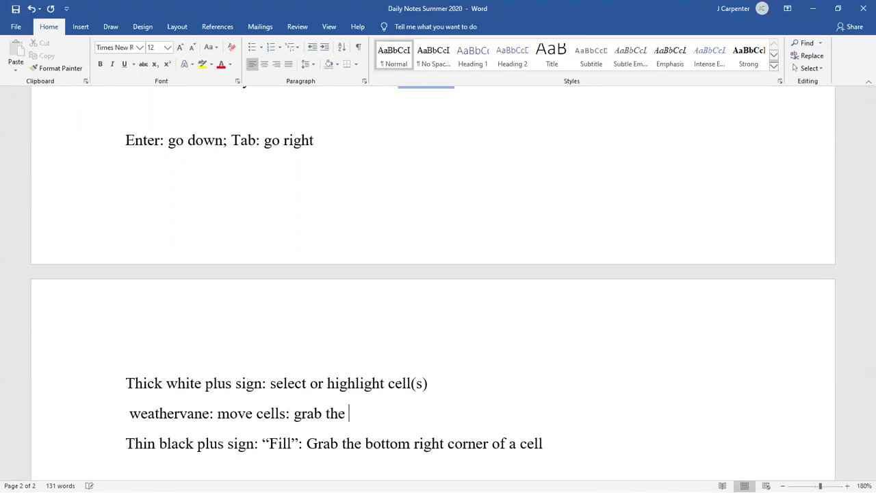
key(BackSpace)
text(der of ce)
key(BackSpace)
text(ell)
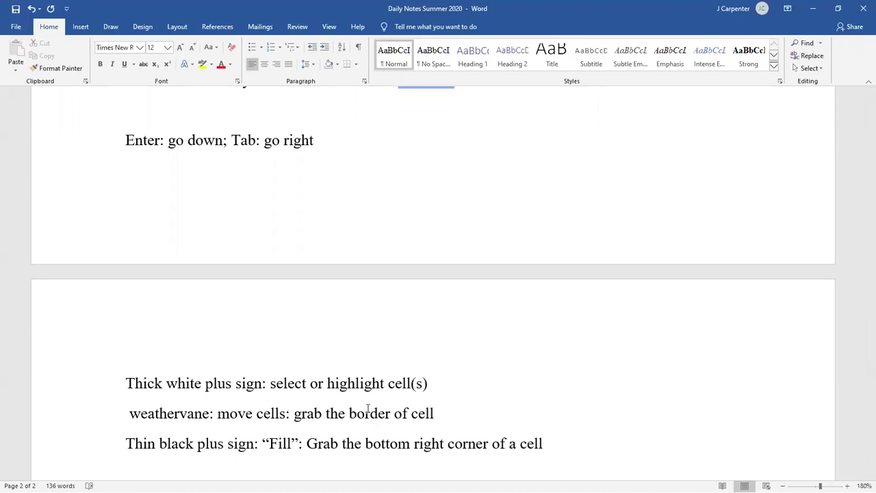
Return to the eText and Excel, advance the eText to page 00-06, and select cell B11 in the Sales order sheet.
click(813, 14)
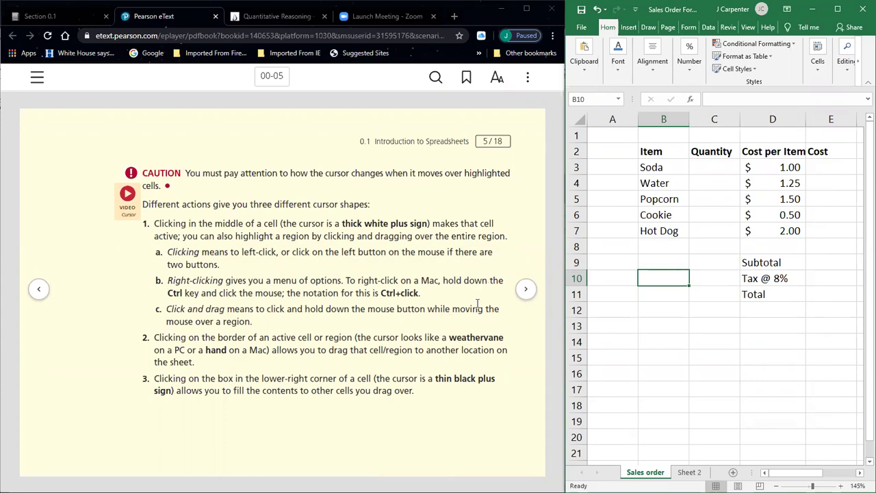
click(522, 291)
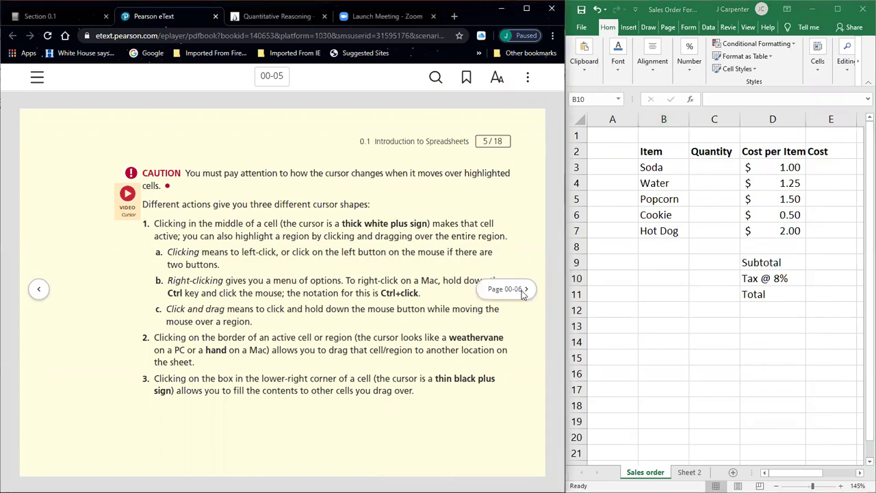
click(522, 291)
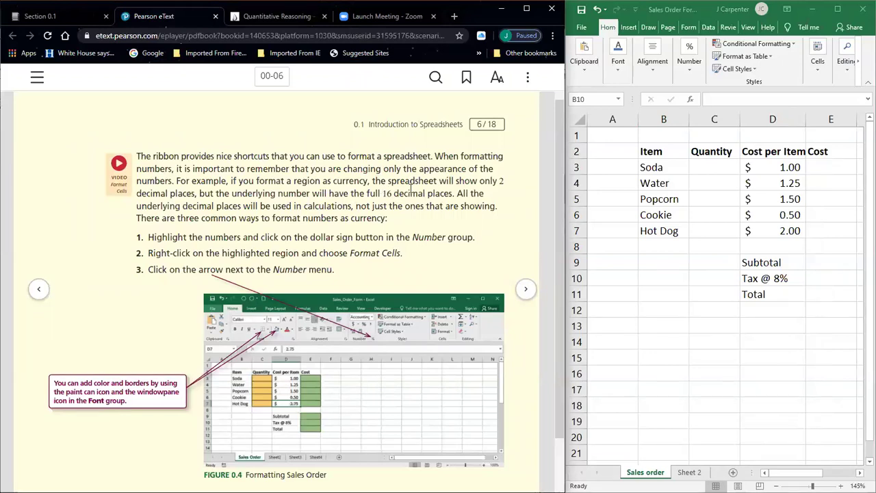
click(662, 288)
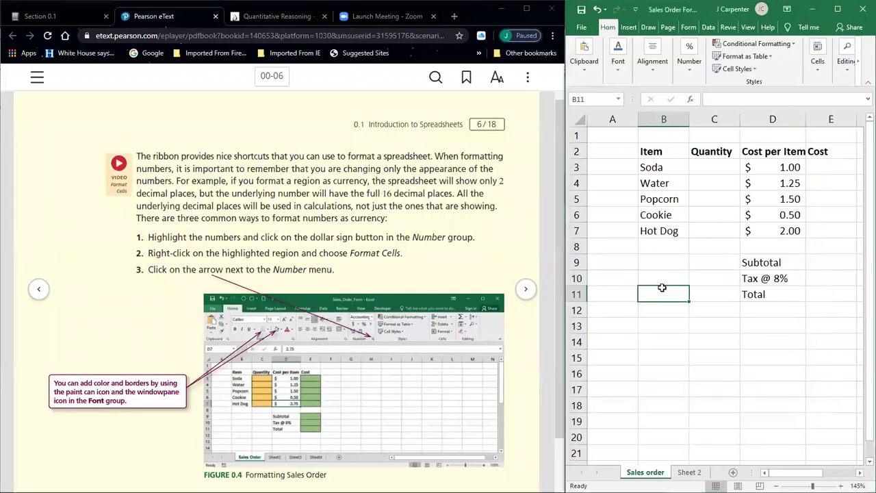
Enter 4.59823 in cell B11 of the Sales order sheet.
text(4.)
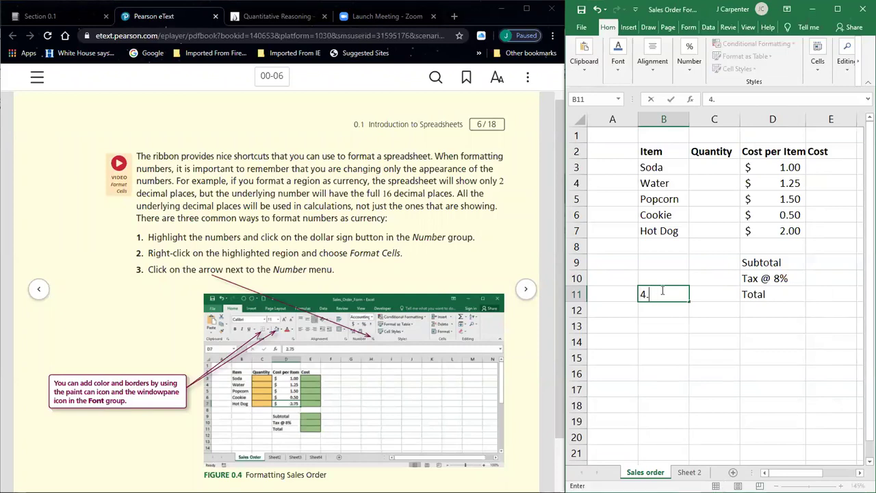
text(598)
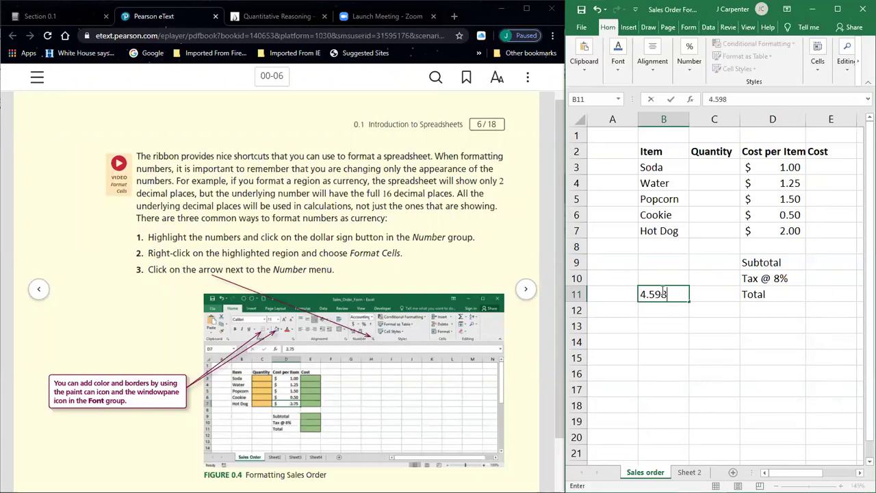
text(23)
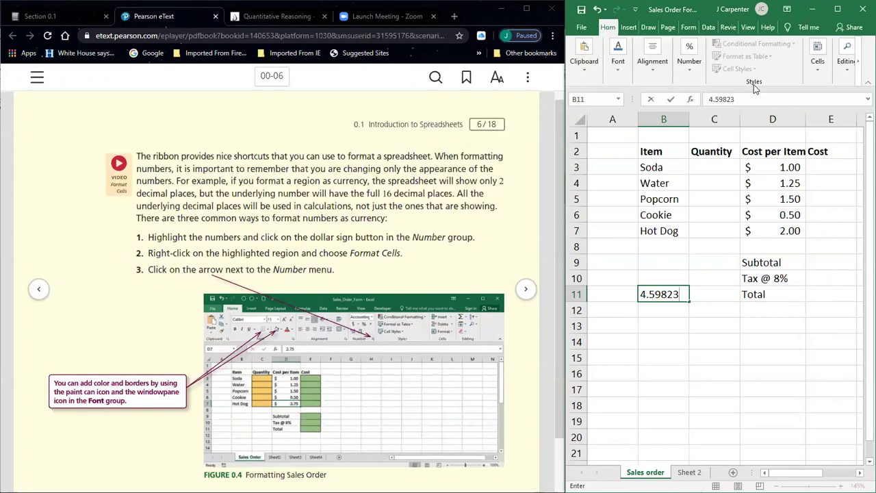
key(alt+h)
key(z)
key(n)
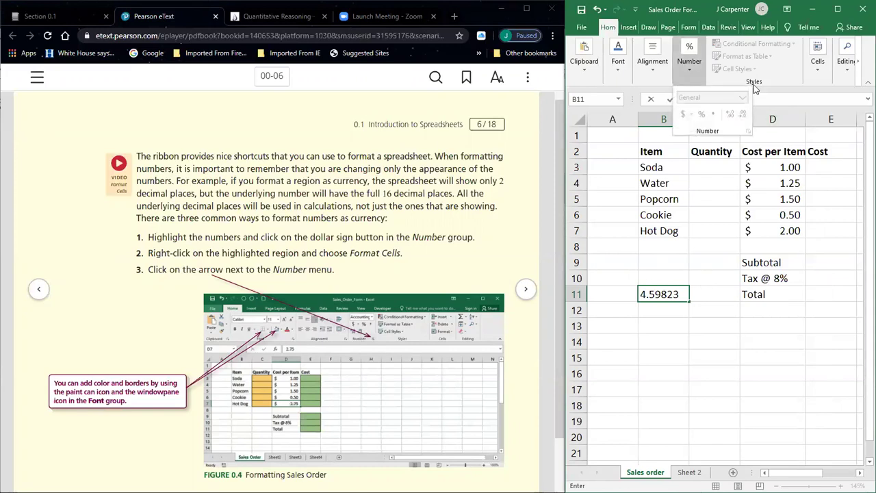
click(702, 361)
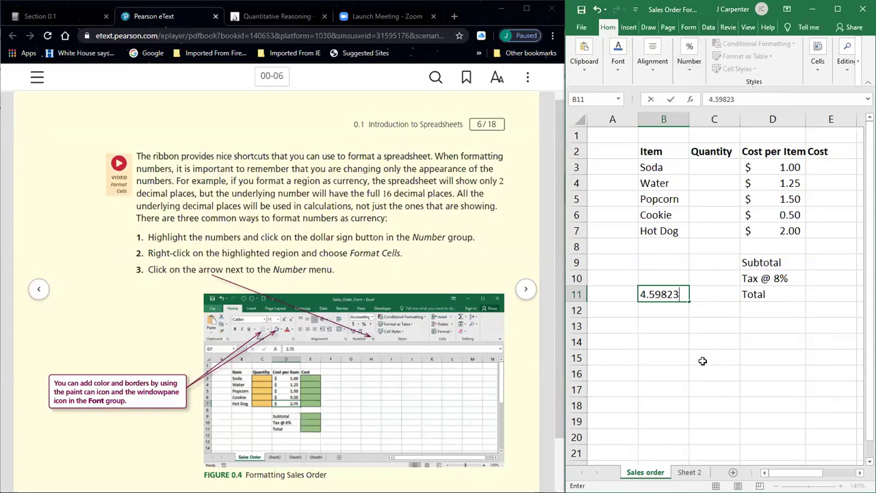
key(Return)
Apply the accounting number format with a dollar sign to the number in cell B11.
key(alt+h)
key(z)
key(n)
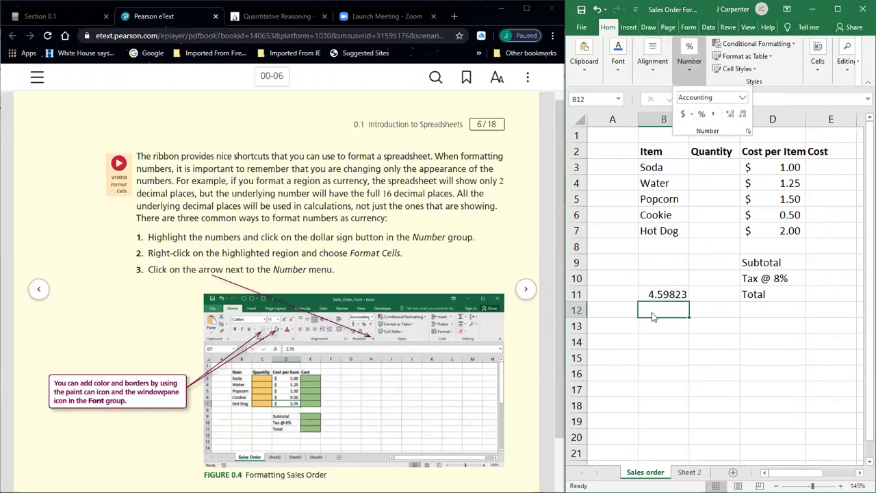
click(680, 309)
click(673, 293)
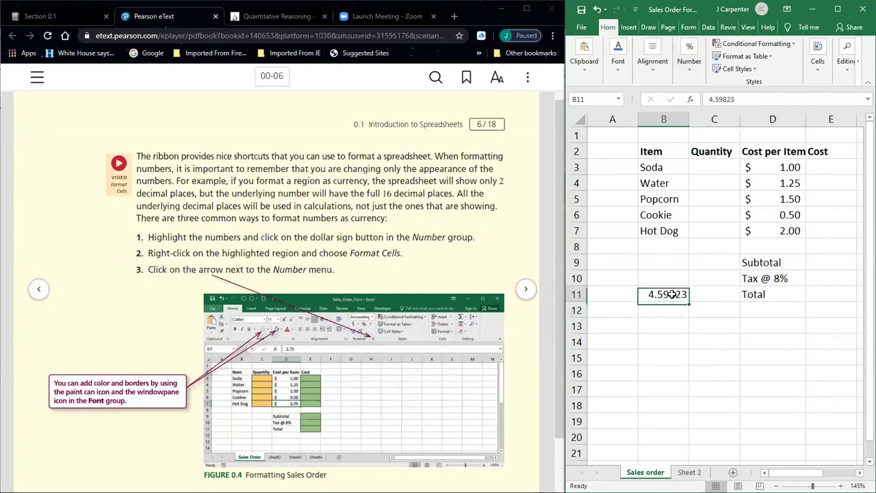
click(690, 76)
click(683, 114)
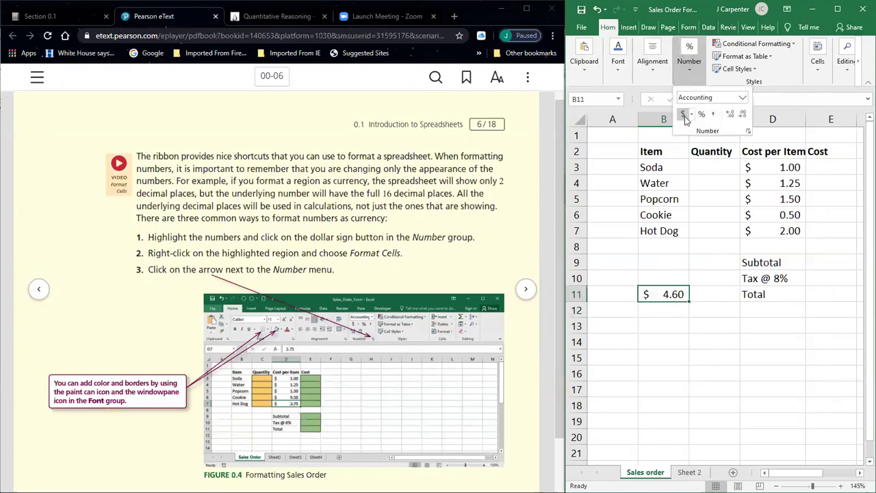
click(693, 364)
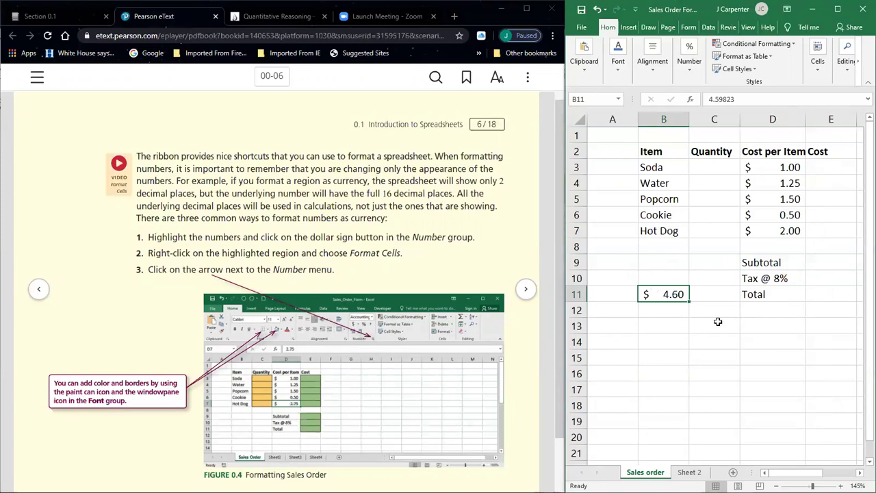
Inspect the full underlying value of cell B11, comparing it with the rounded currency display.
double_click(667, 293)
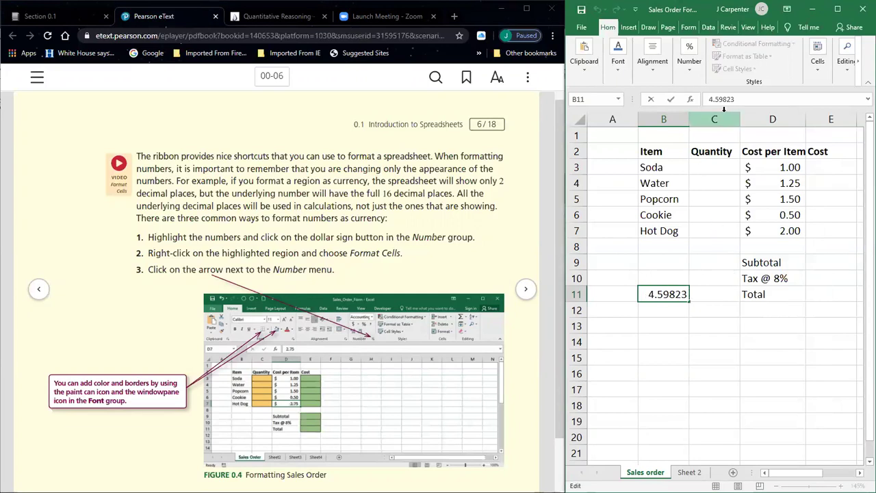
key(Escape)
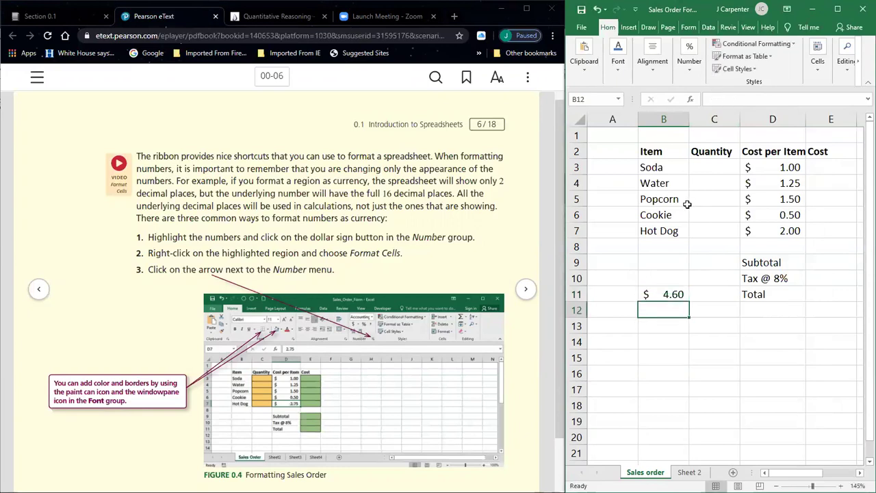
drag(743, 103, 707, 100)
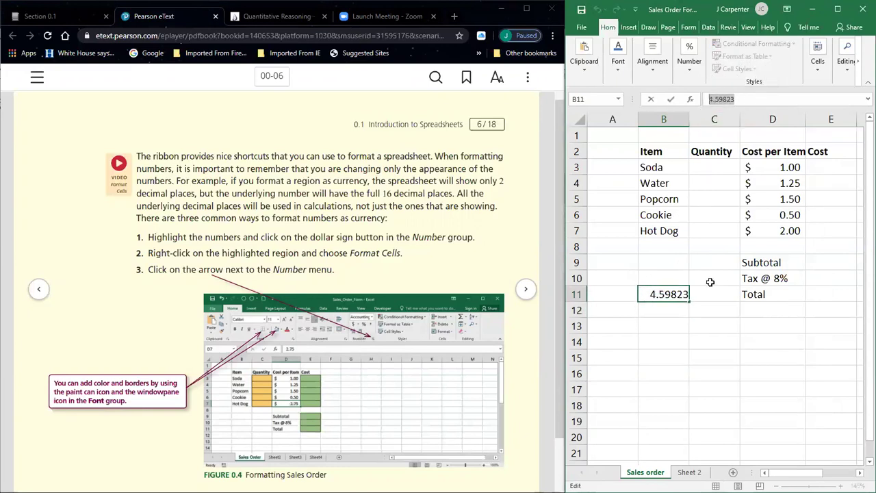
key(Escape)
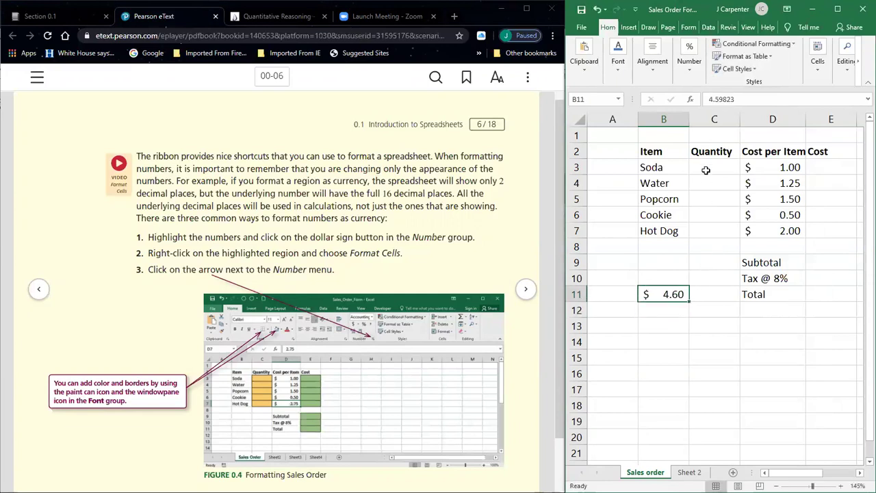
drag(740, 100, 709, 96)
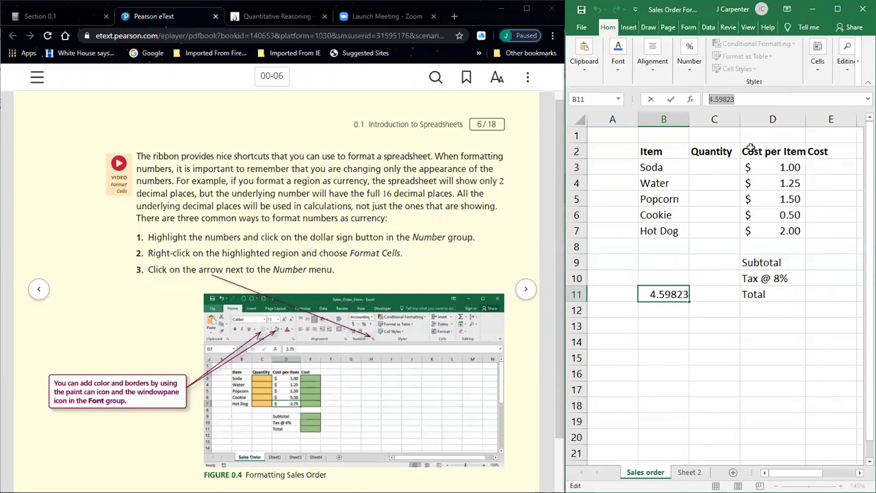
click(692, 247)
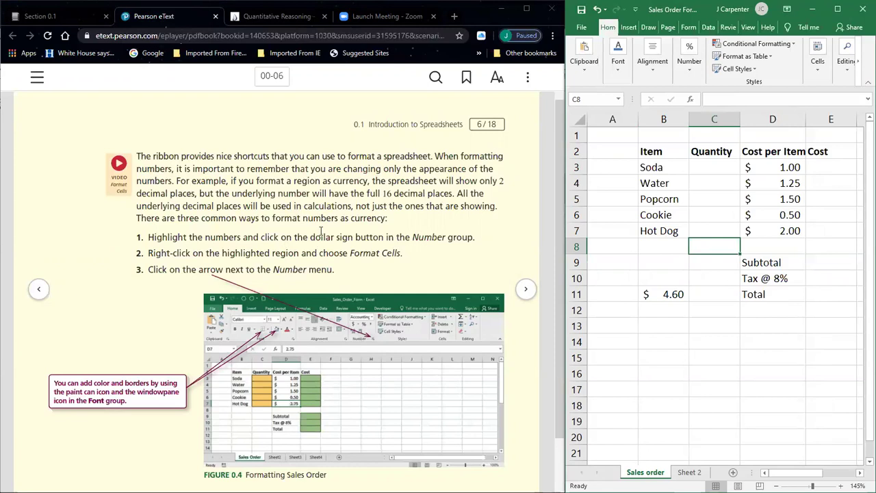
Bring the whole of Figure 0.4 into view in the eText and maximize the Excel window.
scroll(321, 226, down, 1)
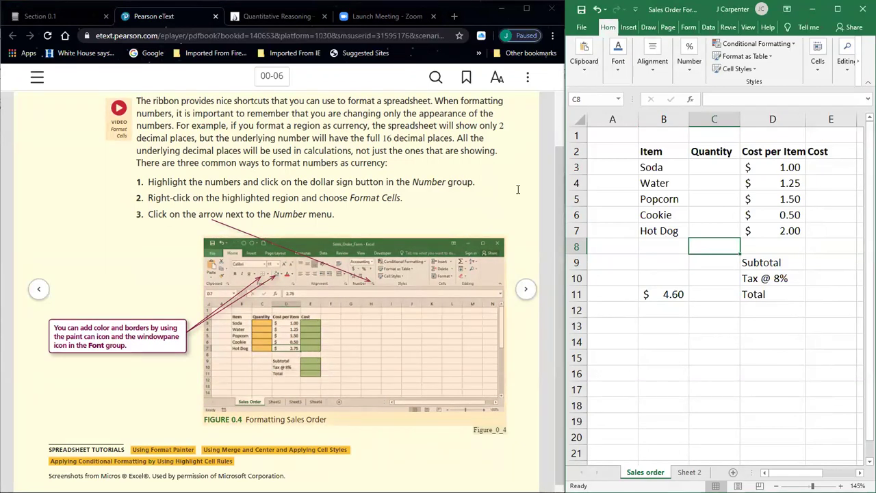
click(837, 9)
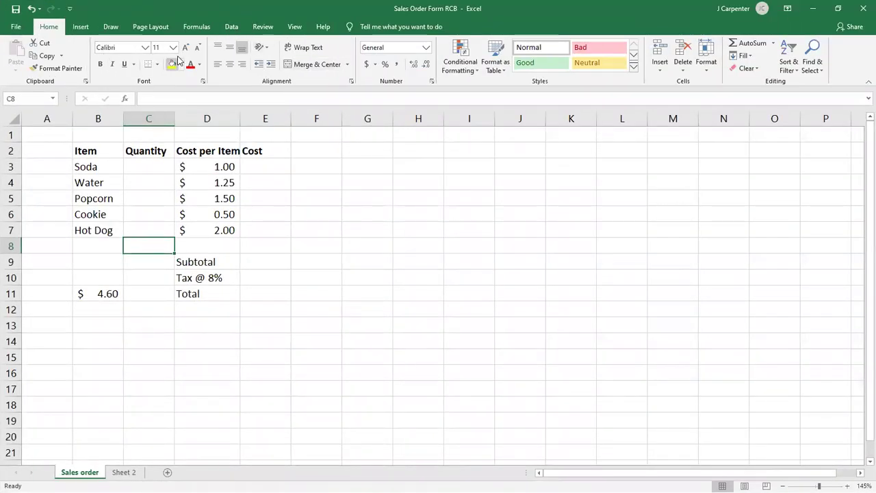
Go through the cells shaded in Figure 0.4: quantities C3 to C7, costs E3 to E7, and totals E9 to E11.
click(161, 172)
click(156, 182)
click(157, 198)
click(154, 213)
click(153, 230)
click(266, 166)
click(264, 182)
click(261, 199)
click(259, 215)
click(257, 230)
click(257, 262)
click(253, 278)
click(250, 294)
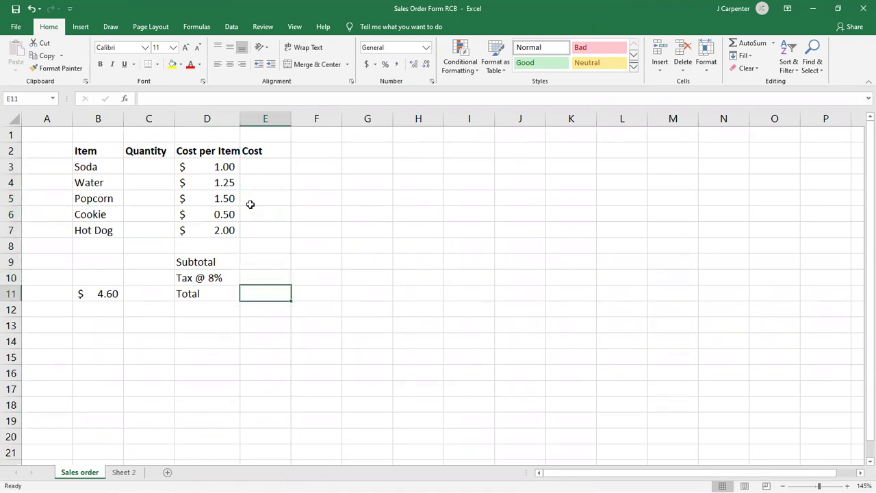
Fill cell C3 with yellow and replace that with the gold theme color.
click(151, 165)
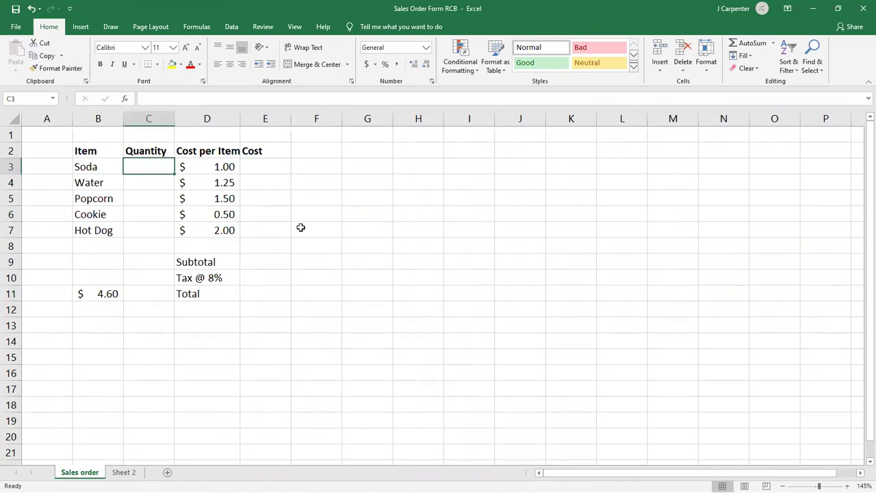
click(172, 65)
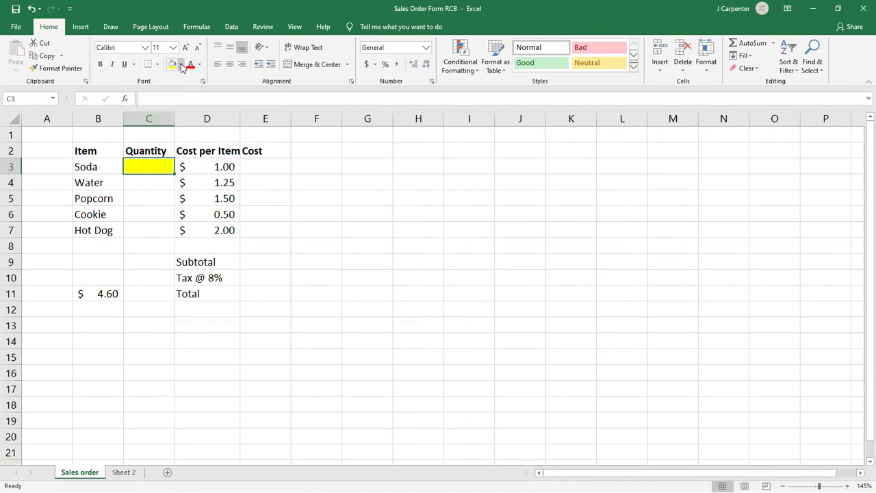
click(181, 64)
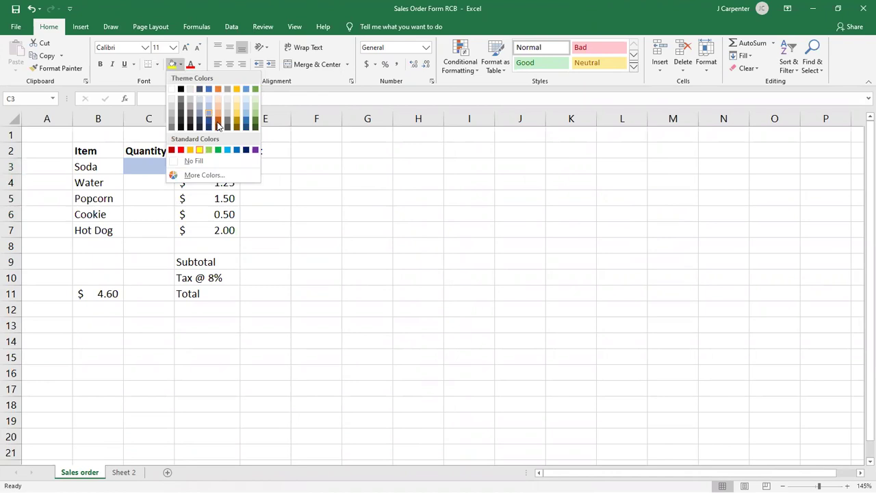
click(243, 91)
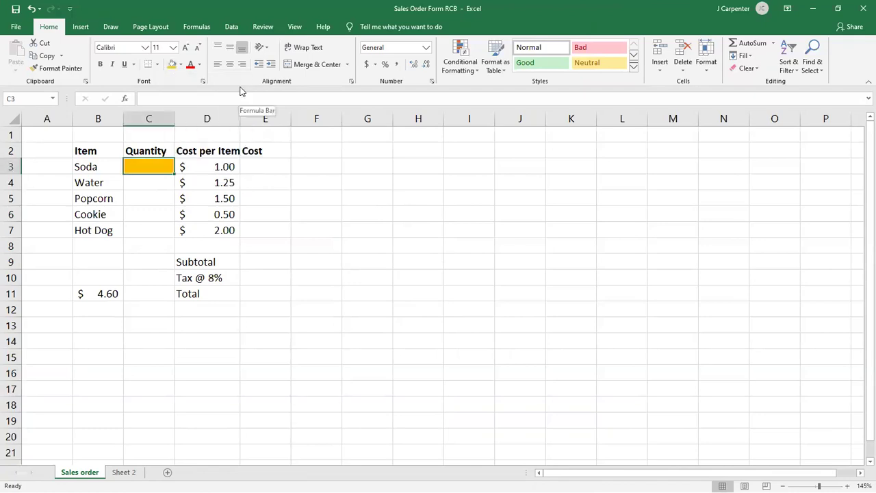
click(182, 64)
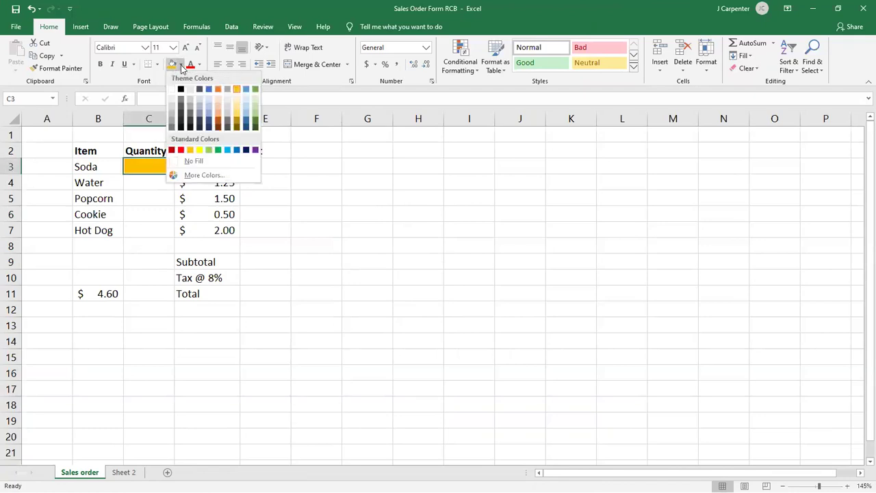
click(181, 67)
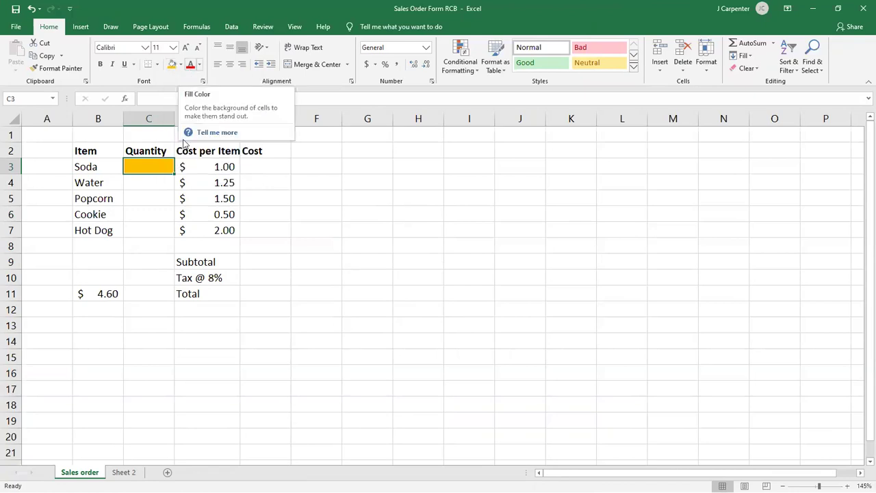
Fill the Quantity cells C3:C7 with the gold theme color.
click(157, 180)
click(146, 171)
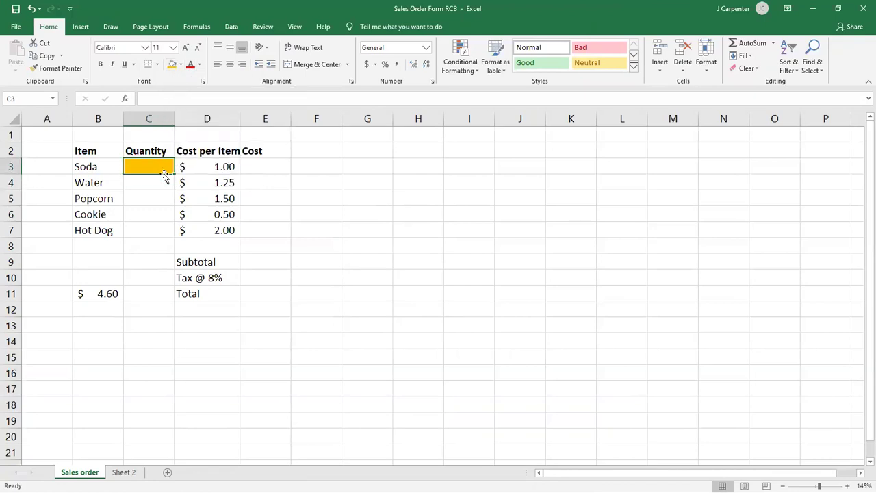
shift+click(149, 227)
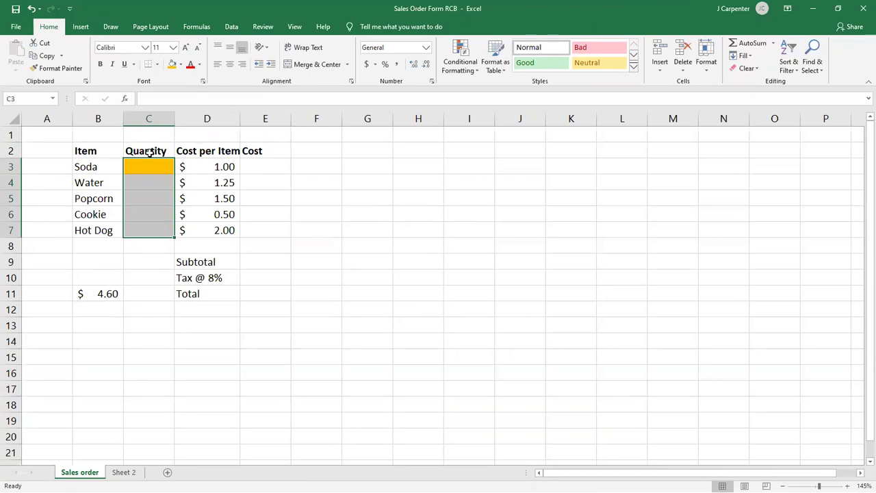
click(191, 170)
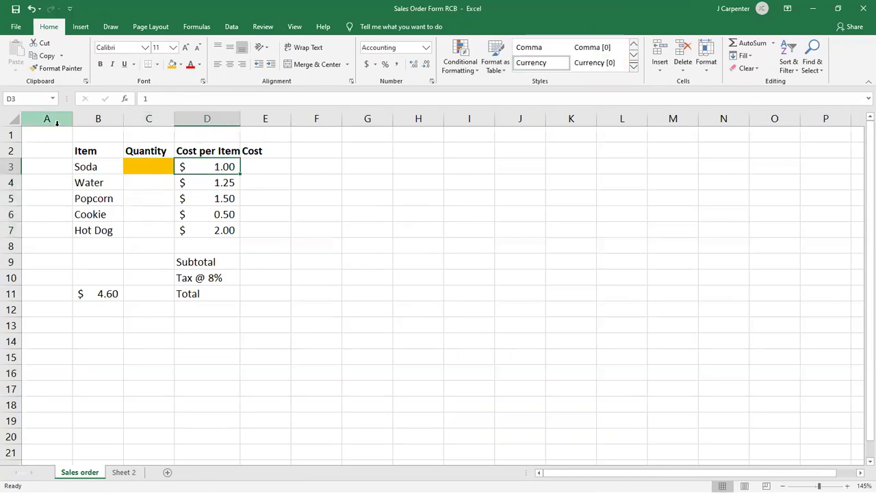
drag(134, 168, 140, 233)
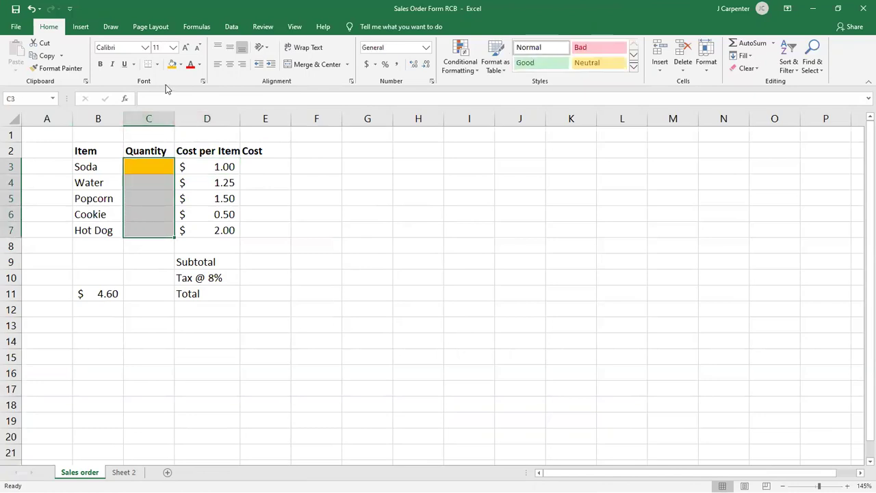
click(182, 65)
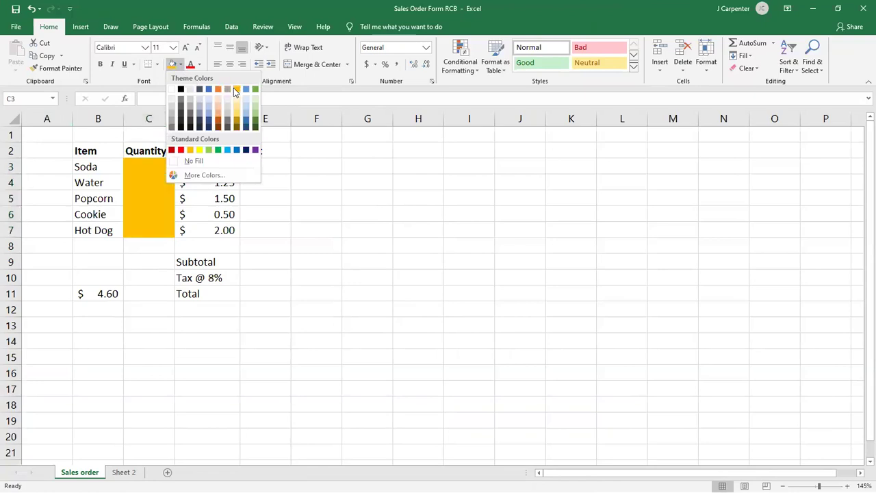
click(237, 89)
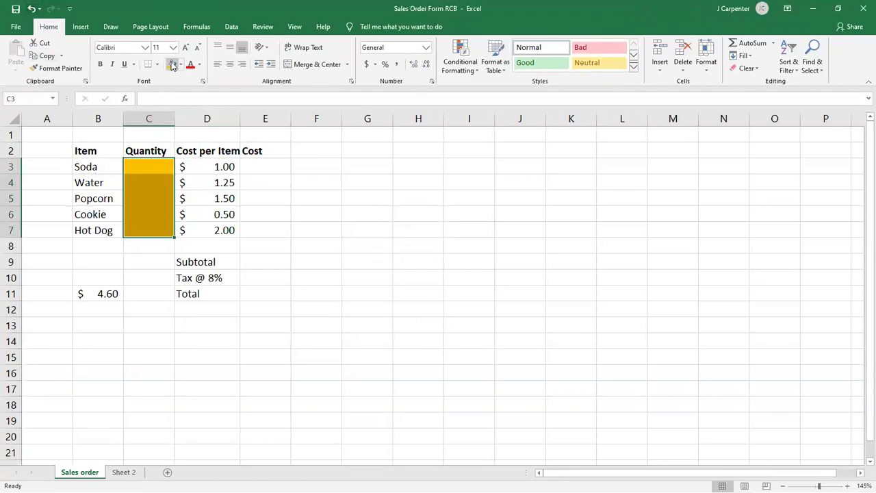
Apply the same gold fill to the empty ranges G5:J12 and J6:L12.
drag(358, 201, 520, 309)
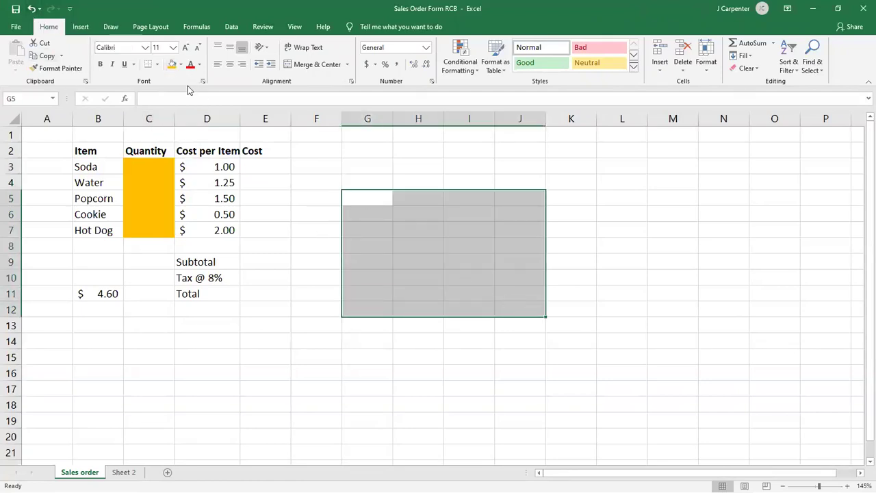
click(172, 65)
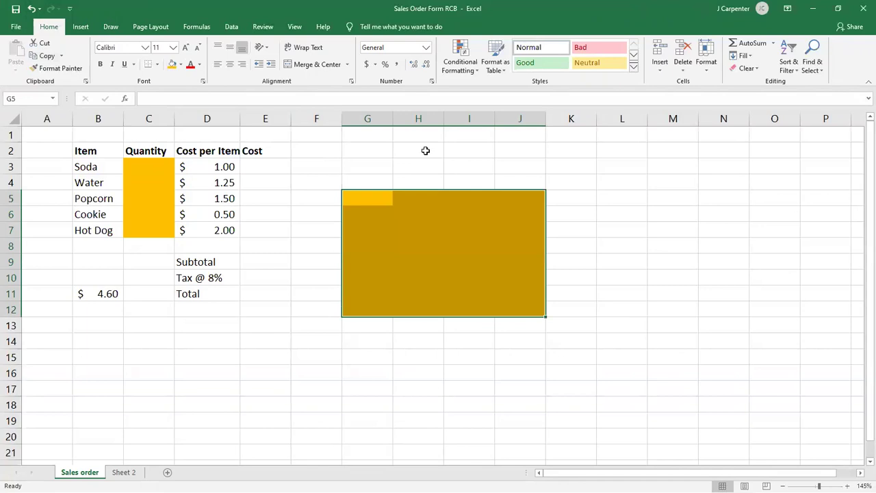
click(266, 323)
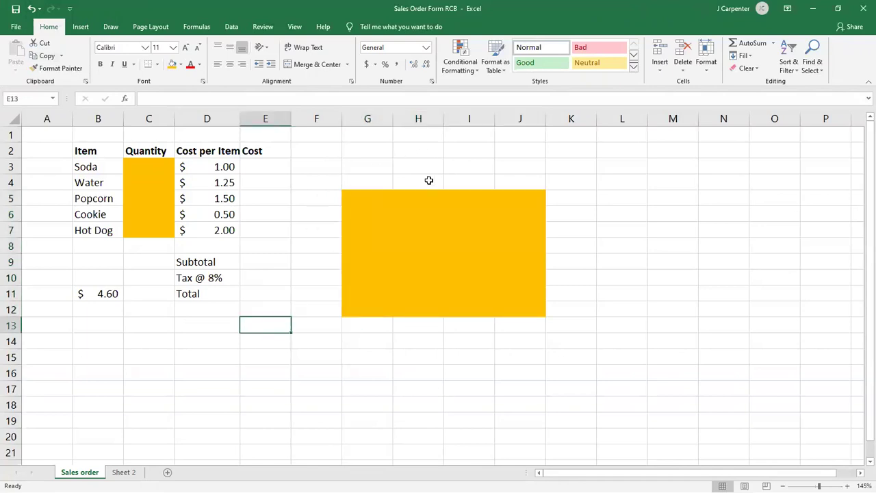
drag(622, 214, 520, 309)
click(172, 65)
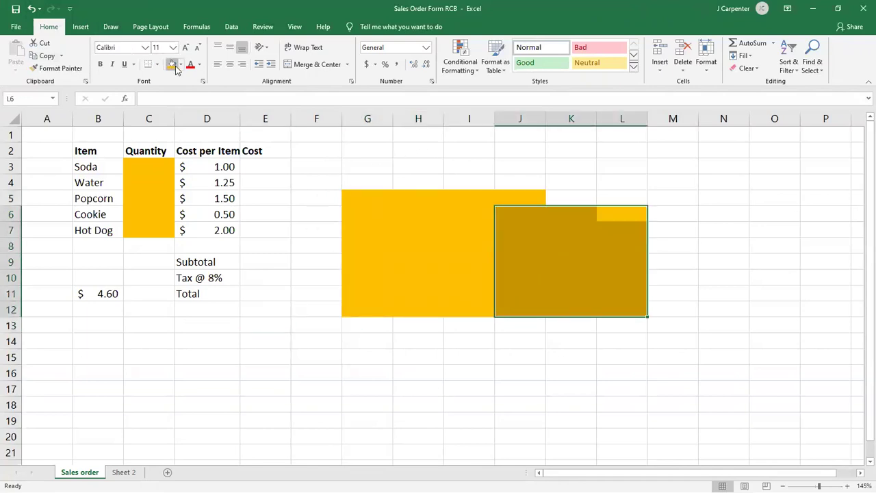
click(232, 228)
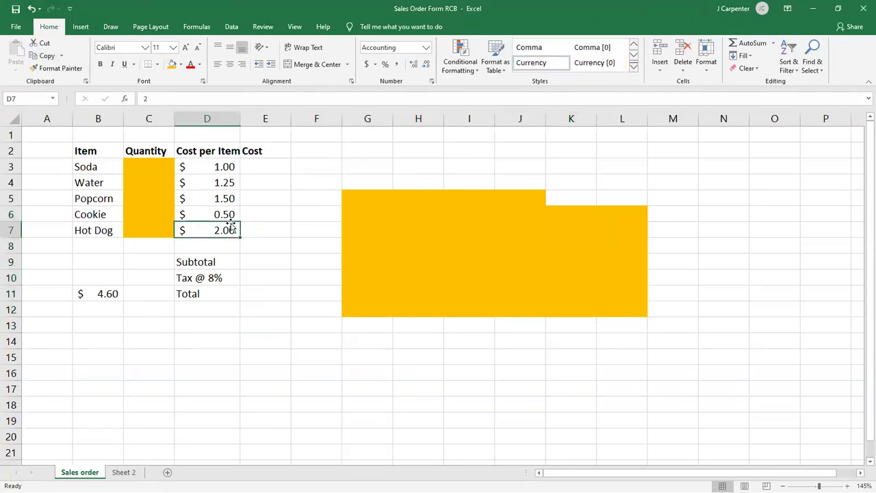
Fill the range C1:F13 with the same gold color.
drag(295, 133, 127, 326)
click(172, 65)
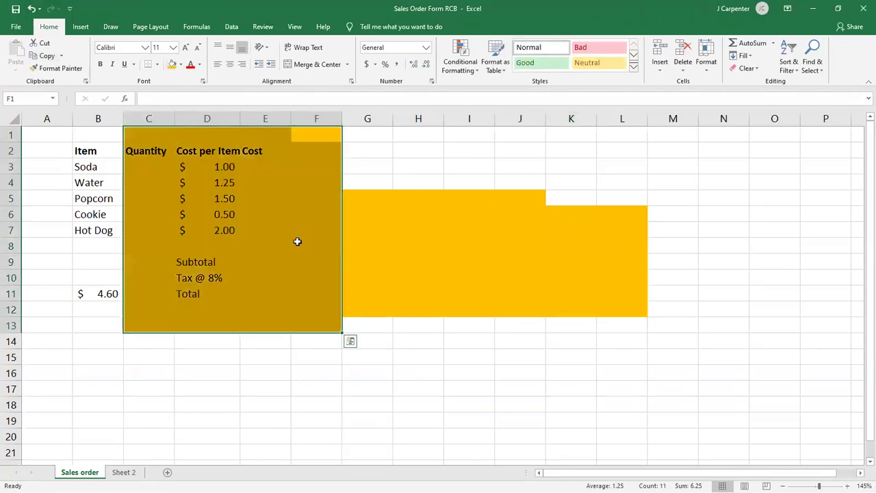
click(463, 185)
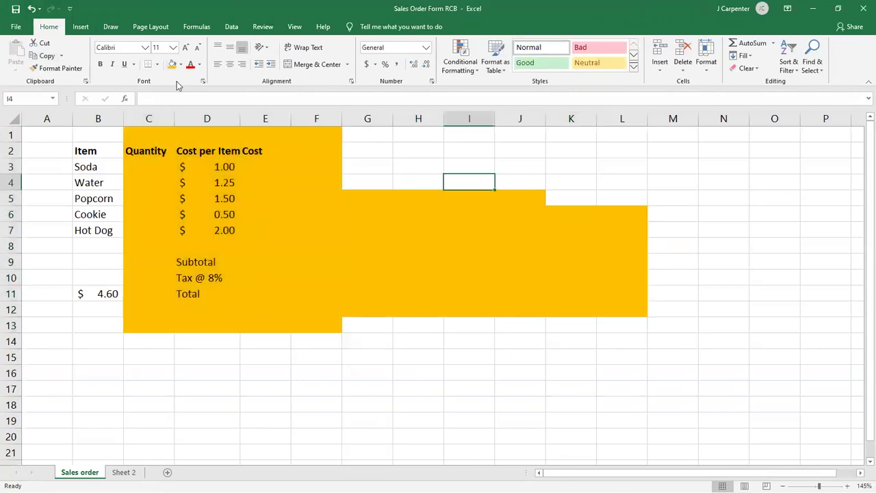
Undo the extra gold fills so that only the Quantity cells C3:C7 keep the gold color.
click(32, 9)
click(31, 9)
click(31, 9)
click(32, 9)
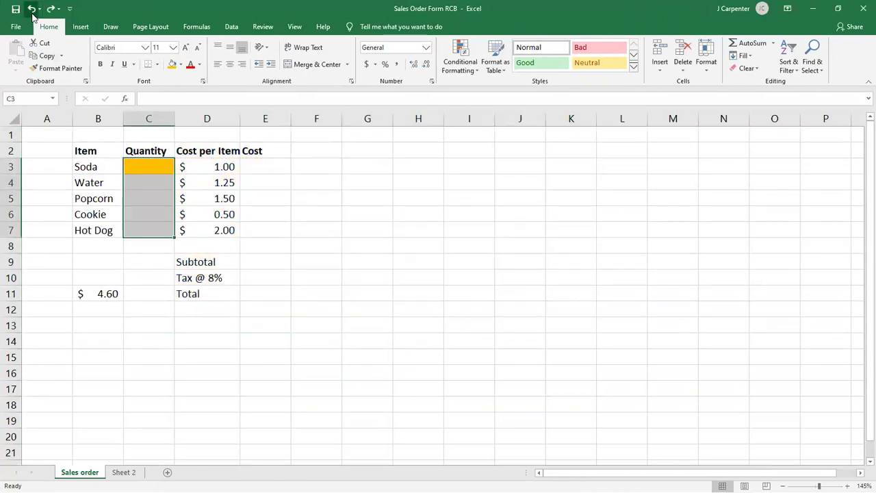
click(32, 13)
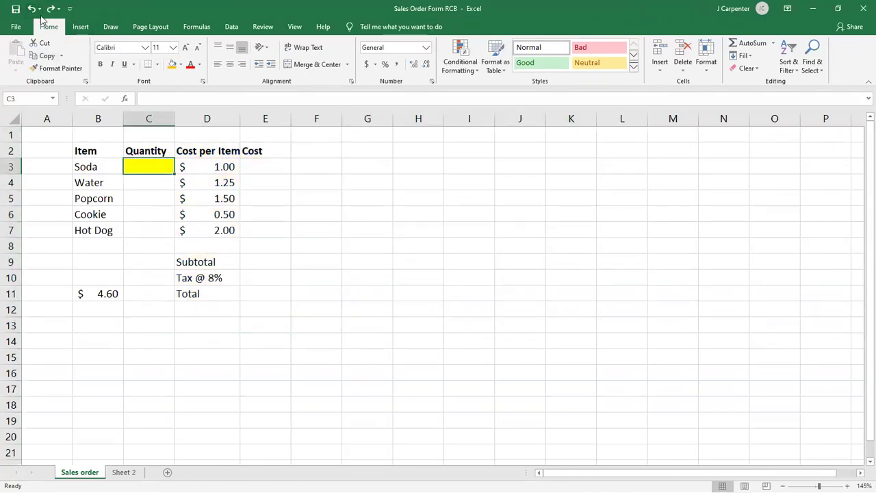
click(51, 9)
Check the Cost column shading in the eText's Figure 0.4 and fill cells E3:E7 with the green theme color.
click(252, 200)
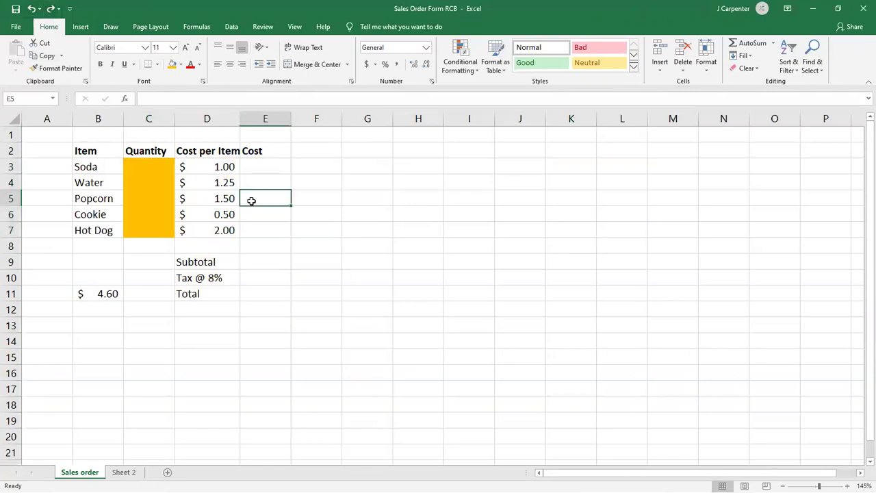
drag(258, 167, 263, 225)
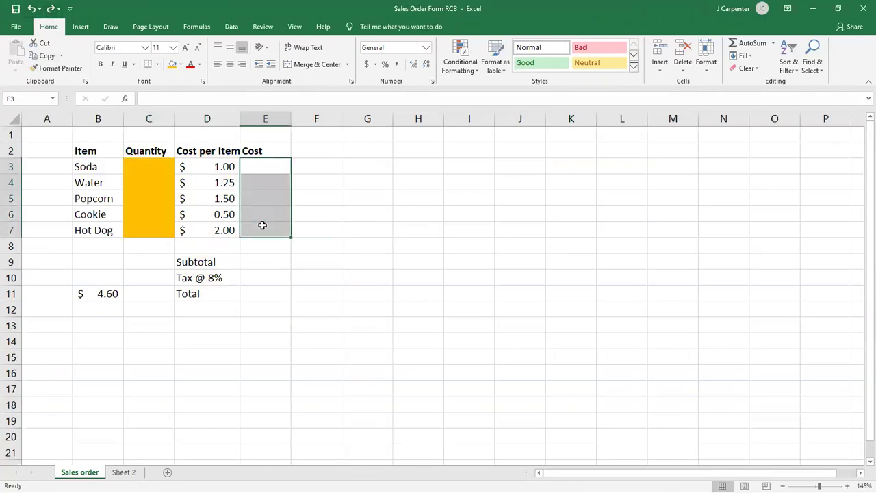
click(812, 9)
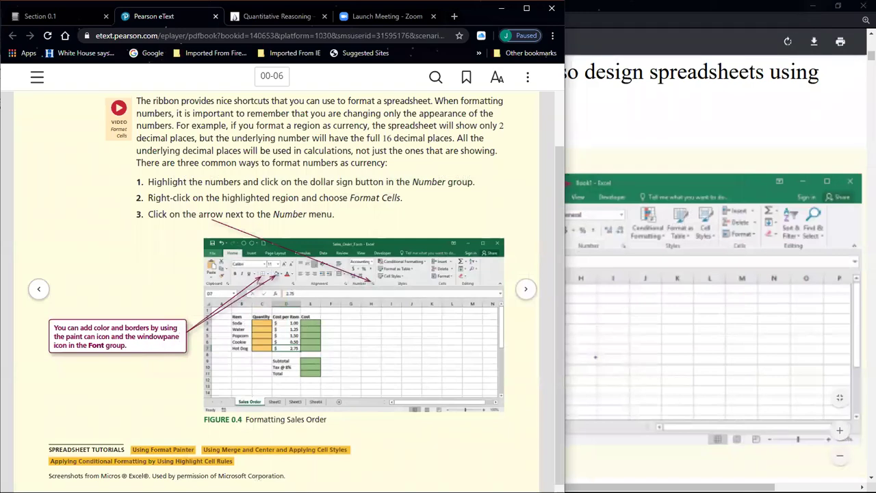
click(10, 484)
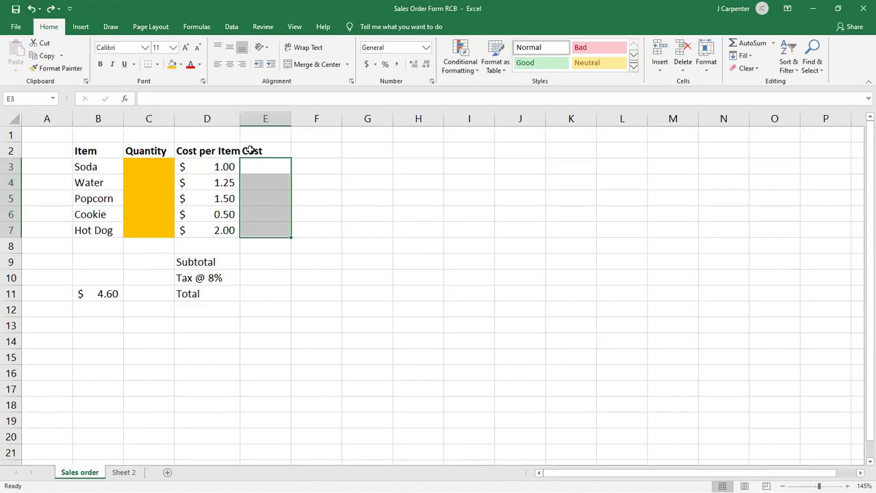
drag(272, 170, 284, 295)
click(267, 247)
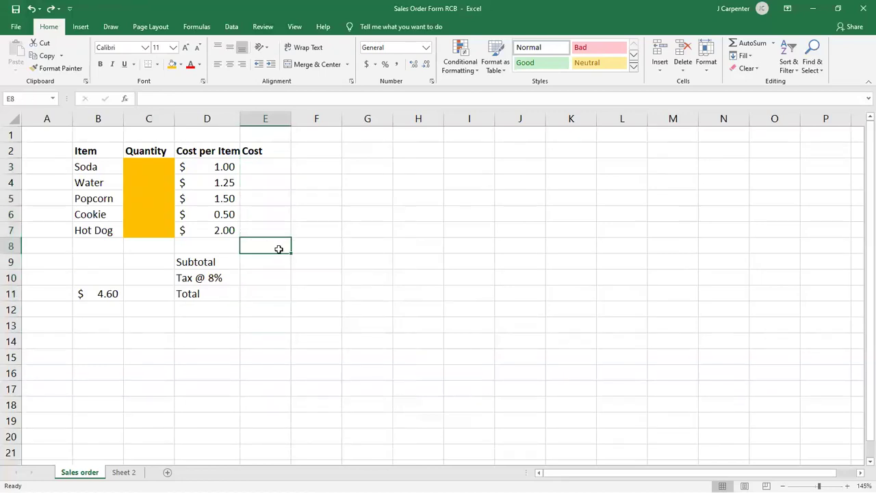
drag(266, 172, 258, 227)
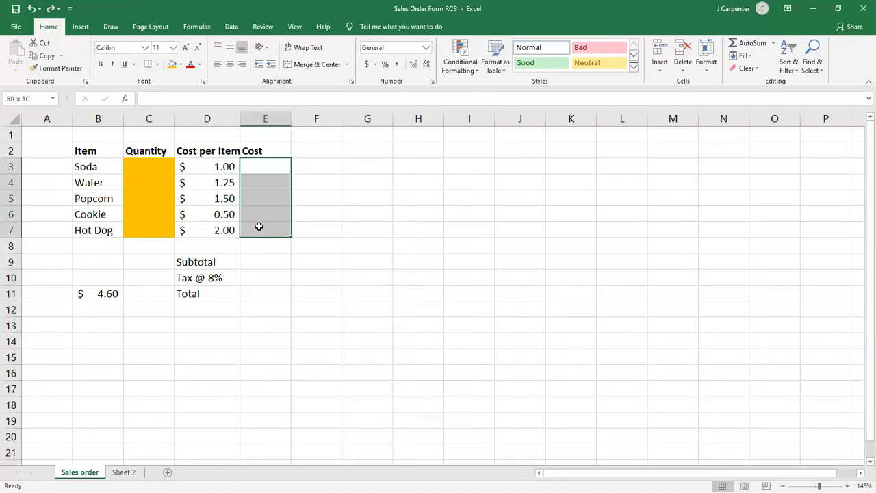
click(180, 65)
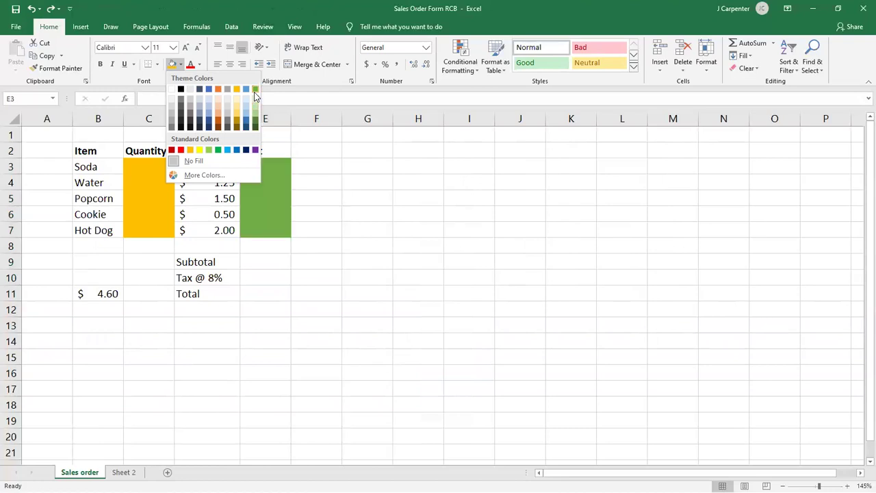
click(255, 89)
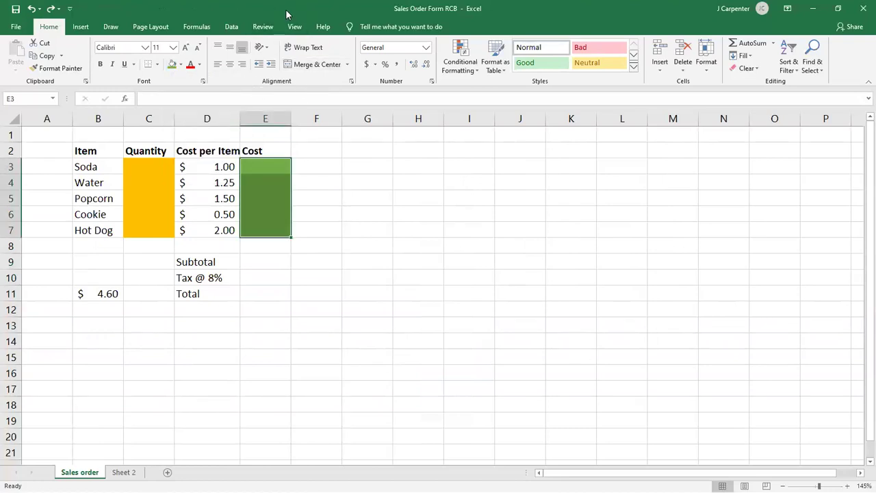
Fill the Subtotal, Tax and Total cells E9:E11 with the same green.
drag(264, 265, 264, 291)
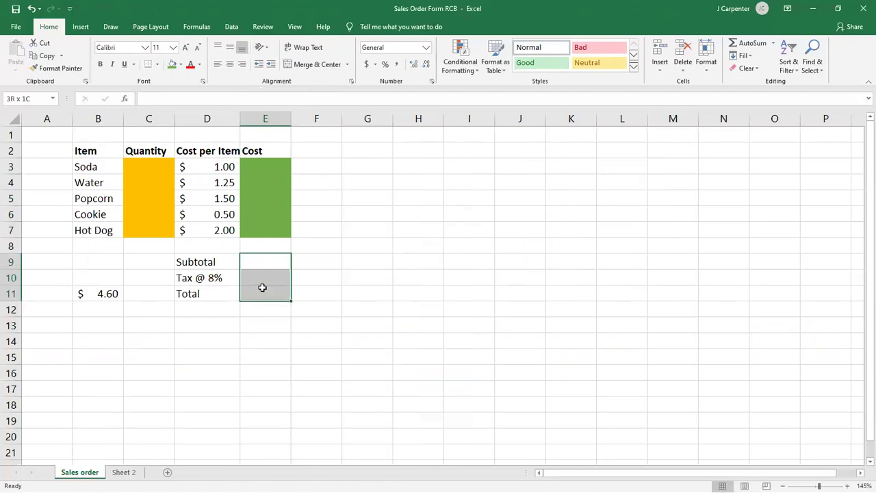
click(172, 65)
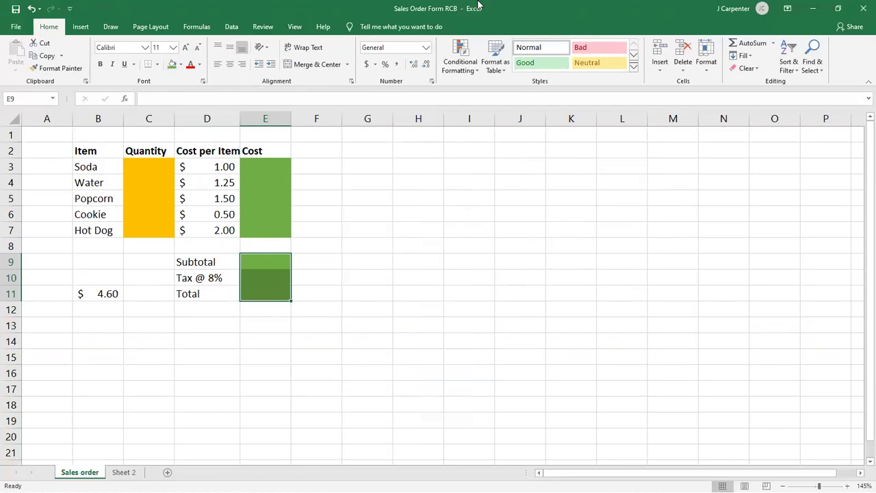
click(465, 370)
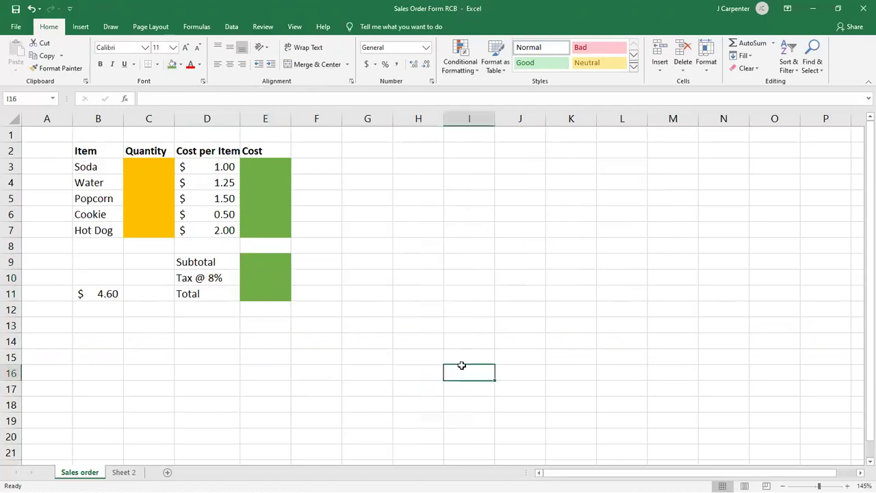
Delete the stray currency value in cell B11.
click(101, 291)
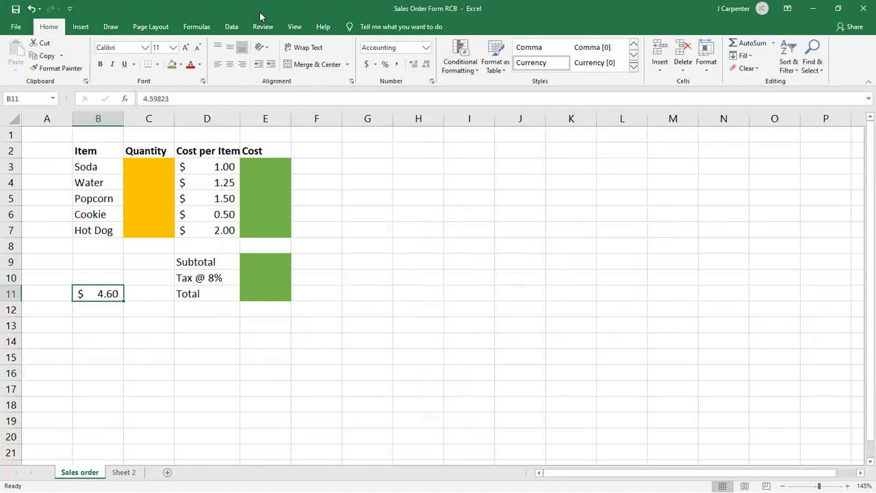
key(Delete)
click(364, 220)
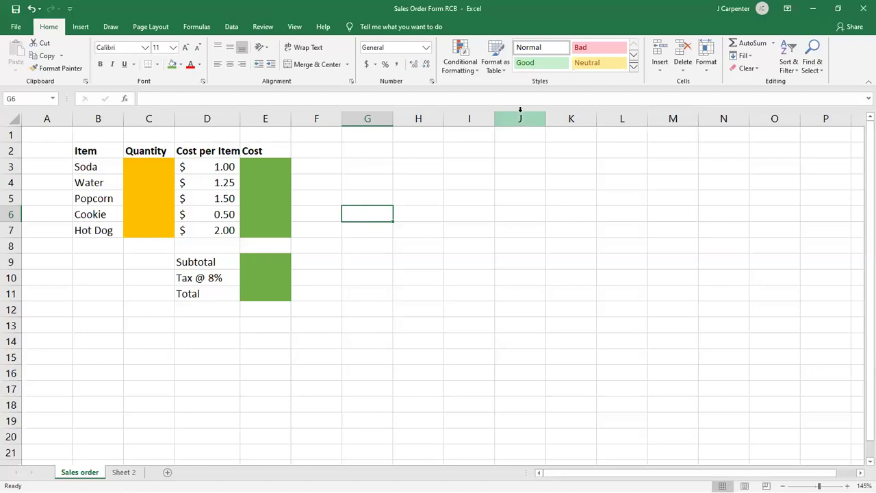
Show the workbook beside the eText and compare the borders in Figure 0.4 with the Quantity cells C3 to C7.
double_click(515, 8)
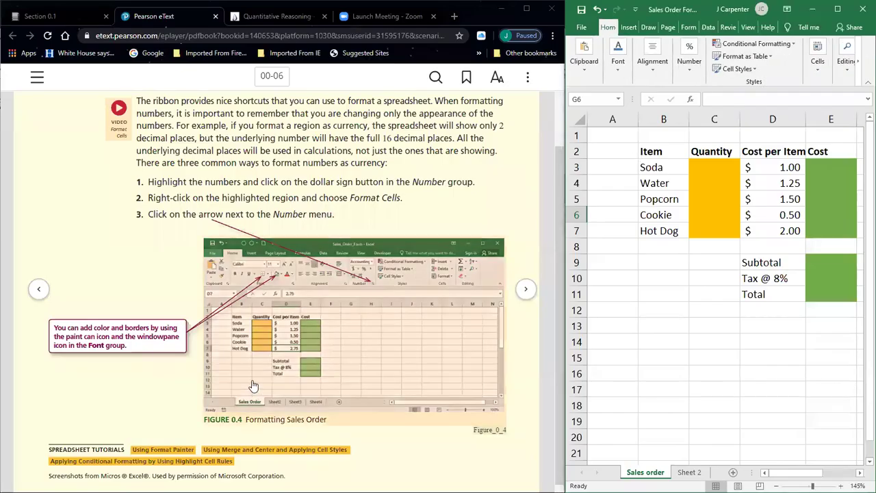
ctrl+scroll(315, 335, up, 3)
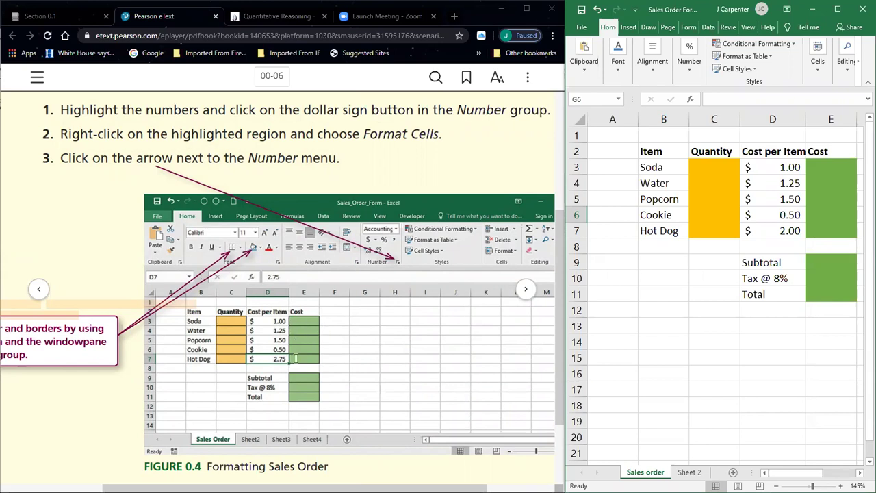
click(706, 169)
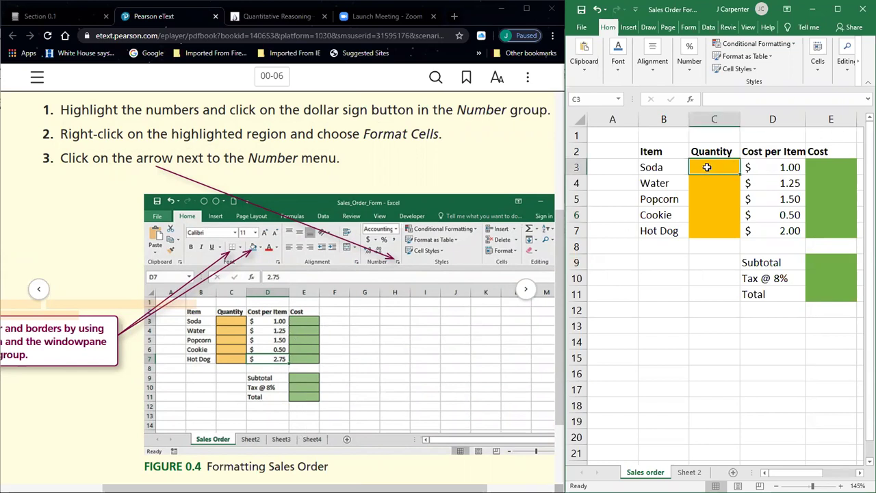
click(705, 183)
key(Down)
key(Down)
key(Down)
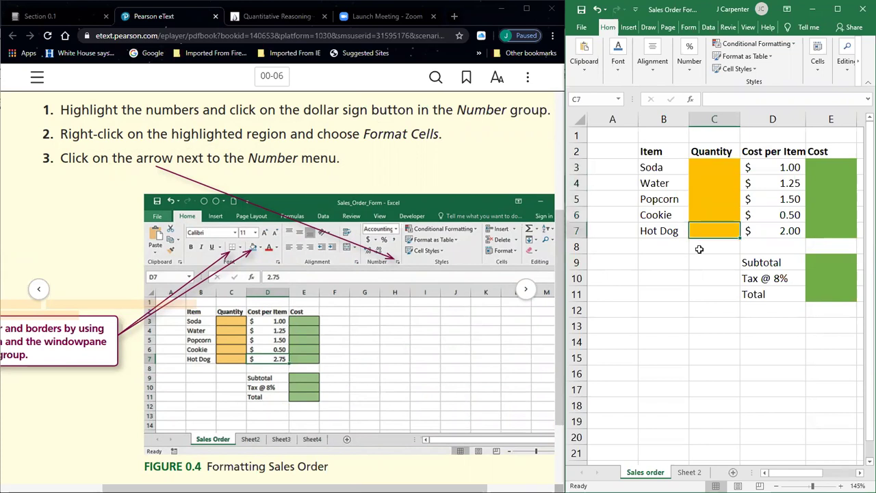
Maximize the workbook, apply All Borders to cell C7, and compare it with the unbordered Quantity cells.
click(837, 9)
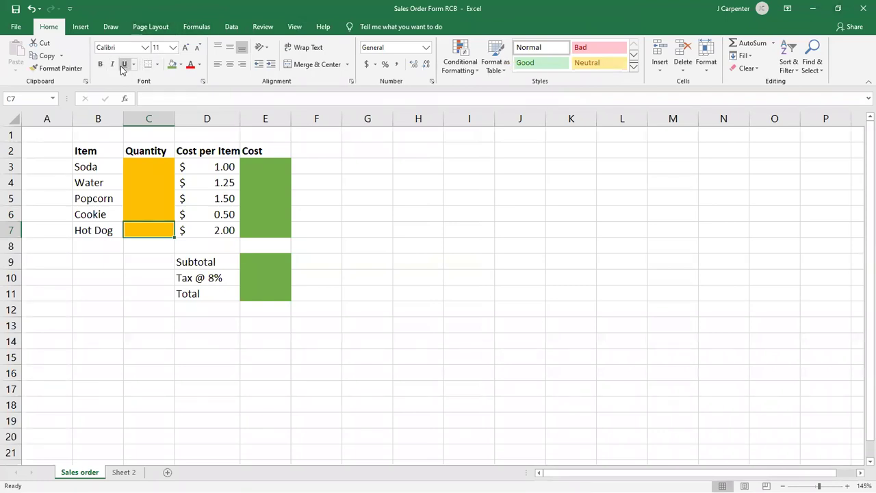
click(156, 65)
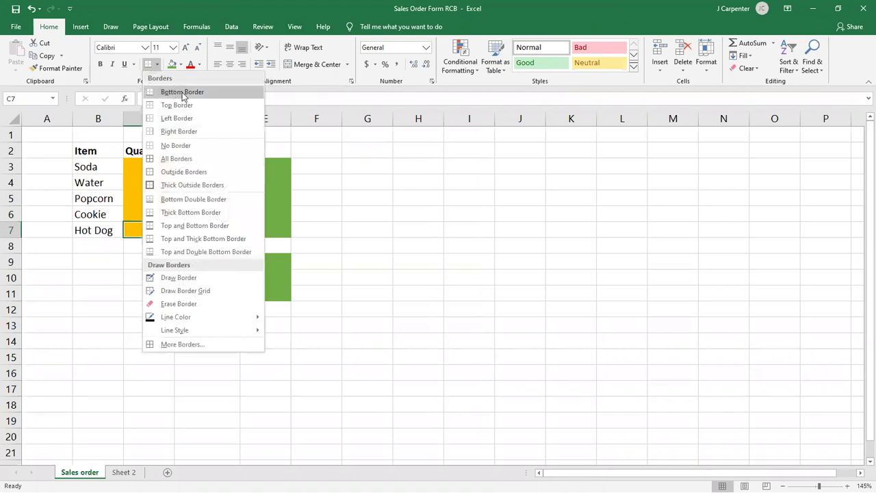
click(201, 158)
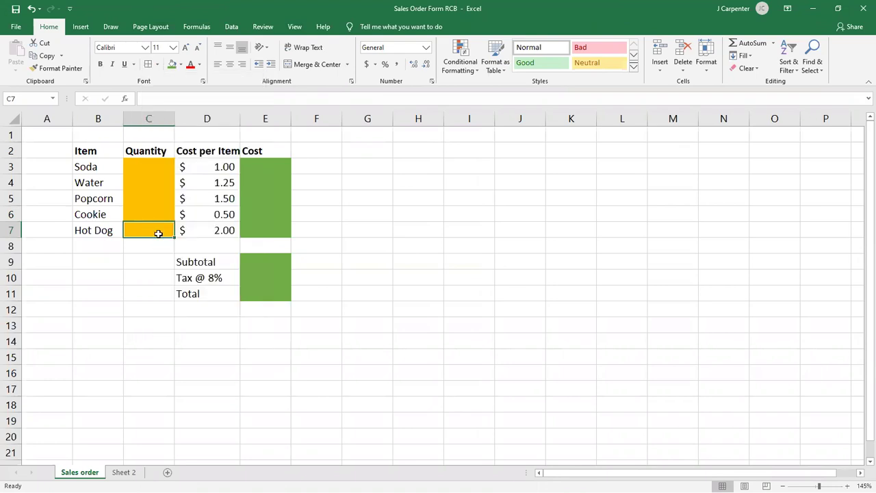
click(135, 259)
click(136, 229)
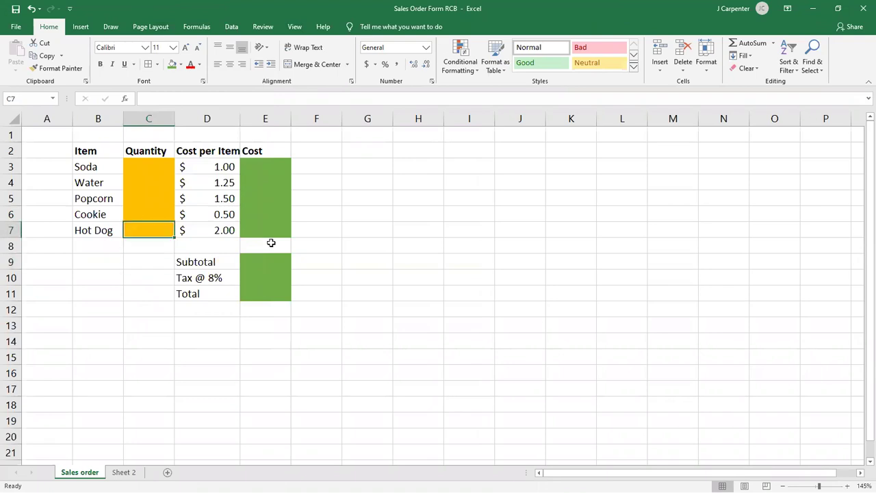
click(376, 231)
click(146, 198)
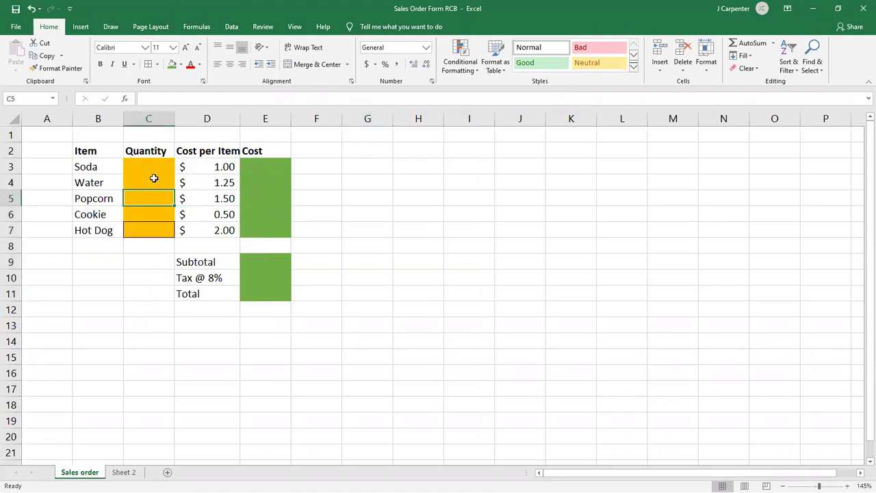
click(316, 198)
Apply All Borders to the Quantity cells C3:C7.
click(162, 168)
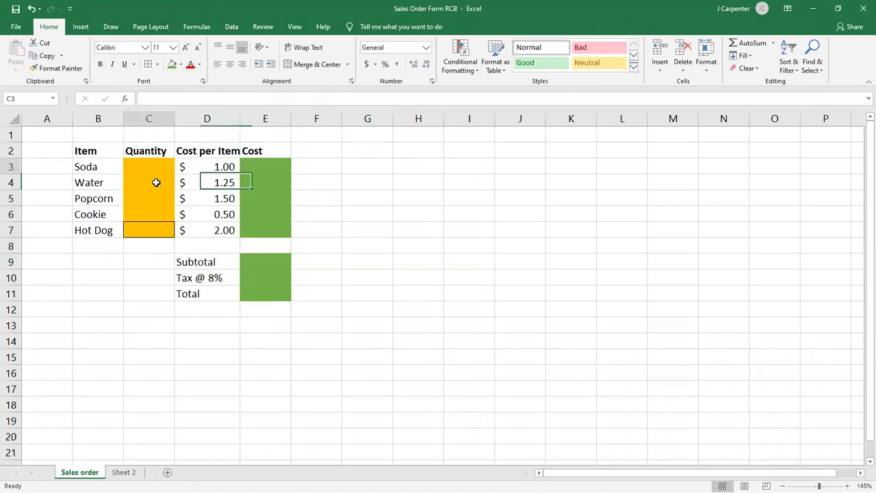
drag(156, 182, 151, 233)
click(147, 64)
click(159, 64)
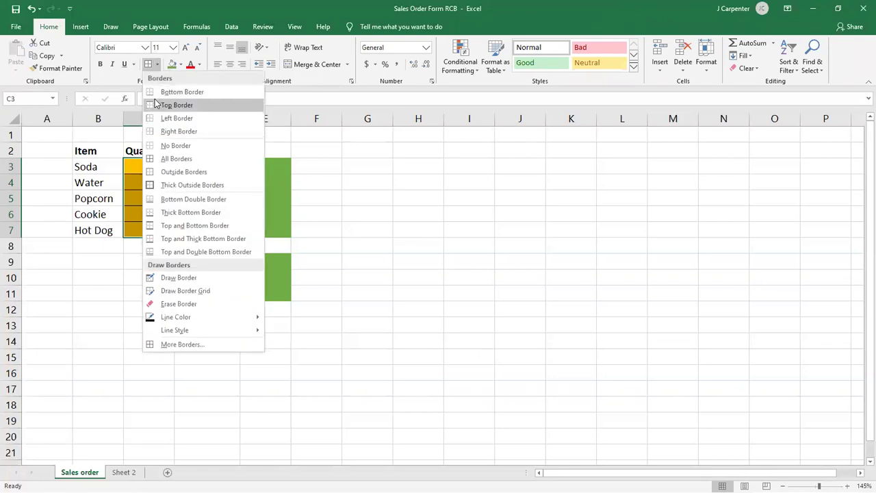
click(168, 159)
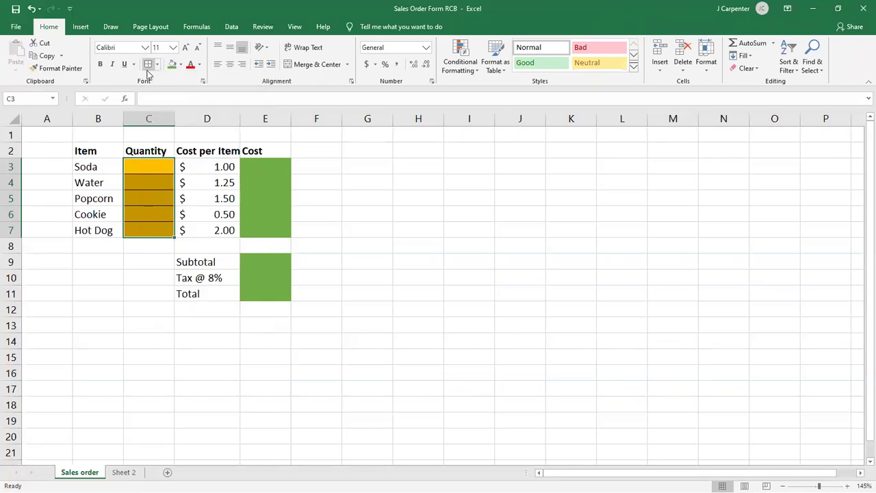
Apply the same borders to the Cost cells E3:E7 and the totals cells E9:E11.
click(268, 184)
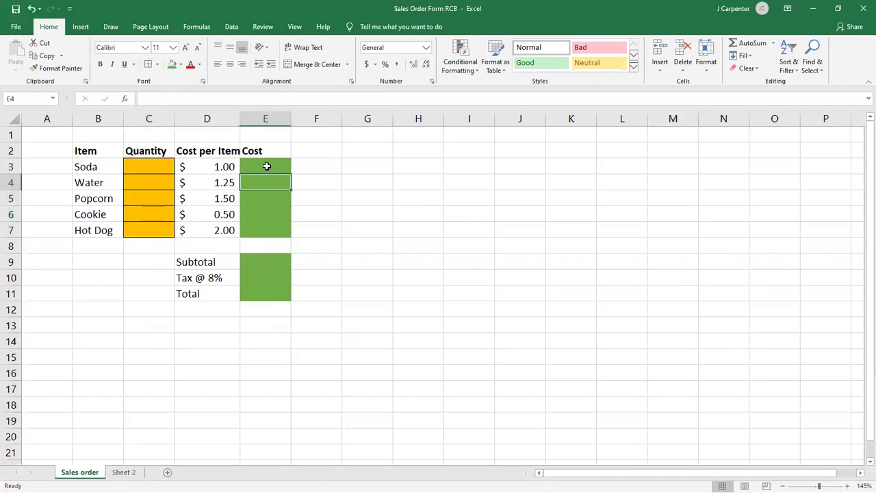
drag(266, 167, 260, 230)
click(147, 63)
drag(258, 255, 258, 293)
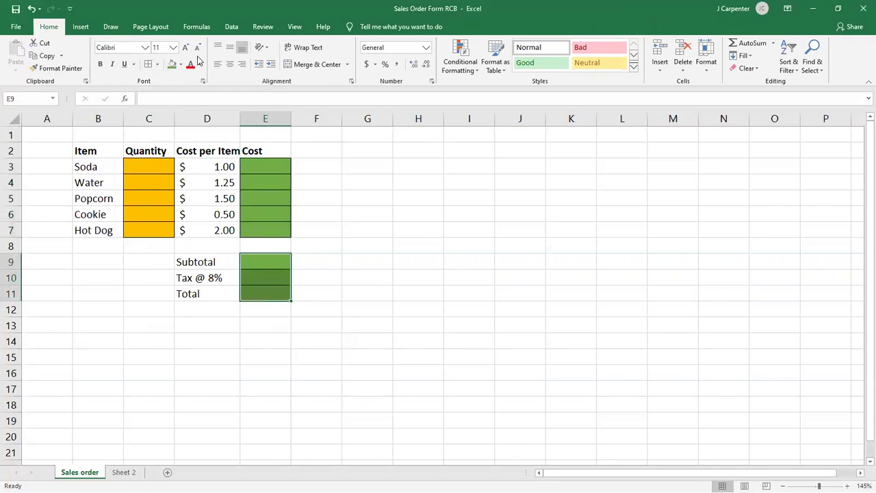
Undo the borders on the totals, Cost and Quantity ranges, keeping the one on C7.
click(32, 9)
click(32, 9)
click(32, 9)
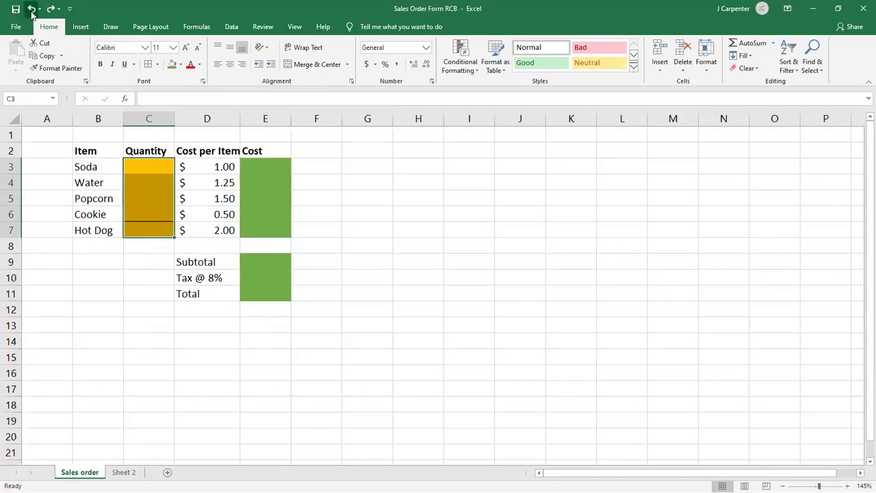
Reapply All Borders to the Quantity cells C3:C7.
click(141, 292)
drag(141, 164, 144, 233)
click(156, 63)
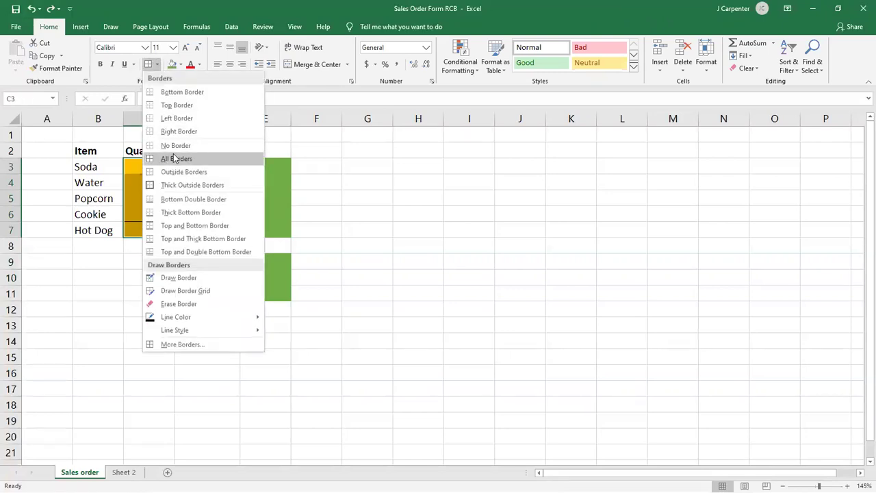
click(168, 158)
Apply All Borders to the Cost cells E3:E7 and the totals cells E9:E11.
drag(250, 166, 254, 209)
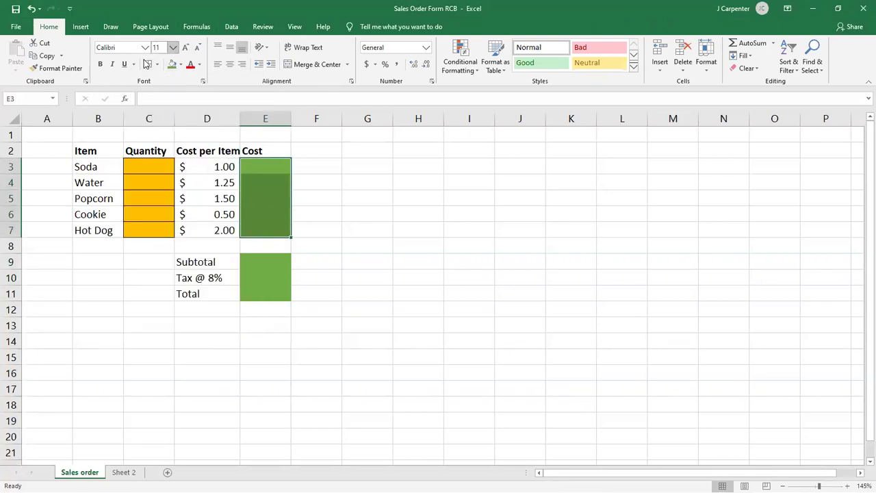
click(156, 63)
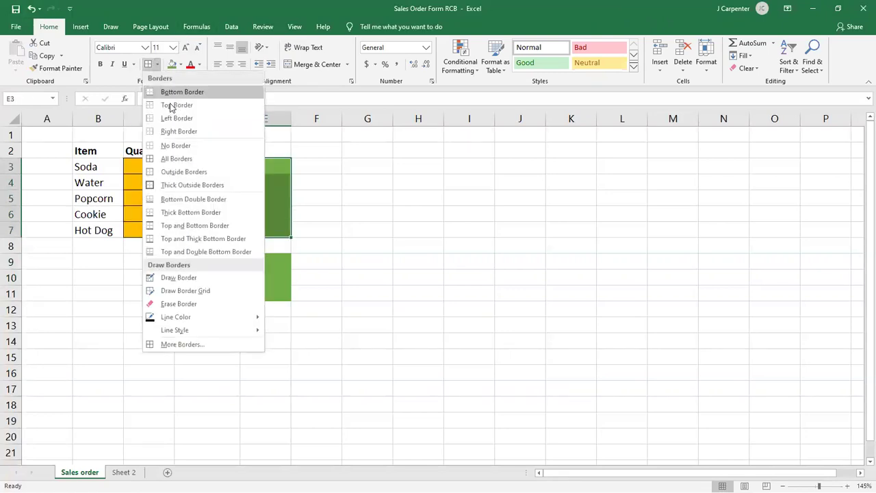
click(168, 158)
drag(256, 259, 255, 302)
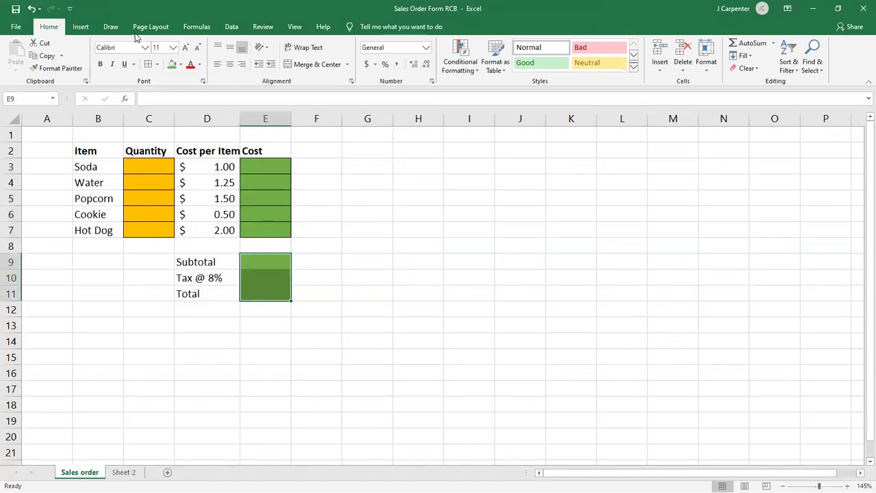
click(148, 64)
click(386, 194)
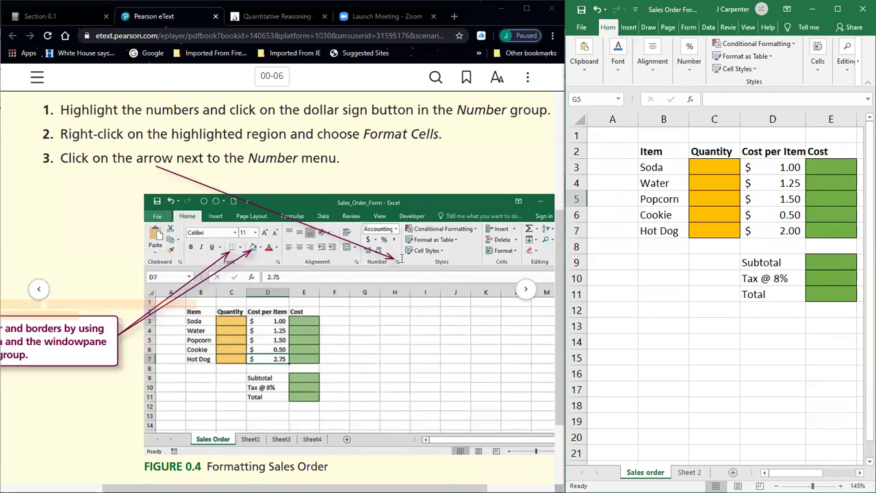
Turn the eText to the Enter Formulas page, select cell E3 in the sheet, and view the eText's definition of cell references.
click(531, 297)
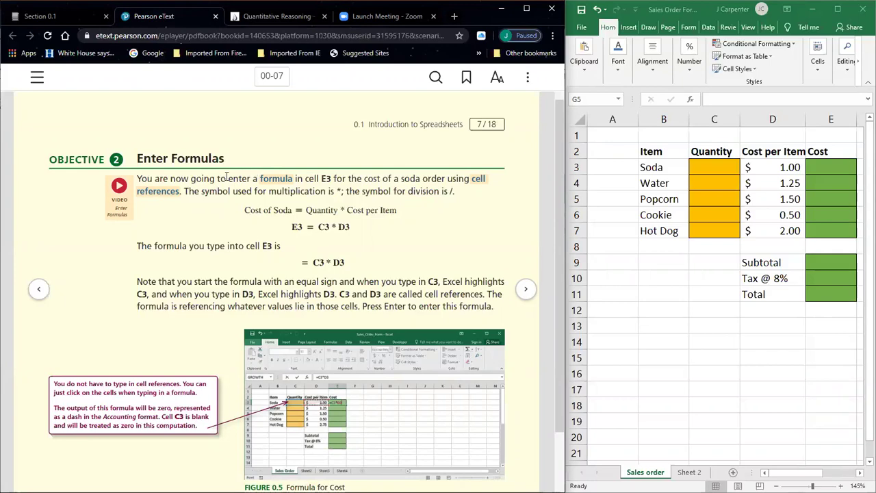
click(824, 171)
click(824, 168)
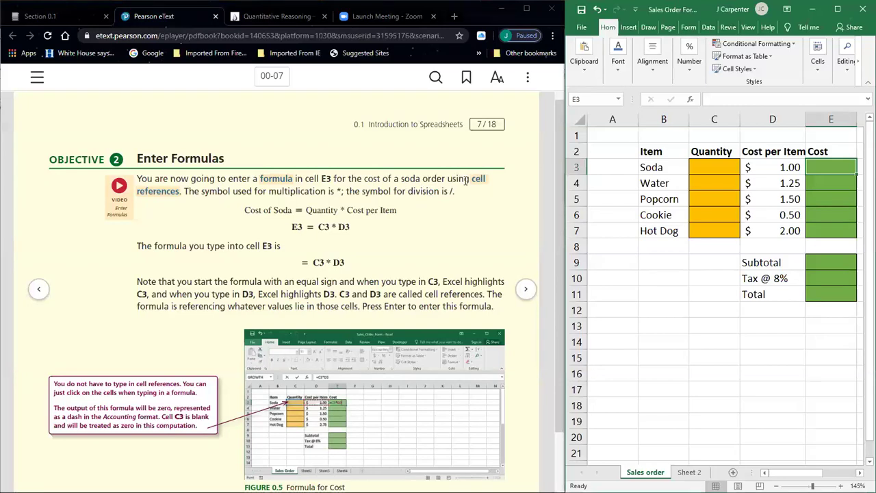
click(171, 194)
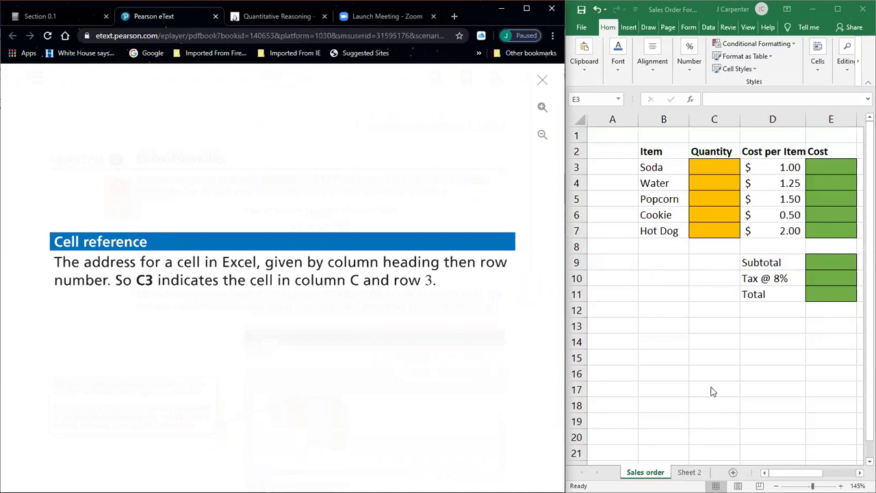
click(542, 80)
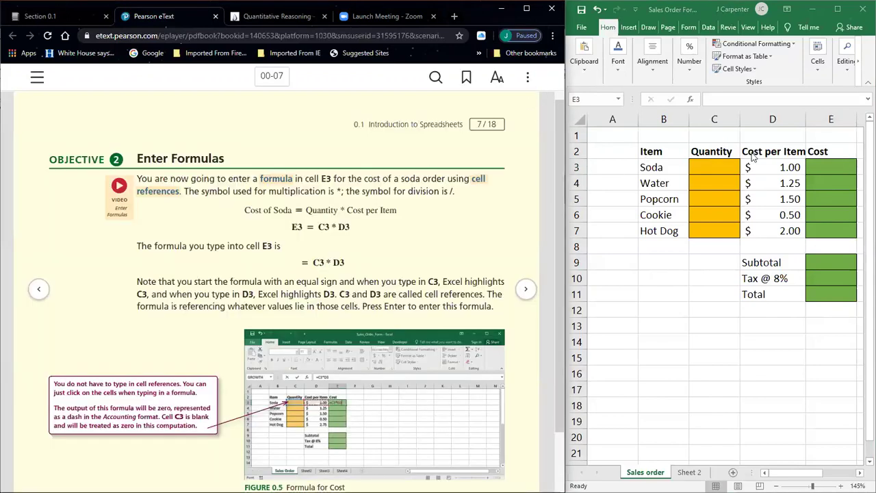
Enter 5 as the Soda quantity in C3 and the plain number 5 as its cost in E3.
click(712, 167)
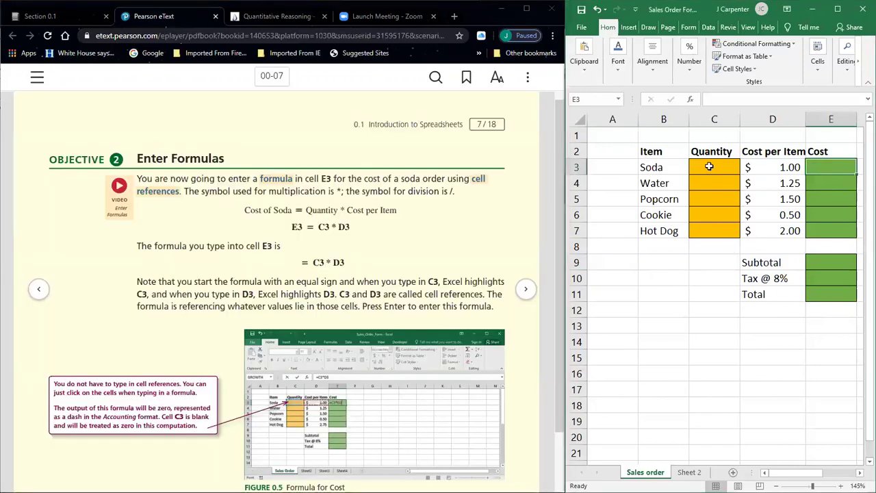
text(5)
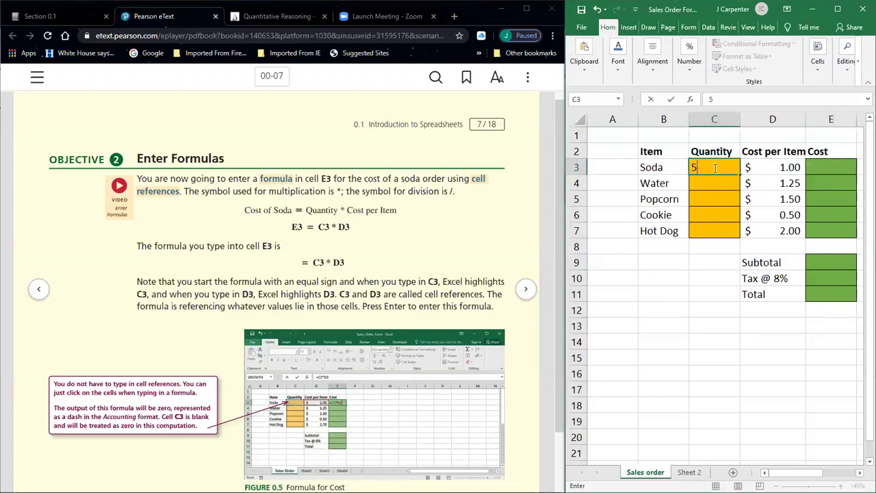
click(824, 166)
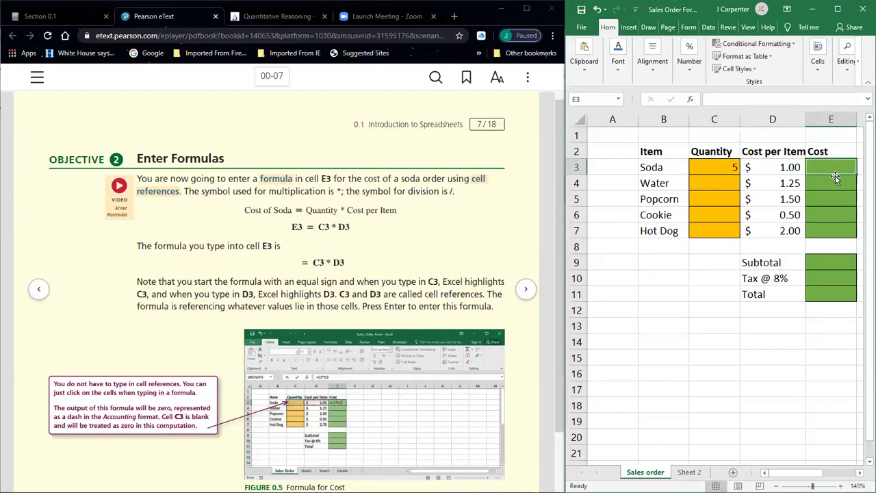
text(5)
click(832, 184)
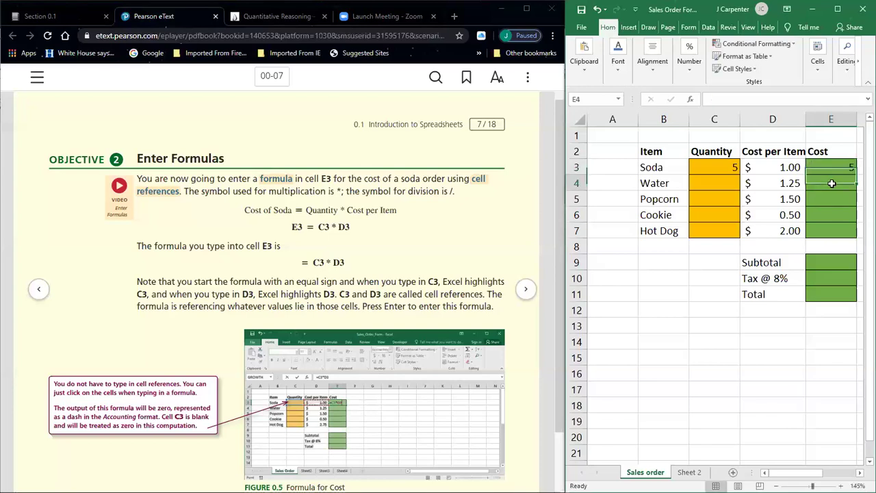
Enter 3 as the Water quantity in C4 and fill in the Water cost in E4 as a plain number.
click(694, 183)
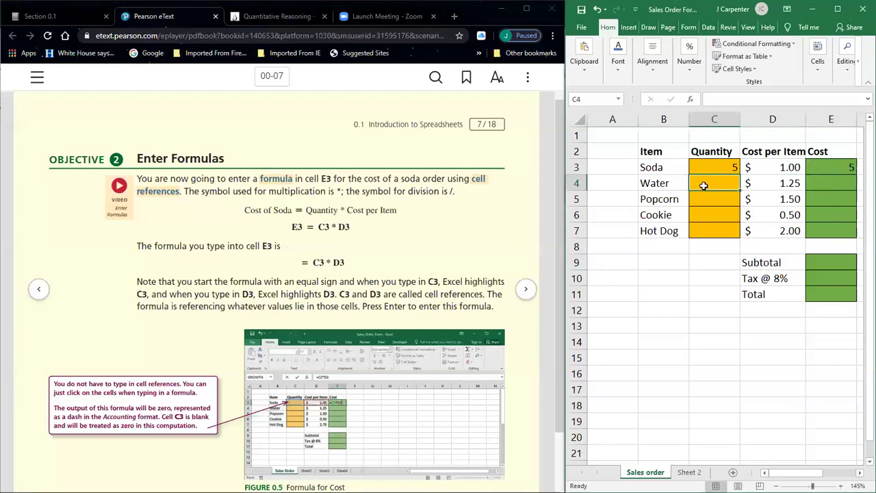
text(3)
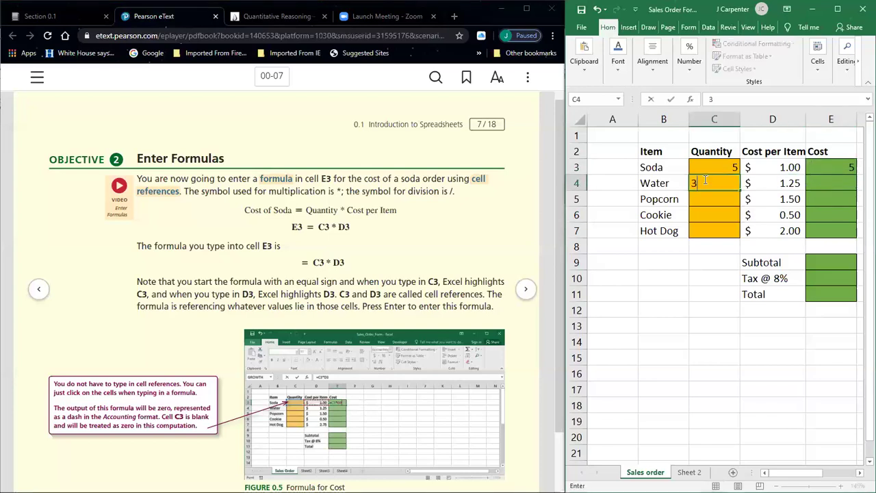
click(828, 183)
text(3)
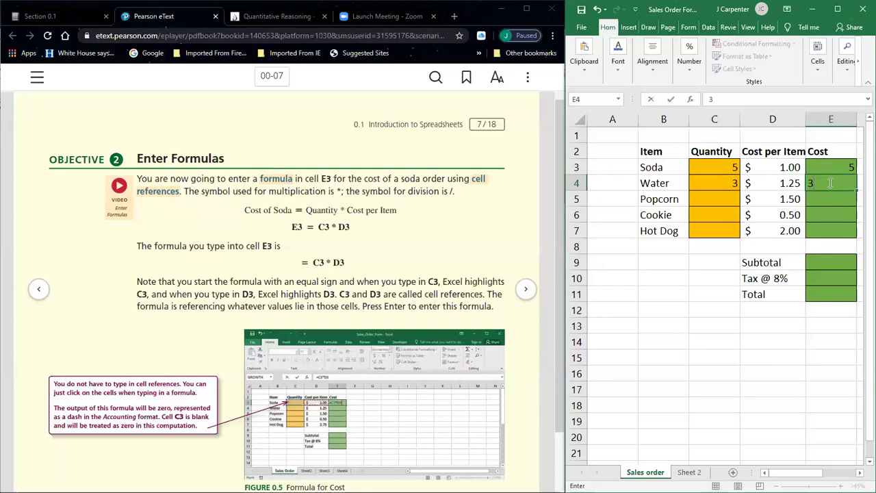
Complete the Water cost in cell E4 as 3.75 and dismiss the iCloud sign-in prompt.
text(.75)
key(Return)
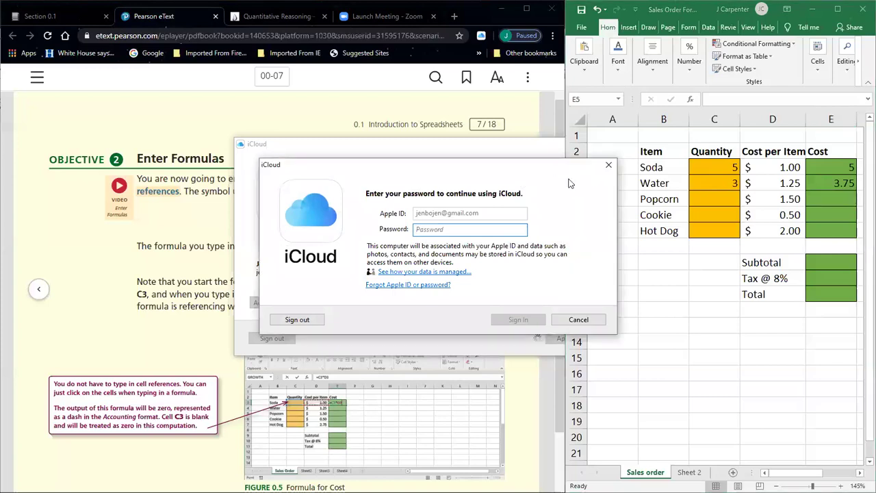
click(607, 149)
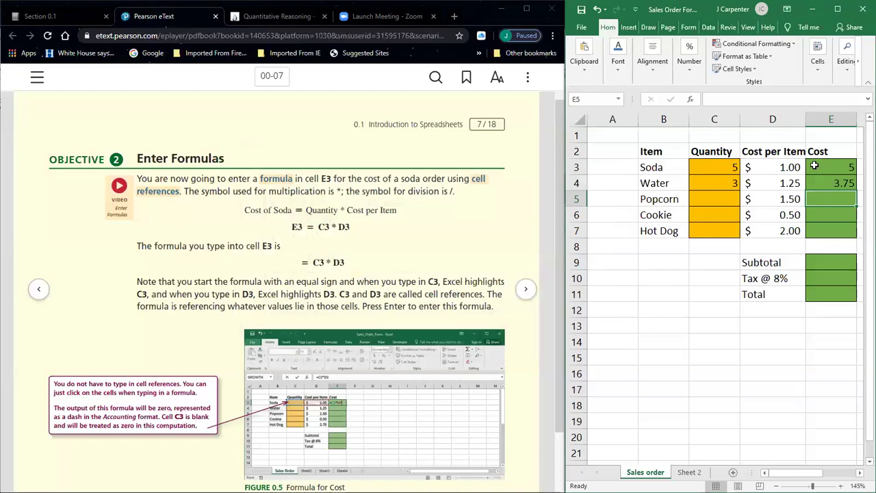
Set the Water quantity in C4 to 7 and the Soda quantity in C3 to 10.
click(718, 183)
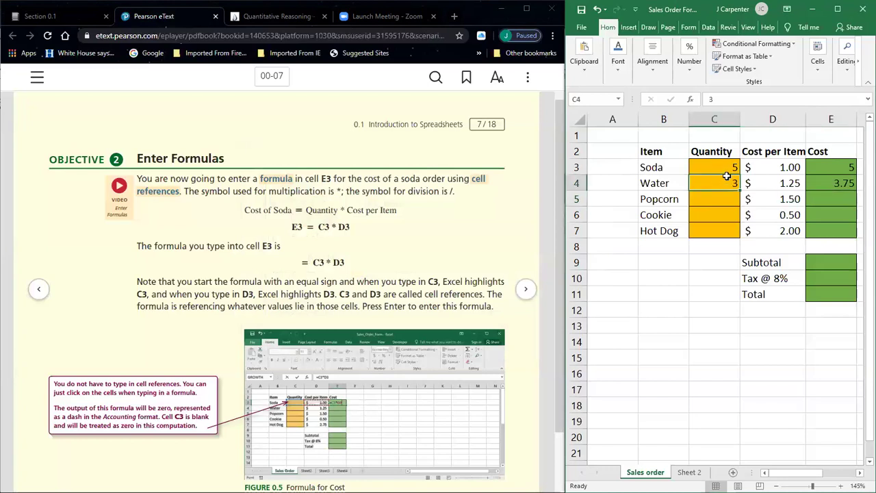
text(7)
click(727, 170)
text(10)
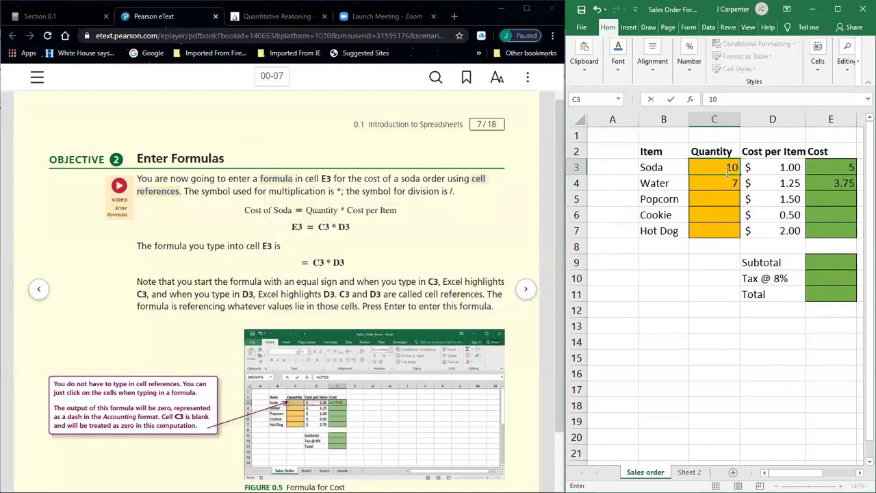
click(840, 171)
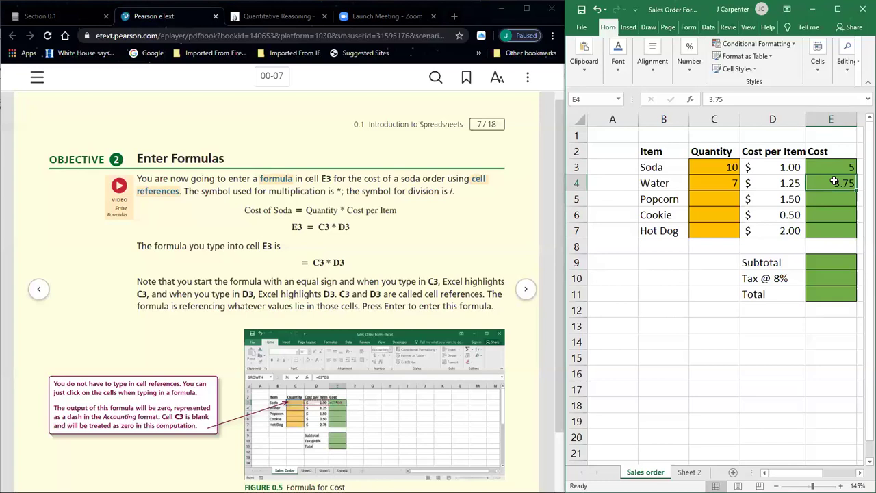
Set the Water quantity in C4 to 10 and the Soda quantity in C3 to 100.
click(724, 180)
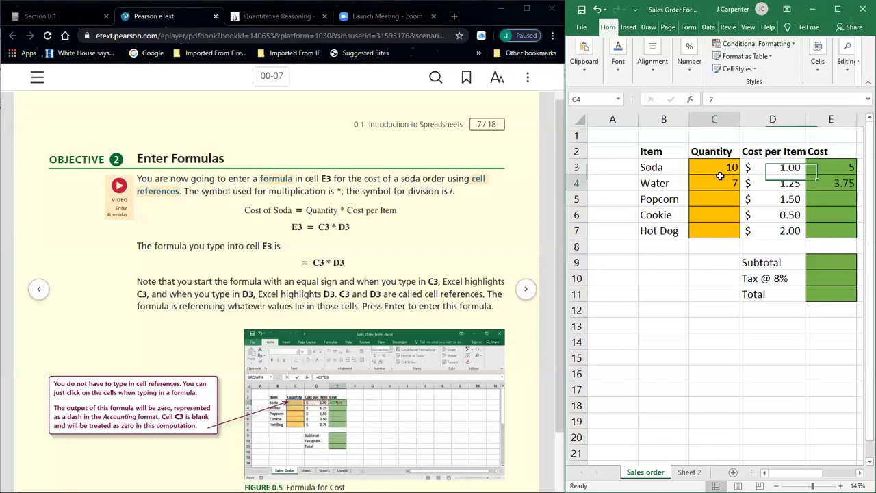
text(10)
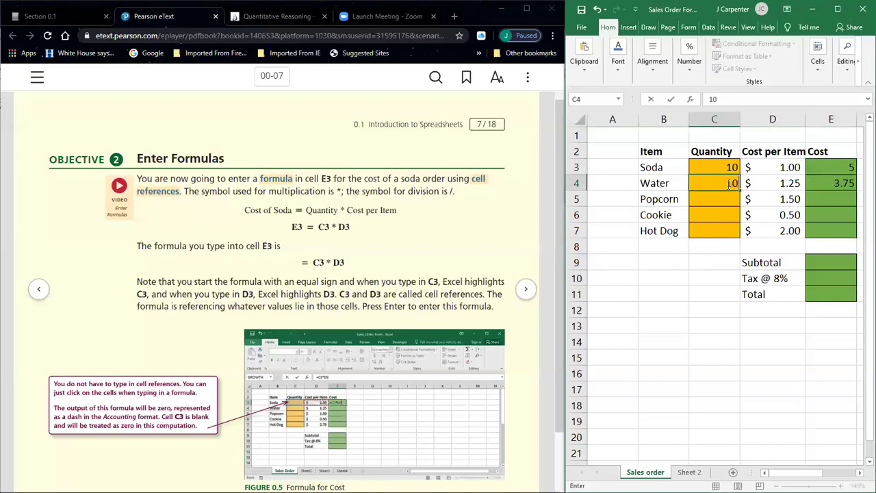
click(834, 185)
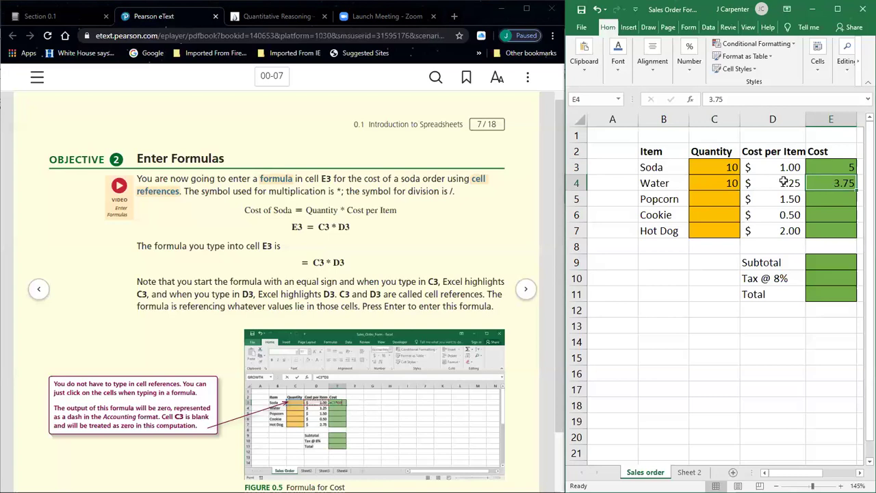
click(735, 168)
text(1)
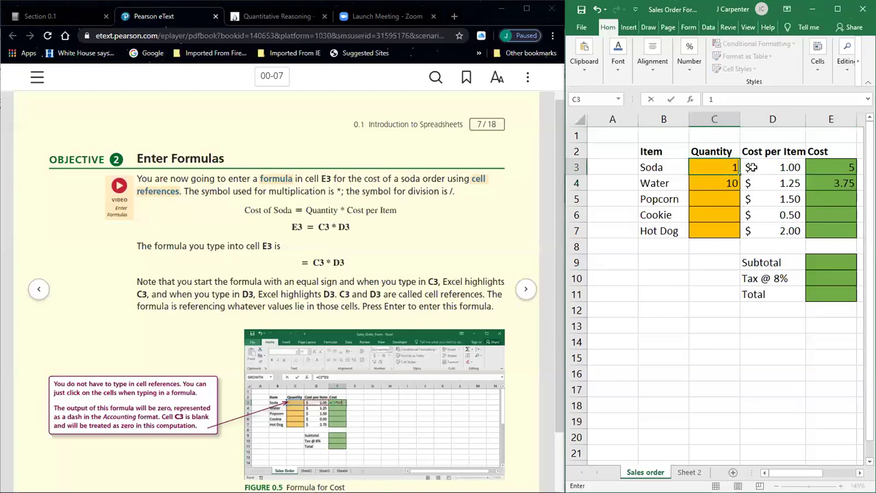
text(00)
click(843, 169)
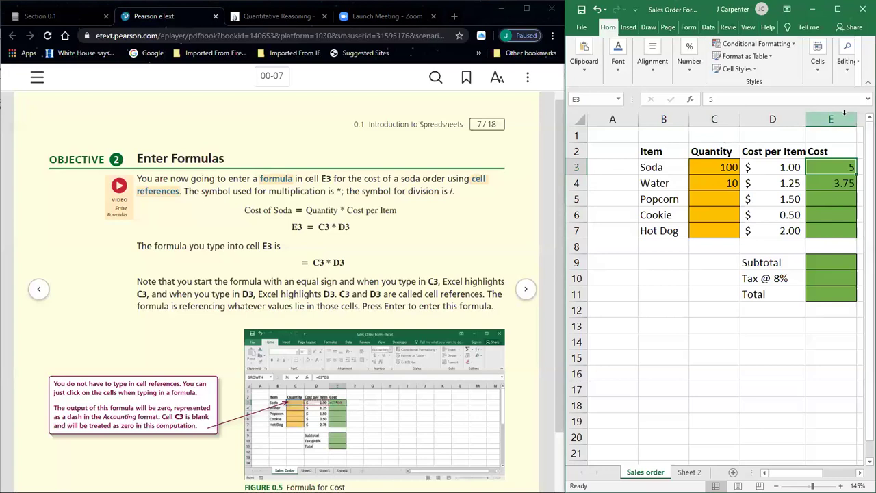
Select the equal sign in the textbook formula and add "Excel formulas start with an equal sign: = blah blah blah" to the Word notes.
click(428, 203)
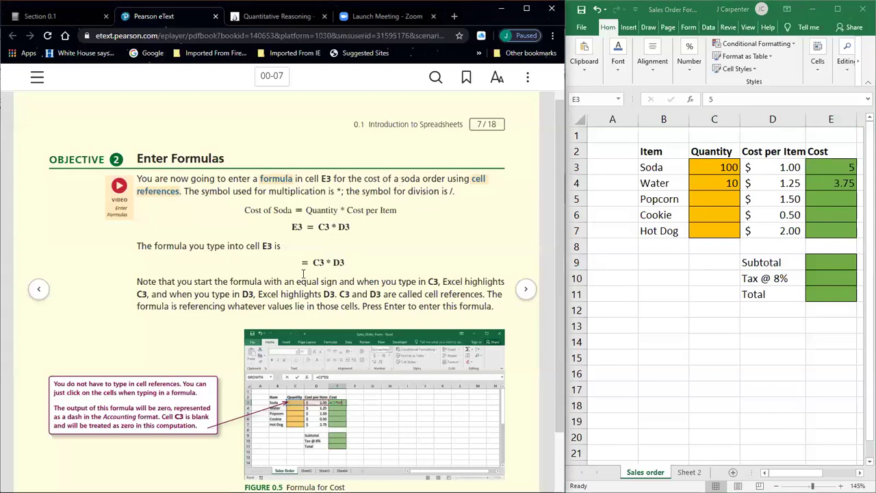
drag(302, 263, 335, 266)
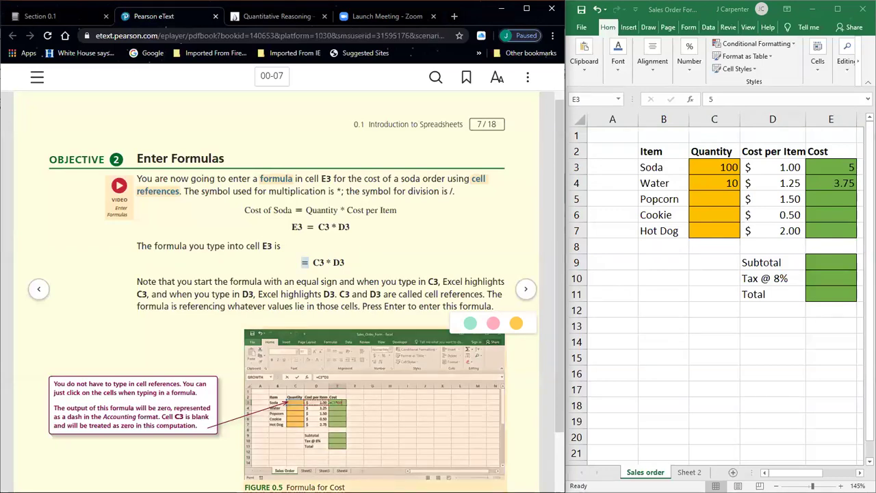
key(super)
key(super)
key(alt+Tab)
click(585, 444)
key(Return)
text(Excel formulas s)
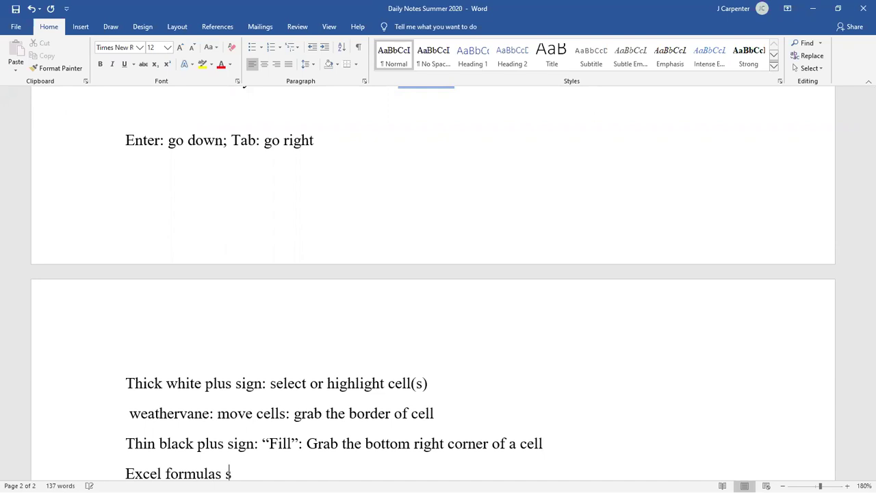
text(tart with an)
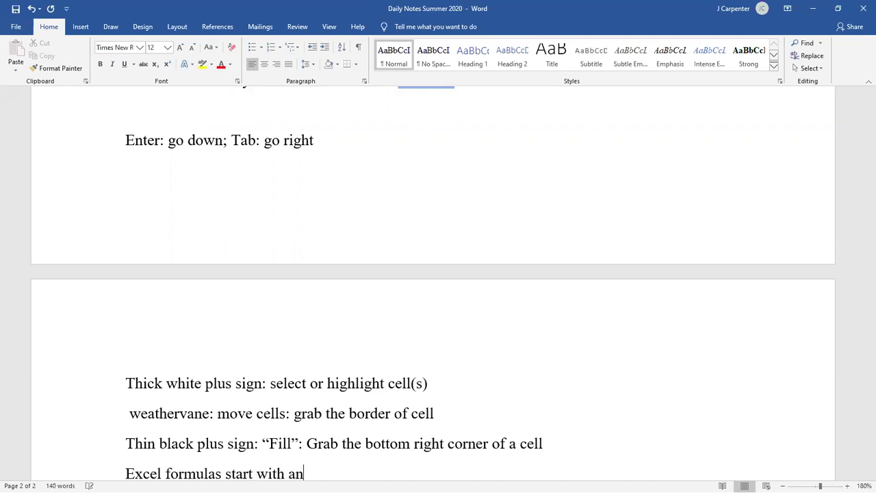
text( equal sign:   = blah blah blah)
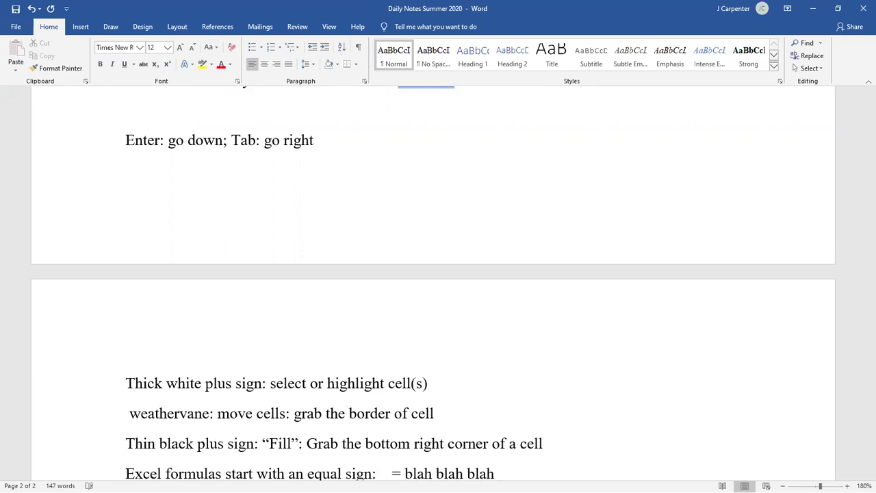
click(812, 9)
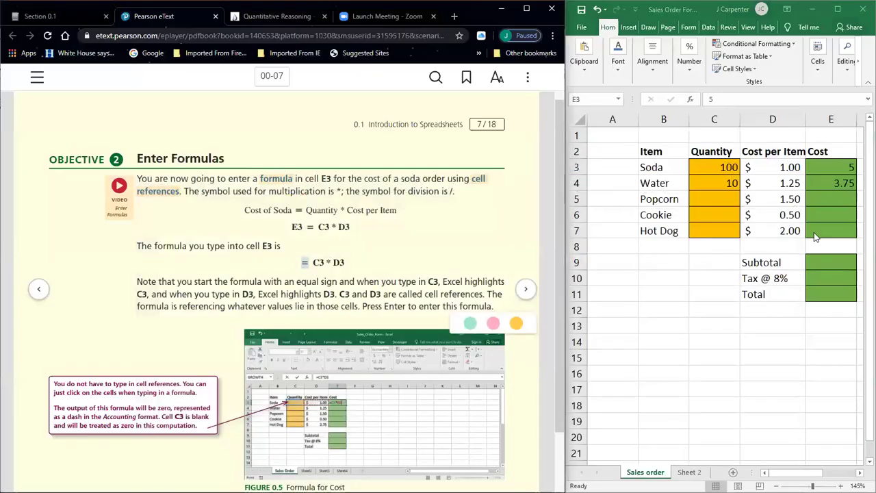
Add the line "Cost of items = # of items * cost per item" to the Word notes and return to the Excel sheet.
click(831, 162)
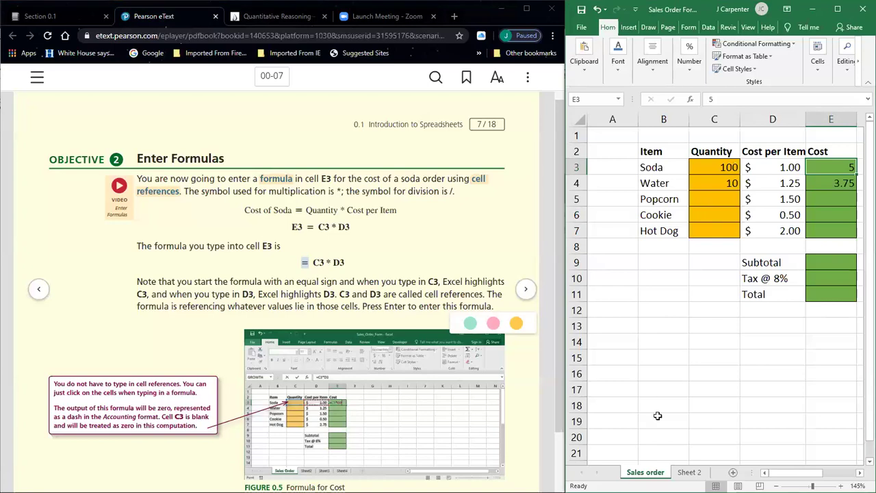
key(super)
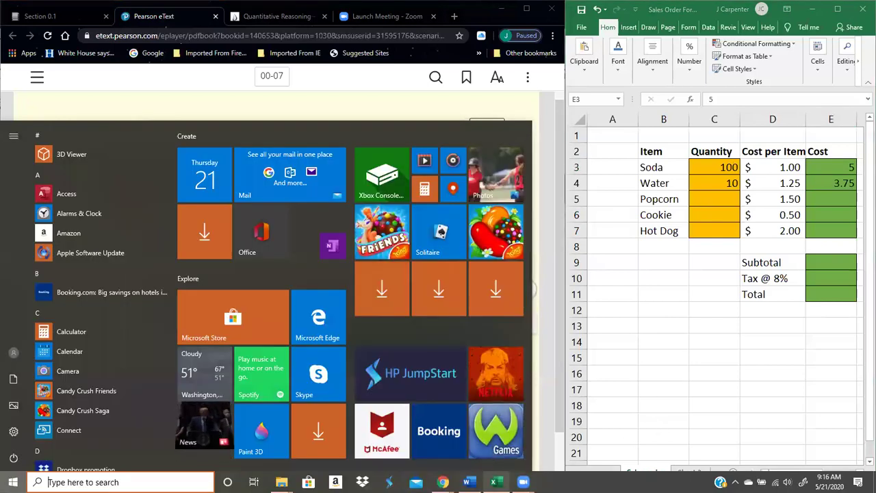
click(468, 482)
scroll(521, 418, down, 1)
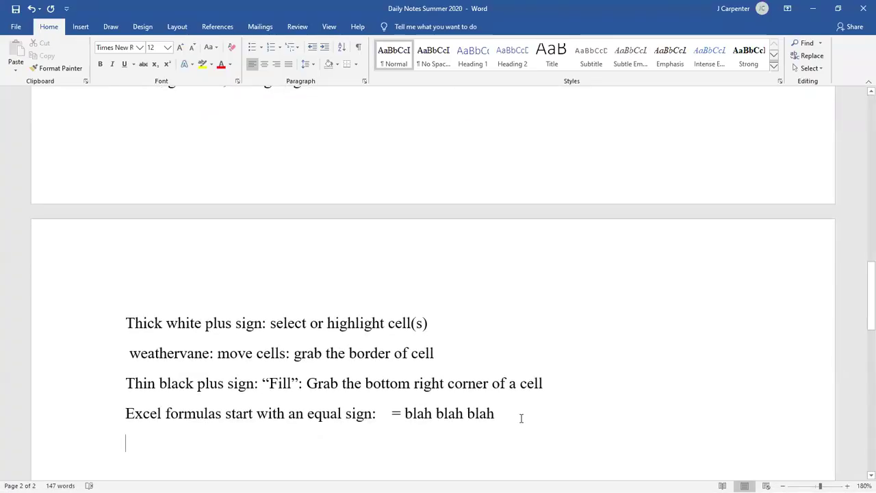
text(Cost of items = # of items)
text(*)
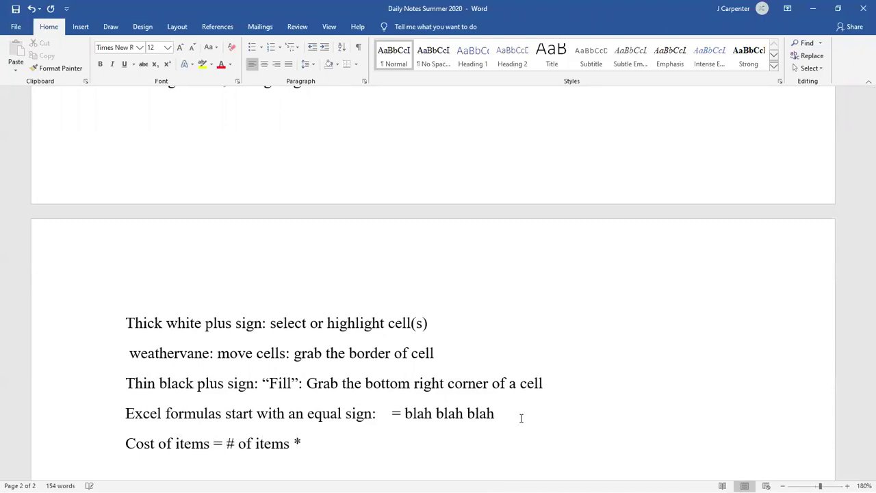
text( cost per item)
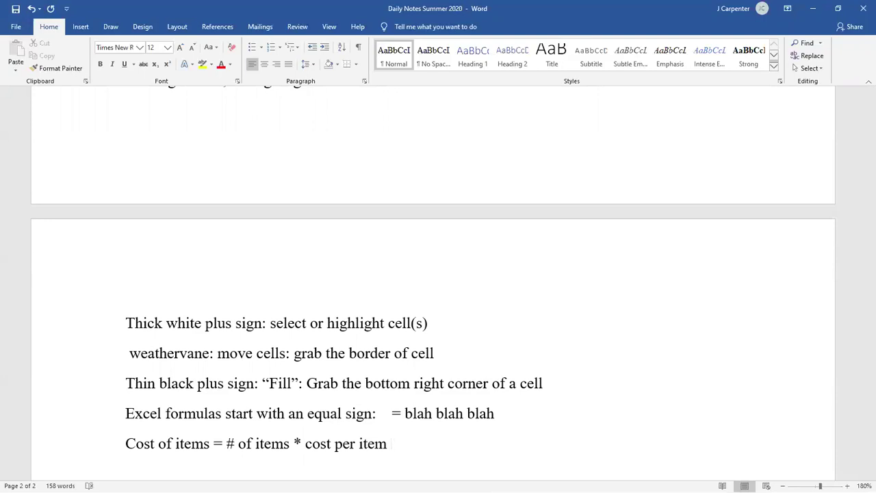
click(805, 14)
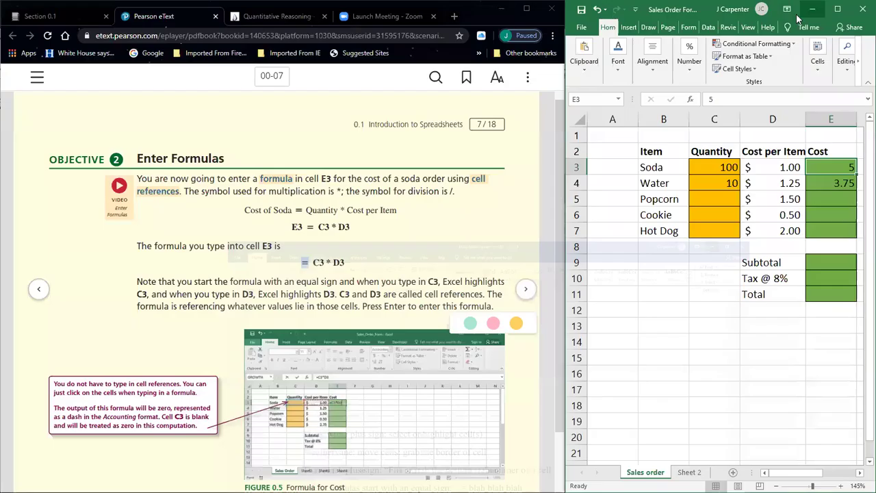
Enter 100 as a plain number for the Soda cost in E3 and compare it with the quantity in C3.
click(726, 165)
click(769, 171)
click(827, 164)
text(100)
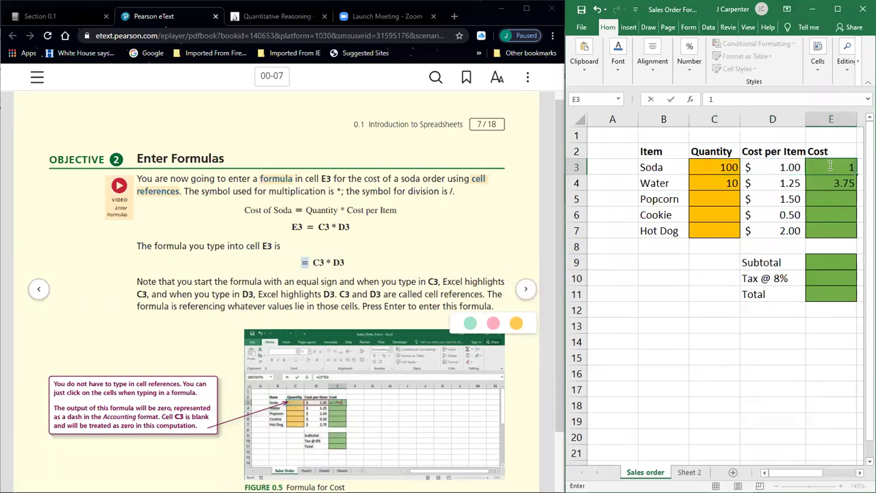
key(Return)
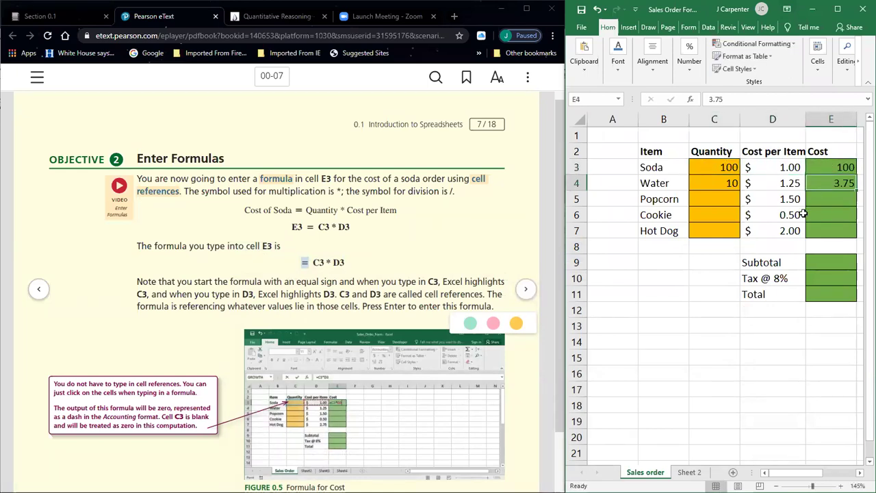
click(827, 168)
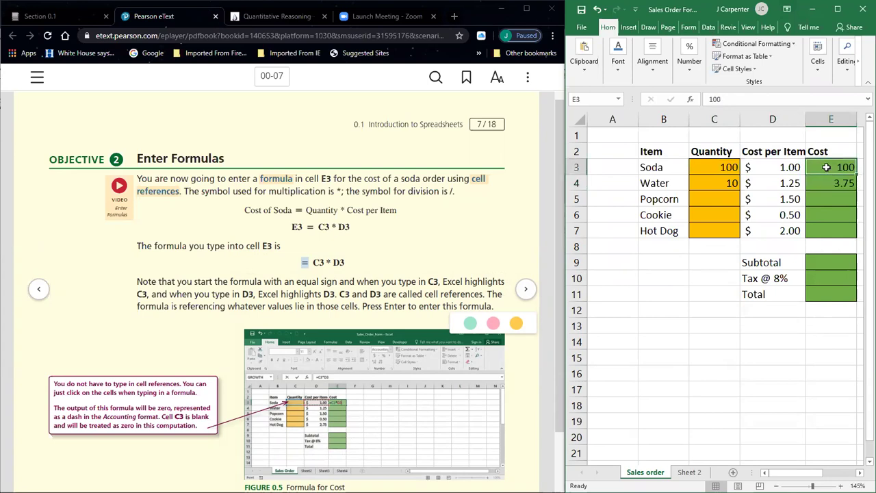
click(728, 169)
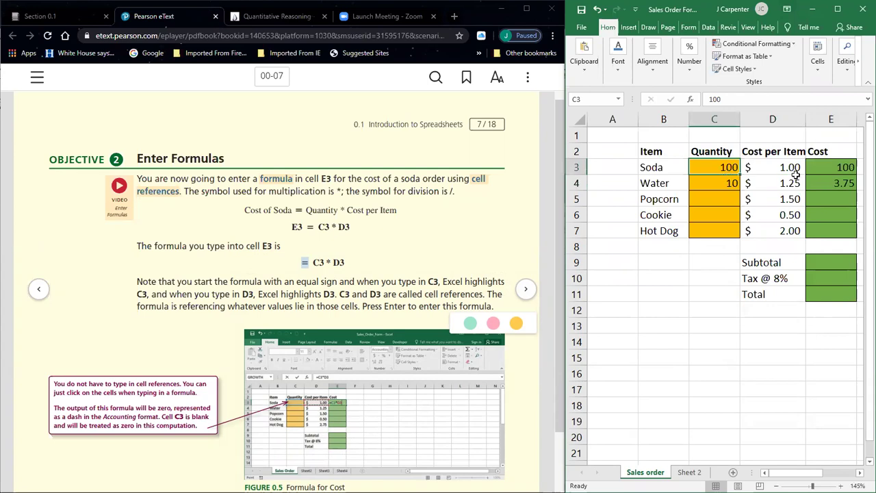
Clear the Water cost and quantity in E4 and C4, and the Soda cost in E3.
click(828, 181)
key(Delete)
click(733, 182)
key(Delete)
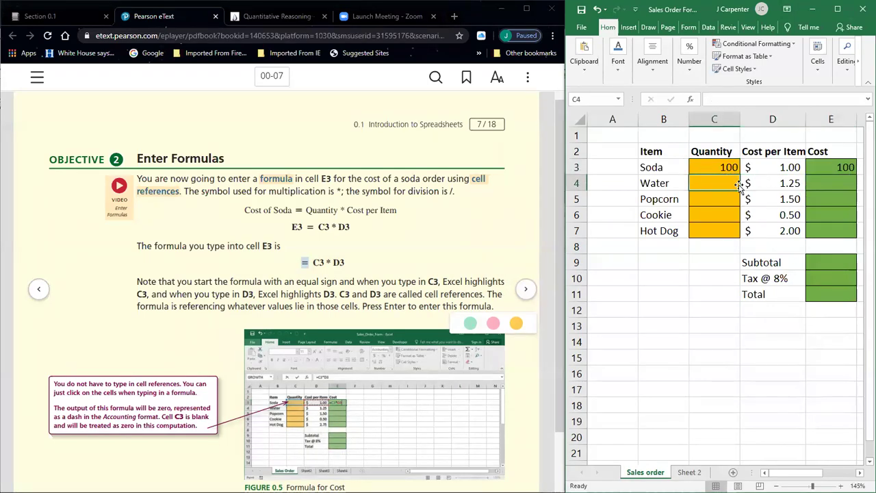
click(834, 166)
key(Delete)
click(727, 166)
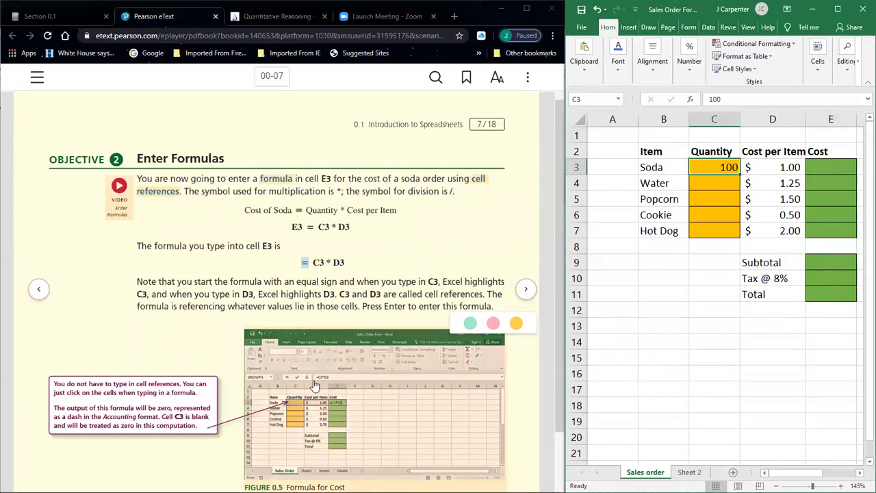
Enter the formula =100*1 for the Soda cost in E3 and reselect the cell to show it.
click(834, 168)
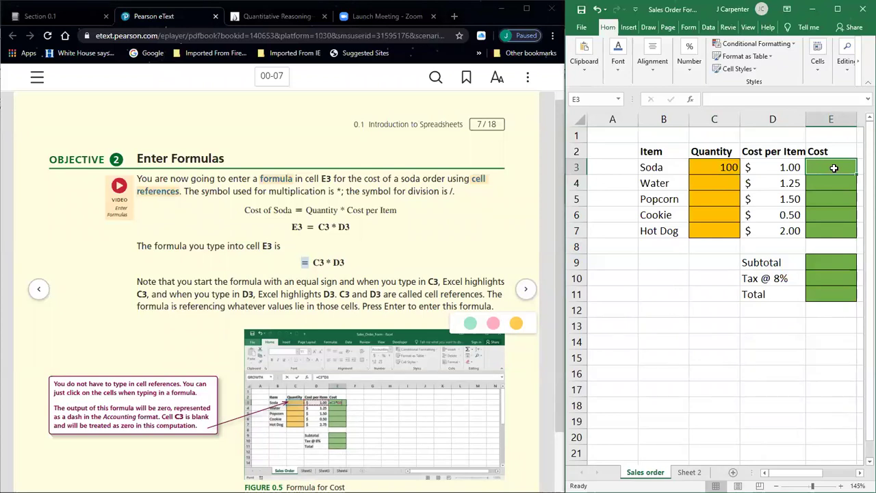
text(=)
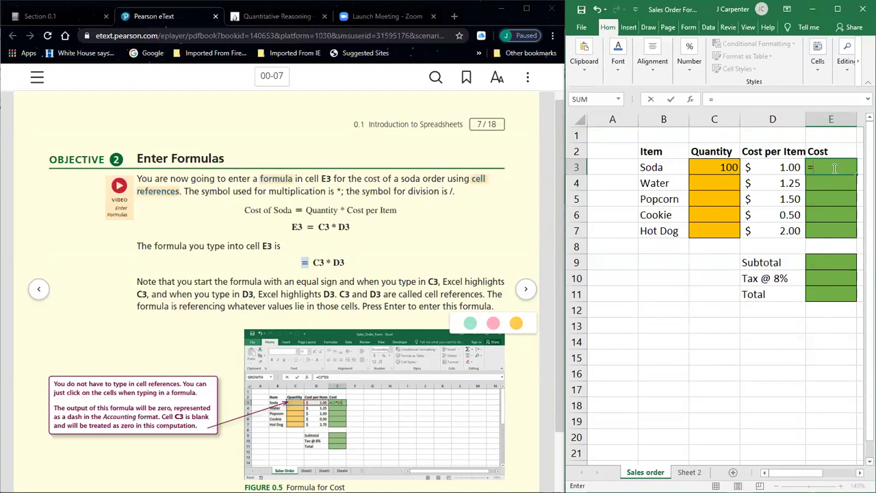
text(1000)
text(*1)
key(Return)
click(838, 166)
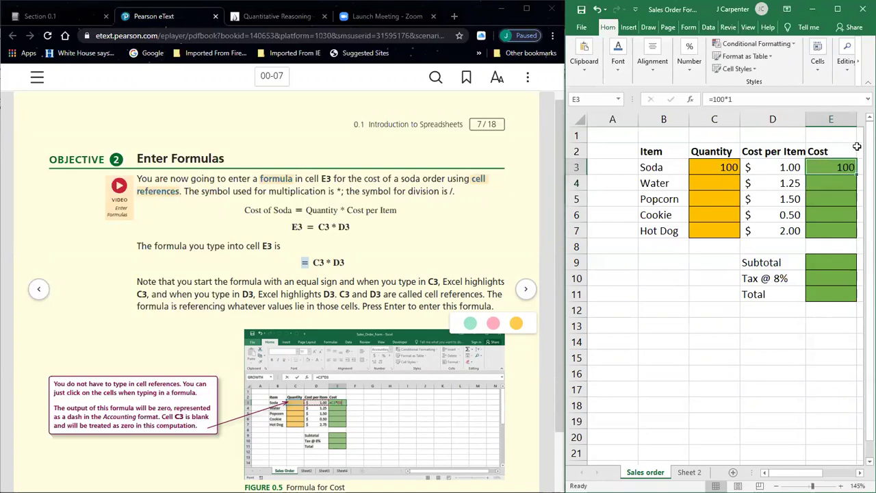
Test the Soda cost formula by setting the quantity in C3 to 50, and set the quantity back to 100.
click(713, 163)
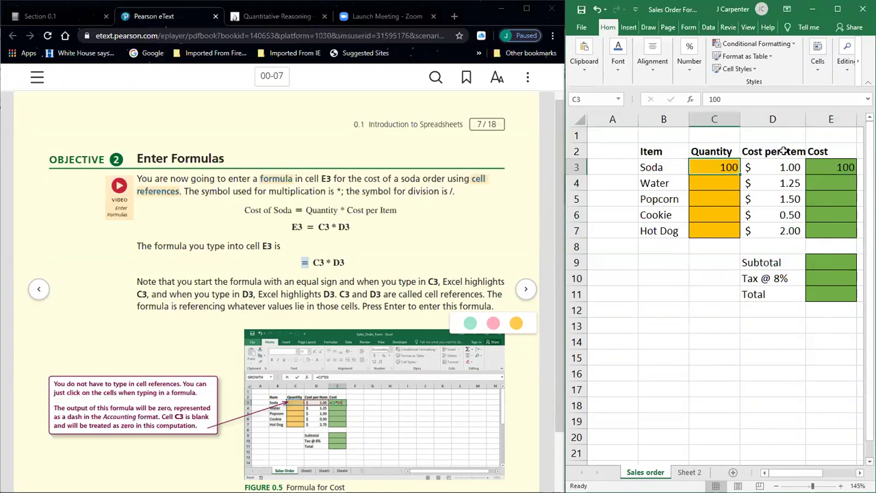
text(50)
click(817, 165)
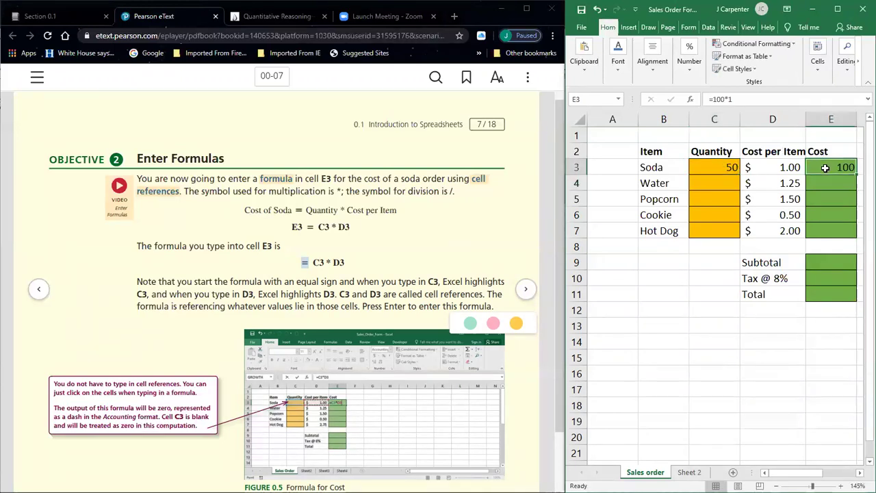
click(720, 166)
text(100)
key(Return)
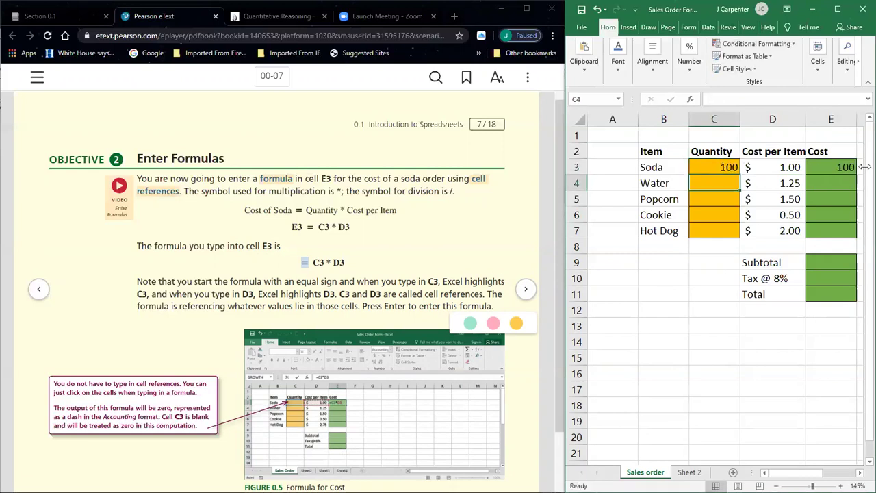
Replace the Soda cost in E3 with the cell-reference formula =C3*D3.
click(851, 166)
drag(733, 99, 707, 93)
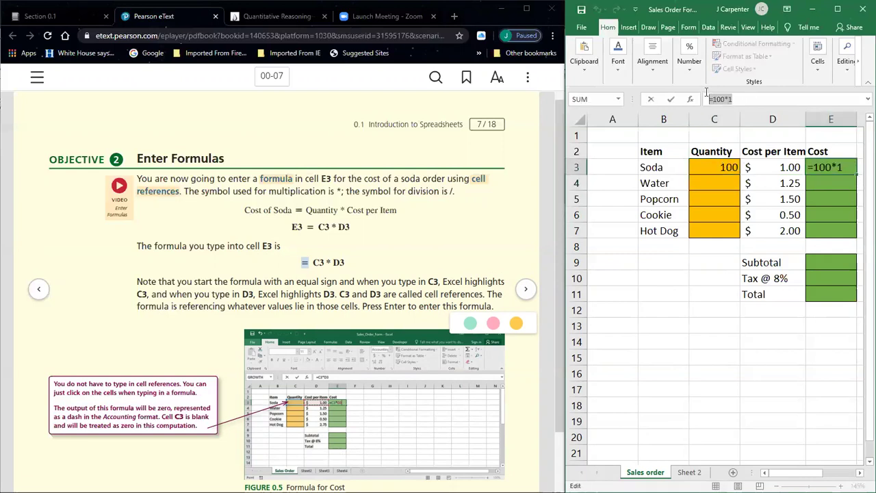
text(=)
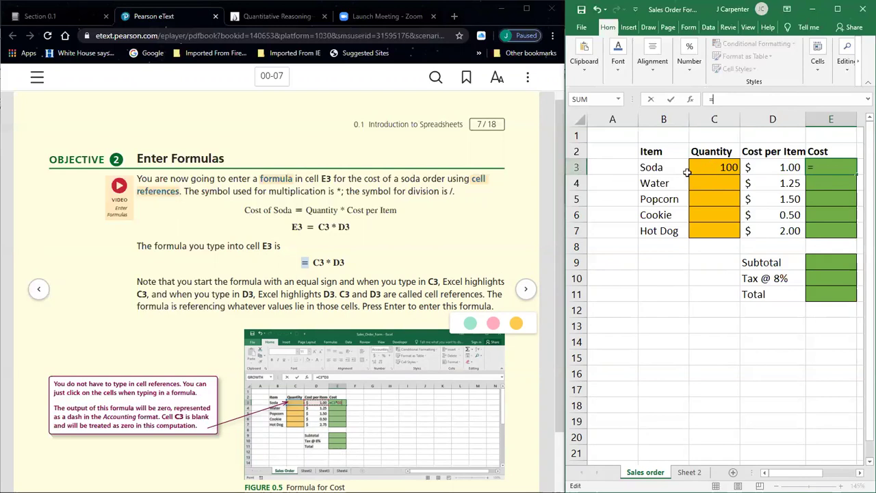
text(c3)
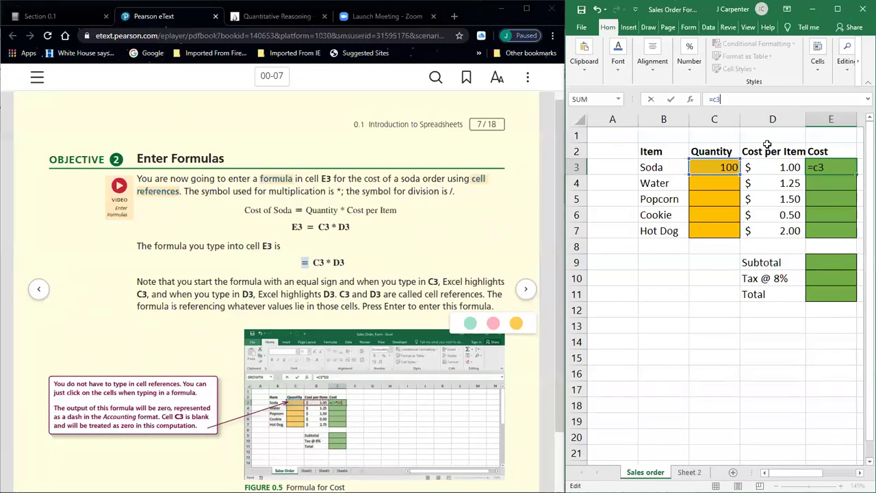
text(*)
text(d3)
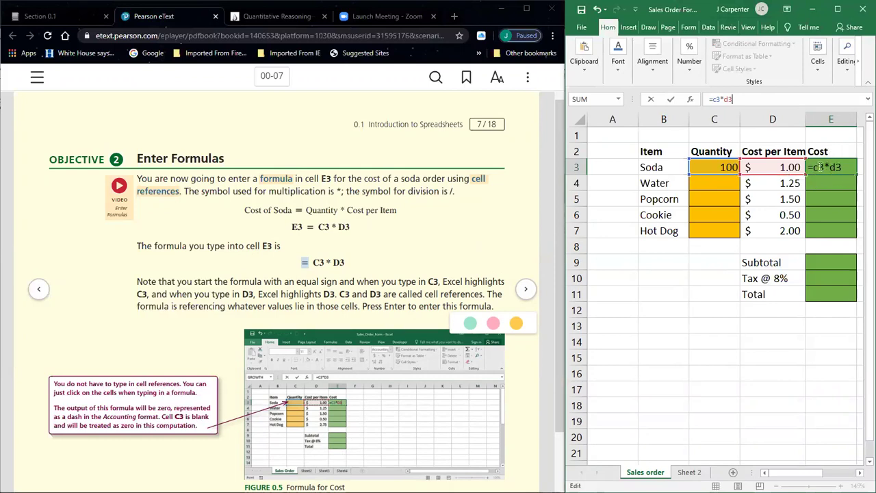
click(835, 262)
key(Return)
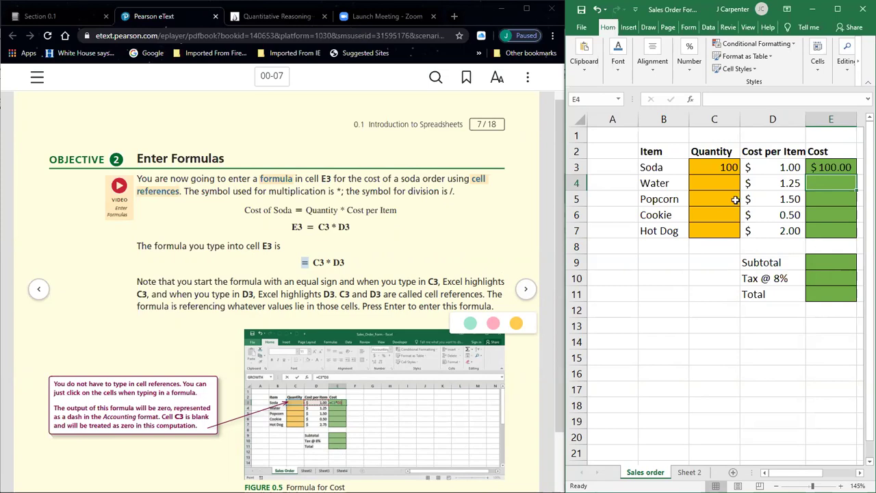
Test the Soda cost formula by setting the quantity in C3 to 50, 1 and 7 in turn.
click(712, 169)
text(50)
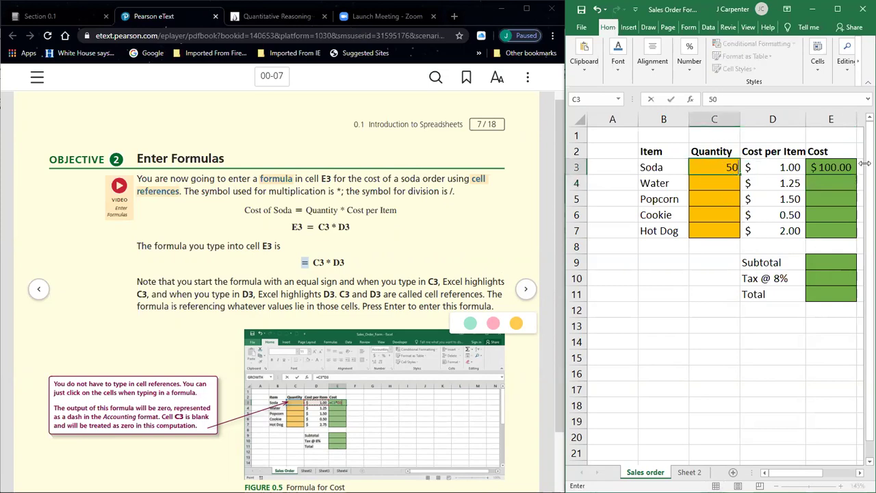
key(Return)
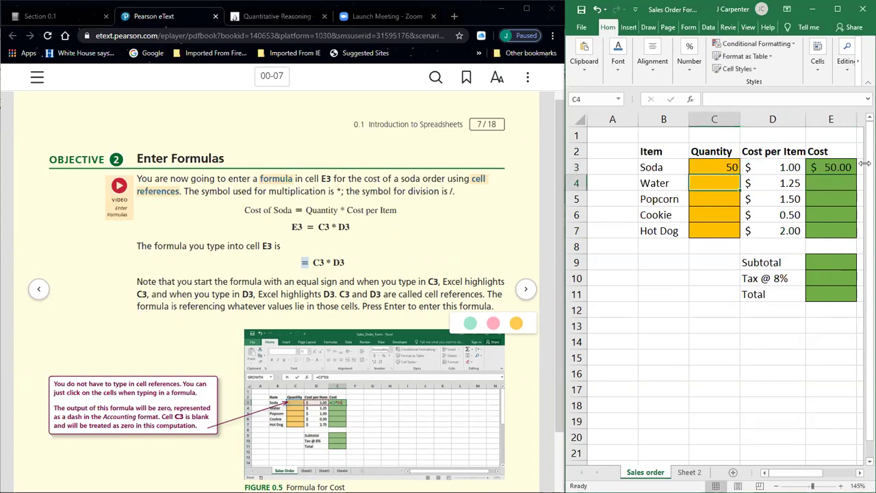
key(Up)
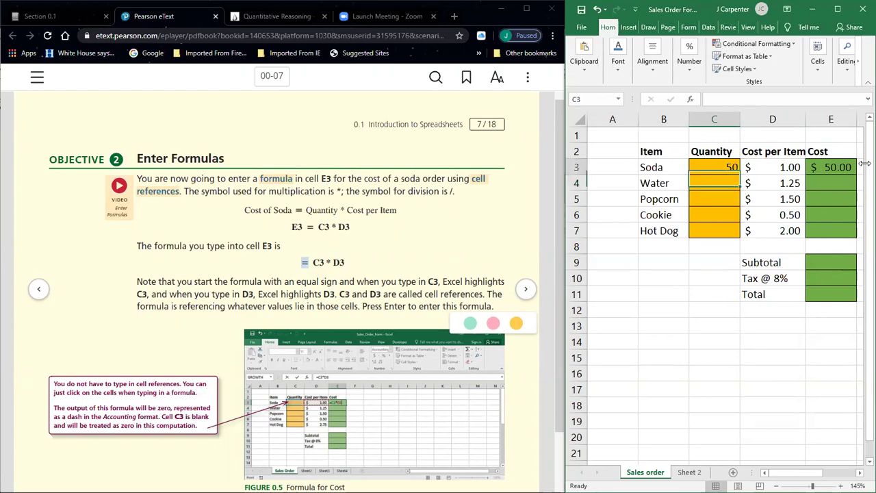
text(1)
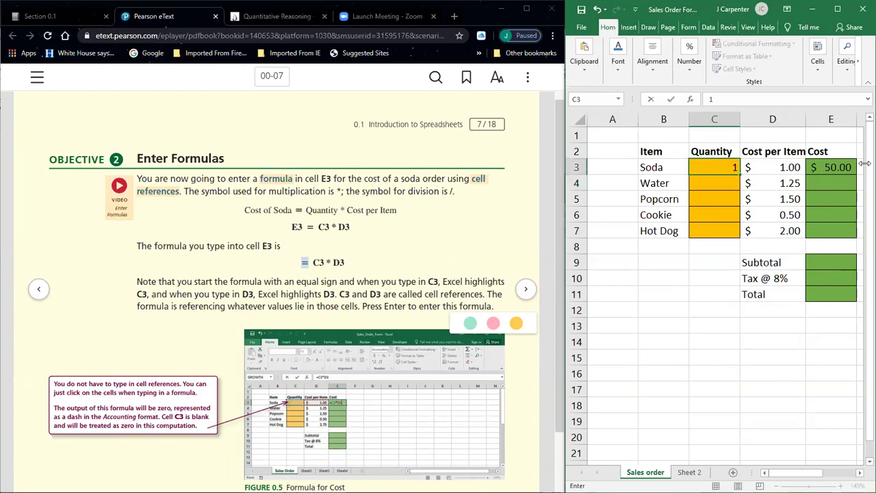
key(Return)
key(Up)
text(7)
key(Return)
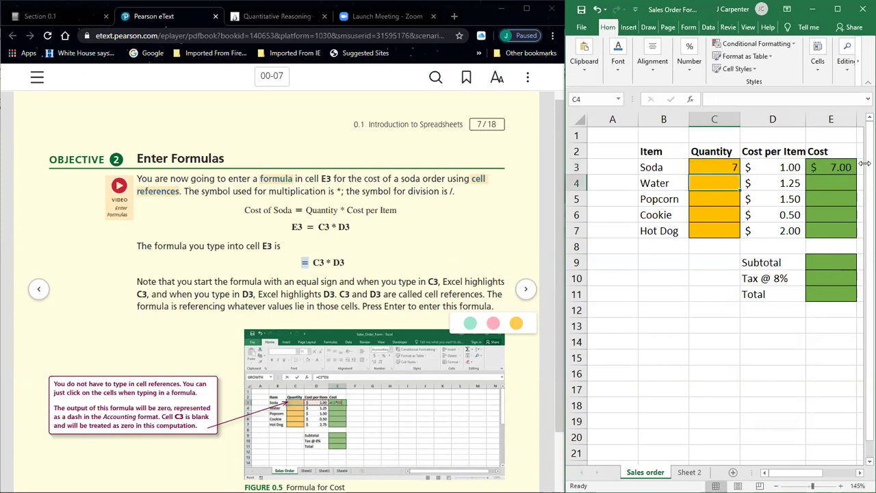
key(Up)
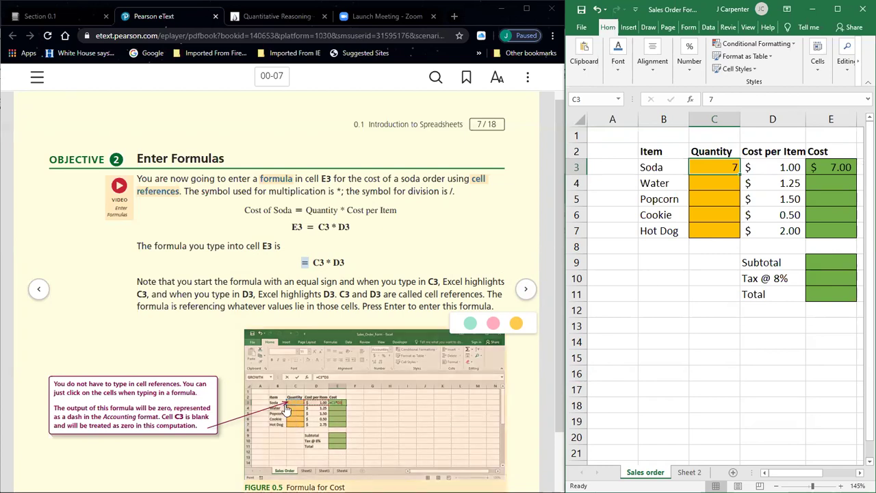
Examine the Soda cost formula in E3 and the cells it references, leaving the formula as it is.
click(837, 168)
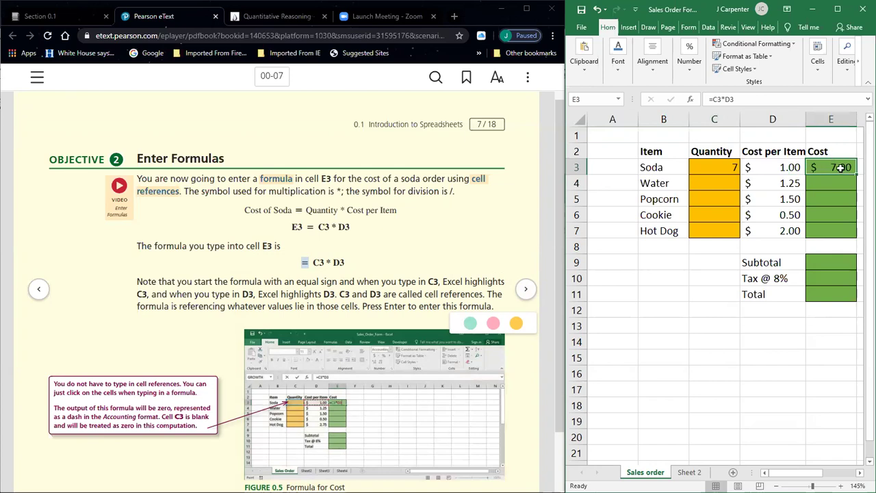
click(708, 98)
drag(707, 98, 748, 100)
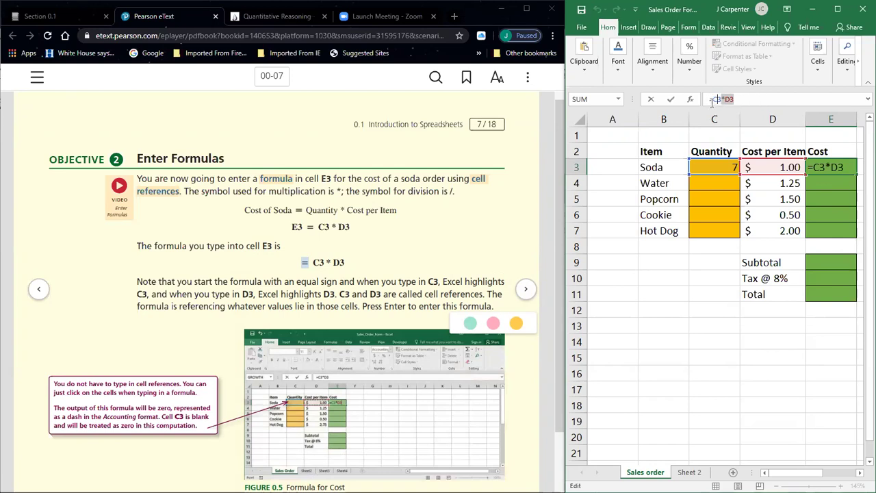
click(763, 104)
click(672, 272)
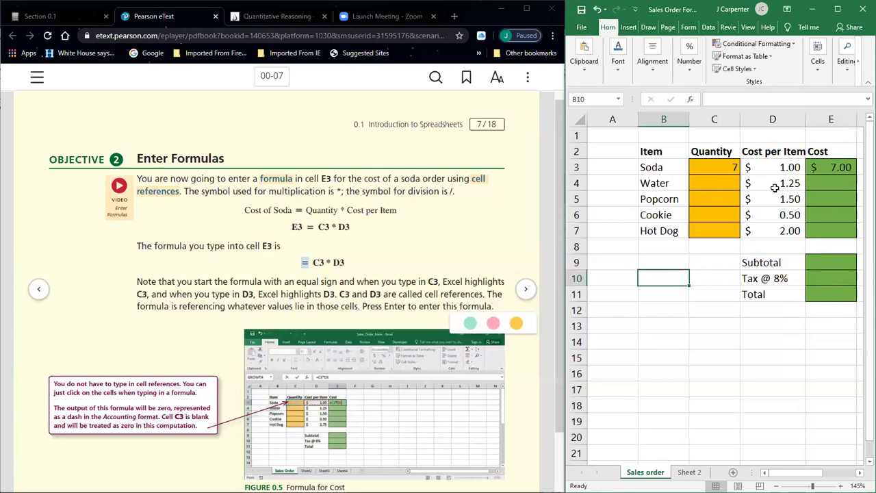
key(Down)
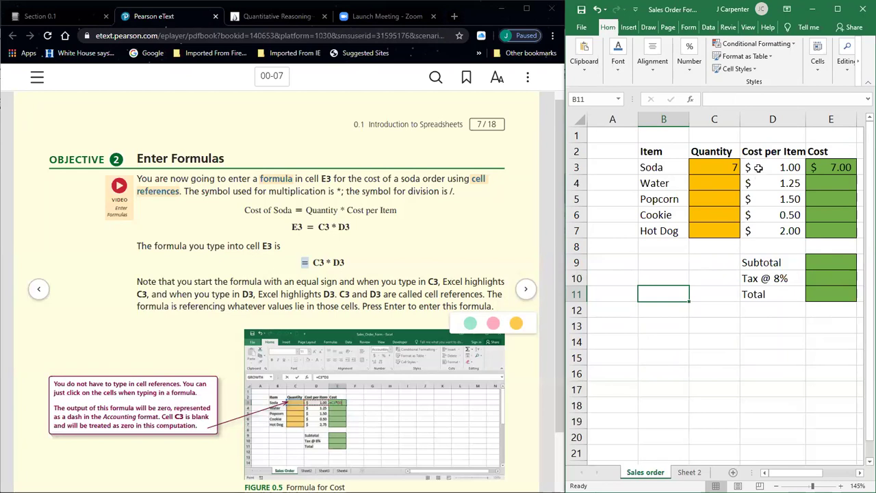
Clear the Soda quantity in C3 and turn the eText to page 00-08.
click(731, 165)
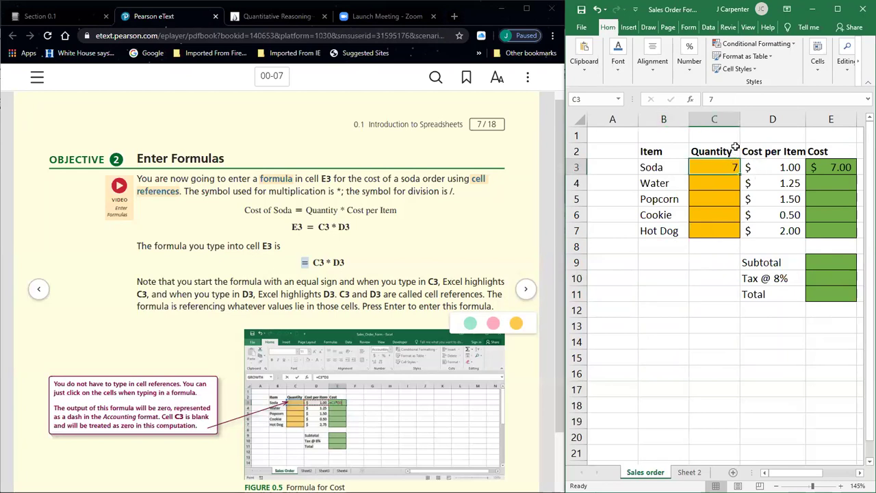
key(BackSpace)
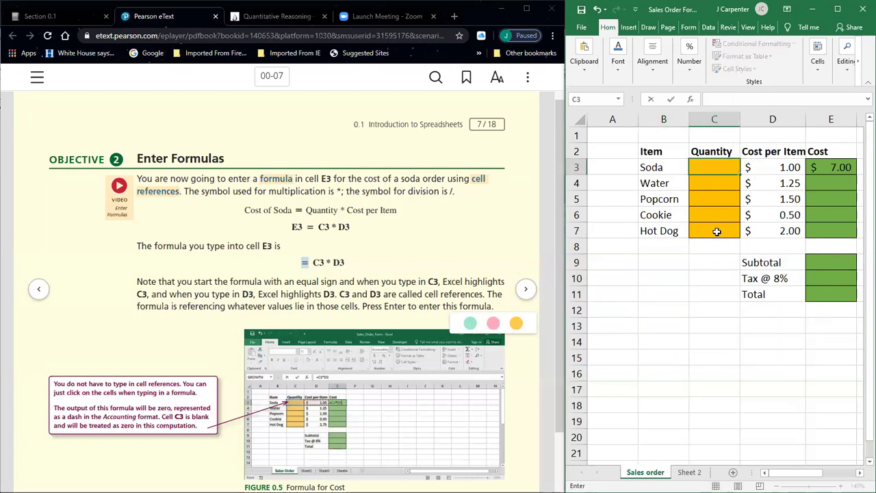
key(Return)
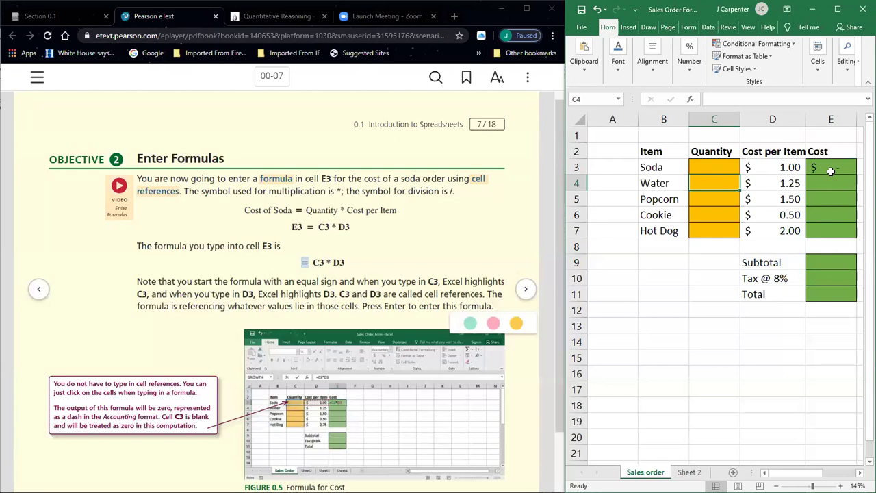
click(528, 295)
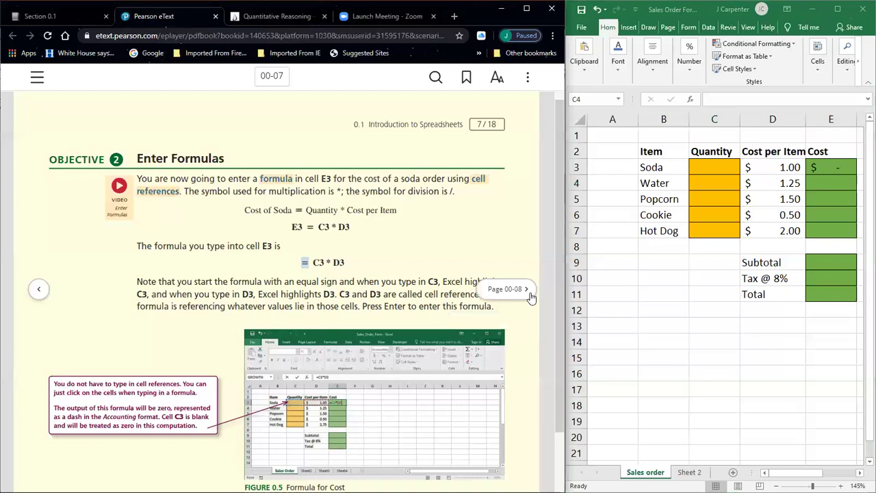
click(530, 294)
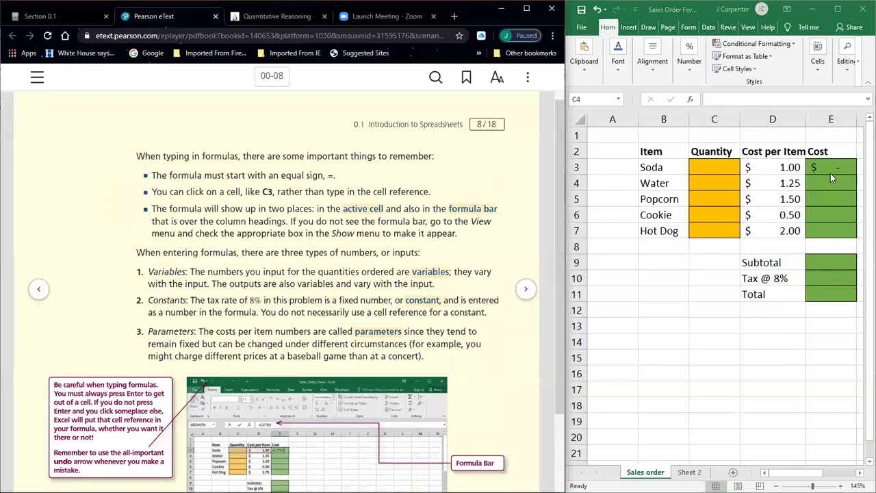
click(832, 175)
click(813, 183)
key(Down)
key(Down)
key(Down)
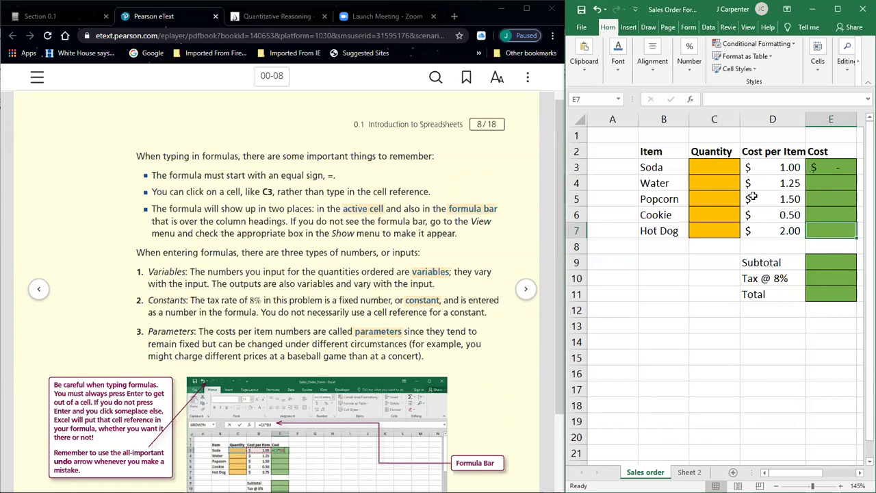
click(656, 273)
click(662, 266)
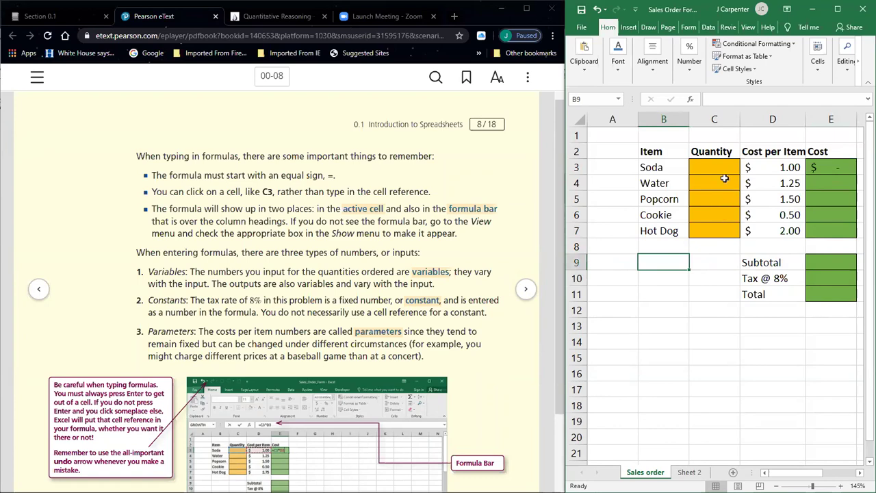
Review the formula in E3, enter =C4*D4 for Water in E4 and =C5*D5 for Popcorn in E5, and undo both entries.
click(827, 171)
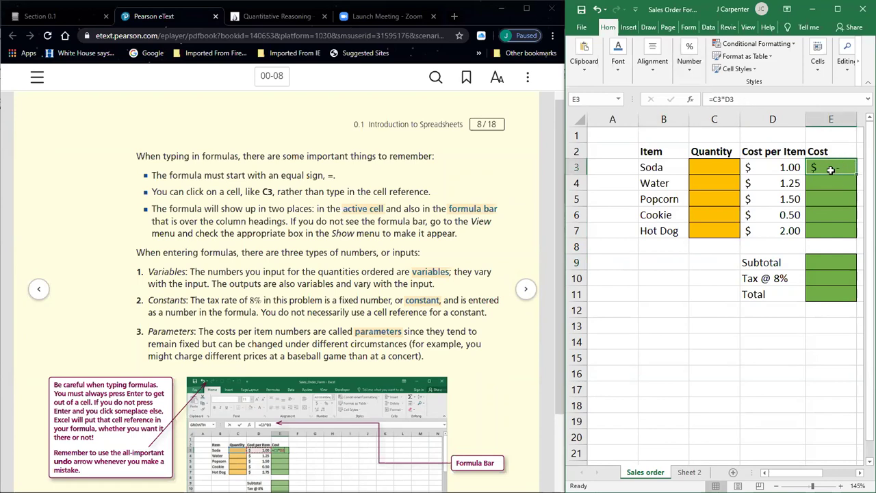
double_click(825, 166)
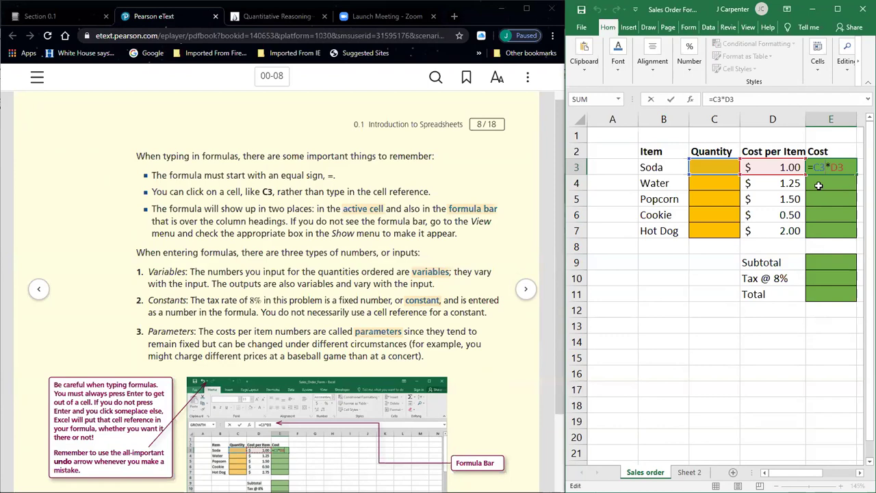
key(Return)
text(=c4)
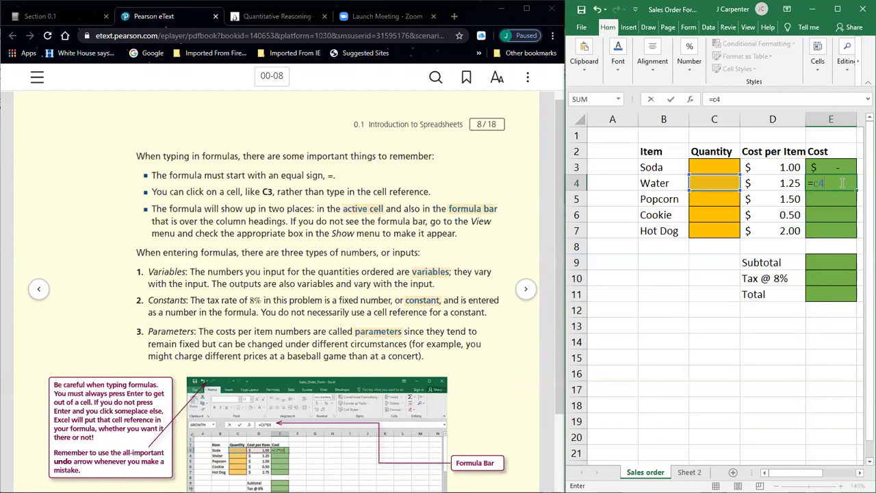
text(*d4)
key(Return)
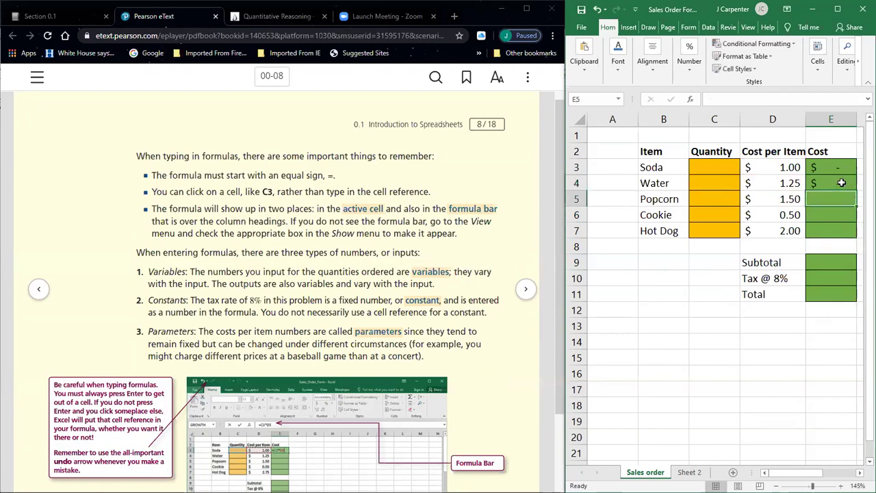
text(=c5)
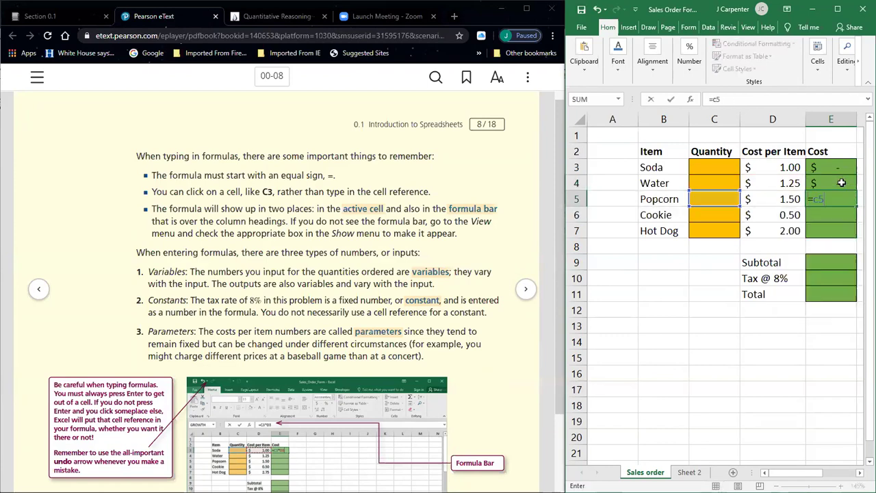
text(*d5)
key(Return)
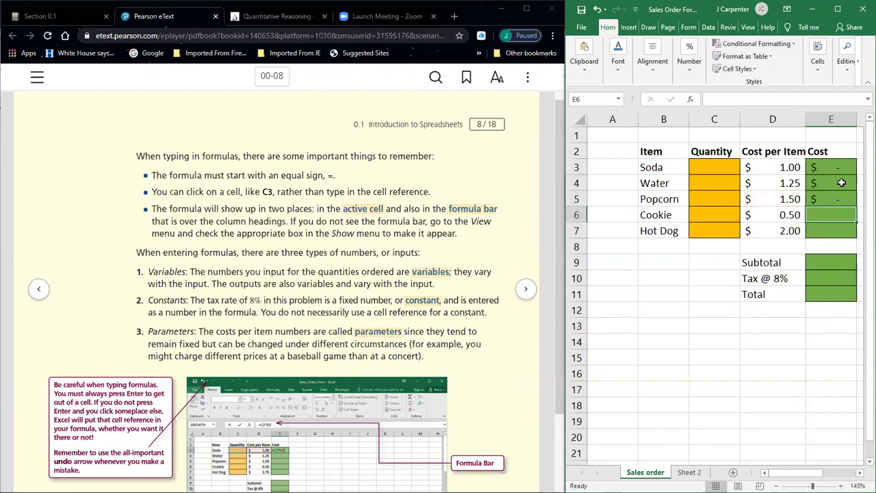
click(598, 10)
click(598, 10)
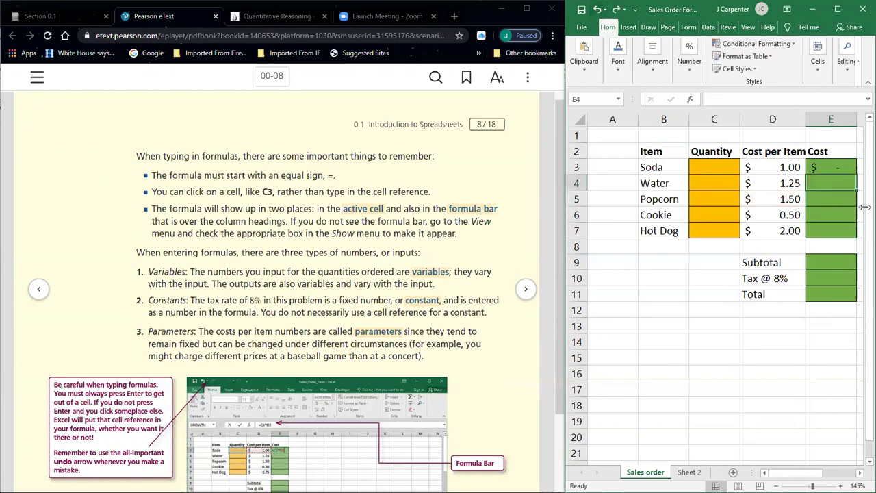
Fill the Soda cost formula from E3 down through the Hot Dog cost in E7.
click(829, 168)
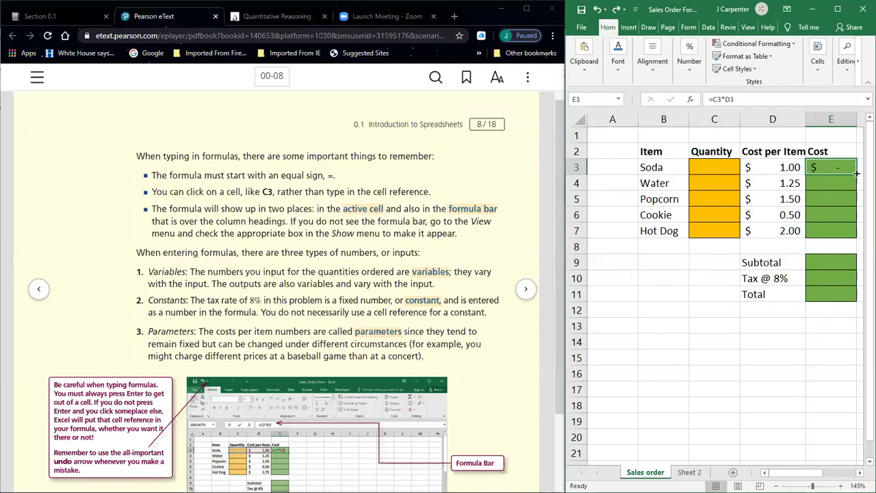
drag(856, 174, 856, 174)
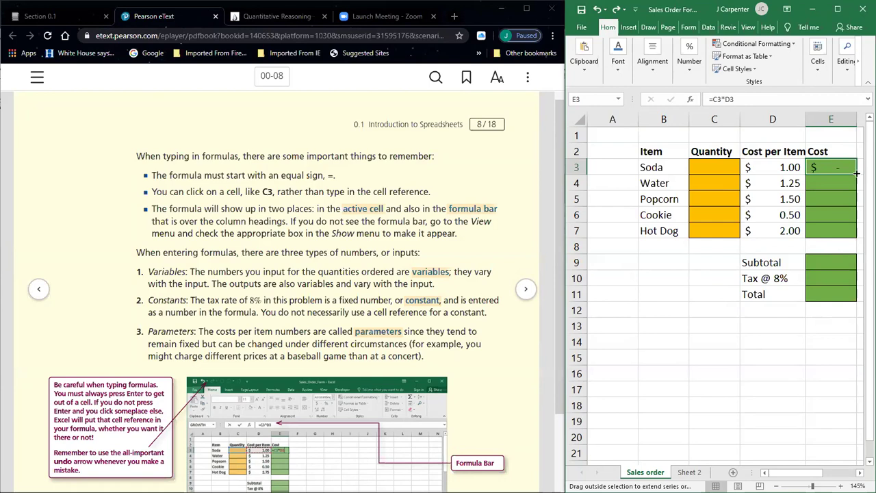
drag(856, 174, 857, 236)
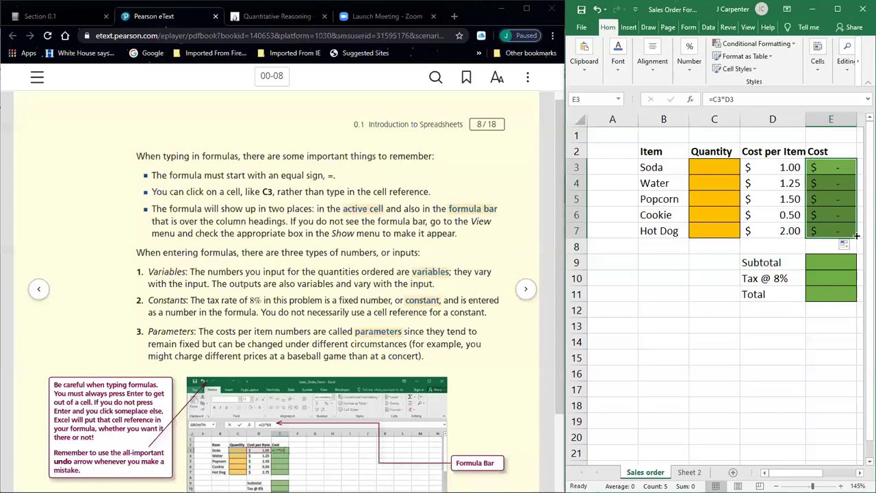
Examine each filled Cost formula from E3 through E7 with its cell references, and glance at eText page 00-09 before returning to 00-08.
click(837, 196)
double_click(834, 168)
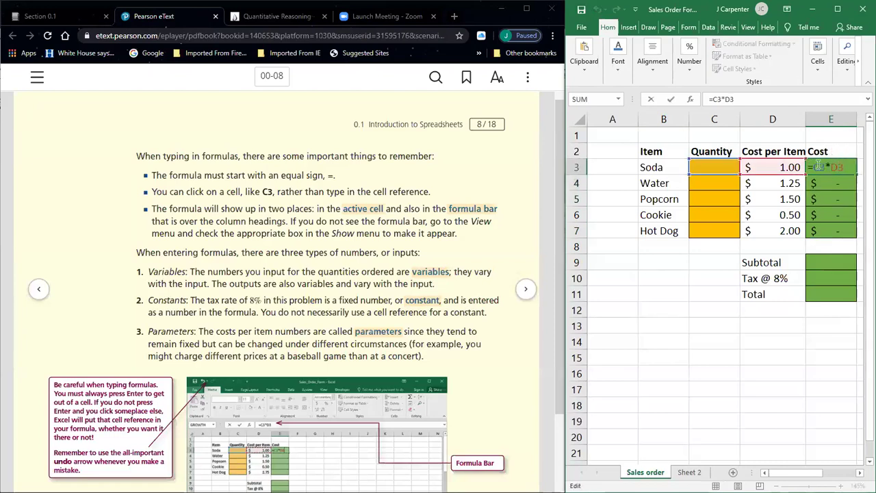
key(Return)
right_click(837, 180)
key(Escape)
double_click(838, 180)
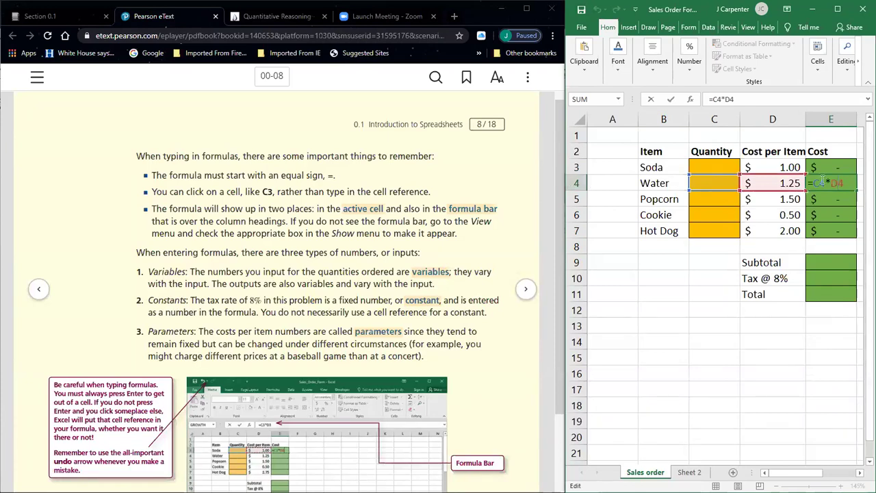
key(Return)
double_click(833, 199)
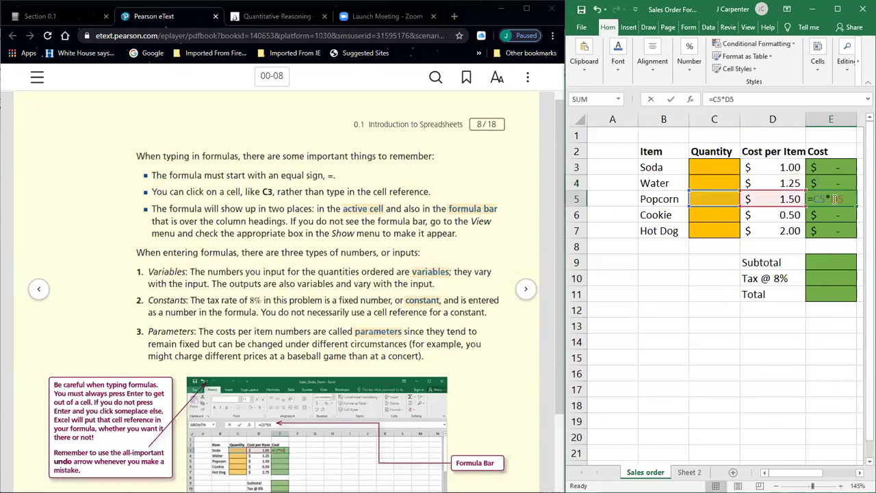
key(Return)
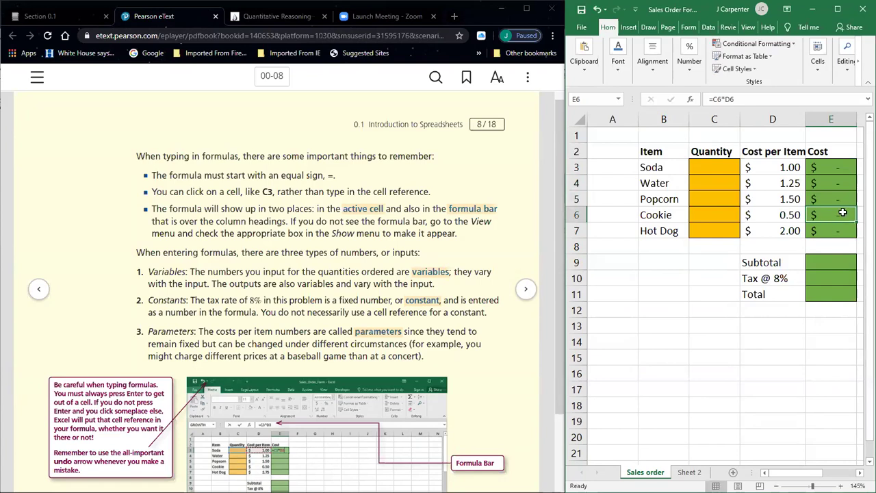
double_click(842, 212)
key(Return)
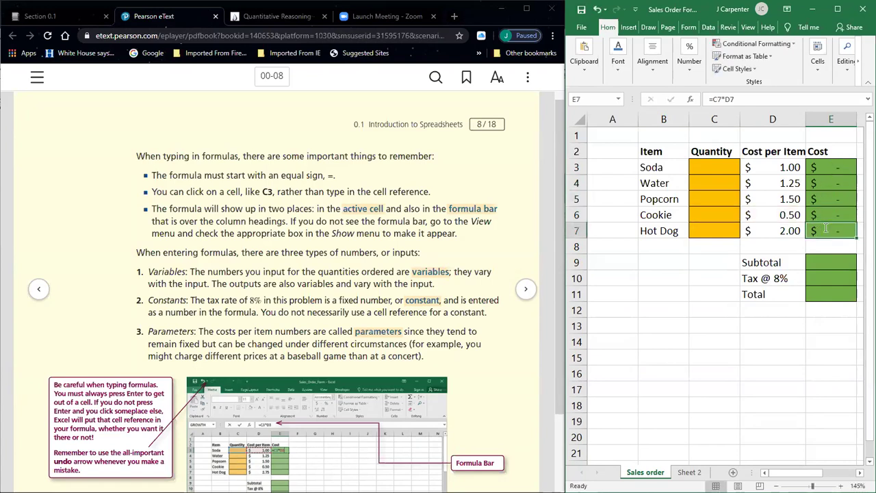
double_click(825, 227)
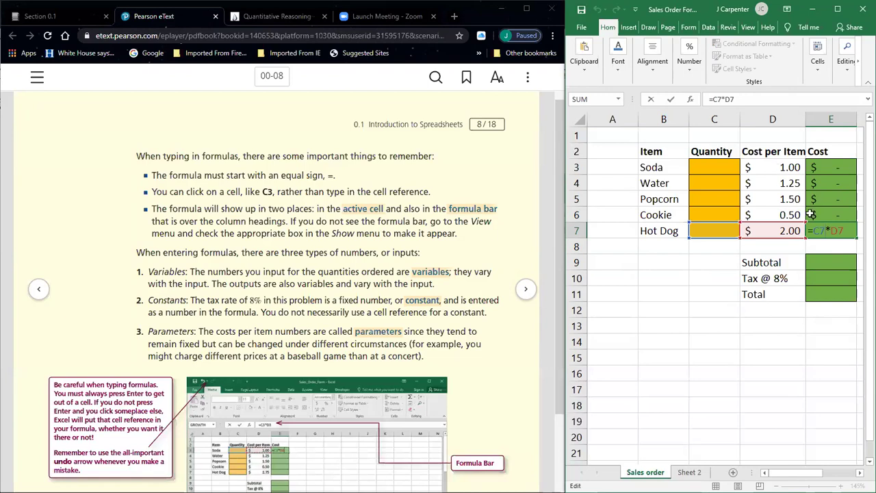
click(360, 267)
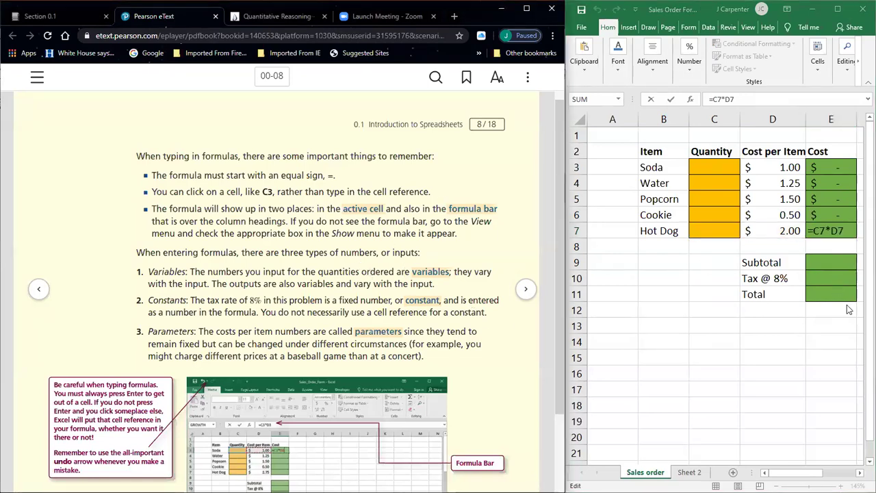
click(668, 266)
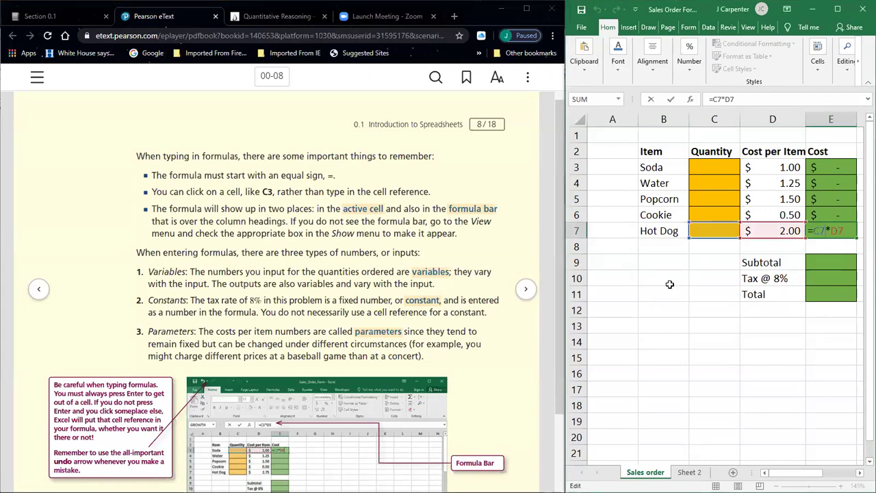
key(Return)
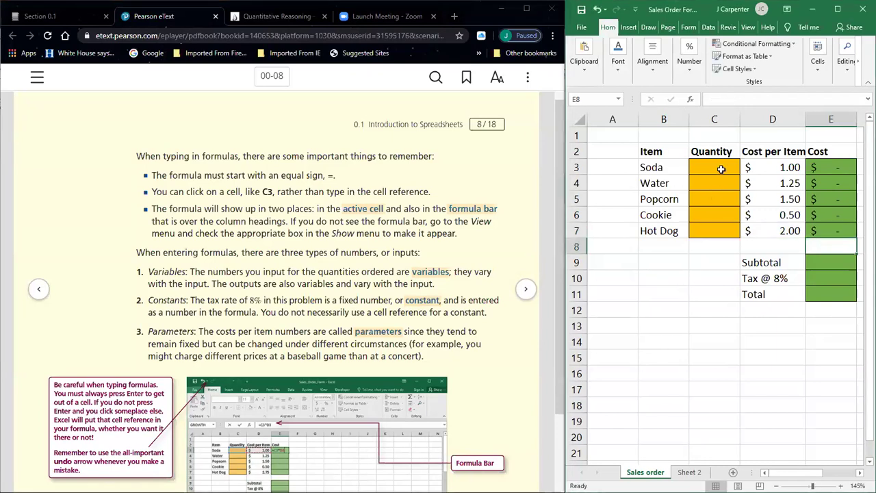
click(530, 290)
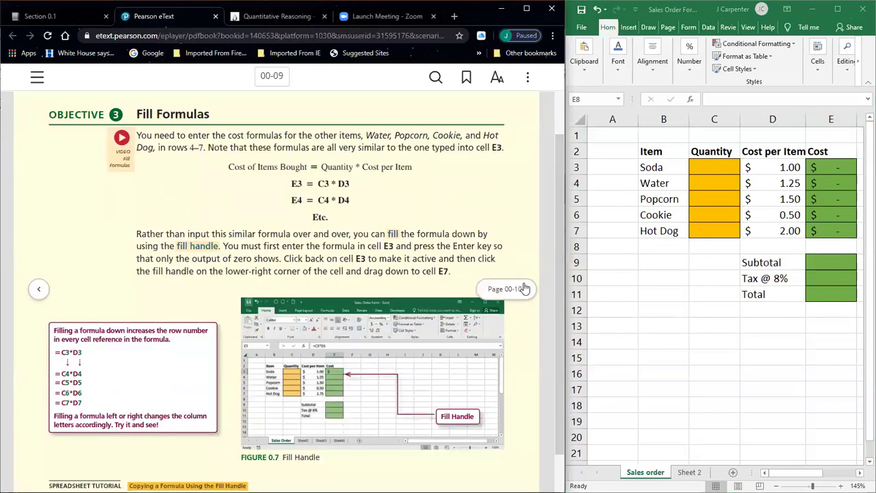
click(38, 289)
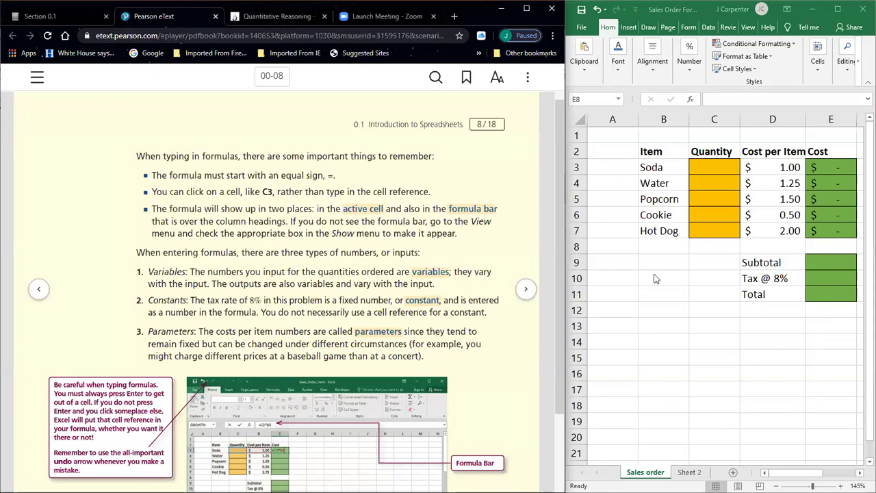
Set the Soda quantity in C3 to 5 and check the cost formula in E3 against it.
click(720, 168)
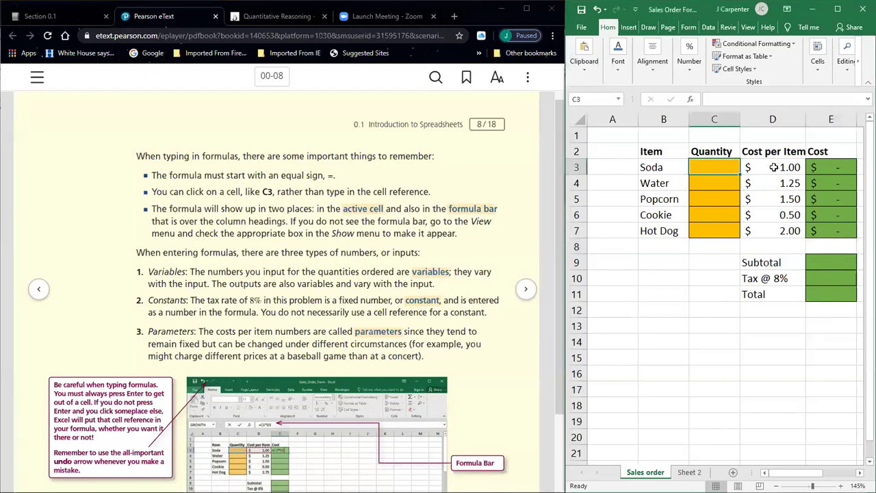
text(5)
key(Return)
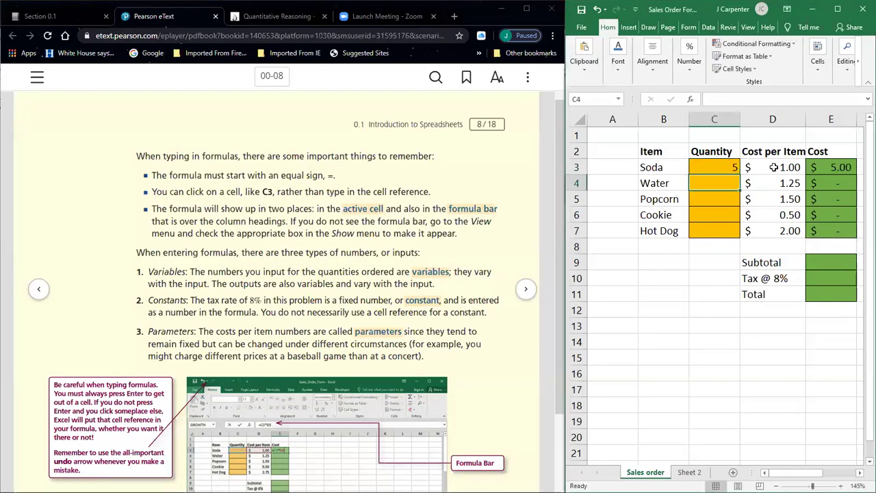
click(836, 169)
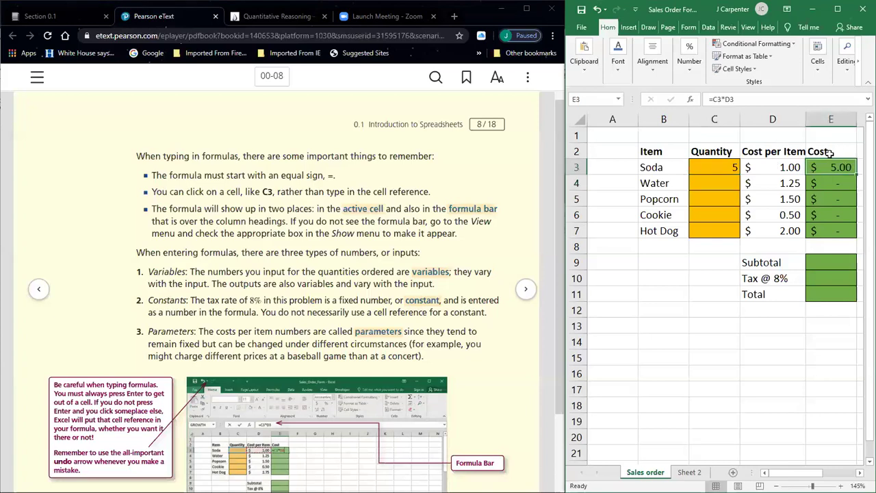
click(718, 165)
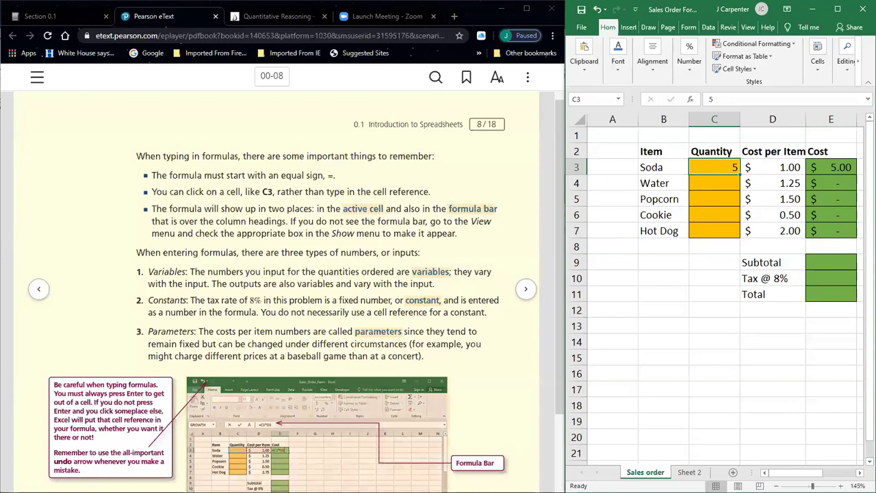
Switch among the open Word and Chrome windows to bring up the worksheet PDF Ch00_GW-SE_11119_ECG_12019.docx.
key(super)
key(super)
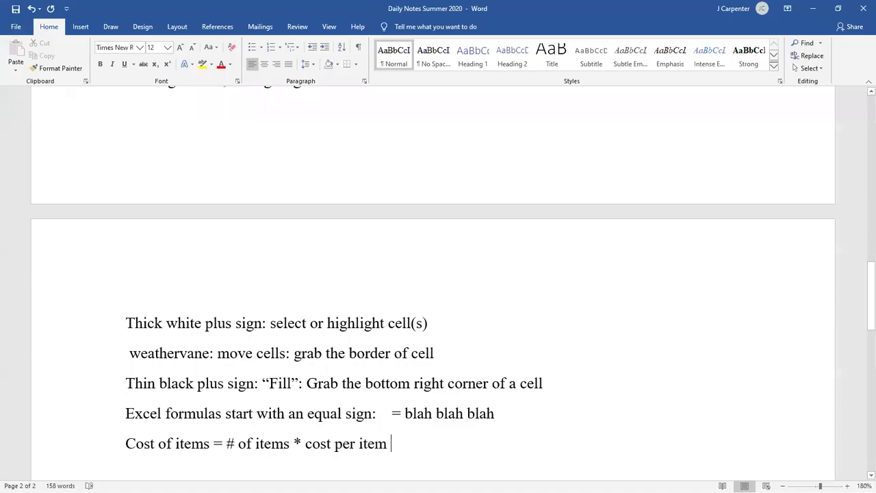
key(super)
mouse_move(444, 482)
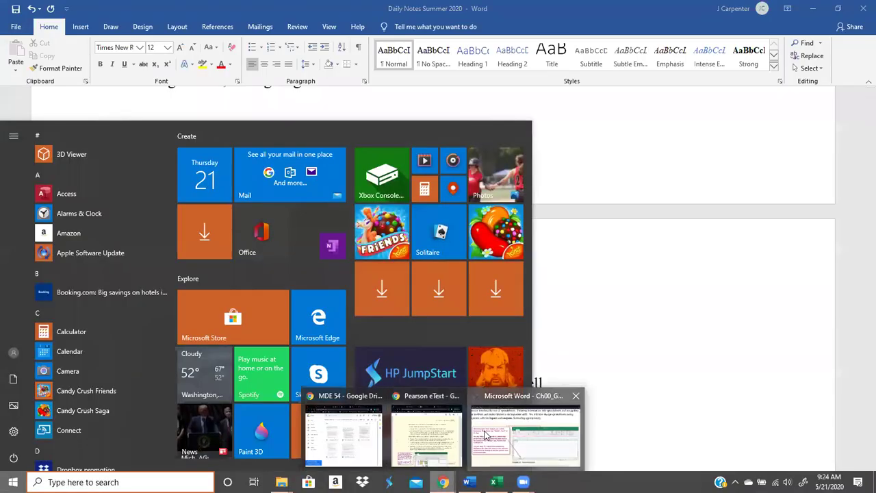
click(472, 438)
key(super)
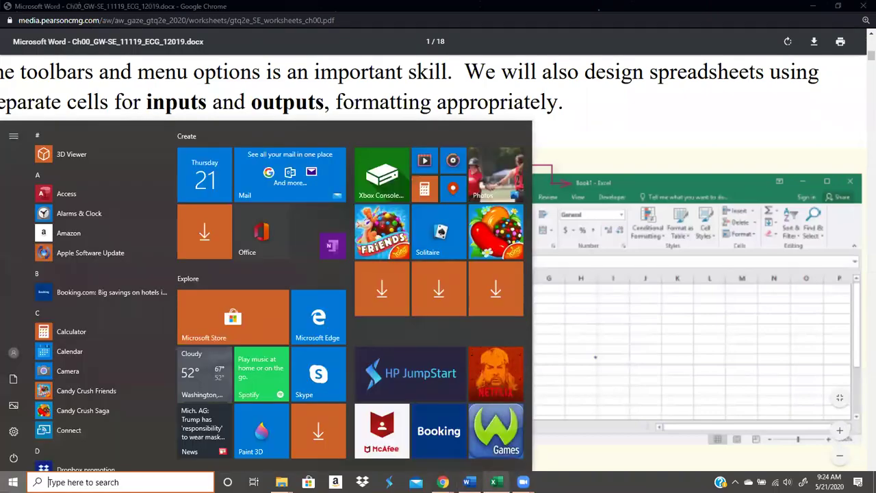
click(470, 481)
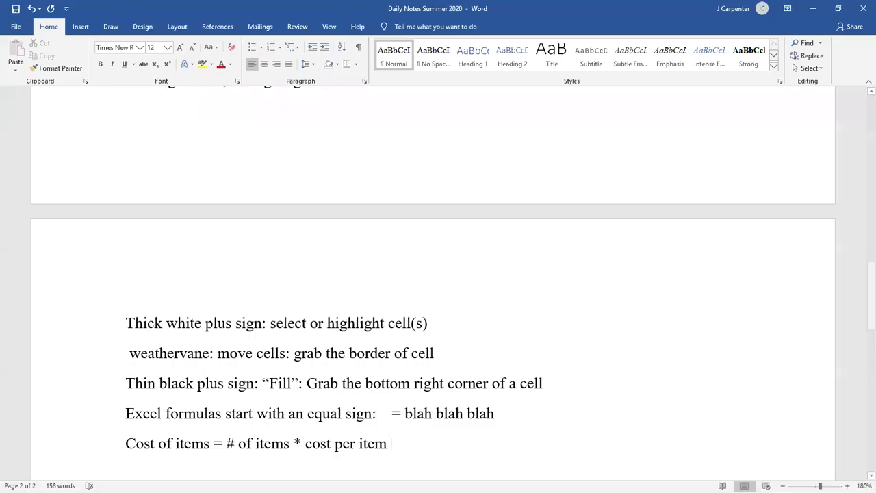
key(super)
mouse_move(444, 482)
click(438, 433)
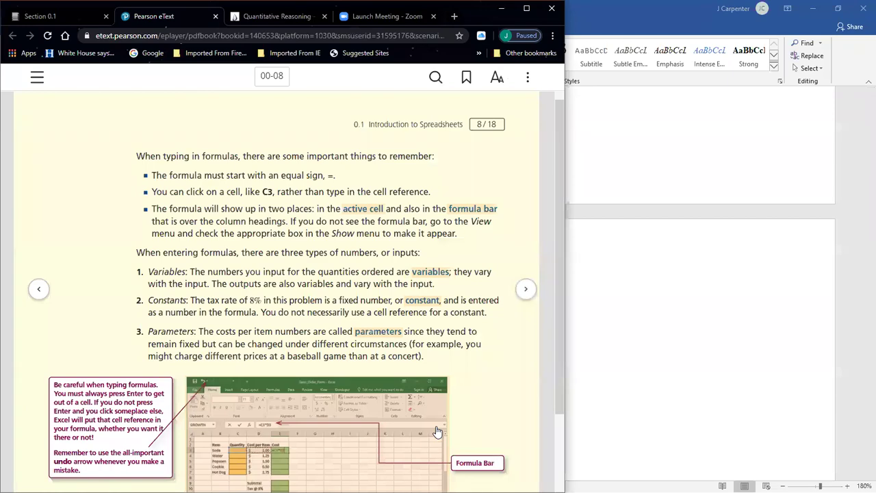
key(super)
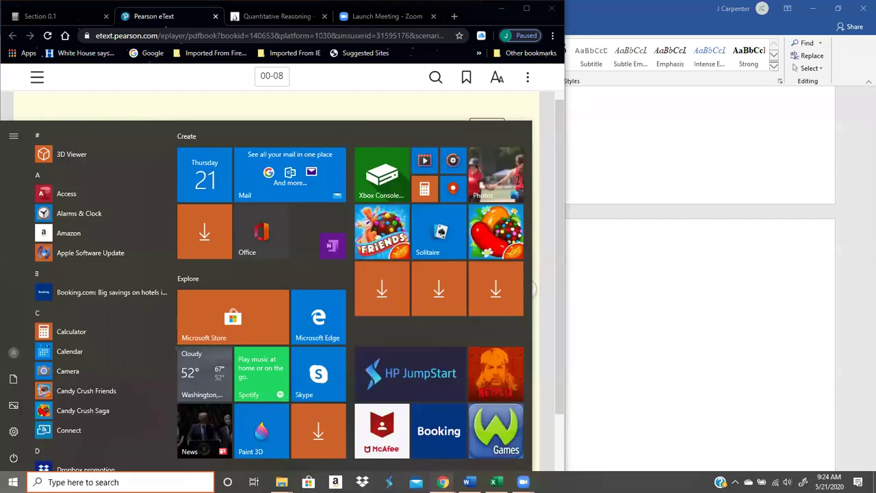
mouse_move(444, 482)
click(487, 438)
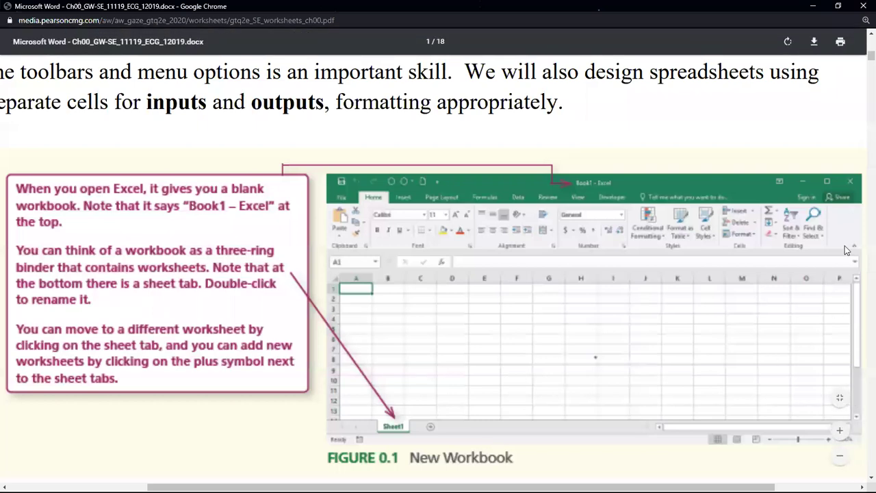
Examine the Objective 2 Key Terms table on page 4 of the worksheet, down to the Summary section.
scroll(716, 118, down, 10)
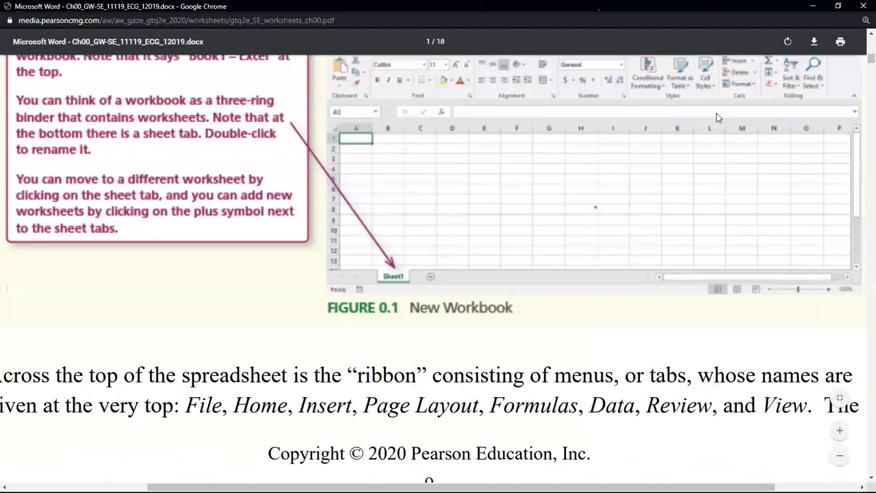
scroll(609, 165, down, 3)
scroll(595, 185, down, 15)
scroll(581, 201, down, 14)
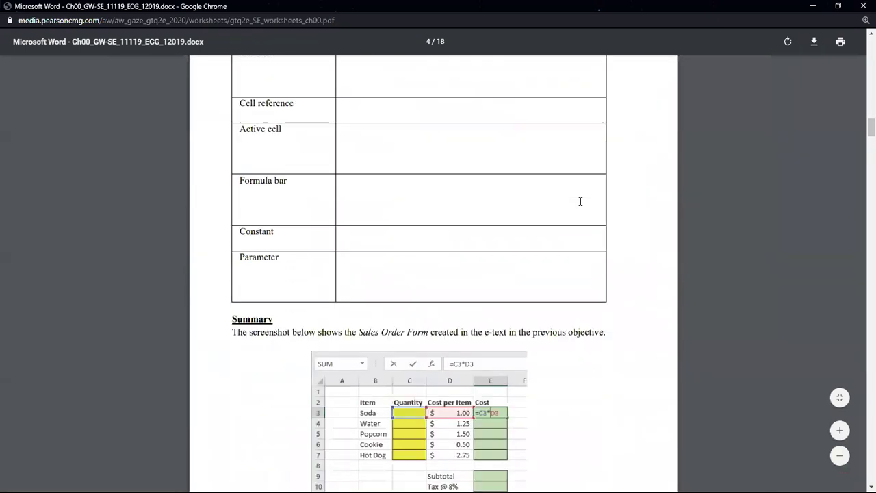
scroll(581, 201, up, 9)
scroll(580, 202, up, 2)
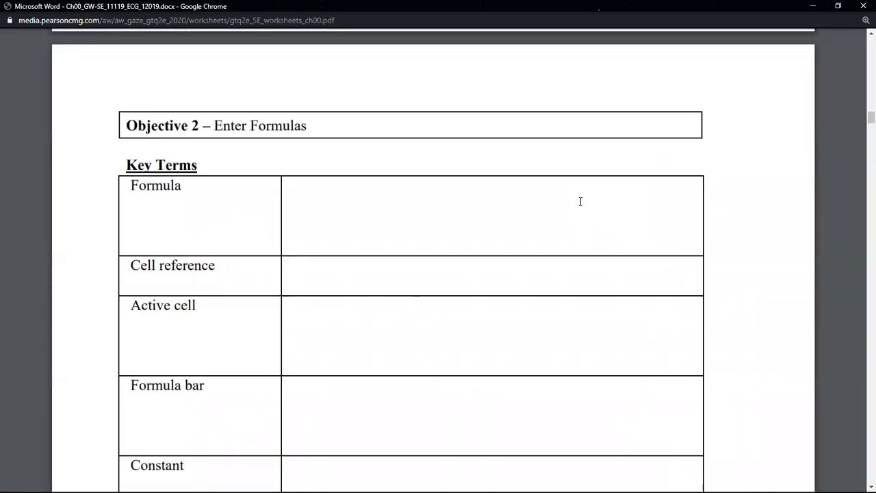
scroll(579, 199, down, 2)
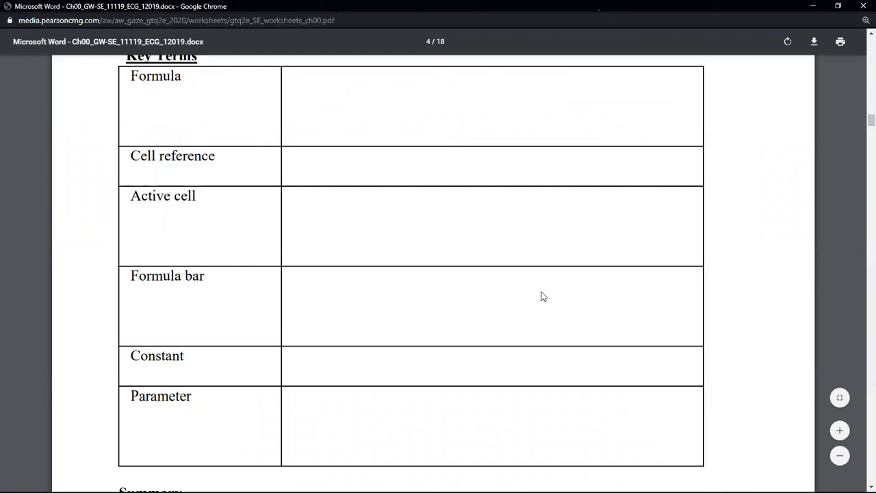
scroll(328, 291, down, 1)
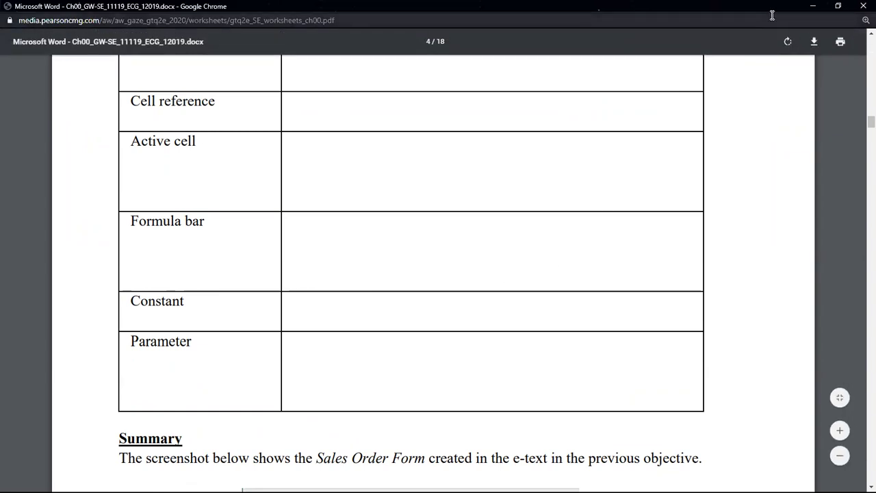
Minimize the worksheet window and turn the eText to the Fill Formulas objective on page 00-09.
click(812, 9)
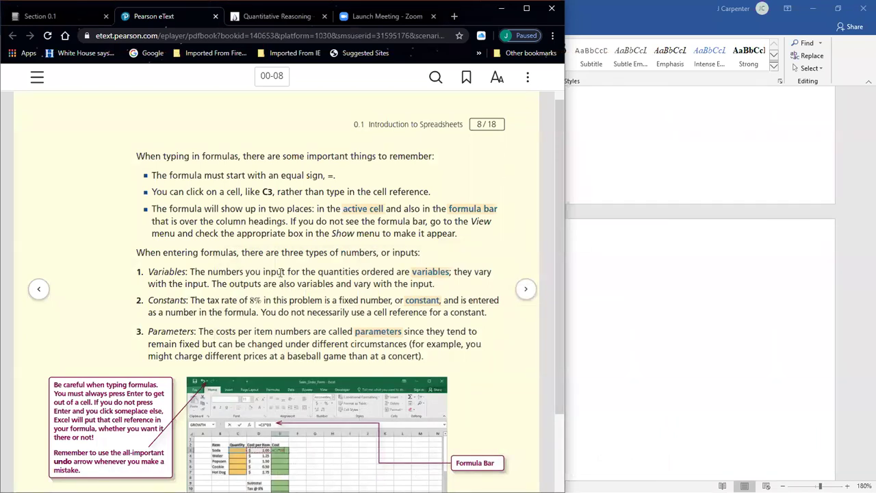
click(530, 298)
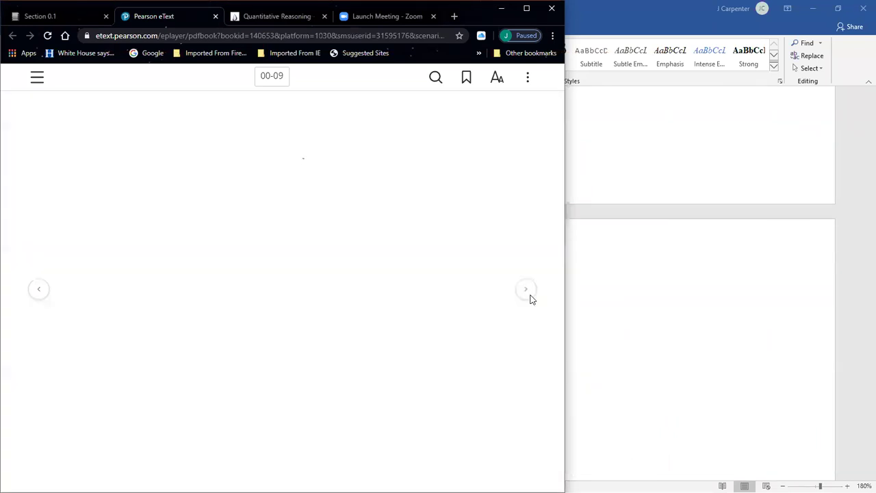
scroll(198, 188, down, 1)
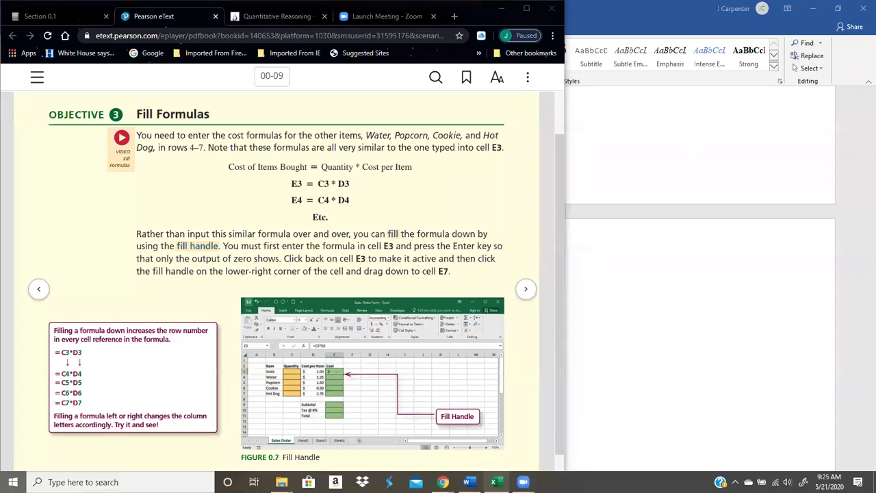
Switch back to the sales order workbook in Excel and clear the Cost formulas in E3 through E7.
key(super)
click(497, 483)
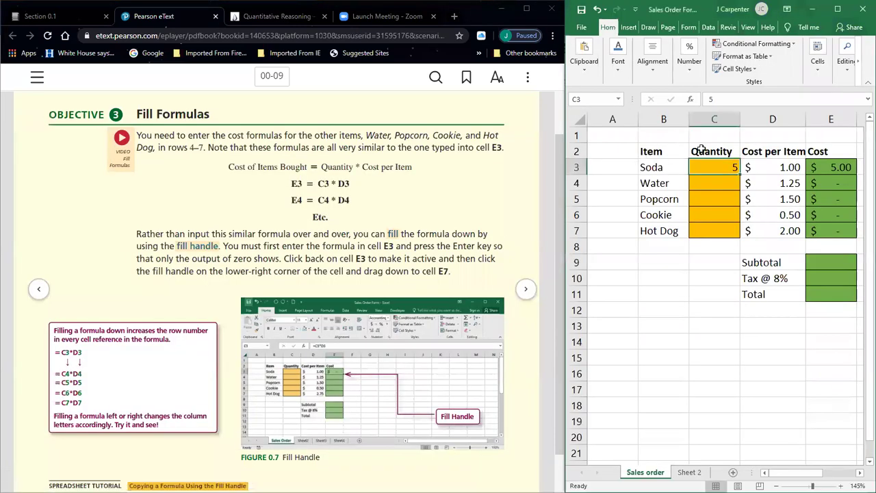
click(837, 179)
drag(836, 168, 827, 231)
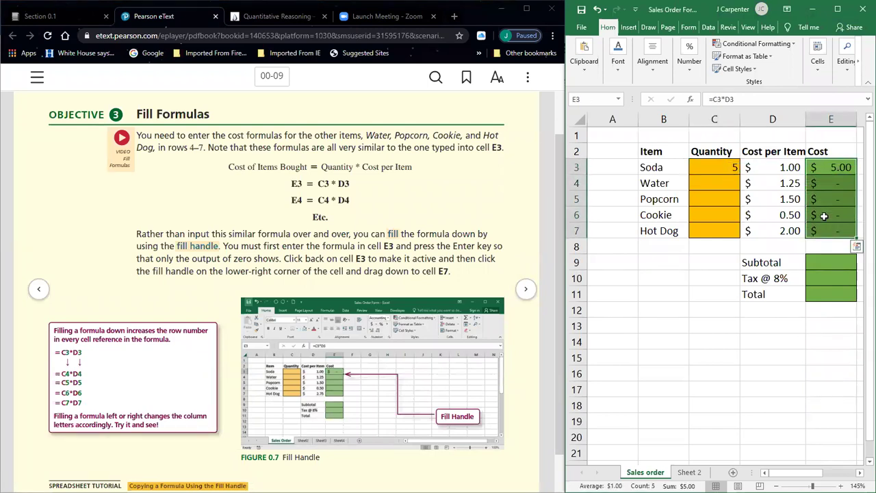
key(Delete)
Enter the Soda cost formula =C3*D3 in E3.
click(833, 171)
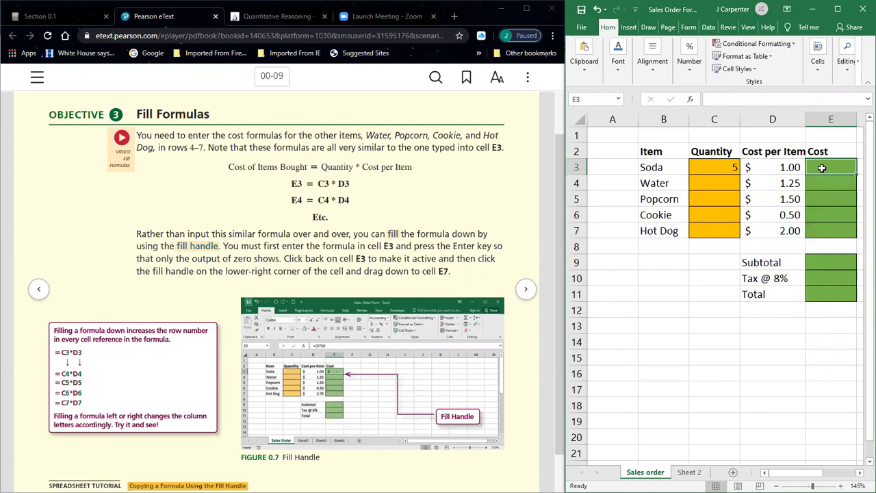
text(=c3*d3)
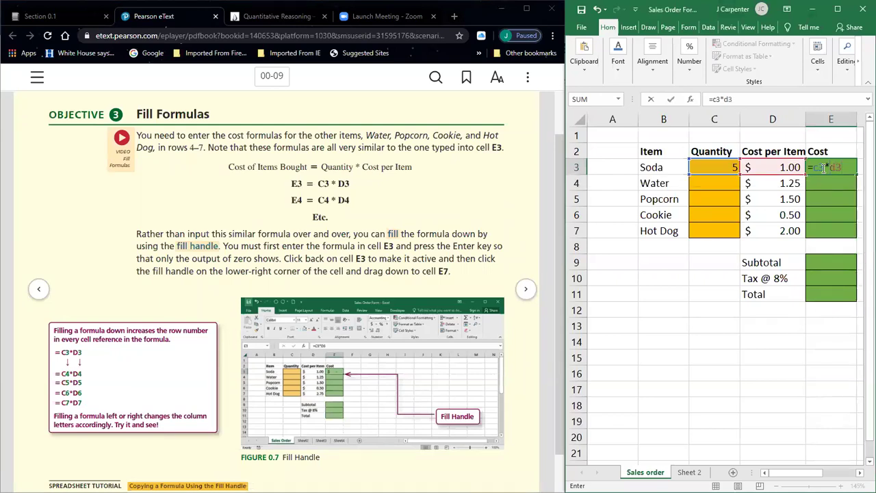
key(Return)
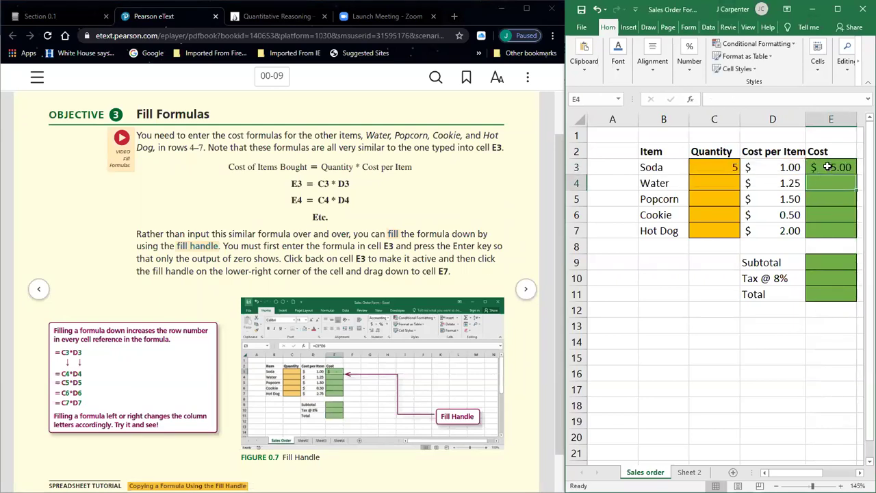
Undo the Soda cost formula and enter c3*d3 in E3 without the equals sign.
click(597, 9)
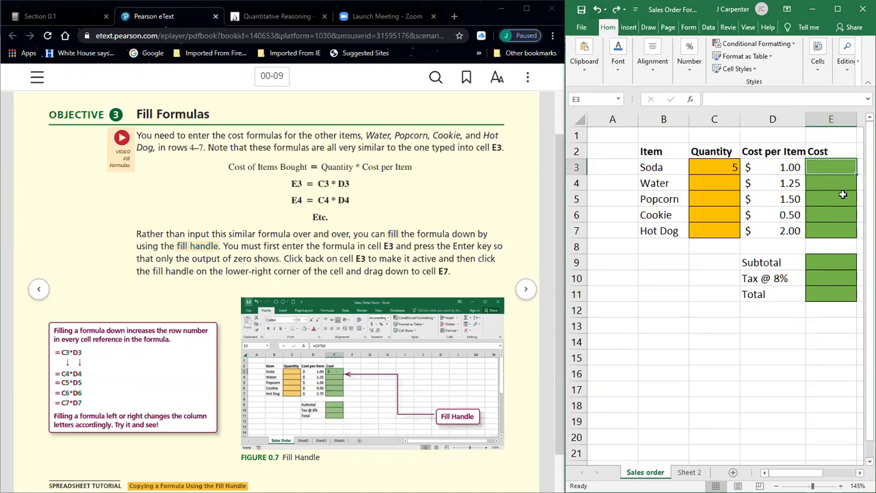
text(=)
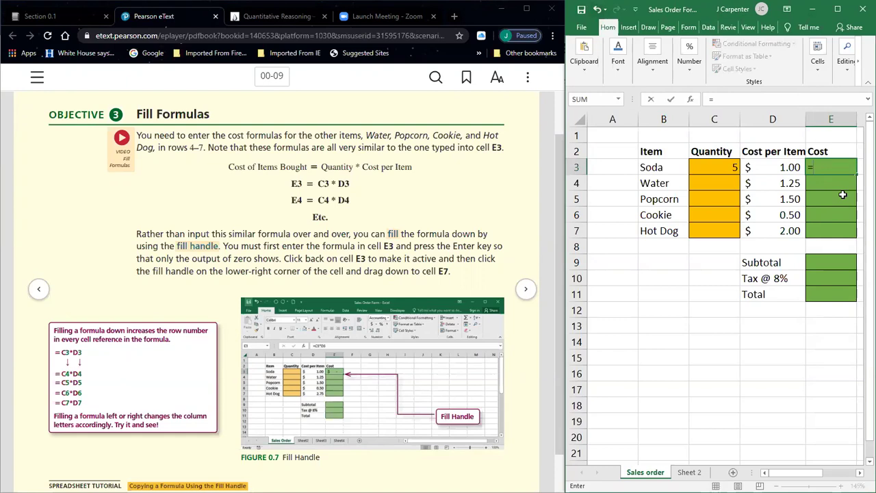
key(BackSpace)
text(c3*d34)
key(BackSpace)
key(Return)
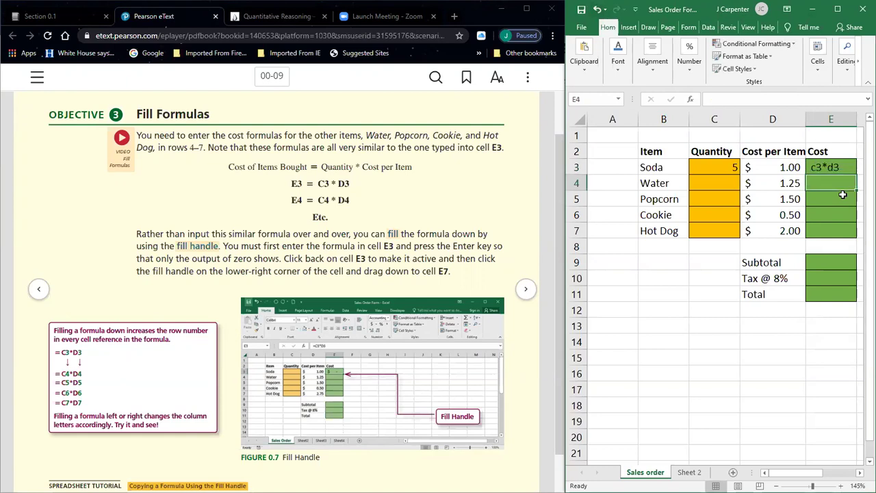
Replace the content of E3 with the formula =C3*D3, picking the Soda quantity and cost-per-item cells as references.
click(831, 165)
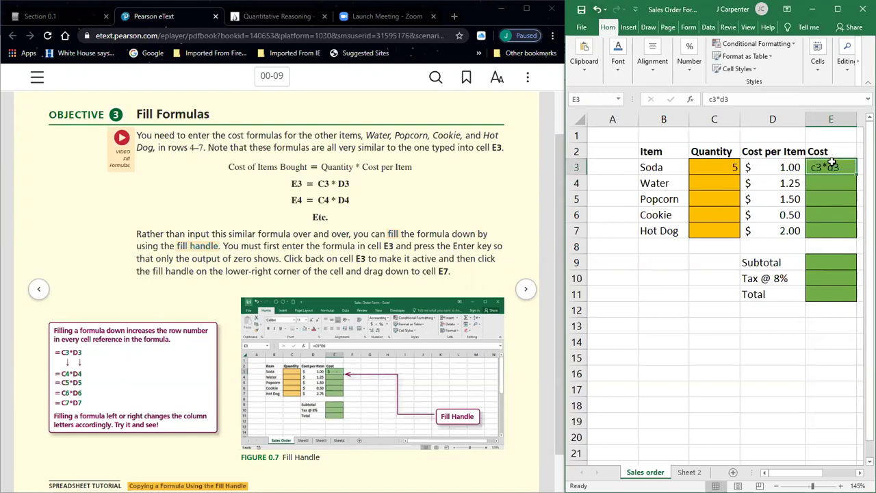
triple_click(729, 98)
key(BackSpace)
text(=)
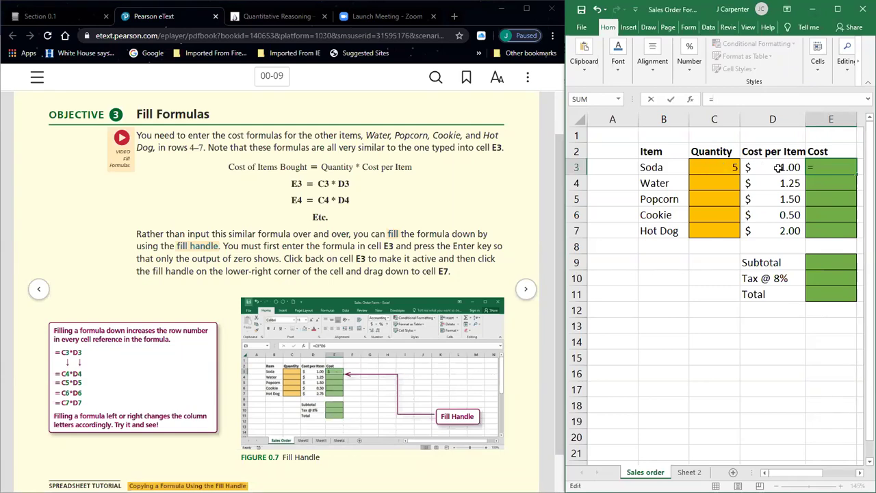
click(722, 167)
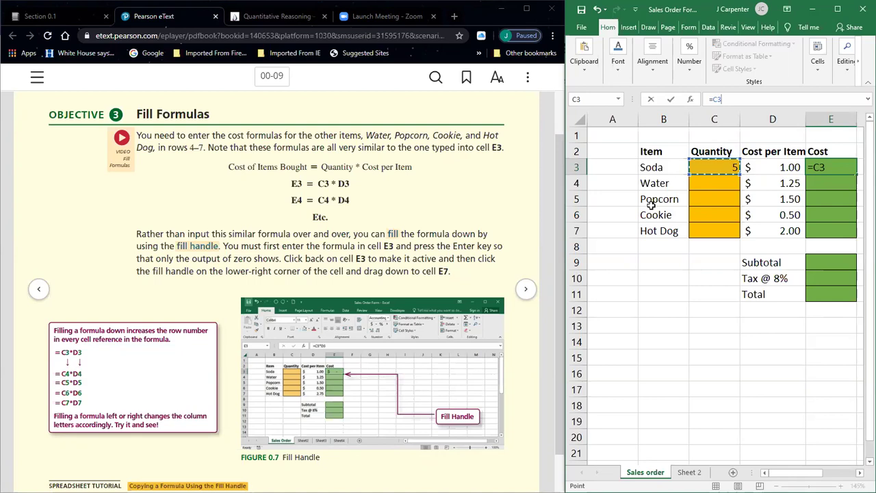
text(*)
click(770, 166)
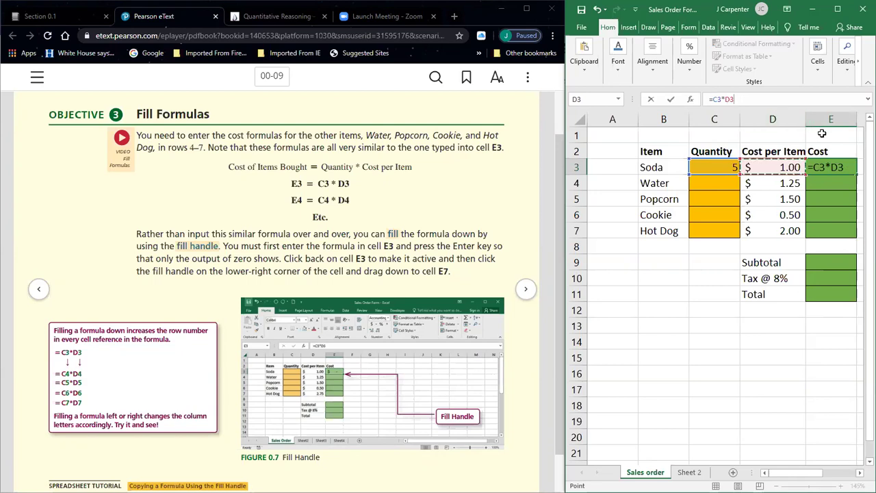
key(Return)
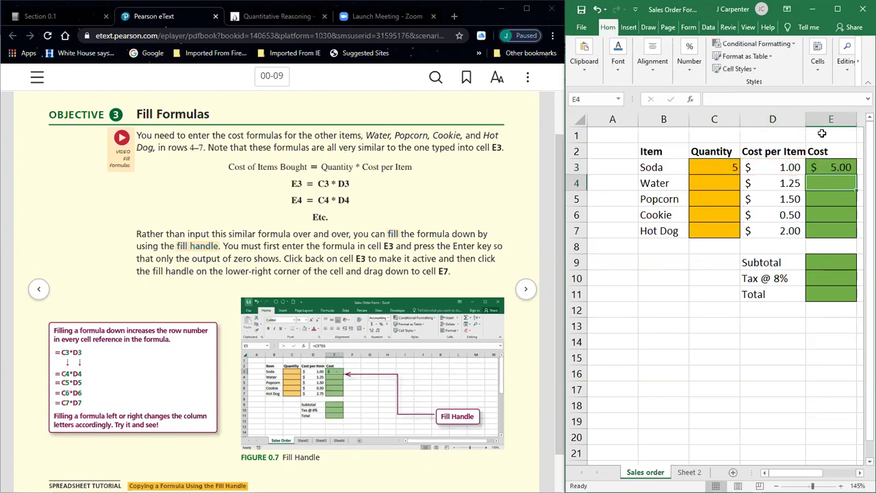
Fill the Soda cost formula from E3 down through E7 and inspect the copied formulas in the cells below.
click(820, 167)
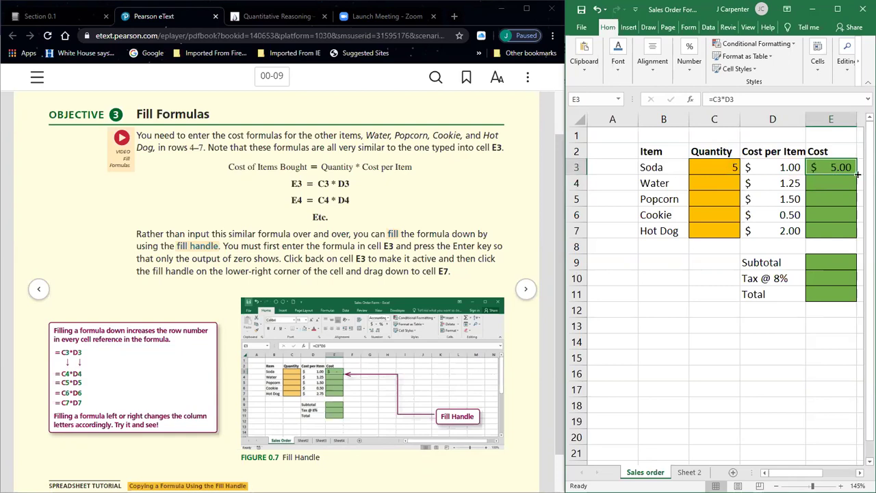
drag(855, 175, 856, 239)
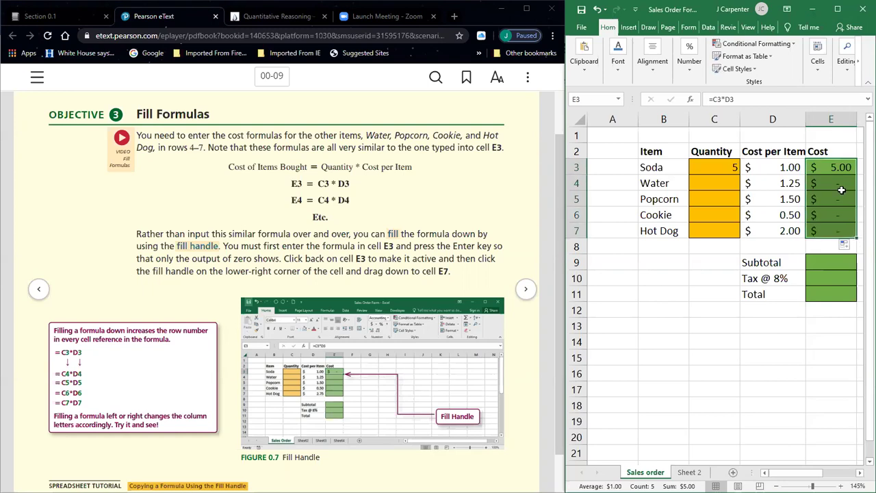
click(841, 190)
double_click(841, 187)
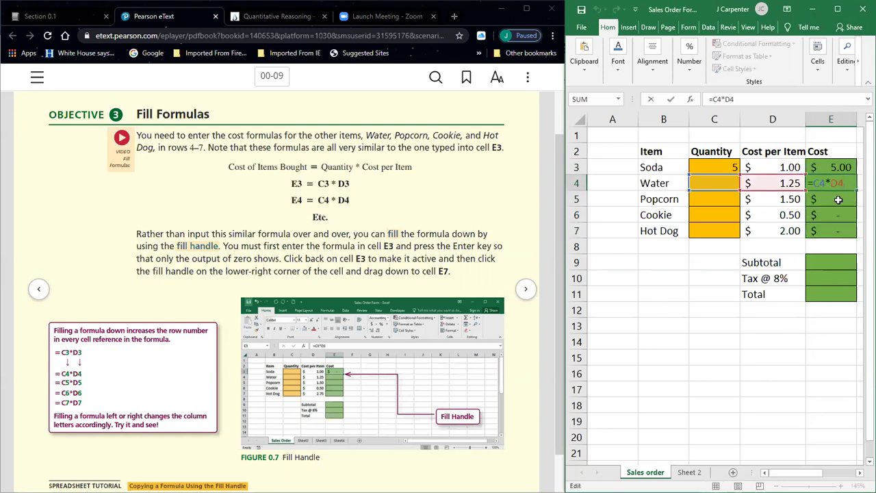
double_click(837, 200)
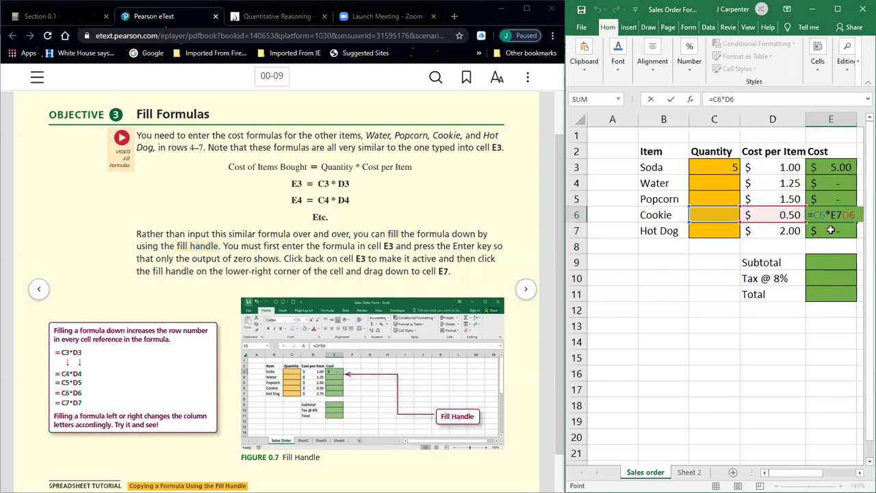
click(831, 230)
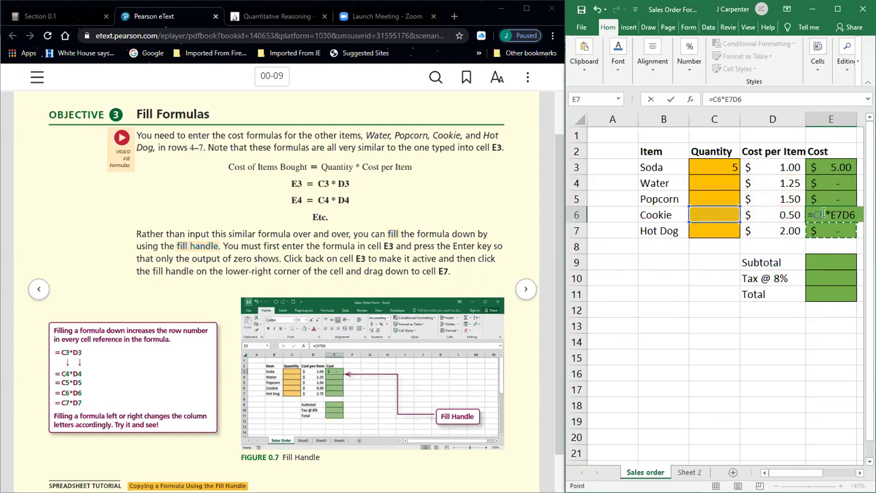
click(796, 268)
click(715, 294)
click(655, 281)
click(657, 326)
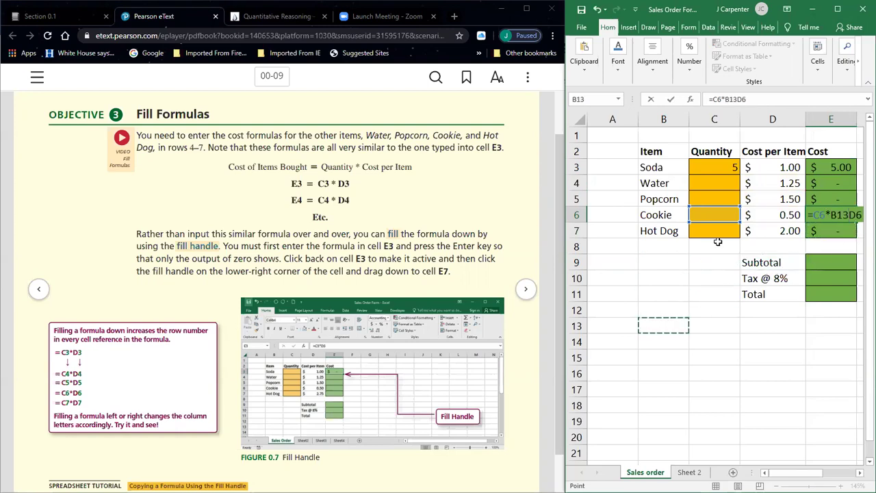
key(Return)
click(597, 11)
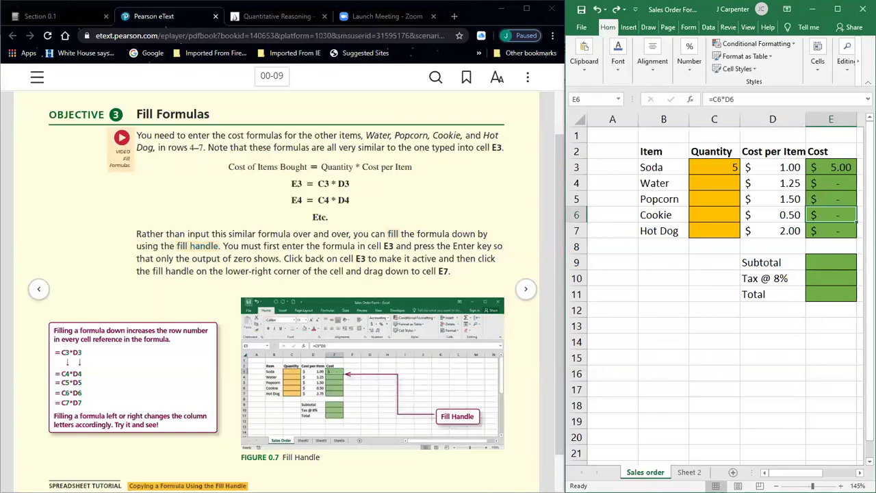
Switch to the worksheet window and examine the Objective 3 Fill Formulas key terms and summary on page 6.
key(super)
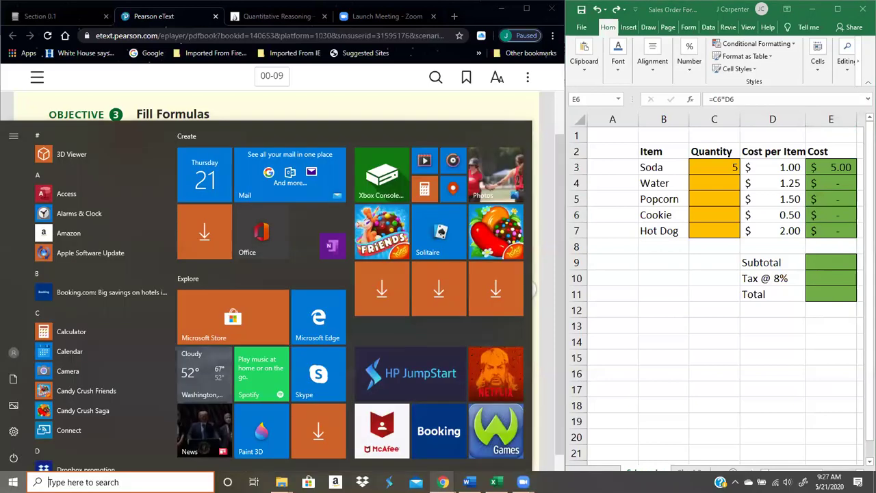
mouse_move(443, 481)
key(super)
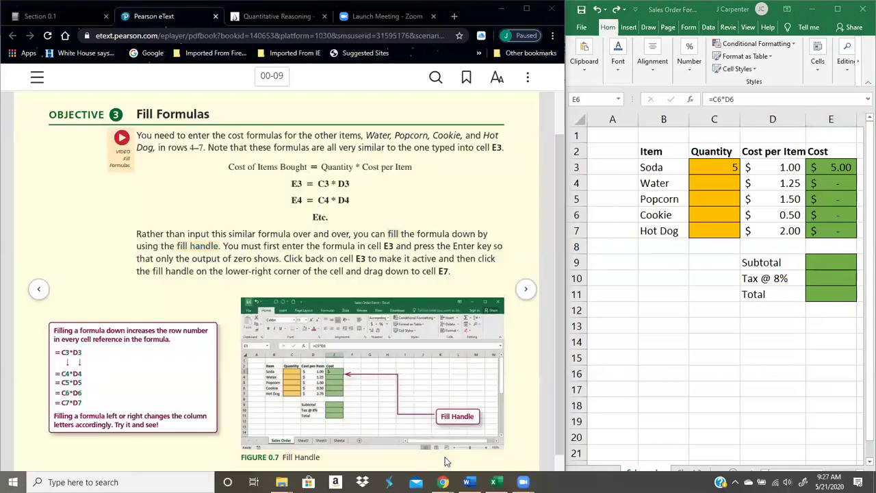
key(super)
click(511, 451)
scroll(543, 353, down, 5)
scroll(542, 353, down, 20)
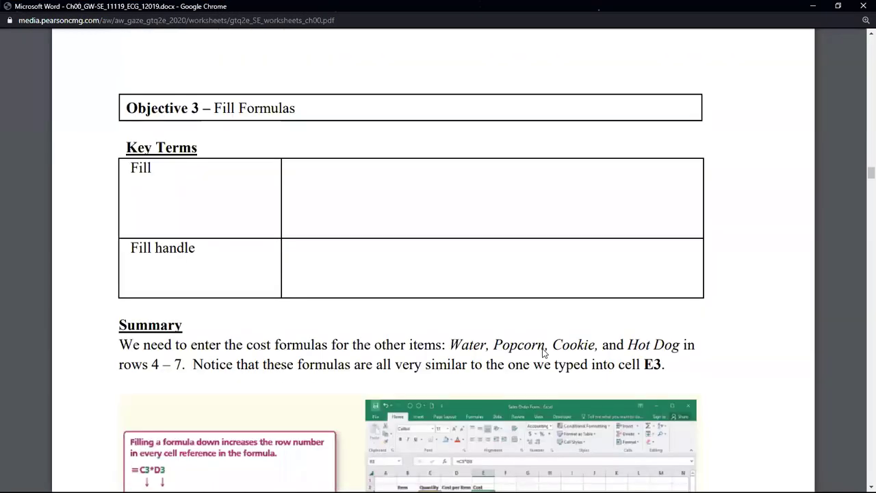
scroll(543, 347, up, 4)
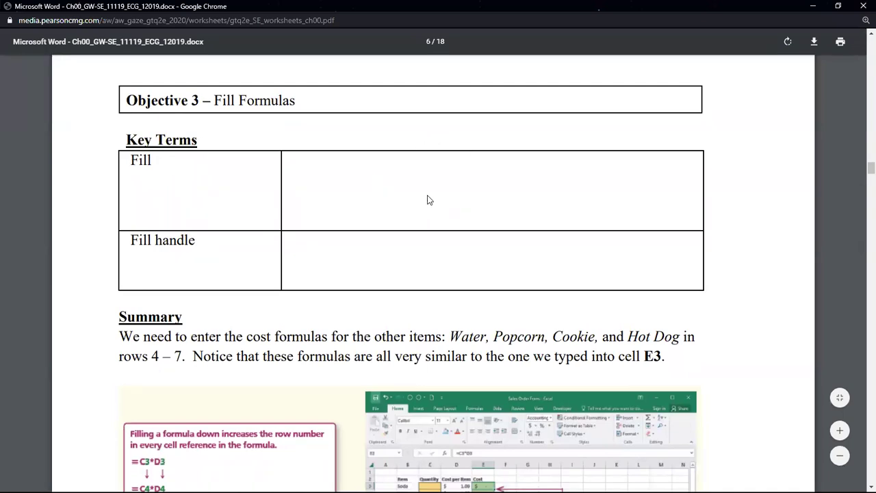
scroll(428, 198, down, 2)
scroll(433, 145, down, 2)
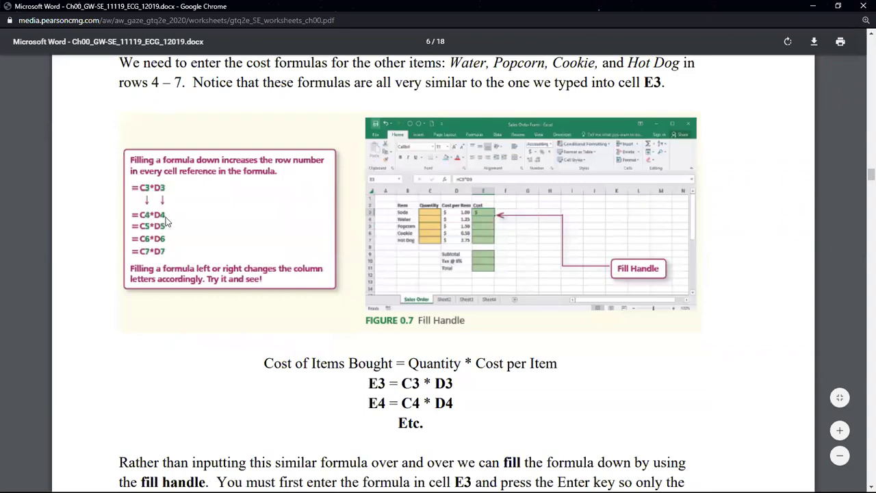
Examine the Sales Order figure and first questions of Guided Practice Activity #1 on page 7 of the worksheet.
scroll(427, 177, down, 10)
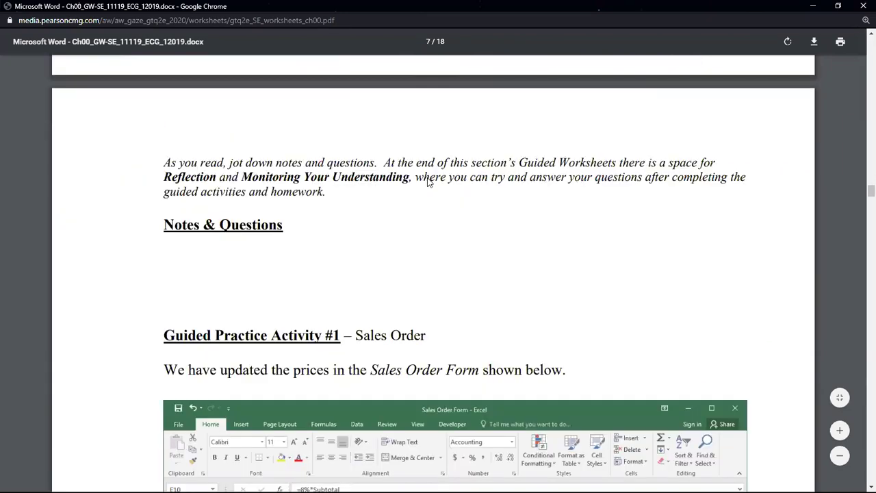
scroll(427, 179, down, 3)
scroll(404, 177, down, 2)
scroll(363, 137, up, 1)
scroll(225, 142, up, 2)
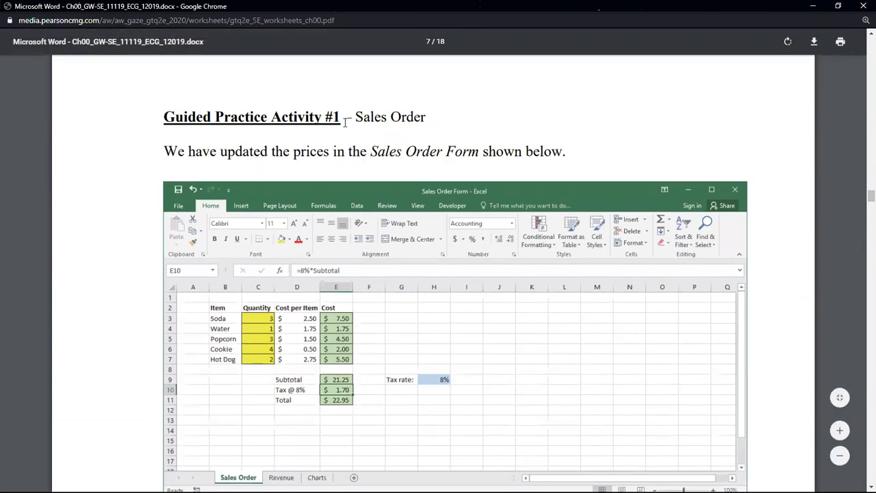
scroll(369, 128, down, 2)
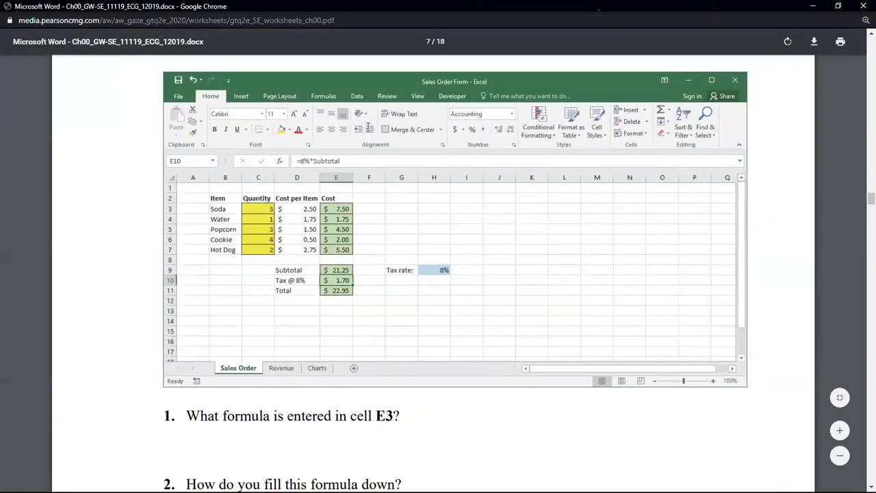
scroll(337, 201, down, 1)
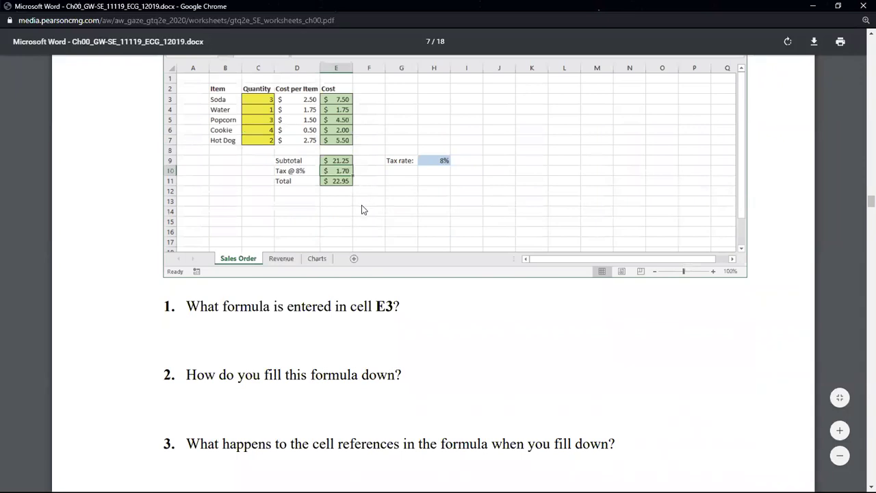
scroll(403, 201, down, 2)
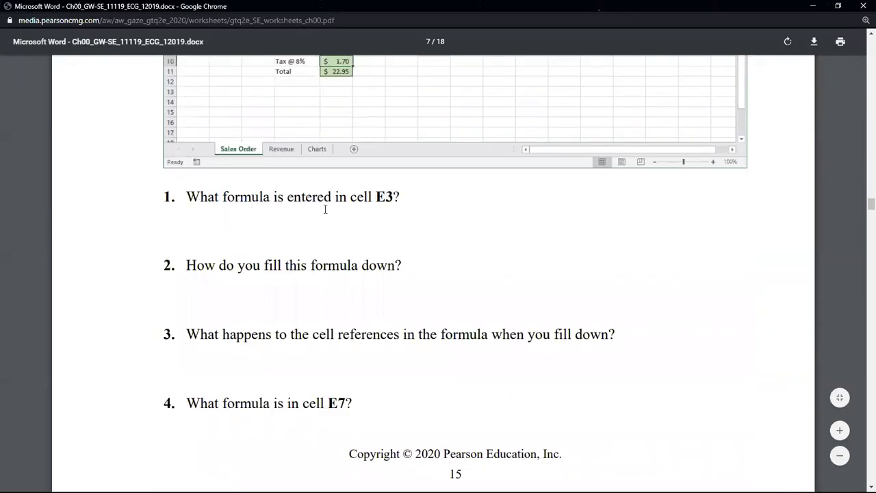
scroll(397, 201, up, 3)
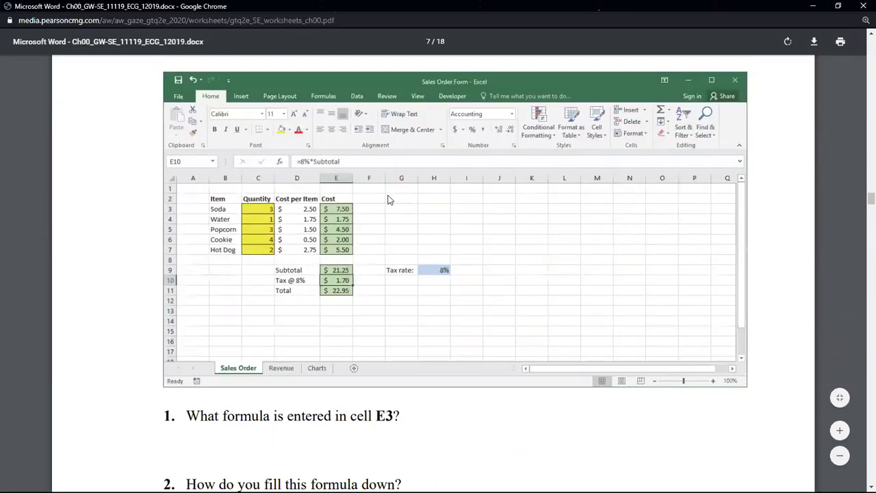
Read Guided Practice questions 1 through 7 about filling and formatting the cost formulas on pages 7 and 8.
scroll(395, 266, down, 1)
scroll(395, 266, down, 2)
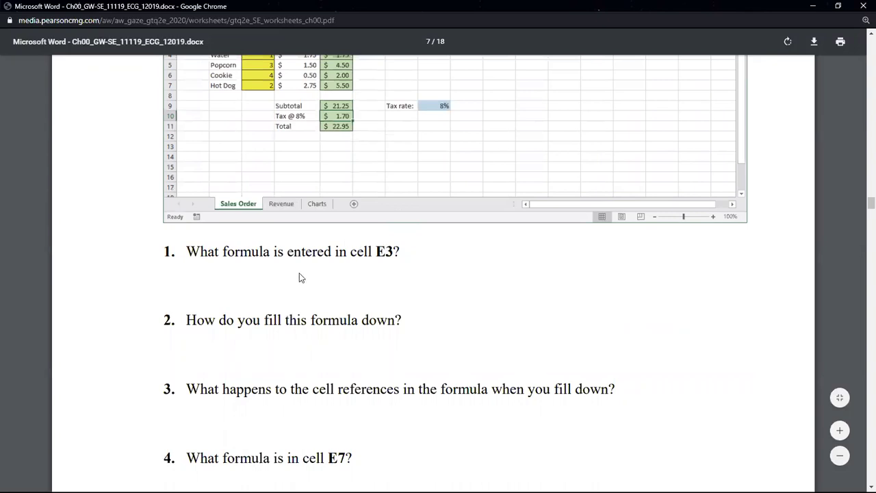
scroll(311, 316, down, 1)
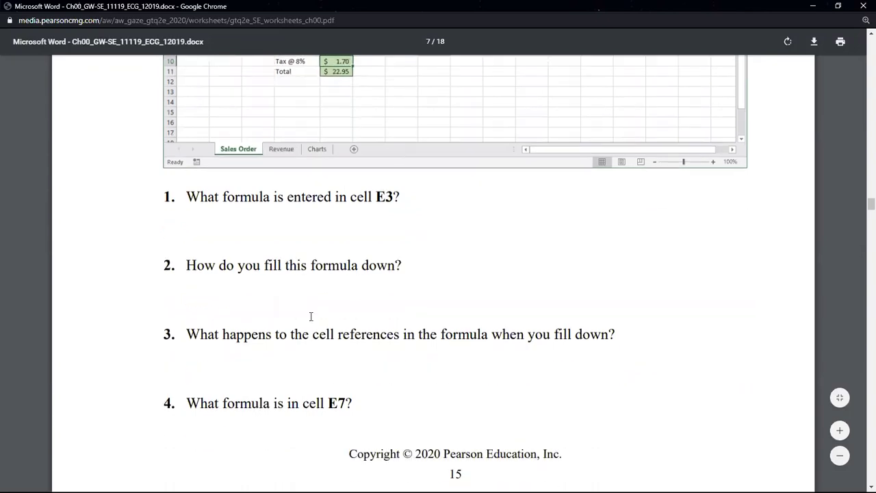
scroll(241, 349, down, 1)
scroll(374, 363, down, 3)
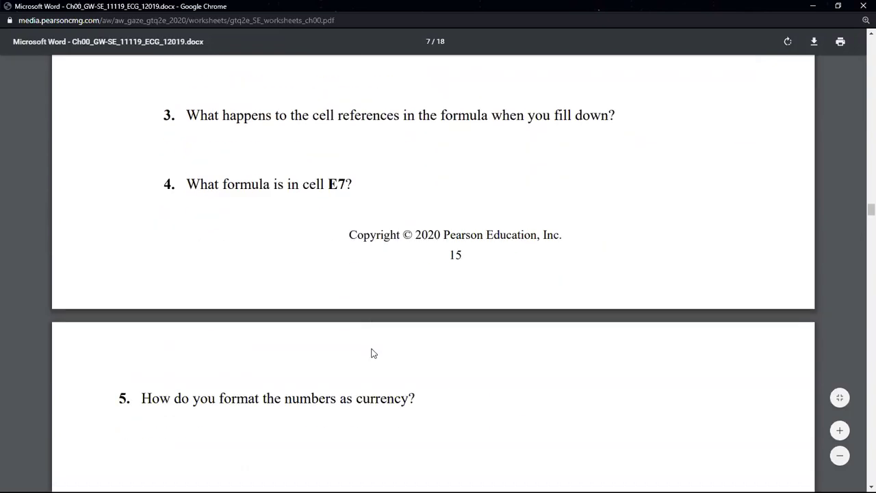
scroll(314, 337, down, 2)
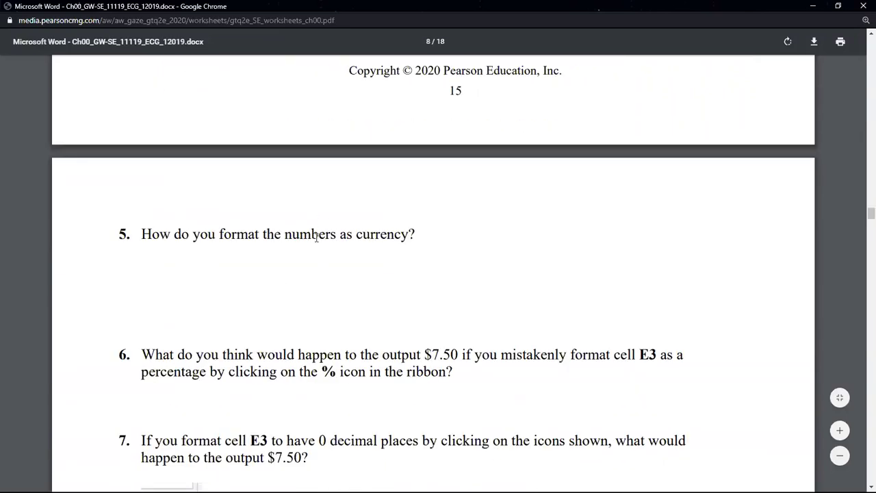
scroll(321, 239, up, 1)
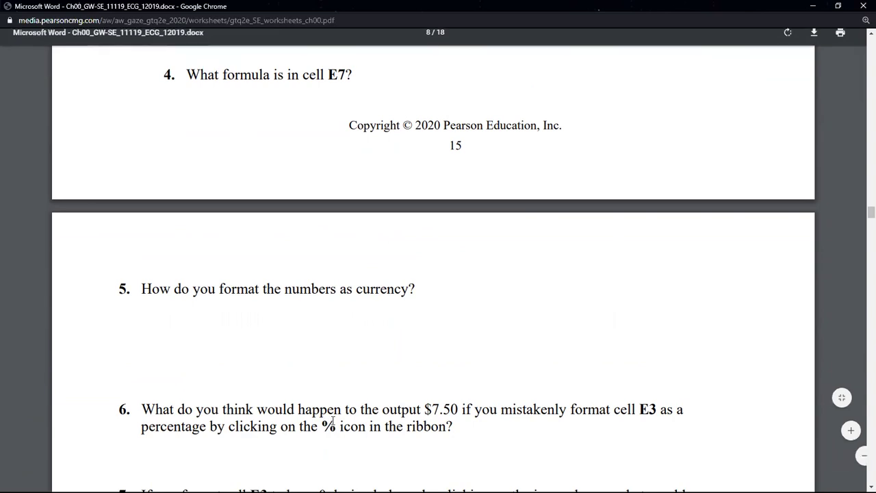
scroll(333, 421, down, 1)
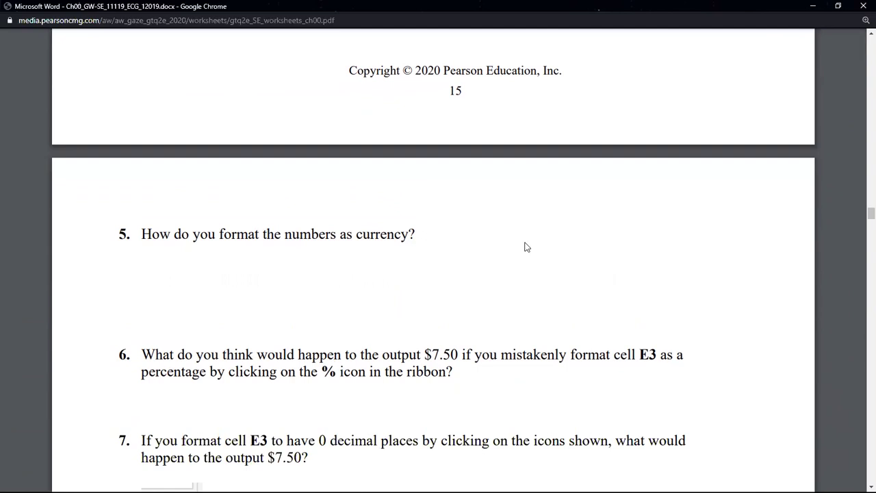
Minimize the worksheet window and turn the eText to the Using Built-In Functions objective on page 00-10.
click(813, 6)
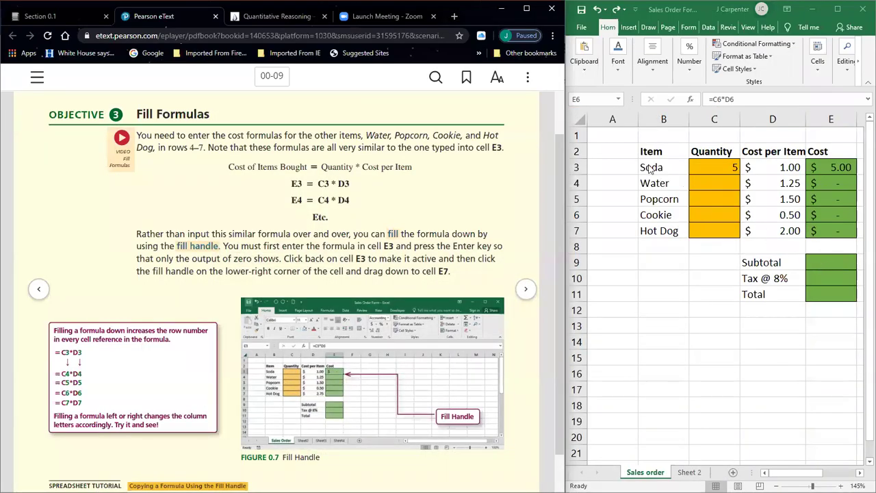
click(527, 287)
scroll(452, 214, down, 1)
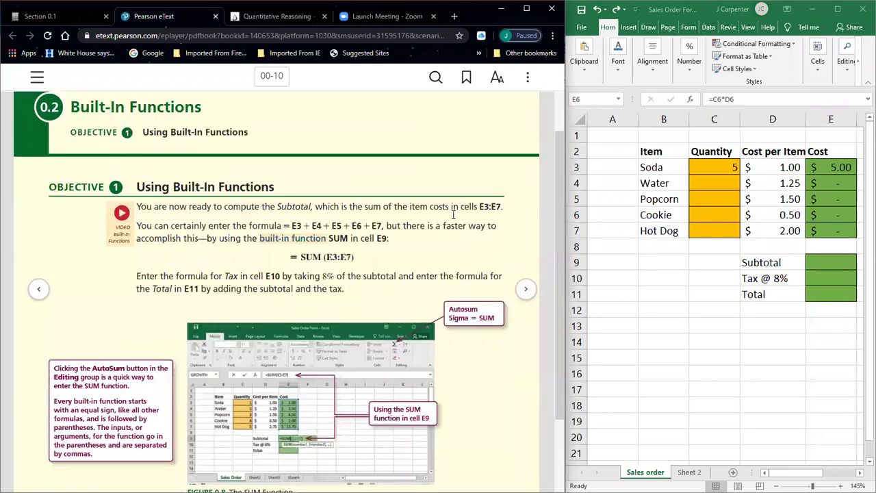
scroll(453, 215, down, 1)
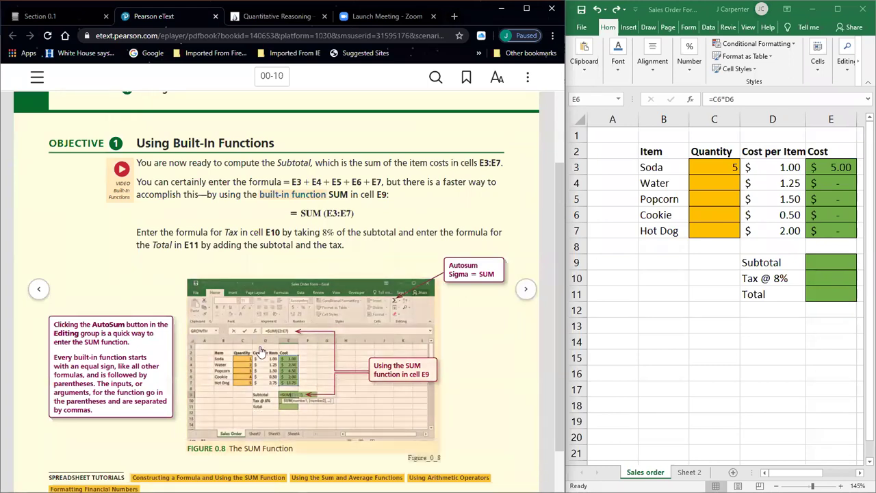
Switch to the worksheet window and view the Sales Order figure of Guided Practice Activity #1 on page 7.
key(super)
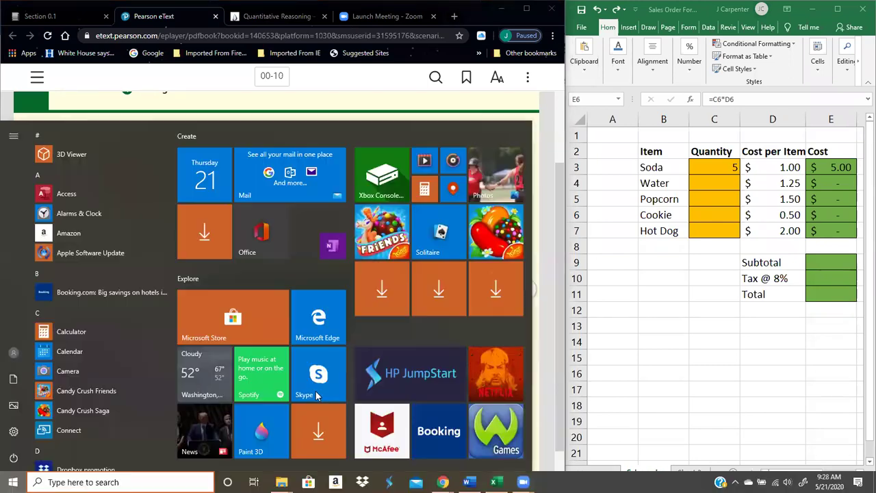
mouse_move(486, 472)
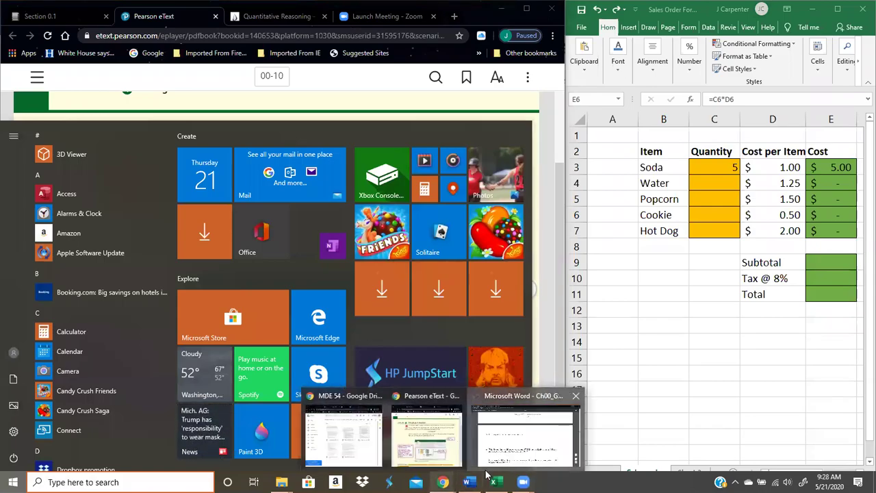
click(486, 423)
scroll(452, 336, up, 8)
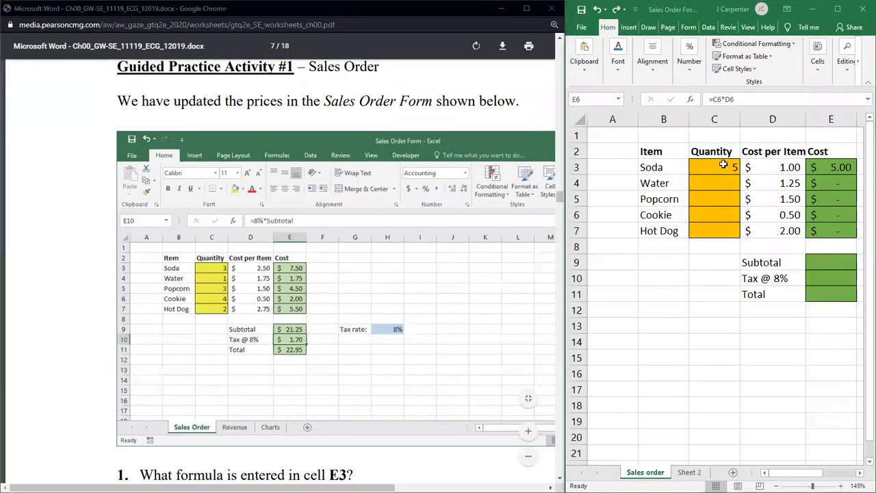
Enter the quantities from the worksheet figure in C3:C7: Soda 3, Water 1, Popcorn 3, Cookie 4, Hot Dog 2.
click(724, 164)
text(3)
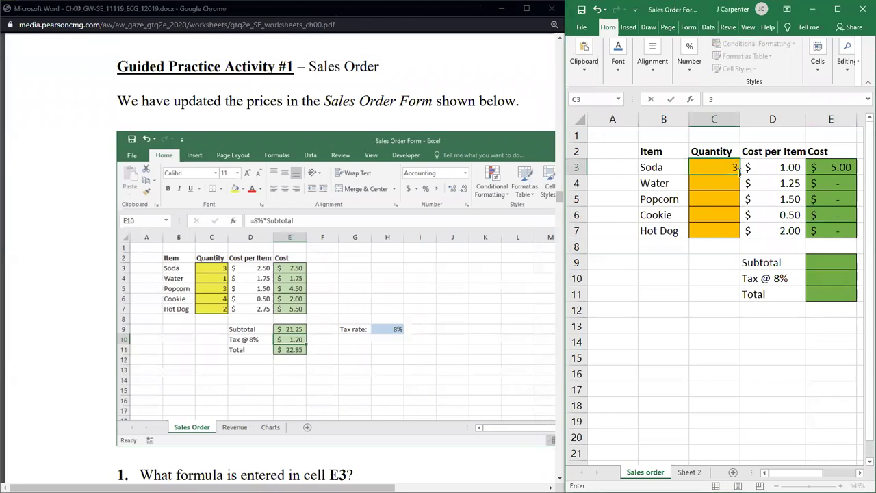
key(Return)
text(1)
key(Return)
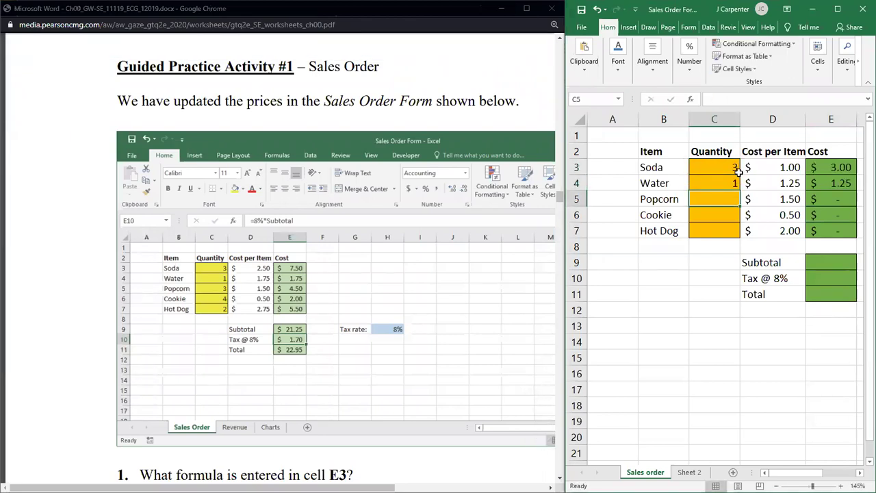
text(3)
key(Return)
text(4)
key(Return)
text(2)
key(Return)
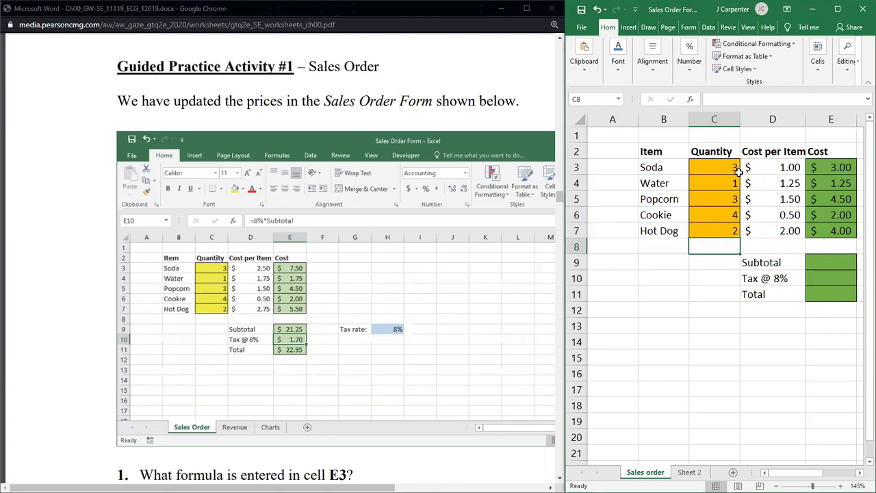
Update the cost per item to 2.50 for Soda, 1.75 for Water and 2.75 for Hot Dog.
click(782, 167)
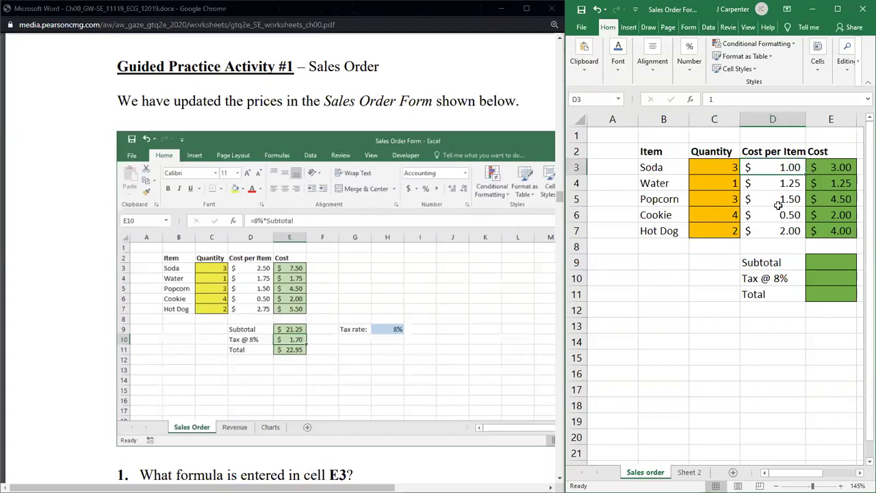
click(786, 186)
click(784, 170)
click(783, 185)
click(782, 165)
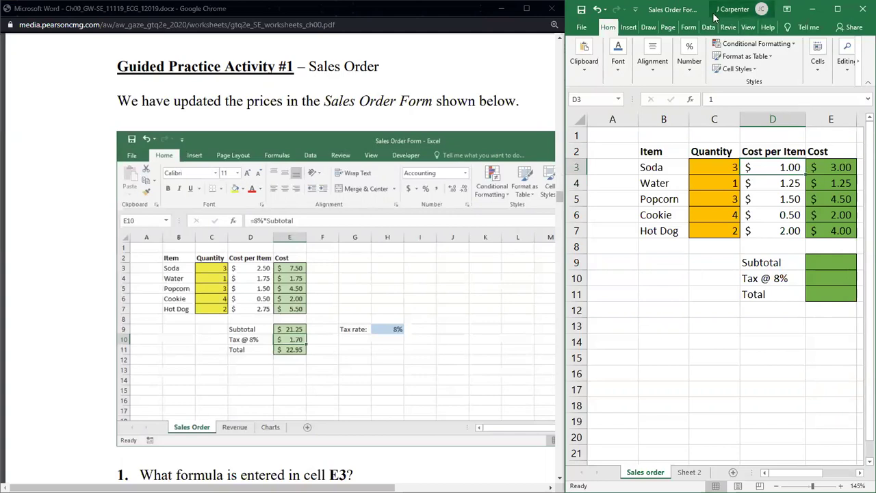
text(2.5)
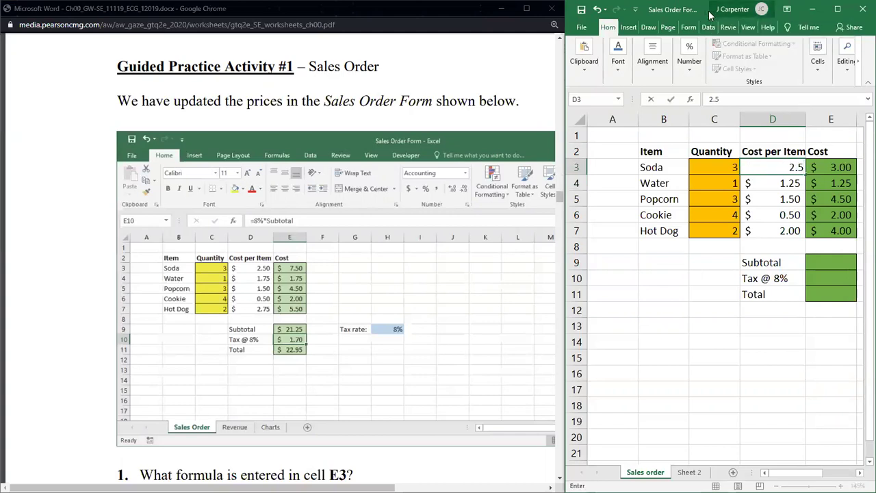
key(Return)
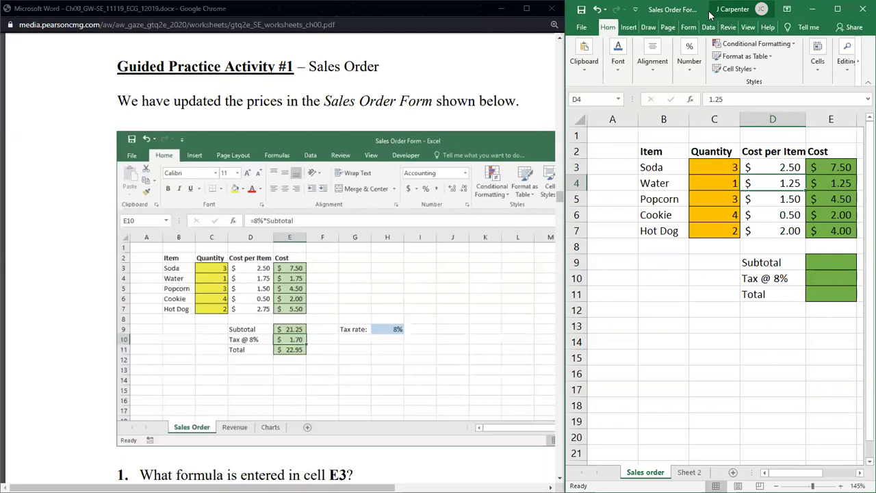
text(1.75)
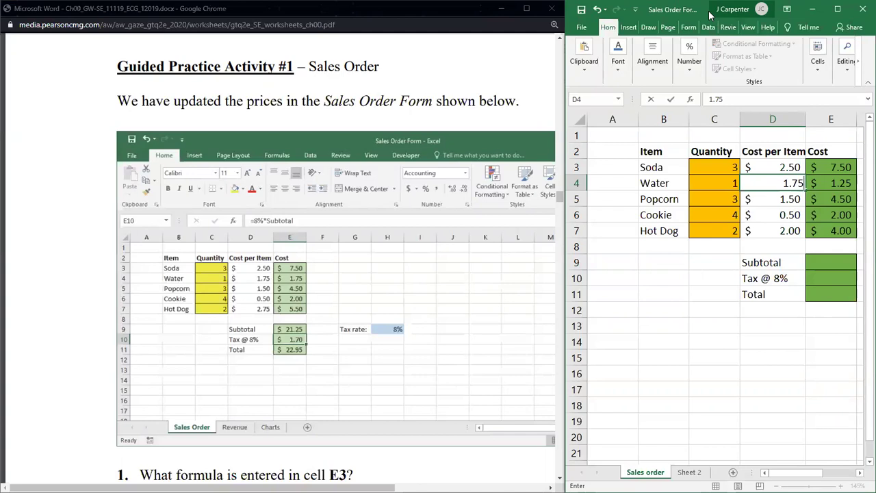
key(Return)
key(Return)
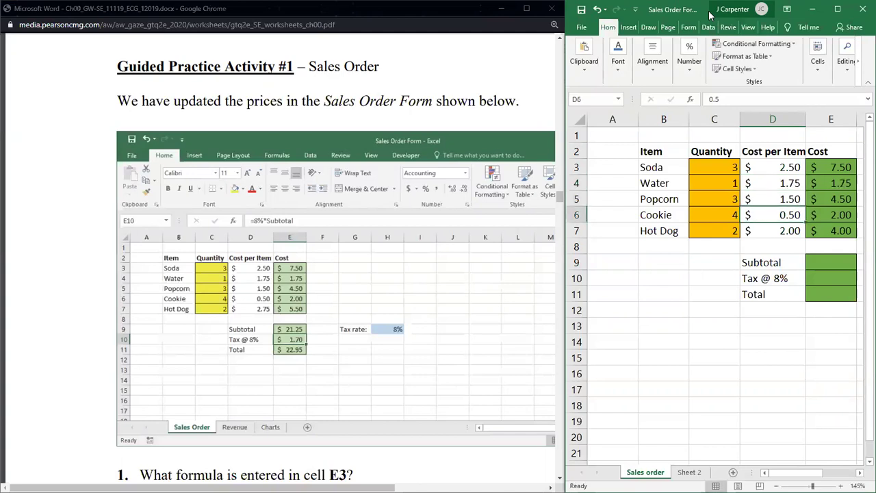
key(Return)
text(2.75)
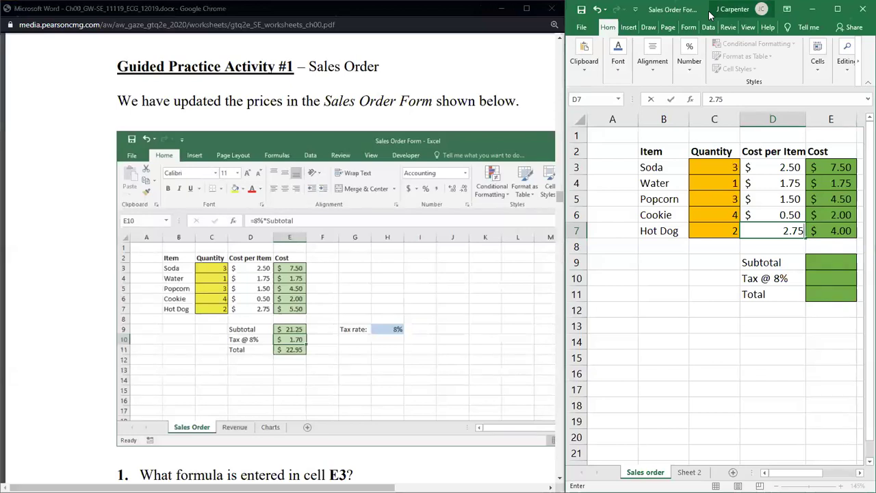
key(Return)
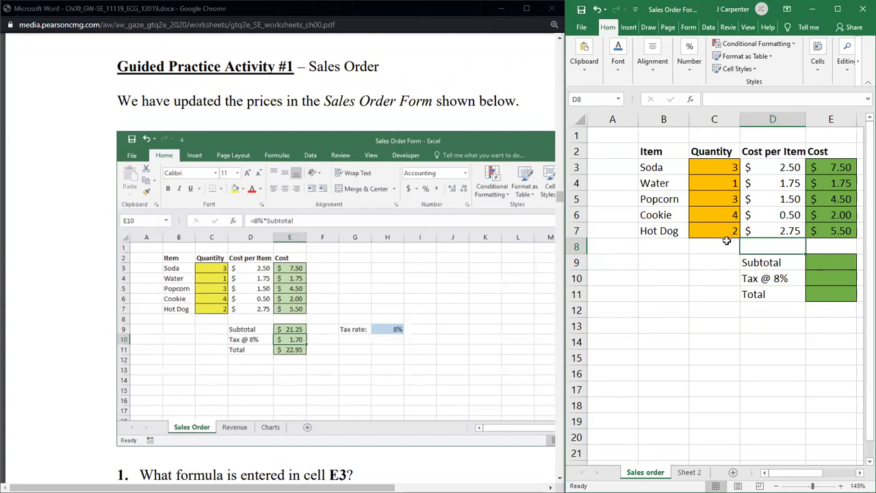
Inspect the item cost formulas in E3 through E7, and minimize the worksheet window to return to the eText.
click(702, 254)
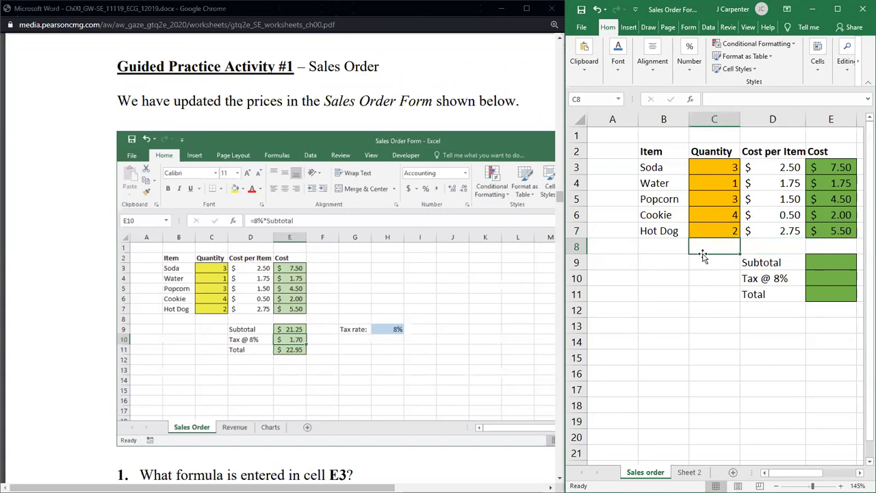
click(840, 170)
click(840, 220)
click(838, 231)
click(829, 199)
click(829, 183)
click(829, 167)
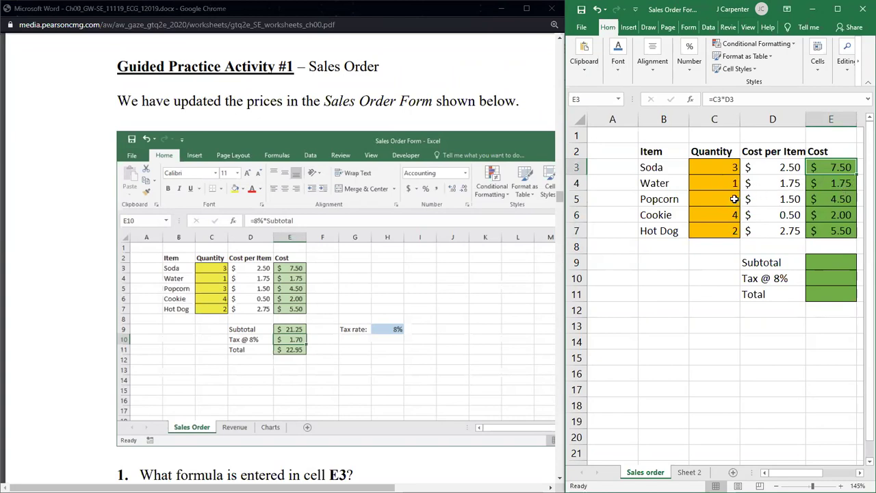
click(836, 196)
click(831, 214)
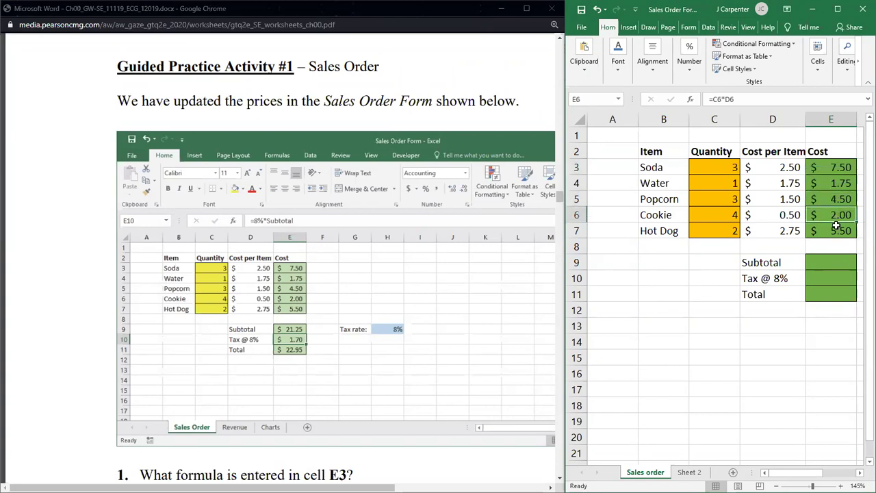
click(833, 200)
click(829, 183)
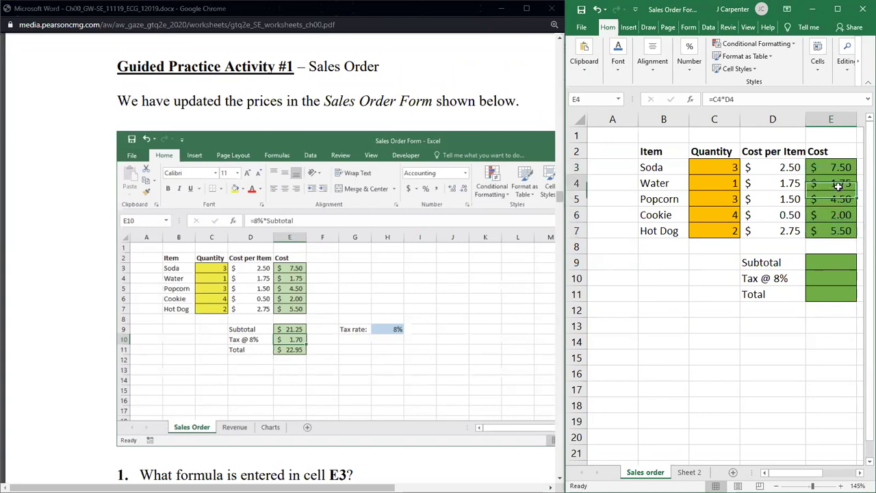
click(827, 165)
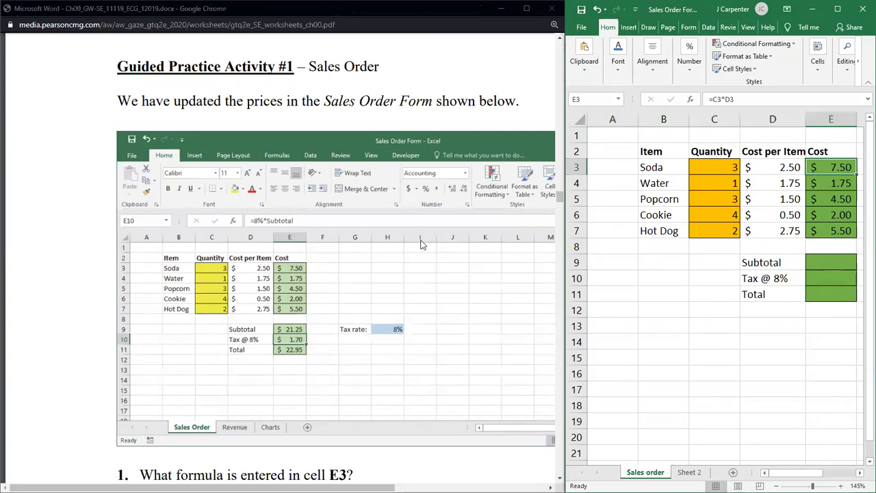
scroll(479, 127, up, 1)
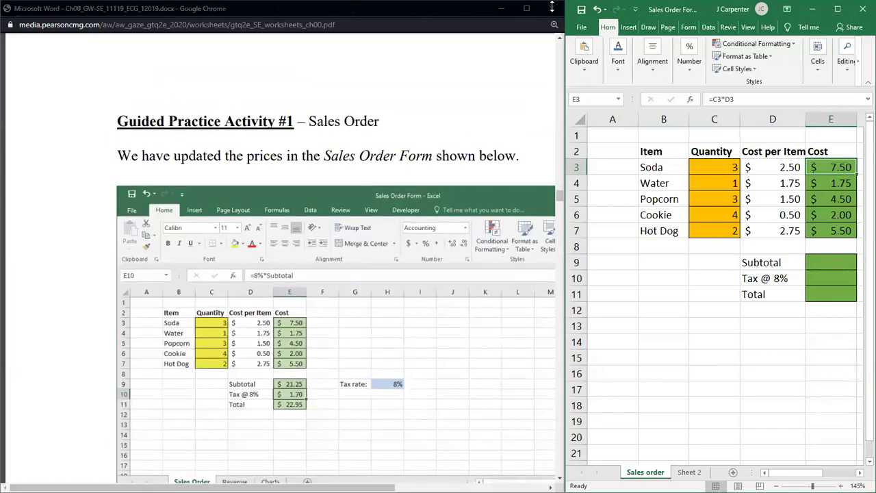
click(500, 8)
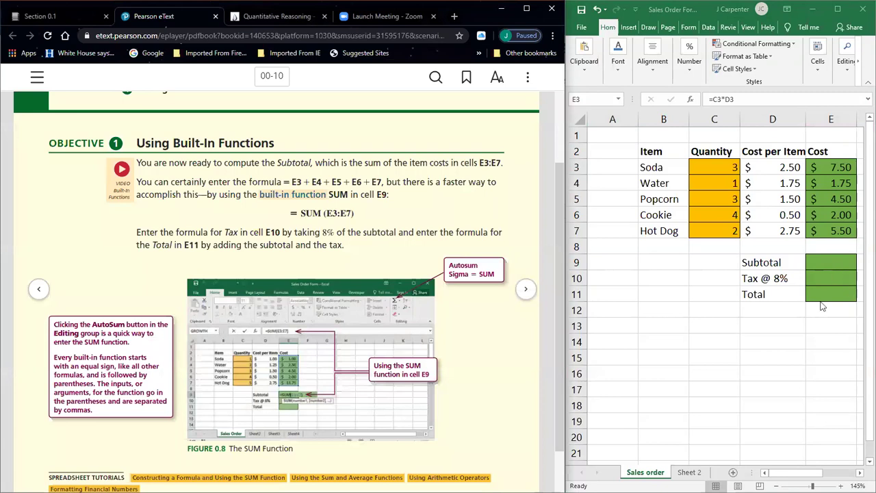
Try the formula =E3+E4+E5+E6+E7 for the Subtotal in cell E9 and undo the entry.
click(831, 259)
click(832, 259)
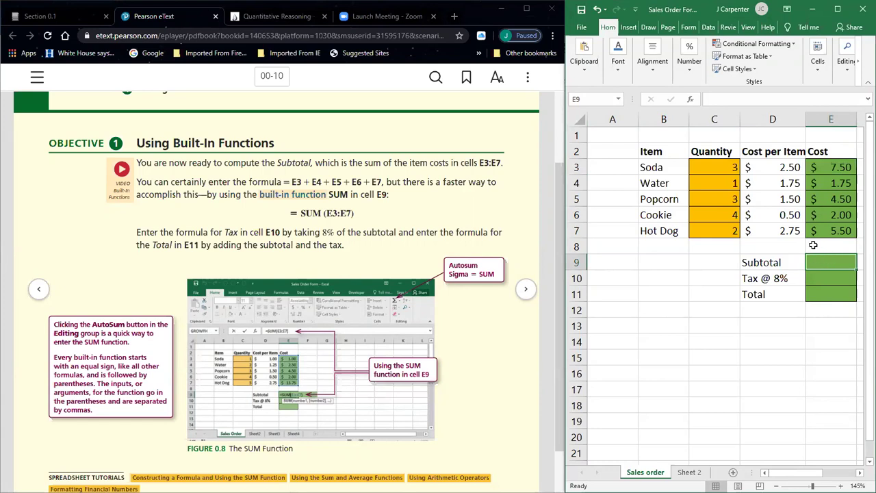
text(=)
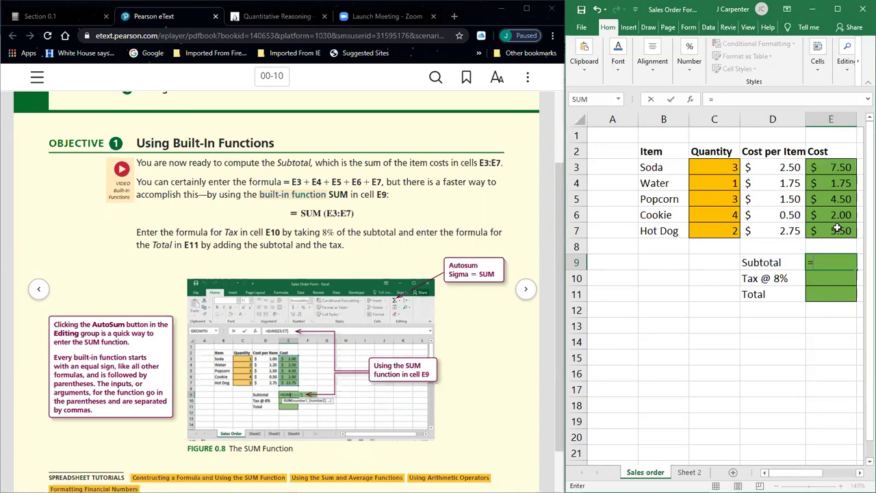
click(833, 172)
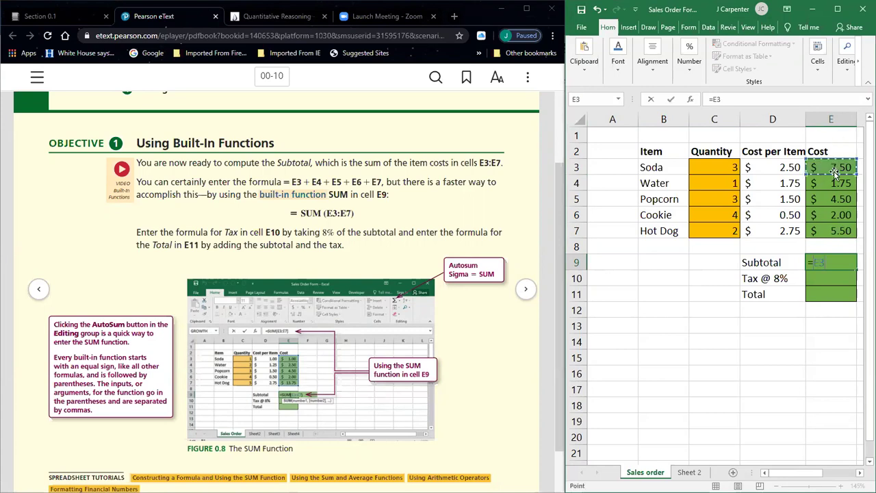
text(+)
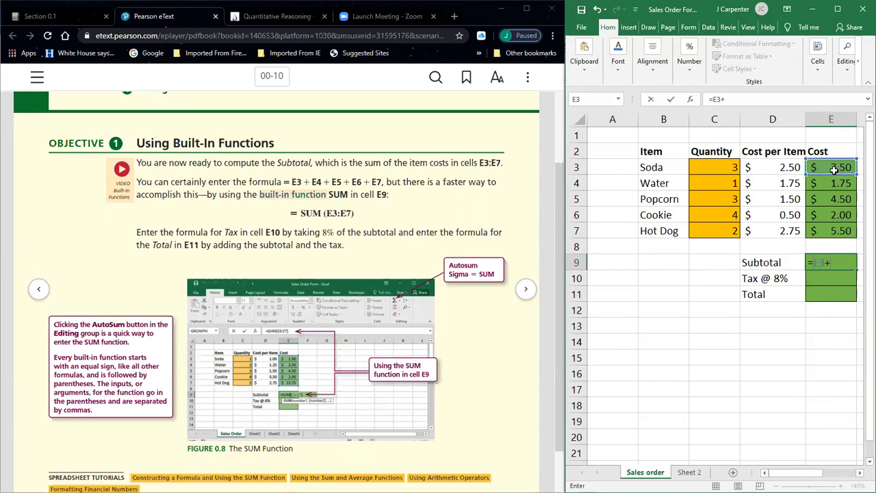
click(835, 181)
text(+)
click(842, 203)
text(+)
click(830, 216)
text(+)
click(830, 227)
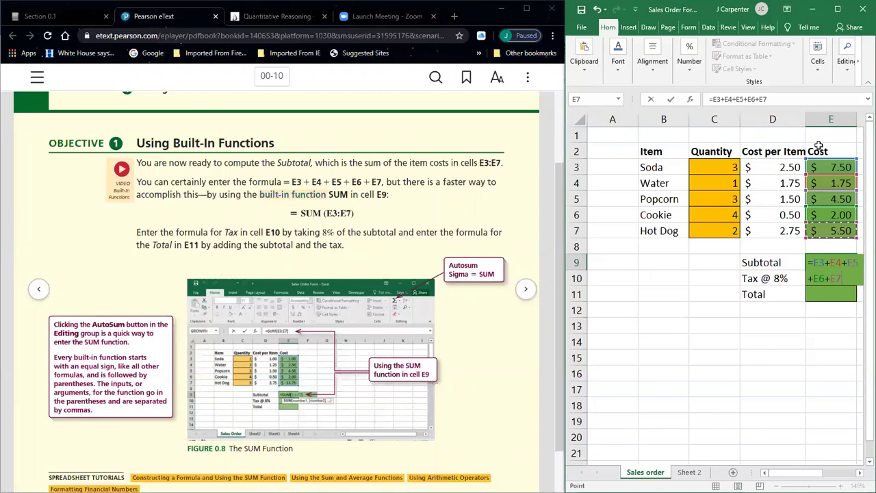
key(Return)
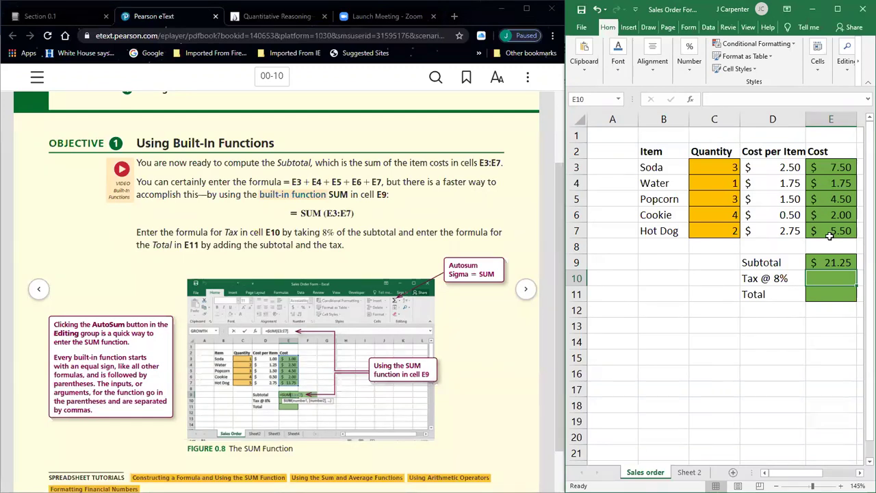
click(827, 261)
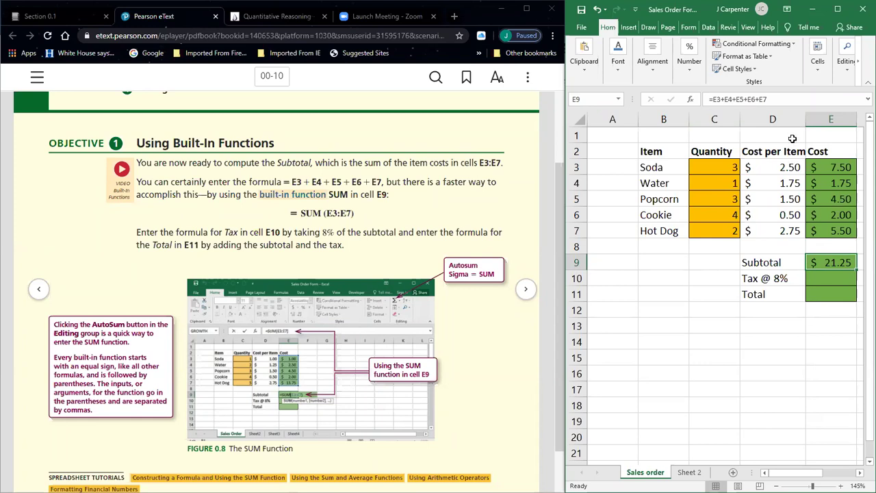
click(595, 10)
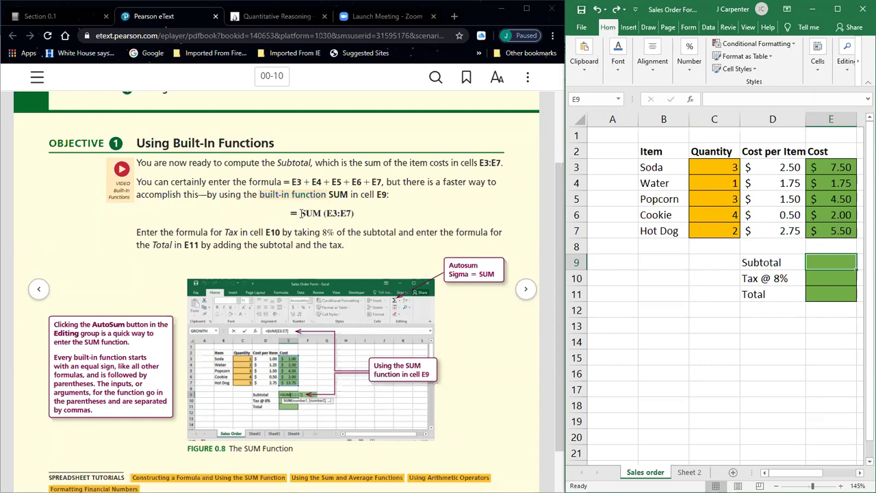
Begin the Subtotal formula in cell E9 with the built-in function, entering =SUM( without its range.
text(=)
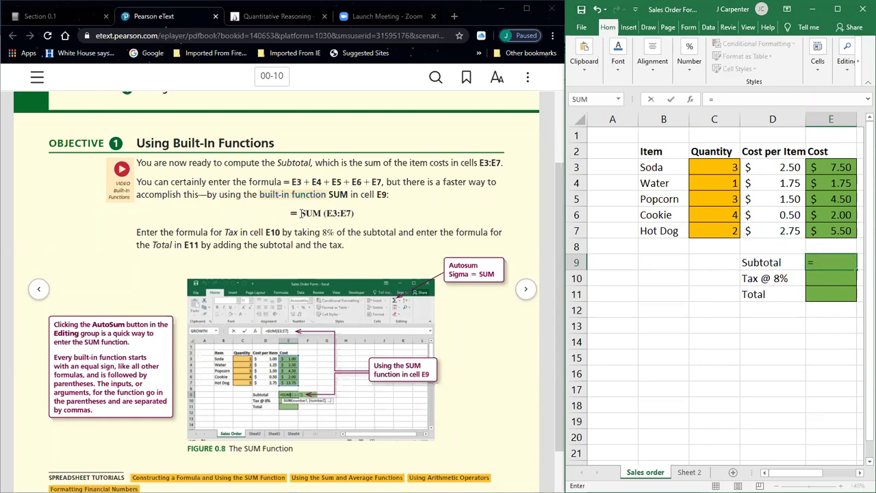
text(SUMj)
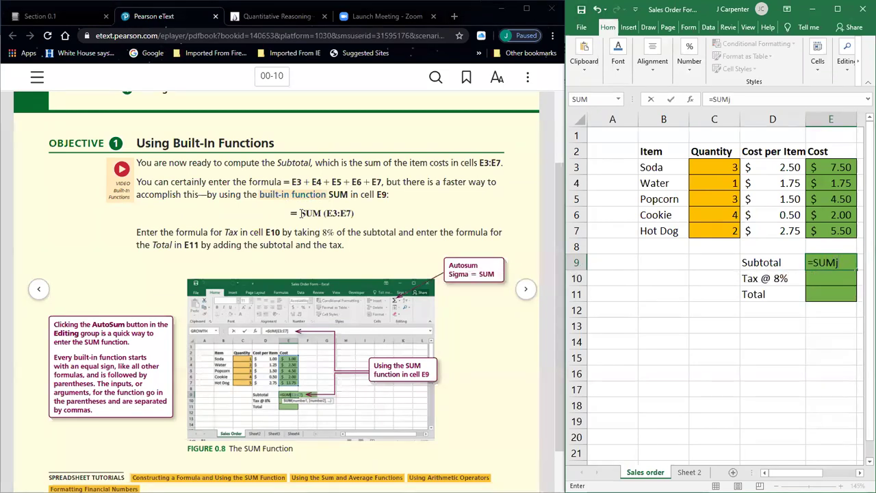
key(BackSpace)
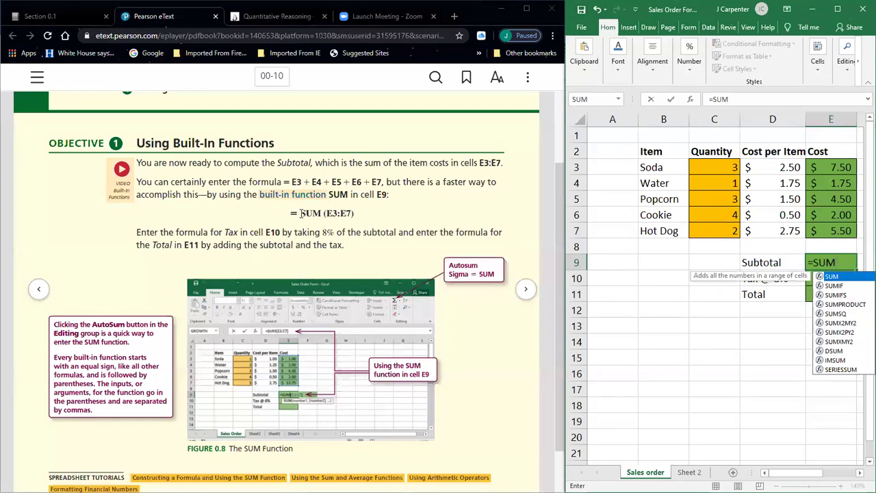
text(()
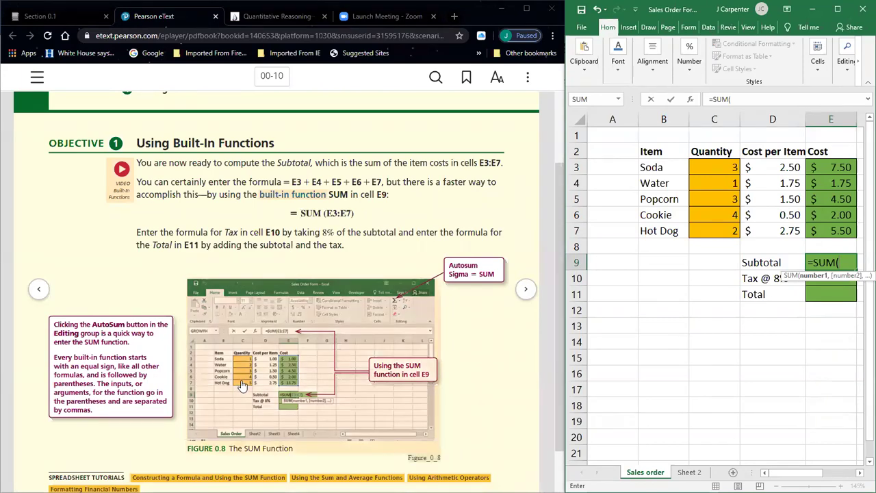
Switch to the Daily Notes document in Word, add the line "=sum(first cell: last cell)", and minimize the notes window.
key(super)
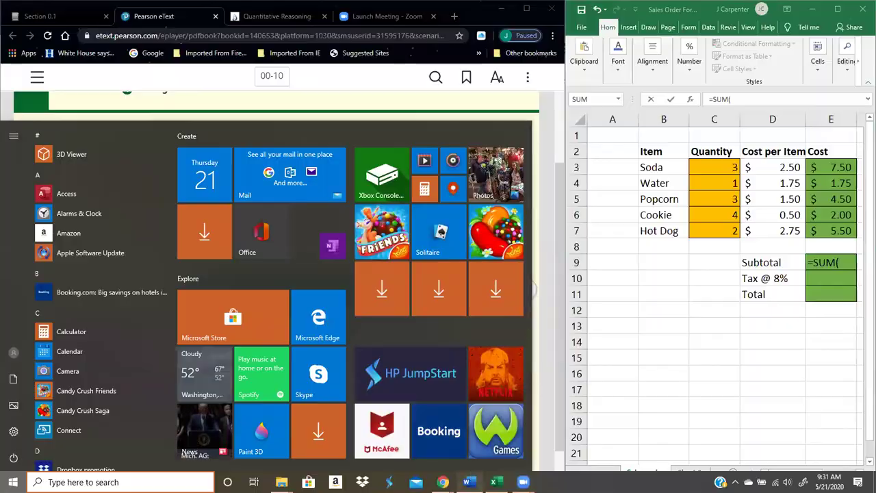
click(468, 481)
key(Return)
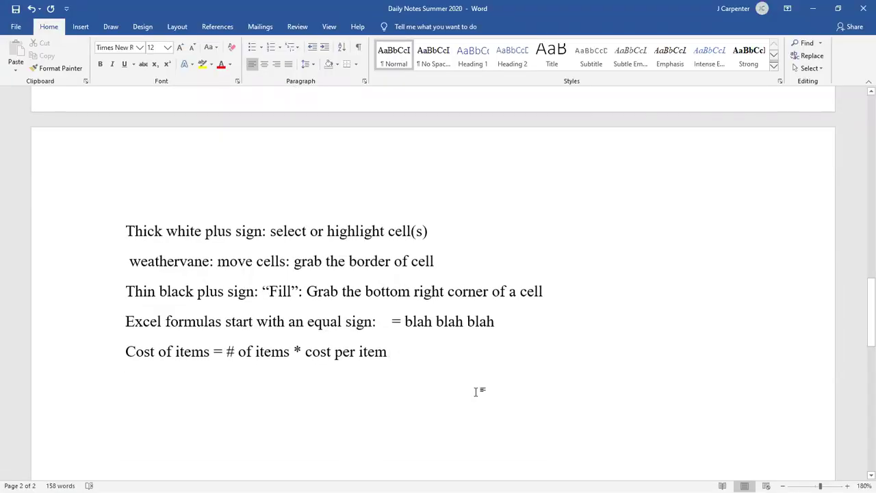
text(=sum)
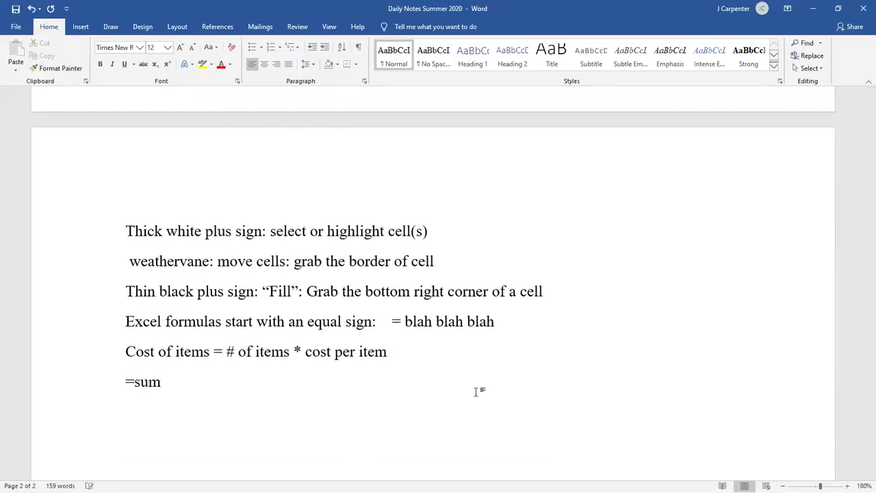
text((first cell)
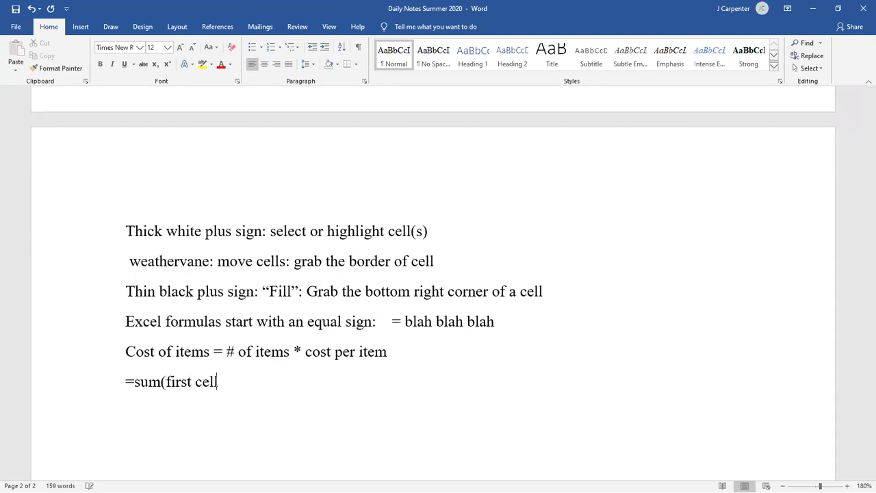
text(: last cell))
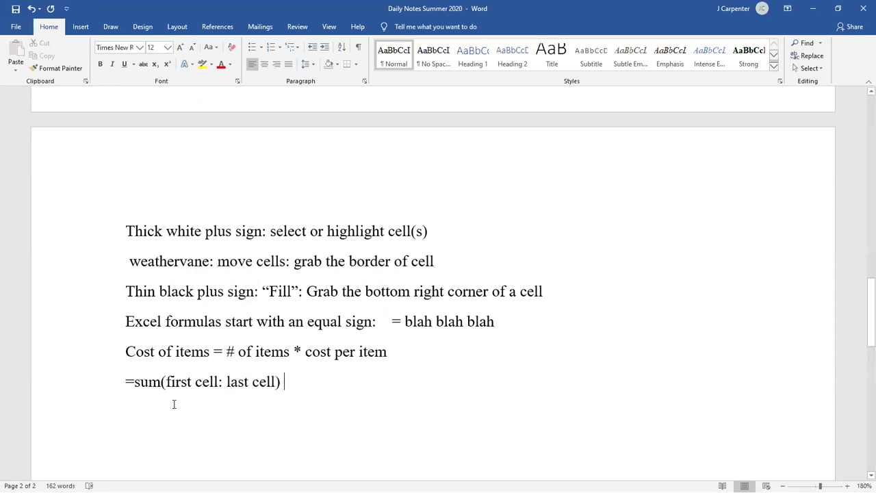
drag(165, 381, 276, 382)
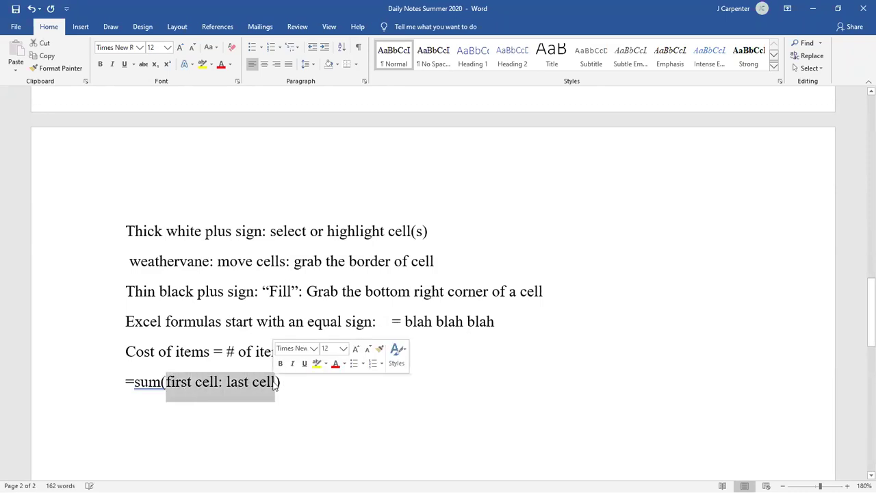
click(254, 386)
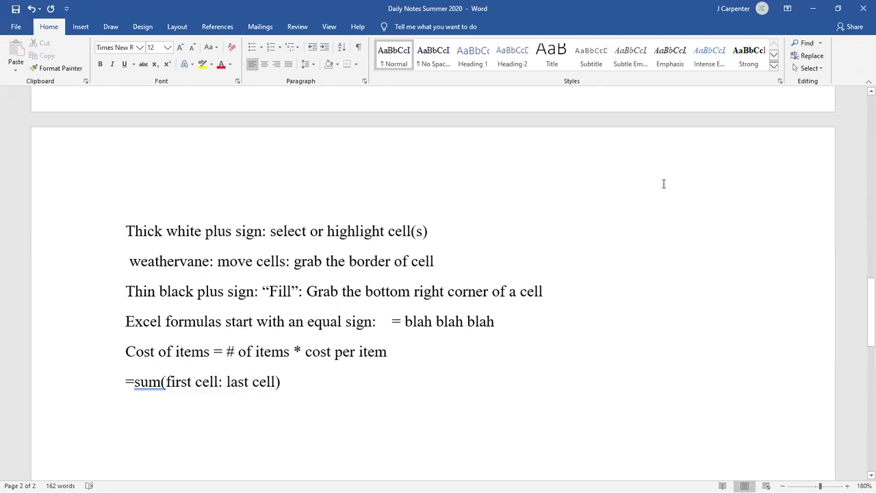
click(812, 15)
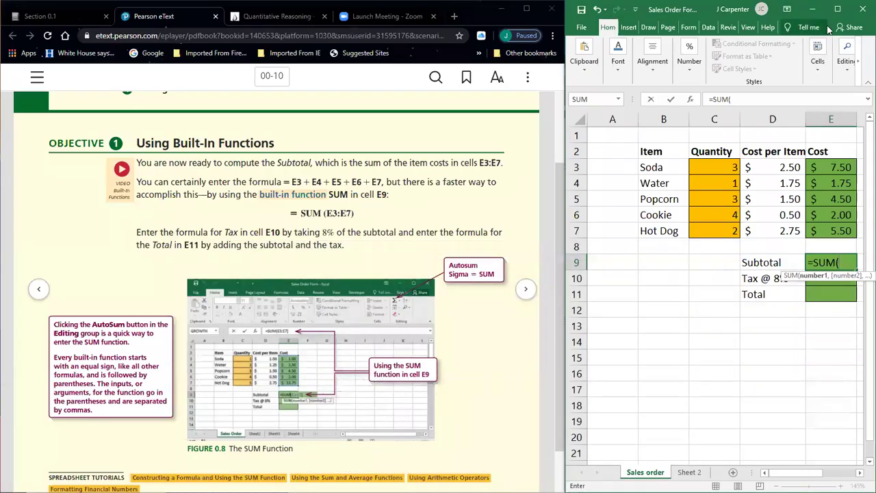
Maximize the worksheet window and enter the range e3:e7 in the unfinished SUM formula in cell E9.
click(837, 9)
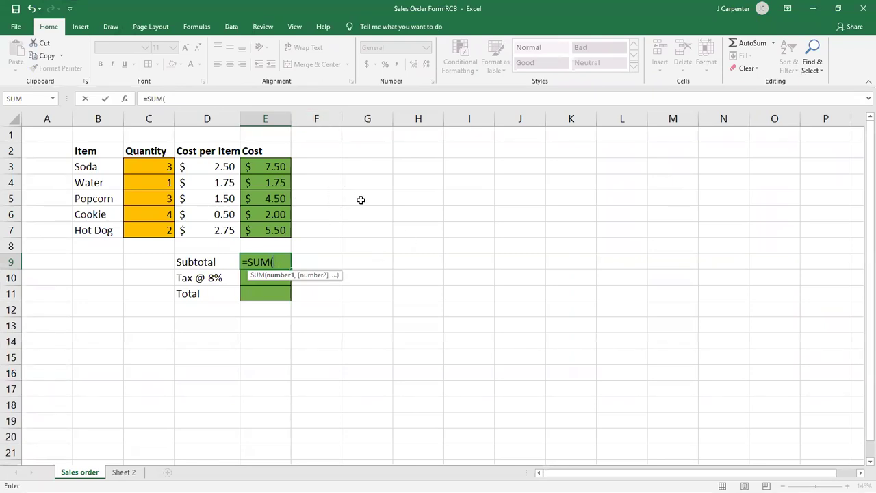
click(280, 167)
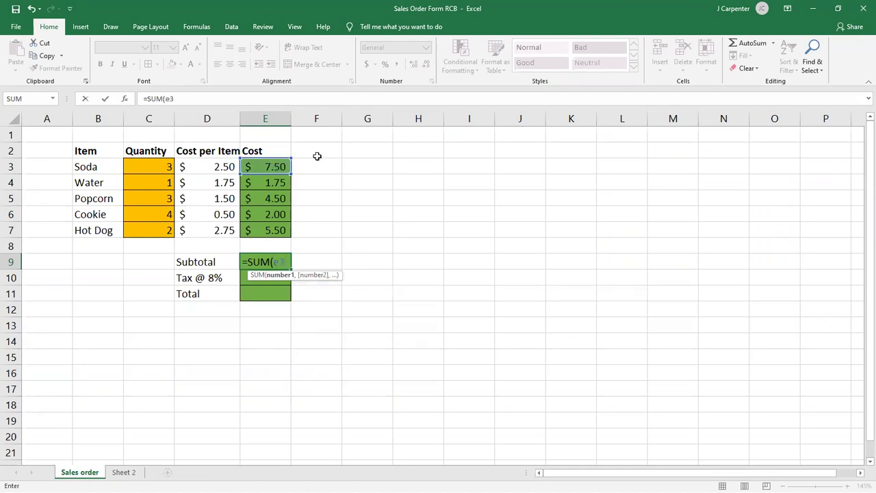
text(:e7)
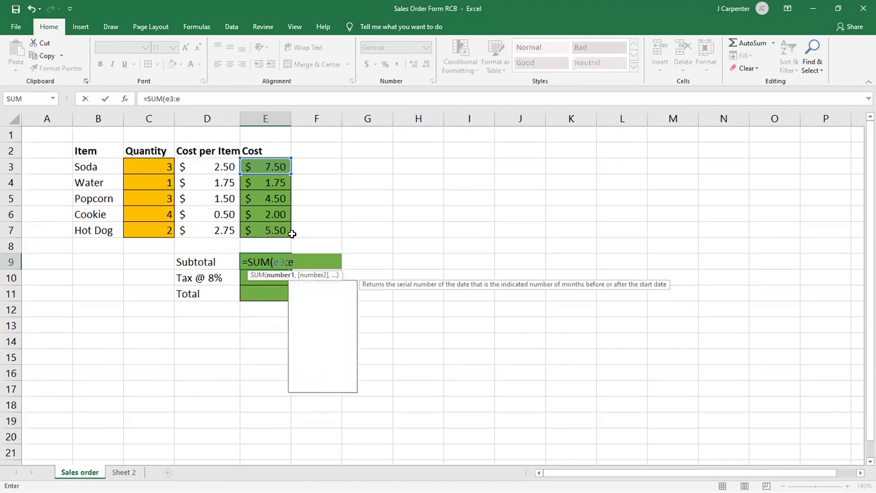
key(BackSpace)
key(BackSpace)
key(BackSpace)
key(BackSpace)
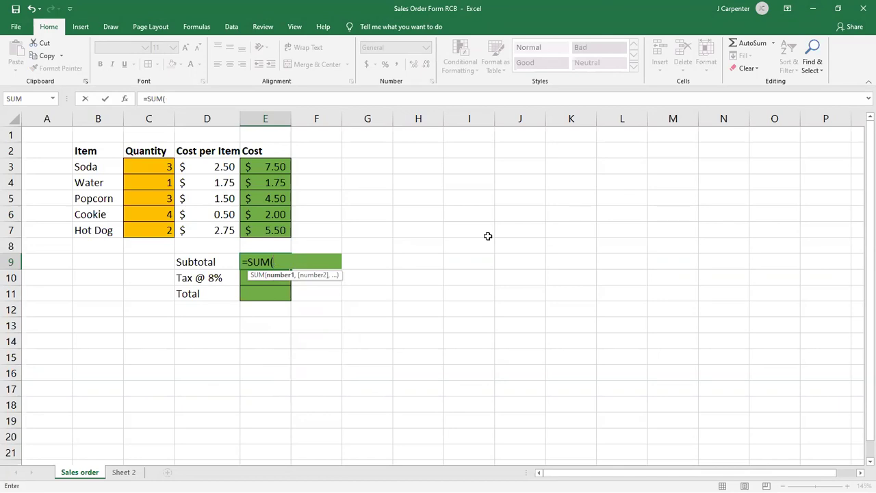
text(e3)
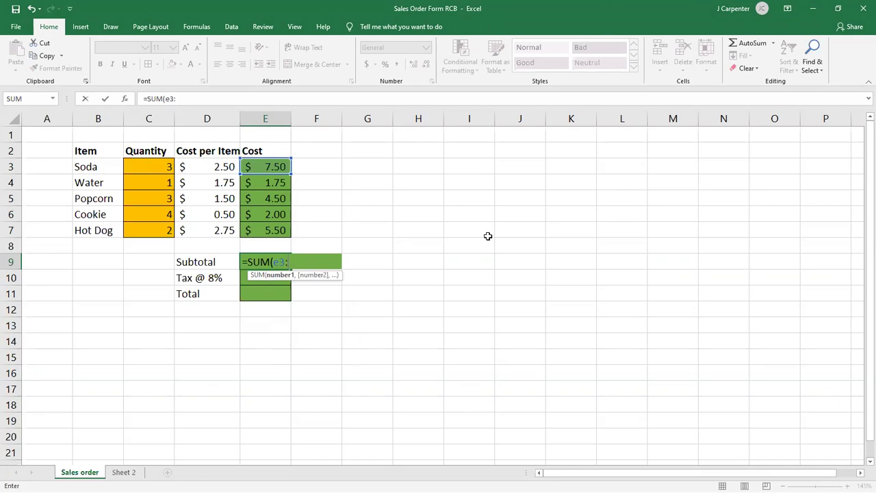
text(:e)
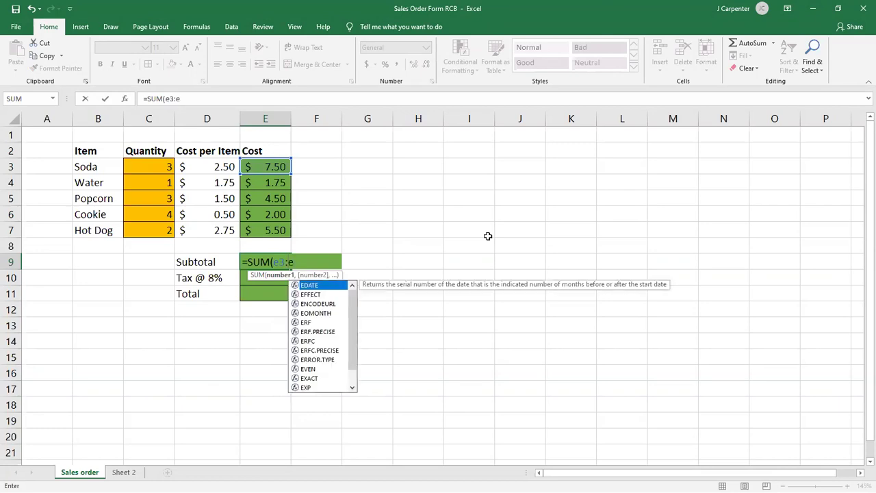
text(7)
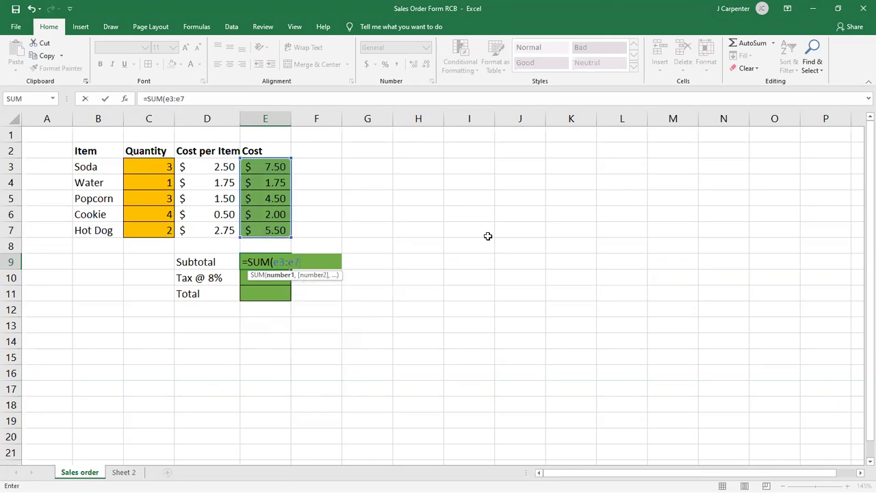
Try E6, E8, E3 and E4 as the end cell of the SUM range, and restore e7.
key(BackSpace)
text(6)
key(BackSpace)
text(8)
key(BackSpace)
text(3)
key(BackSpace)
text(4)
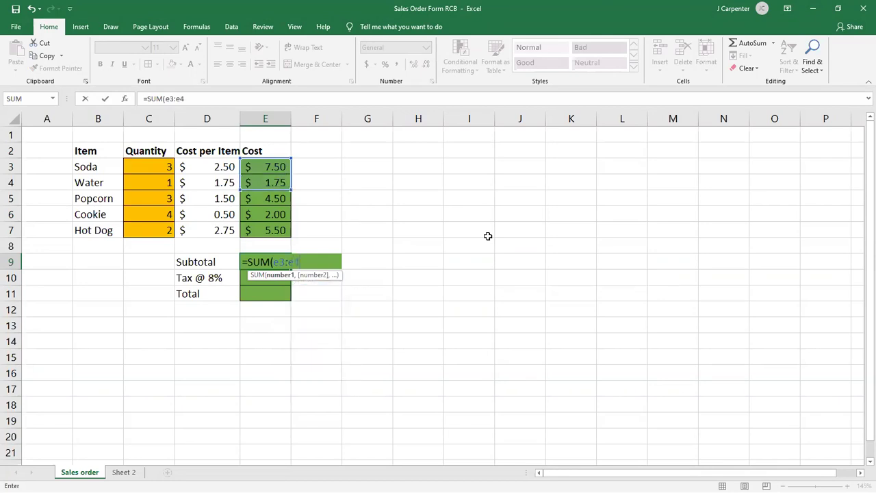
key(BackSpace)
text(7)
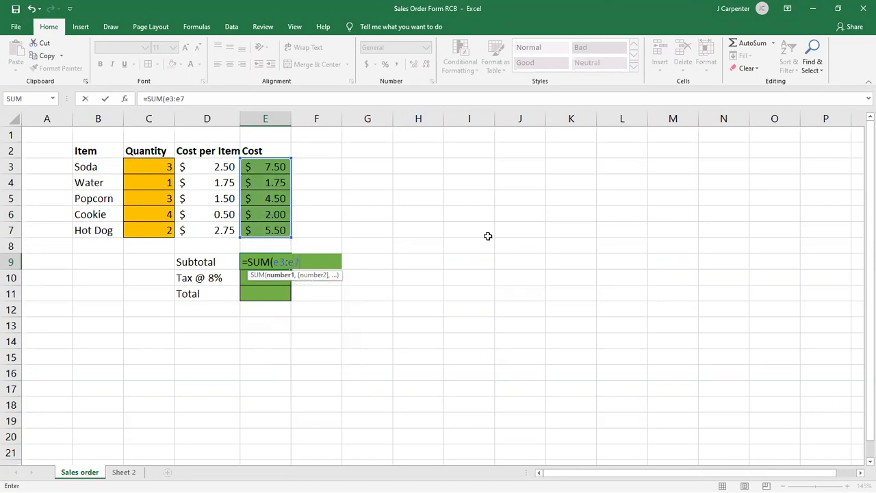
Complete the Subtotal formula =SUM(e3:e7) with its closing parenthesis in cell E9, and undo the entry.
text())
key(Return)
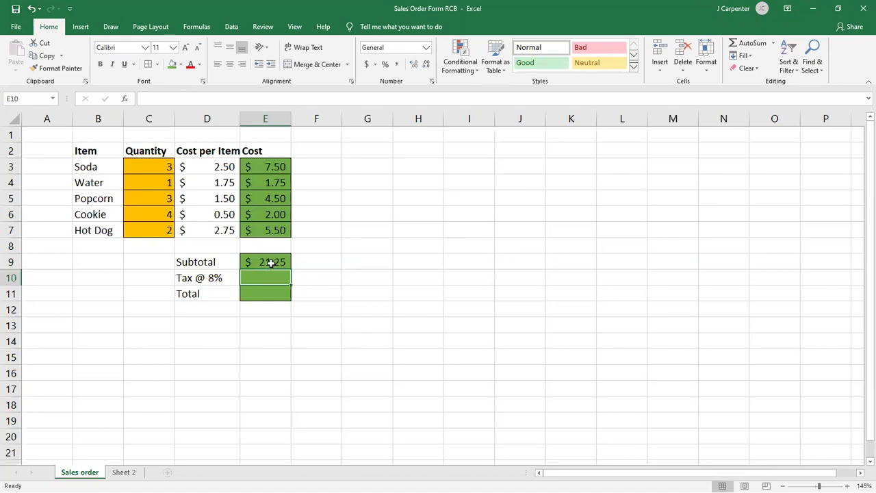
click(31, 9)
Try =sum( in cell E9 with the range E3:E7 picked from the worksheet, and undo back to an empty cell.
text(=sum()
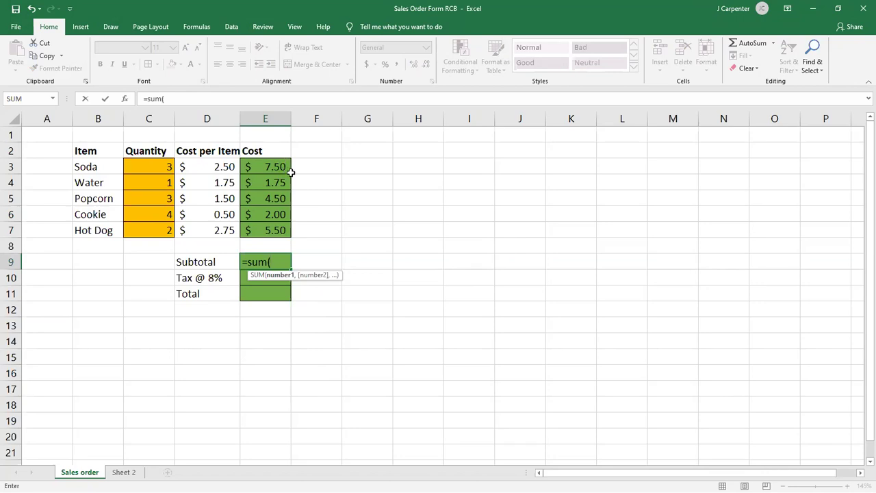
click(270, 168)
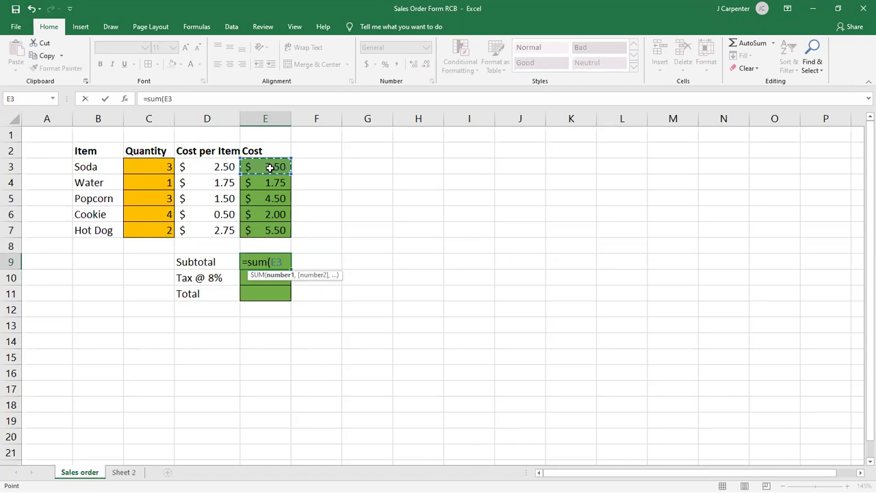
drag(271, 168, 267, 231)
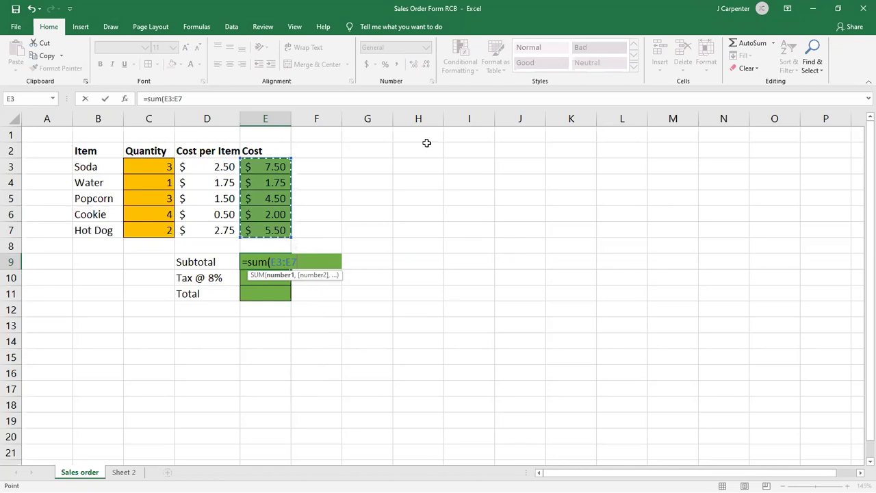
click(30, 9)
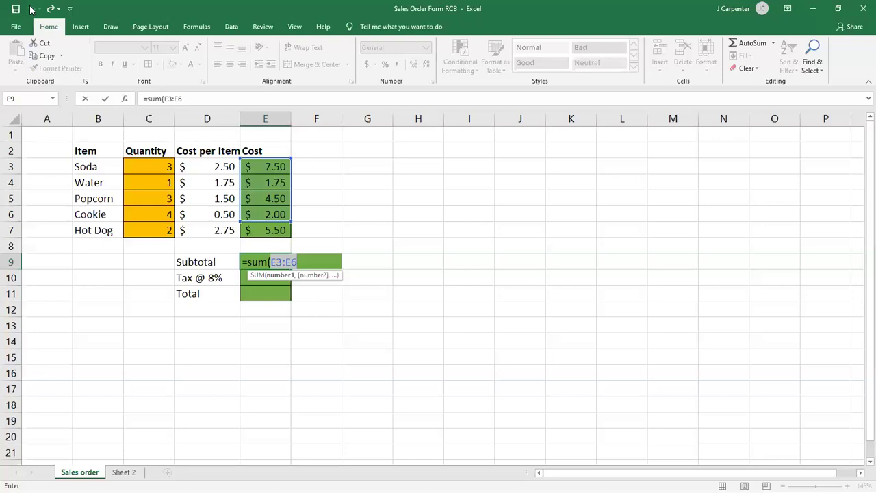
key(Return)
click(30, 8)
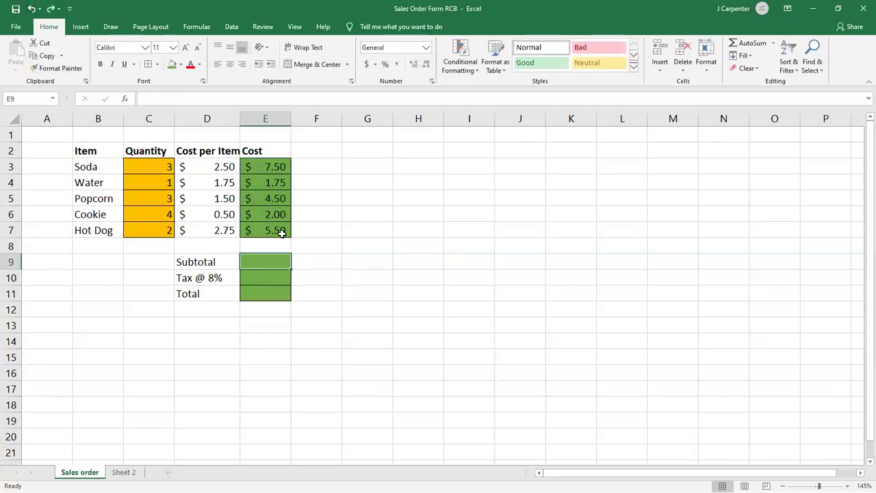
Enter =sum(E3:E7) in cell E9, picking the range from the Cost cells and closing the parenthesis, and undo the entry.
text(=sum)
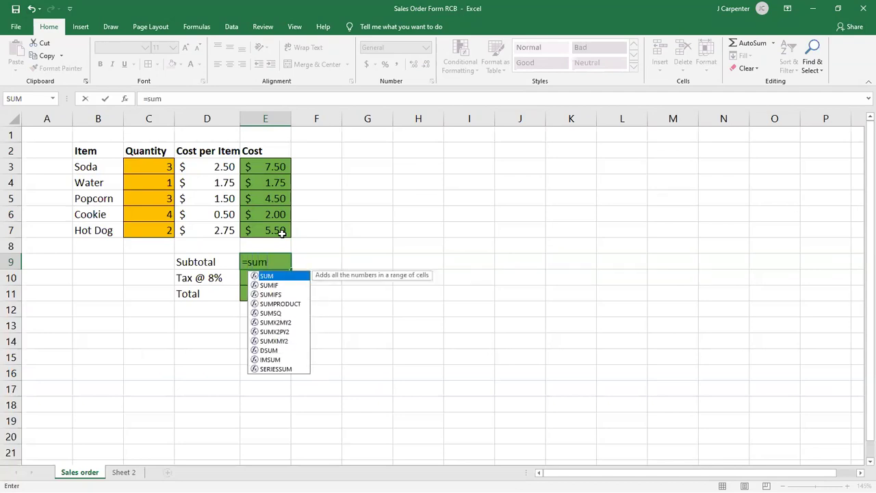
text(()
click(274, 167)
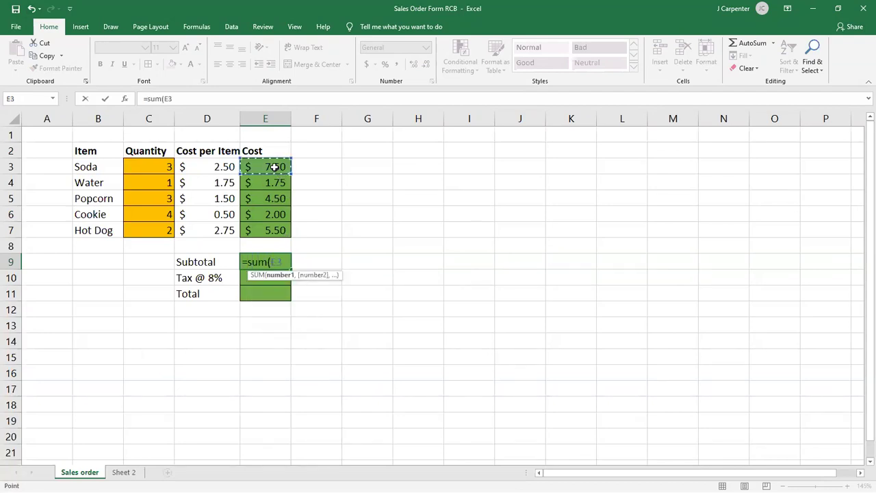
drag(274, 167, 273, 231)
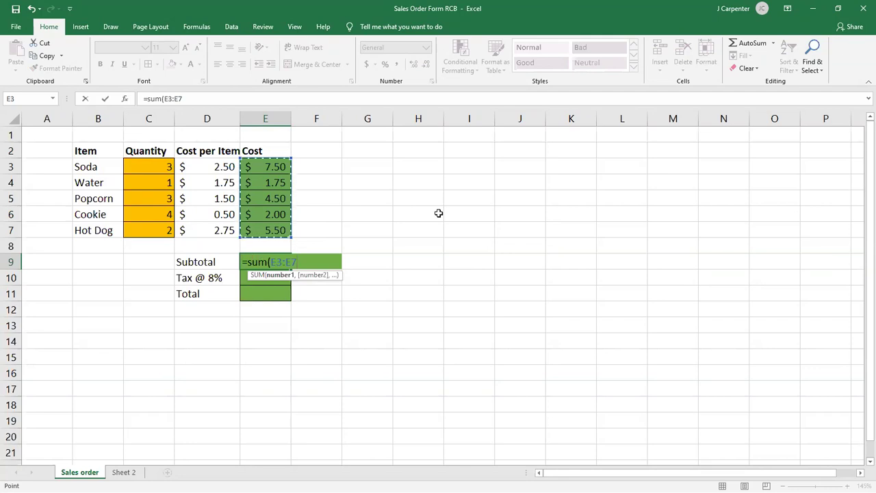
text())
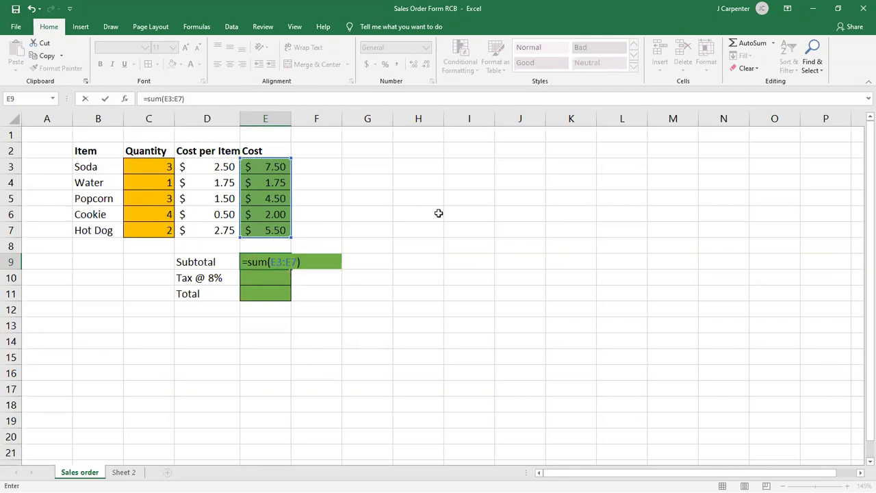
key(Return)
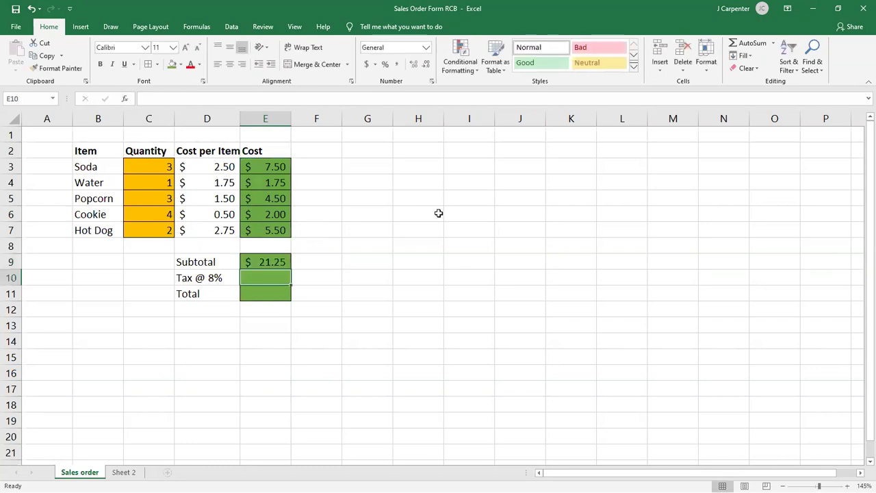
click(31, 8)
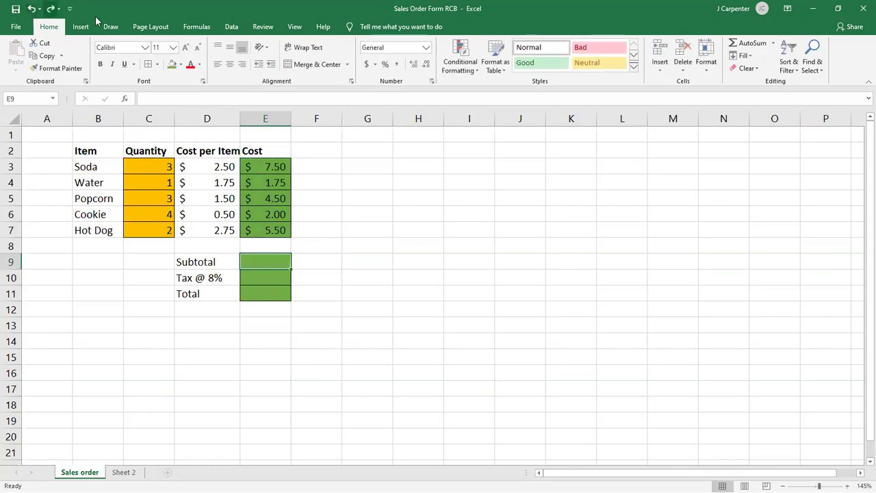
Enter =sum(E3:E7 without the closing parenthesis in cell E9, inspect the stored formula, and undo the entry.
text(=sum()
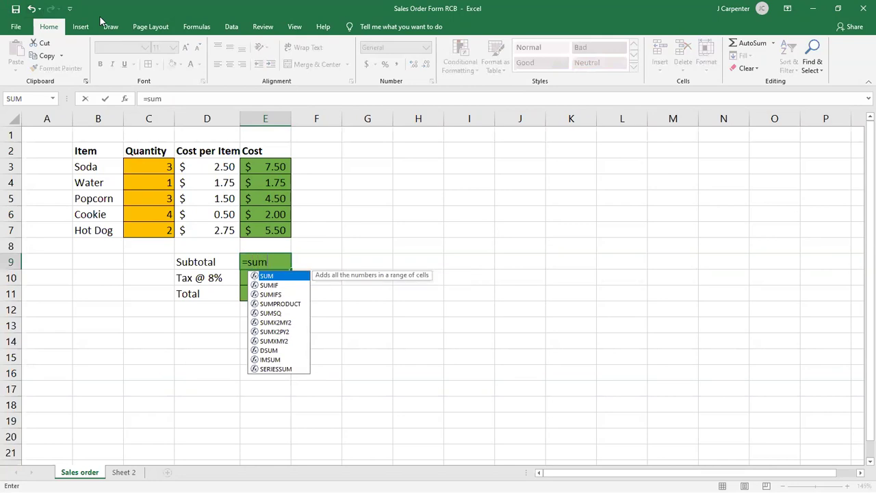
drag(254, 161, 263, 229)
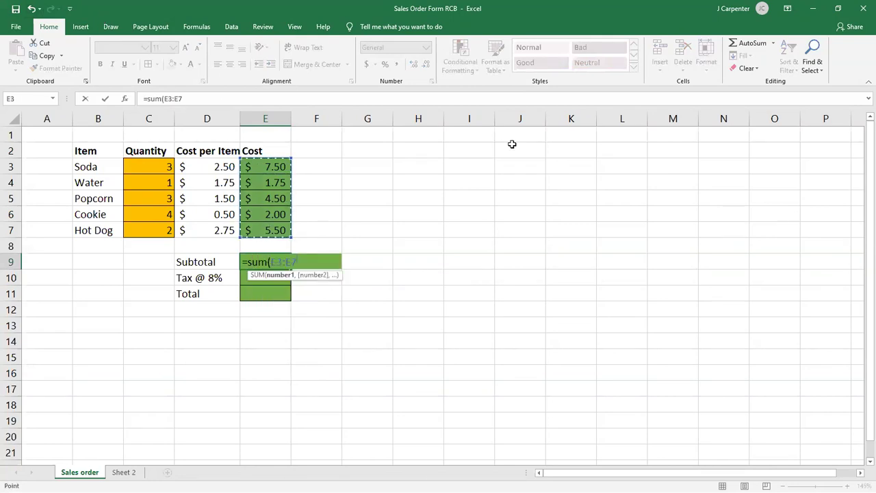
key(Return)
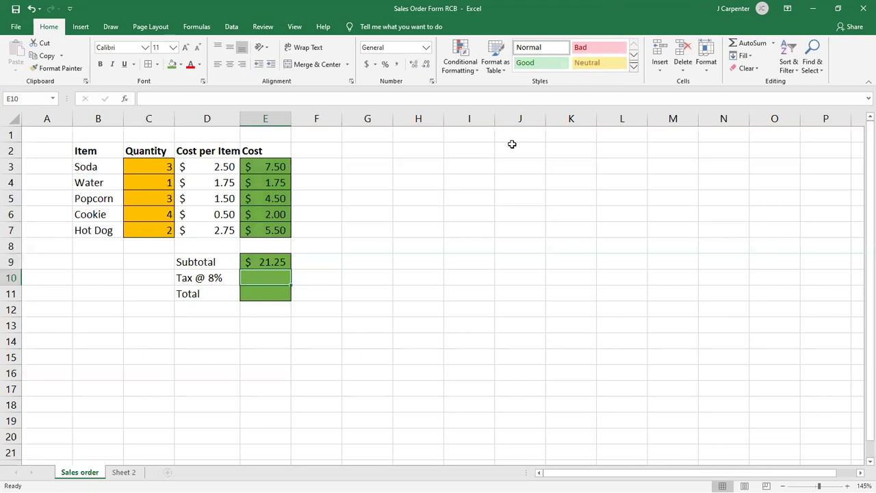
click(260, 262)
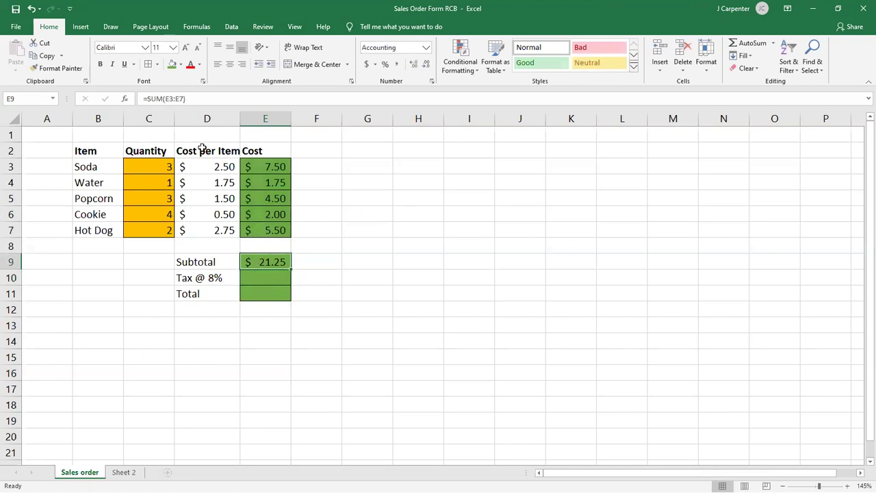
click(31, 9)
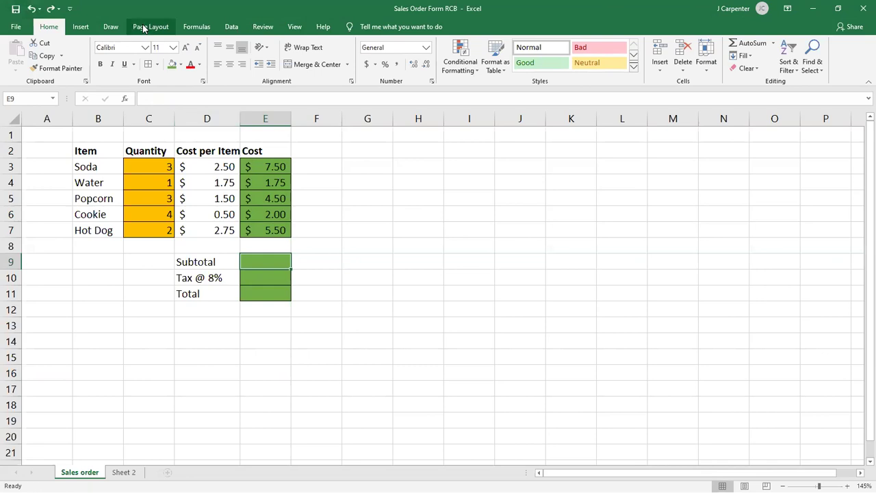
Enter =sum(e3:e7 without the closing parenthesis in the Subtotal cell E9, check the stored formula, and select cell E10.
text(=sum()
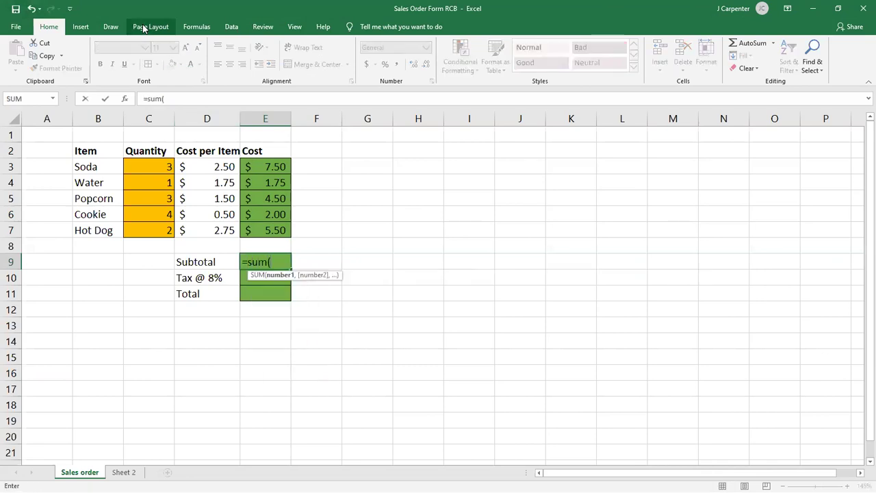
text(e3:)
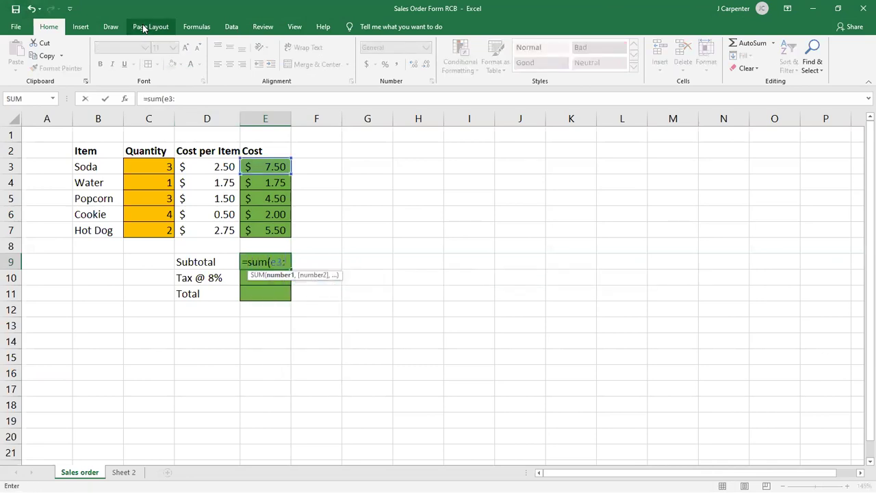
text(e7)
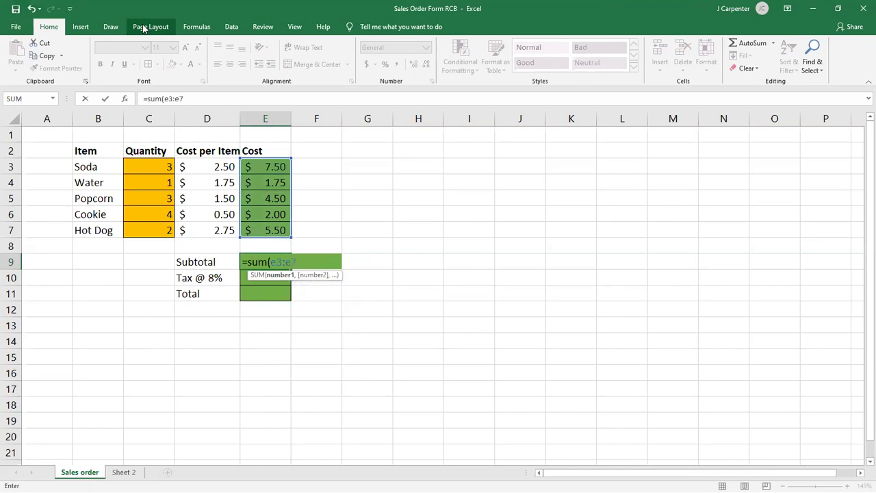
key(Return)
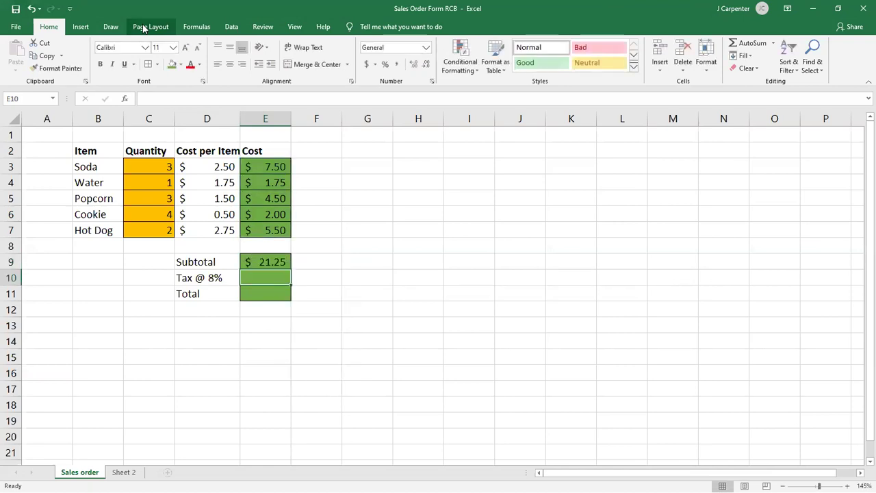
key(Up)
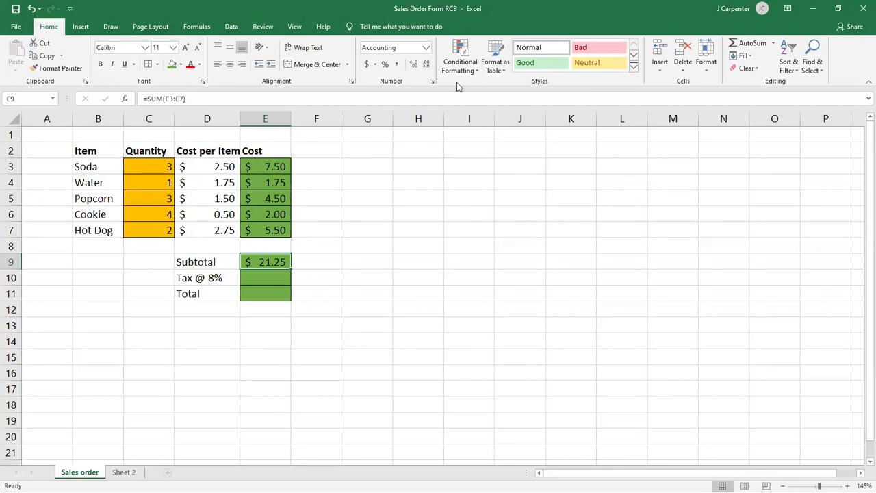
right_click(467, 15)
click(395, 10)
click(275, 278)
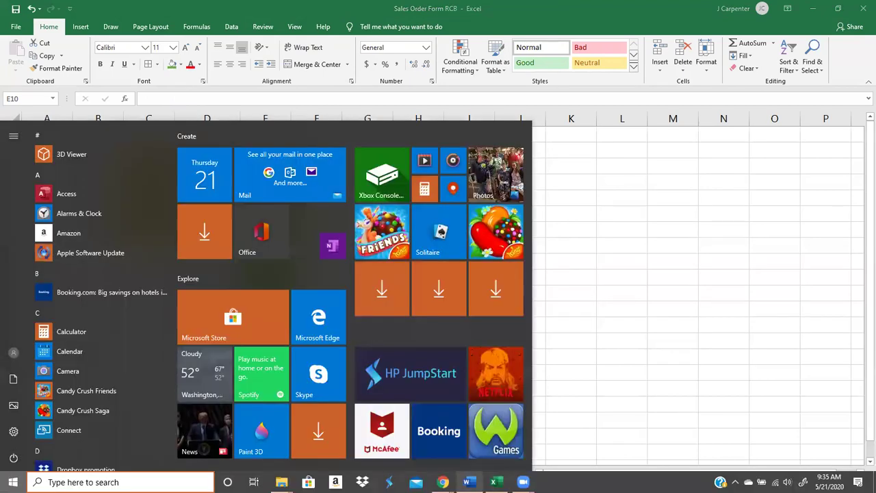
Switch to the Daily Notes Summer 2020 document in Word, add the line "Sales tax = sales tax rate * cost of items", and return to Excel.
key(super)
mouse_move(493, 479)
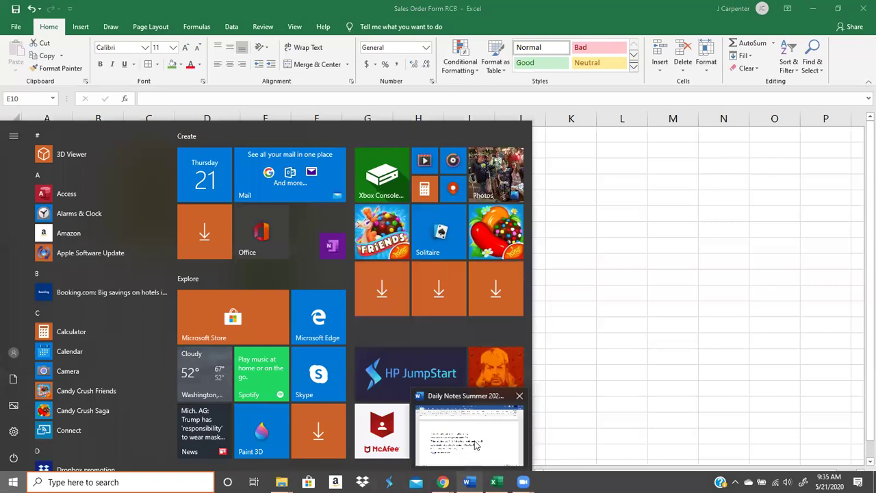
click(476, 444)
click(405, 387)
key(Return)
text(salex)
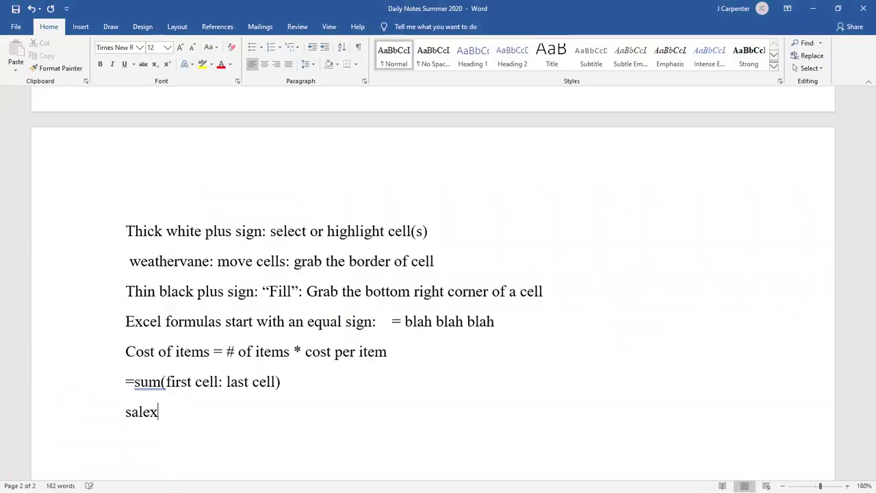
key(BackSpace)
text(s tax)
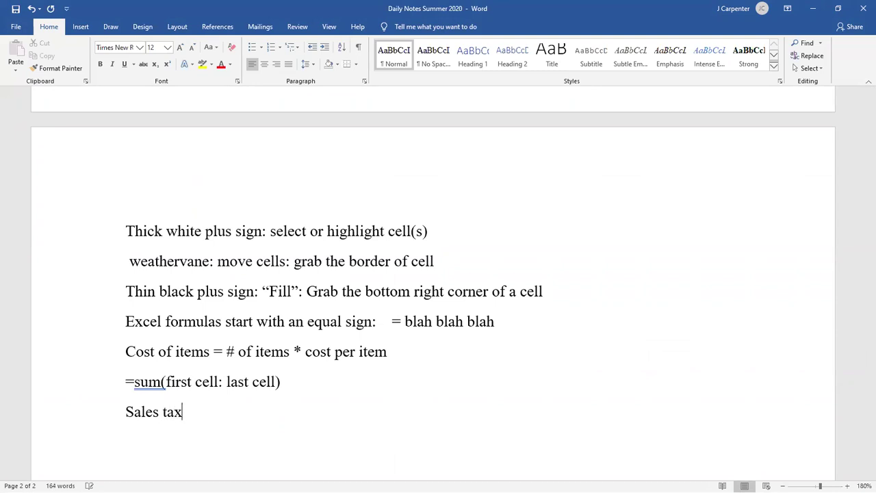
text( = sales tax rate)
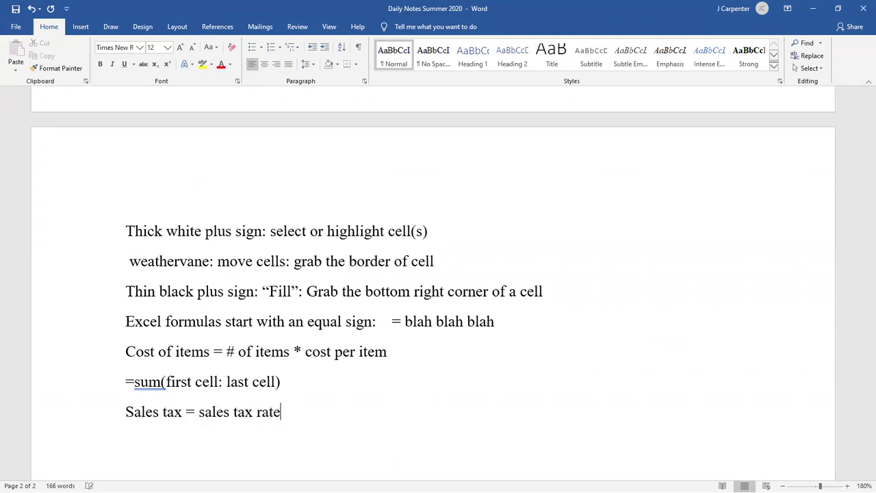
text( * cost of items)
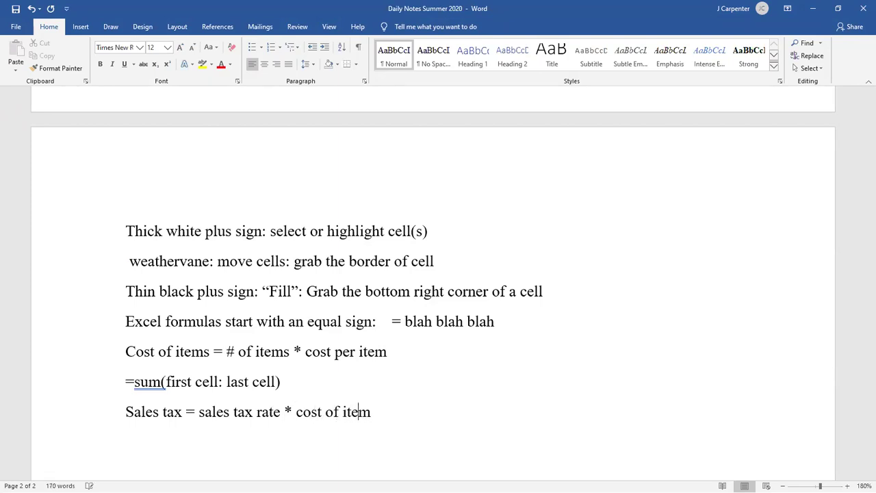
key(Return)
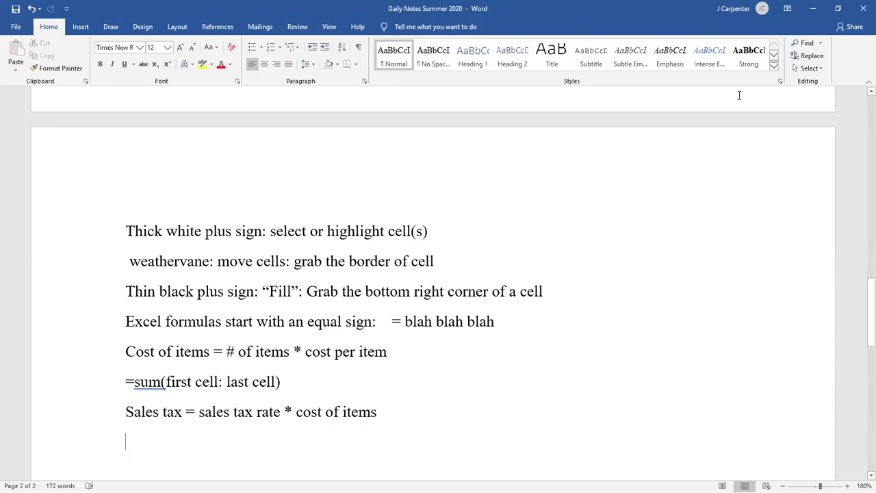
click(814, 16)
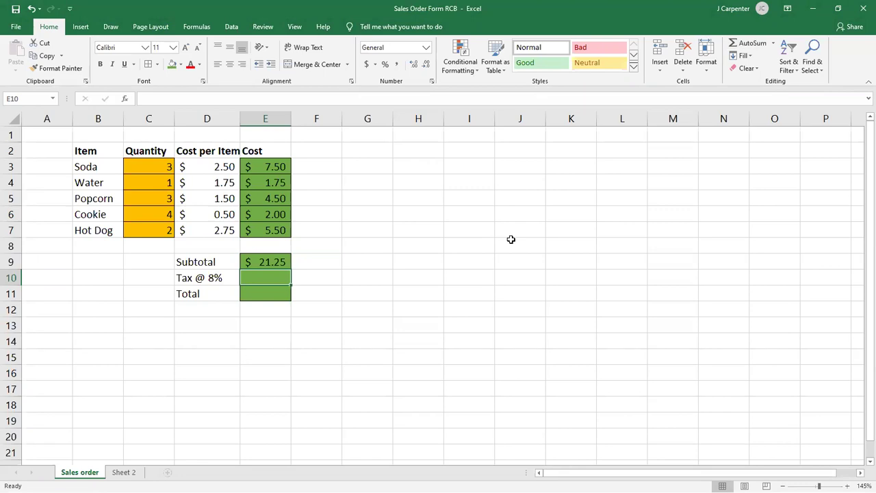
Try 8%*21.25 without an equal sign in the Tax cell E10, and trim the entry back to 8%*.
text(8)
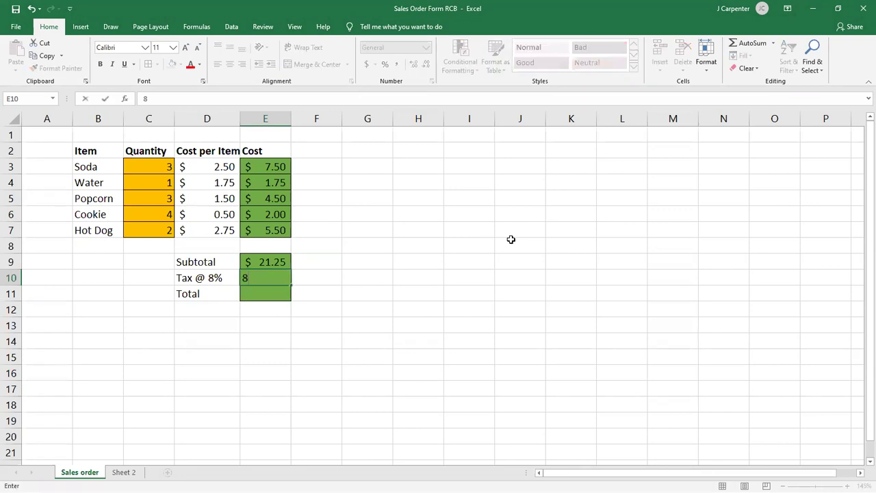
text(%*21.24)
key(BackSpace)
text(5)
key(BackSpace)
key(BackSpace)
key(BackSpace)
key(BackSpace)
key(BackSpace)
click(269, 262)
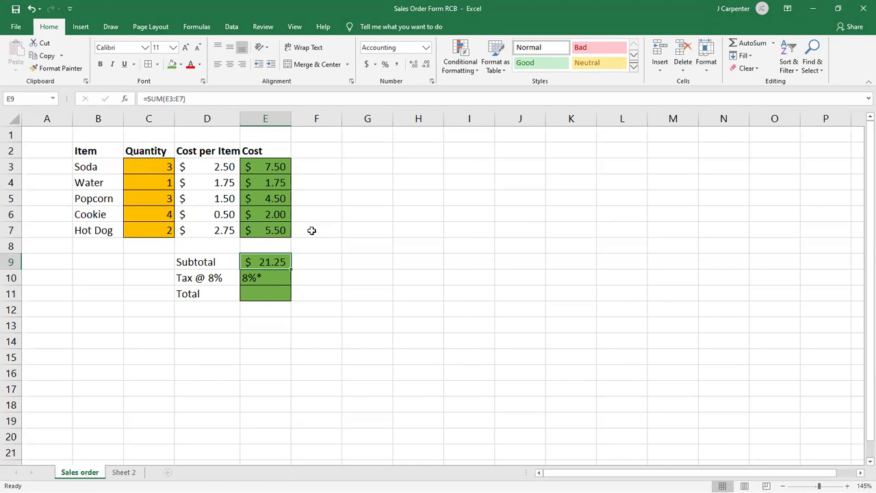
Extend the entry in cell E10 to 8%*e9, inspect its stored content, and undo back to an empty cell.
click(270, 279)
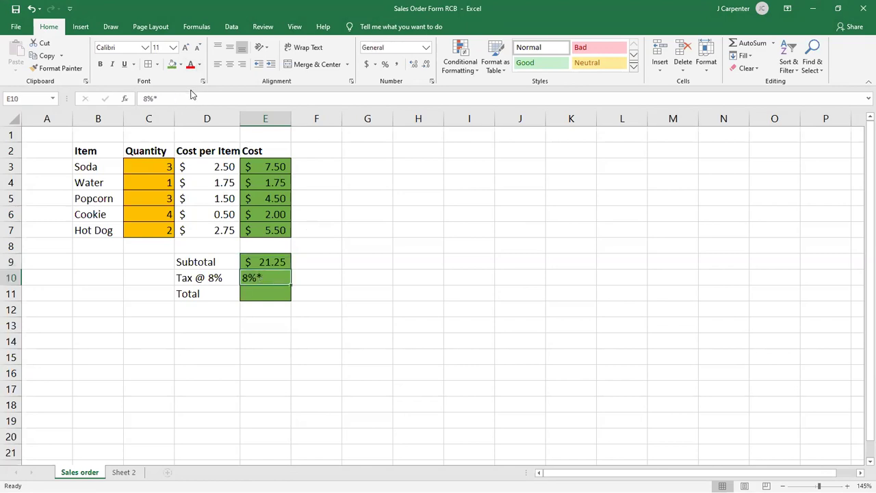
double_click(270, 278)
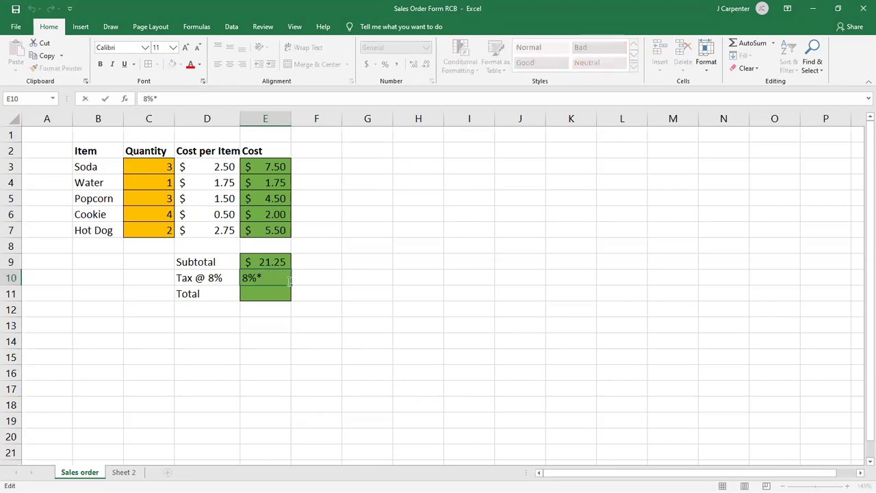
text(e9)
key(Return)
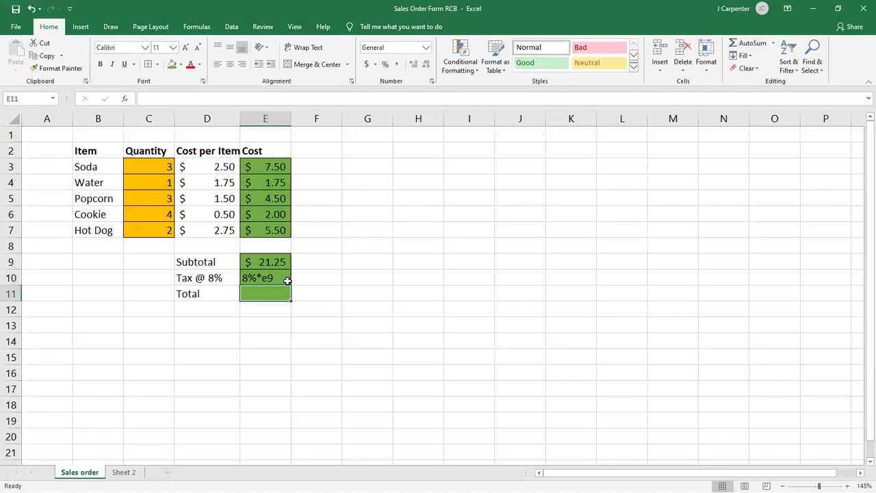
click(279, 277)
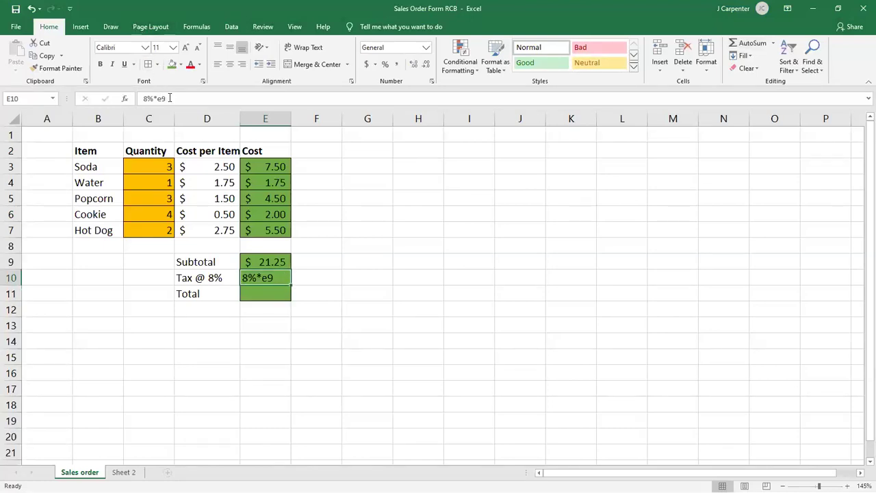
click(31, 8)
click(32, 8)
Enter =8%*E9 in cell E10 with the Subtotal cell picked as reference, inspect the formula, and undo the entry.
text(=)
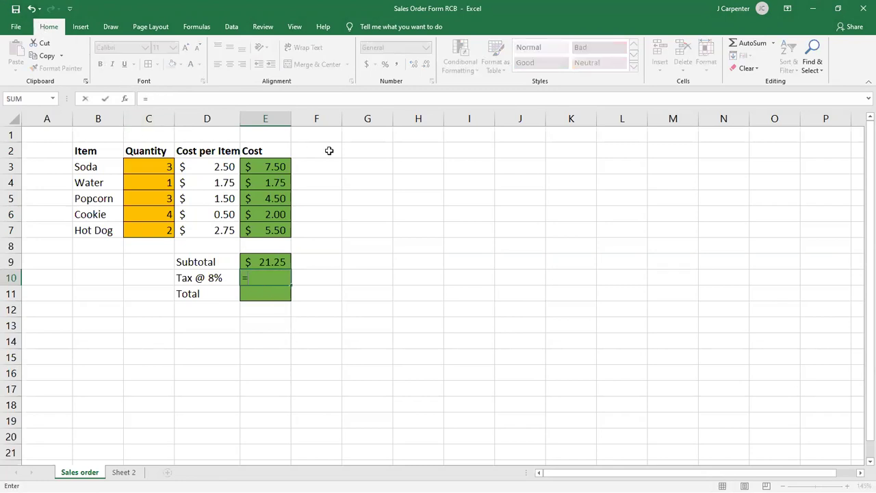
text(8%*)
click(268, 258)
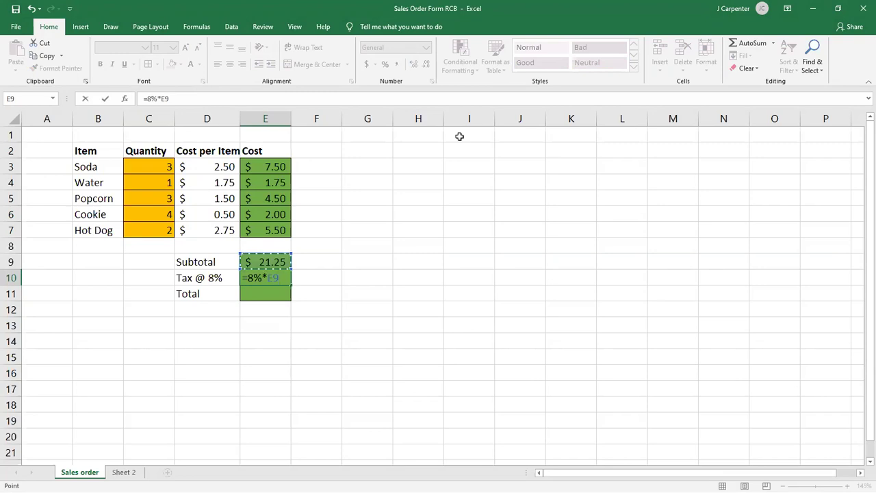
key(Return)
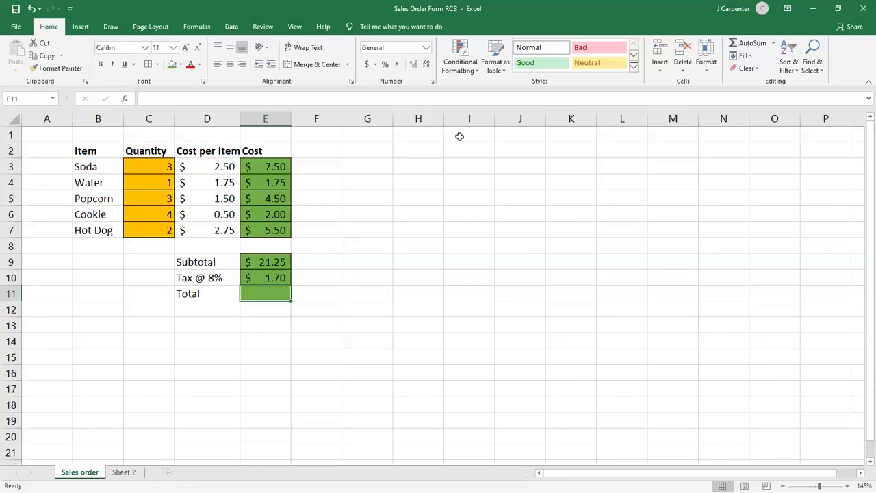
key(Up)
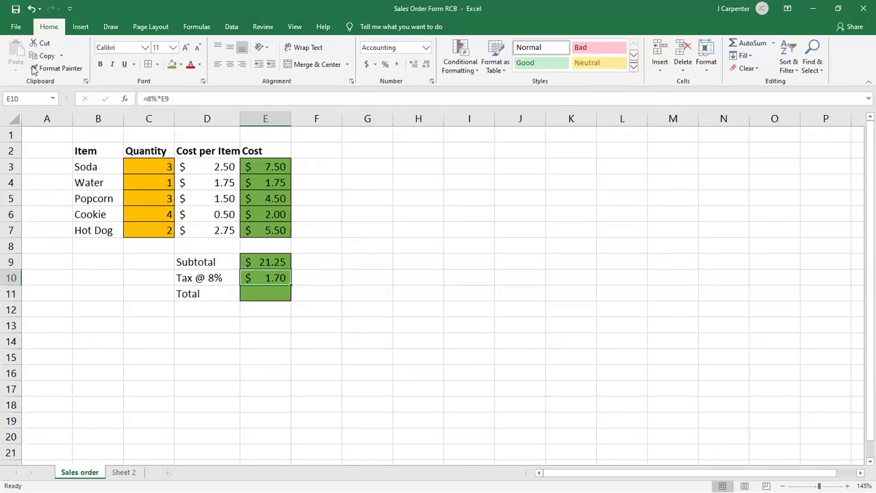
click(31, 8)
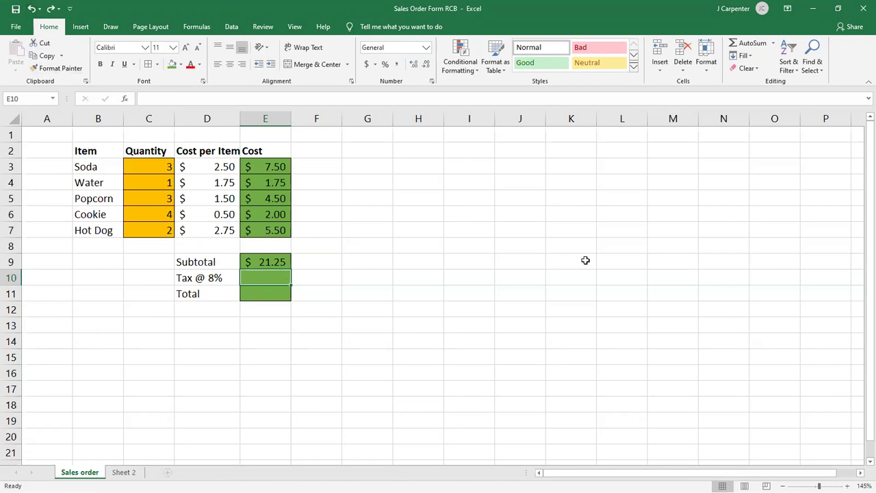
Enter the tax formula with a decimal rate, =0.08*E9, in cell E10, and undo the entry.
text(=0.08*)
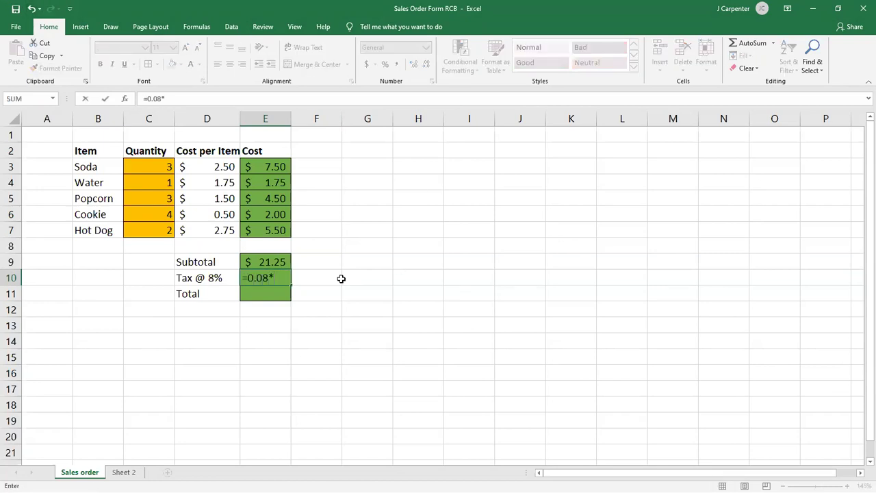
click(252, 261)
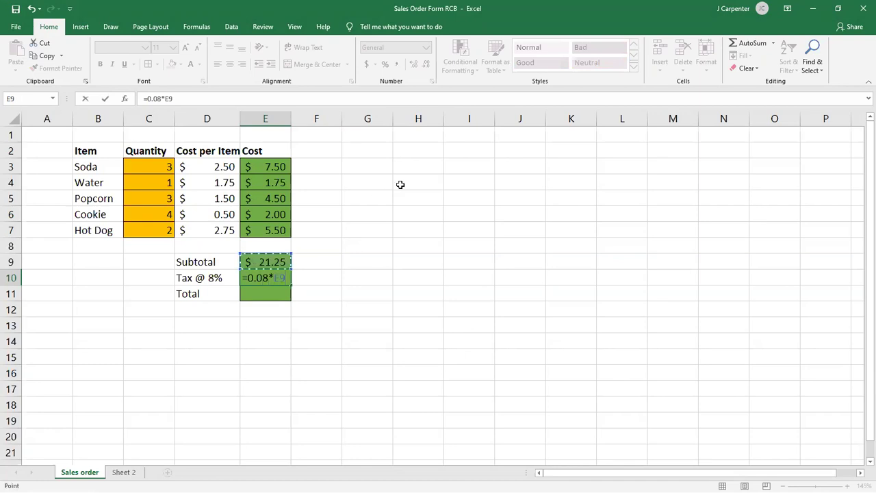
key(Return)
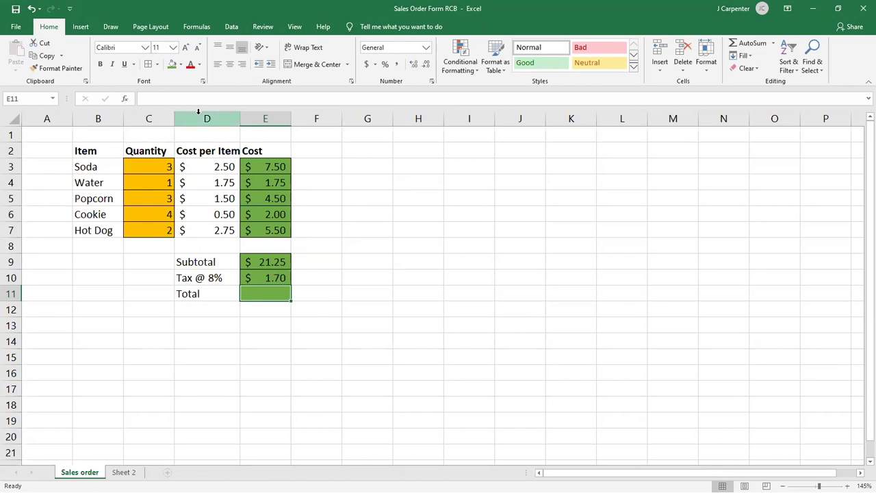
click(31, 8)
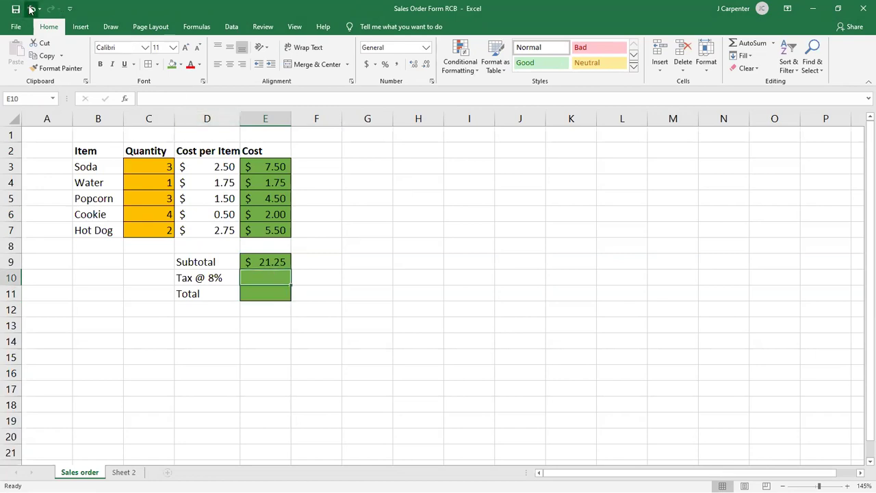
Try =8*E9 without the percent sign in cell E10, and undo the entry while keeping the Subtotal formula in E9.
text(=8*)
click(266, 261)
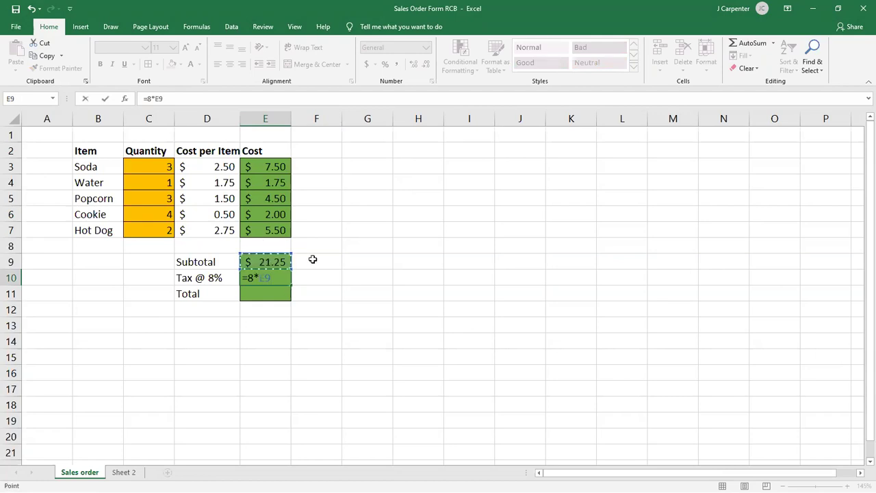
key(Return)
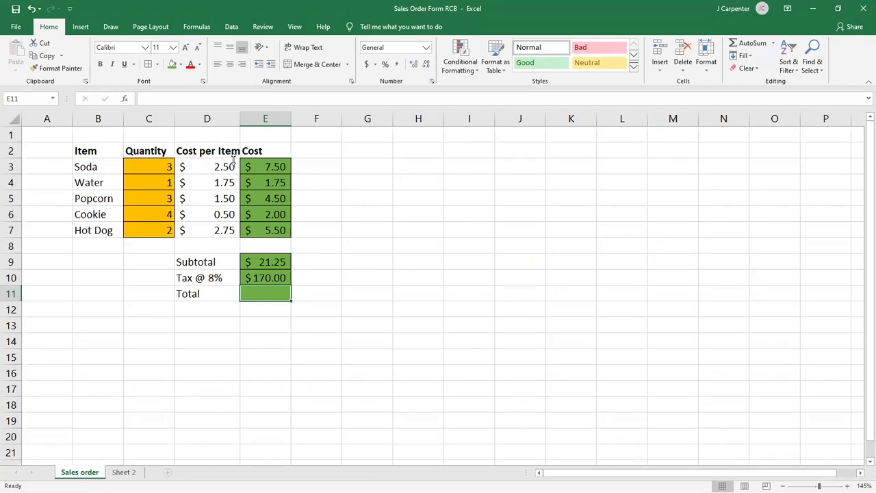
click(32, 9)
click(32, 9)
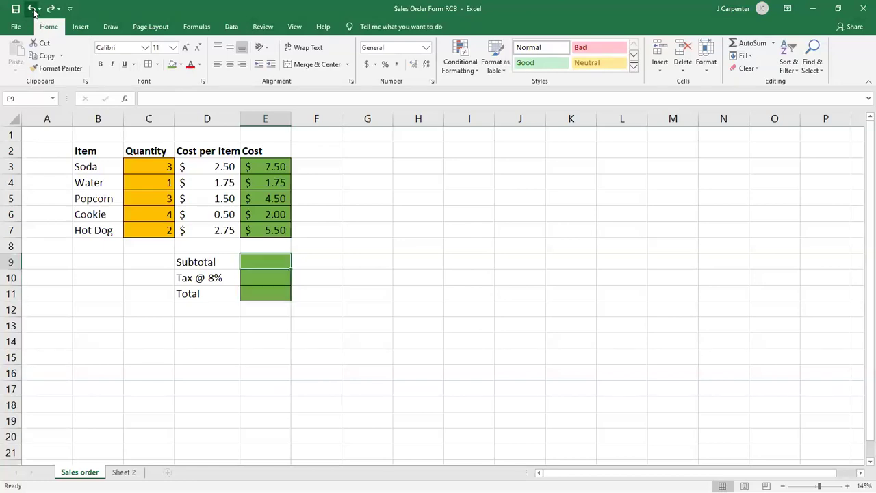
click(50, 9)
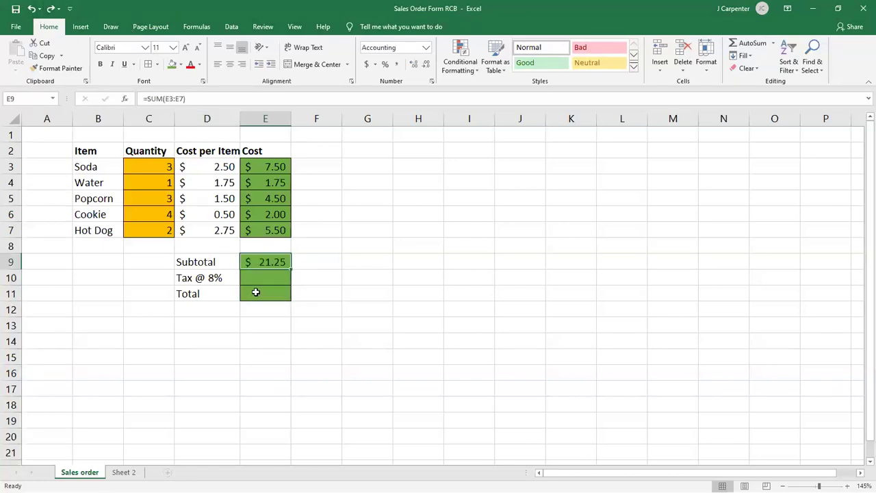
Enter the tax formula =8%*E9 in cell E10, picking the Subtotal cell as the reference.
click(266, 276)
text(=)
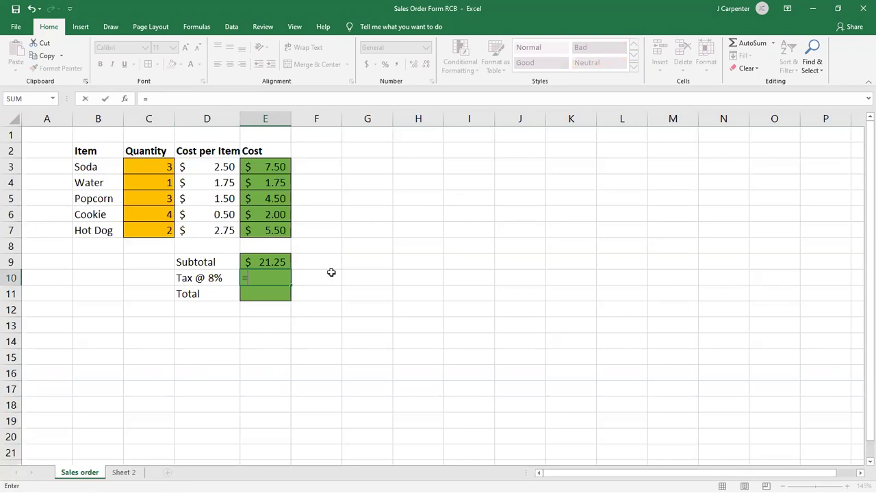
text(8%*)
click(278, 258)
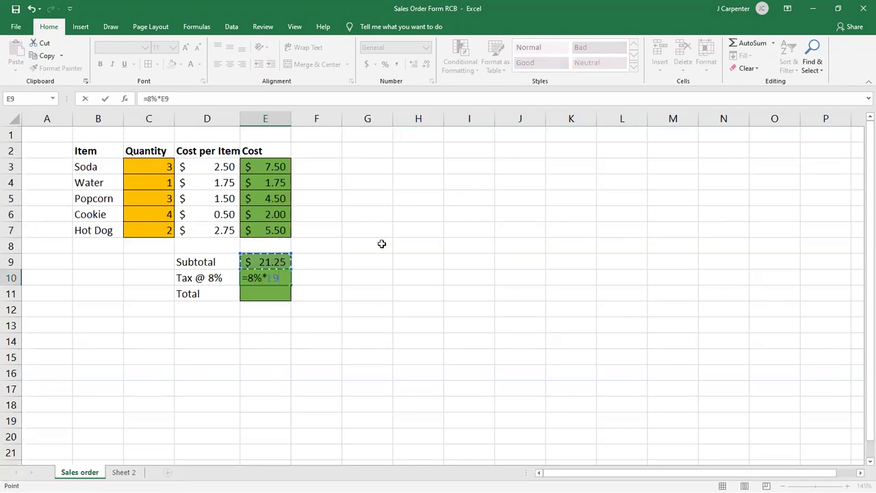
key(Return)
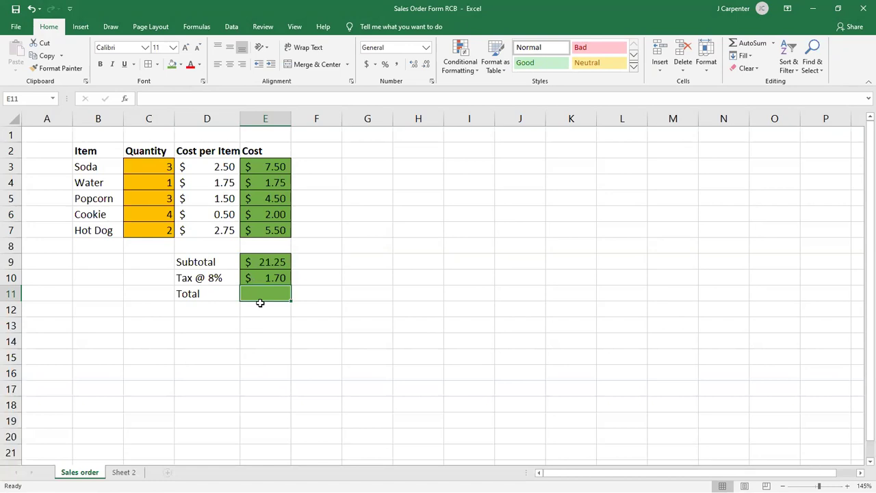
Enter the Total formula =SUM(E9:E10) in cell E11, inspect the formula, and undo the entry.
text(=)
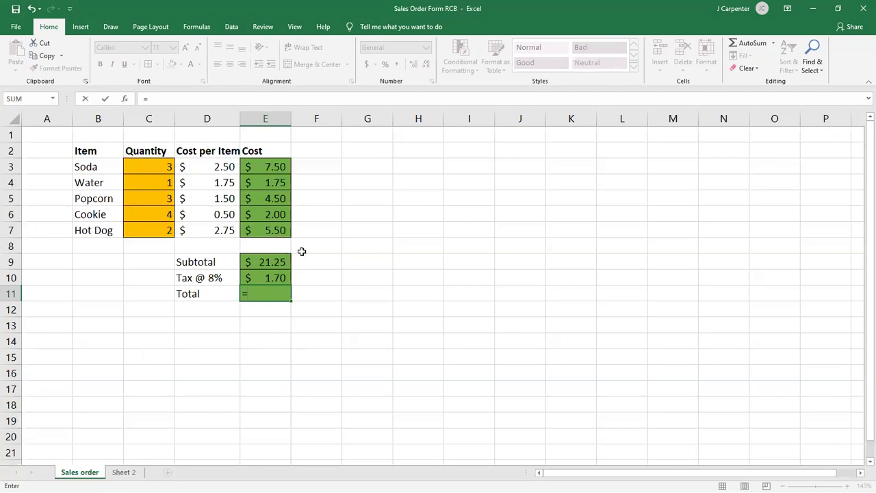
text(sum()
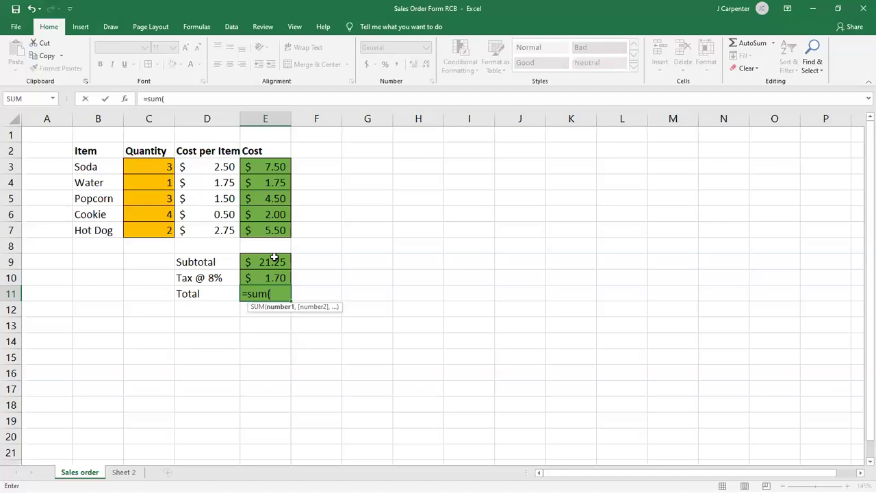
drag(273, 260, 268, 278)
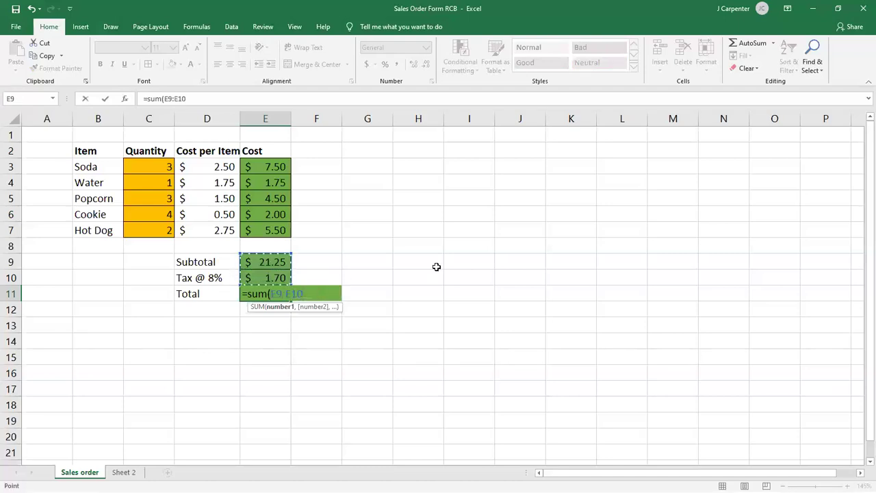
key(Return)
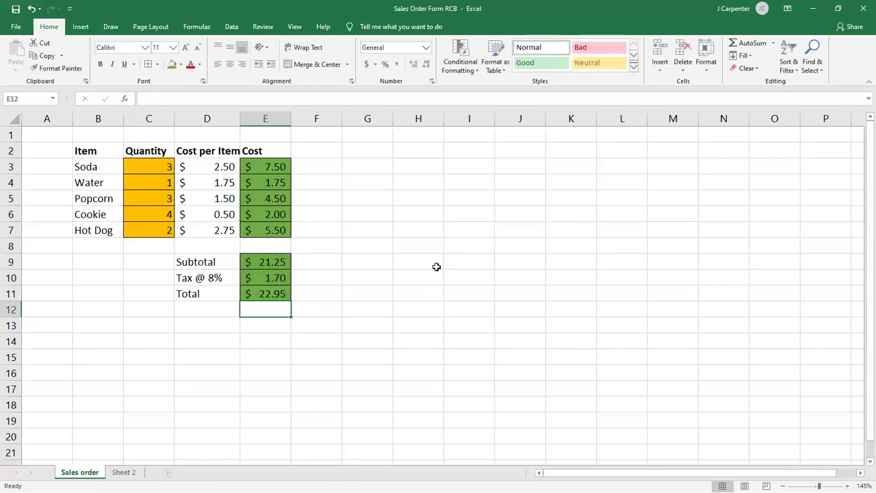
key(Up)
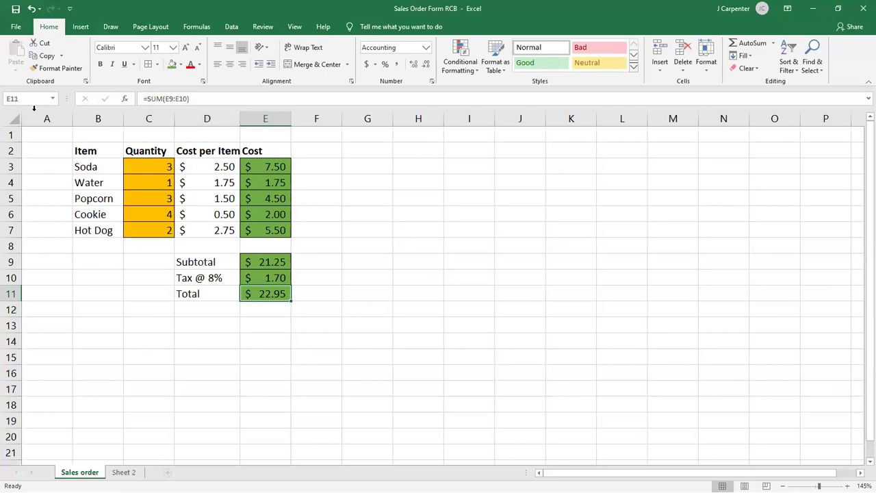
click(32, 10)
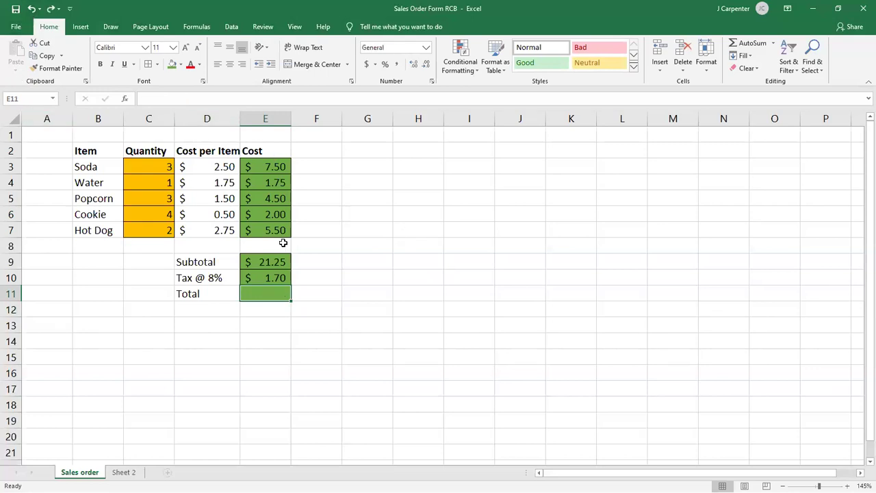
Enter the Total formula =E9+E10 in cell E11, picking the Subtotal and Tax cells as references.
text(=)
click(267, 260)
text(+)
click(262, 275)
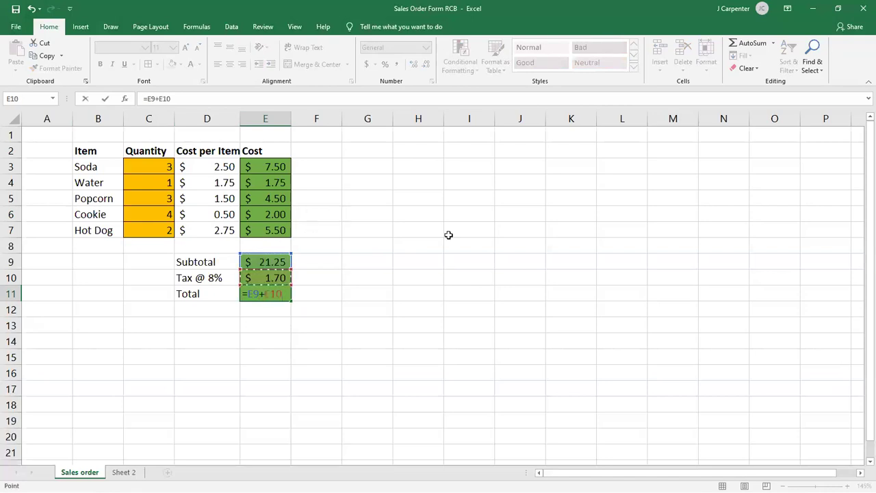
key(Return)
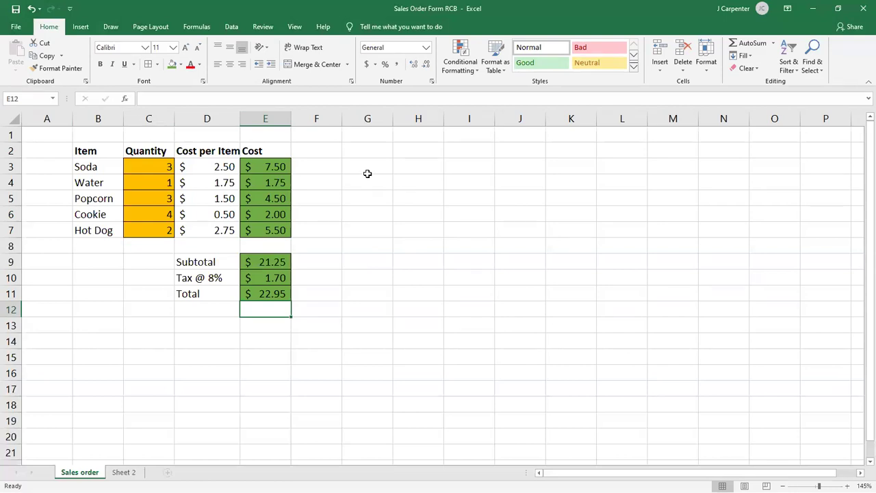
Increase the number of decimal places shown in Total cell E11 to eight.
click(286, 291)
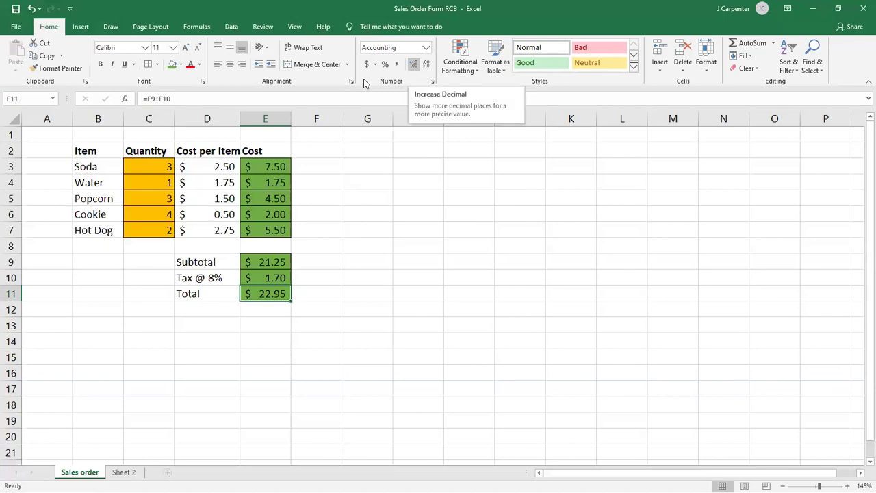
click(413, 64)
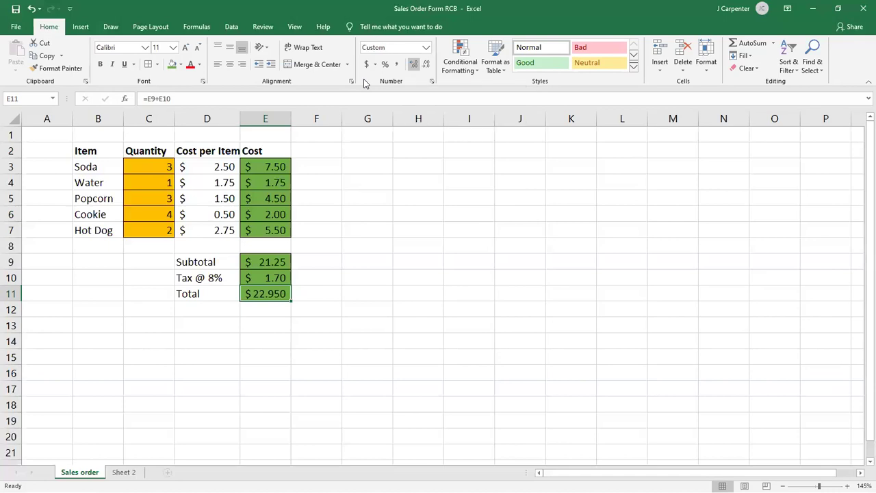
click(413, 64)
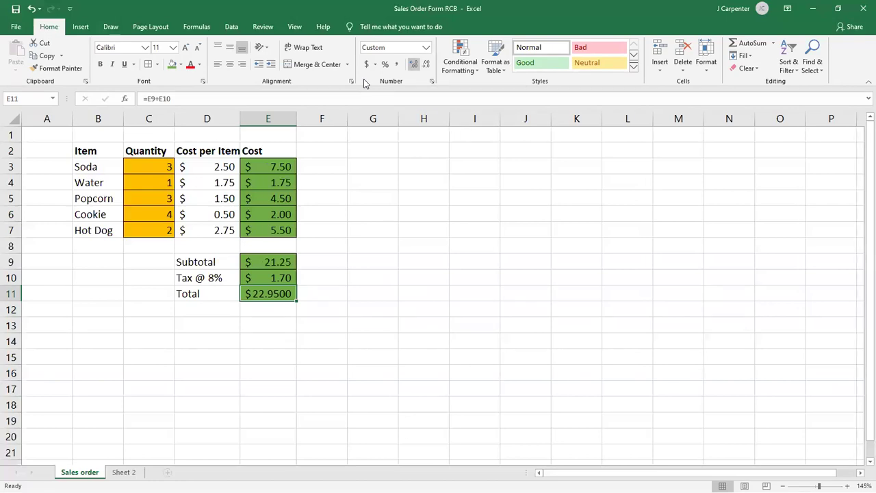
click(413, 64)
click(413, 64)
click(414, 64)
click(414, 63)
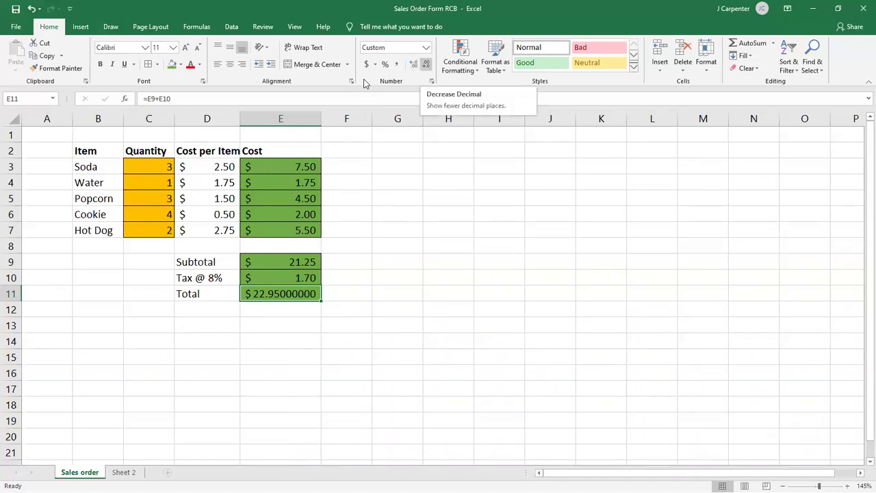
Decrease the decimal places shown in Total cell E11 to two.
click(425, 63)
click(426, 64)
click(425, 63)
click(426, 63)
click(425, 63)
click(426, 64)
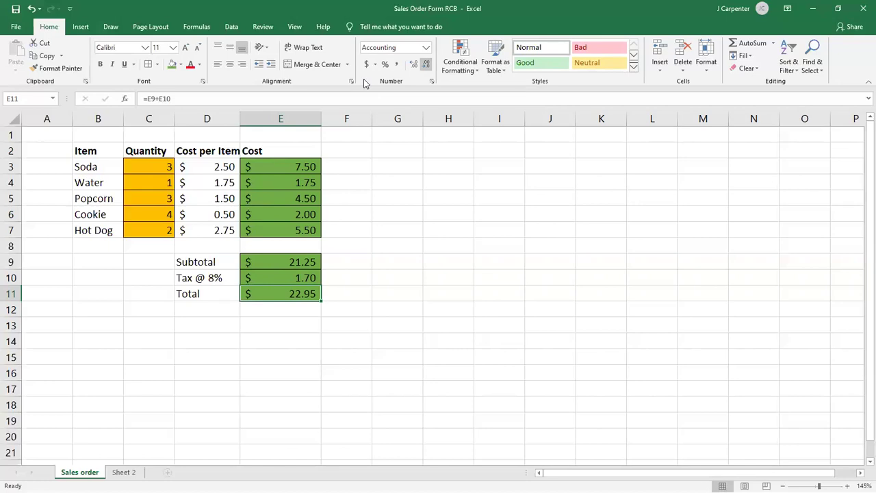
Decrease the Total in cell E11 to zero decimal places, and restore it to two decimals.
key(alt+h)
key(9)
key(alt+h)
key(9)
key(alt+h)
key(9)
key(alt+h)
key(9)
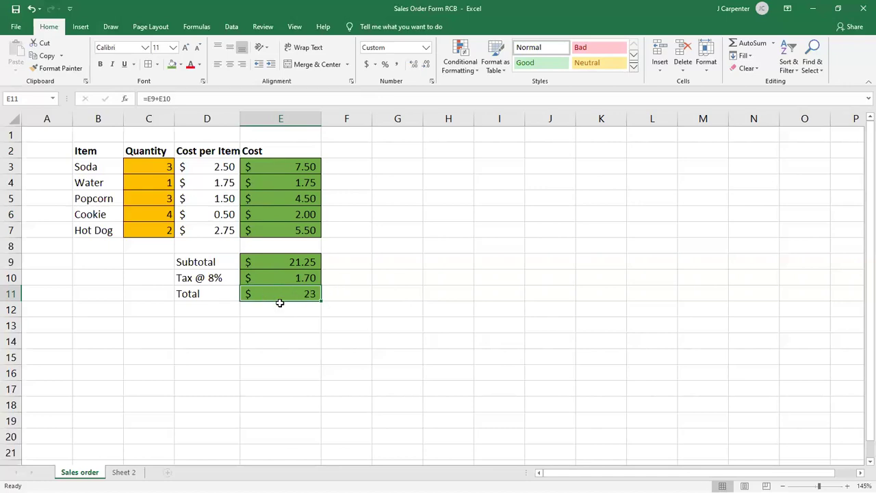
click(413, 63)
click(413, 64)
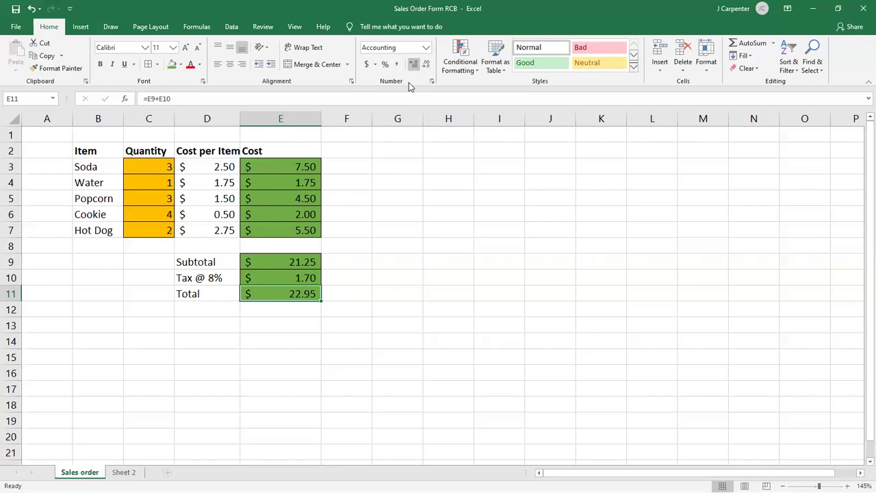
key(Down)
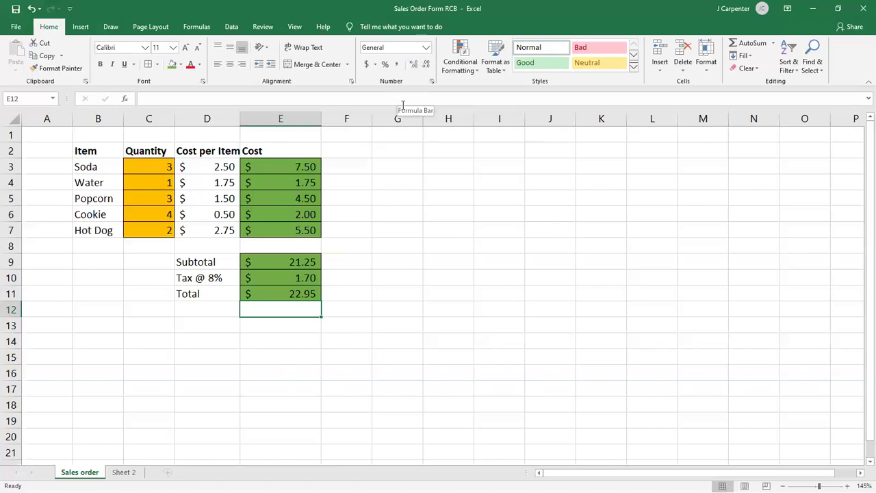
Place the workbook beside the Pearson eText, turn to page 00-11, and select the list of five basic functions.
key(super+Right)
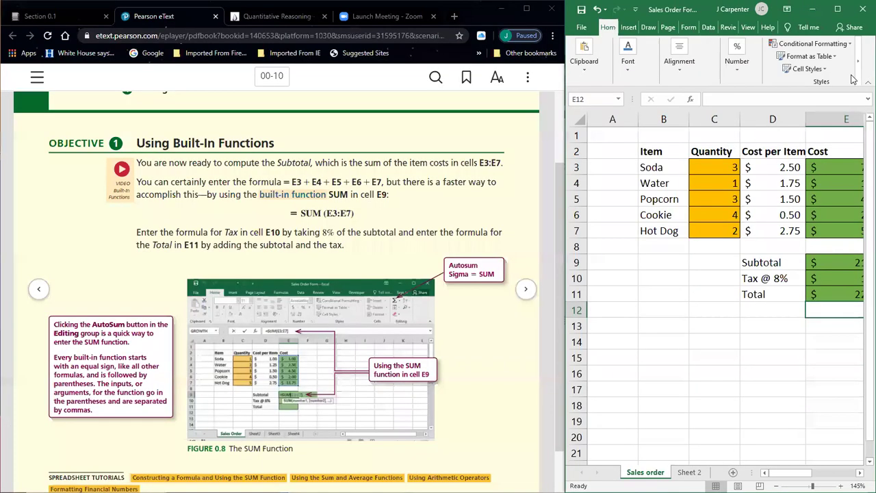
scroll(525, 292, down, 1)
click(525, 293)
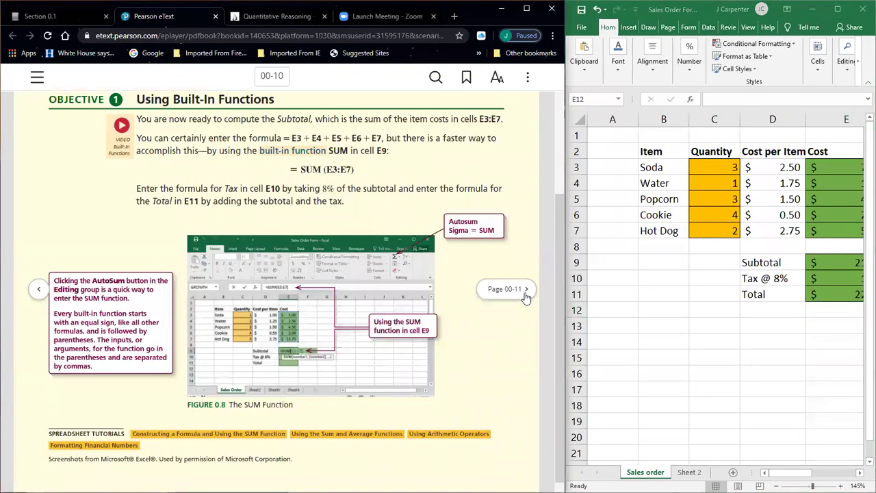
click(525, 293)
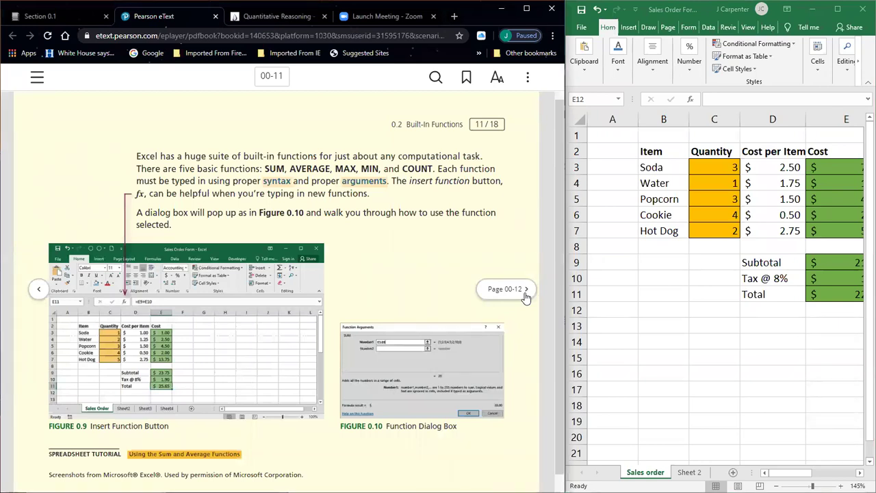
drag(265, 168, 451, 164)
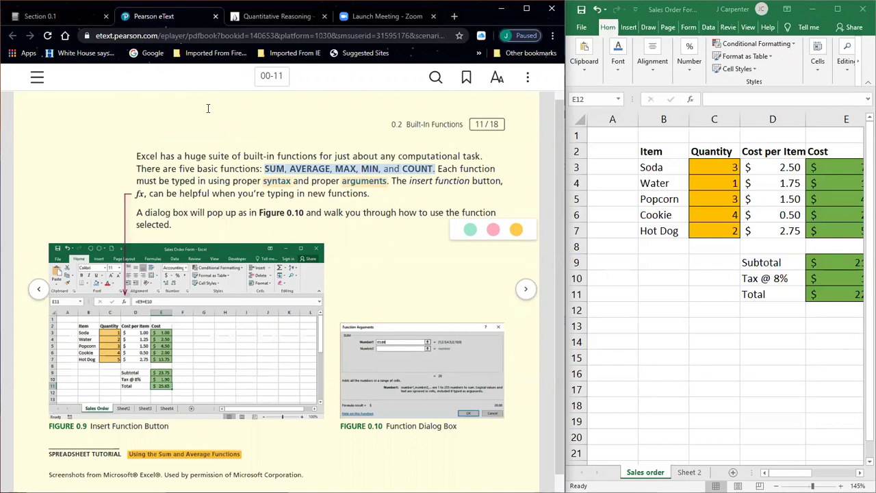
Enter =AVERAGE(C3:C7) in cell C13 to average the Quantity values, and inspect the formula.
click(719, 167)
drag(719, 167, 716, 231)
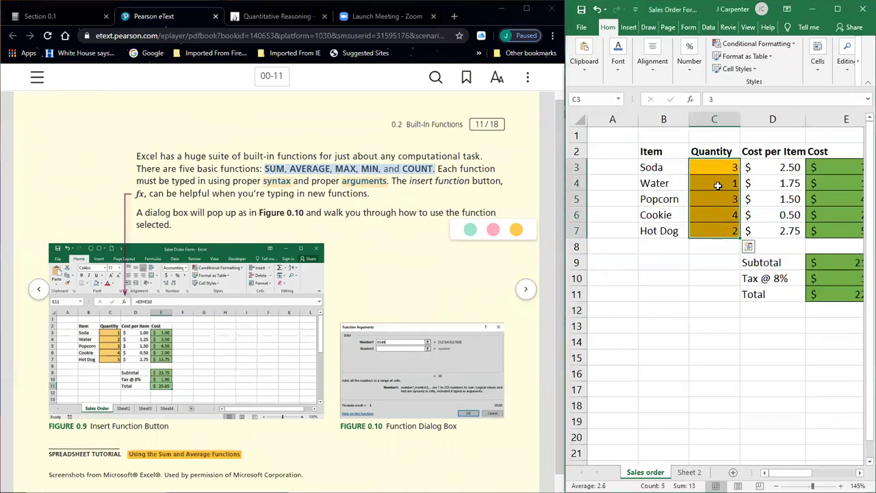
click(693, 329)
text(=avg)
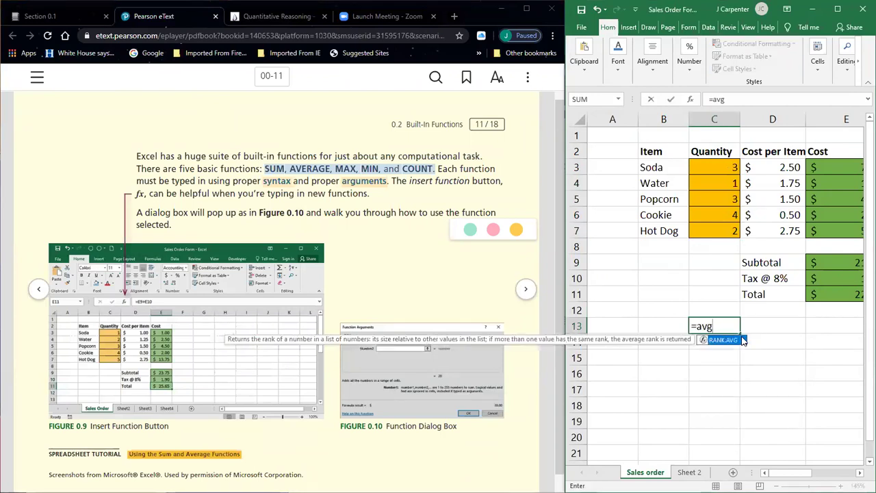
key(BackSpace)
text(erage()
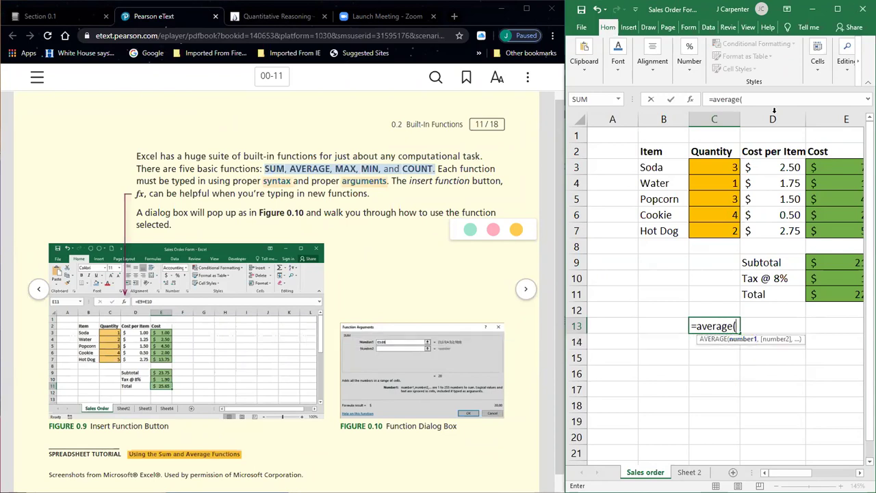
drag(728, 167, 724, 230)
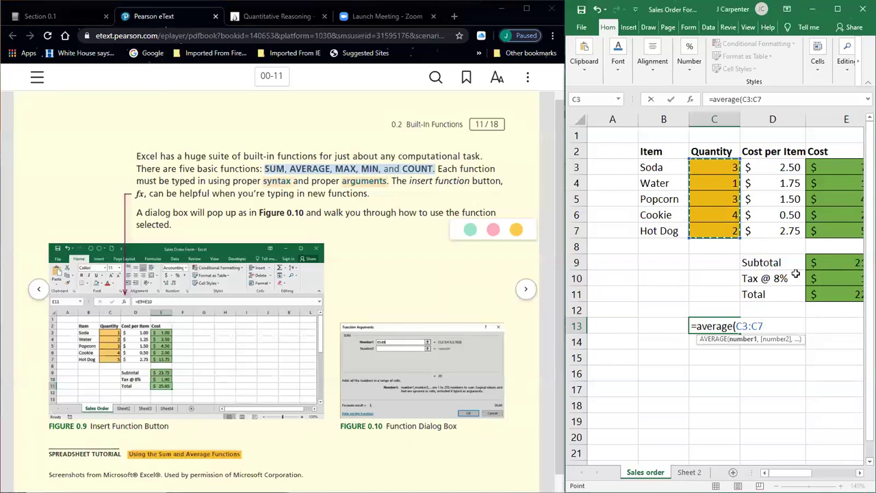
text())
key(Return)
click(720, 327)
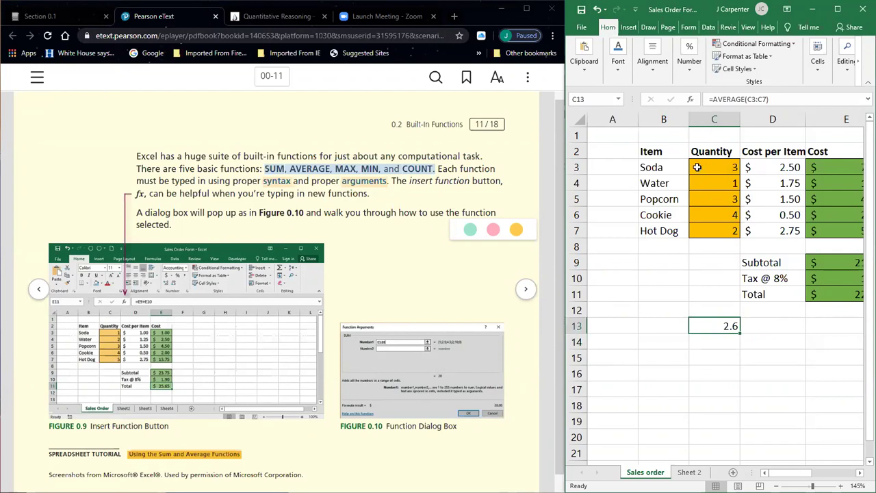
Maximize the workbook, test a Soda quantity of 30 in cell C3, and undo the change.
click(726, 170)
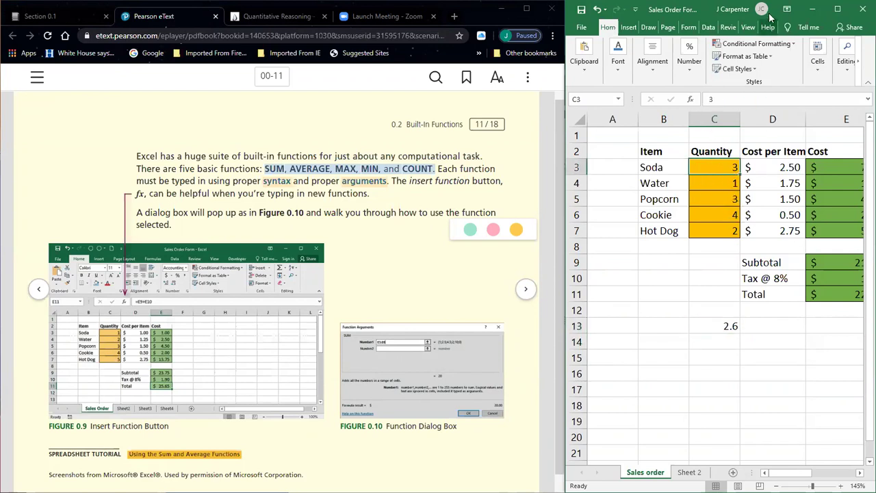
click(836, 10)
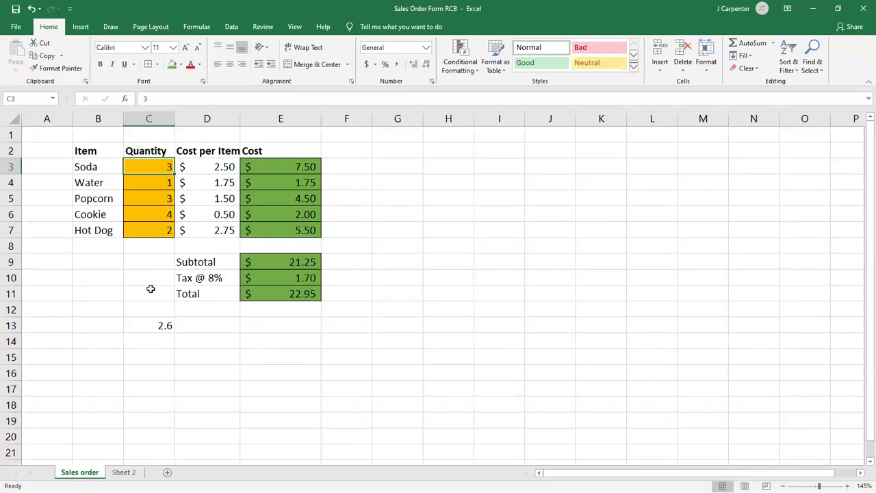
click(157, 320)
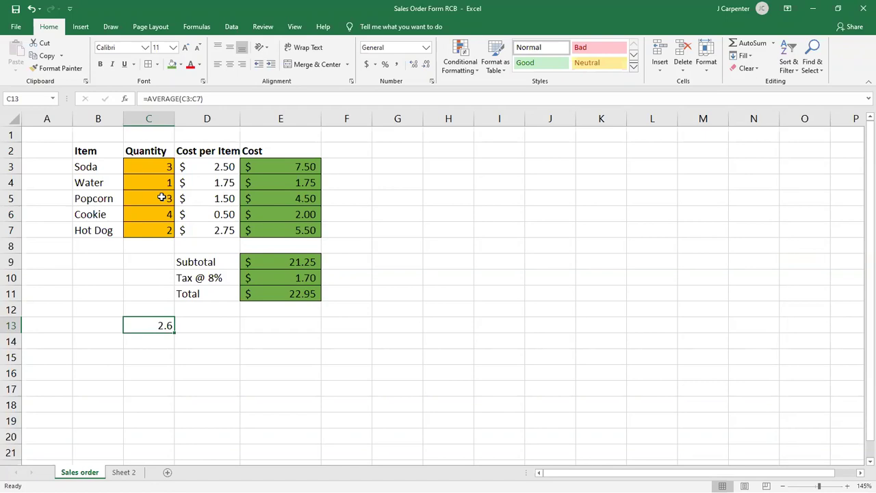
click(153, 163)
text(30)
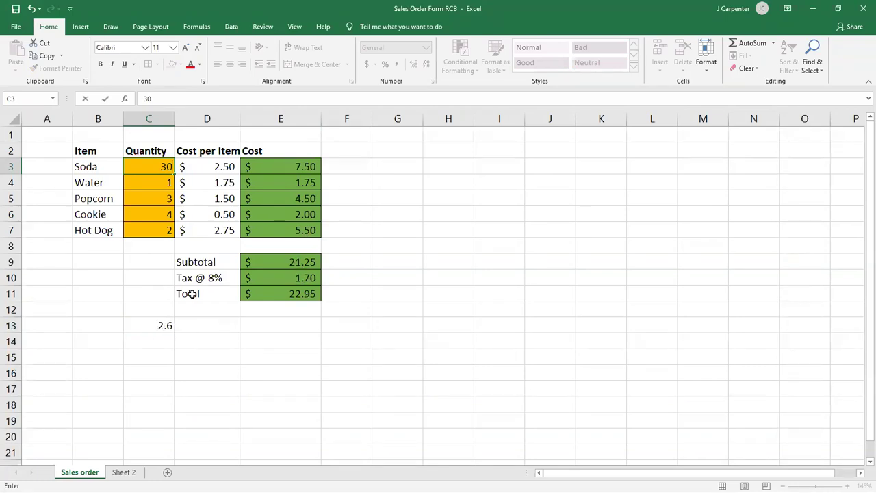
key(Return)
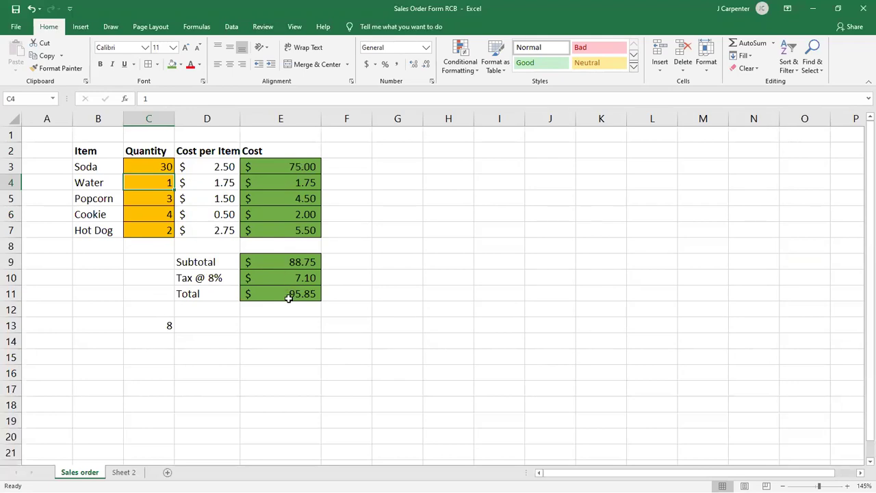
click(31, 8)
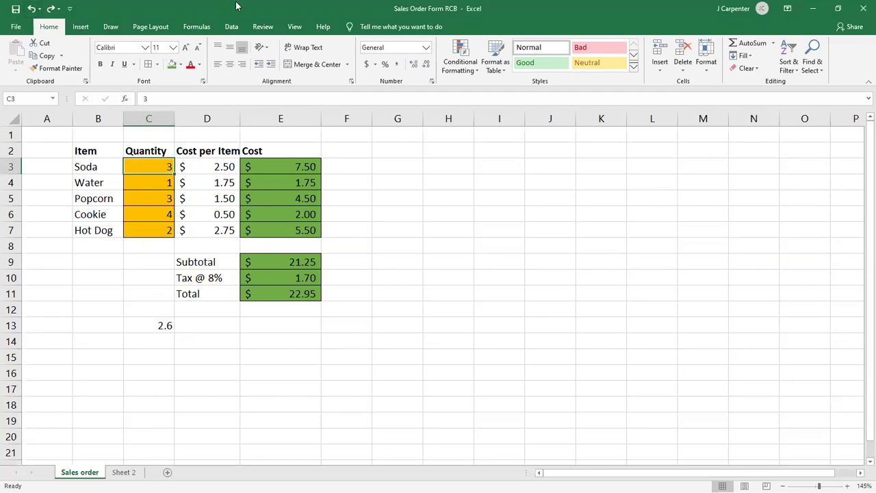
Replace the average formula in cell C13 with =MAX(C3:C7), and check it against the Cookie quantity.
click(146, 322)
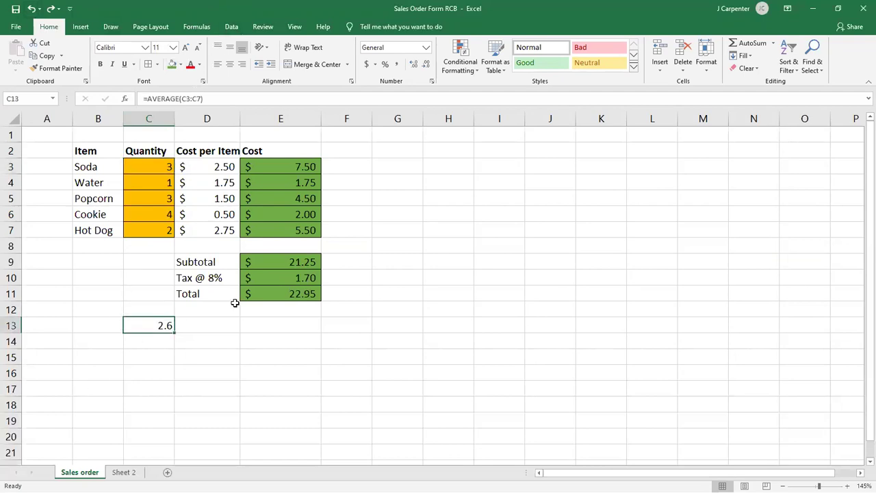
key(Delete)
text(=max()
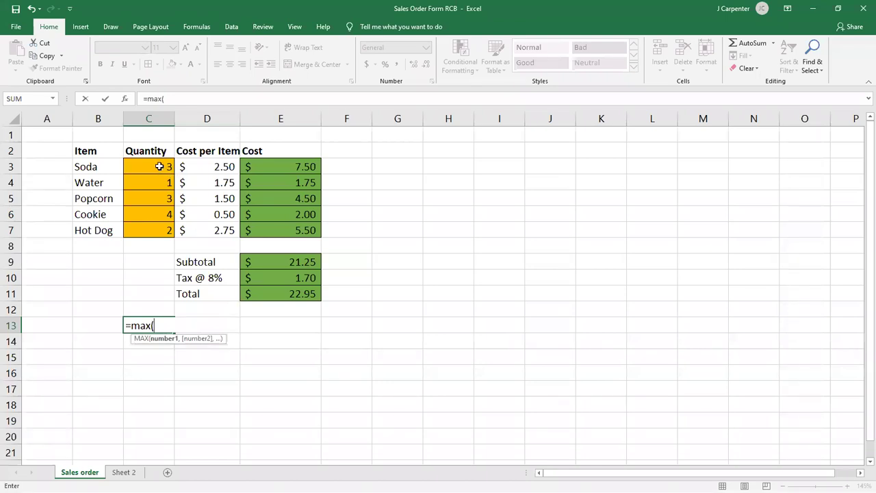
drag(158, 167, 156, 231)
text())
key(Return)
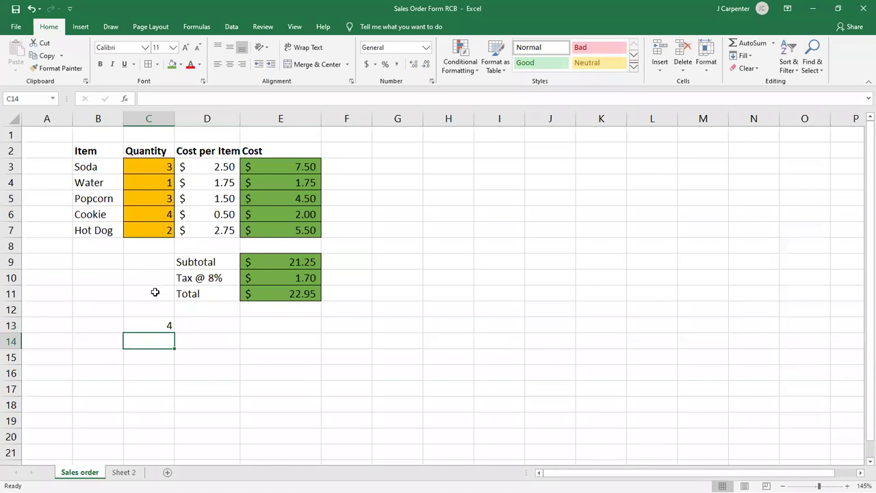
click(164, 216)
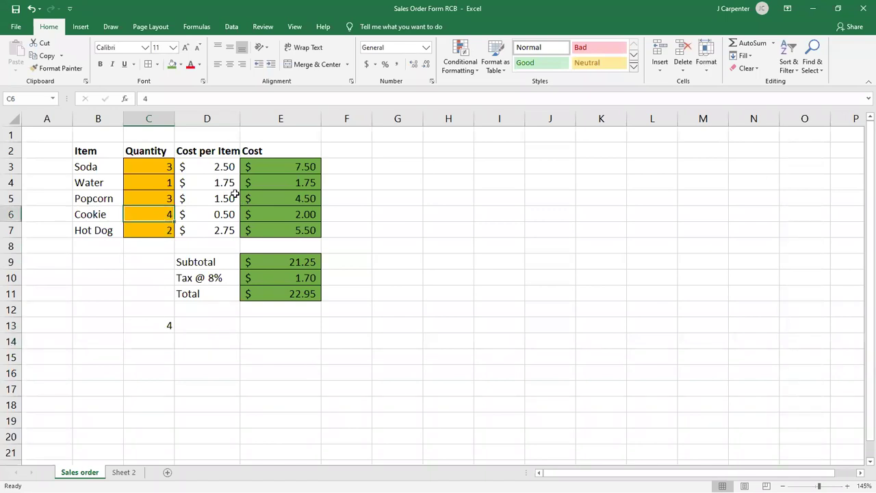
Replace the maximum formula in cell C13 with =MIN(C3:C7), and check it against the Water quantity.
click(137, 324)
drag(192, 98, 140, 99)
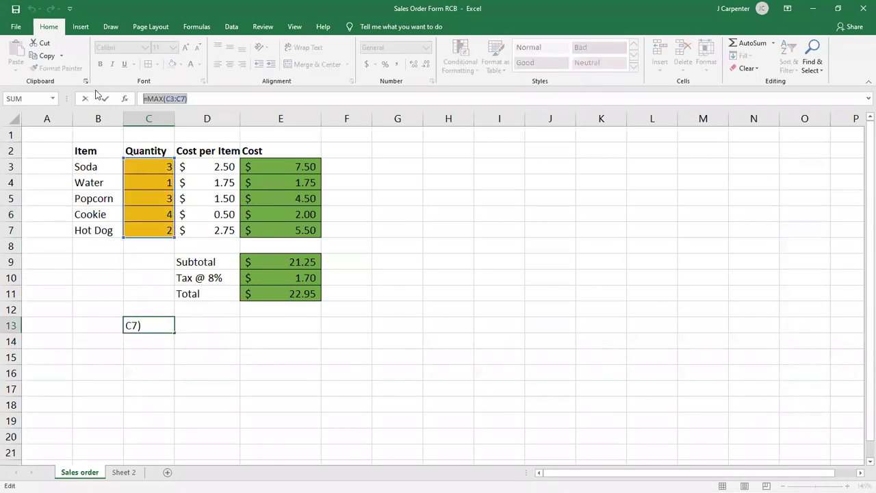
text(=min()
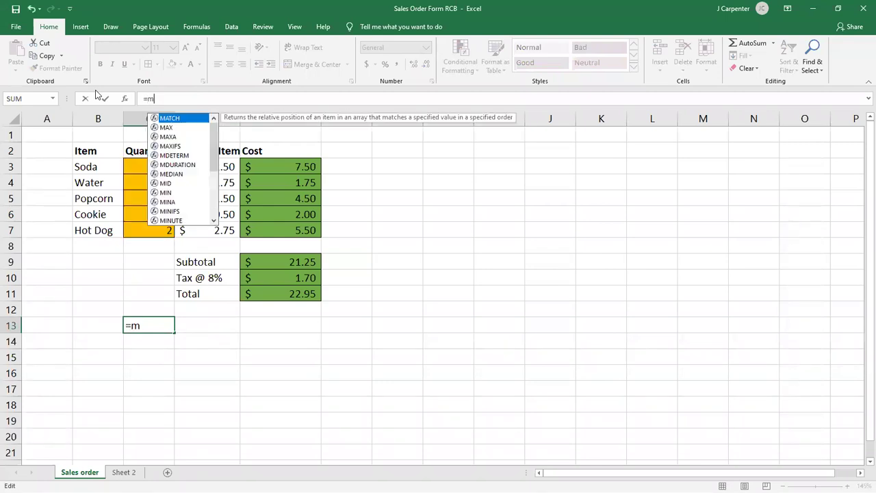
key(BackSpace)
text(()
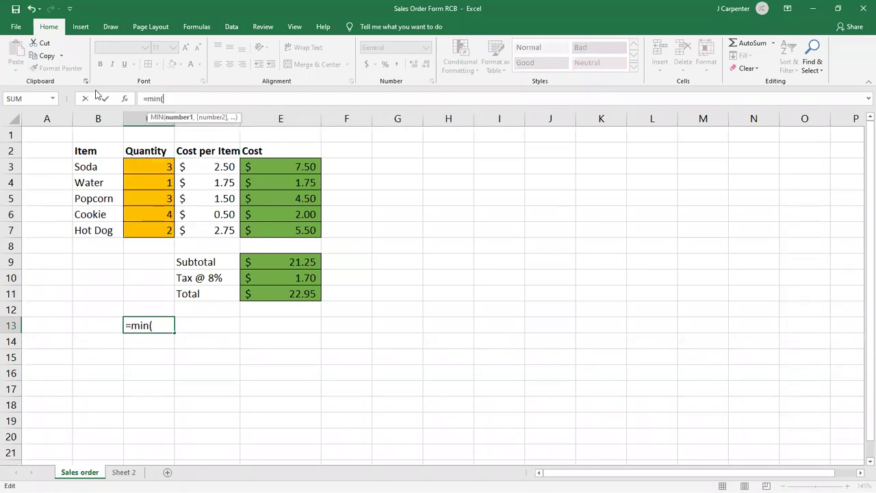
drag(148, 165, 145, 226)
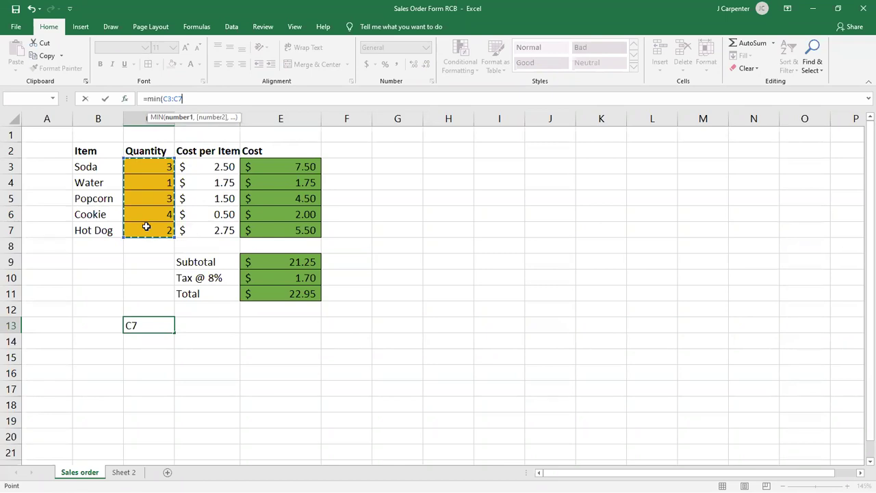
text())
key(Return)
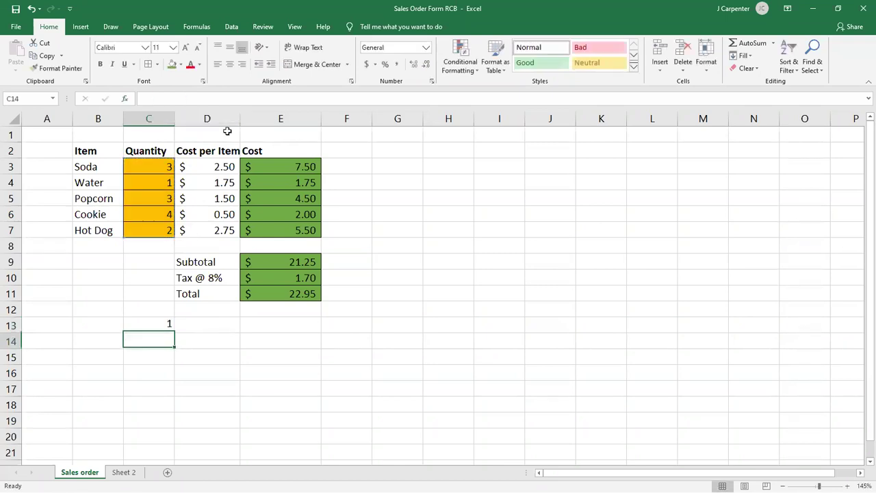
click(157, 326)
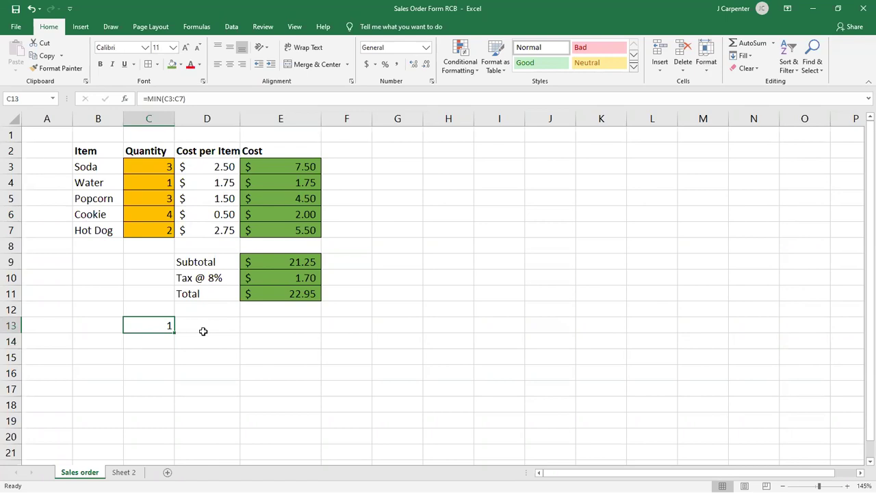
click(162, 179)
Review the function name and range of the minimum formula in cell C13, and replace it with =COUNT(C3:C7).
double_click(142, 323)
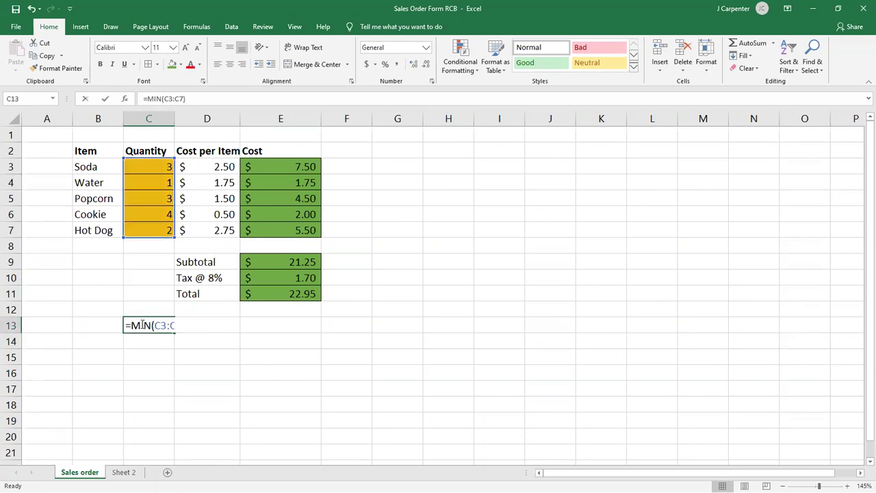
double_click(148, 325)
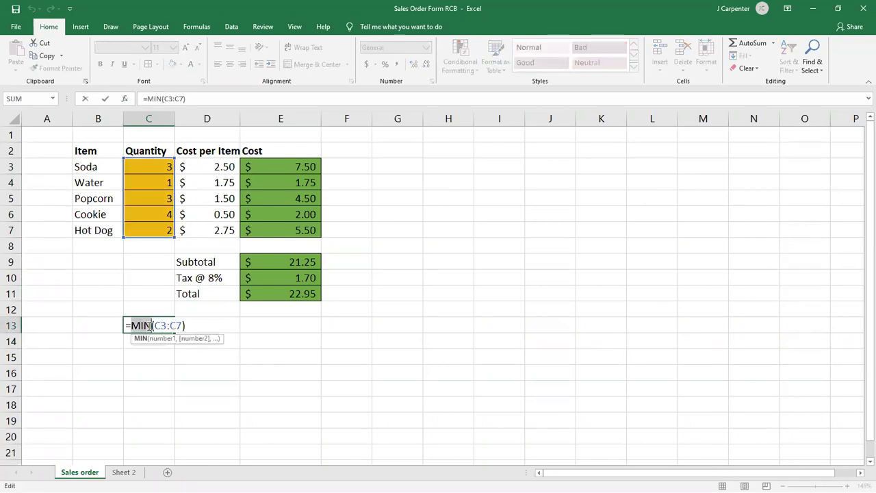
double_click(157, 326)
double_click(145, 325)
triple_click(166, 326)
text(=)
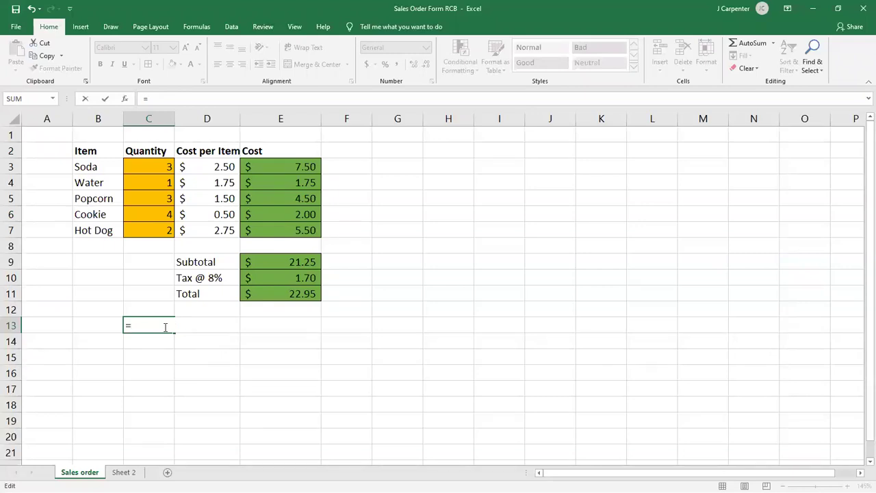
text(count()
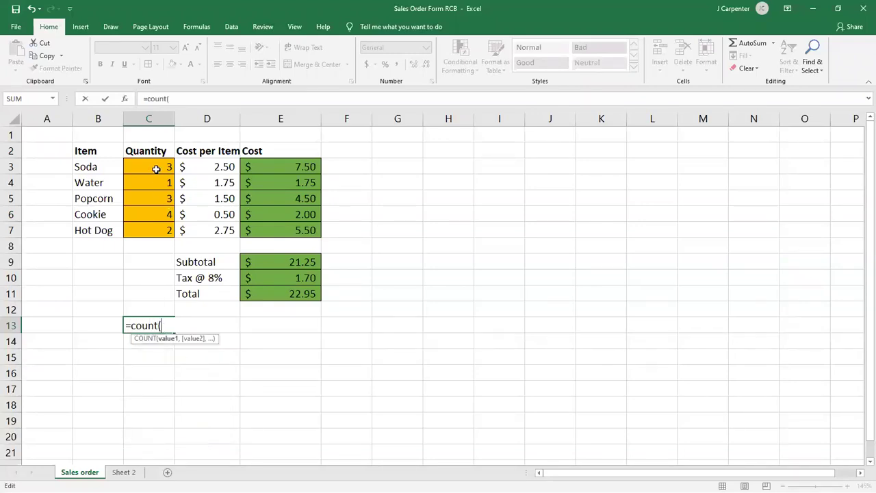
drag(157, 164, 149, 226)
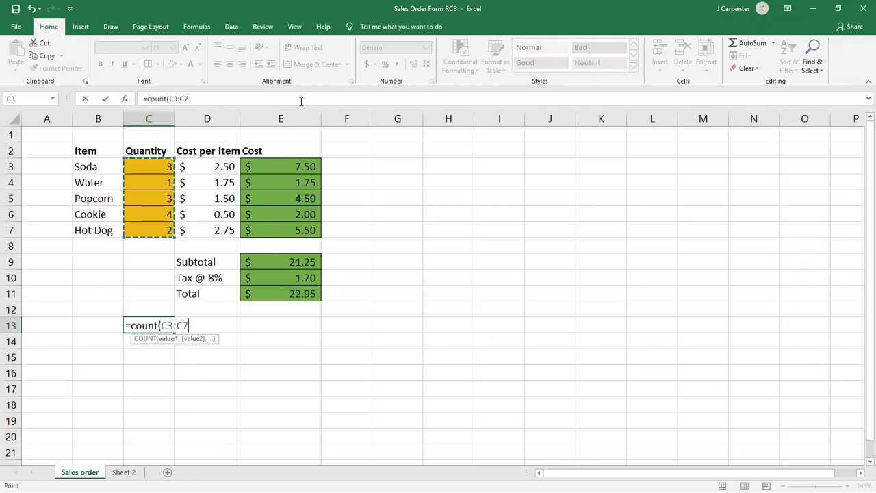
text())
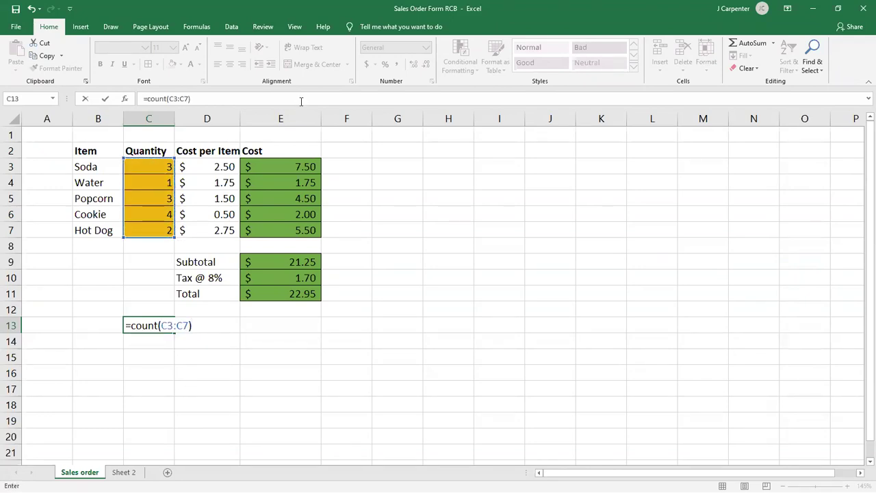
key(Return)
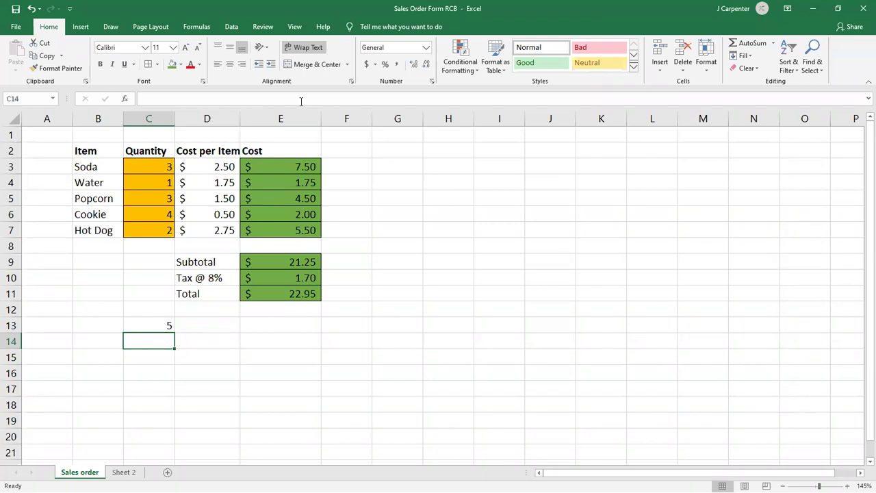
Check the counted Quantity cells, and extend the formula in cell C13 to =COUNT(C3:C8).
click(130, 327)
drag(154, 164, 152, 228)
click(147, 324)
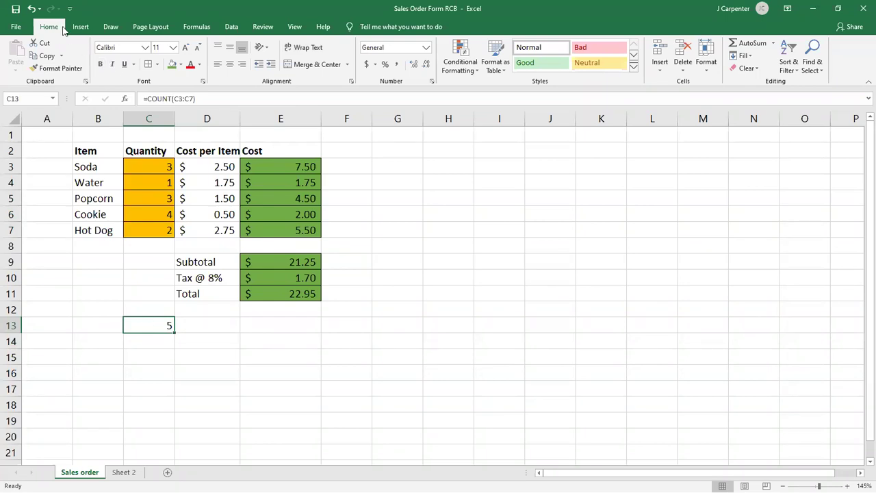
double_click(147, 319)
key(BackSpace)
text(8)
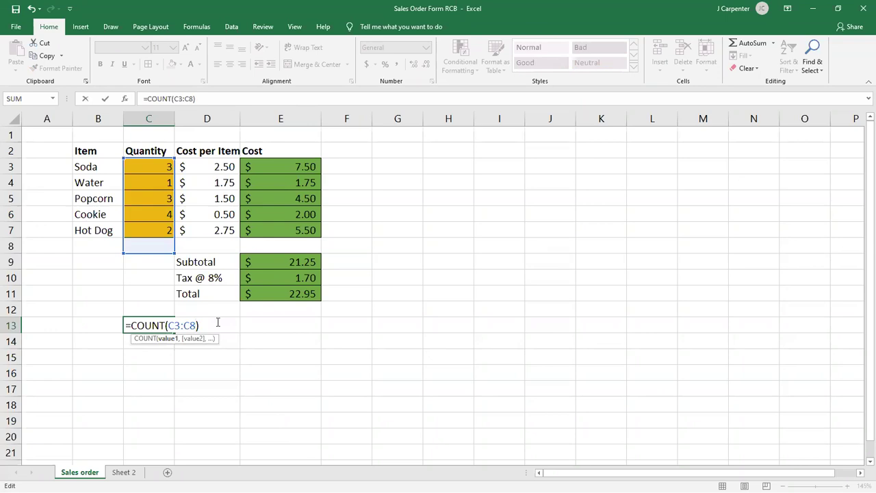
key(Return)
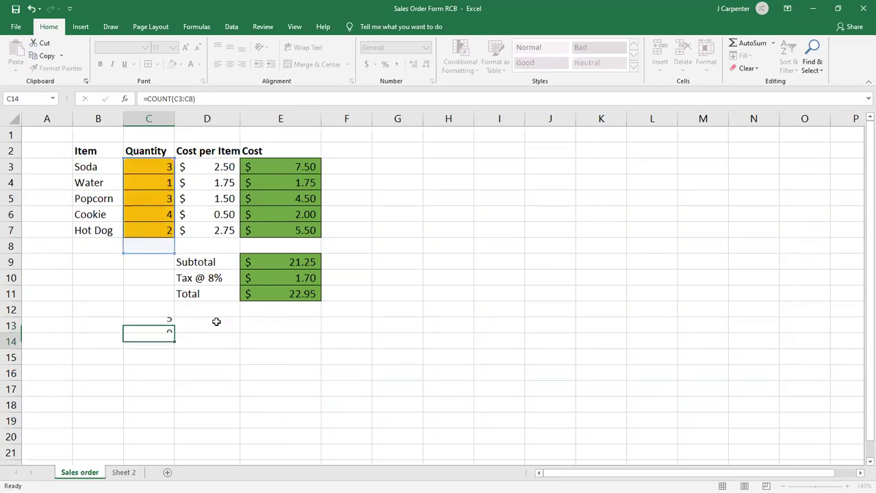
Test the count with a quantity of 11 in the empty cell C8, and undo the entry.
click(144, 244)
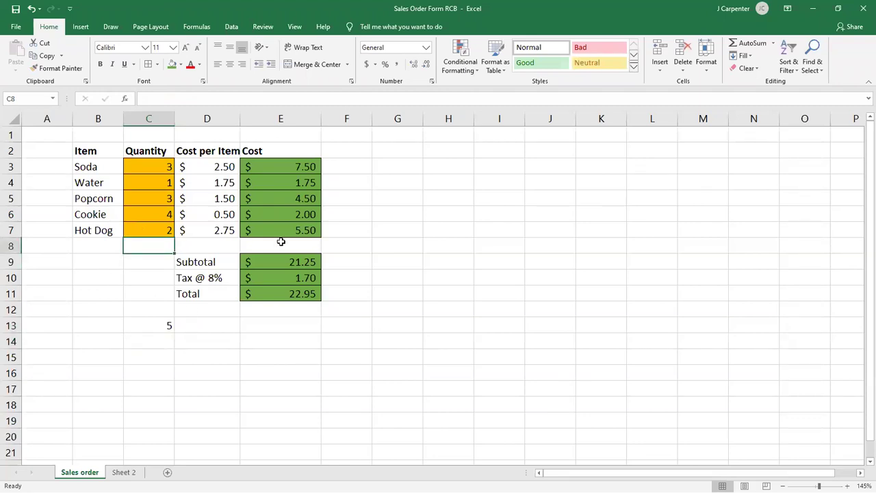
text(11)
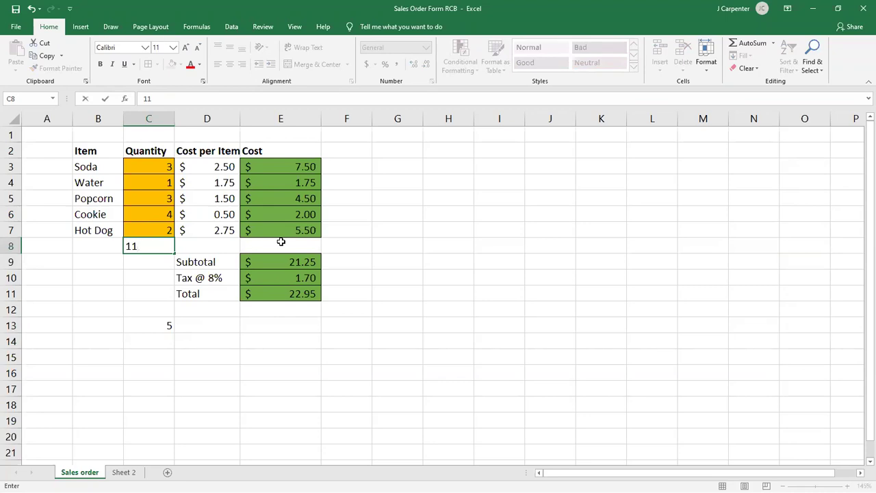
key(Return)
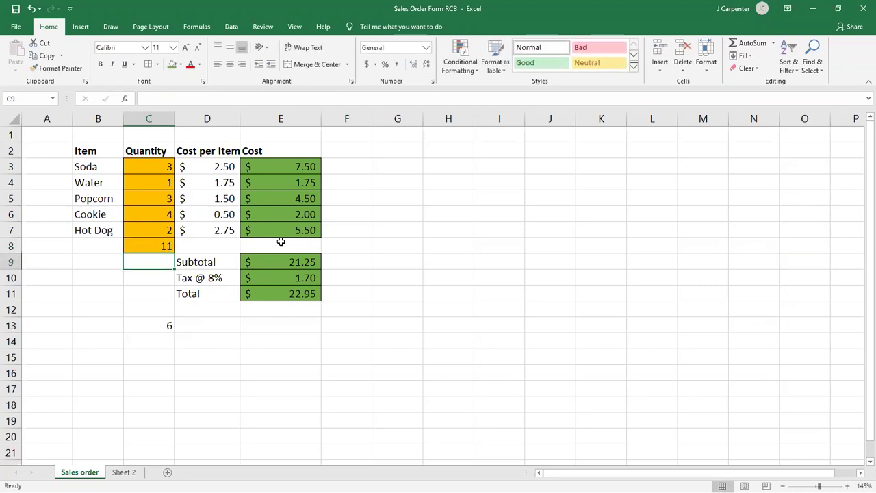
click(30, 10)
click(147, 337)
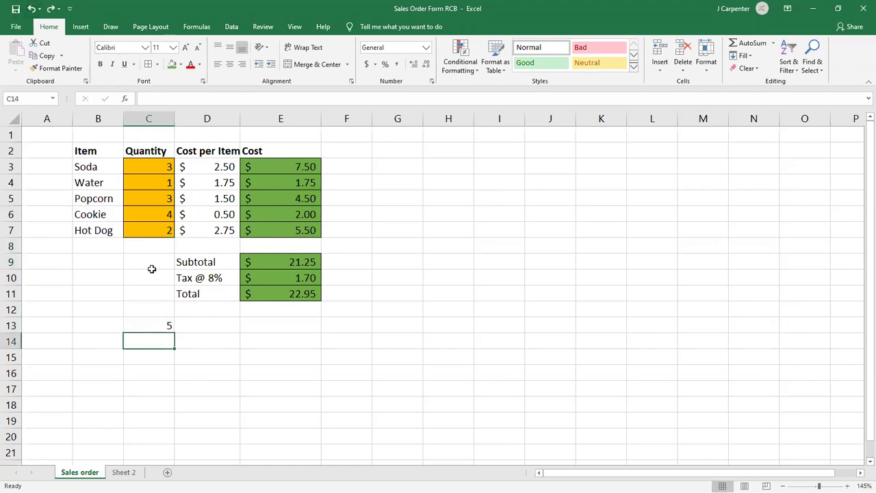
Enter the letter f in cell C8, and open the COUNT formula in cell C13 for review.
click(154, 244)
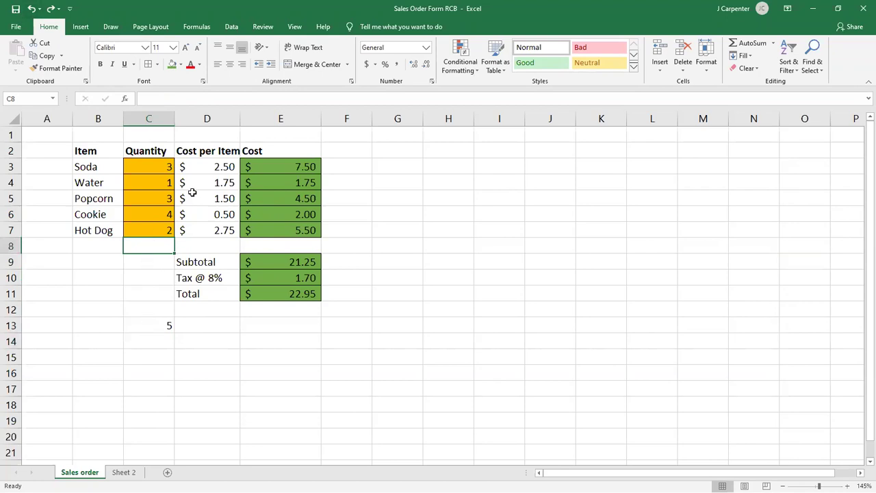
text(f)
key(Return)
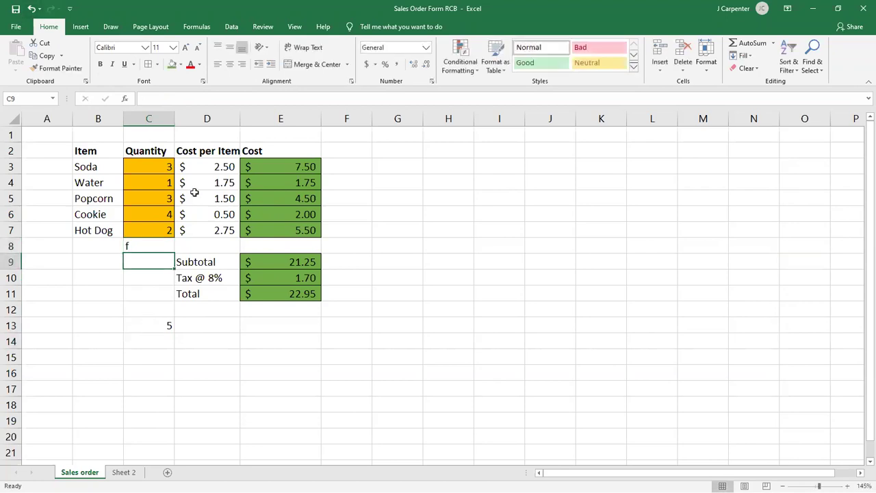
click(138, 245)
double_click(150, 326)
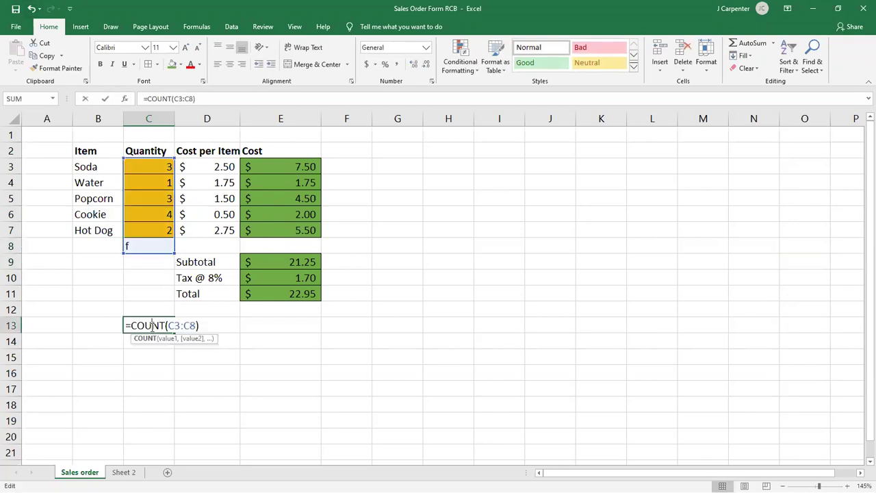
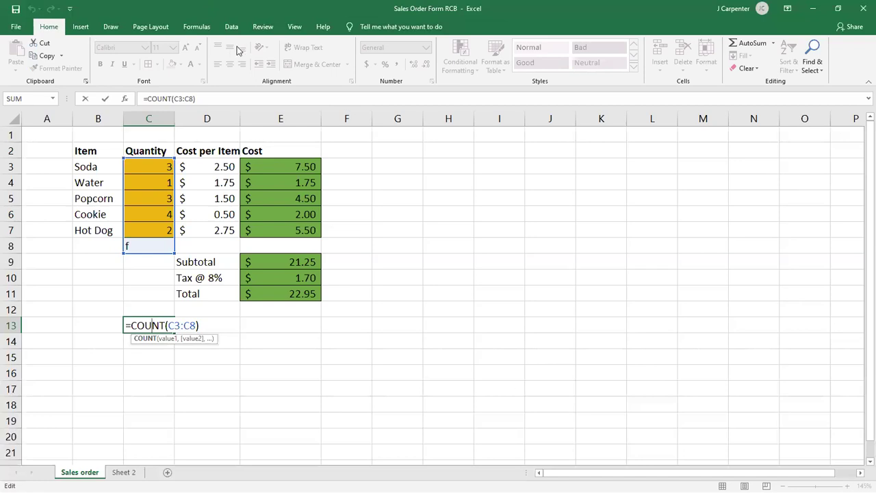
Undo the test edits back through the formulas in cell C13 and the decimal change on the Total.
key(Return)
click(30, 8)
click(30, 9)
click(30, 9)
click(30, 9)
click(30, 9)
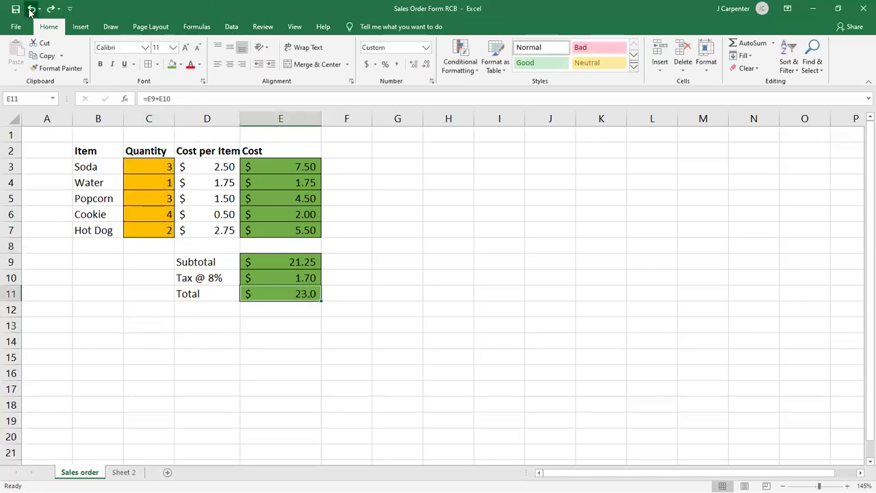
click(31, 9)
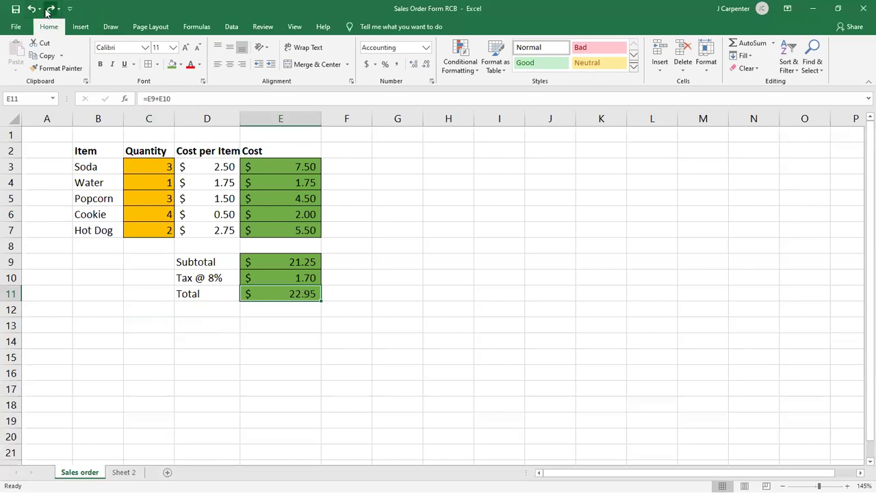
click(31, 9)
click(51, 9)
Place the workbook beside the Pearson eText again, and turn the book to page 00-12.
double_click(368, 13)
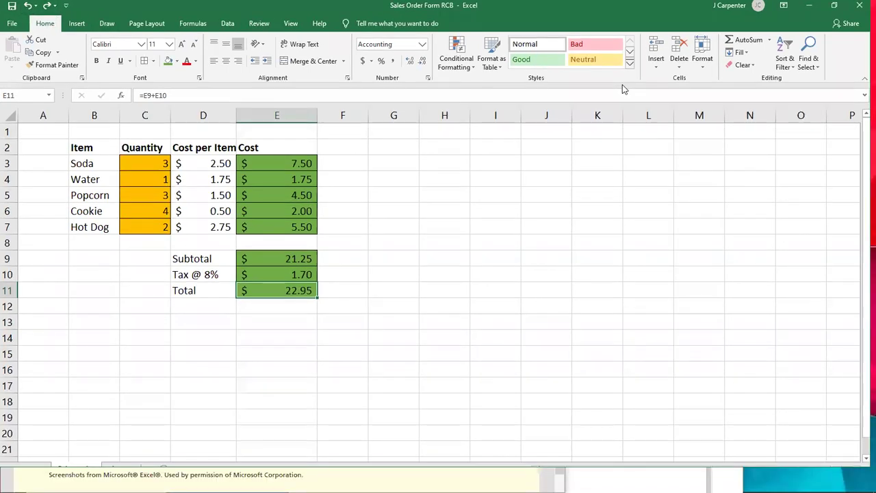
click(280, 191)
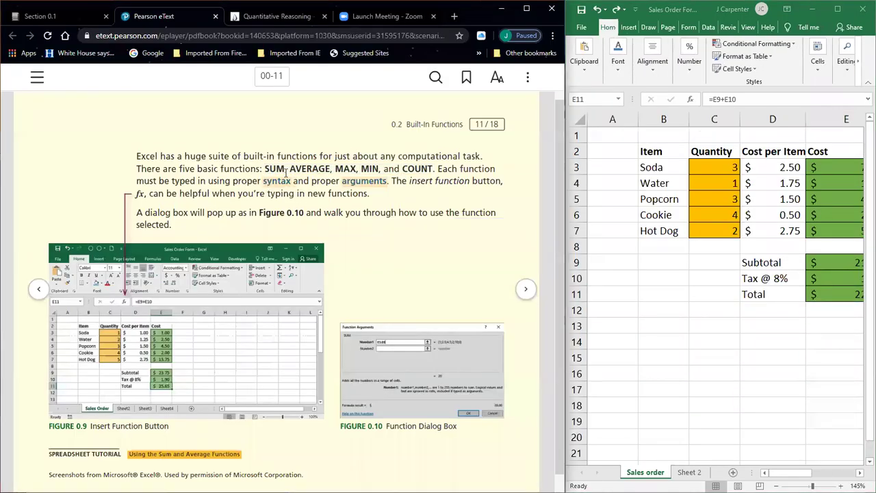
scroll(361, 190, down, 1)
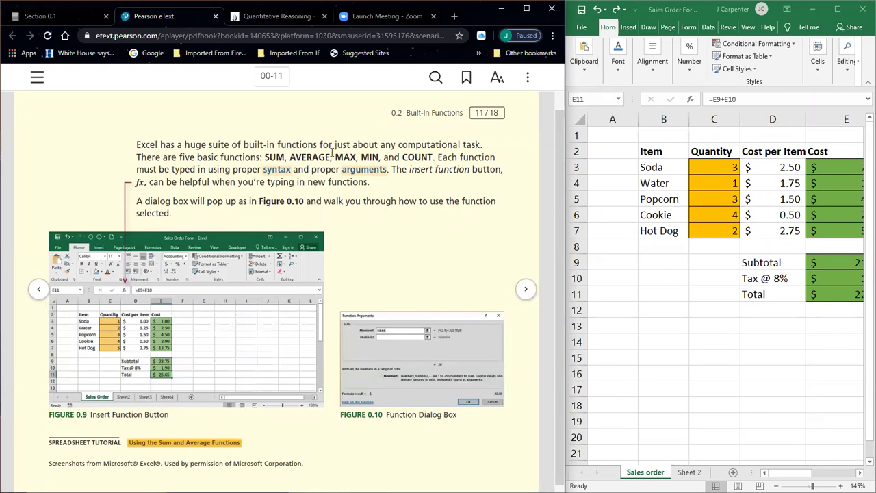
click(527, 290)
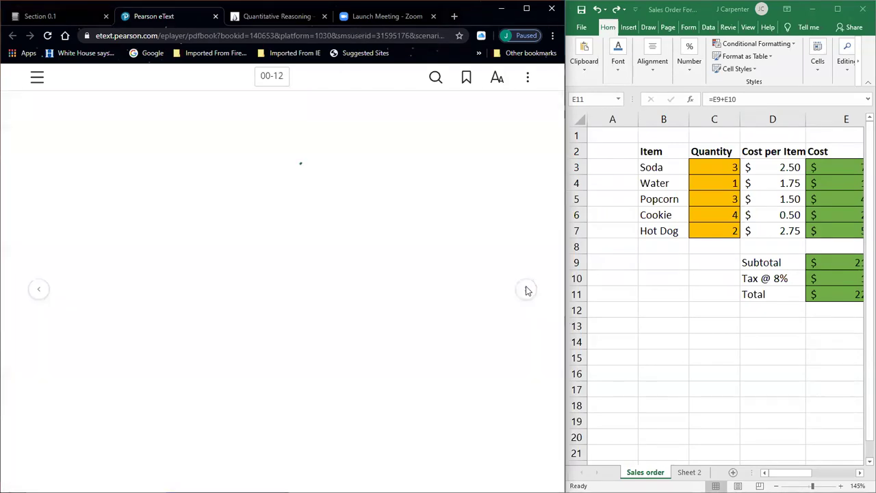
click(33, 291)
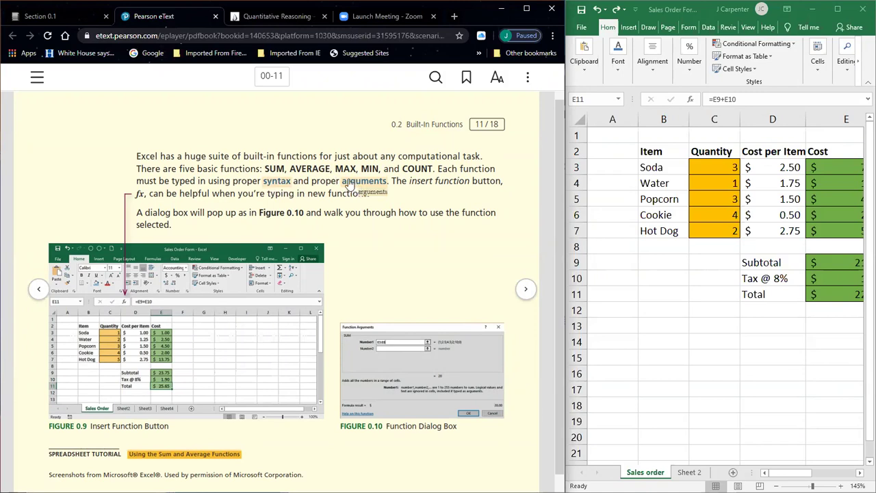
click(527, 289)
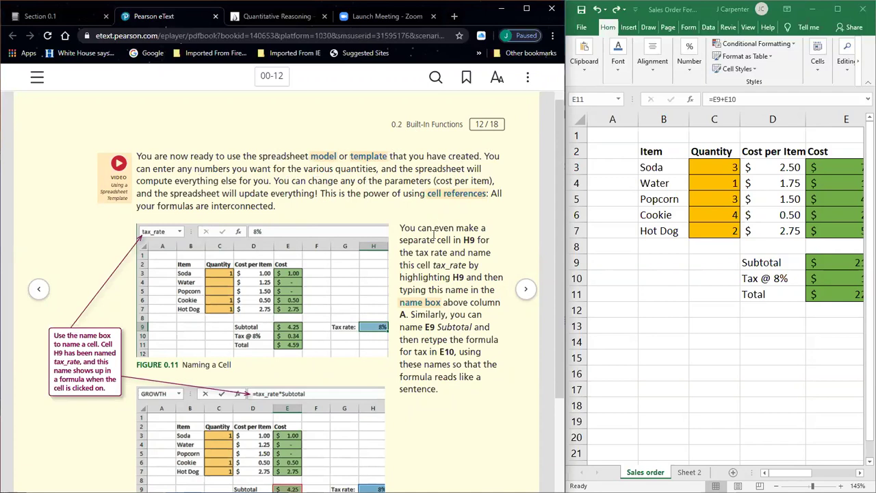
Examine the eText passage on a separate tax rate cell in H9, and widen the workbook window slightly.
drag(418, 230, 478, 248)
click(469, 251)
click(758, 277)
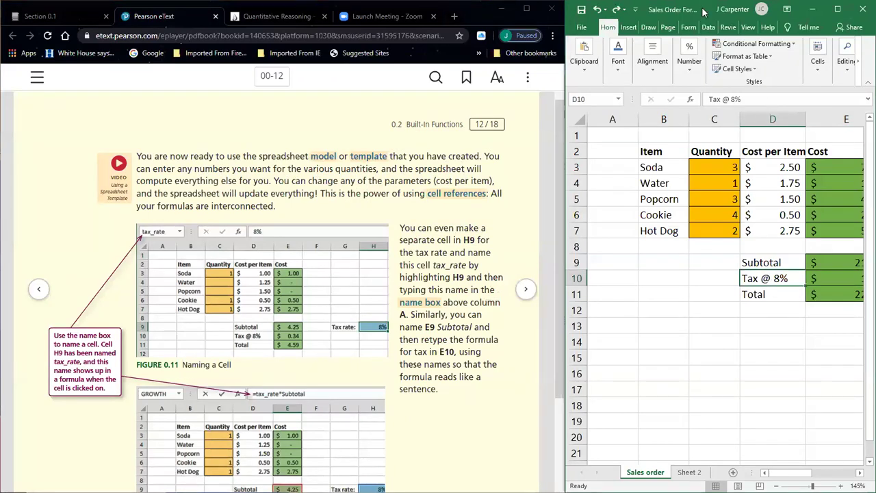
drag(698, 8, 698, 20)
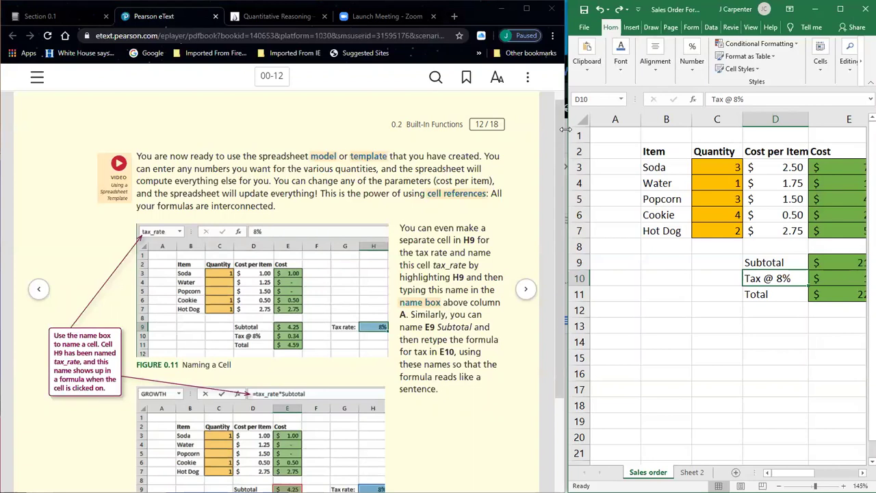
drag(565, 129, 561, 129)
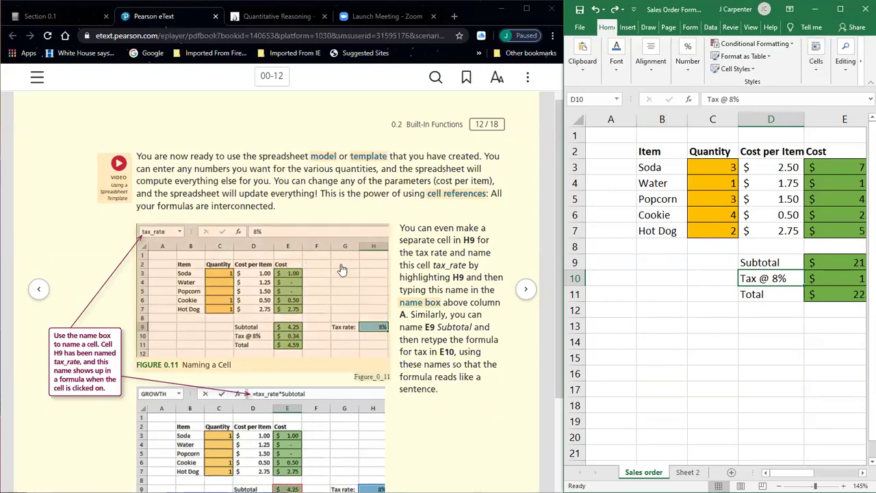
Maximize the workbook window and shorten the label in cell D10 to Tax.
click(836, 8)
double_click(191, 278)
drag(224, 277, 196, 278)
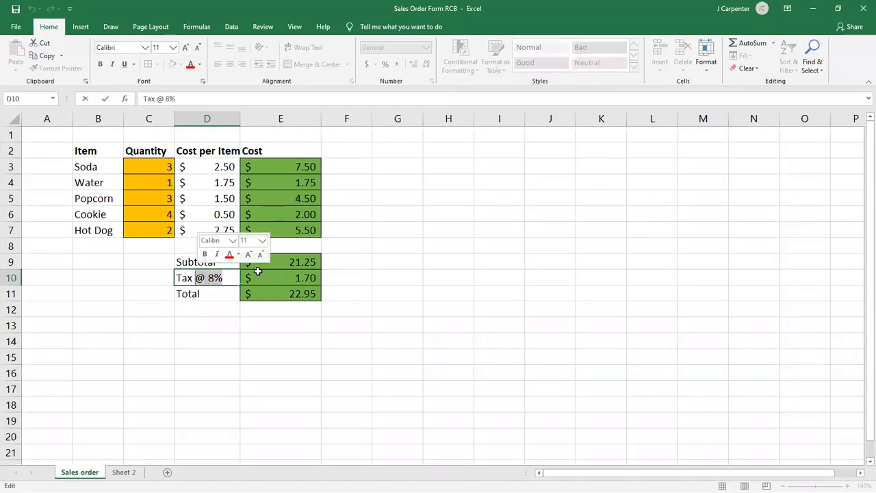
key(BackSpace)
click(393, 277)
Enter the label Tax rate: in cell G9 and the value 8% in cell H9.
click(406, 264)
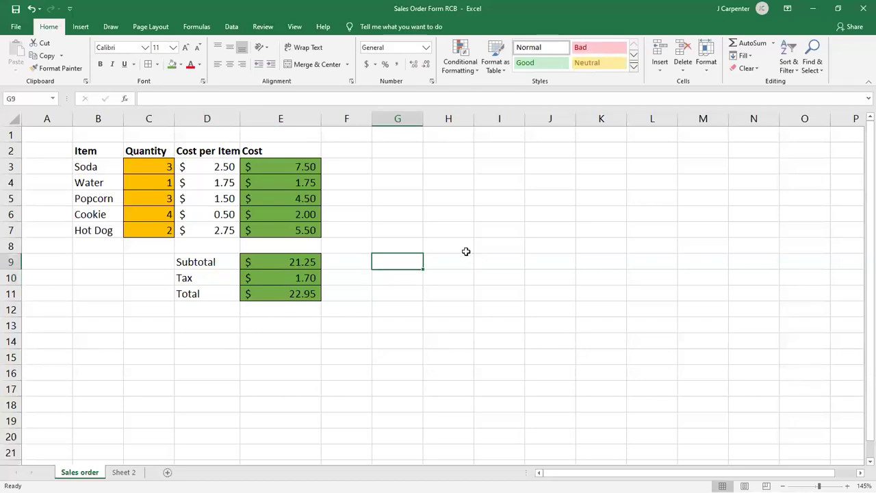
text(Tax rate)
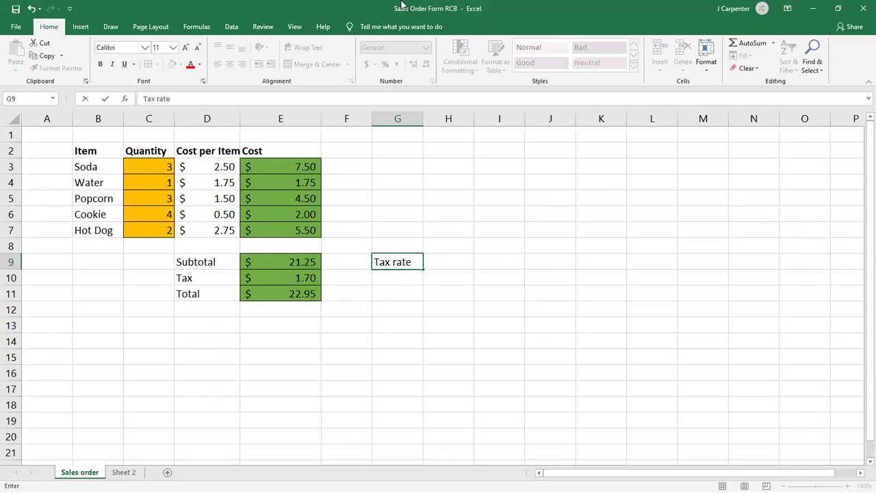
text(:)
key(Tab)
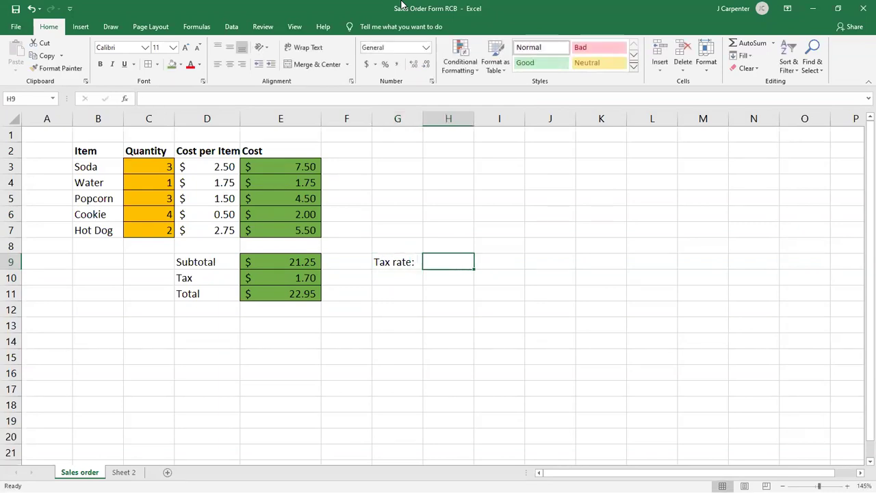
text(8%)
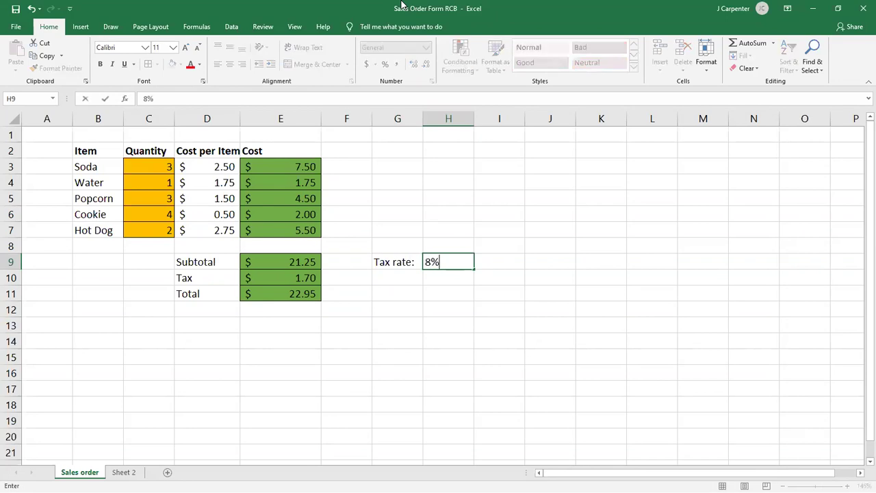
key(Return)
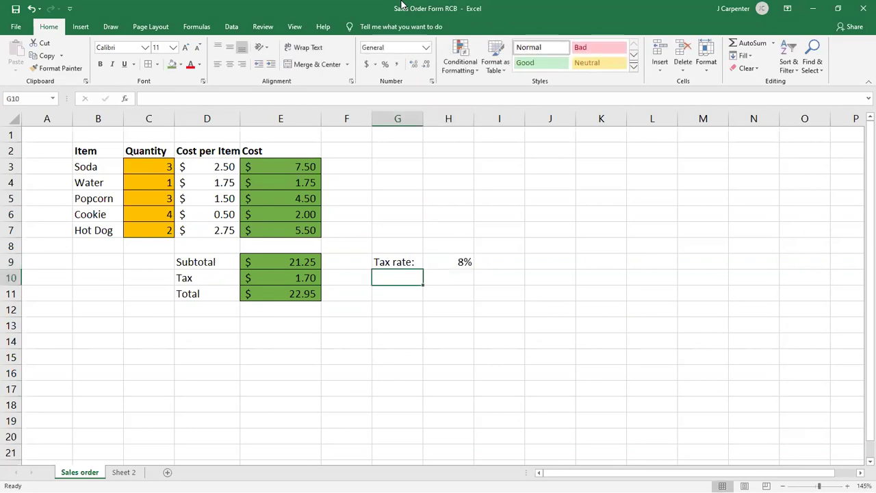
double_click(544, 5)
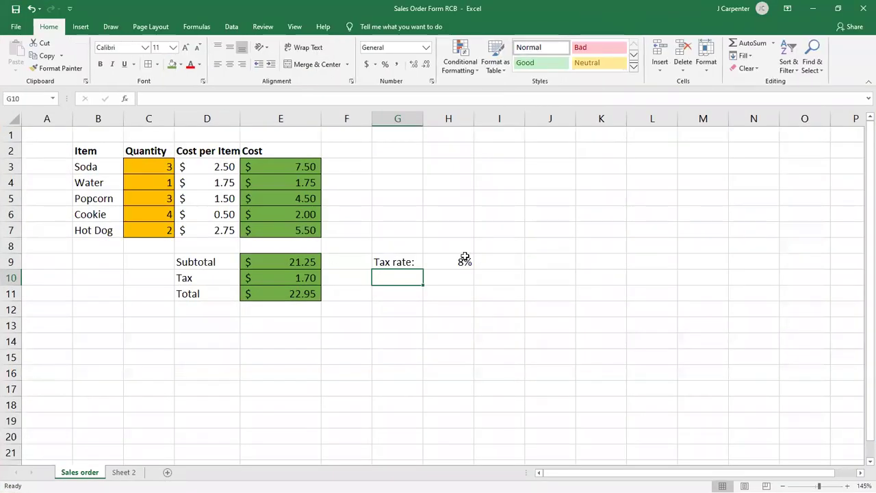
Fill the tax rate cell H9 with the standard blue color.
click(457, 261)
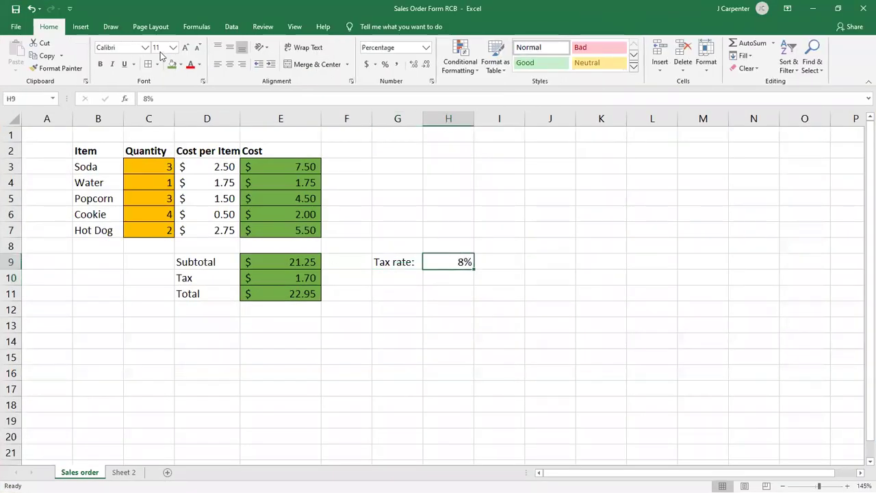
click(181, 64)
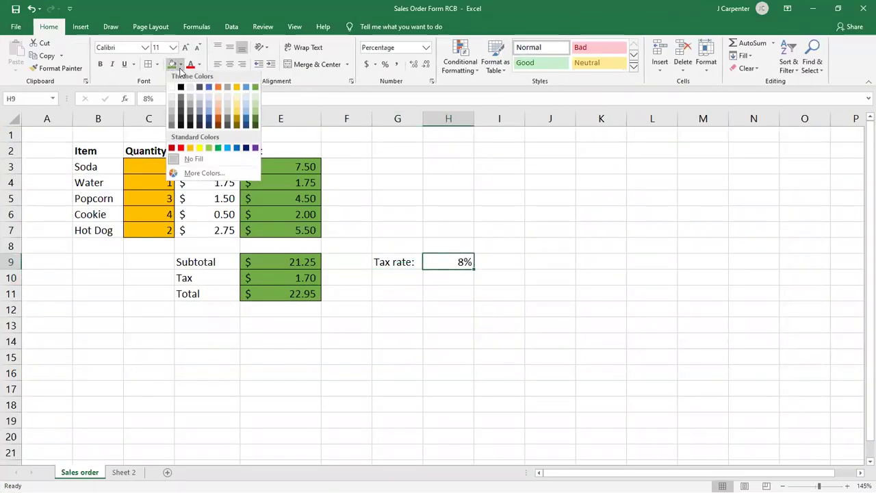
click(236, 150)
click(538, 308)
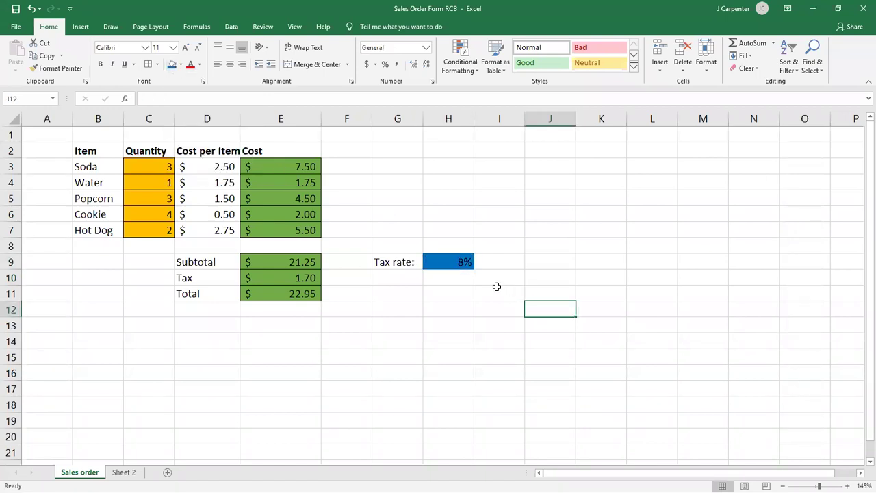
Test the tax rate in cell H9 with 12% and 0% while the Tax formula still uses its fixed rate.
click(463, 262)
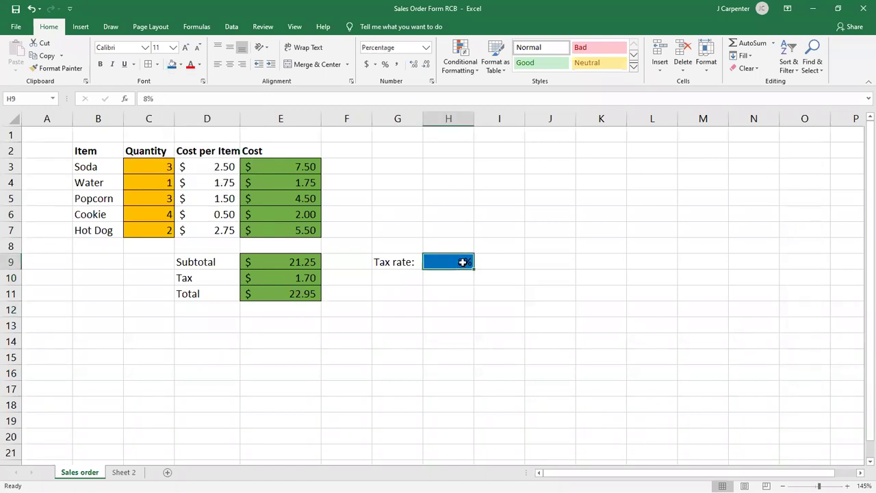
double_click(147, 99)
text(12)
key(Return)
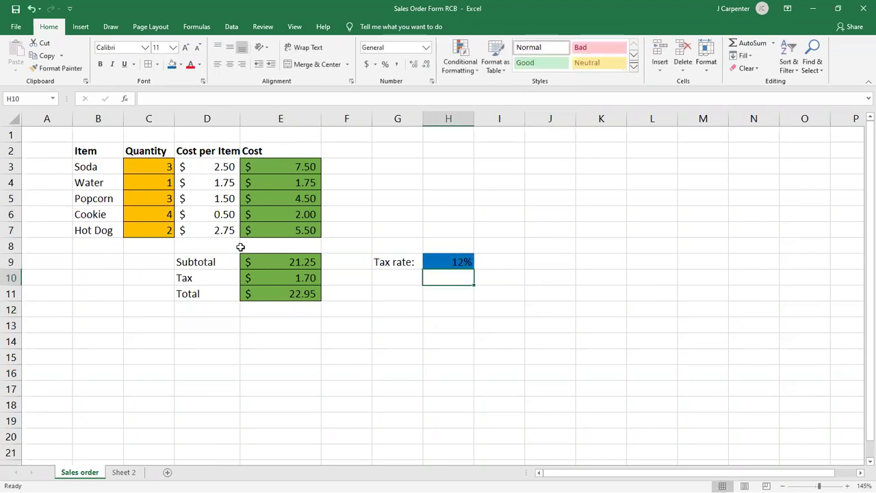
click(449, 260)
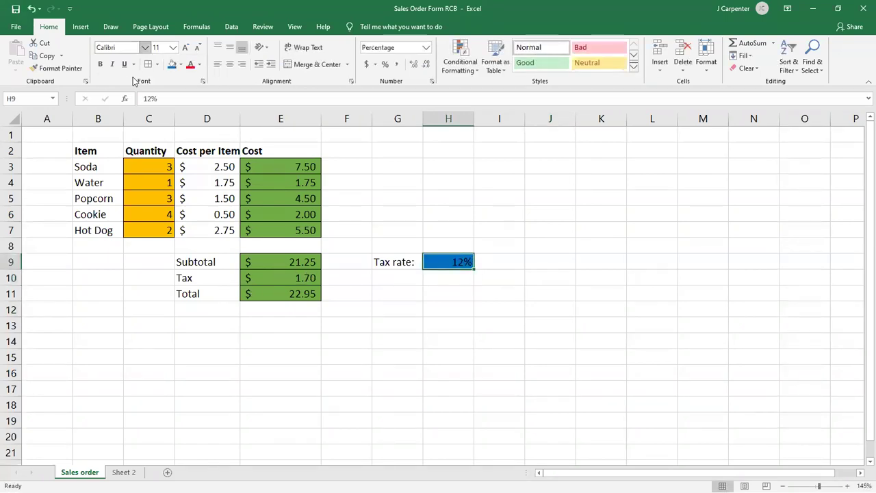
double_click(152, 98)
text(0)
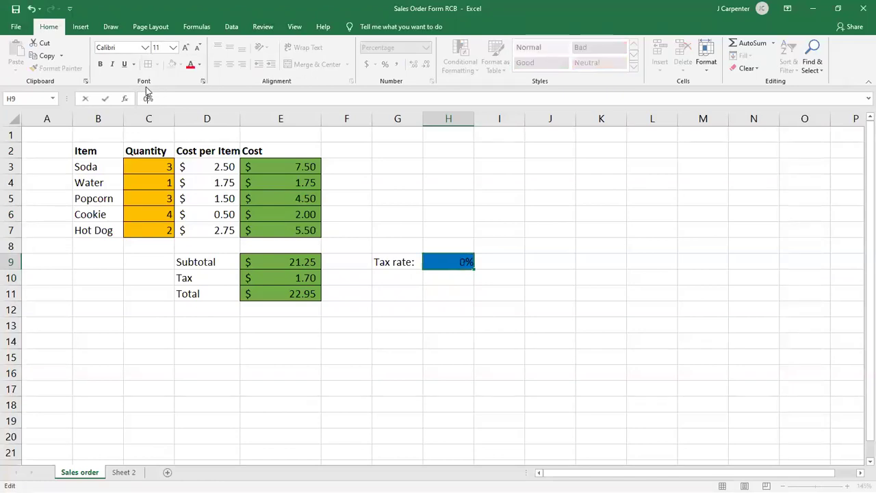
key(Return)
Replace the Tax formula in cell E10 with =H9*E9, referencing the tax rate cell and the Subtotal.
click(295, 277)
double_click(277, 278)
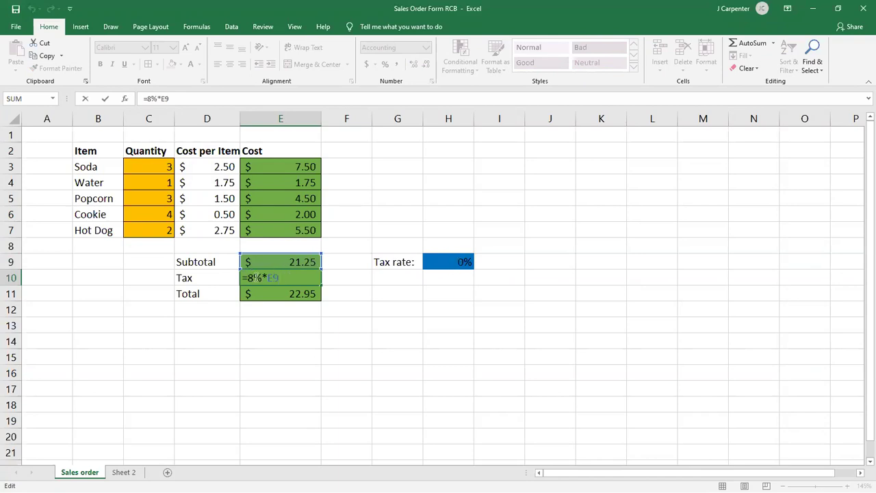
drag(279, 278, 206, 273)
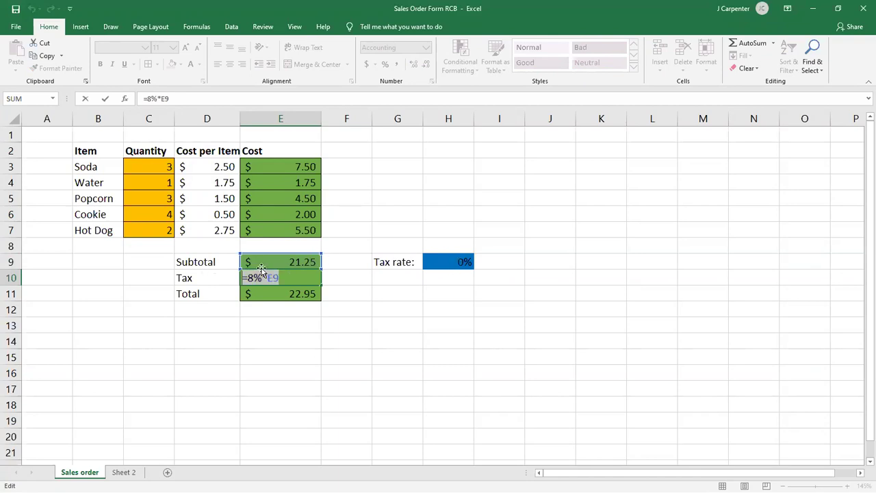
key(BackSpace)
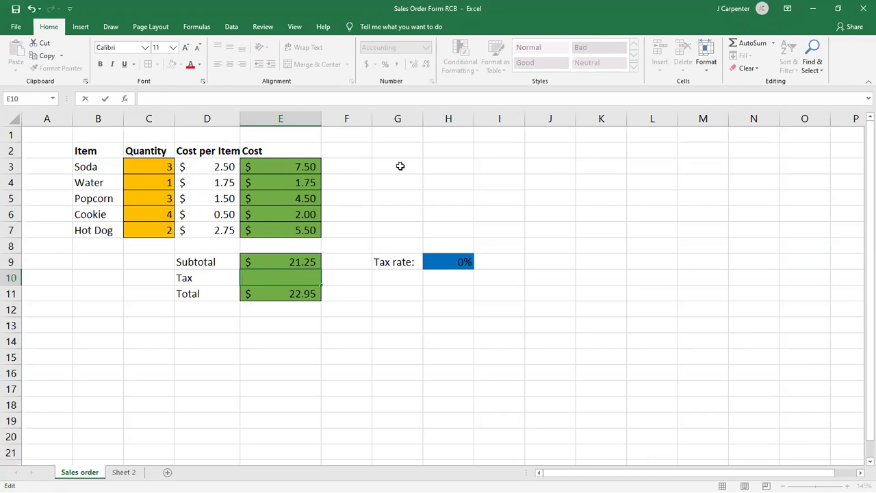
text(=)
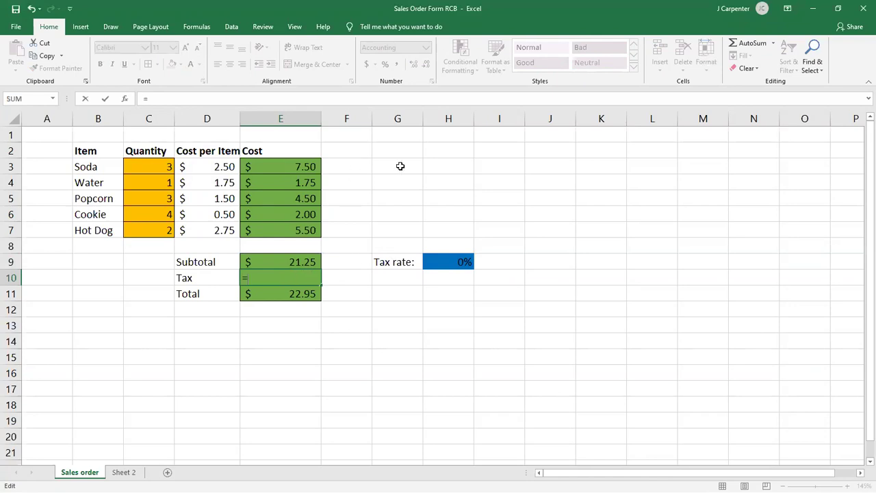
click(449, 260)
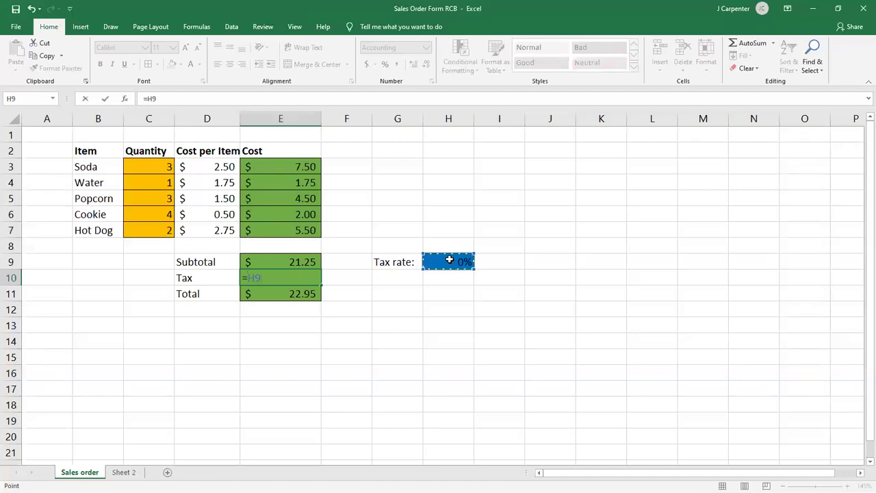
text(*)
click(265, 263)
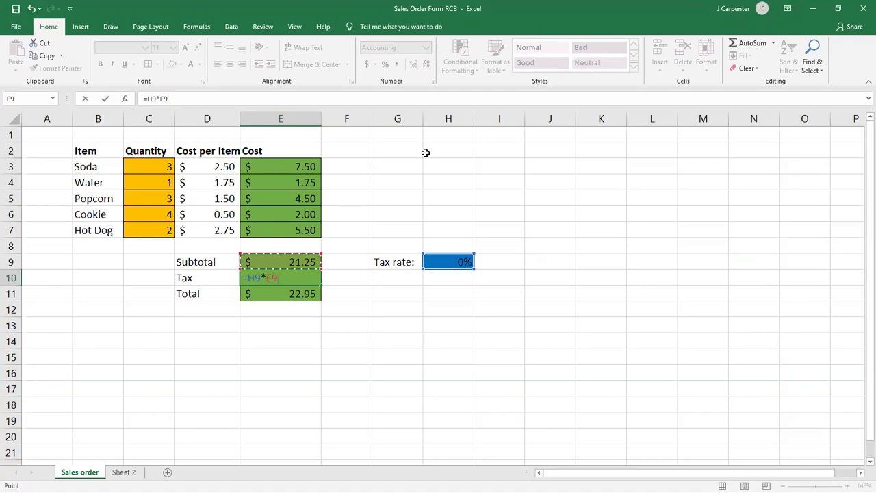
key(Return)
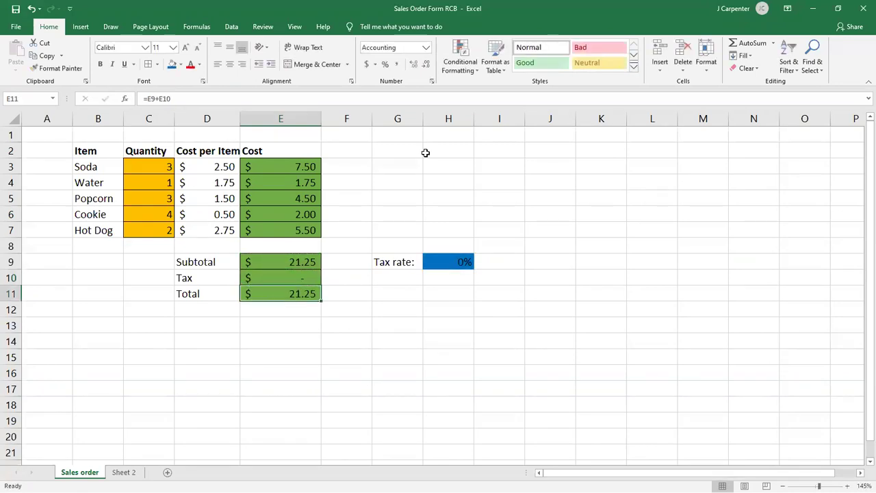
Test the linked Tax formula by entering 8%, 6% and 5% in turn as the tax rate in cell H9.
click(451, 262)
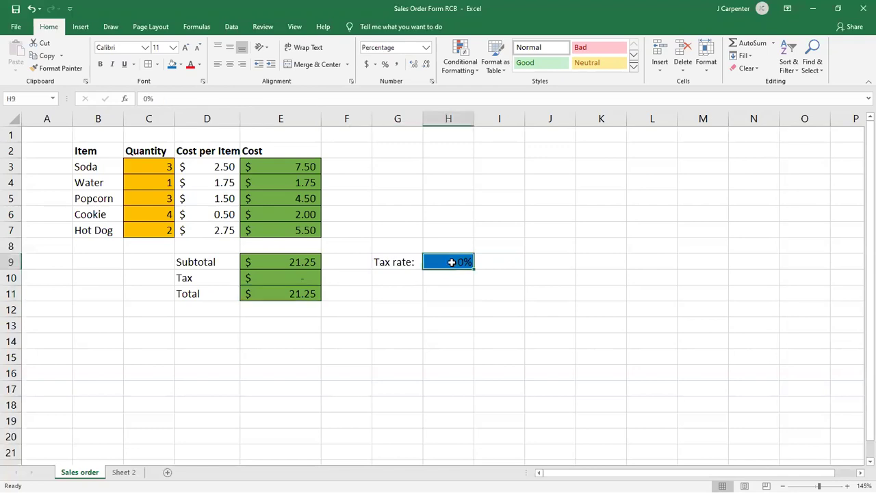
text(8)
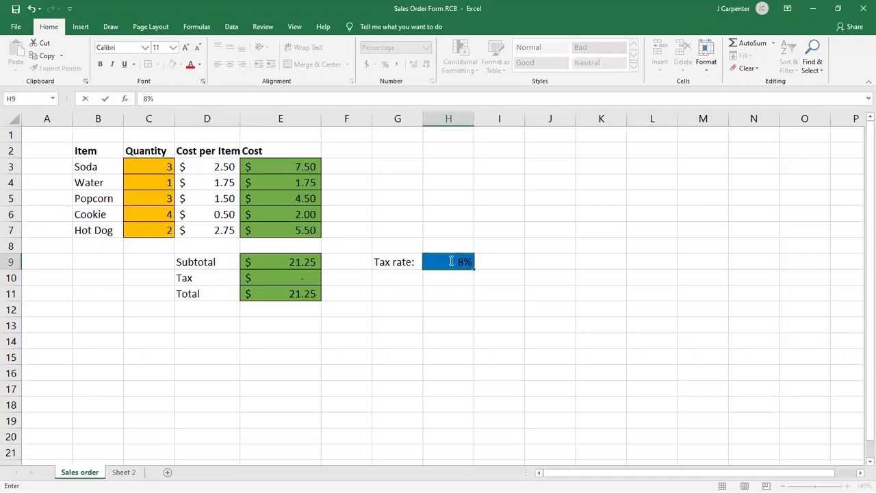
key(Return)
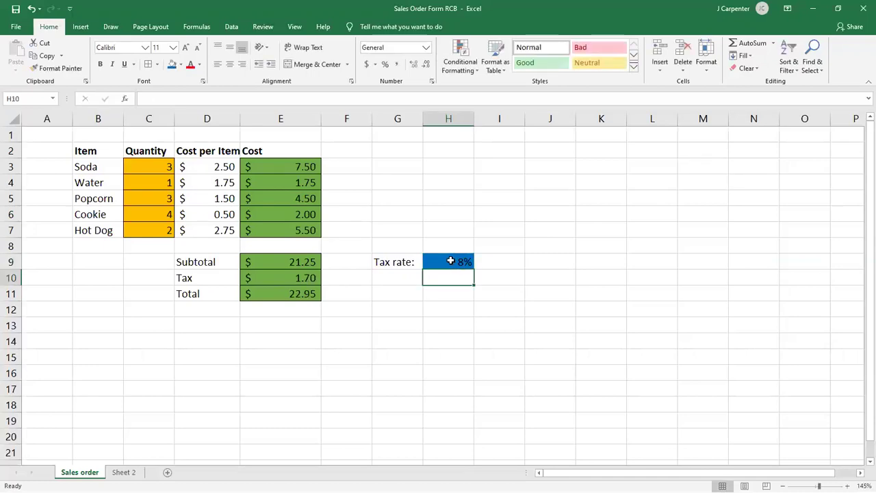
click(451, 261)
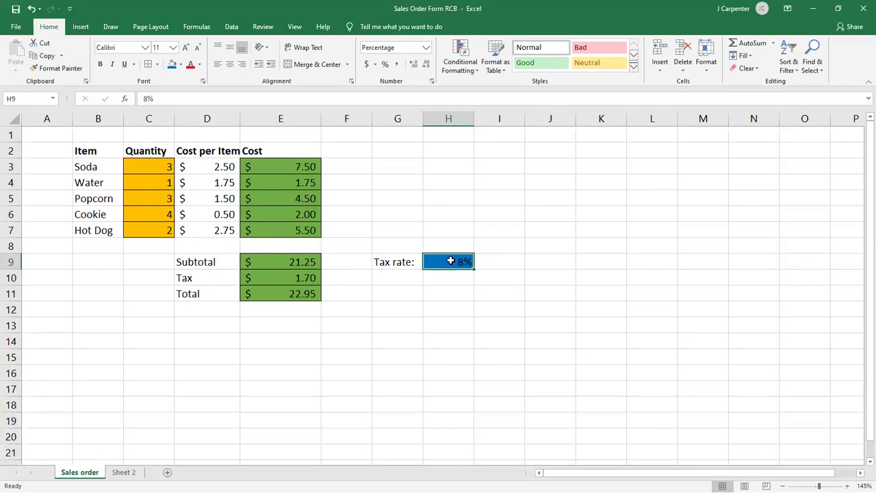
text(6)
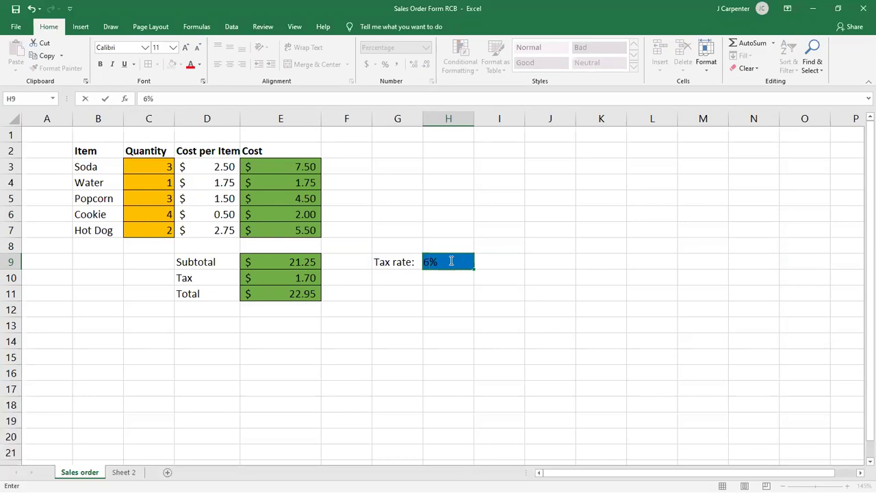
key(Return)
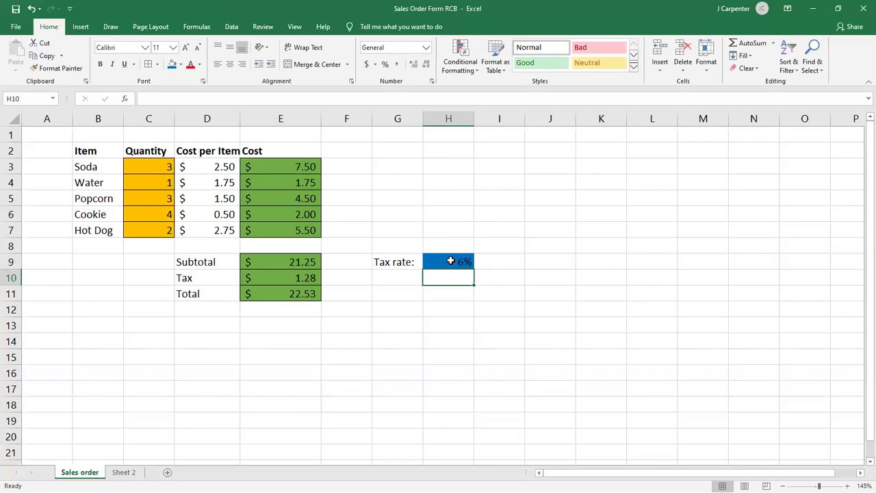
click(450, 261)
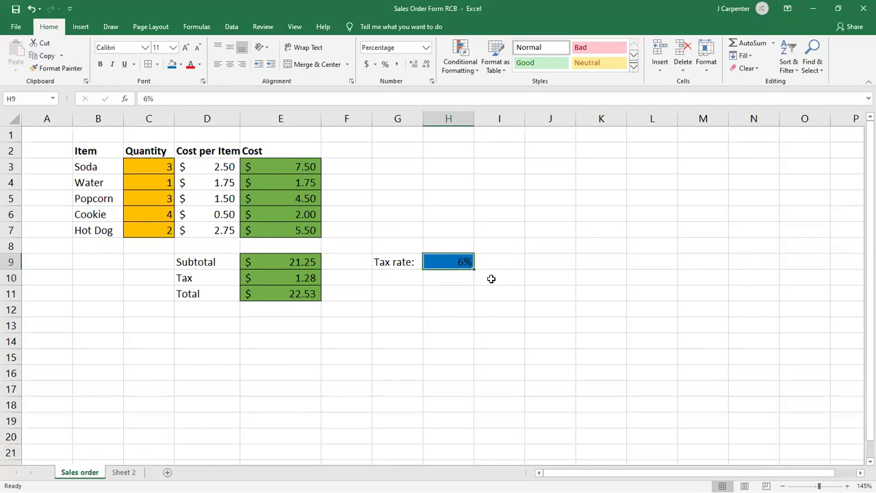
text(5)
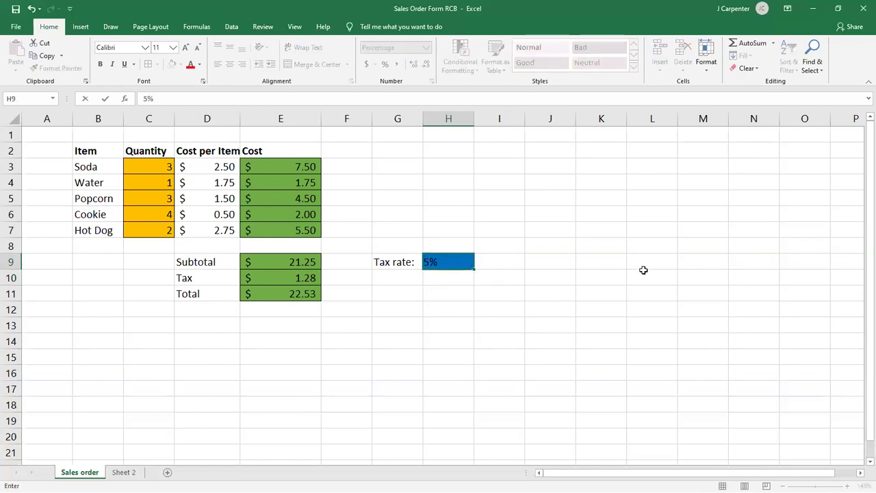
key(Return)
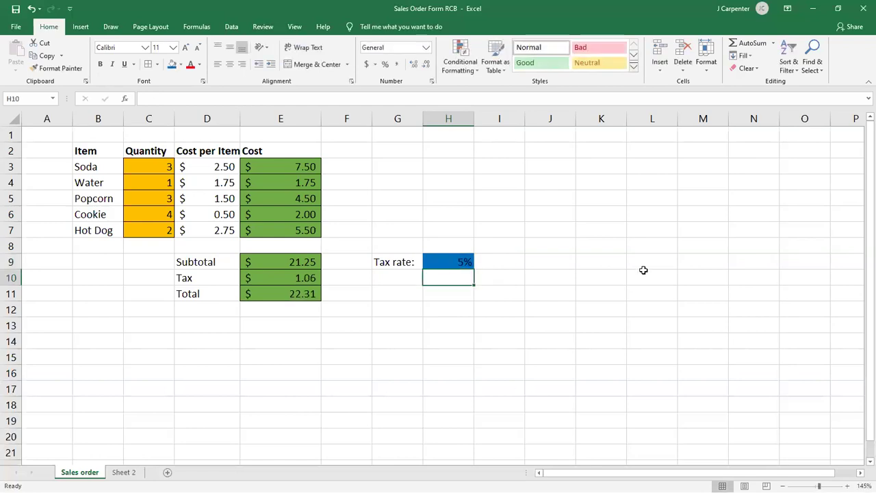
Set the tax rate in cell H9 to 12.5% and open the cell to check its unrounded value.
key(Up)
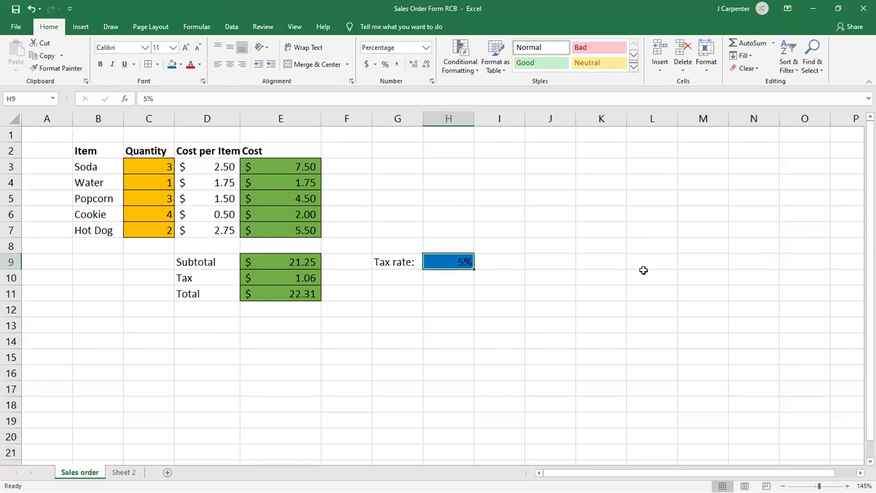
text(12)
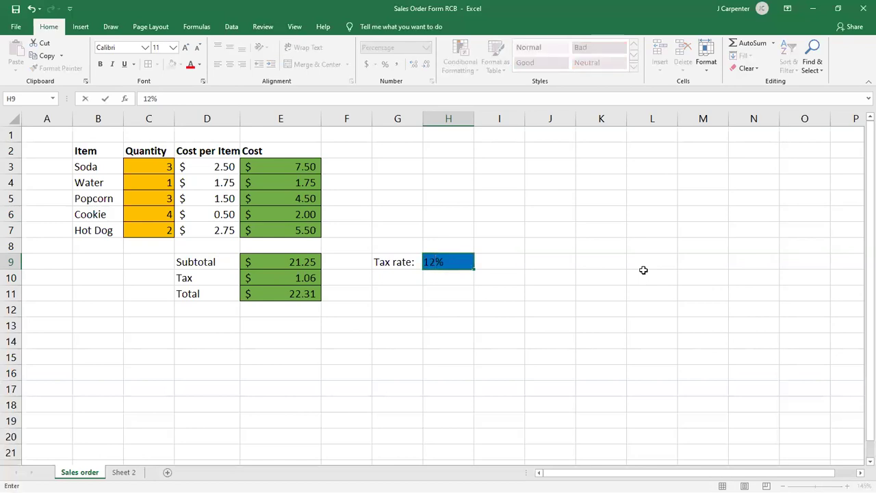
text(.5)
key(Return)
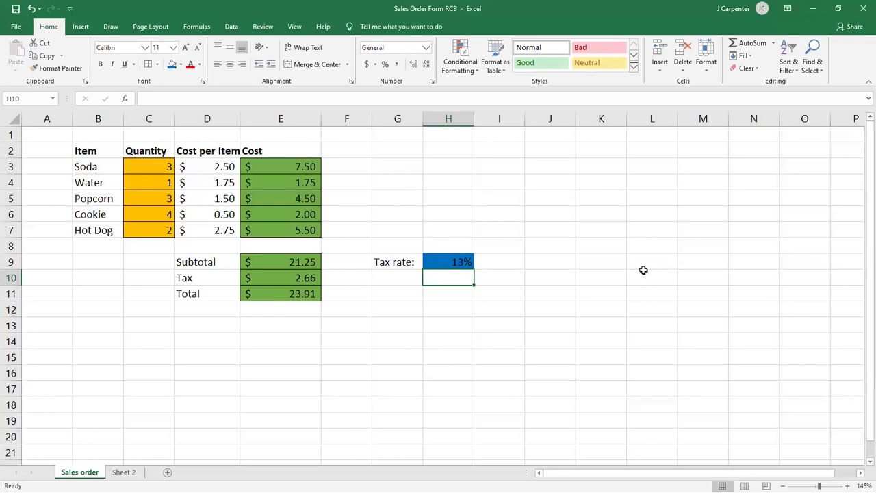
click(447, 259)
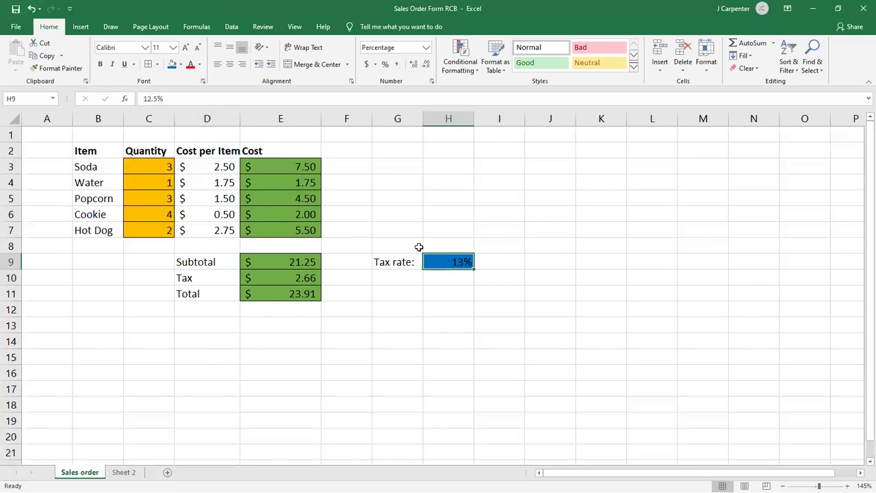
double_click(442, 257)
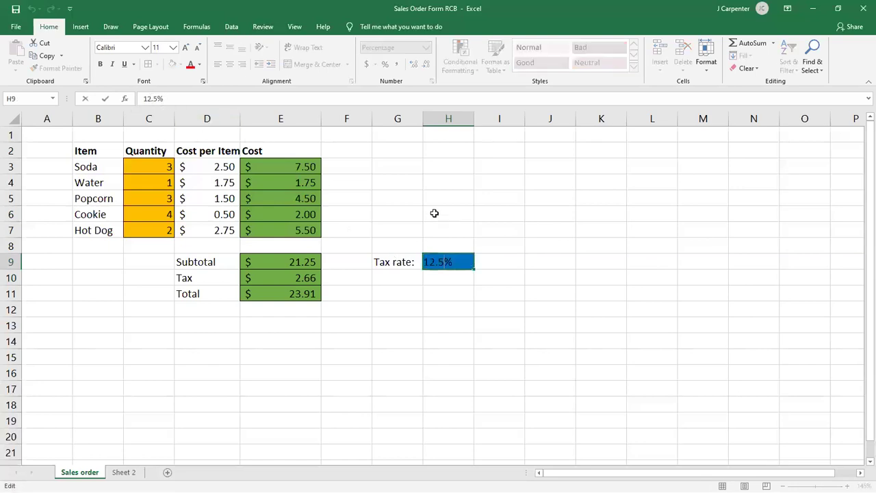
Display the tax rate in cell H9 with one decimal place.
key(Return)
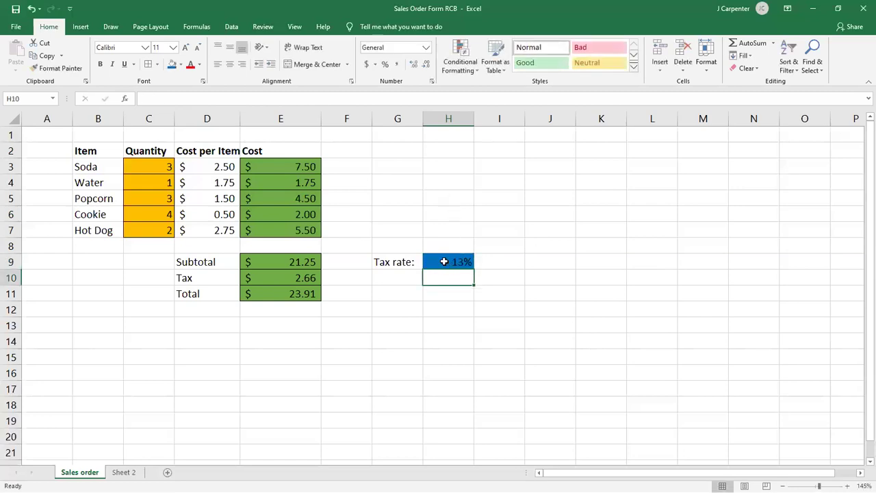
click(445, 262)
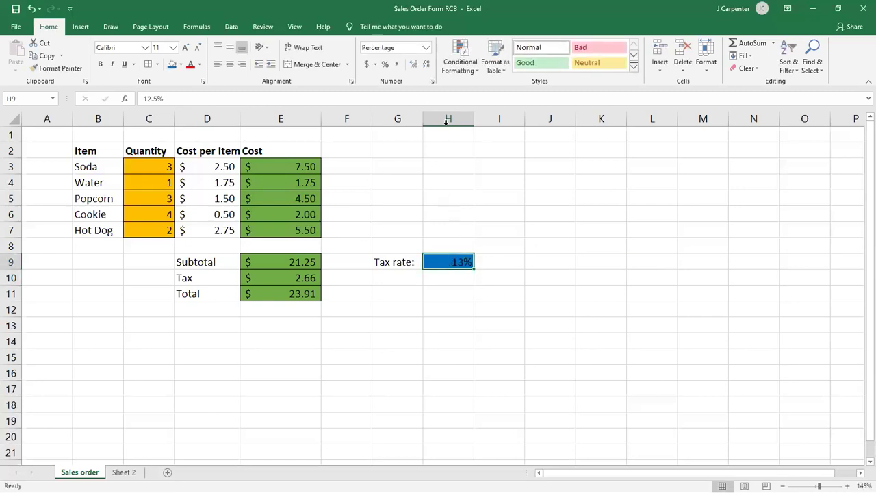
click(413, 64)
key(Return)
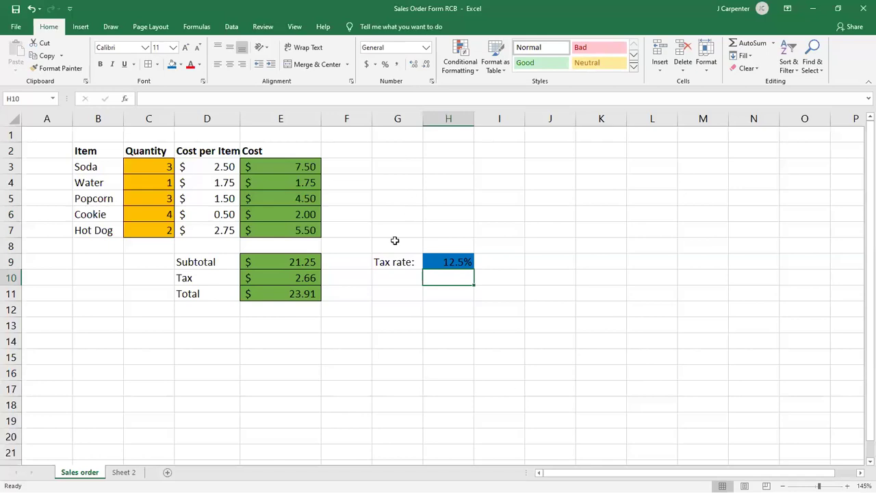
Check the Tax formula in cell E10 and set the tax rate in cell H9 to 8%.
click(283, 276)
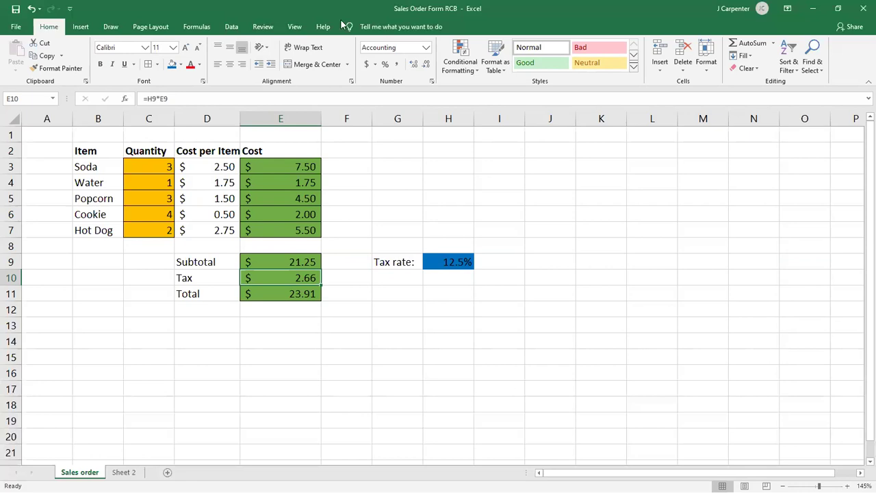
click(444, 262)
text(8%)
key(Return)
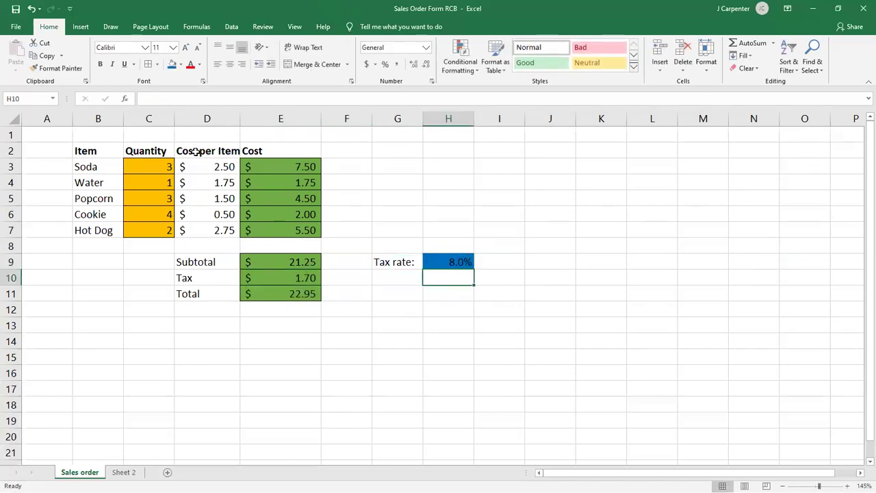
Set the quantities to 40 for Soda, 10 for Water, 90 for Popcorn, 500 for Cookie and 6 for Hot Dog.
click(146, 164)
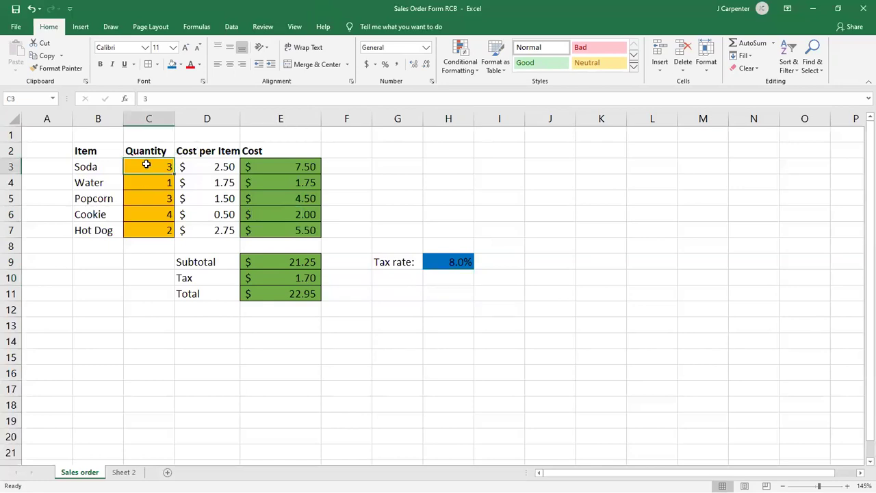
text(40)
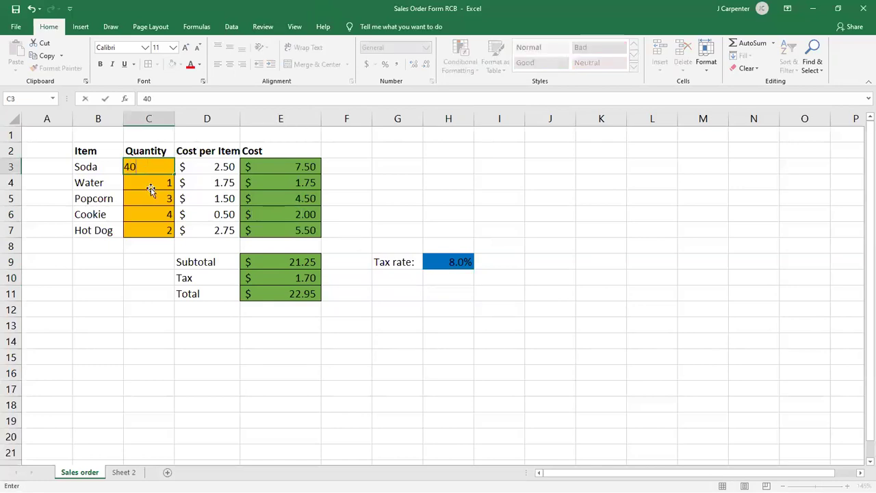
click(150, 189)
text(10)
click(146, 200)
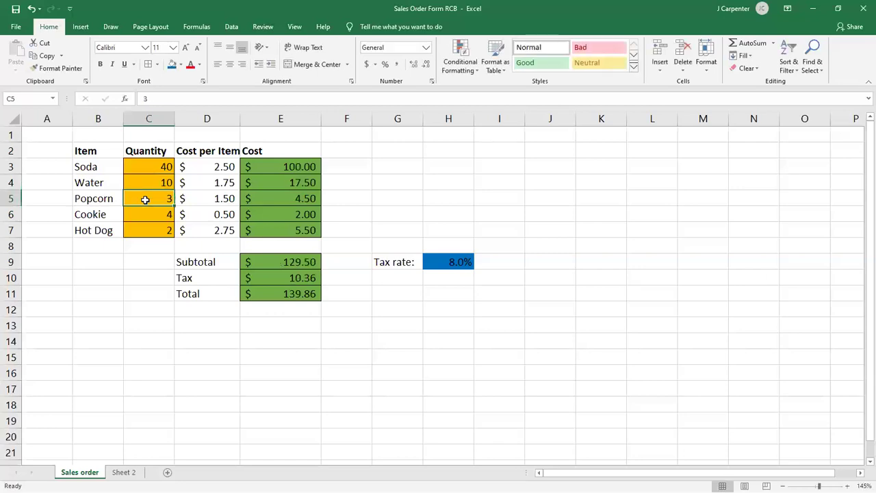
text(90)
click(154, 217)
text(500)
click(138, 230)
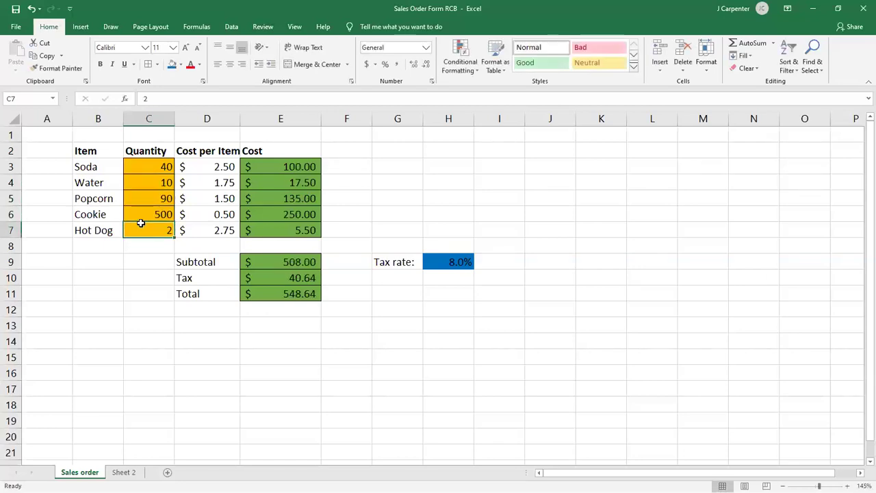
text(6)
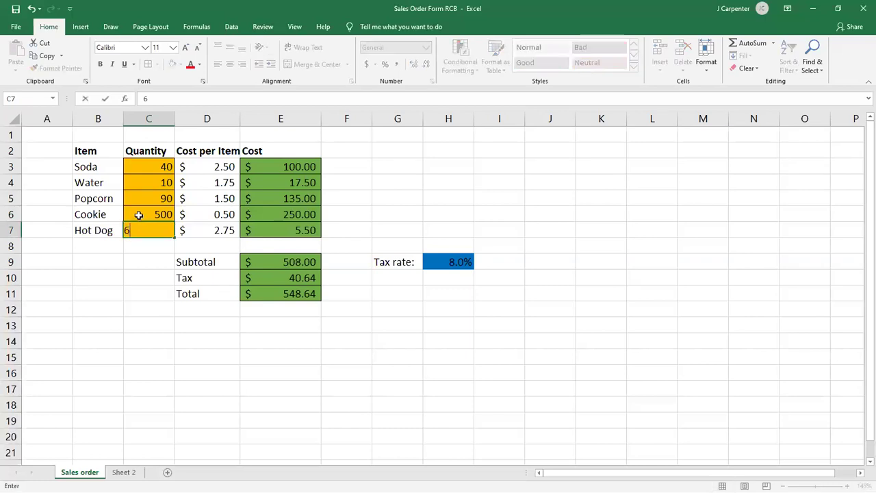
key(Return)
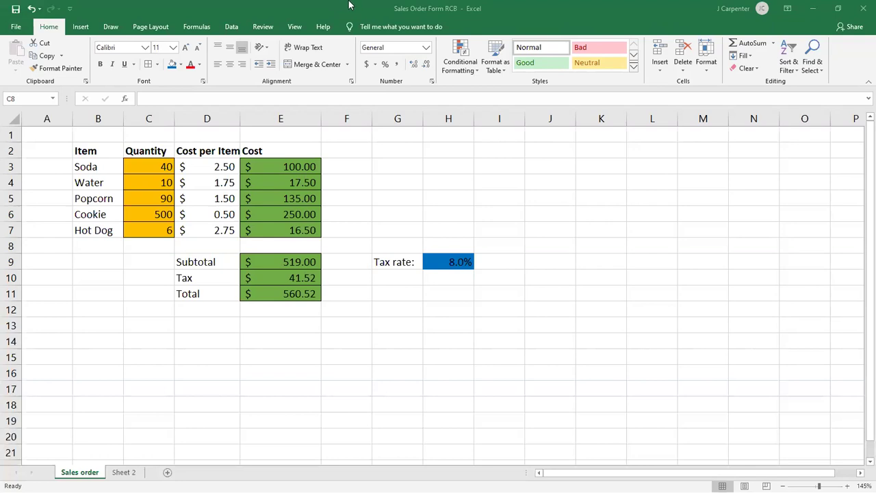
Show the Pearson eText beside the workbook and advance to the Creating Charts page of section 0.3.
click(348, 4)
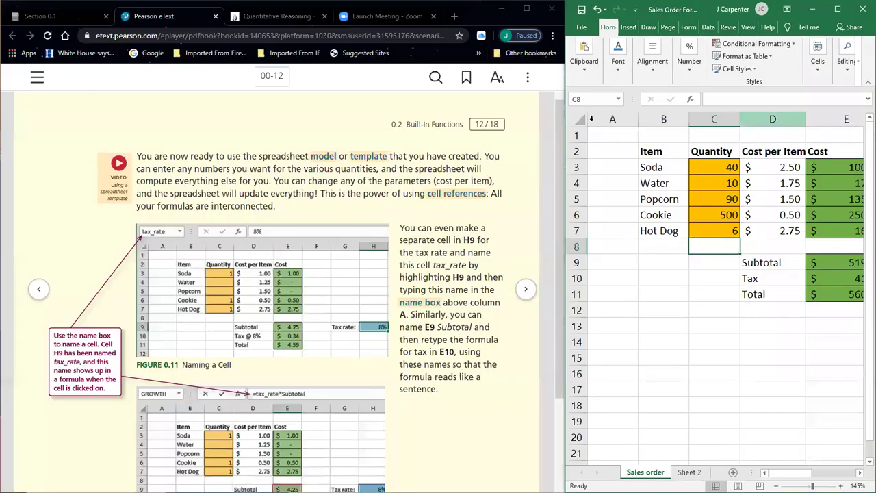
click(525, 293)
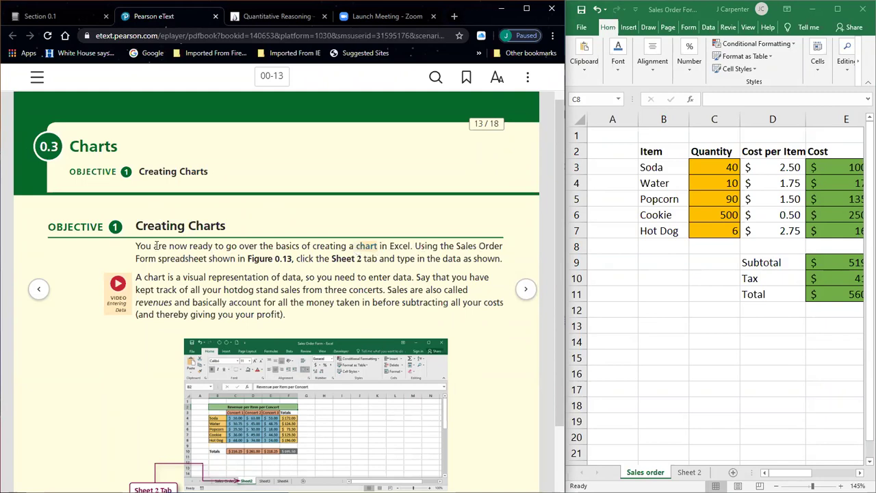
click(581, 13)
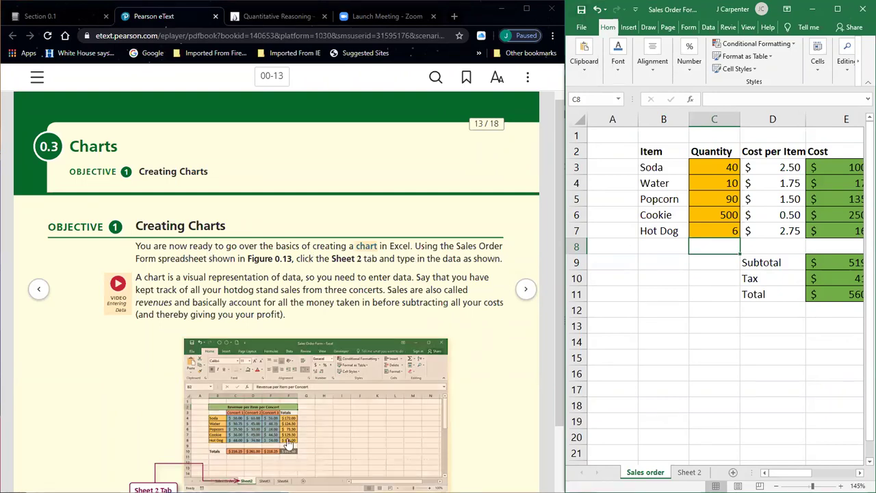
Maximize the Excel workbook and open the Sheet 2 worksheet at 160% zoom.
click(836, 8)
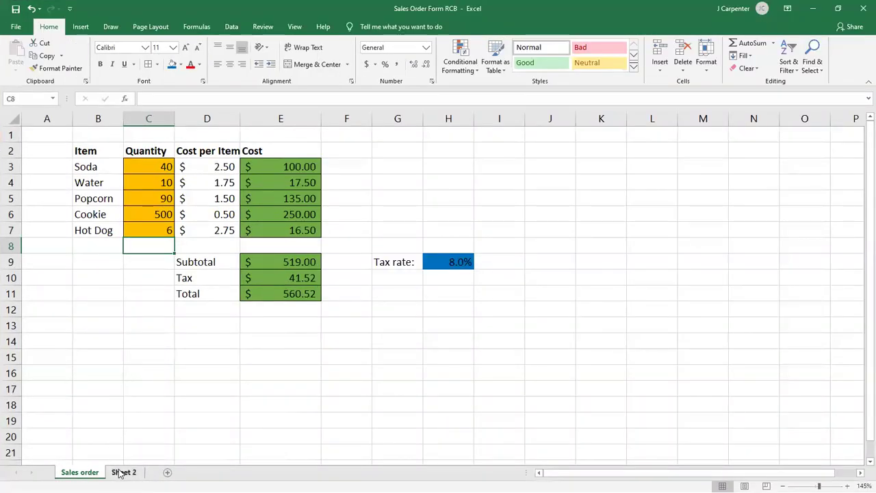
click(121, 473)
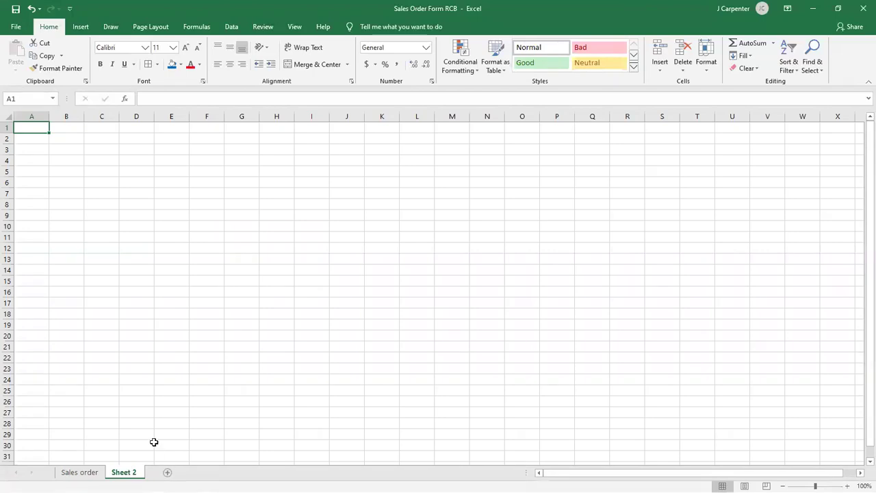
scroll(111, 260, up, 4)
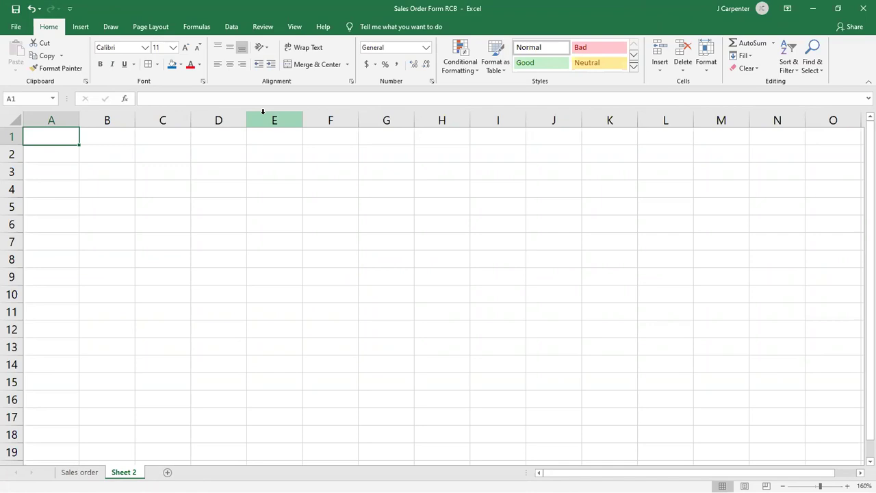
Return to the side-by-side view and enlarge the eText's Revenue per Item per Concert spreadsheet figure to read its data.
double_click(189, 6)
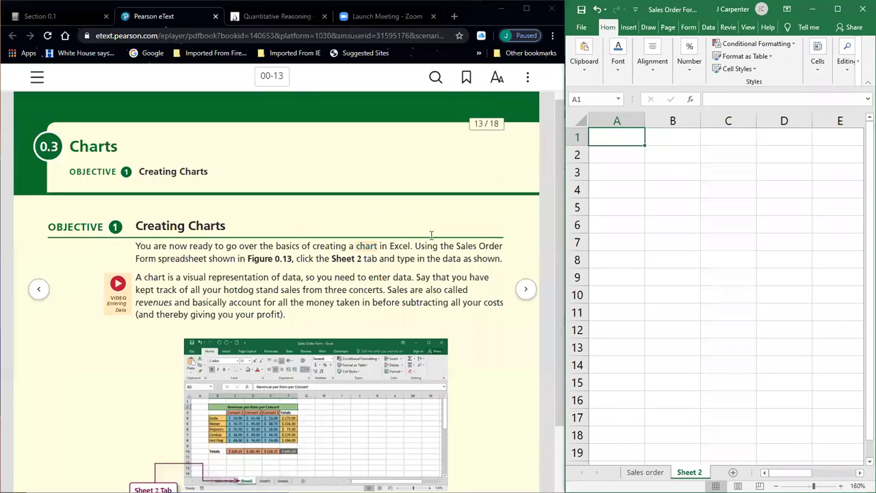
scroll(390, 290, down, 1)
scroll(308, 314, up, 2)
scroll(308, 314, up, 2)
scroll(324, 345, down, 1)
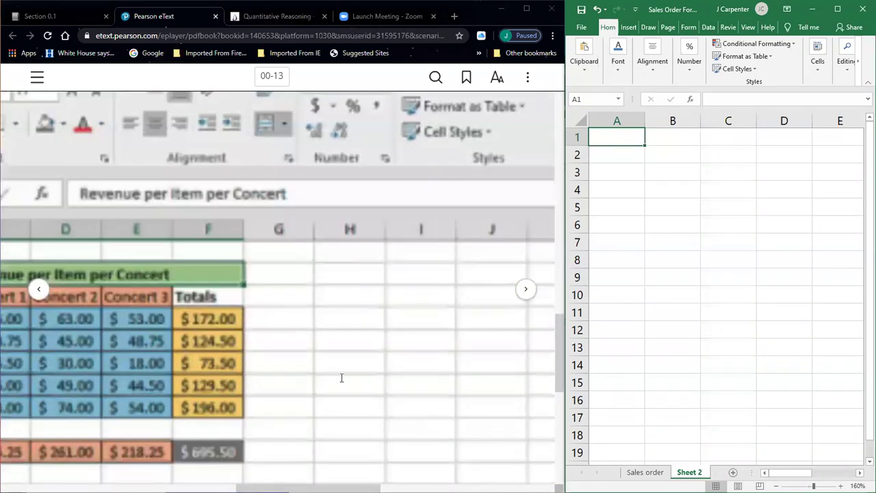
Maximize the eText window and examine the Figure 0.13 spreadsheet on page 00-13.
scroll(542, 235, left, 4)
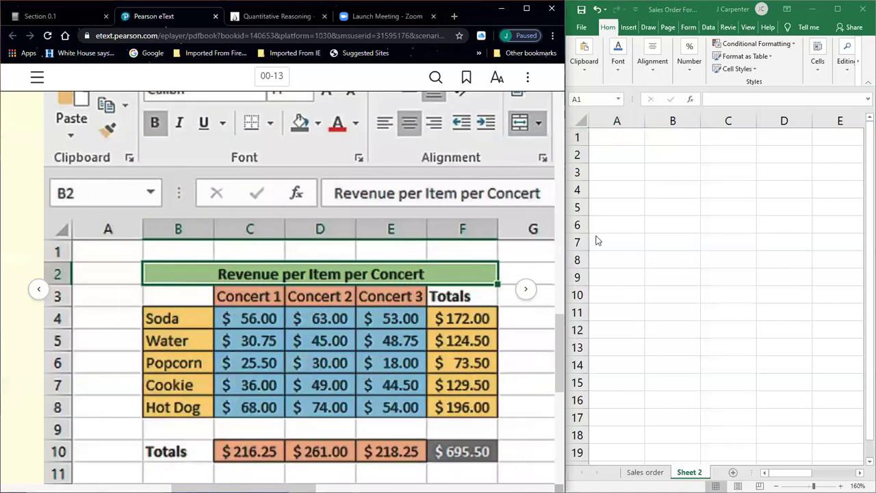
drag(563, 186, 536, 186)
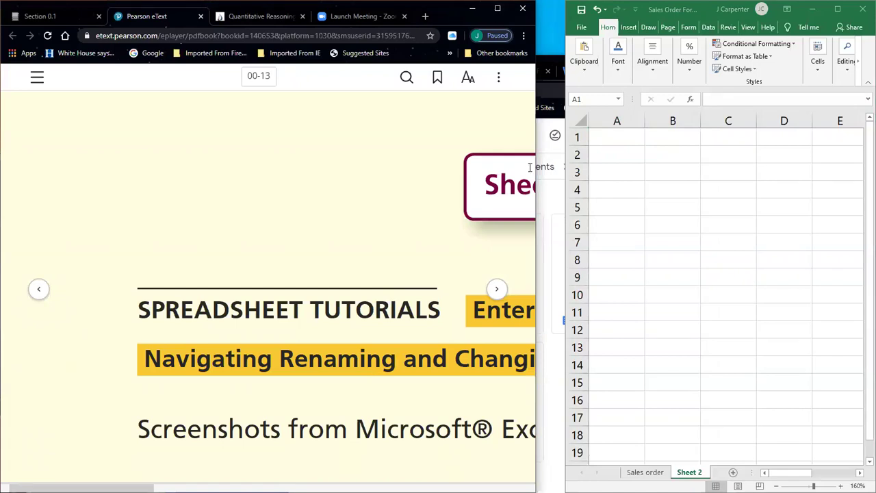
click(498, 9)
scroll(521, 238, up, 3)
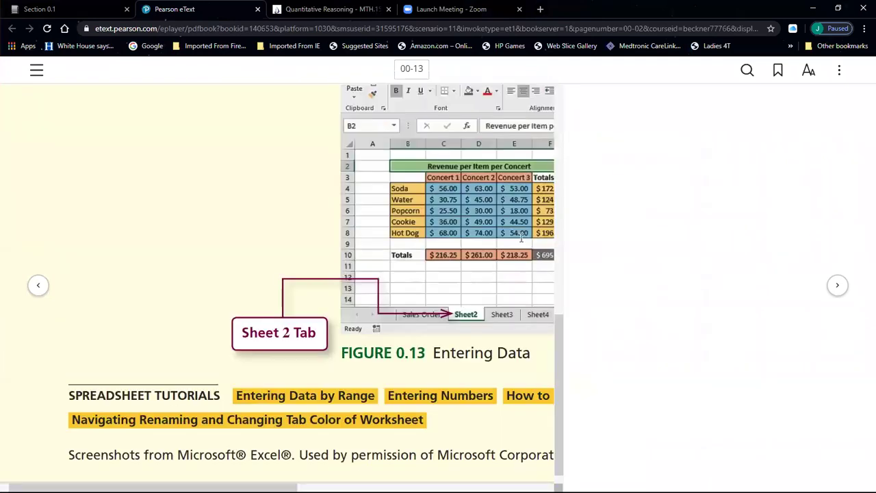
click(38, 285)
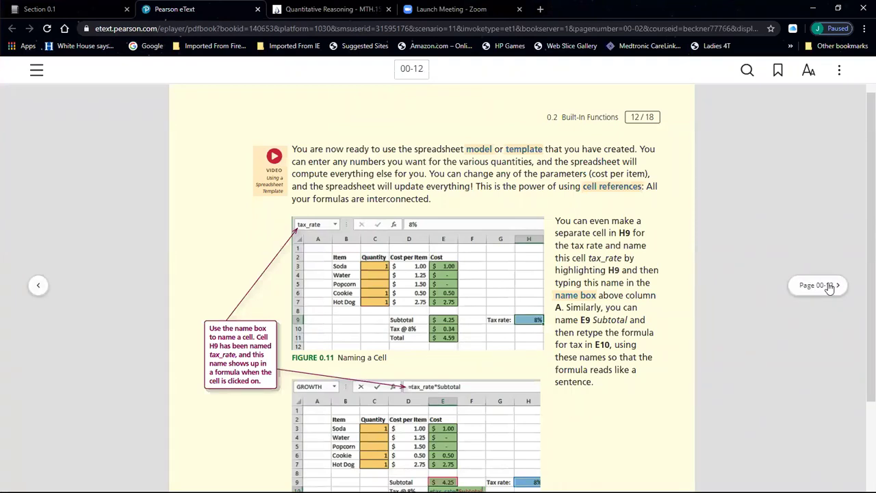
click(830, 288)
scroll(467, 330, down, 1)
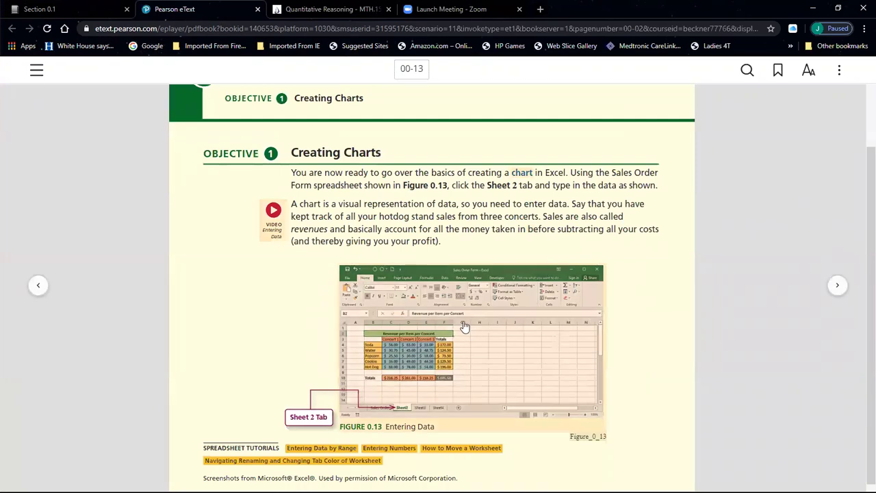
scroll(467, 331, up, 5)
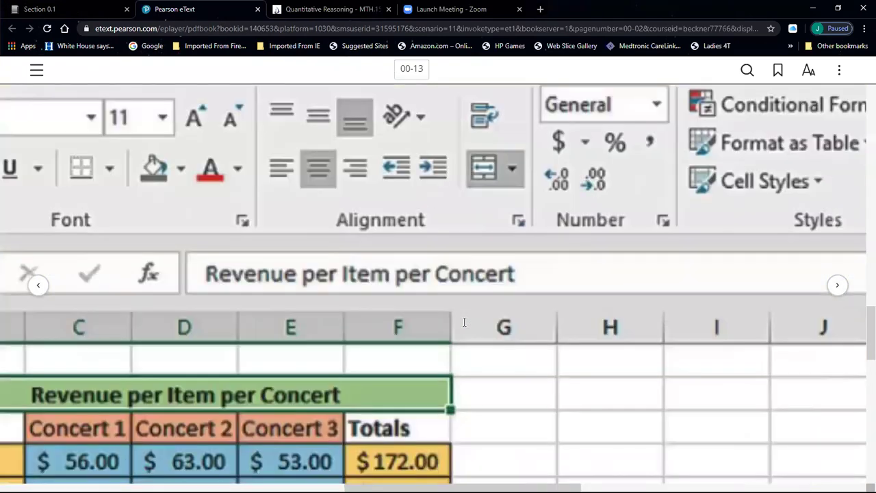
scroll(464, 322, down, 3)
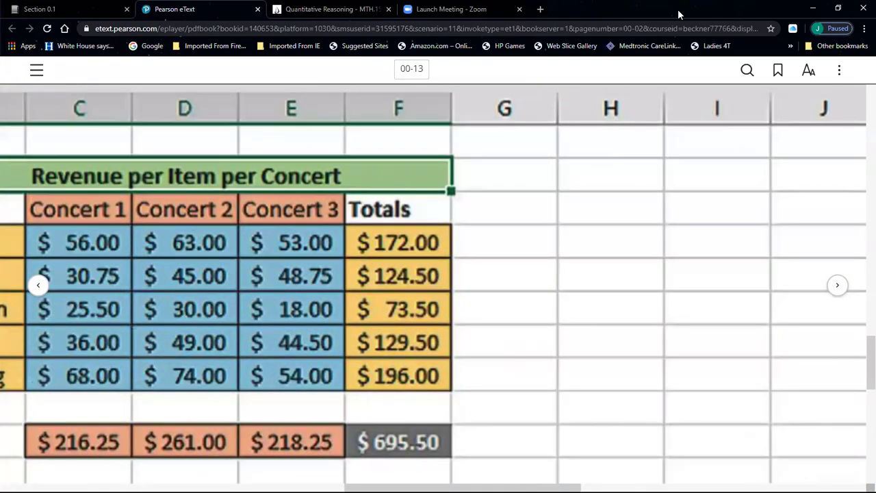
Restore the eText beside the worksheet and magnify the Revenue per Item per Concert table on page 00-13 for reading columns B to F.
double_click(678, 10)
click(525, 290)
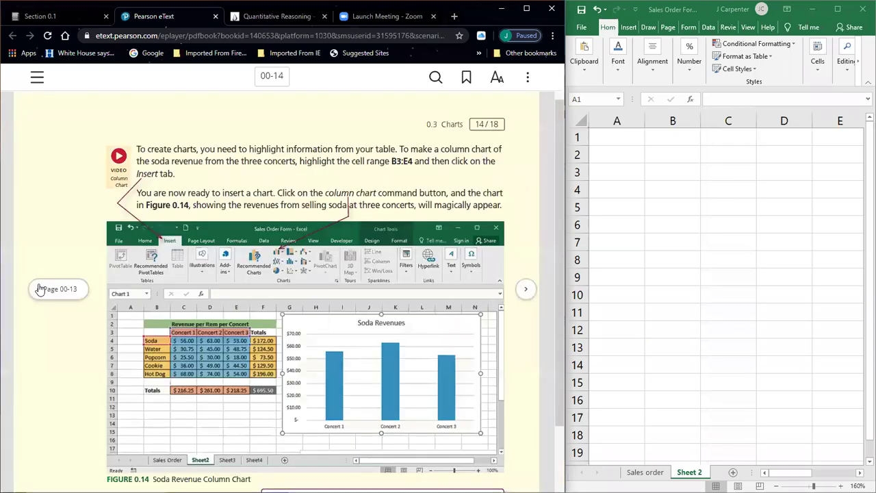
click(40, 288)
scroll(318, 302, down, 1)
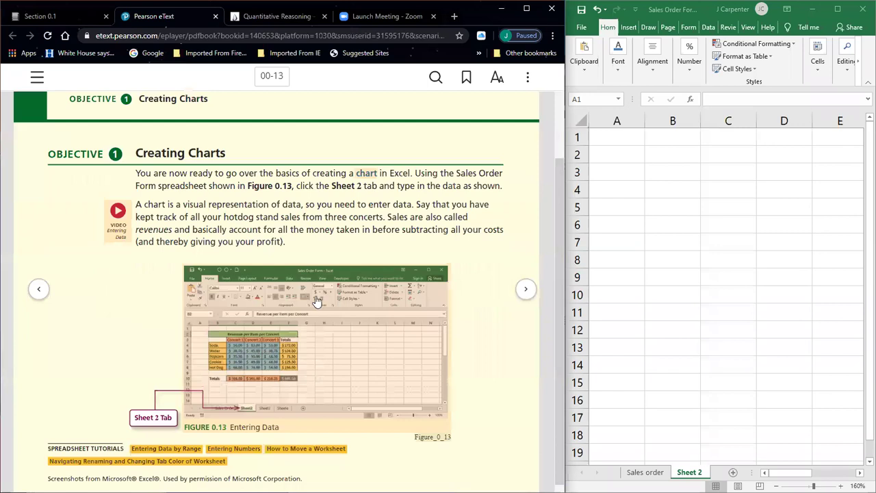
scroll(262, 344, up, 3)
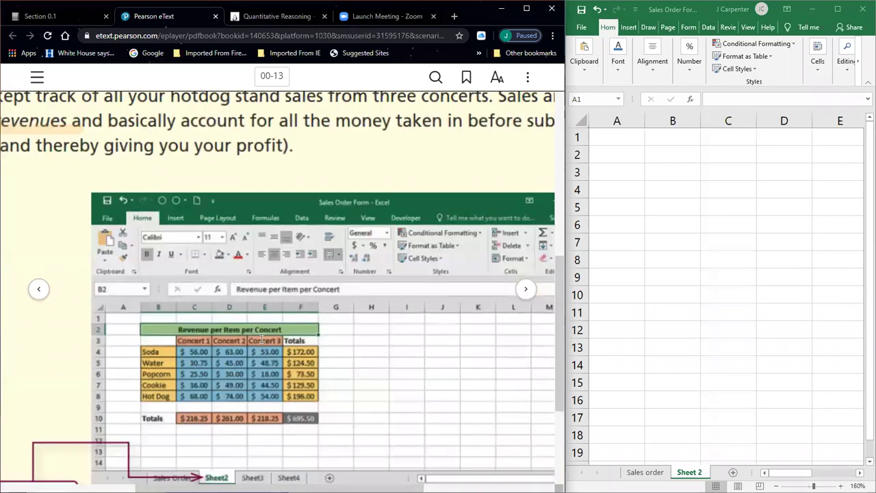
scroll(262, 338, up, 3)
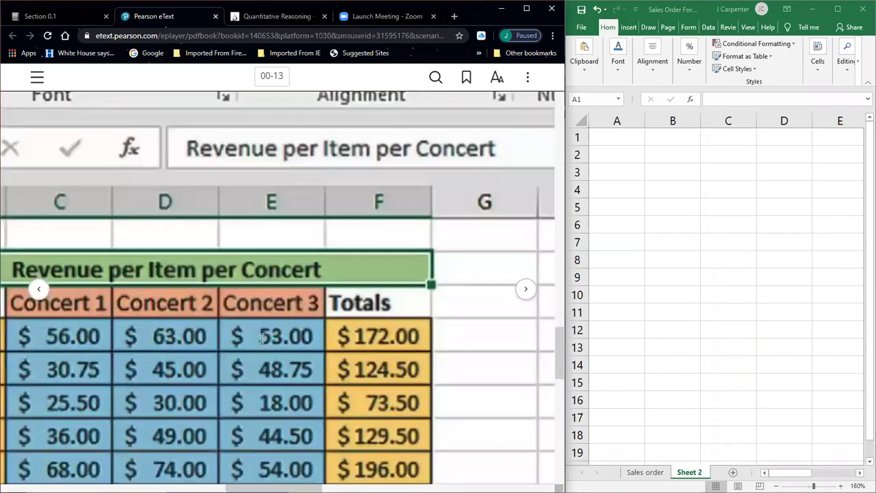
scroll(338, 404, down, 1)
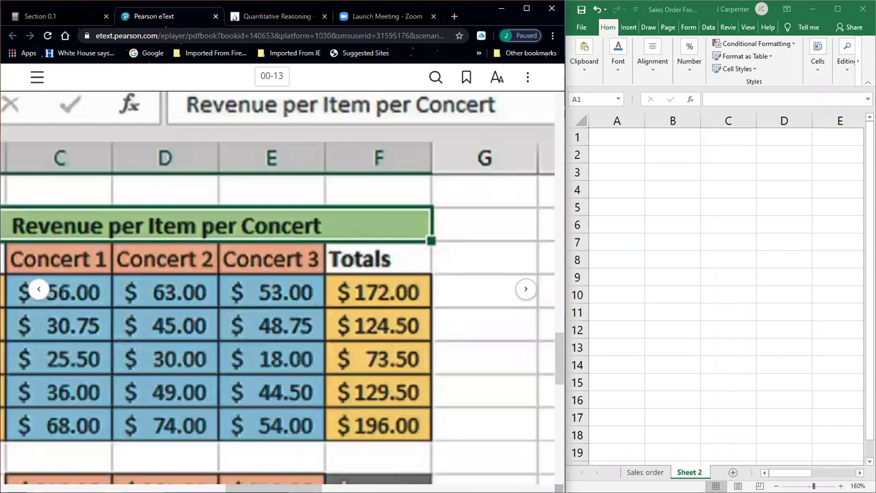
scroll(263, 474, left, 5)
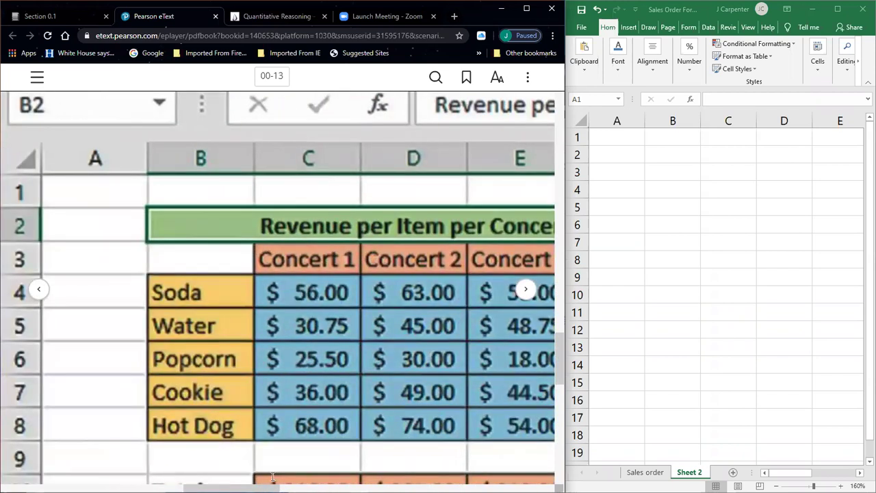
scroll(262, 475, right, 4)
scroll(262, 475, left, 2)
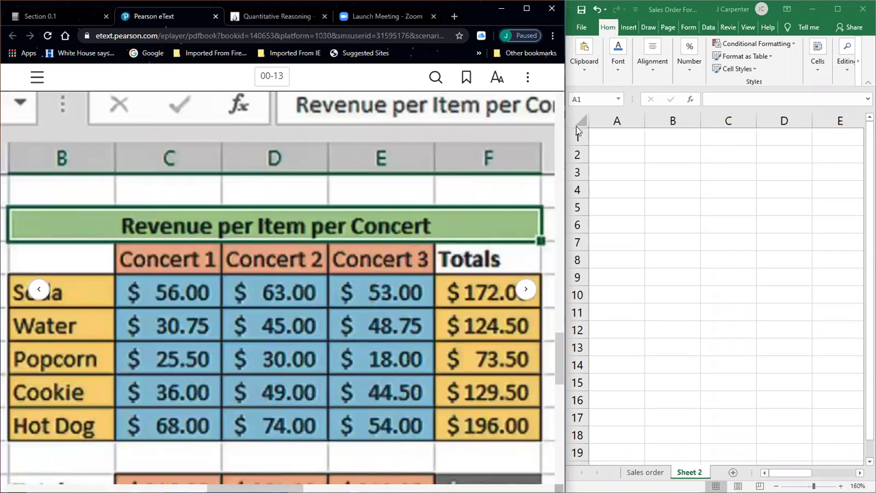
Enter the title "Revenue per Item per Concert" in cell B2 of Sheet 2.
click(642, 140)
scroll(643, 144, down, 3)
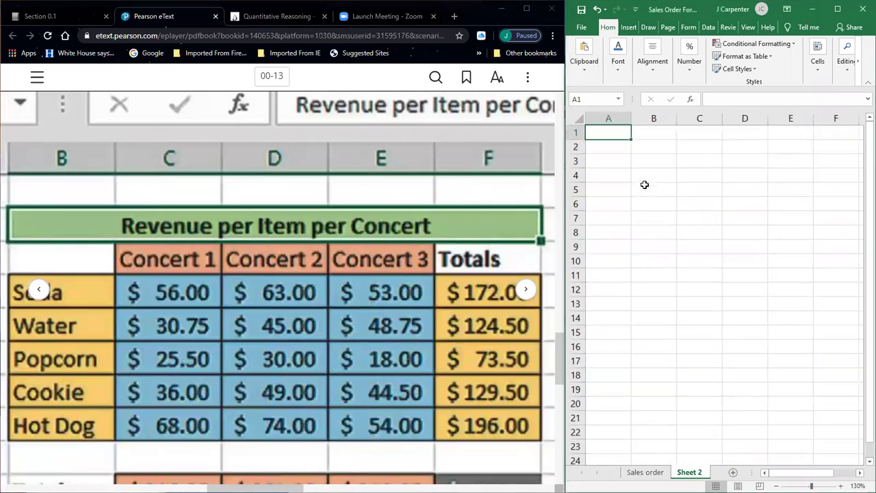
click(654, 145)
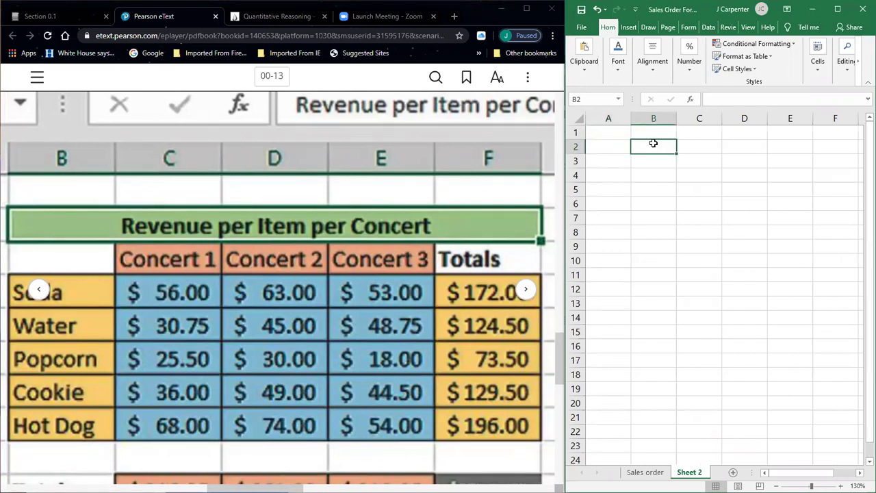
text(Revenue per Ite)
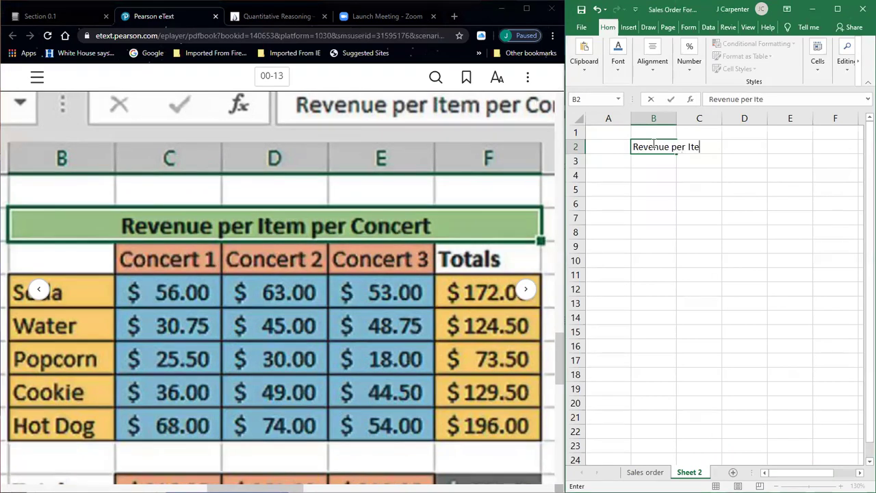
text(m per Concert)
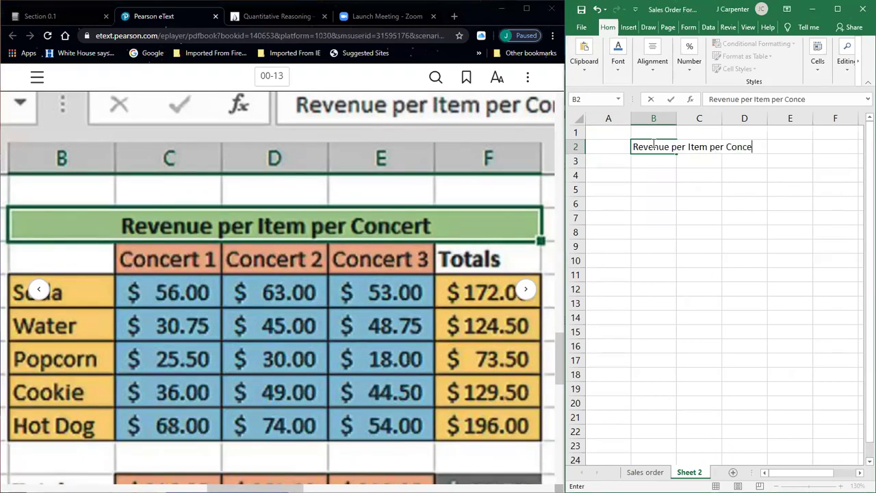
key(Return)
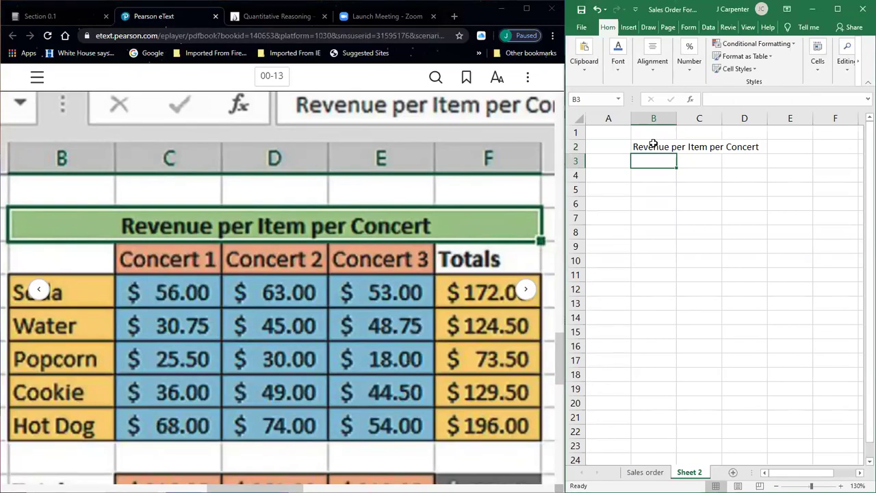
Fill cells C3 to F3 with the headers Concert 1, Concert 2, Concert 3 and Totals.
key(Right)
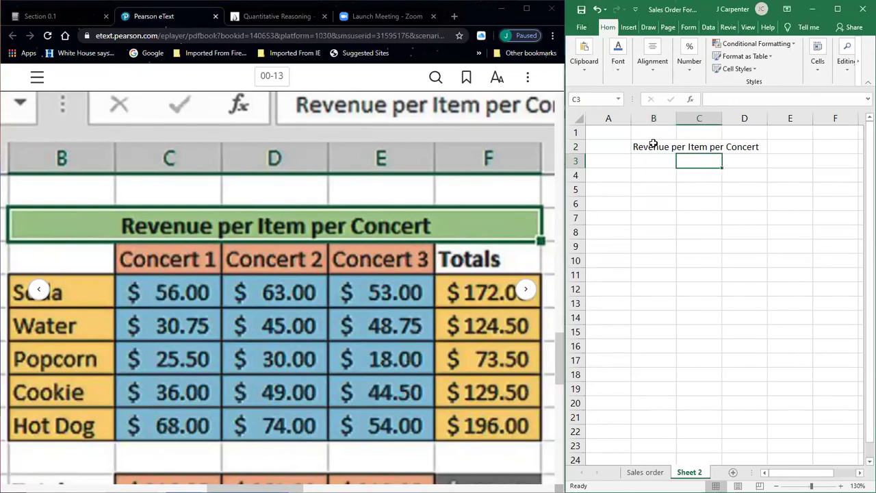
text(Concert 1)
key(Tab)
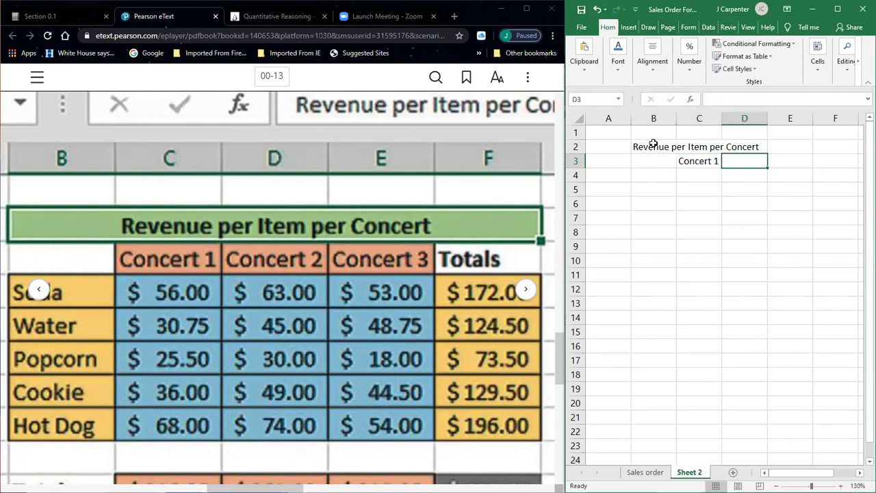
text(Concert 2)
key(Tab)
text(Concert 3)
key(Tab)
text(Totals)
key(Return)
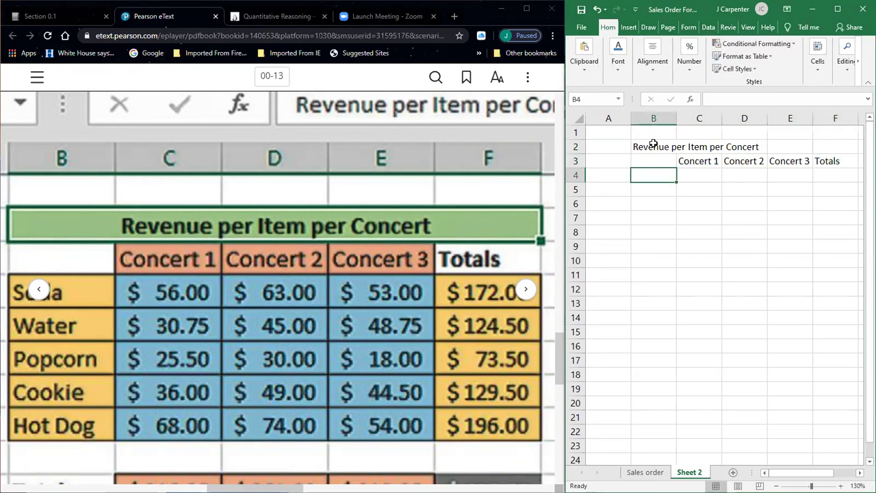
List the item labels Soda, Water, Popcorn and Cookie in cells B4 to B7.
key(F2)
text(Soda)
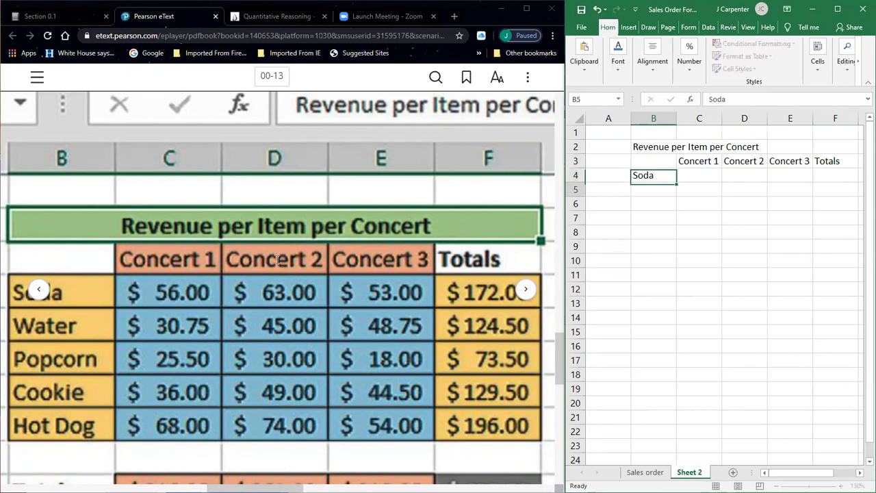
key(Return)
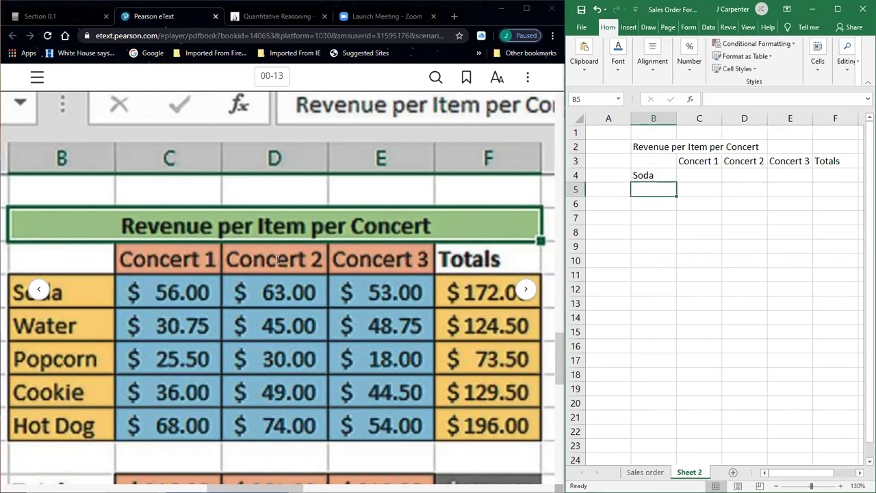
text(Water)
key(Return)
text(Popcorn)
key(Return)
text(Cookie)
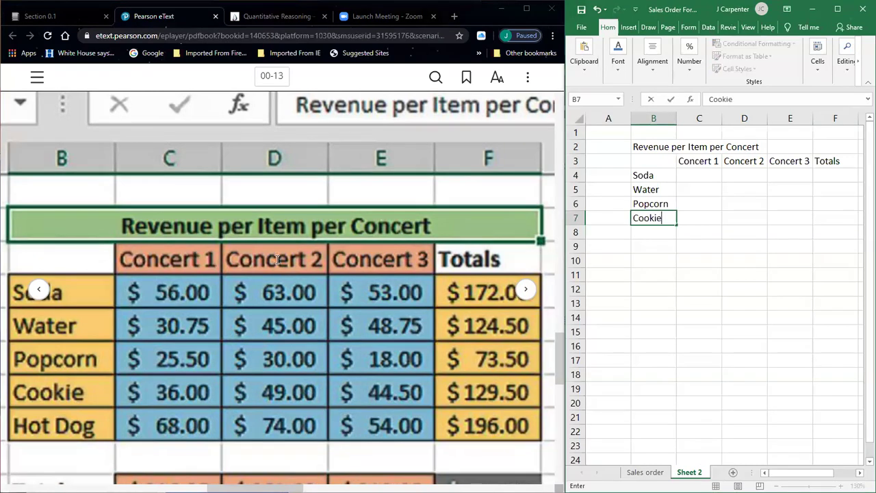
Clear the Popcorn label in cell B6 and undo the deletion.
key(Up)
key(BackSpace)
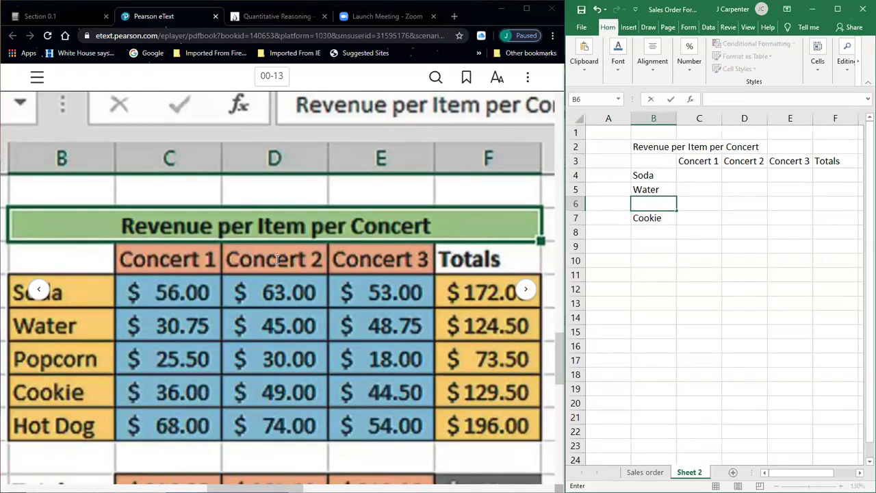
click(595, 13)
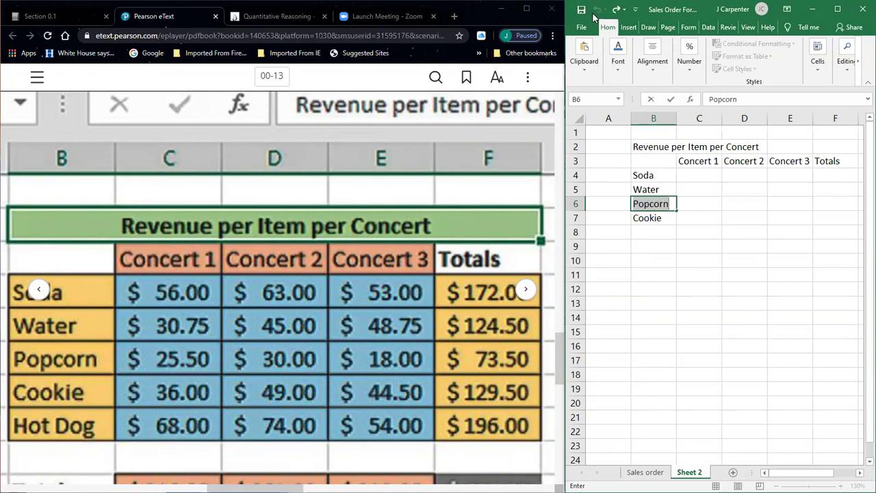
key(Up)
key(Up)
Enter the item label "Hot Dog" in cell B8.
key(Down)
key(Down)
key(Down)
key(Down)
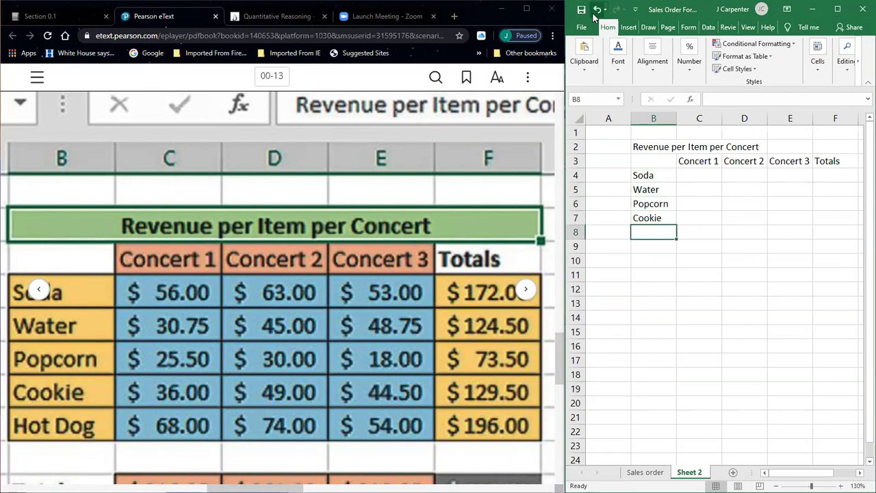
key(Left)
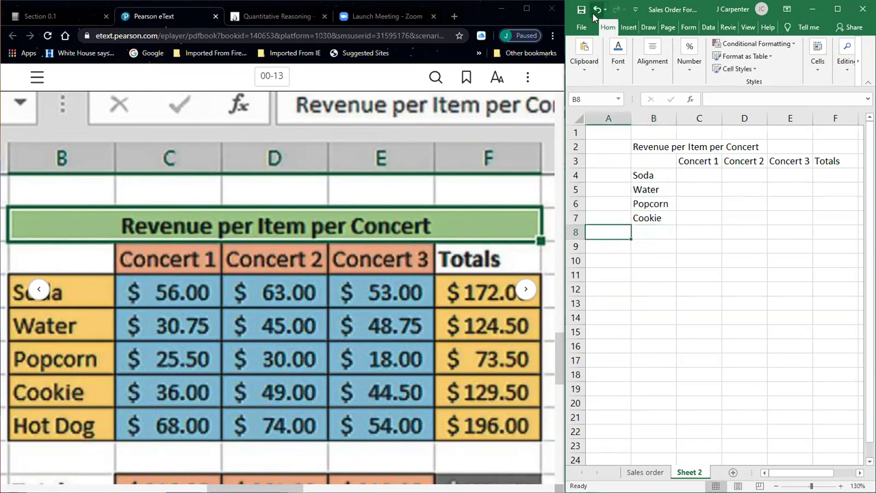
key(Right)
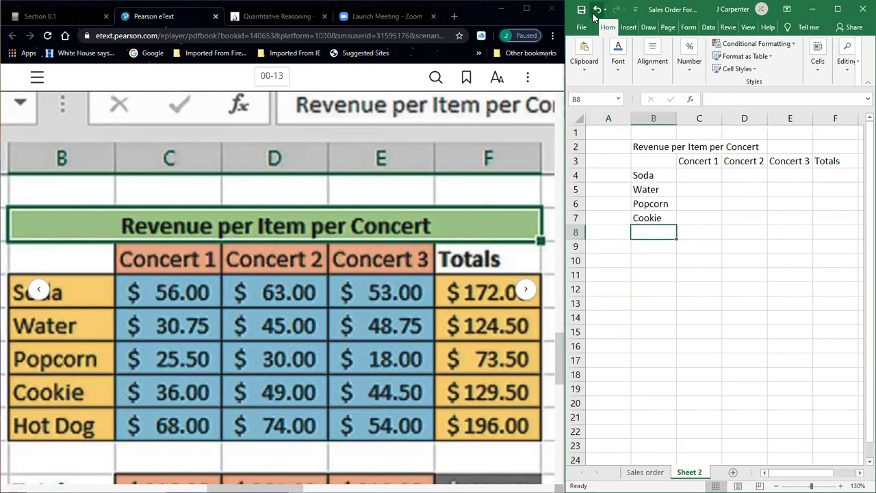
text(Hot Dog)
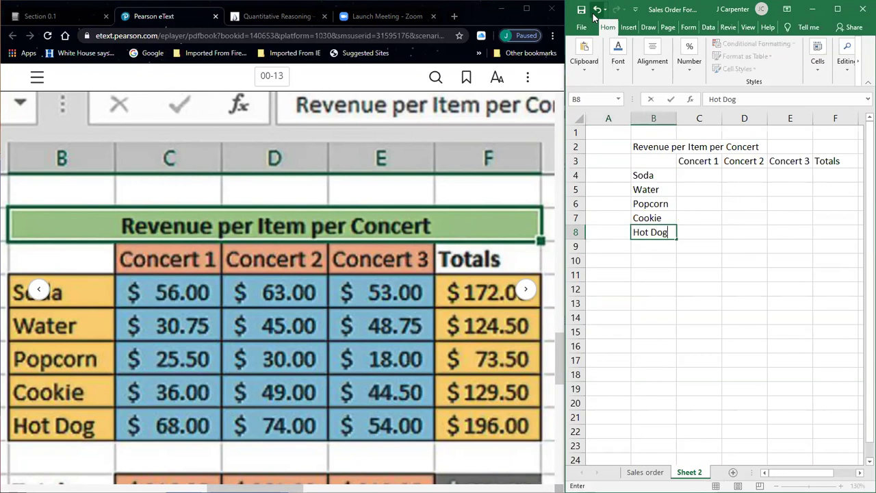
key(Return)
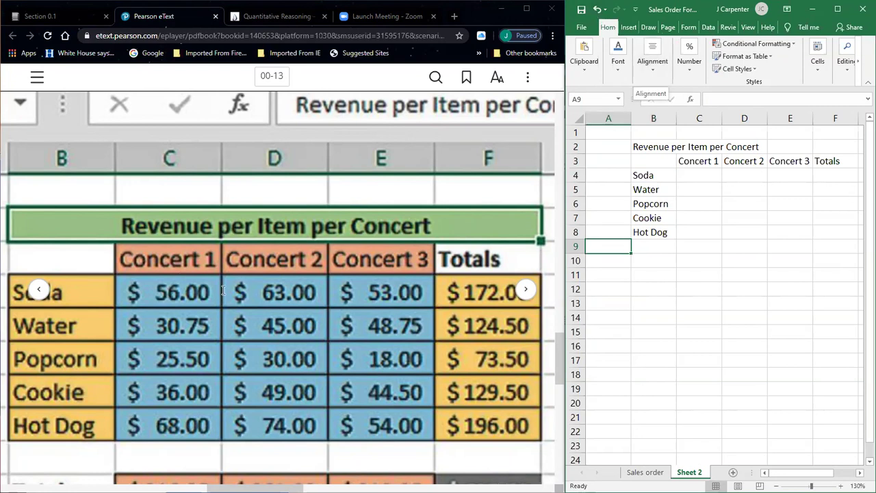
Make the item labels in cells B4 to B8 bold.
drag(645, 176, 650, 241)
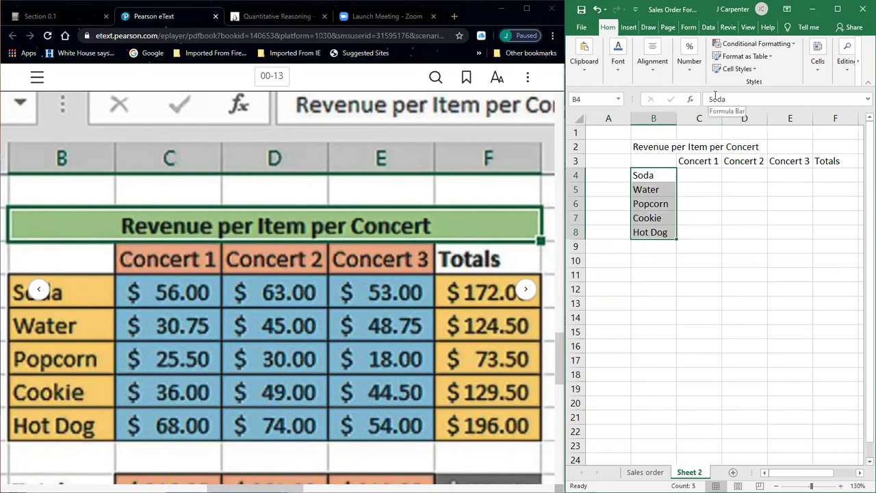
key(ctrl+b)
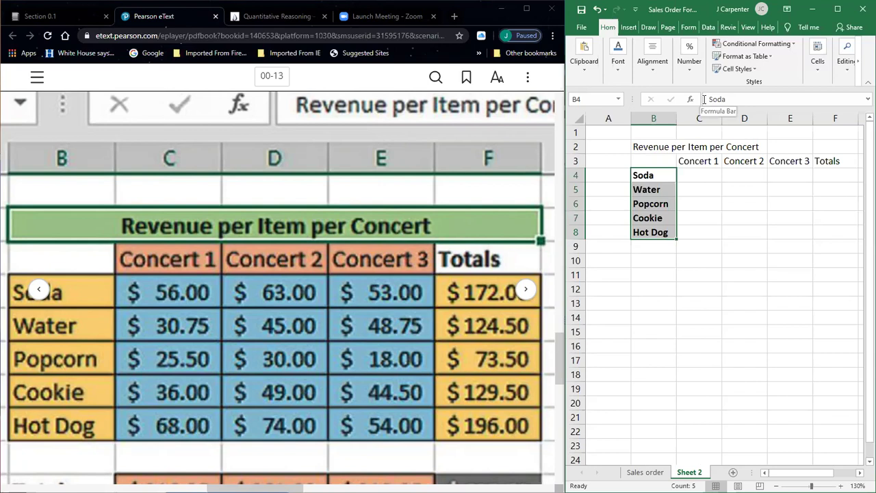
click(698, 173)
Make the Totals column heading in cell F3 bold.
click(831, 160)
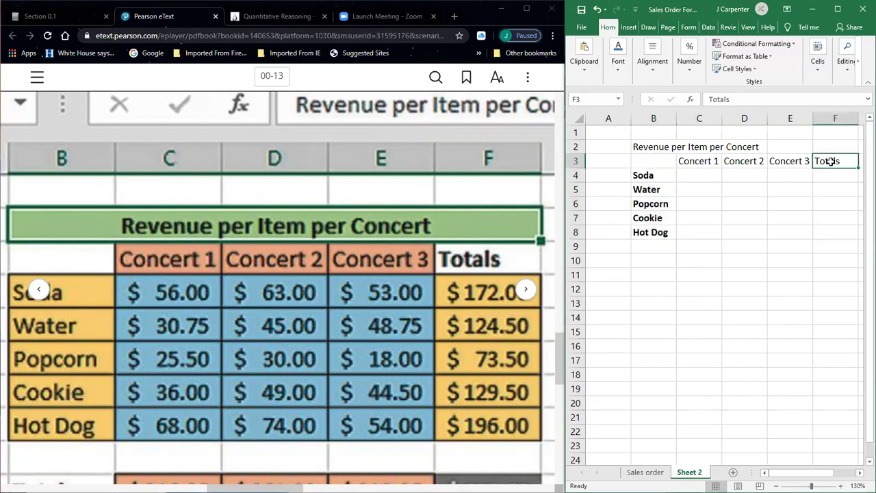
key(ctrl+b)
click(737, 193)
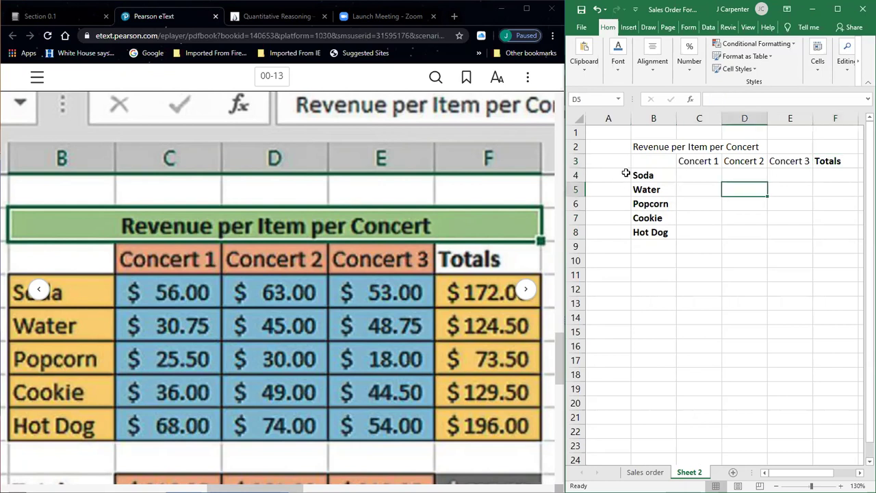
Remove the bold formatting from the item labels in cells B4 to B8.
drag(637, 175, 657, 230)
key(ctrl+b)
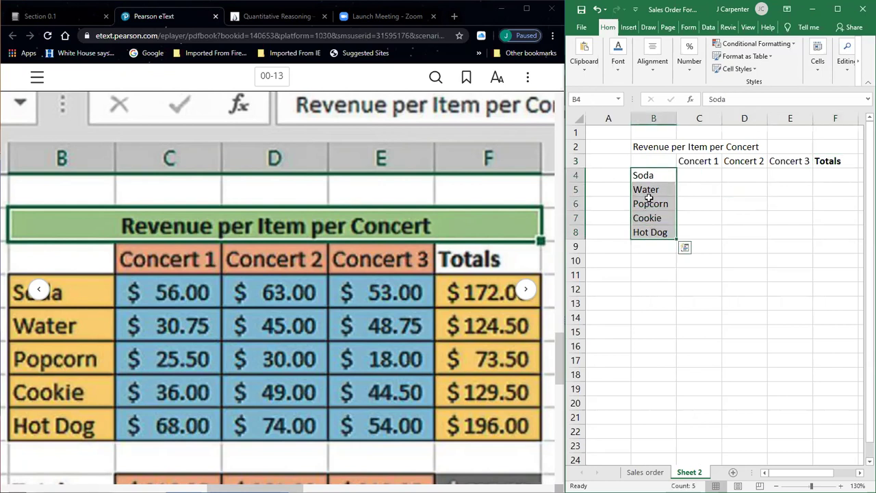
click(736, 246)
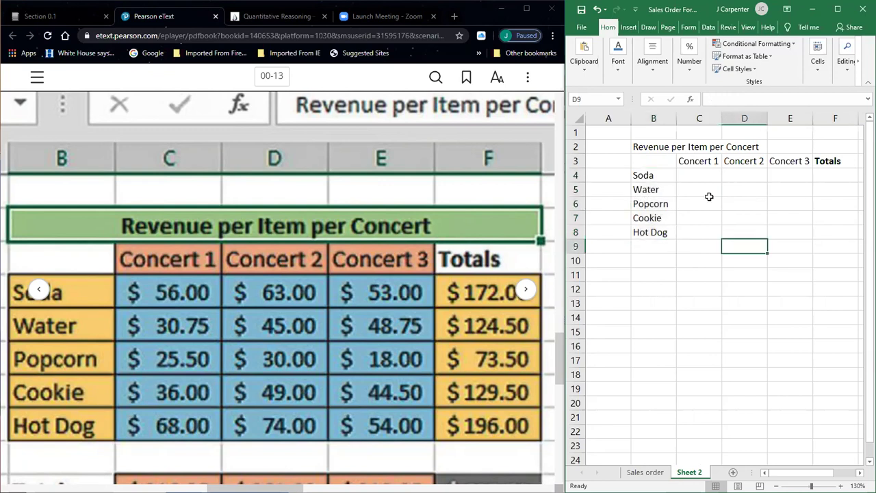
Make the table title "Revenue per Item per Concert" in cell B2 bold.
click(645, 145)
key(ctrl+b)
click(701, 201)
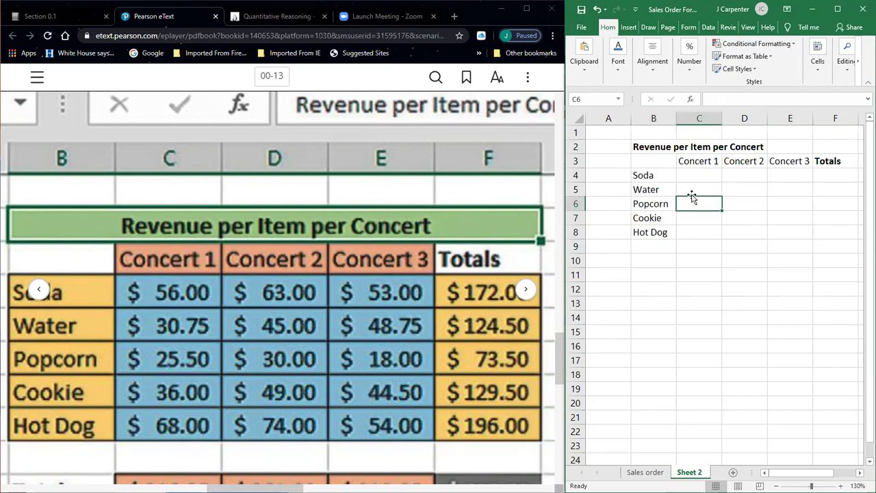
Enter the row label "Totals" in cell B10, leaving row 9 blank as in the textbook figure.
scroll(491, 251, down, 1)
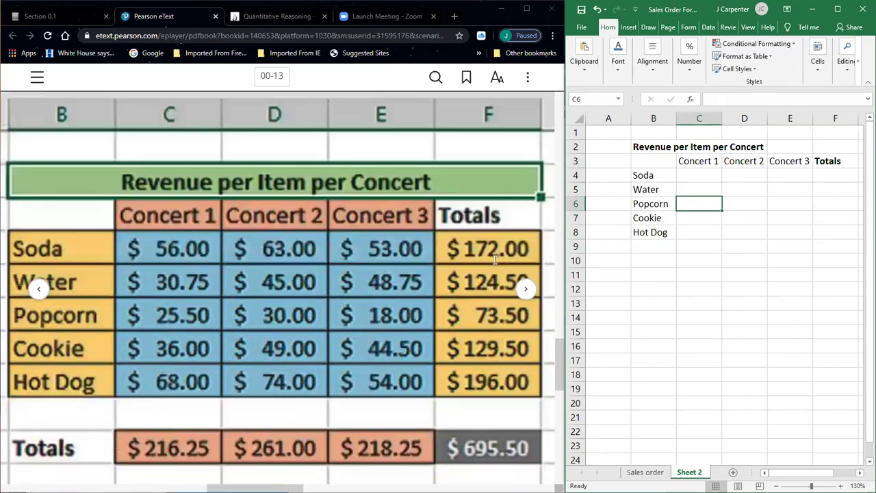
click(637, 257)
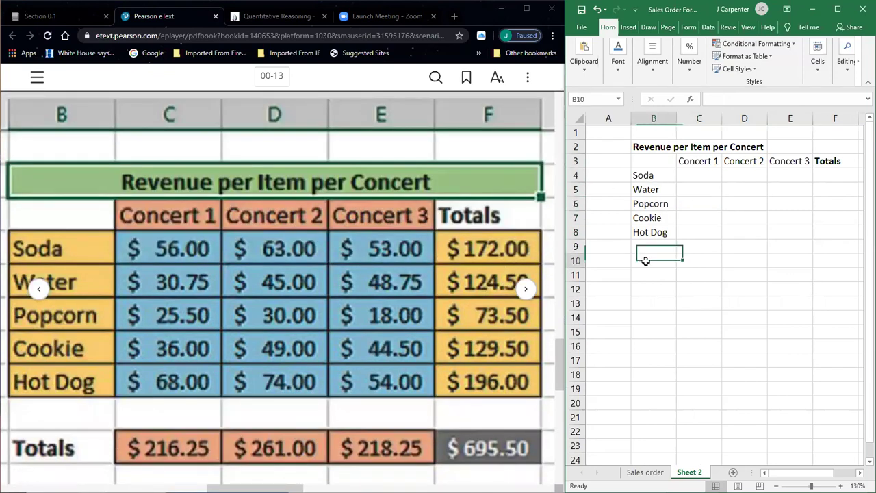
text(Totals)
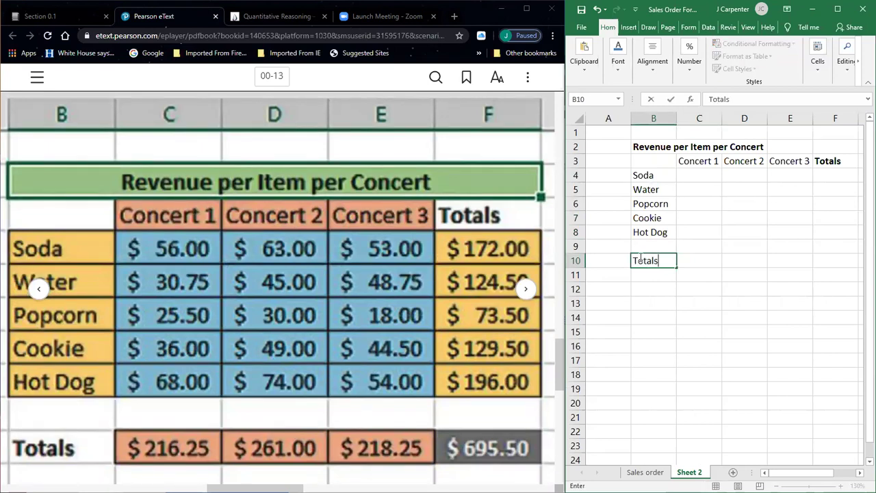
key(Return)
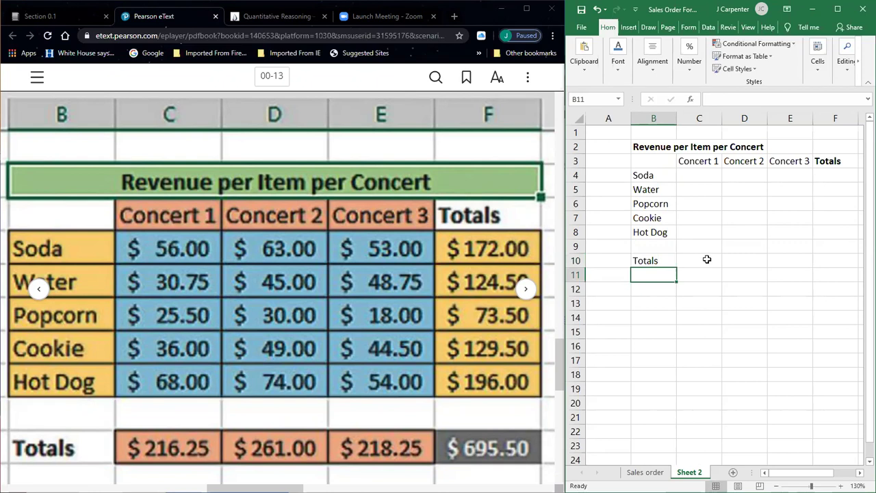
click(781, 219)
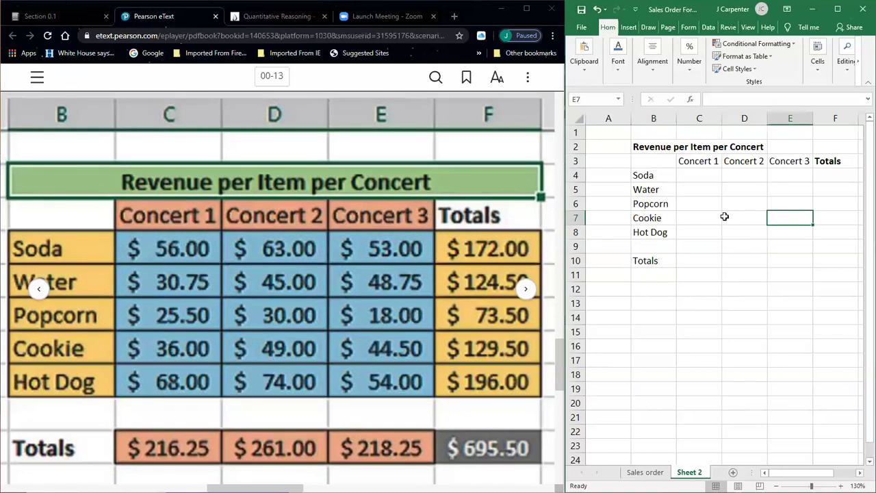
Maximize the workbook window and fill the title row from B2 to F2 with the green theme color.
click(640, 146)
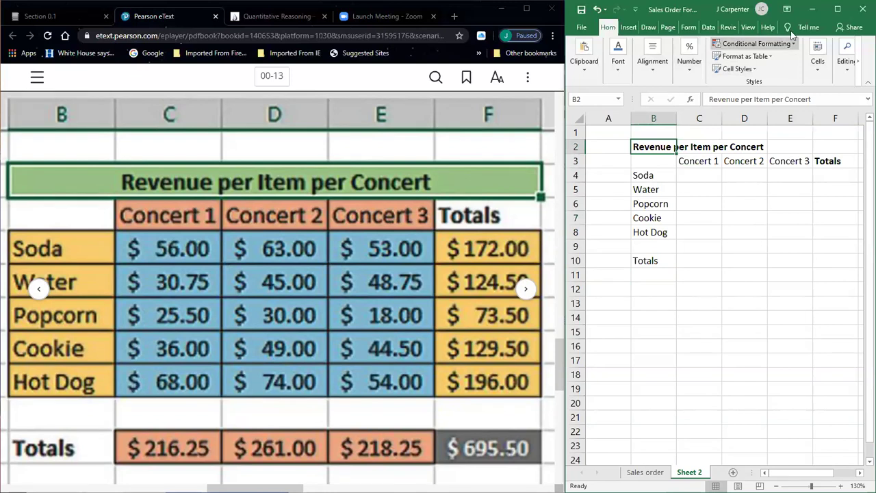
click(838, 10)
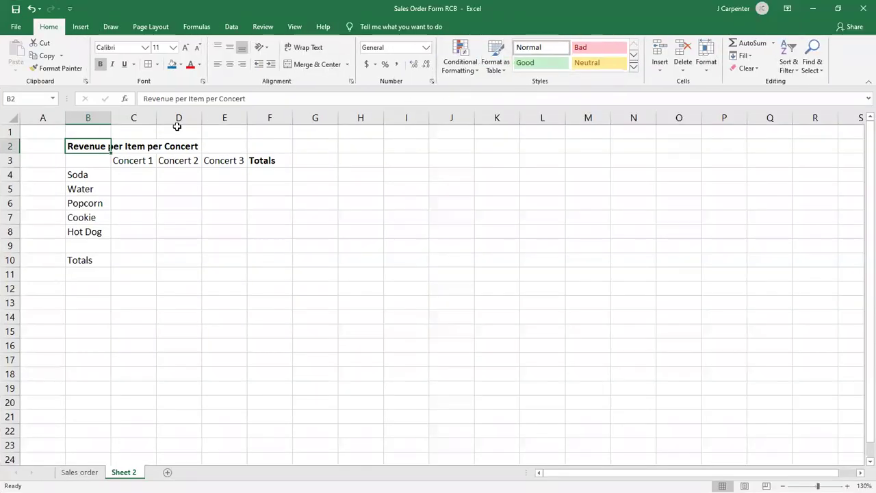
click(180, 64)
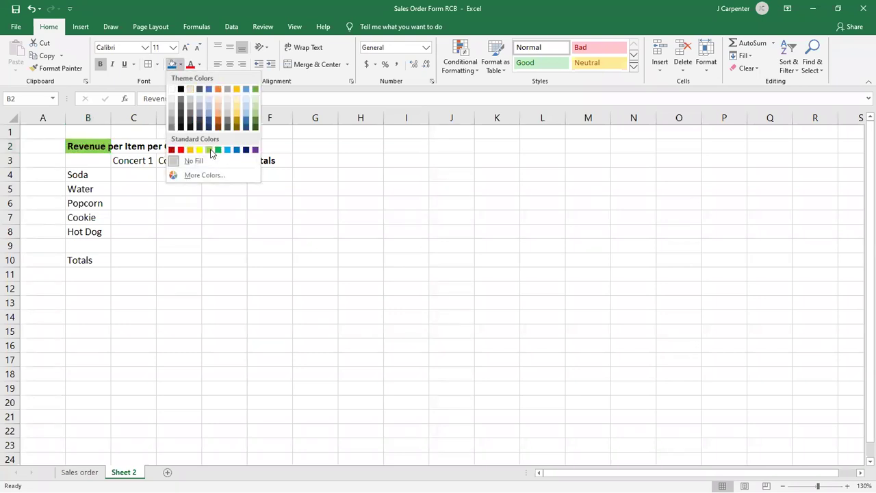
click(253, 90)
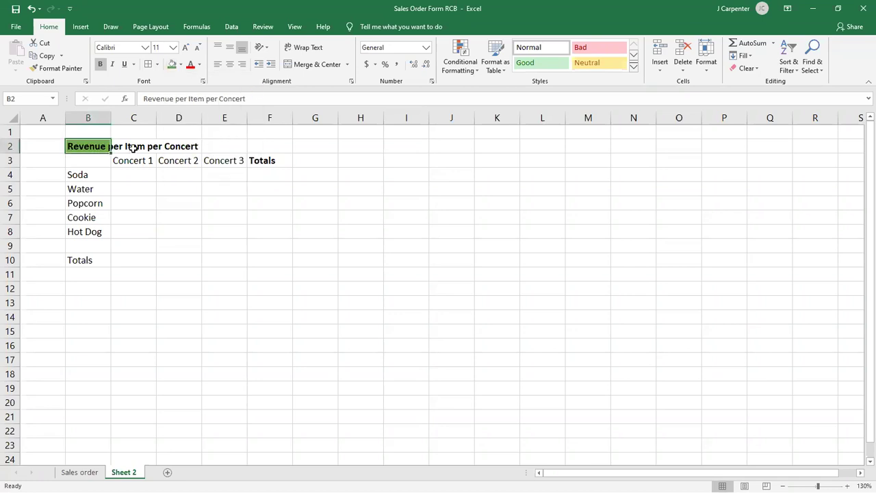
drag(92, 145, 254, 146)
click(171, 64)
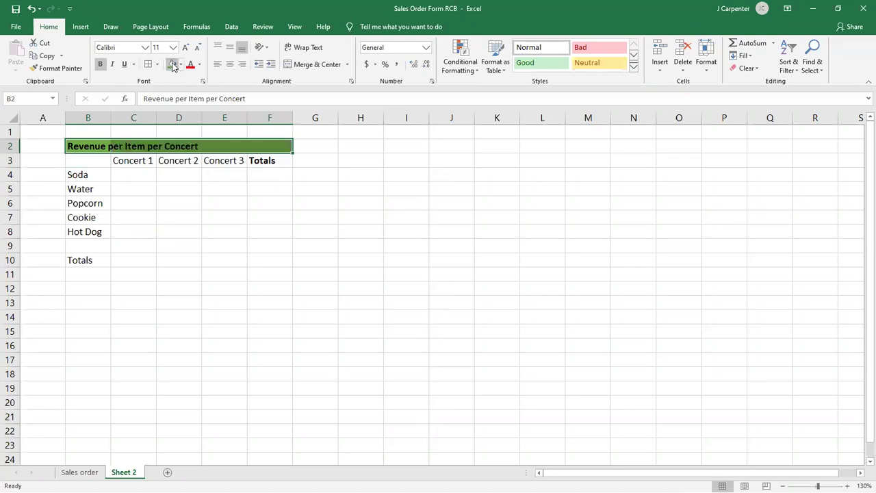
click(210, 198)
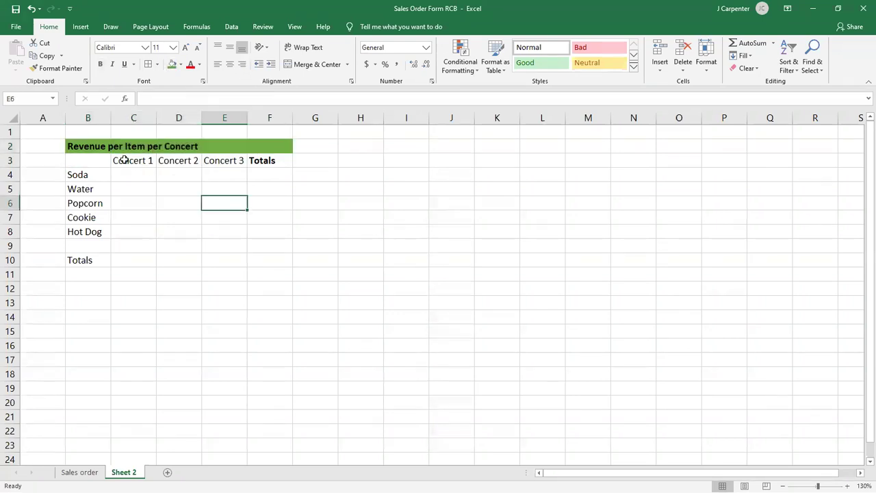
Fill the Concert 1 to Concert 3 headings in cells C3 to E3 with the orange theme color.
drag(120, 159, 205, 160)
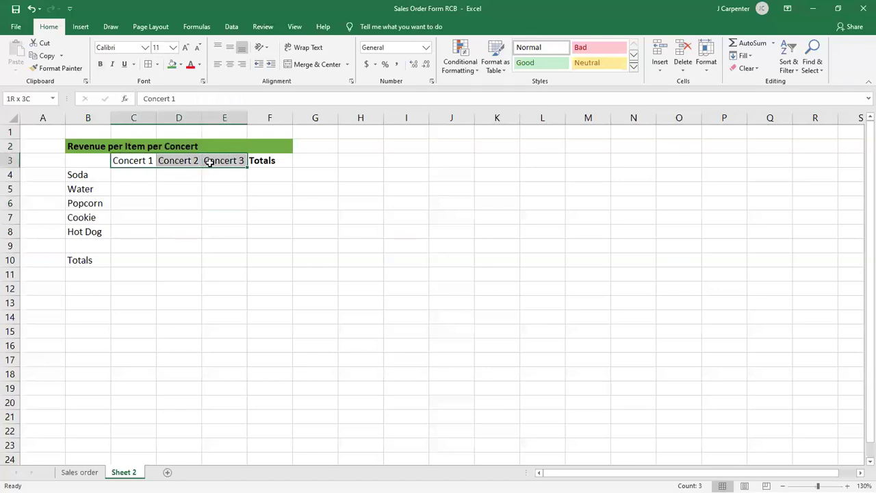
click(180, 64)
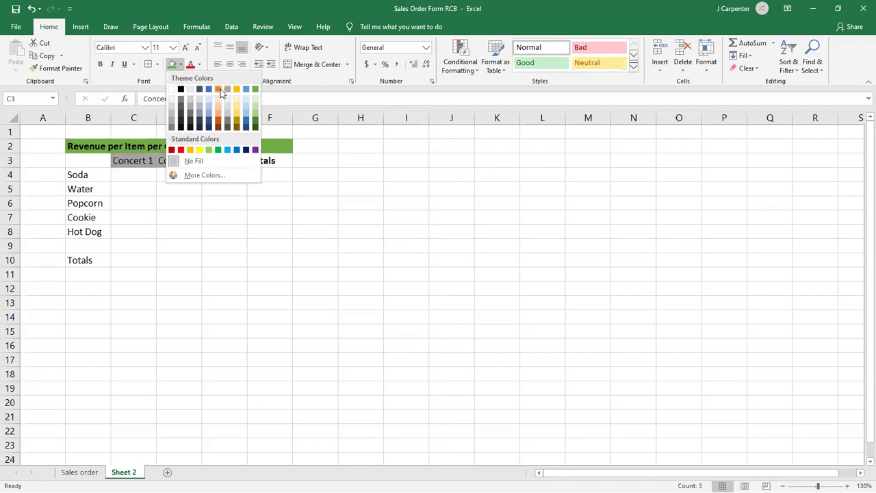
click(218, 90)
Fill the item labels in cells B4 to B8 with gold.
click(97, 172)
drag(98, 173, 93, 228)
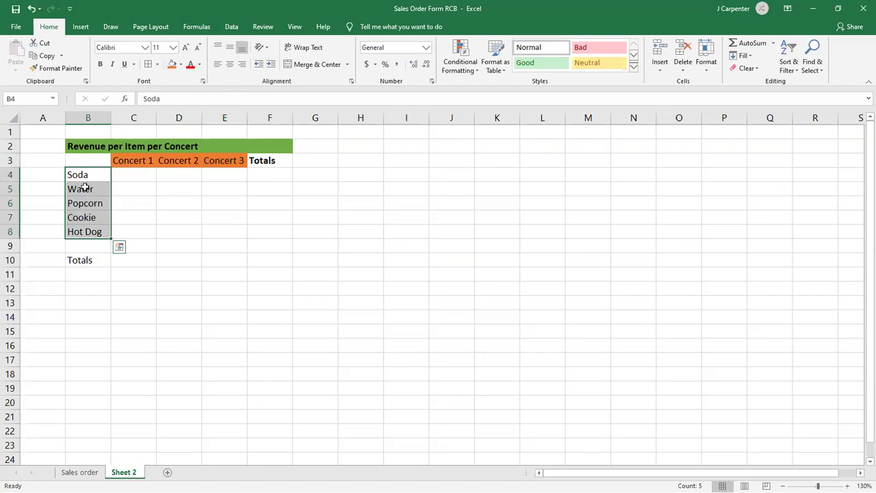
click(181, 65)
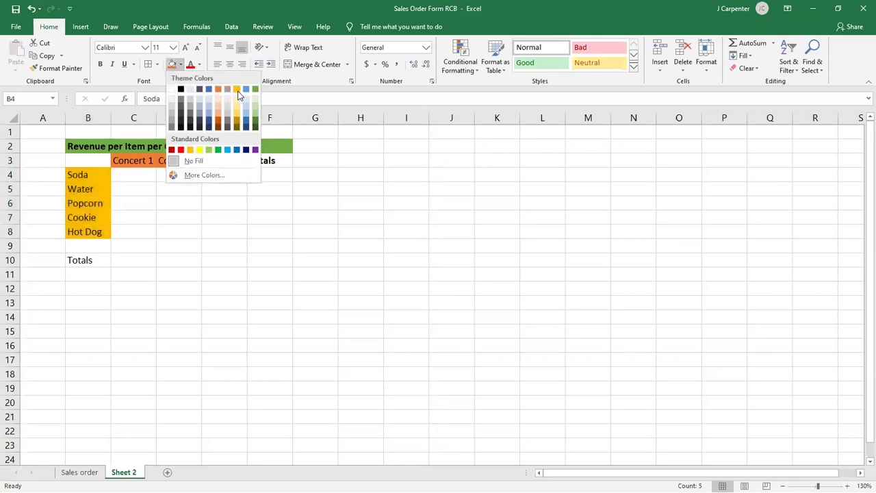
click(238, 118)
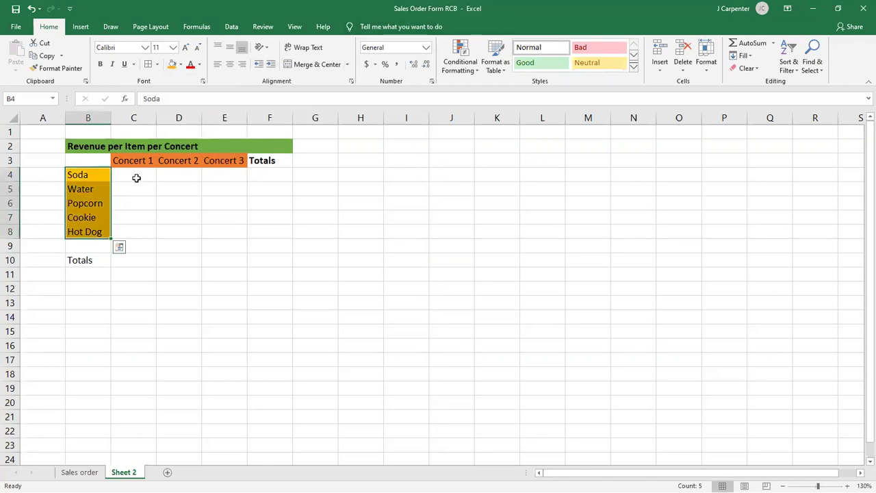
Compare with the textbook figure and fill the item totals cells F4 to F8 with the same gold.
drag(136, 178, 214, 230)
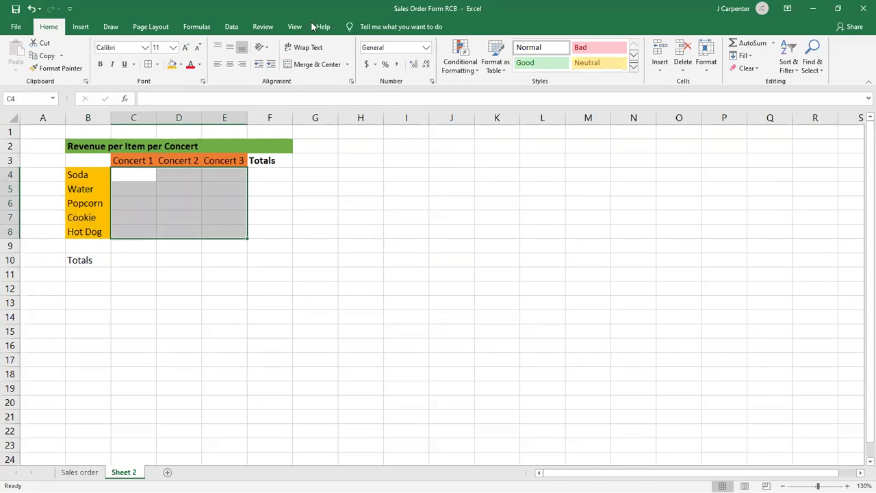
double_click(396, 9)
double_click(396, 9)
drag(264, 179, 257, 227)
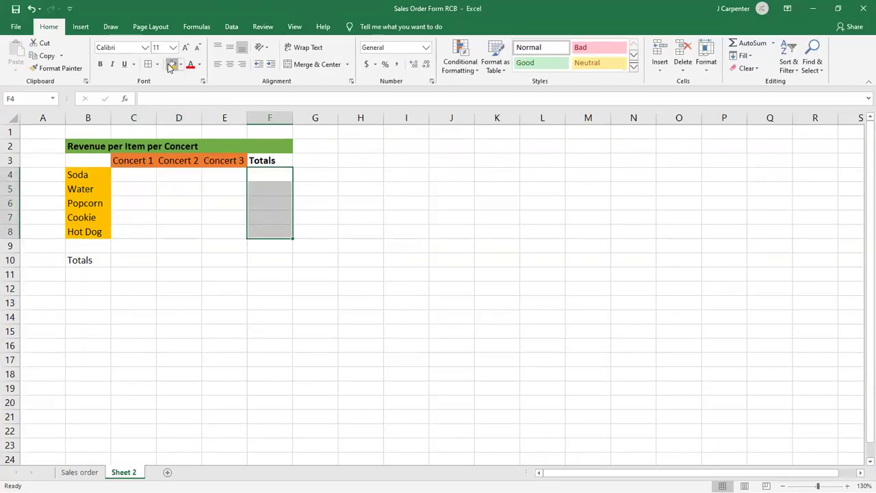
click(171, 64)
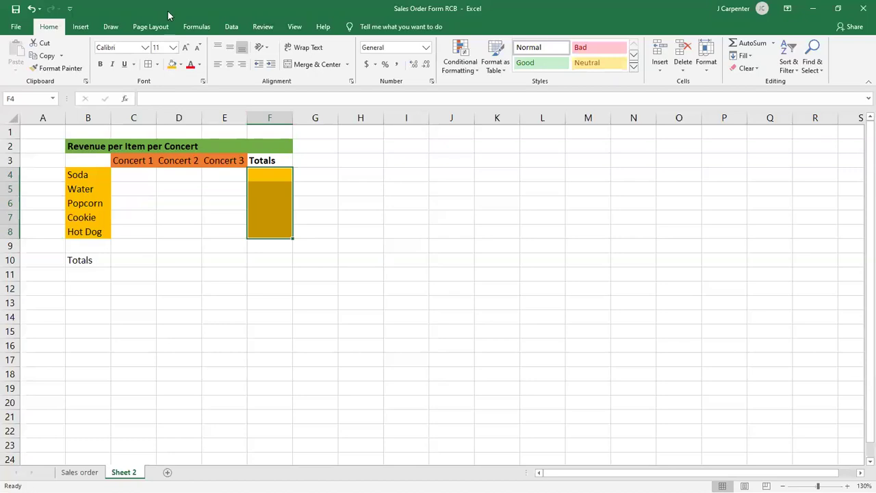
Check the textbook figure and fill the concert revenue cells C4 to E8 with the blue theme color.
double_click(169, 15)
double_click(246, 70)
drag(132, 178, 218, 227)
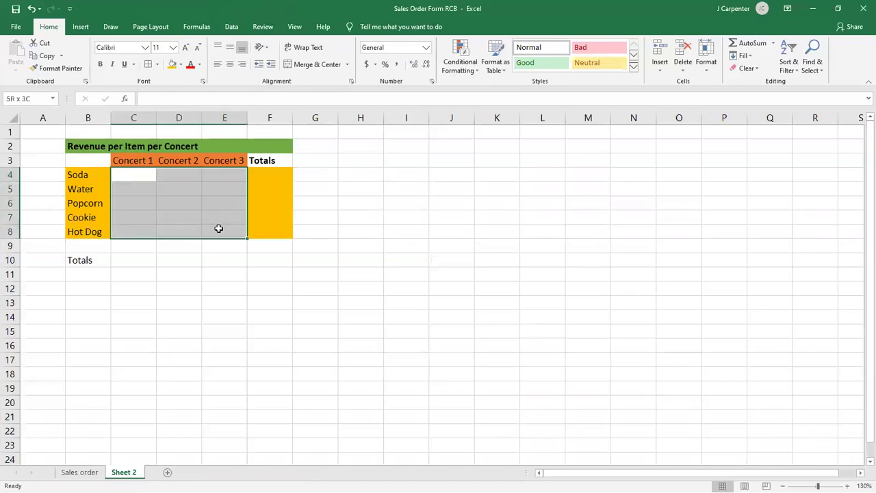
click(182, 64)
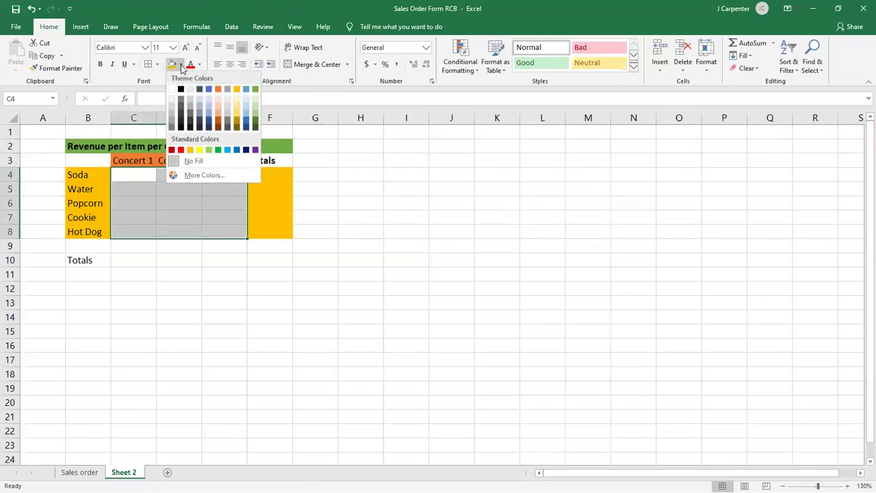
click(207, 90)
click(216, 203)
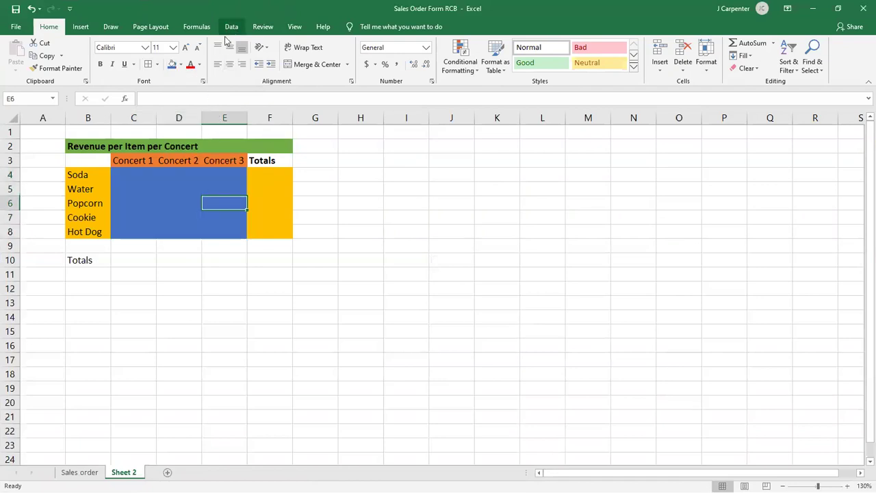
Fill the concert totals cells C10 to E10 with the orange theme color.
drag(121, 258, 214, 255)
click(181, 64)
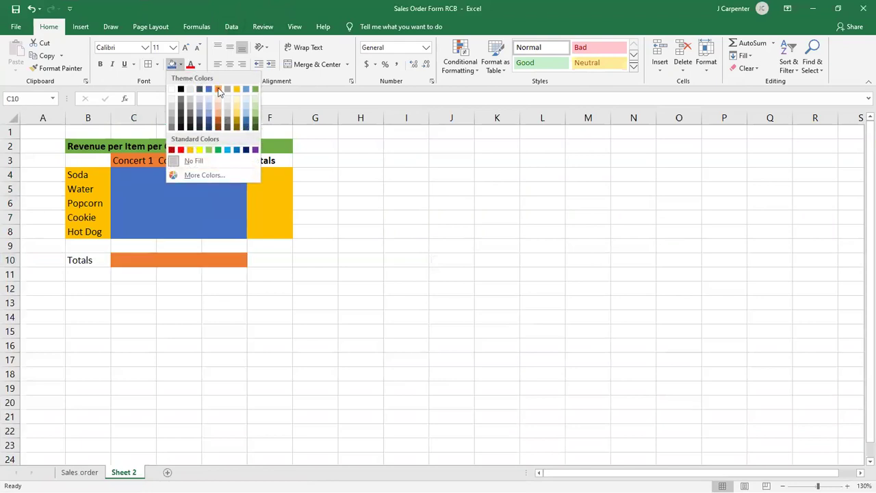
click(218, 90)
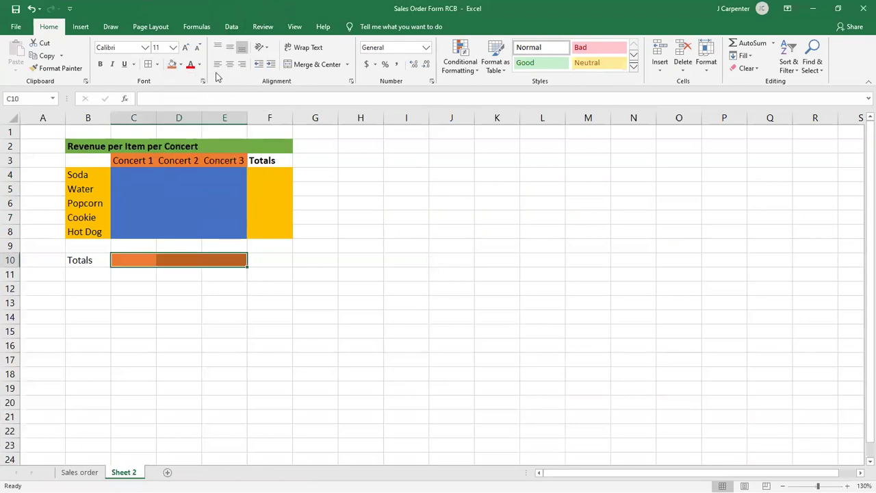
Switch to the Pearson eText in Chrome, examine the chart instructions on pages 00-14 and 00-15, and return to page 00-13.
double_click(192, 11)
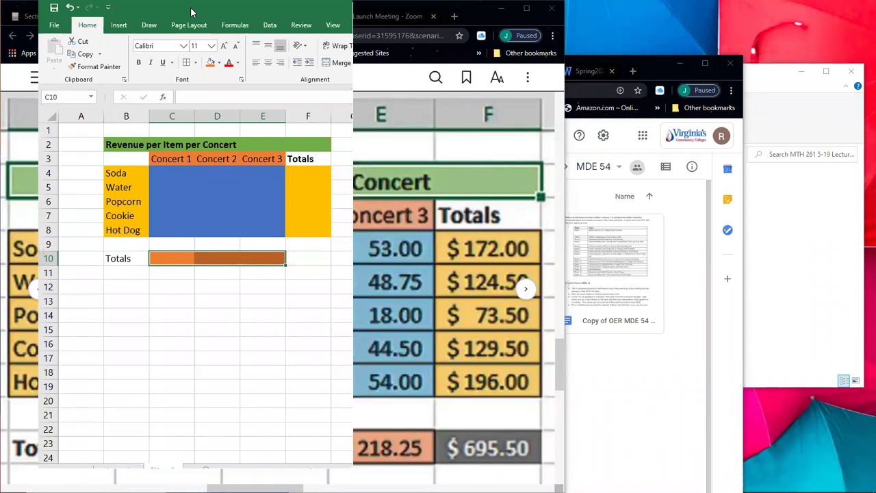
drag(191, 12, 507, 235)
click(527, 11)
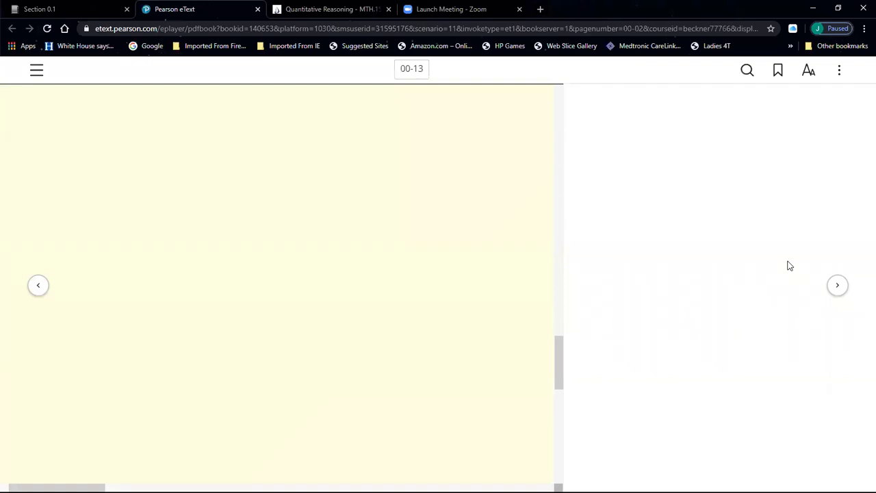
click(833, 291)
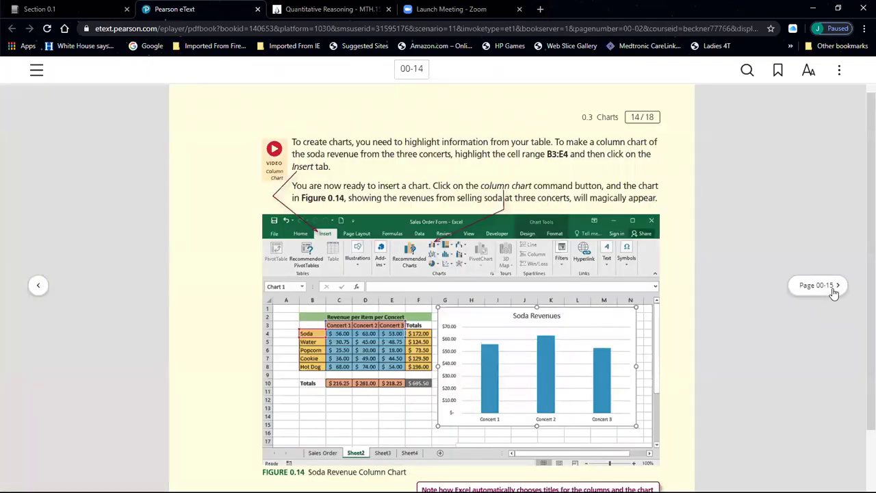
click(834, 291)
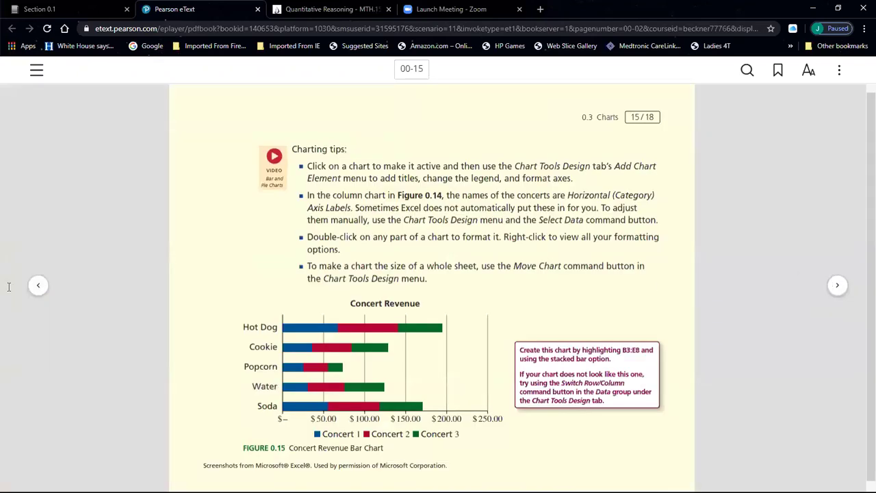
click(34, 287)
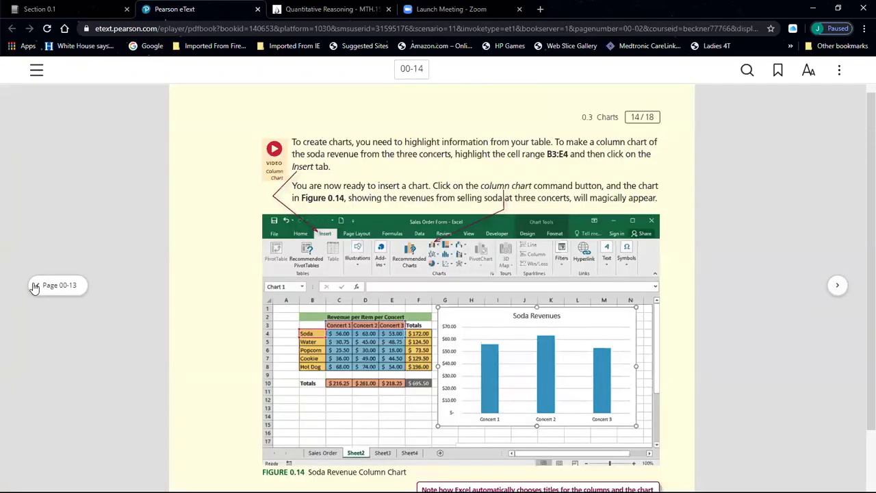
click(34, 287)
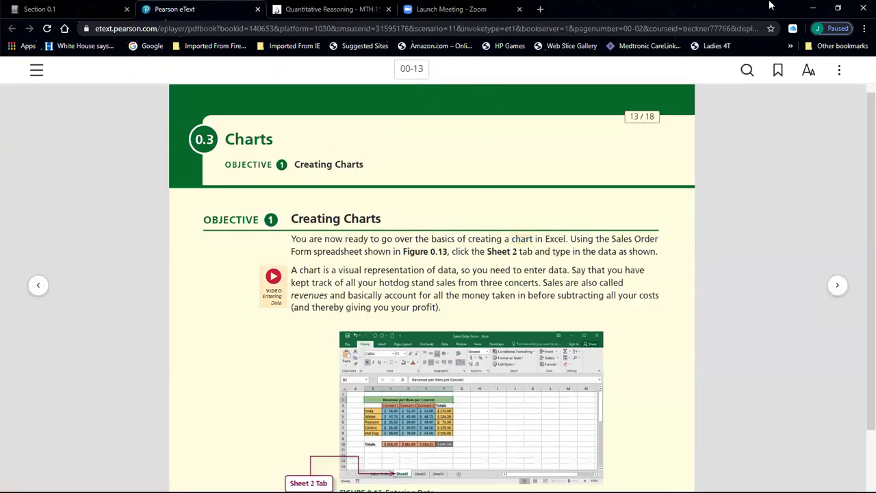
drag(739, 22, 4, 92)
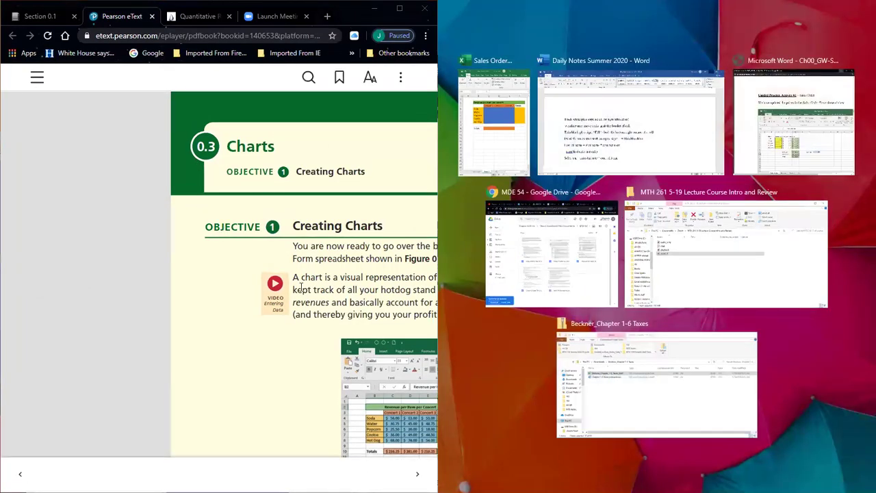
scroll(260, 359, down, 2)
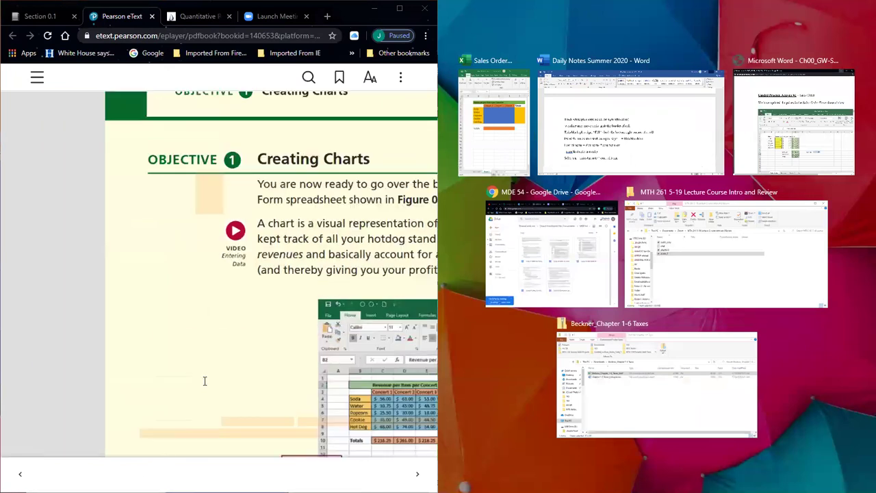
scroll(269, 316, down, 4)
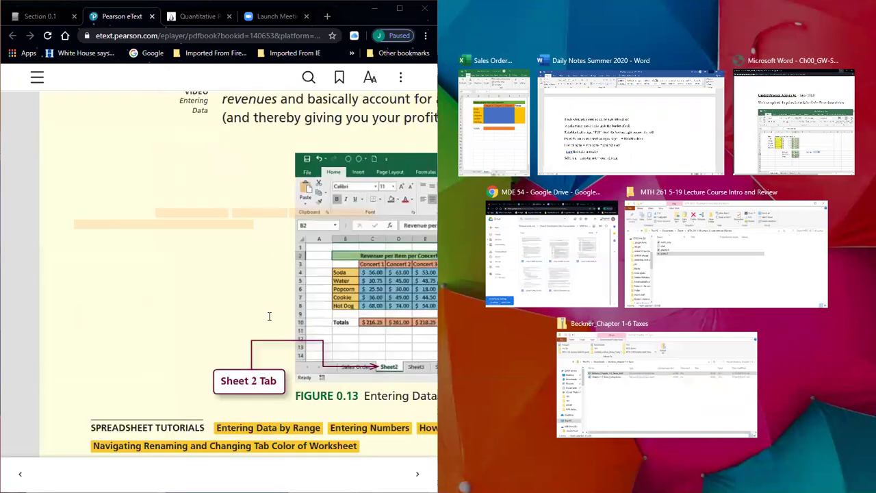
click(449, 242)
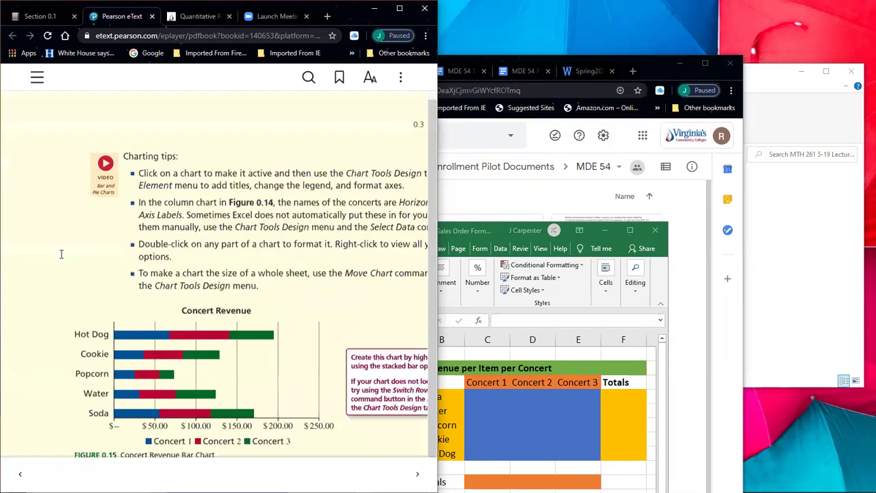
scroll(61, 254, up, 3)
scroll(61, 254, up, 3)
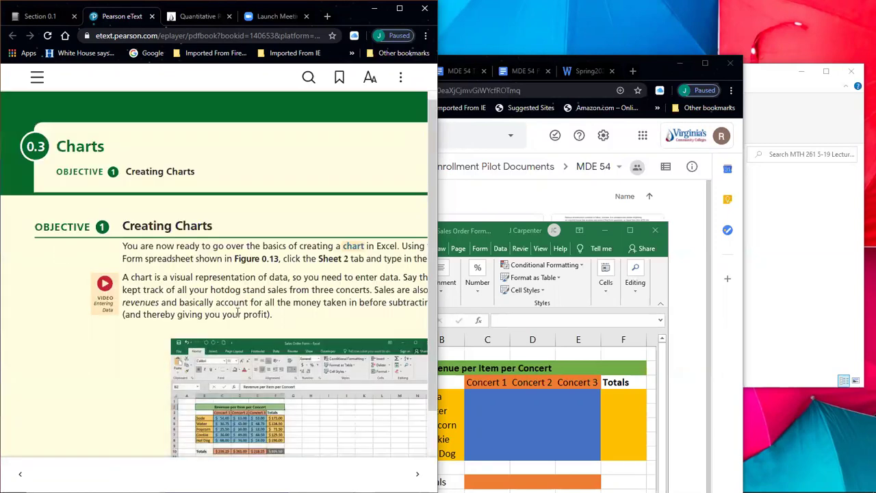
scroll(340, 282, down, 2)
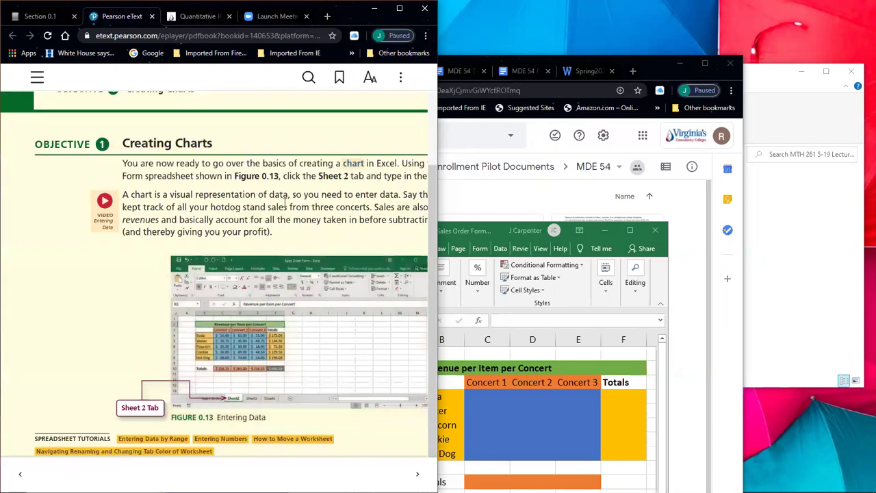
scroll(286, 219, up, 2)
scroll(286, 225, down, 2)
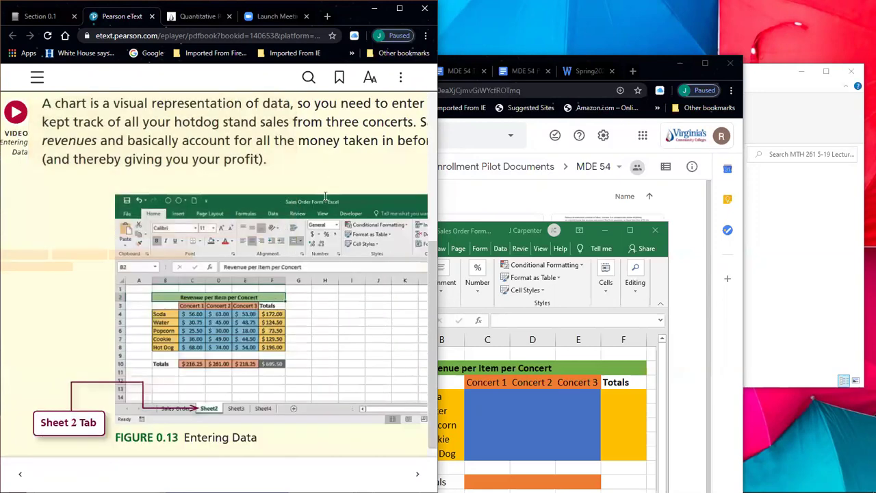
scroll(326, 198, up, 5)
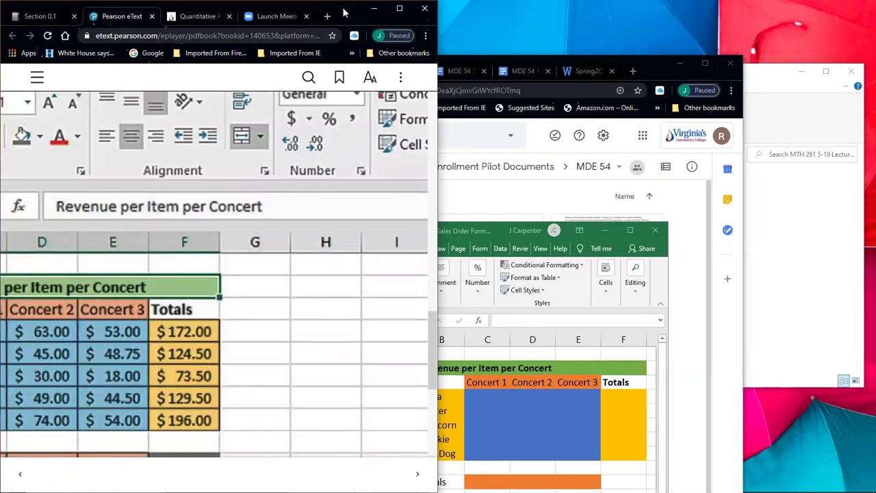
drag(345, 12, 372, 12)
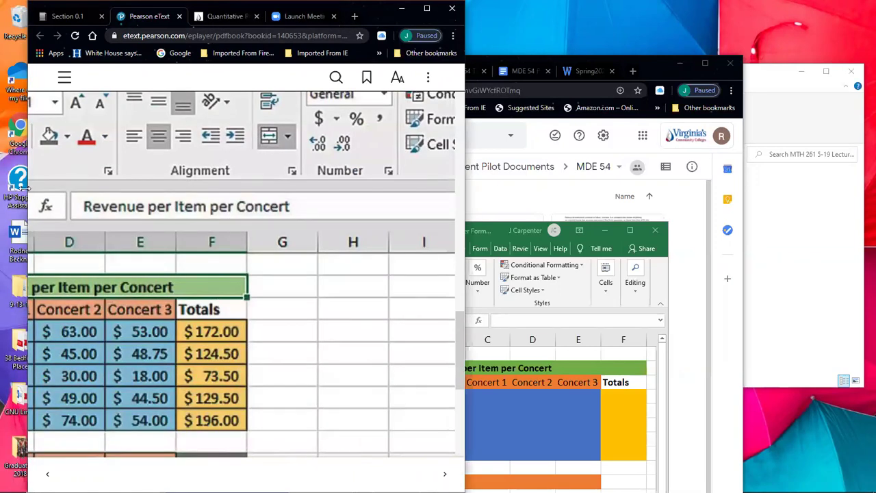
drag(24, 187, 4, 187)
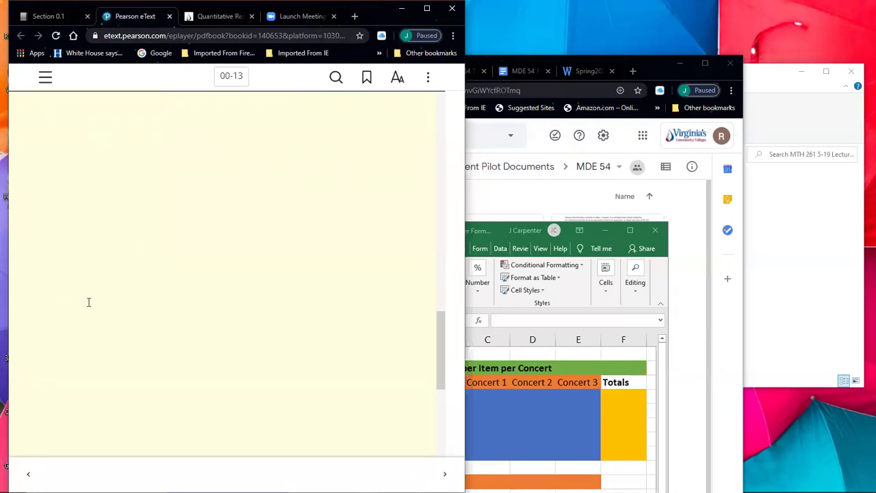
scroll(147, 349, down, 2)
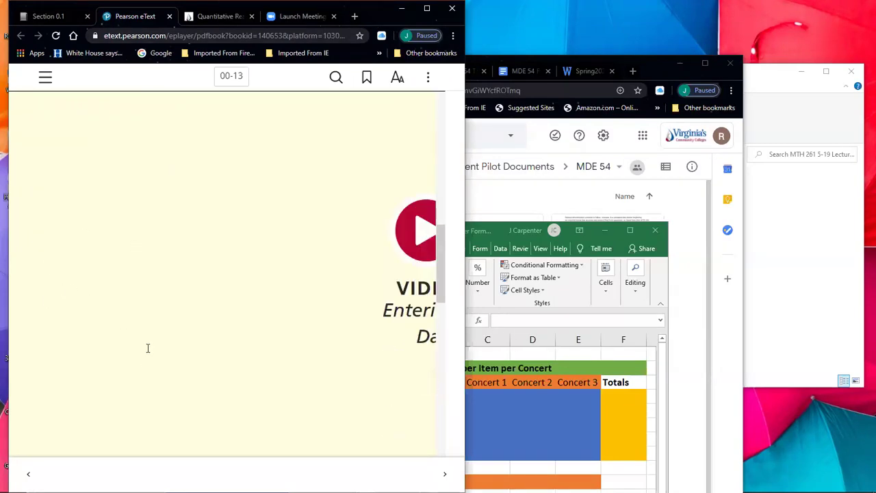
Maximize the Pearson eText window, reload page 00-13 and enlarge Figure 0.13 until its table is readable.
click(427, 8)
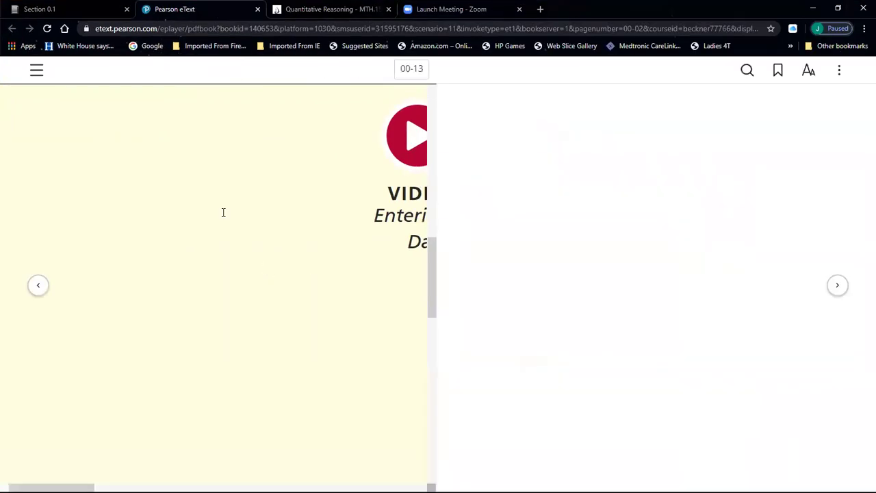
click(35, 286)
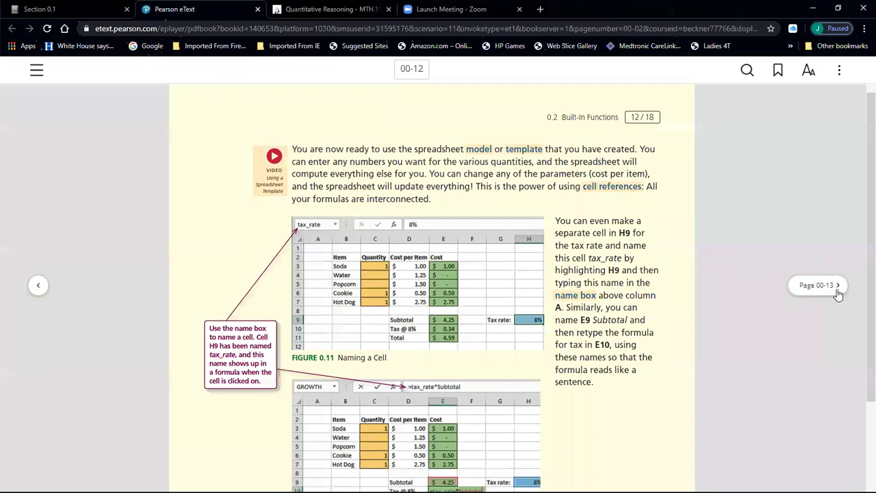
click(838, 288)
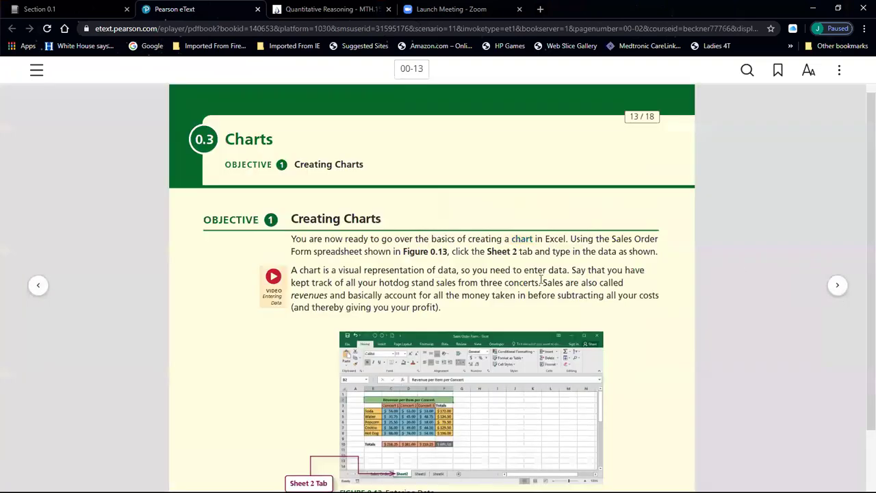
scroll(490, 335, down, 1)
scroll(488, 325, up, 2)
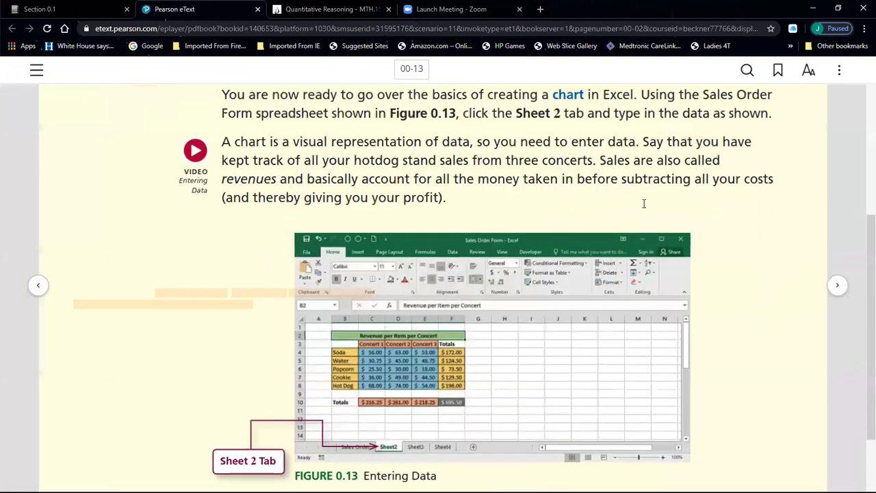
scroll(753, 152, down, 2)
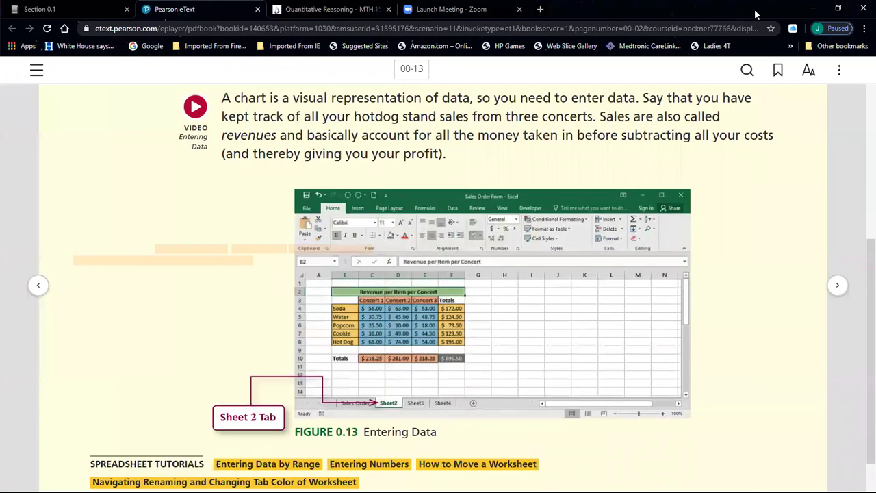
scroll(753, 189, up, 4)
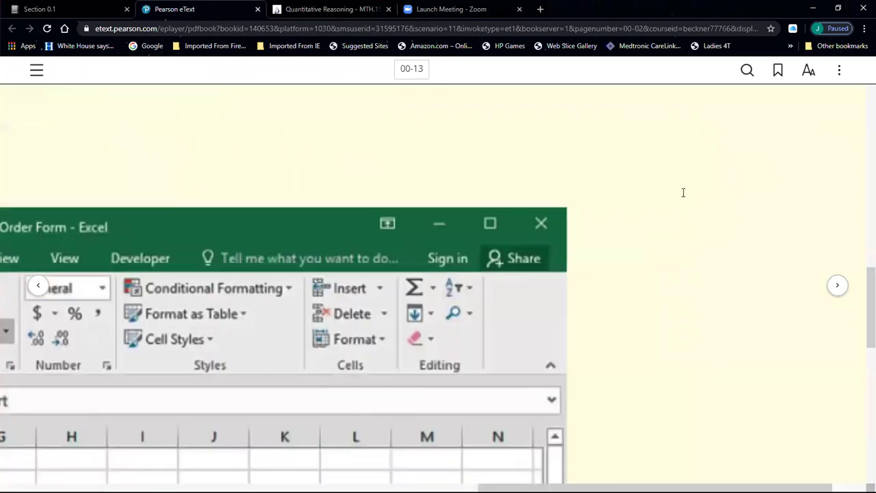
scroll(664, 194, down, 3)
scroll(643, 190, down, 3)
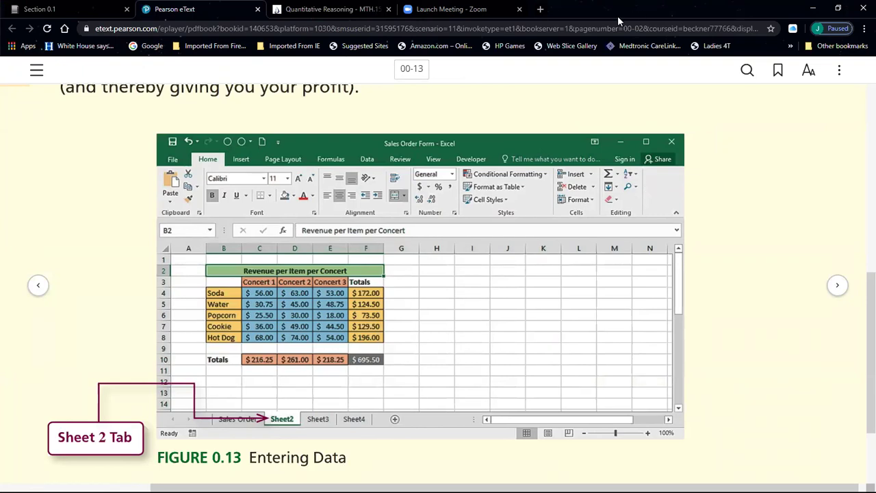
Arrange the eText and the Sales Order Form RCB workbook side by side, and widen the eText to show the whole Figure 0.13 table.
key(super+Left)
click(502, 135)
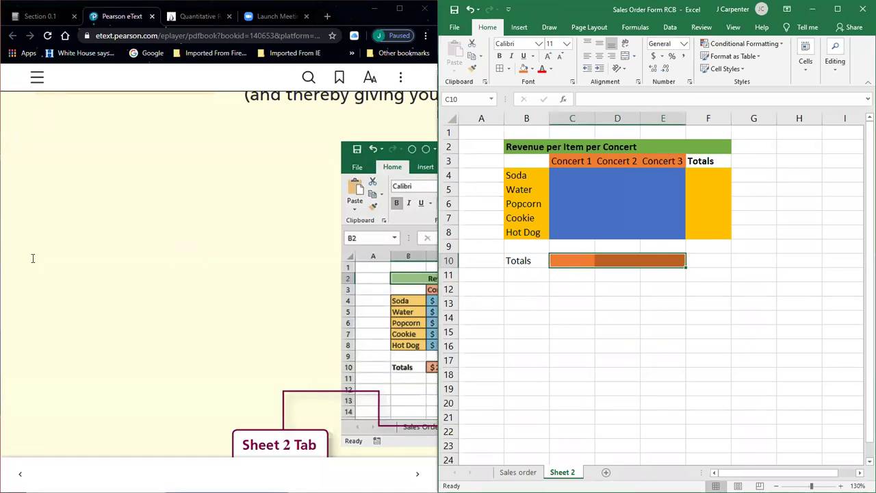
click(363, 260)
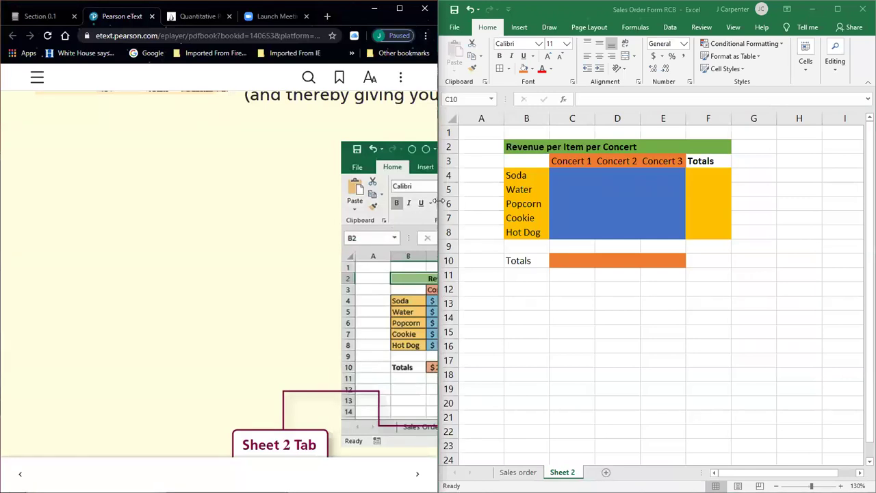
drag(438, 200, 709, 226)
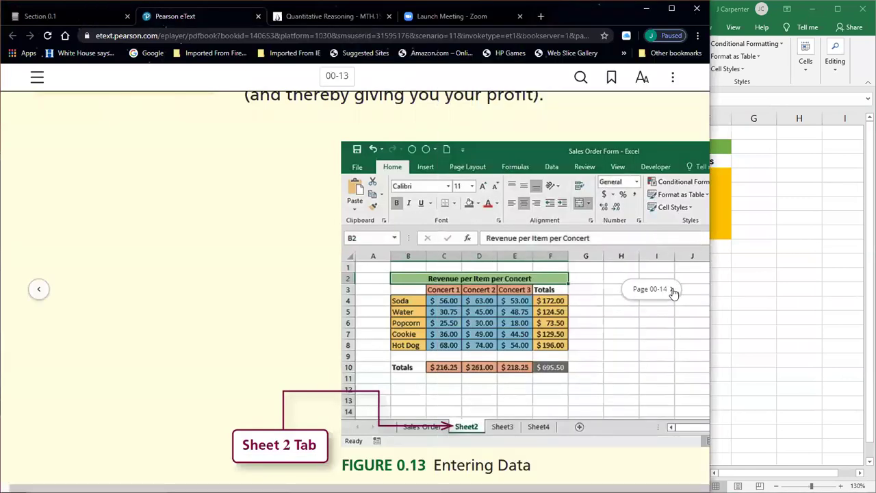
Reopen eText page 00-13, enlarge the Figure 0.13 table and size the window to leave part of the worksheet accessible.
click(691, 281)
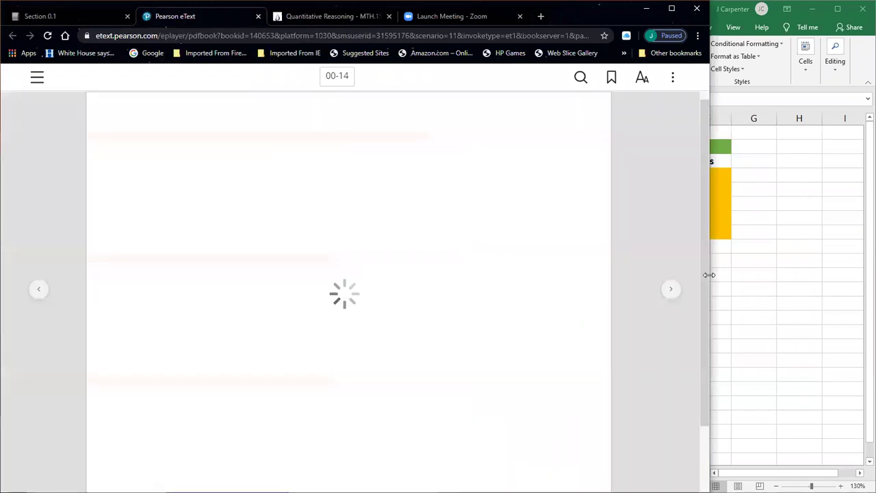
drag(709, 275, 607, 270)
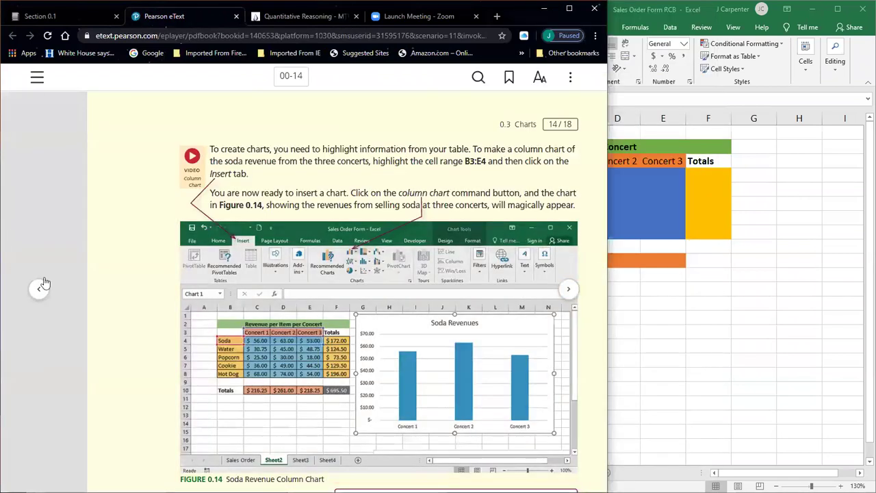
click(39, 288)
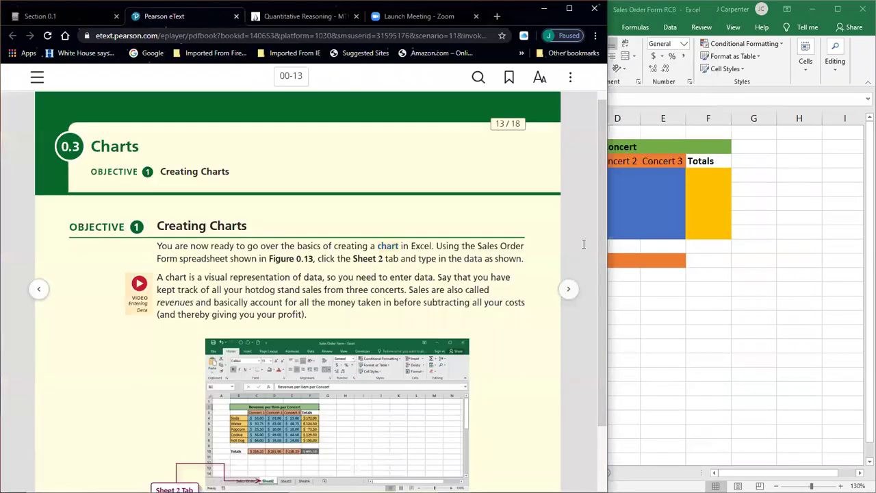
scroll(448, 281, down, 1)
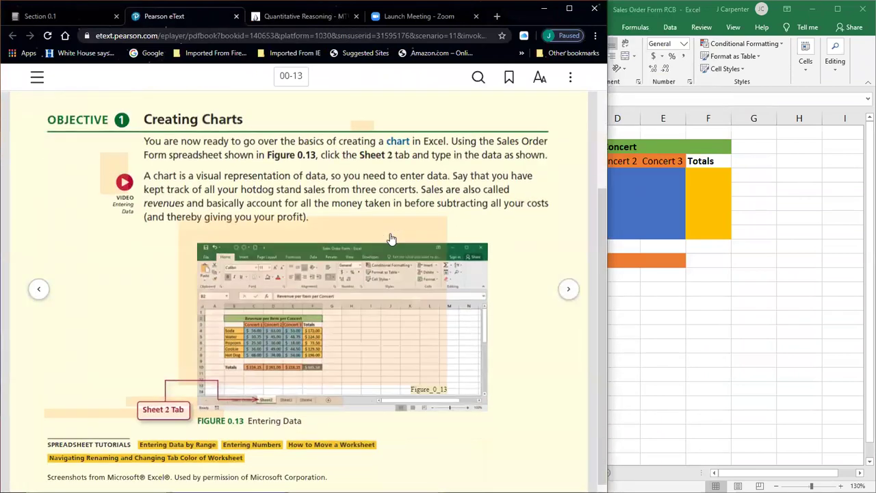
scroll(388, 223, down, 3)
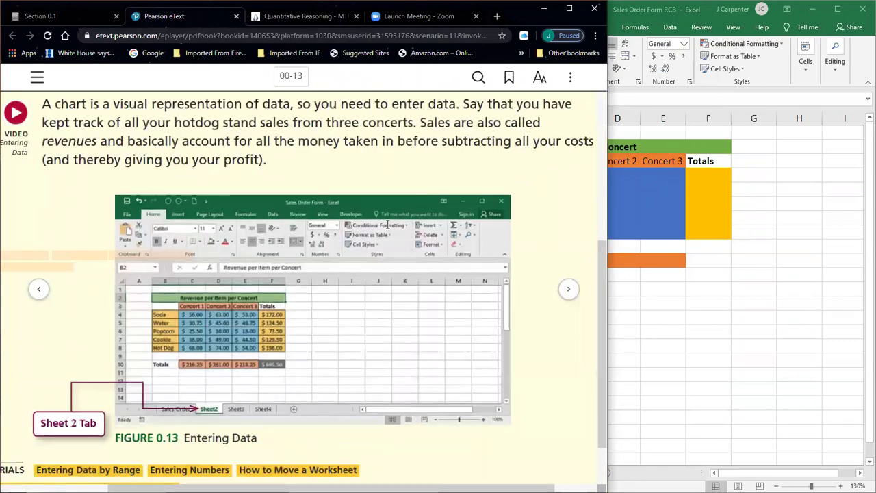
scroll(318, 234, down, 1)
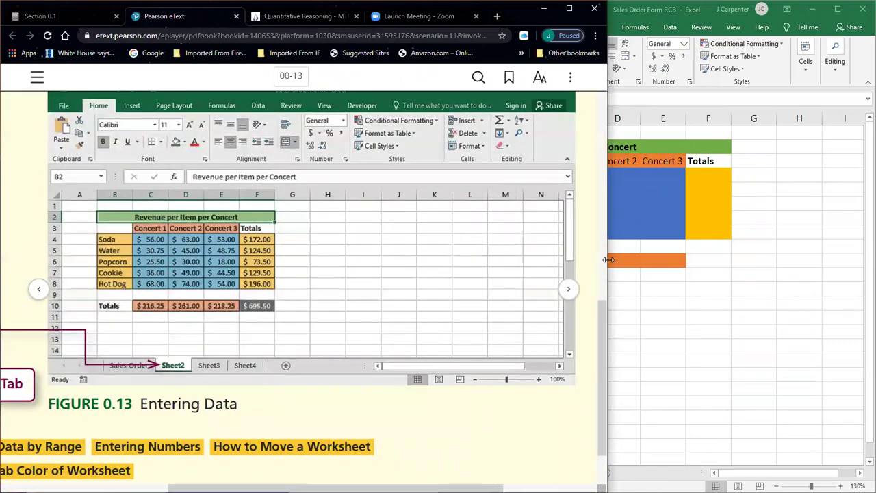
scroll(567, 258, up, 4)
scroll(563, 258, down, 4)
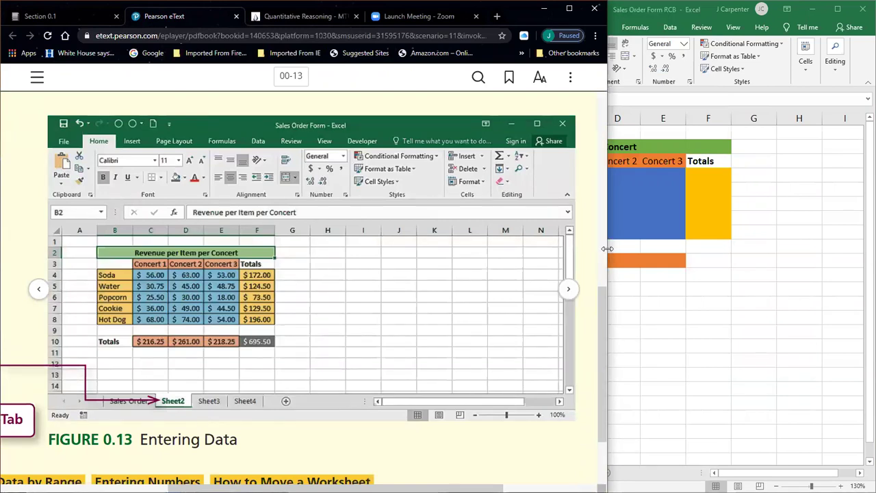
drag(607, 248, 707, 248)
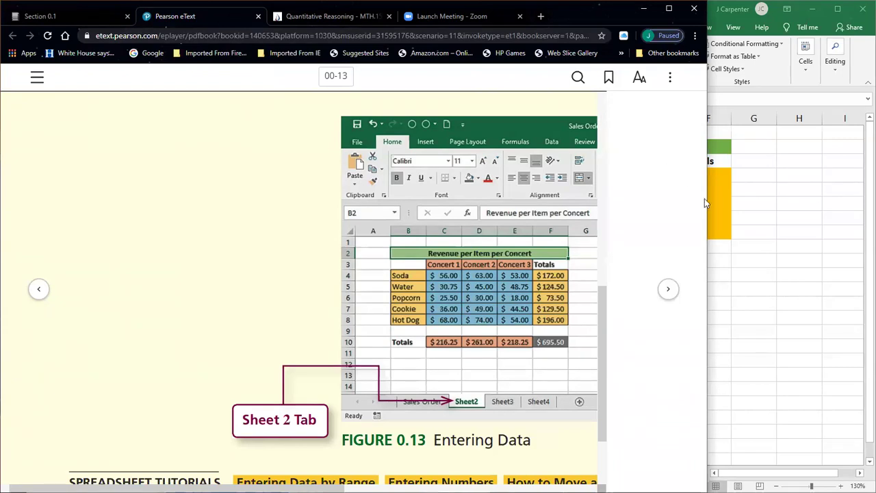
Switch to the Excel workbook and enter the Concert 1 revenues in cells C4 to C8: 56, 30.75, 25.5, 36 and 68.
click(744, 244)
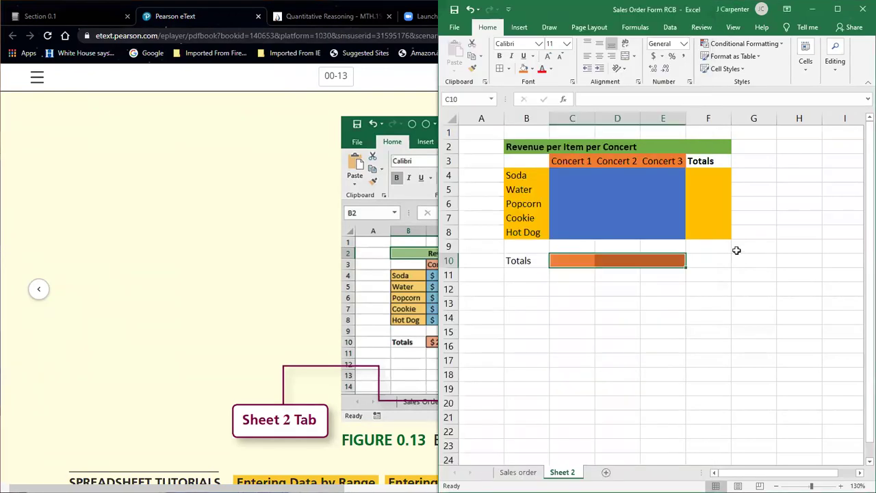
click(573, 179)
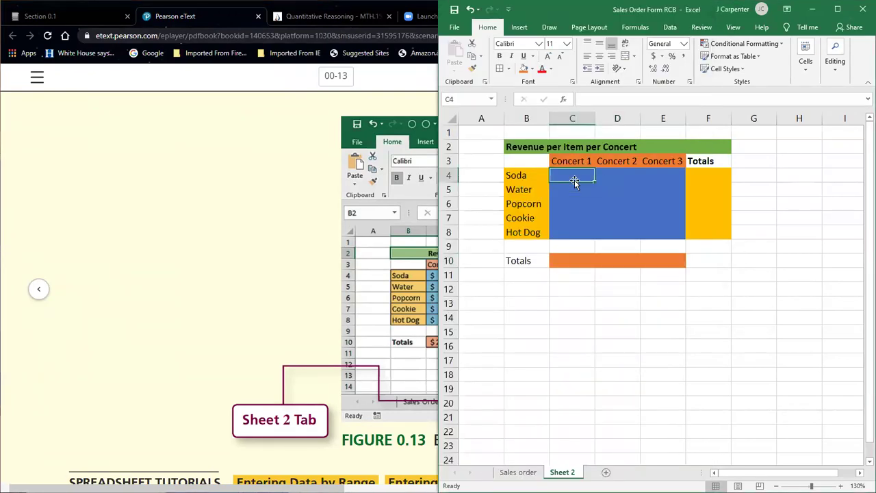
text(56)
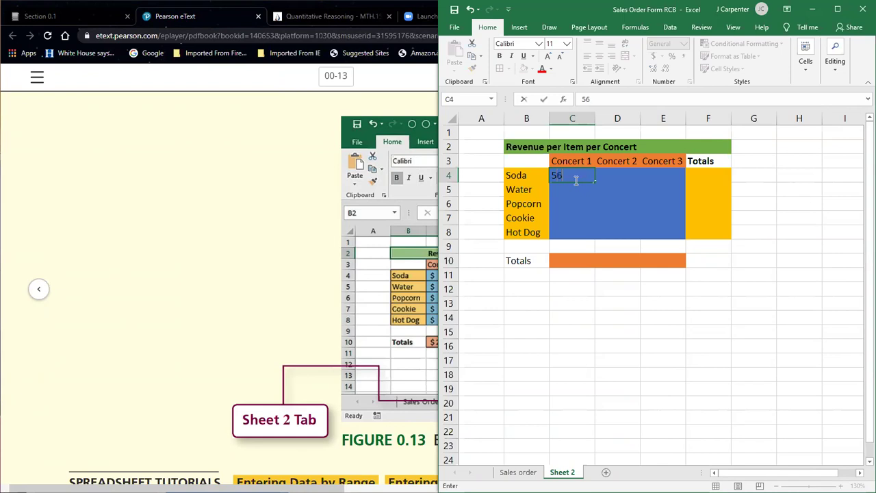
key(Return)
text(30.75)
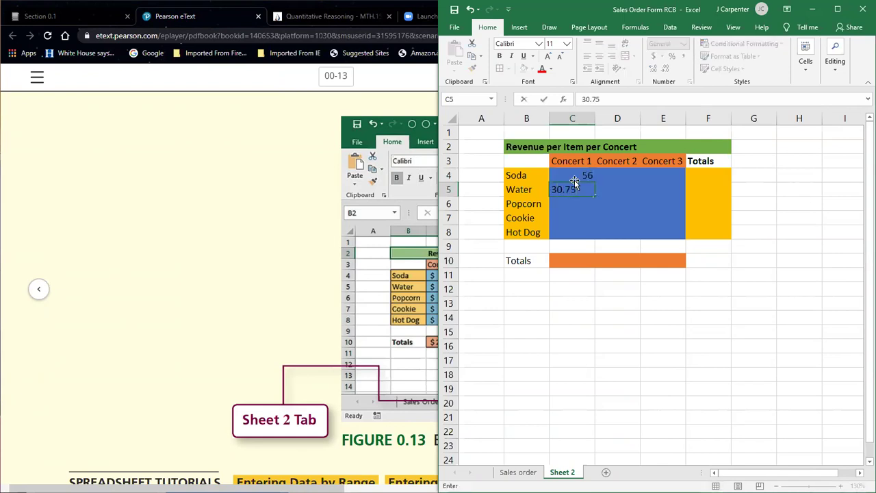
key(Return)
text(25.5)
key(Return)
text(36)
key(Return)
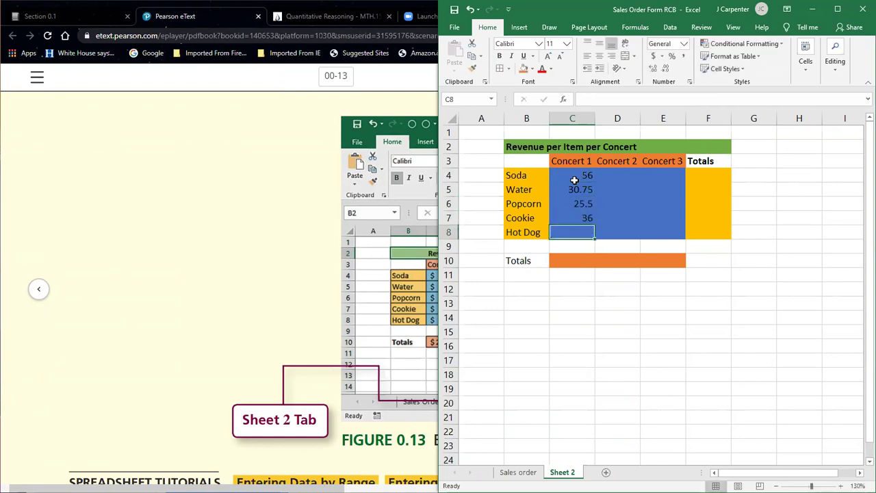
text(68)
key(Return)
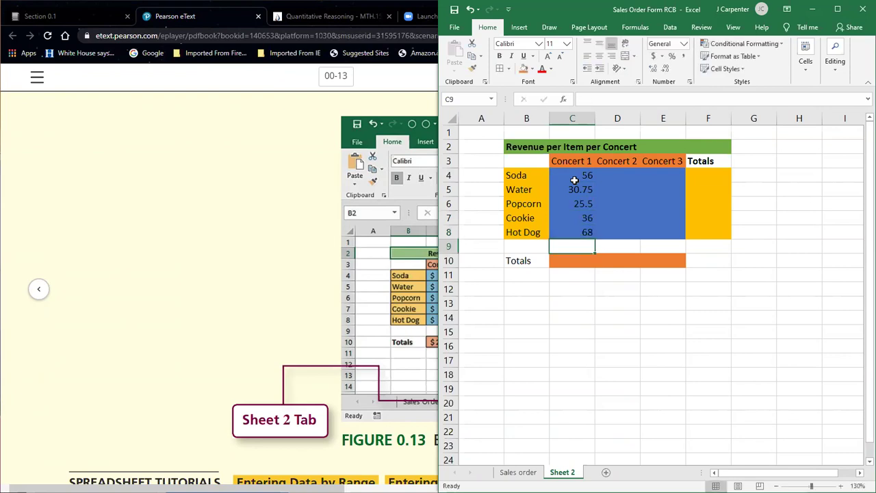
Enter the Concert 2 revenues in cells D4 to D8: 63, 45, 30, 49 and 74.
key(Right)
key(Up)
key(Up)
key(Up)
key(Up)
key(Up)
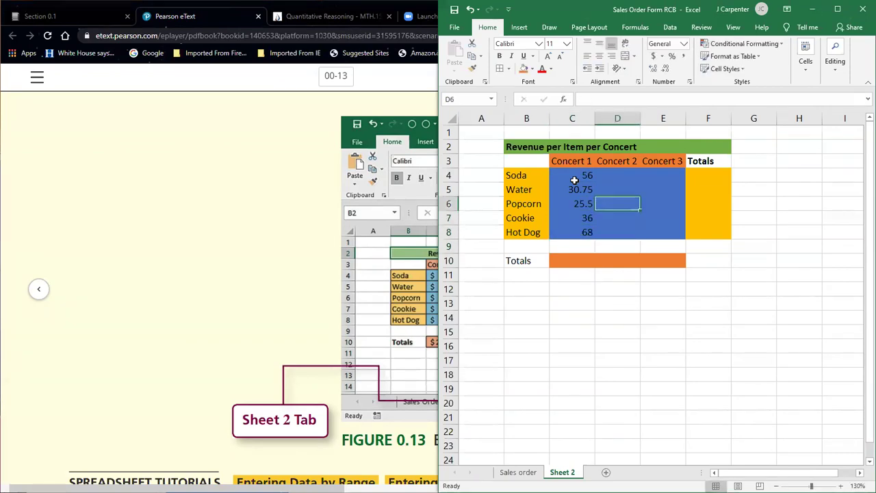
text(63)
key(Return)
text(45)
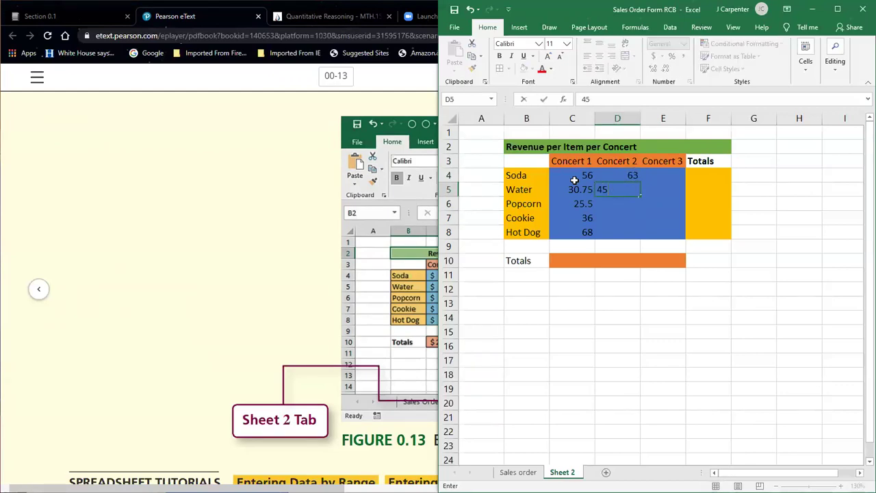
key(Return)
text(30)
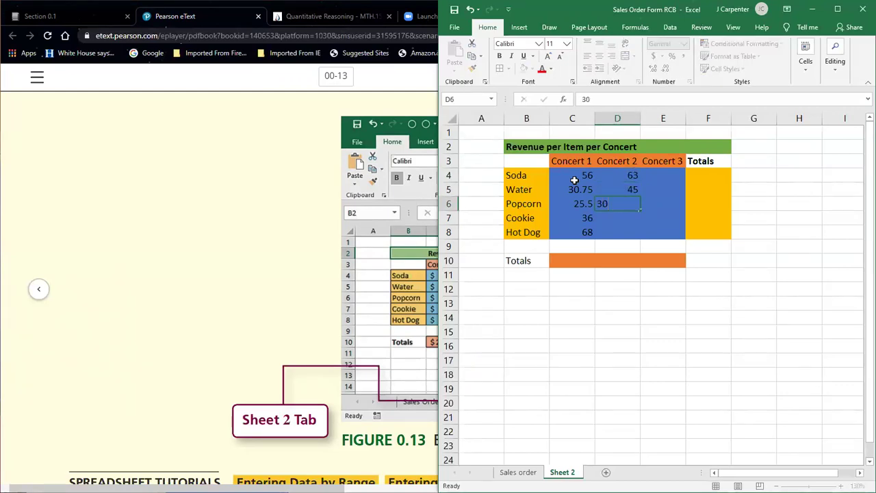
key(Return)
text(4)
key(Return)
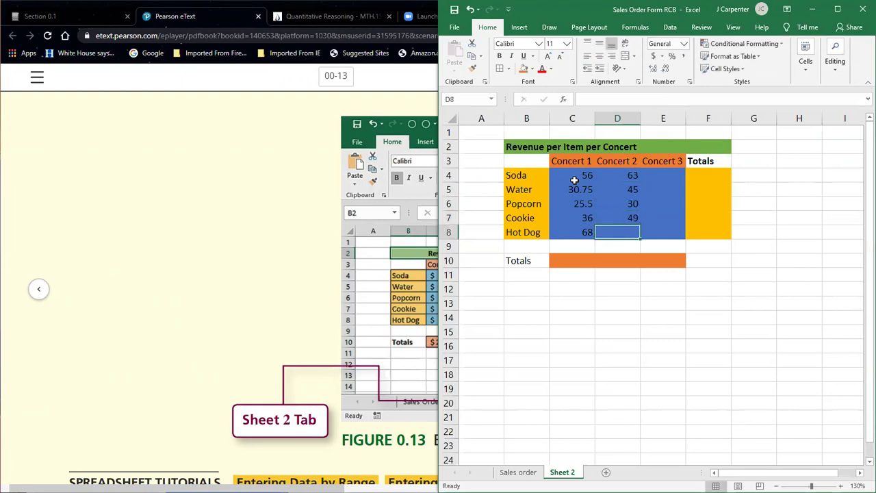
text(74)
key(Return)
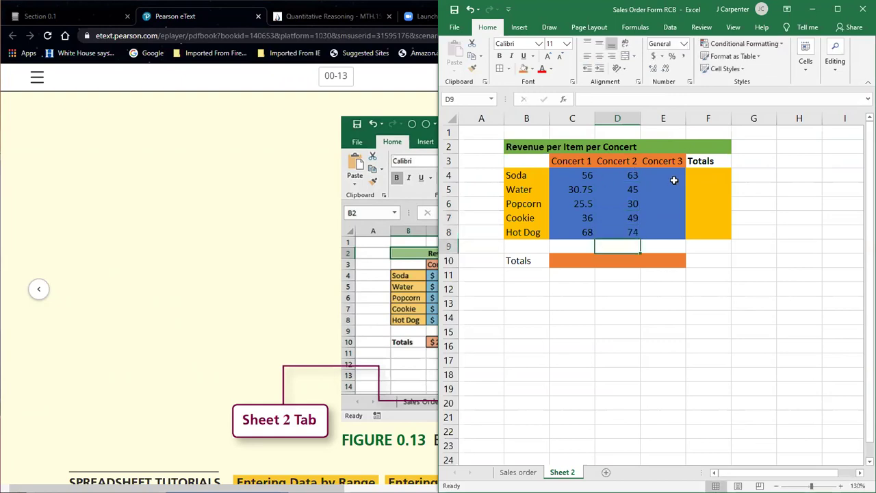
Enter the Concert 3 revenues in cells E4 to E8: 53, 48.75, 18, 44.5 and 54.
click(672, 178)
text(53)
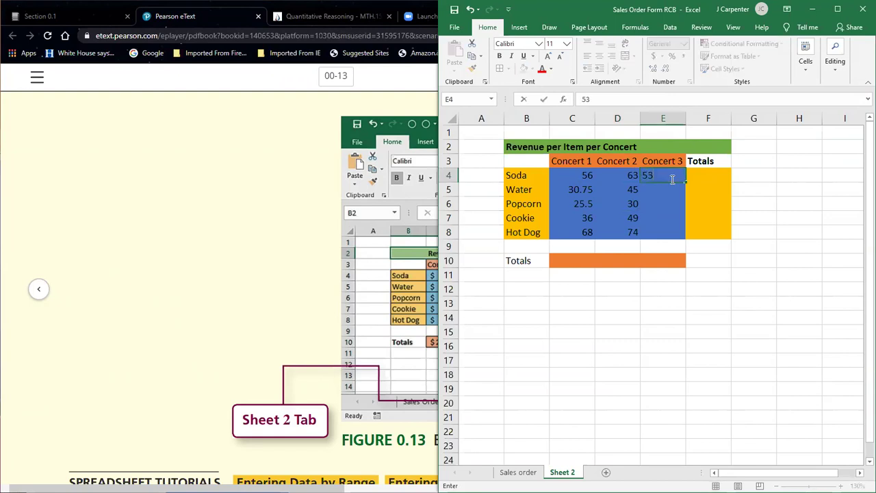
key(Return)
text(48.)
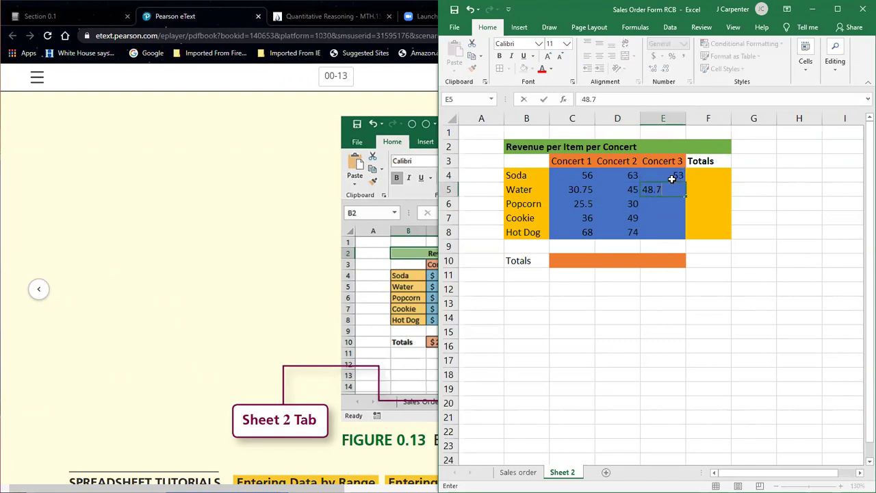
text(75)
key(Return)
text(18)
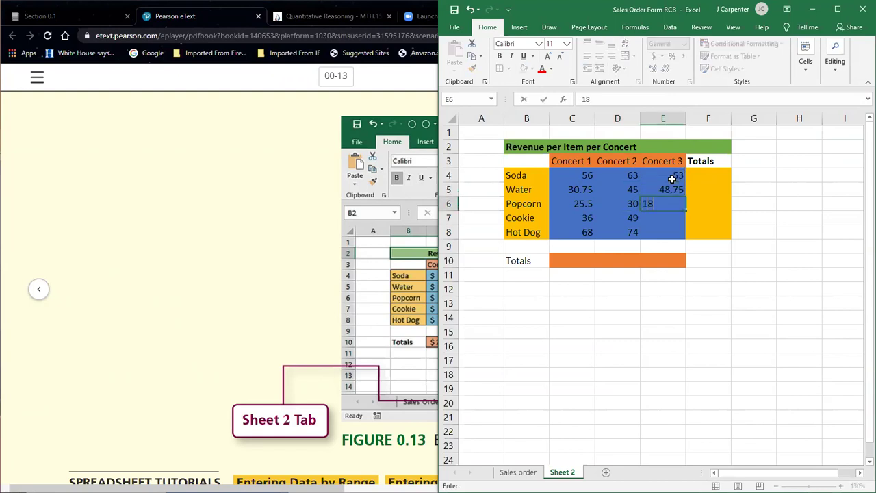
key(Return)
text(44)
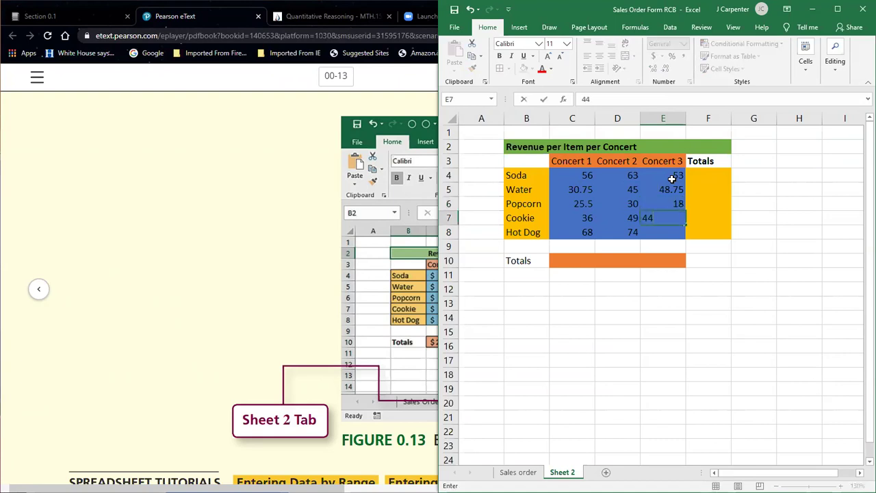
text(.5)
key(Return)
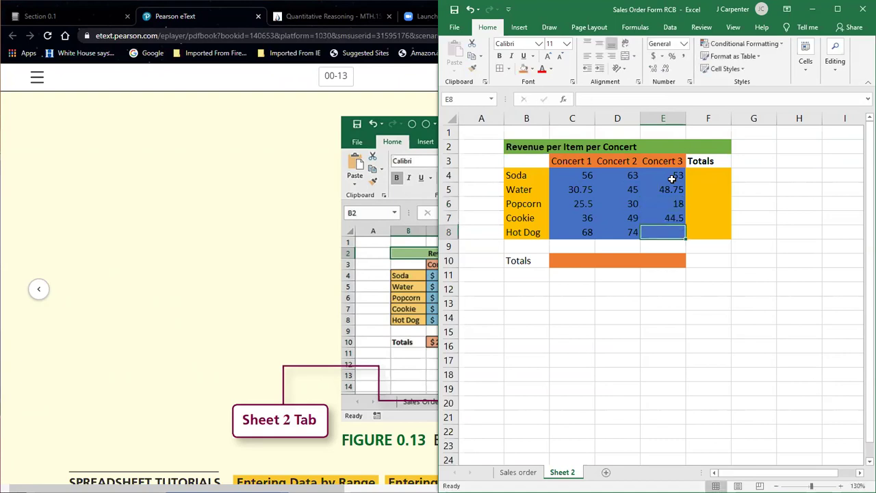
text(54)
key(Return)
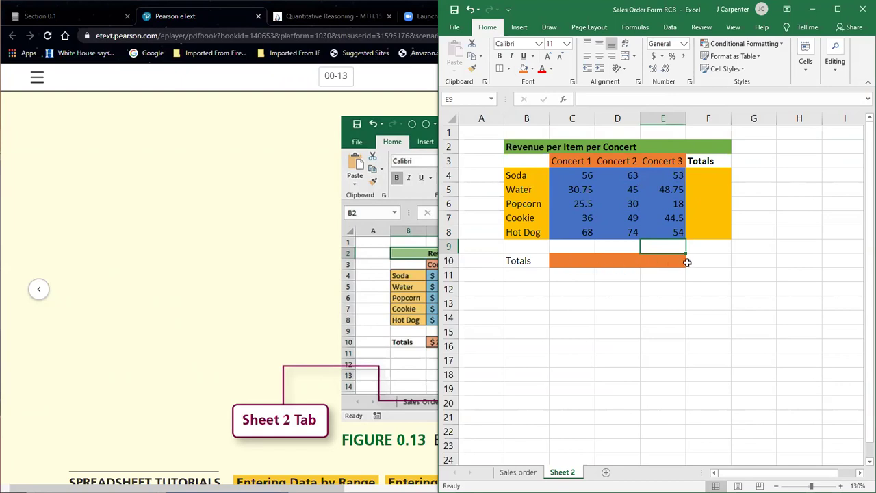
Maximize the workbook window and fill the grand total cell F10 with medium gray.
click(712, 264)
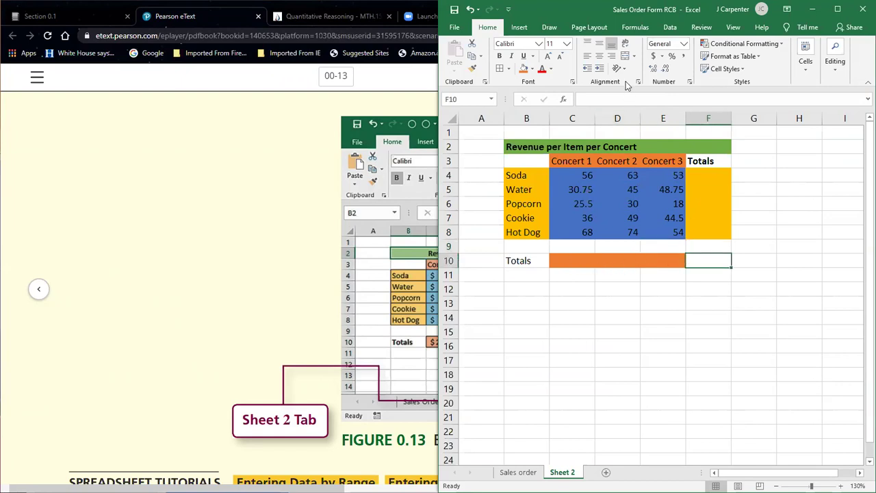
click(837, 9)
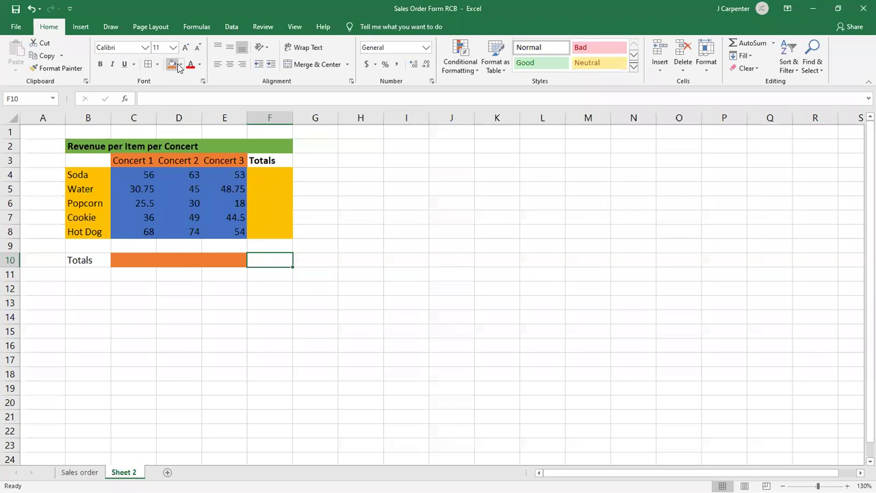
click(180, 64)
click(171, 119)
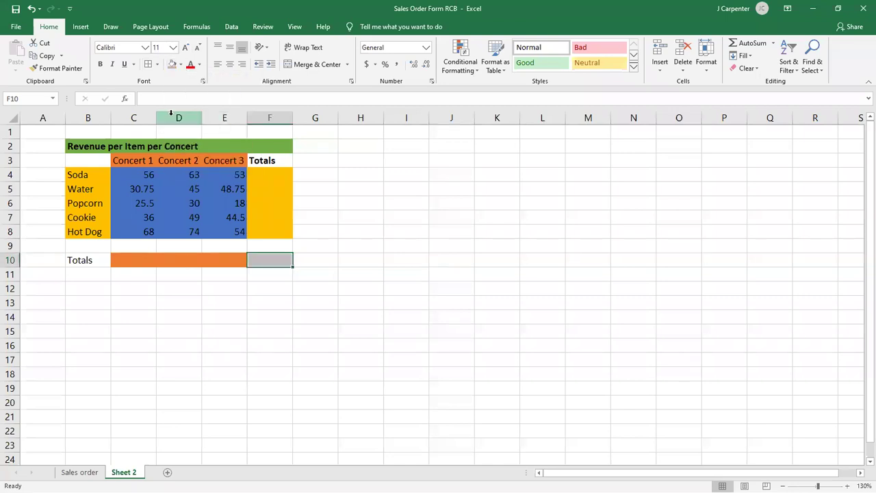
click(181, 64)
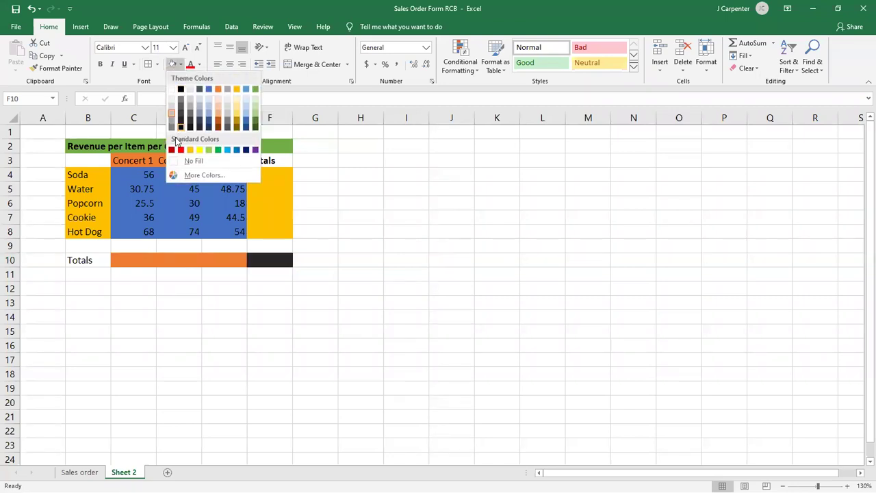
click(171, 127)
click(395, 230)
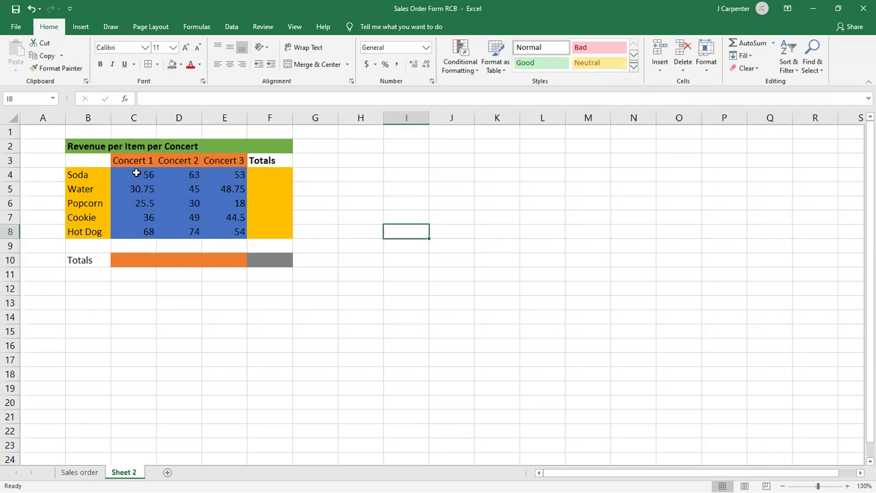
Apply all borders to the item rows B4:F8, the concert headings C3:E3 and the totals cells C10:F10.
drag(84, 173, 267, 231)
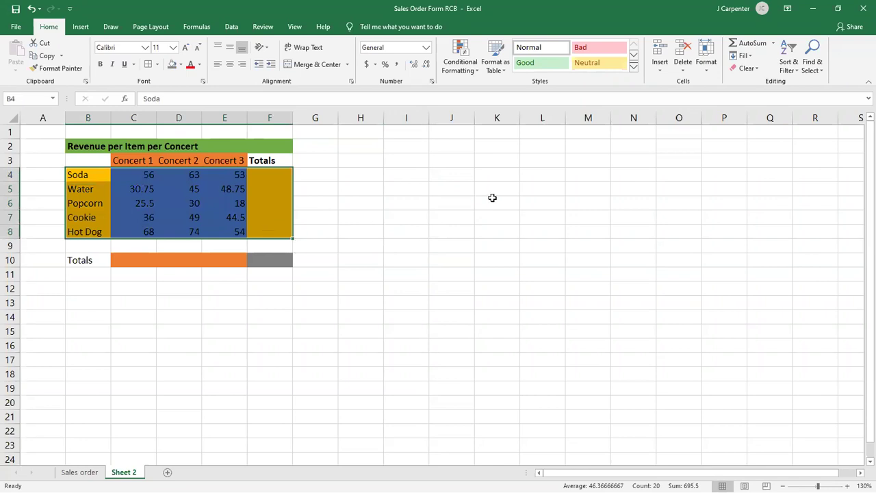
click(157, 64)
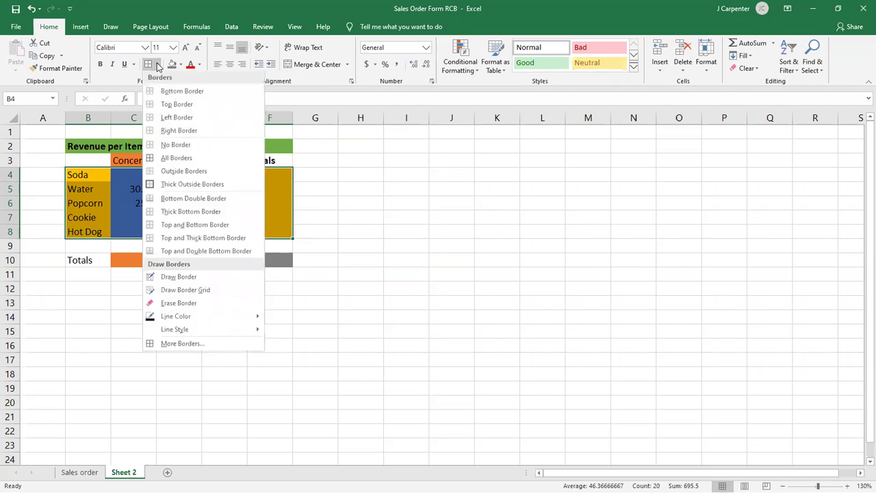
click(172, 159)
click(107, 277)
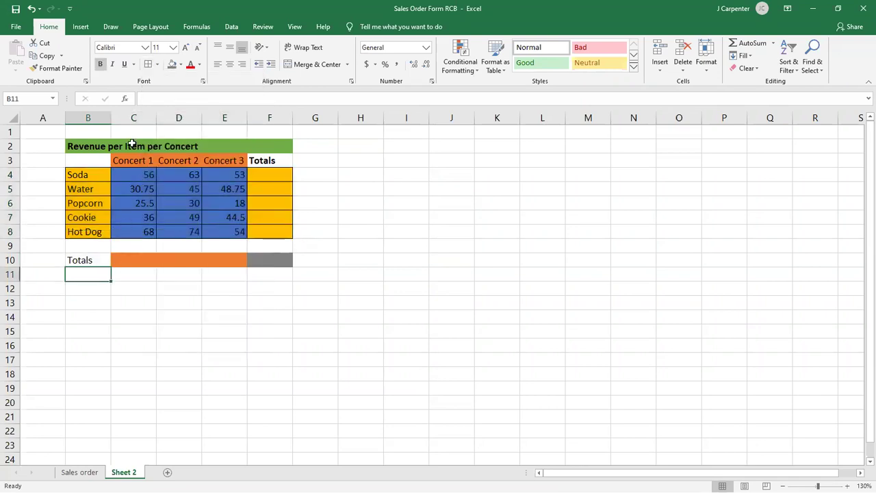
drag(133, 161, 229, 160)
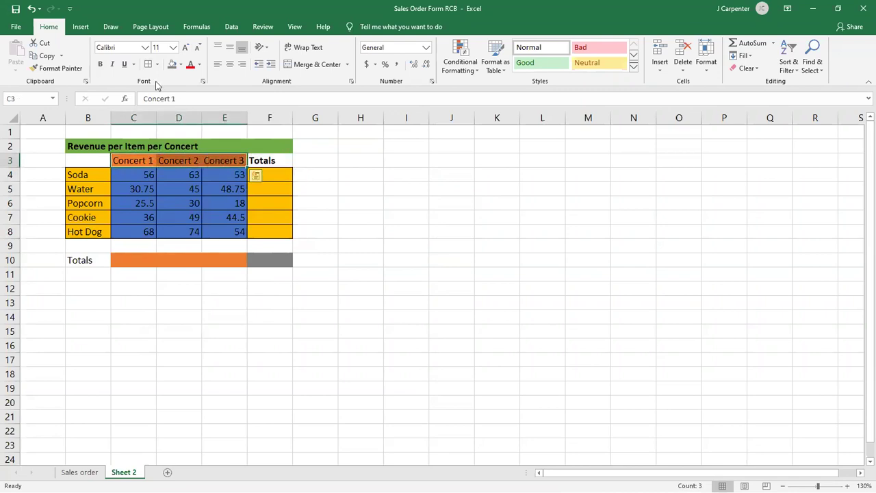
drag(131, 264, 268, 262)
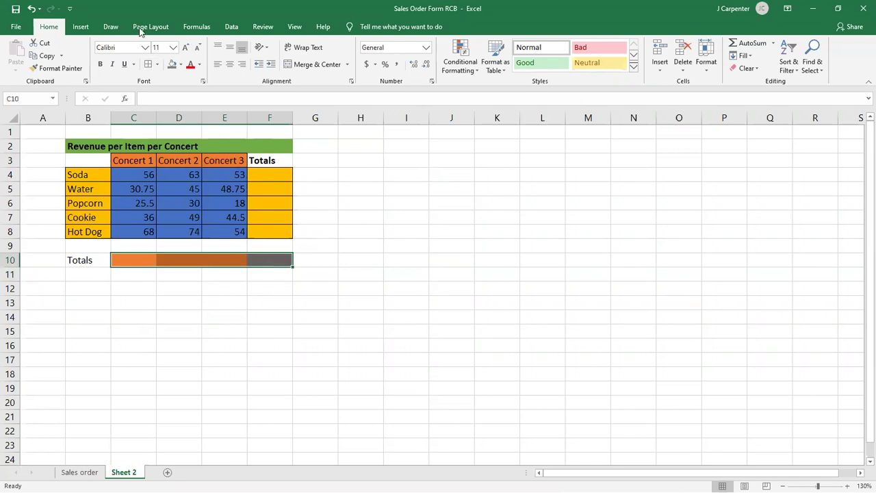
click(360, 191)
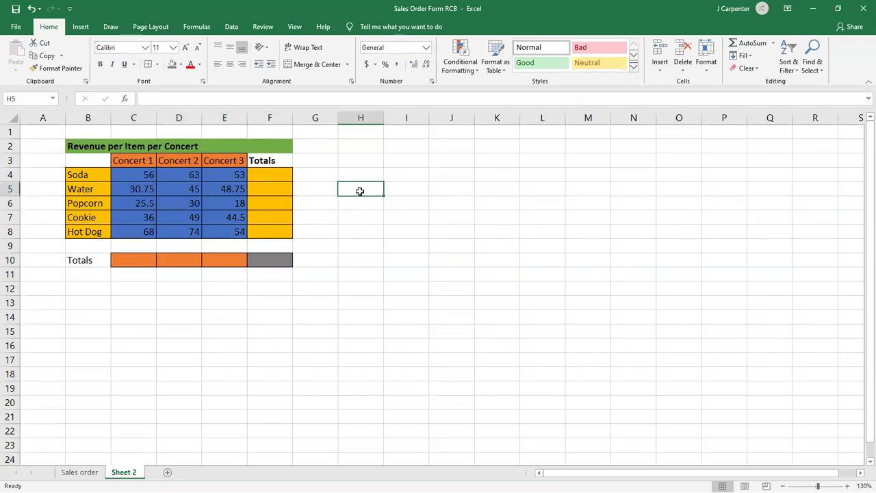
Try center and right alignment on the table title in B2, and undo both alignment changes.
click(89, 146)
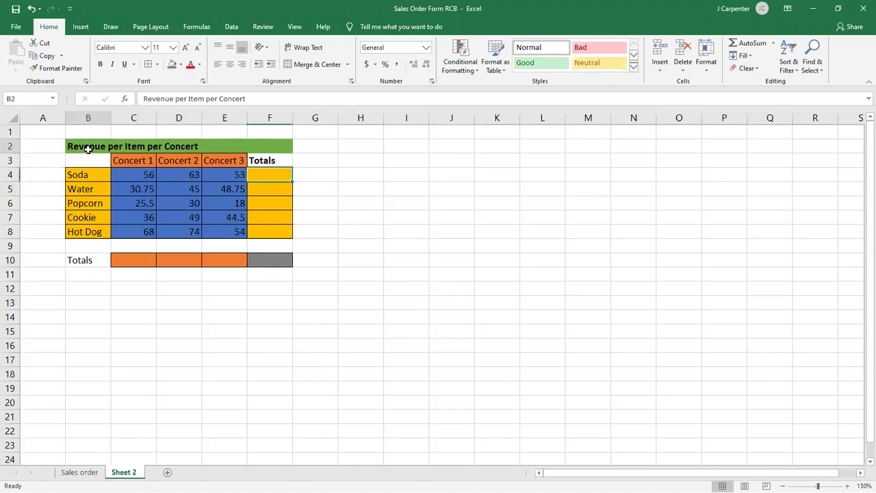
click(231, 65)
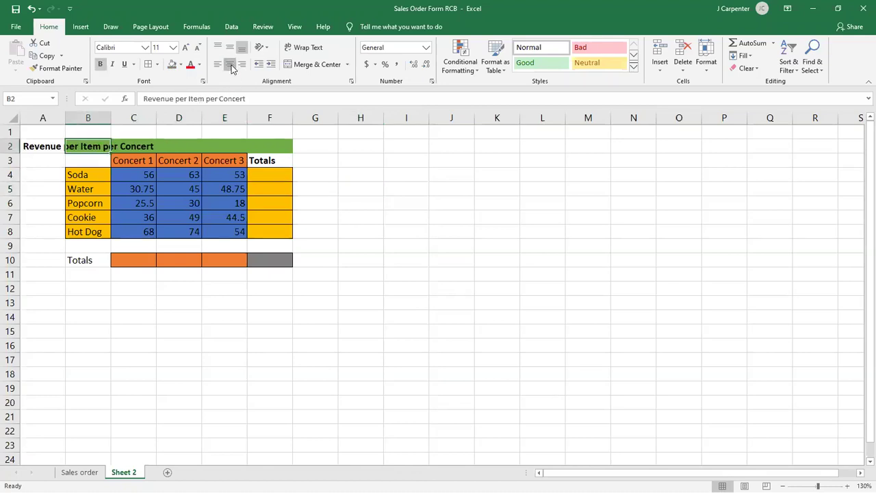
click(242, 64)
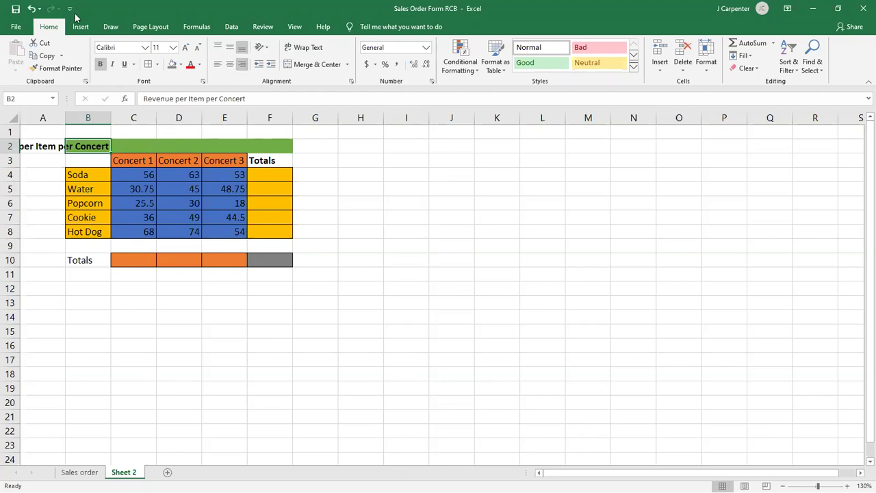
click(32, 10)
click(32, 9)
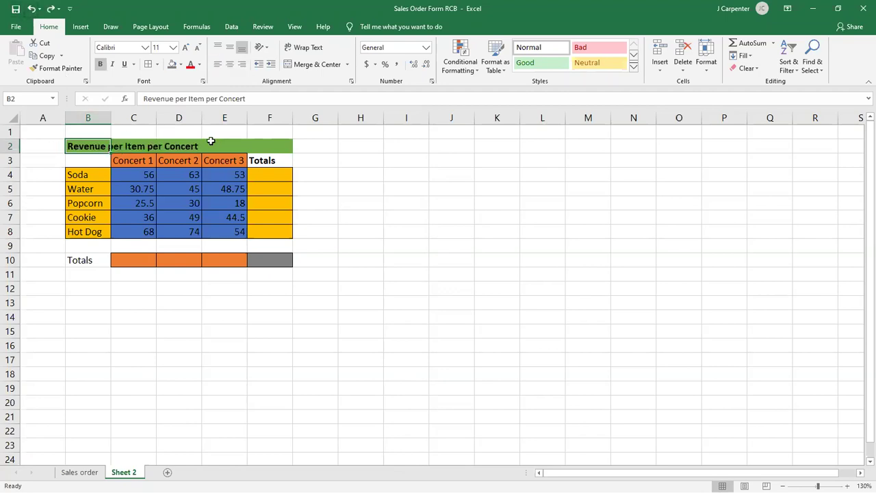
Maximize the workbook window again and apply the Accounting number format to the revenues in C4:E8.
click(350, 205)
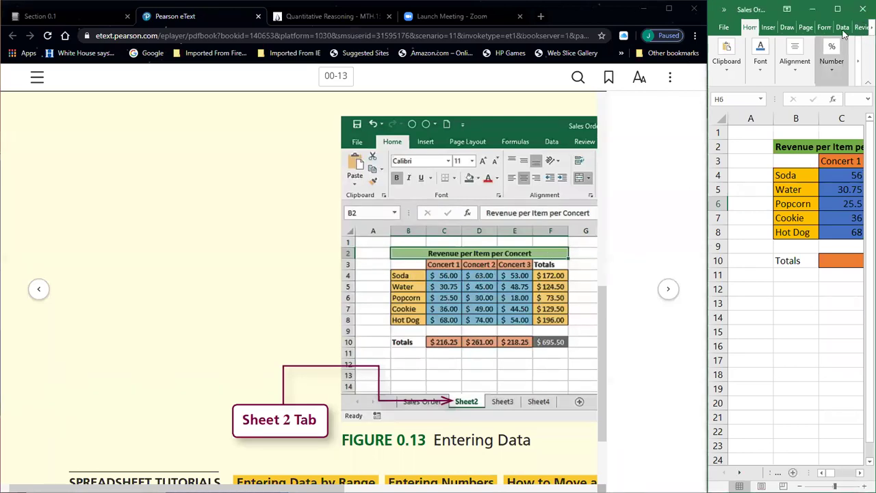
click(837, 9)
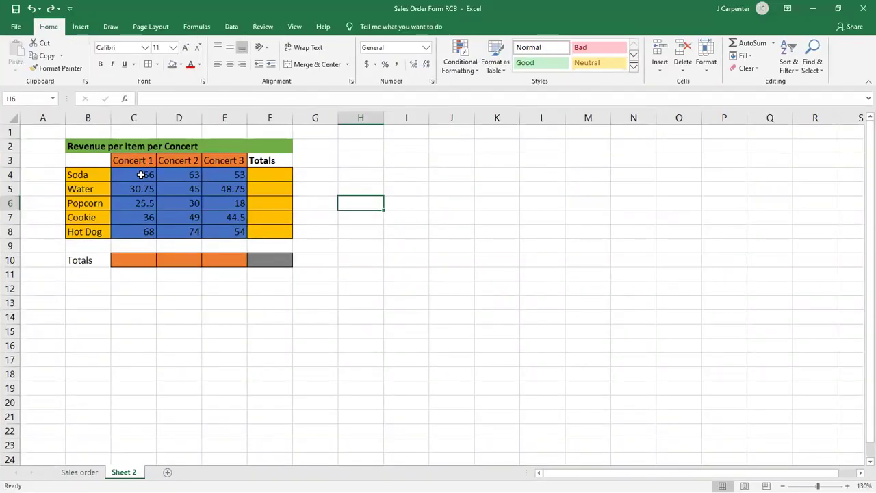
drag(141, 172, 237, 233)
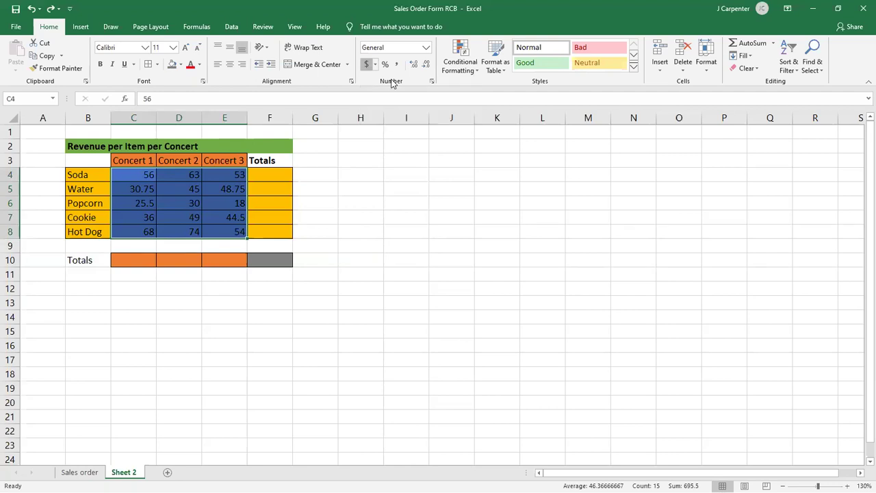
click(366, 63)
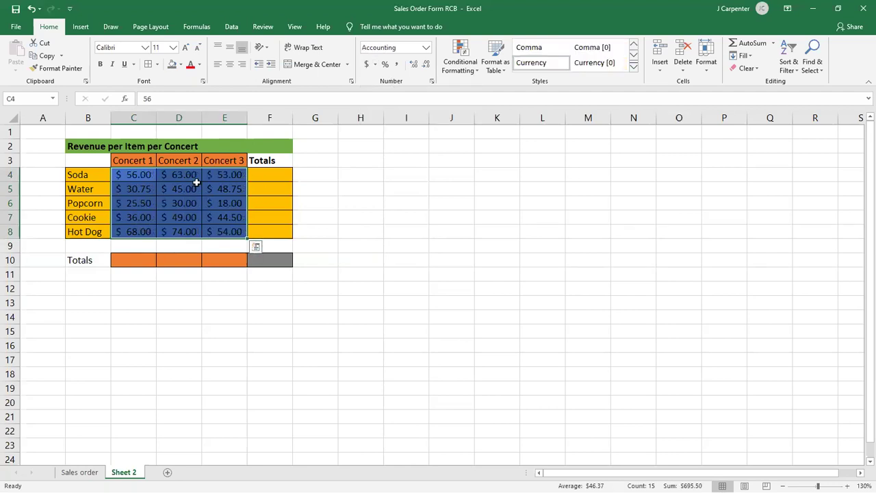
click(288, 216)
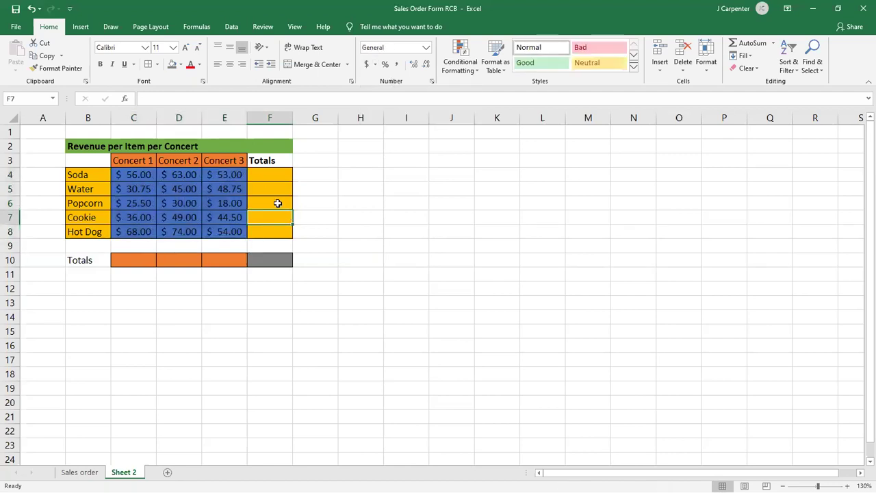
Start a SUM formula in the Soda total cell F4 over the three concert revenues in C4:E4.
click(268, 181)
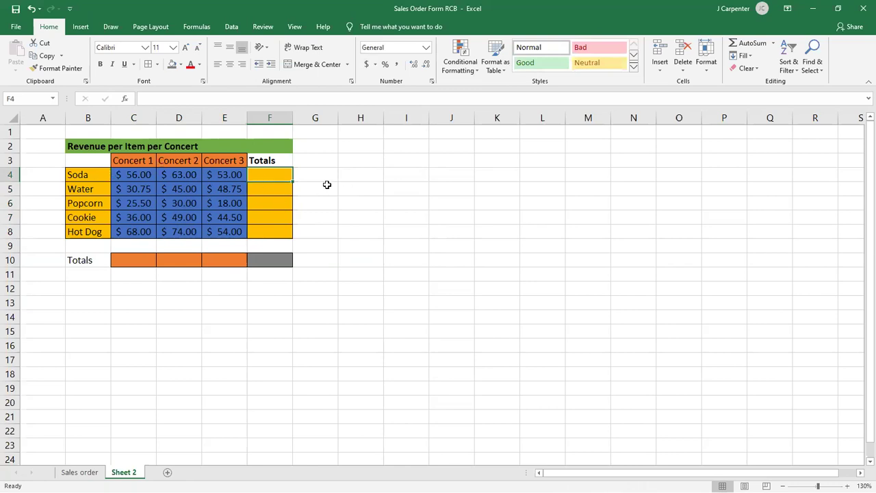
drag(118, 175, 227, 174)
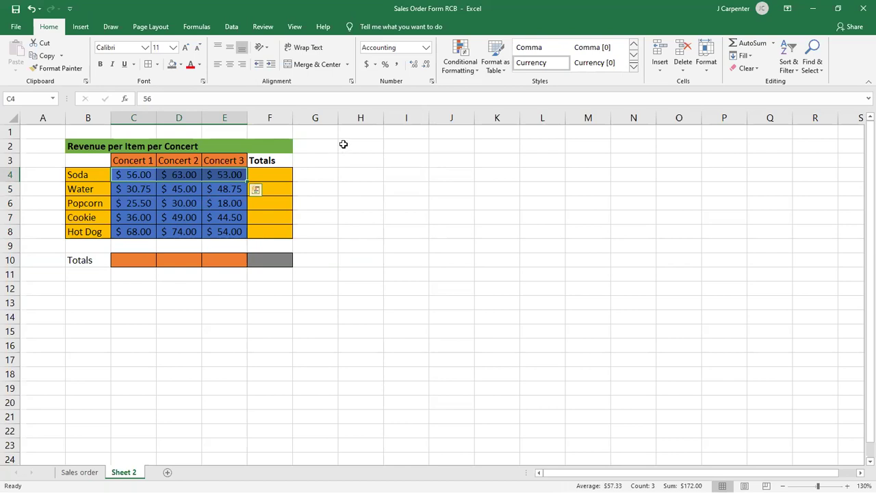
click(269, 170)
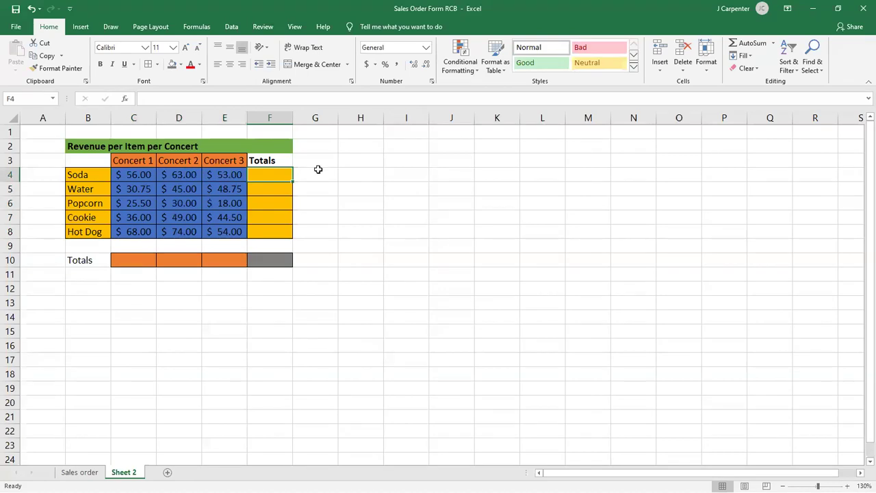
text(=)
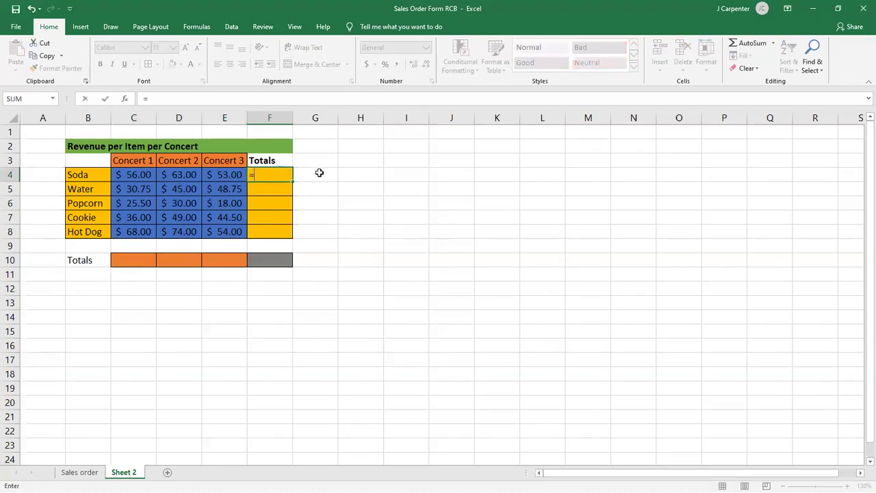
text(sum)
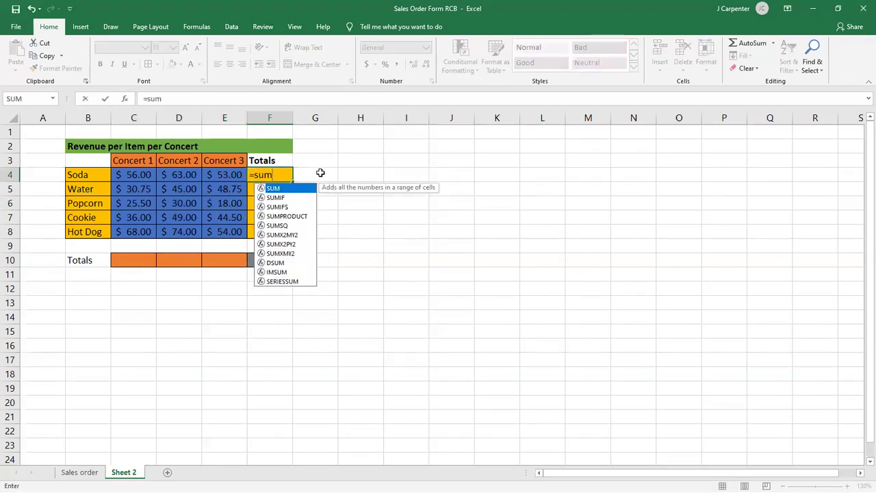
text(()
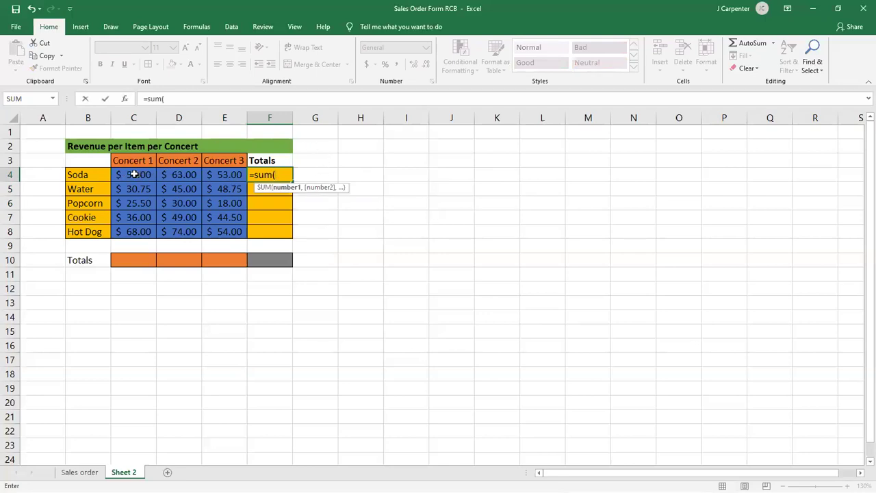
drag(134, 174, 216, 175)
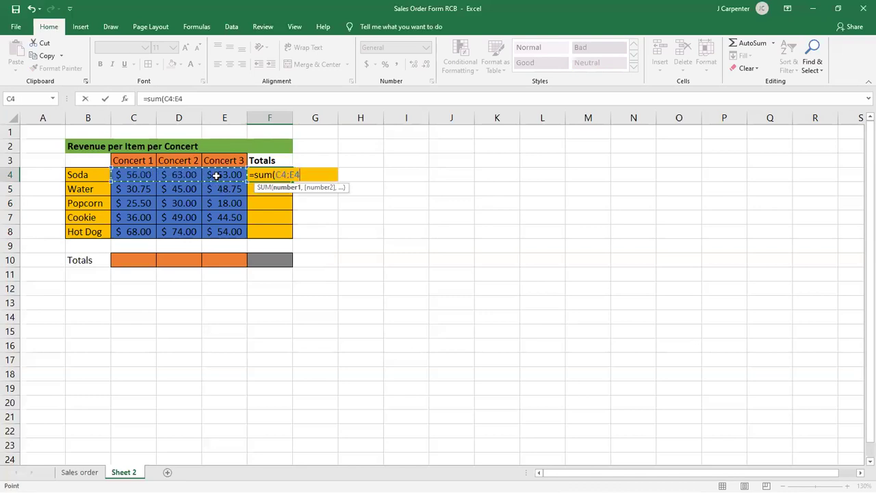
Re-enter the range c4:e4 by its cell references in the F4 formula and complete it as =SUM(C4:E4).
key(BackSpace)
key(BackSpace)
key(BackSpace)
key(BackSpace)
key(BackSpace)
text(cd)
key(BackSpace)
text(4)
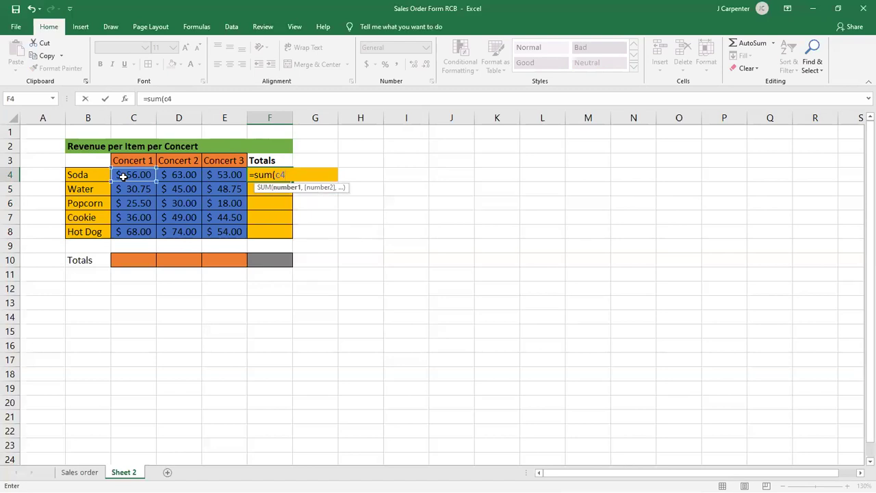
text(:)
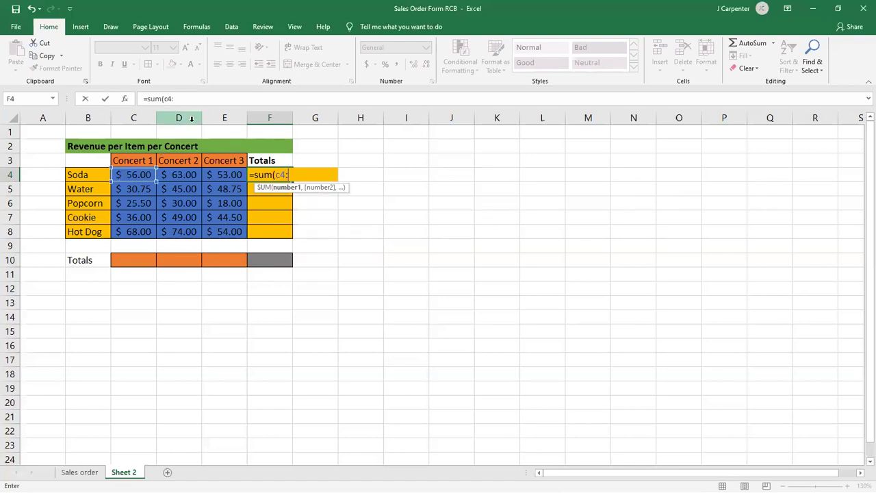
text(e4)
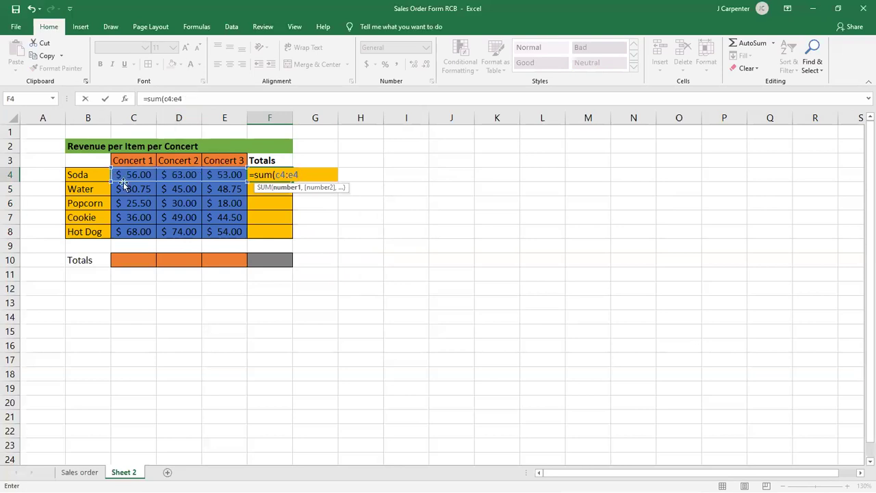
text())
key(Return)
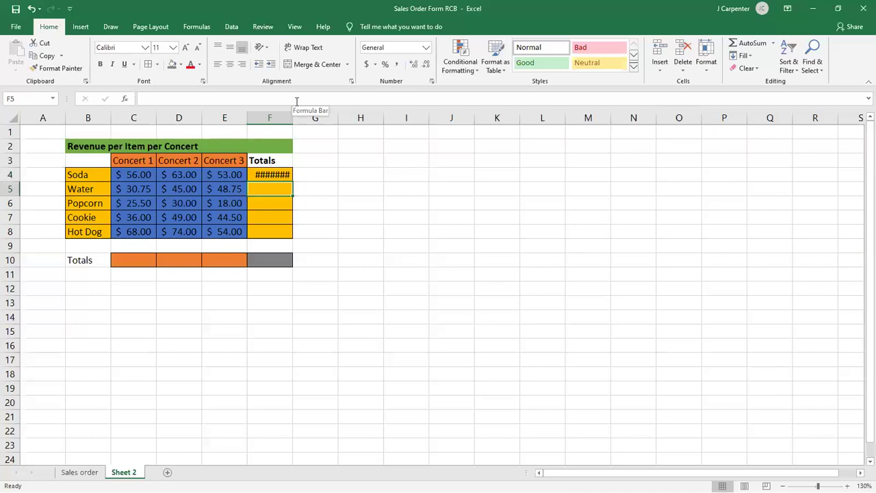
Inspect the SUM formula in F4 and leave it as it is.
click(266, 174)
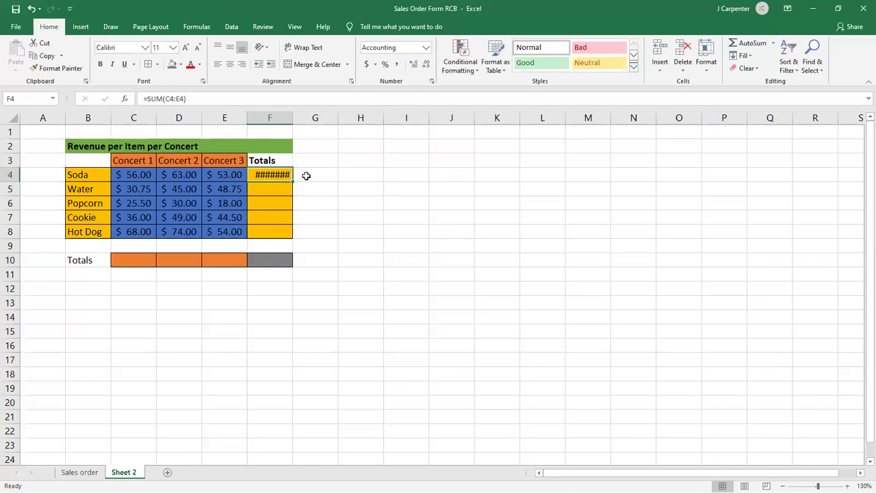
double_click(283, 175)
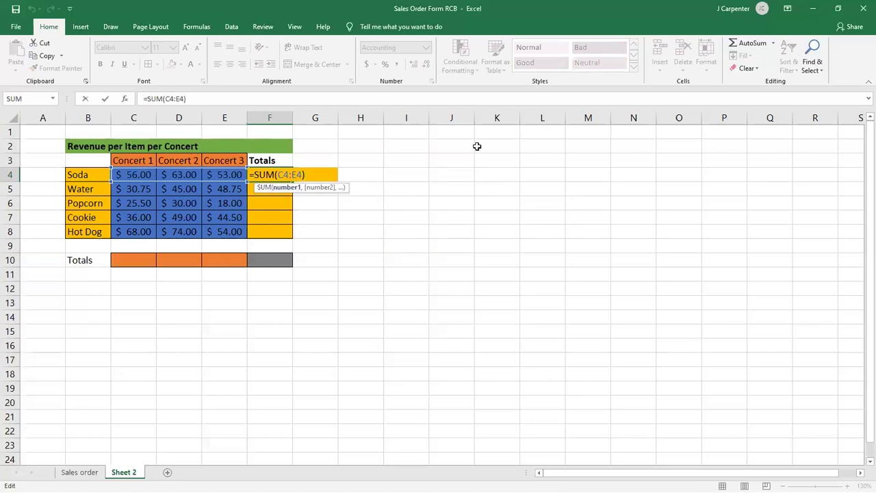
key(Return)
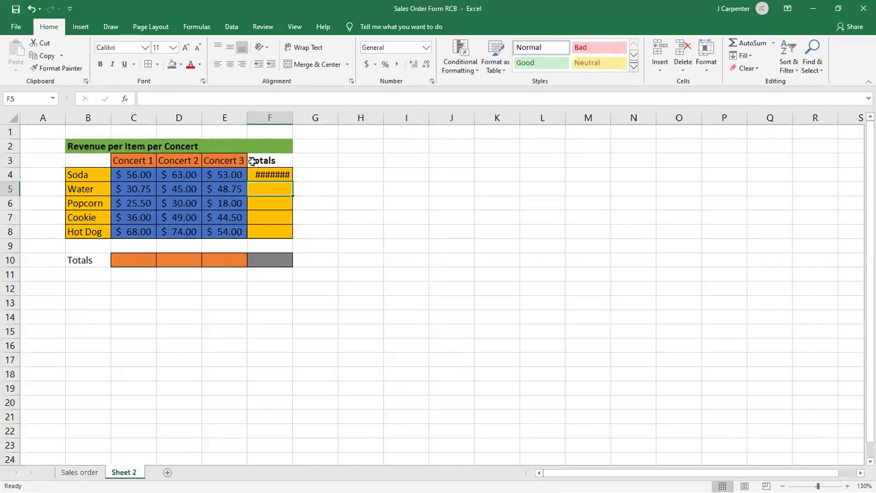
Zoom the sheet out and in to check how the Soda total in F4 displays.
ctrl+scroll(253, 161, down, 2)
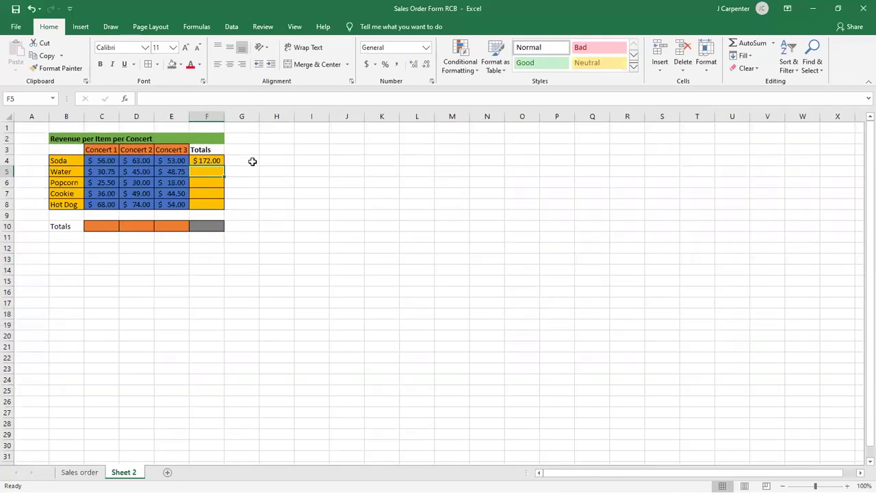
ctrl+scroll(252, 160, up, 2)
ctrl+scroll(253, 160, down, 2)
ctrl+scroll(252, 161, up, 3)
ctrl+scroll(253, 160, down, 2)
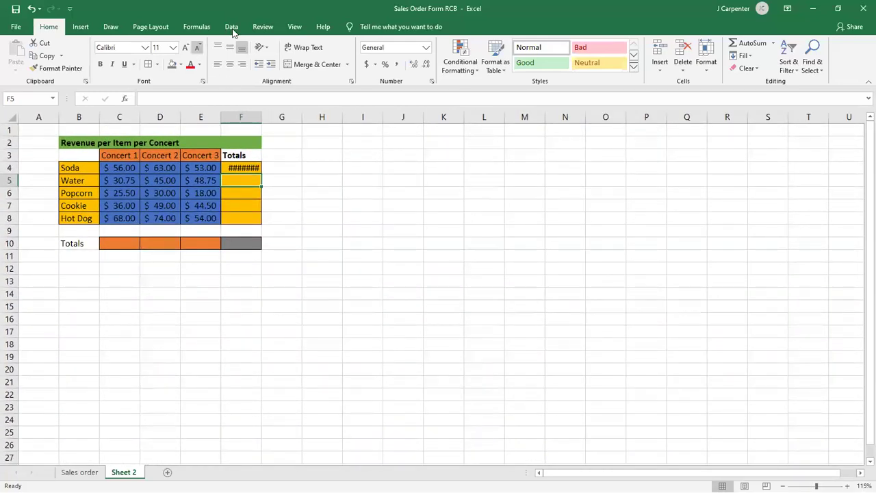
click(295, 26)
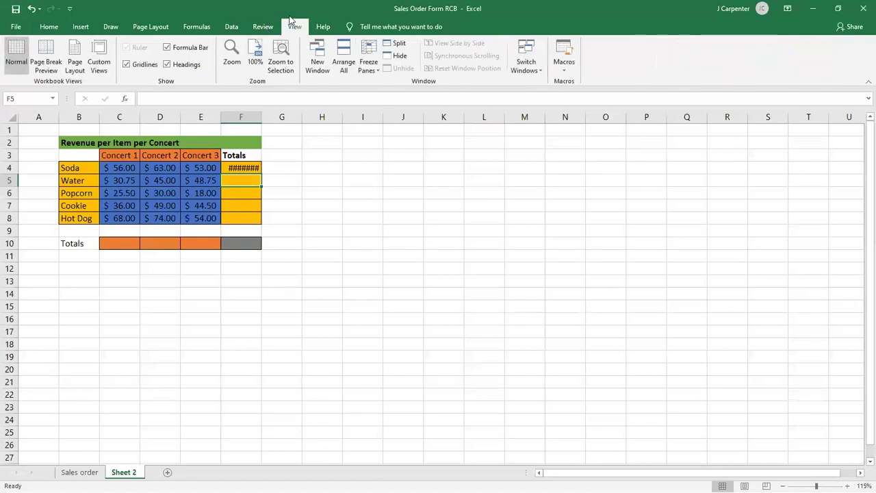
click(224, 58)
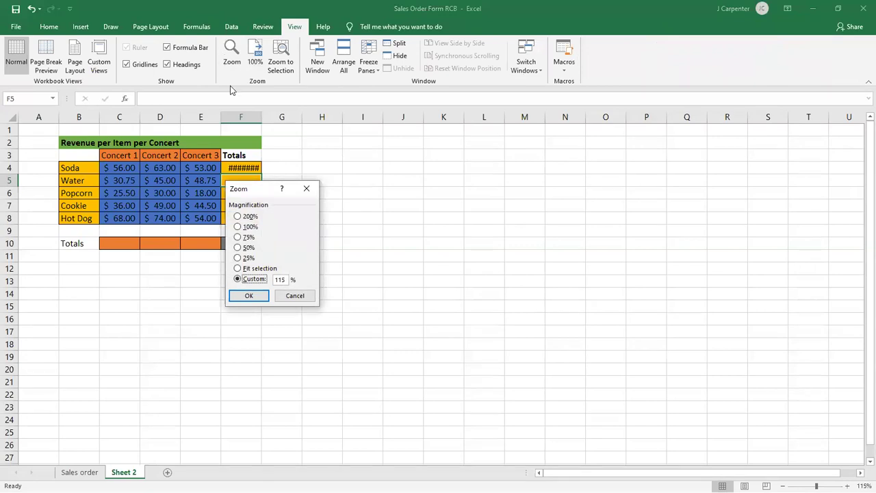
click(295, 296)
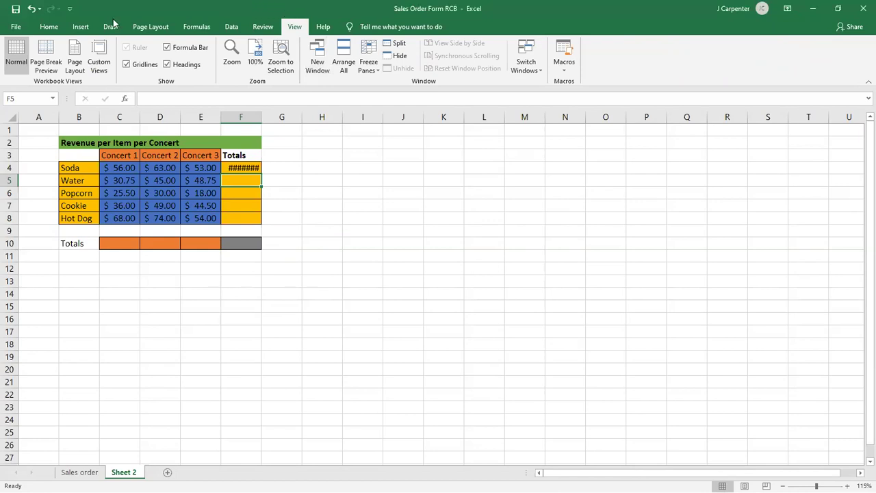
click(49, 27)
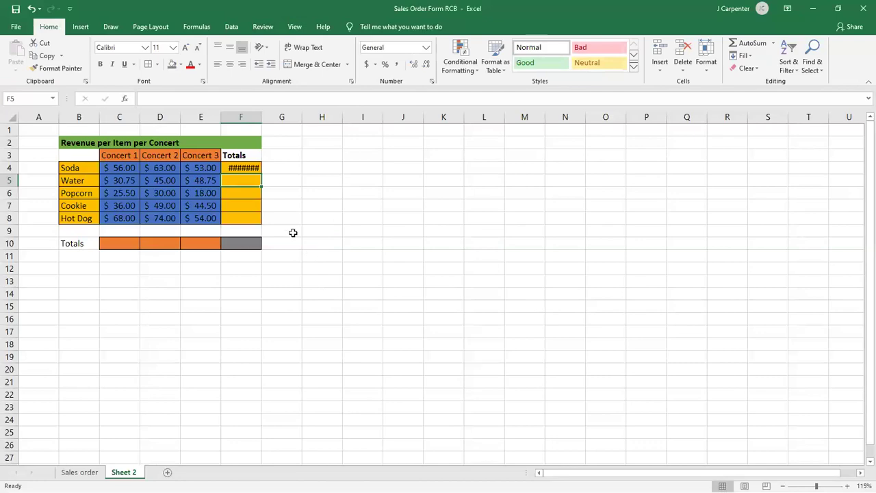
Compare the display of the F4 total across zoom levels from 100% to 250%.
scroll(221, 186, up, 3)
scroll(221, 186, down, 3)
scroll(221, 186, up, 2)
scroll(221, 186, down, 1)
scroll(221, 187, up, 3)
scroll(223, 182, down, 5)
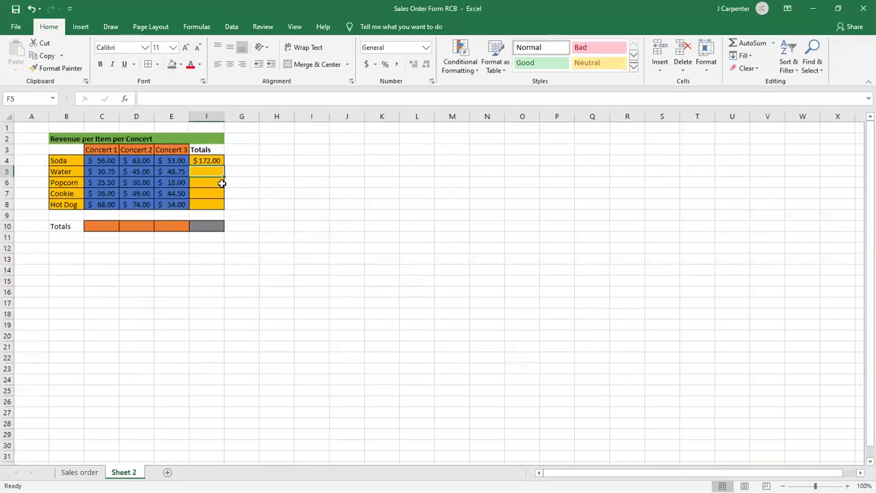
scroll(223, 183, up, 7)
scroll(479, 253, up, 4)
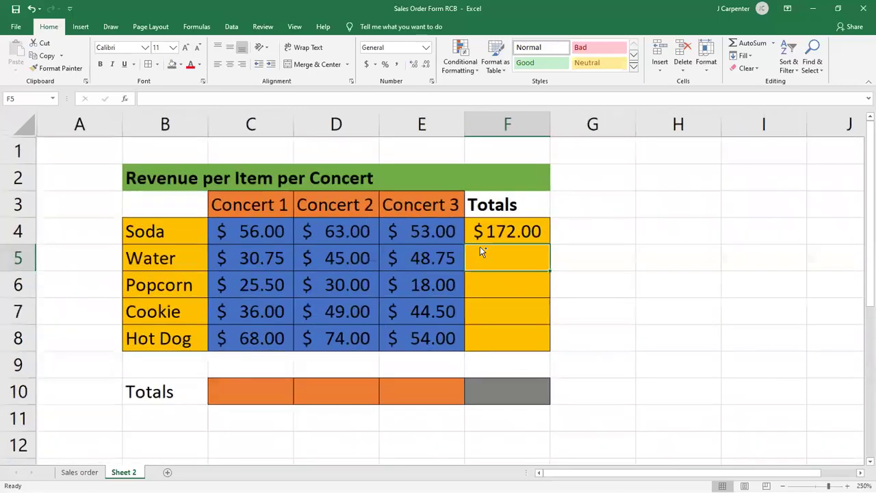
scroll(511, 236, down, 8)
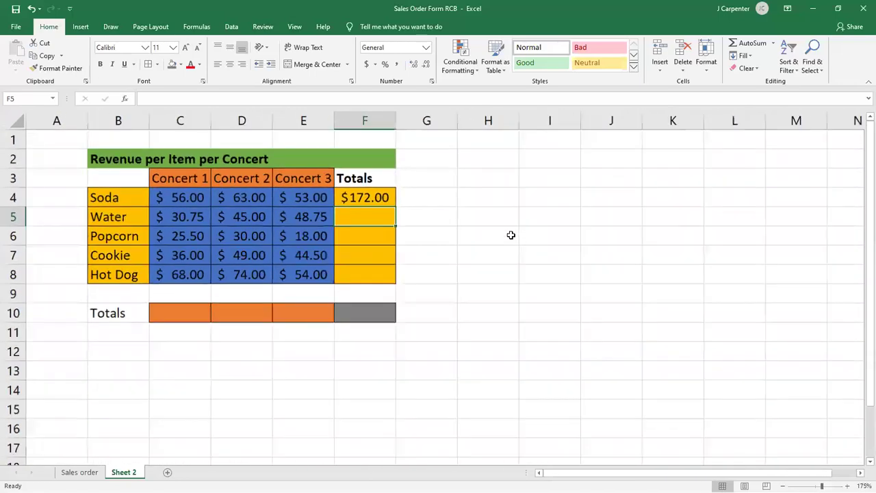
scroll(511, 235, down, 2)
scroll(511, 235, up, 2)
scroll(510, 235, down, 2)
scroll(510, 235, up, 3)
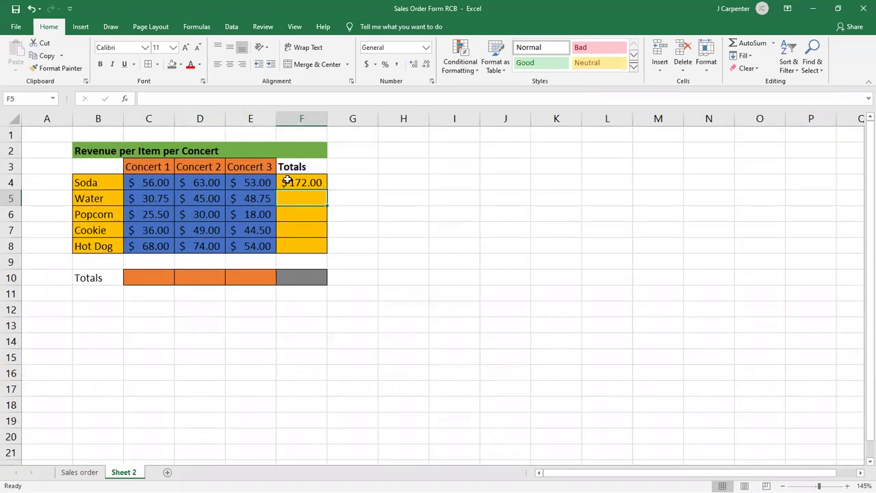
Widen the Totals column F slightly to fit the Soda amount, and check it at smaller zoom levels.
scroll(294, 194, up, 1)
scroll(294, 192, down, 2)
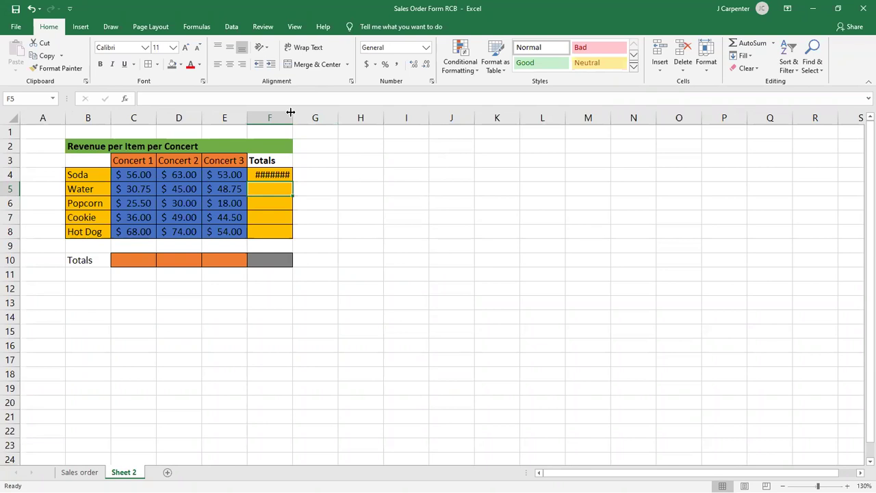
mouse_move(291, 112)
mouse_down()
mouse_move(300, 114)
mouse_move(281, 115)
mouse_move(300, 117)
mouse_up()
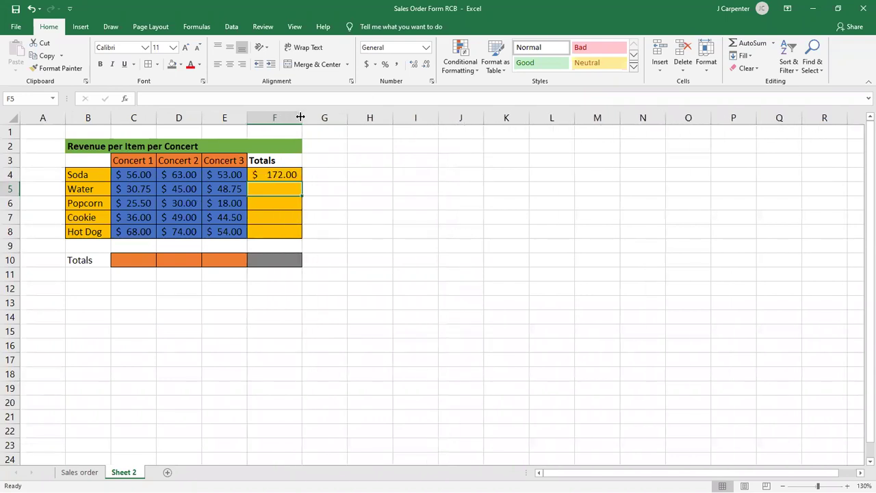
scroll(289, 269, down, 3)
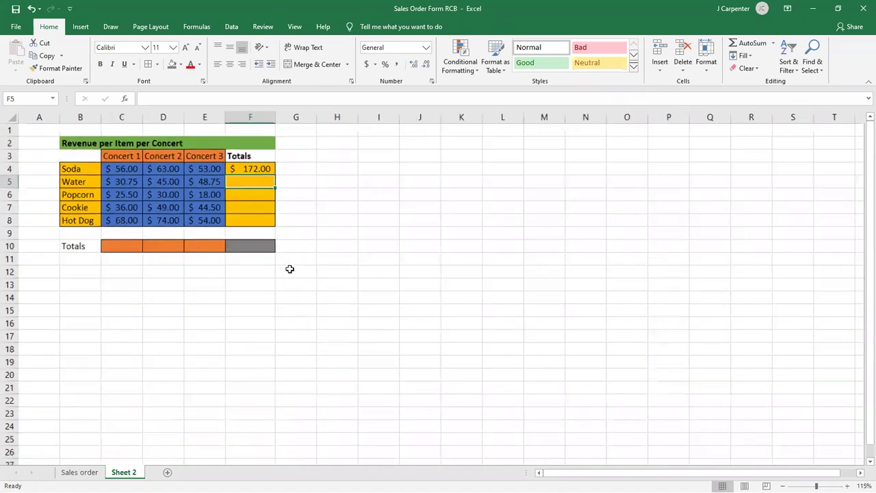
scroll(290, 269, down, 2)
scroll(290, 269, up, 5)
scroll(290, 269, down, 7)
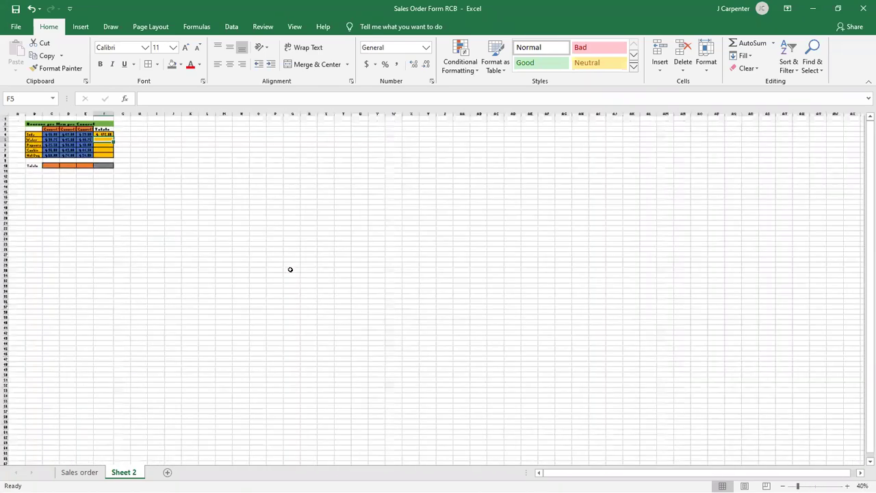
scroll(289, 269, up, 6)
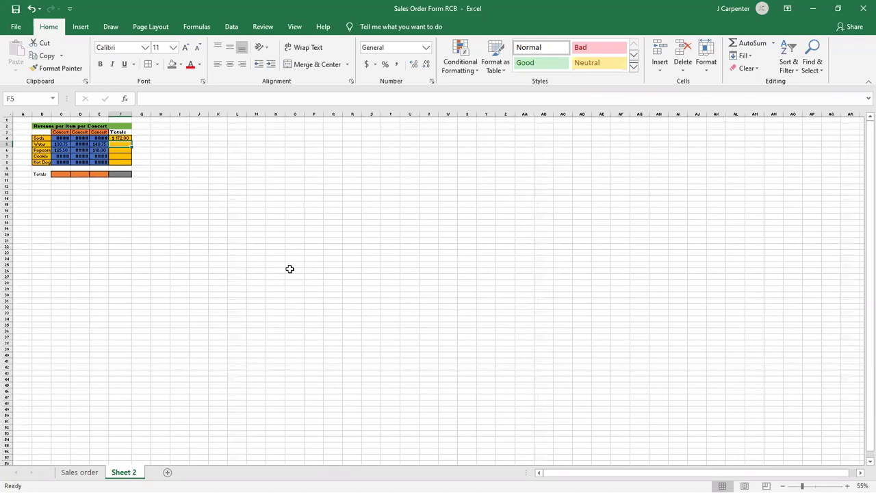
Try undoing the recent changes, and return the sheet zoom to 130%.
click(32, 9)
click(32, 9)
click(31, 10)
click(31, 10)
click(31, 9)
click(32, 10)
click(31, 9)
click(32, 10)
click(31, 9)
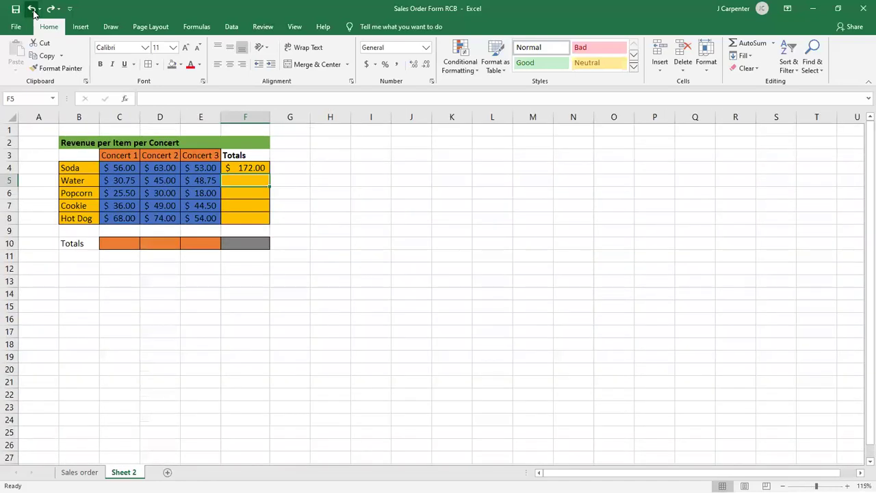
click(32, 10)
scroll(33, 12, down, 1)
scroll(33, 12, up, 3)
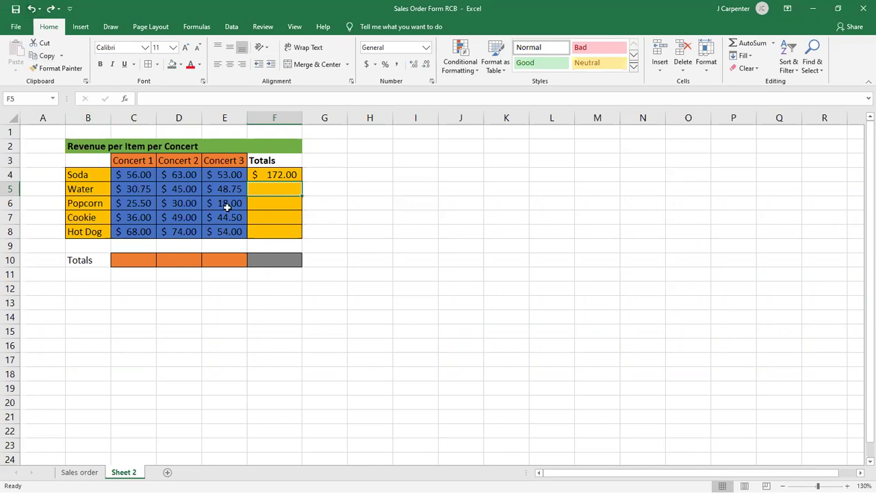
Select the Soda total in F4 and fine-tune the width of column F.
click(269, 173)
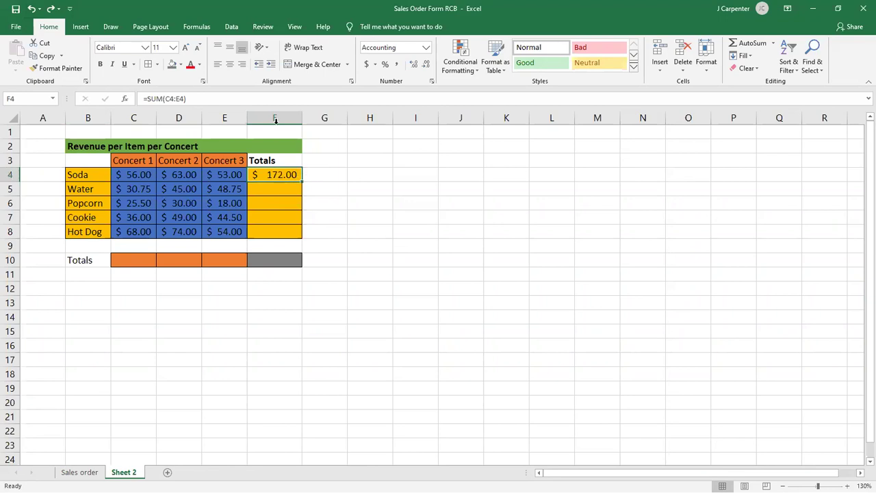
mouse_move(302, 118)
mouse_down()
mouse_move(286, 118)
mouse_move(427, 118)
mouse_move(302, 117)
mouse_up()
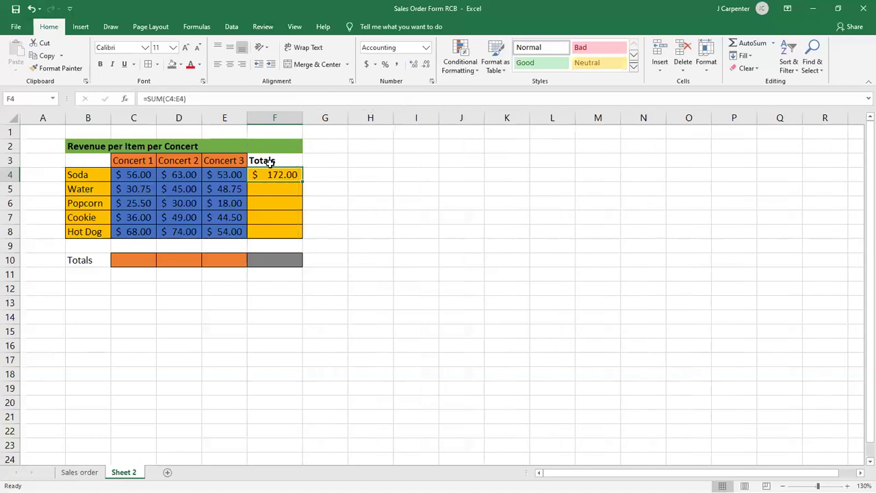
click(260, 189)
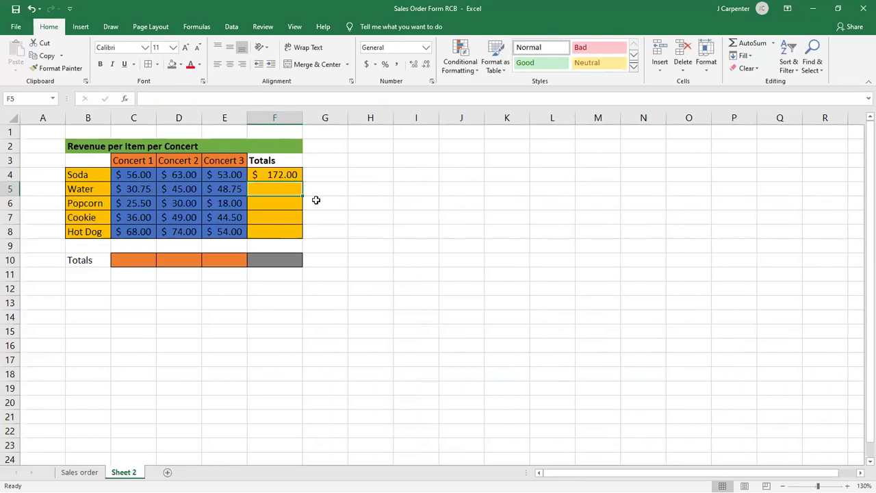
text(=sum(blsdksdflks)
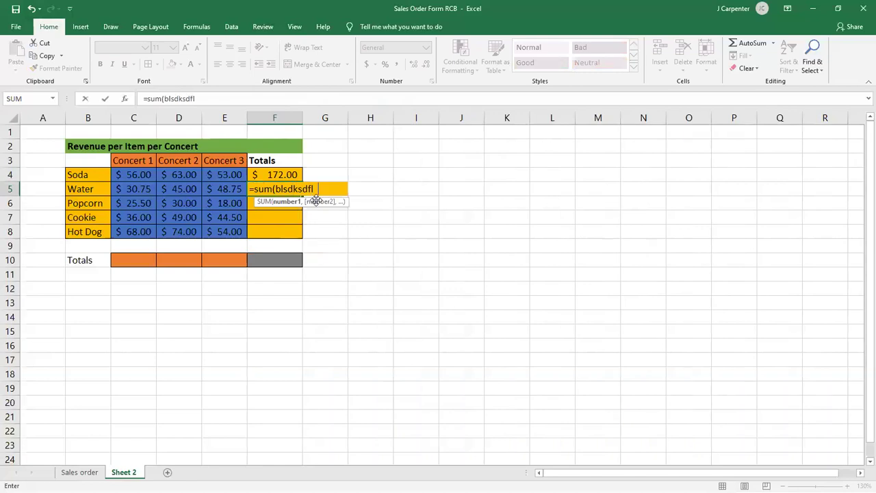
key(BackSpace)
key(BackSpace)
key(BackSpace)
key(BackSpace)
key(BackSpace)
key(BackSpace)
key(BackSpace)
key(BackSpace)
key(BackSpace)
key(BackSpace)
key(BackSpace)
key(BackSpace)
key(BackSpace)
key(BackSpace)
key(BackSpace)
key(BackSpace)
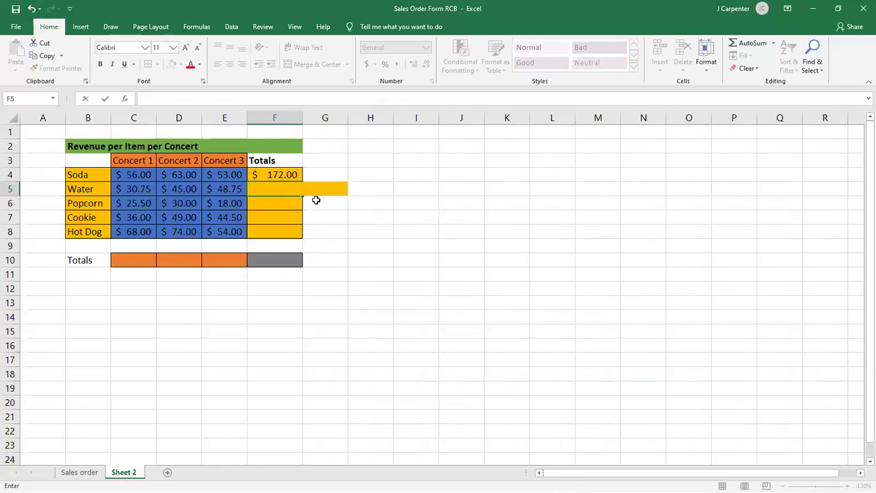
click(368, 163)
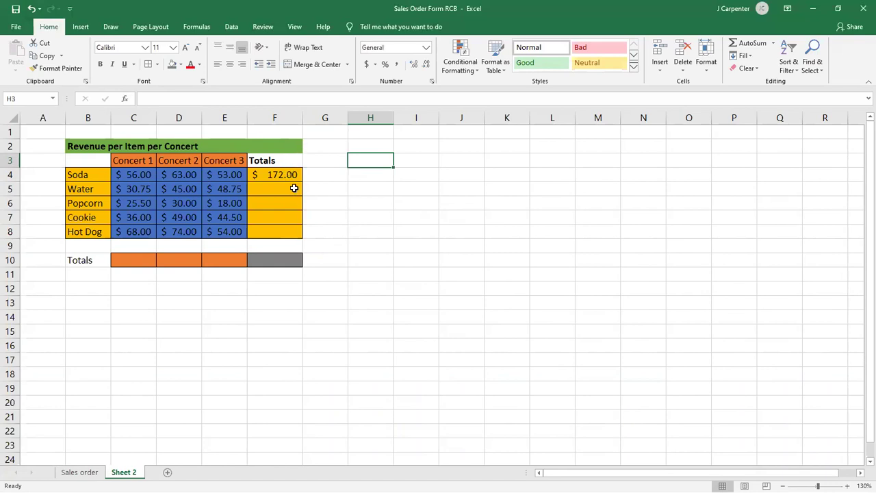
drag(299, 174, 300, 208)
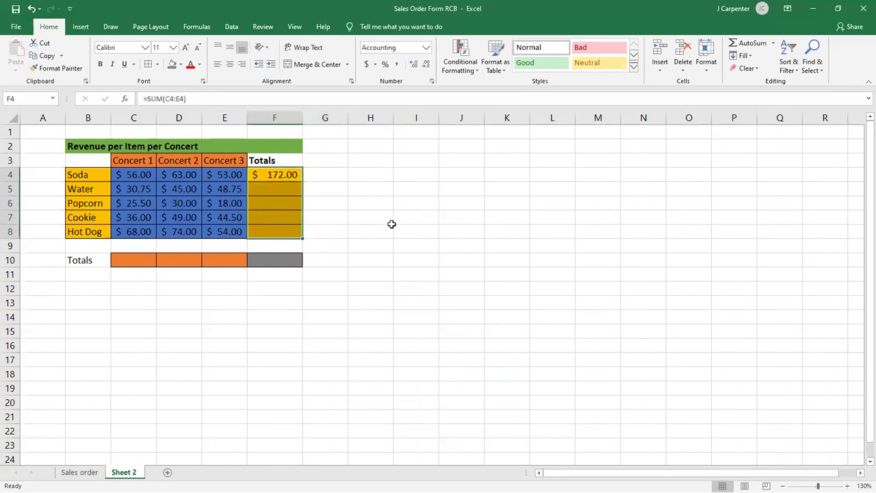
click(377, 187)
drag(302, 181, 297, 233)
click(432, 240)
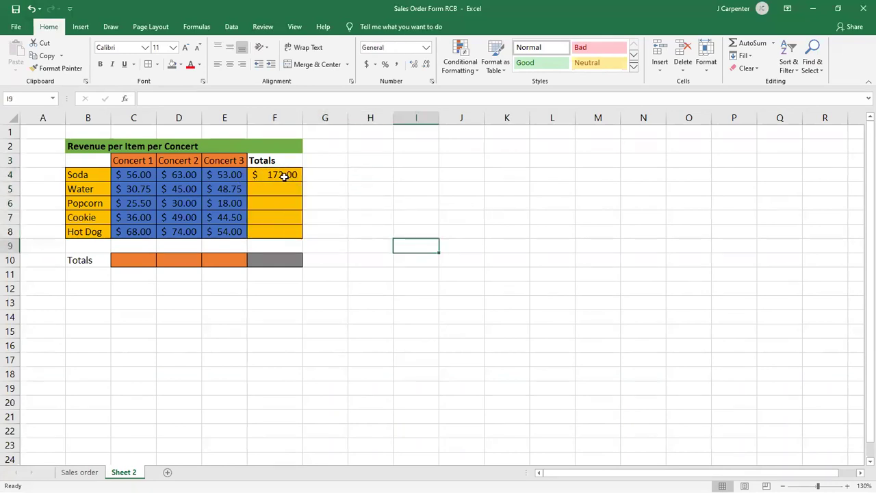
mouse_move(297, 176)
mouse_down()
mouse_move(313, 243)
mouse_move(299, 231)
mouse_up()
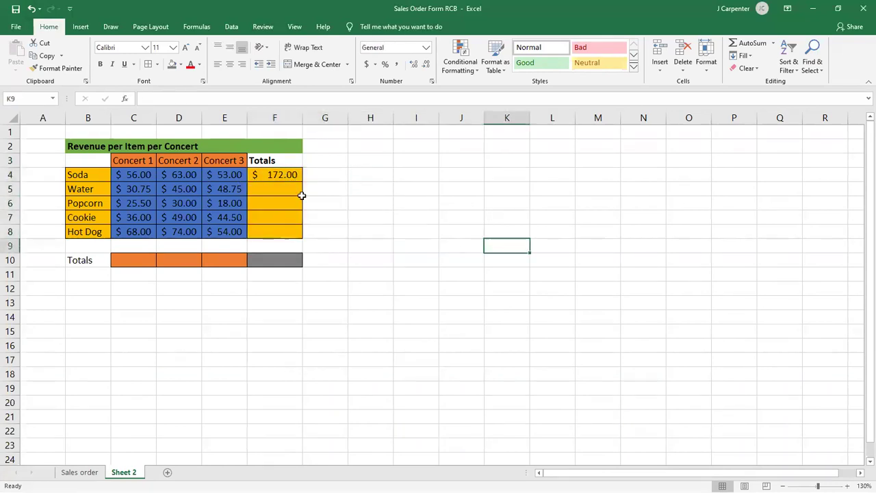
Fill the Soda total formula in F4 down through F8 for the other items.
click(273, 173)
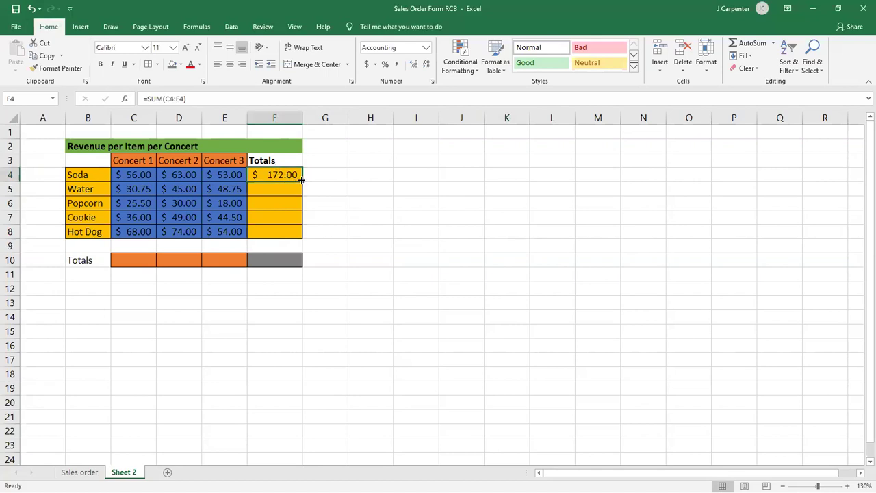
drag(302, 179, 301, 242)
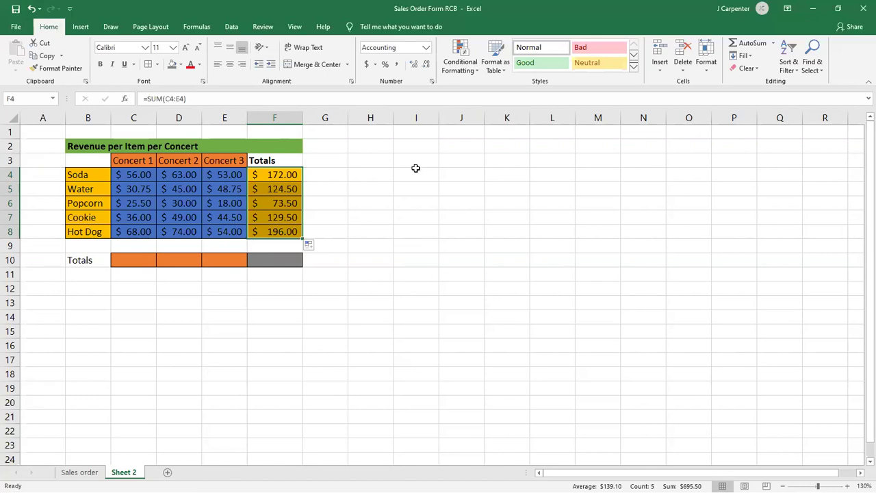
click(631, 326)
drag(226, 233, 401, 287)
click(531, 272)
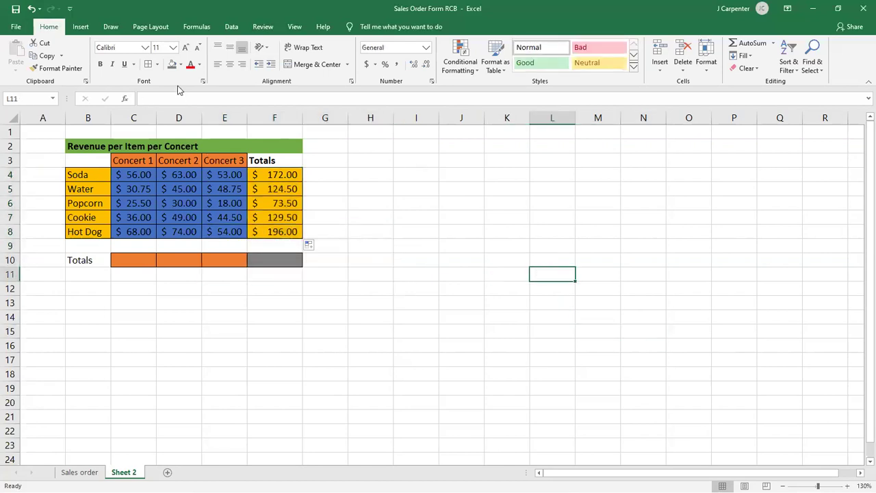
click(377, 199)
Enter the formula =sum(c4:c8) in C10 to total the Concert 1 revenues.
click(118, 260)
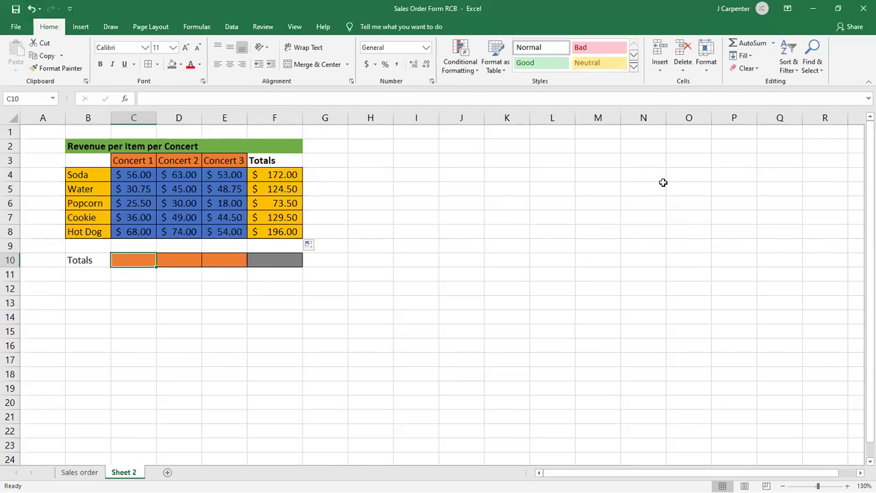
text(=sum)
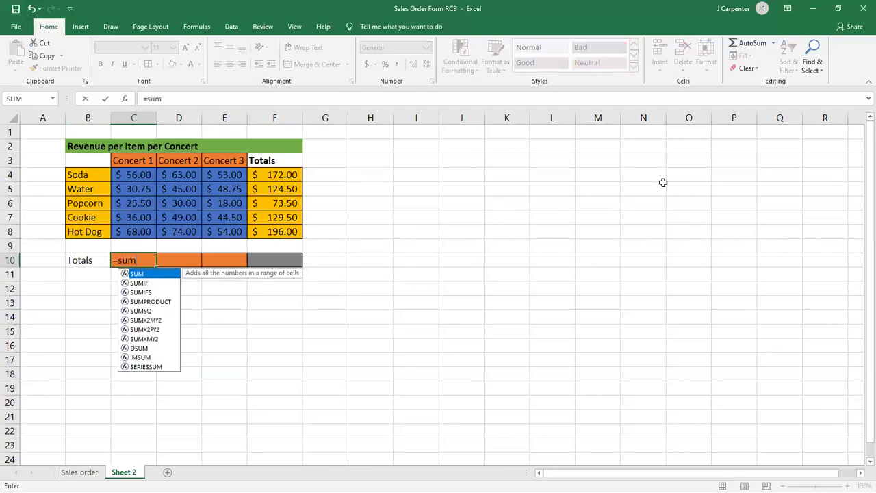
text(()
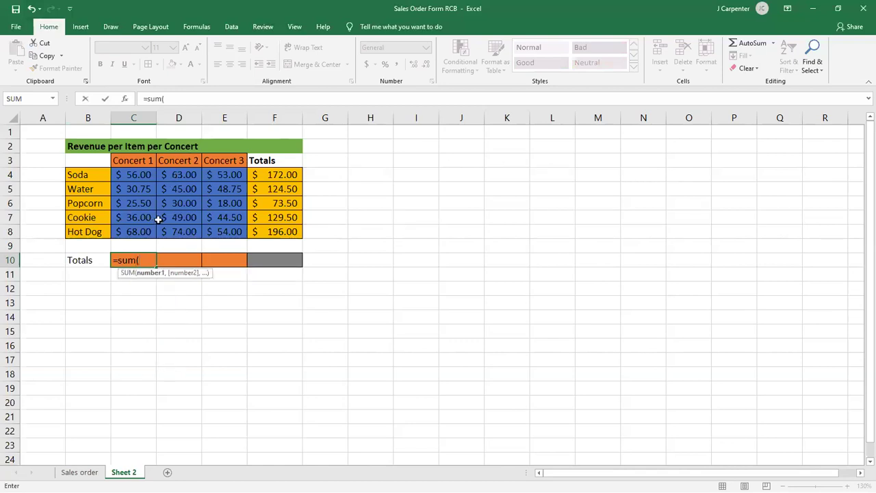
text(c)
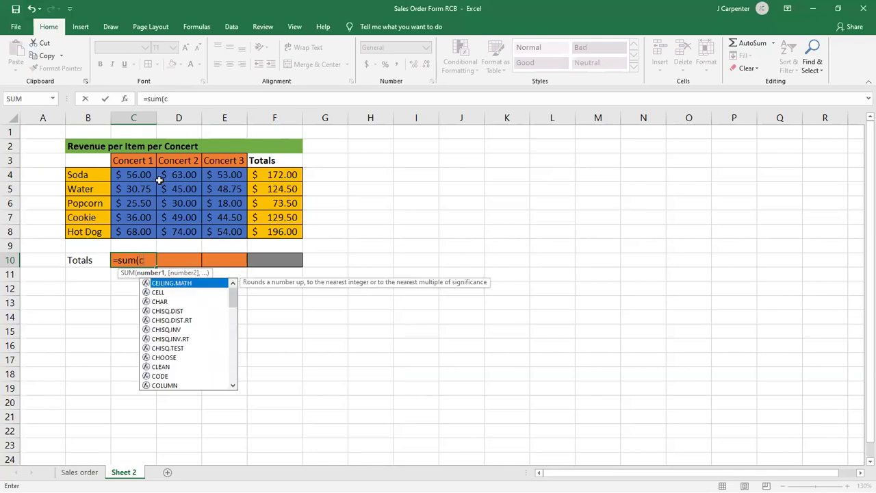
text(5)
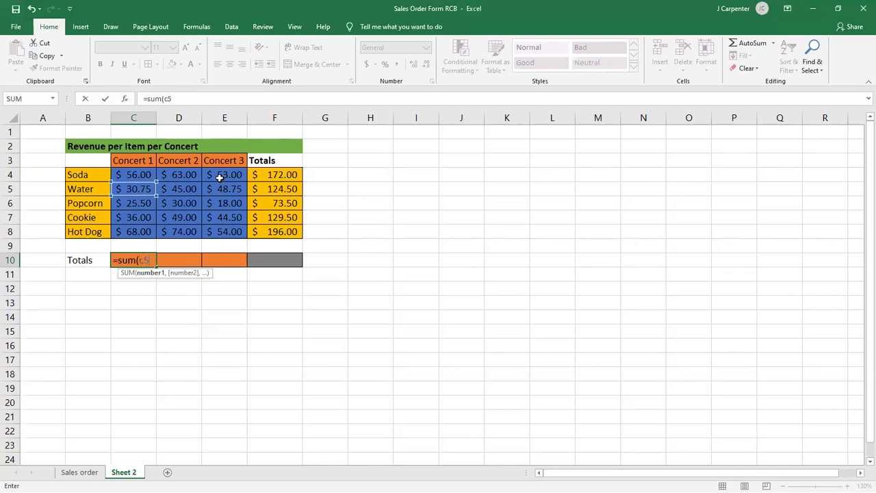
key(BackSpace)
text(4)
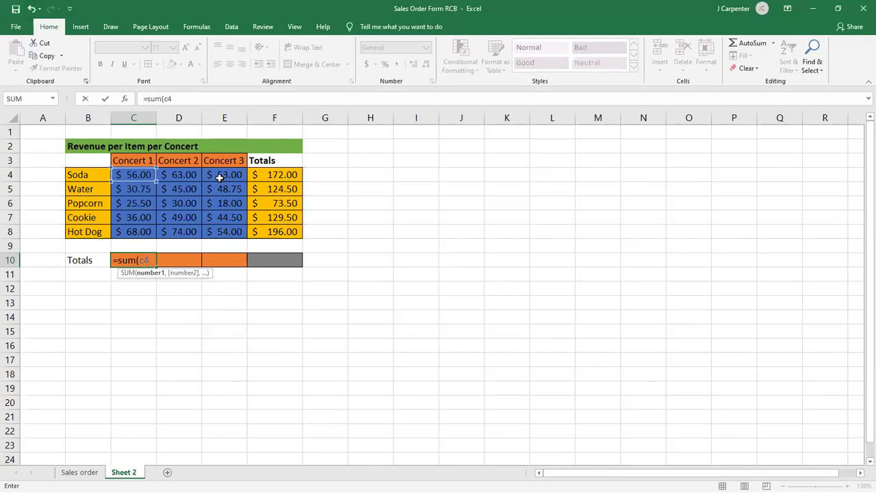
text(:c7)
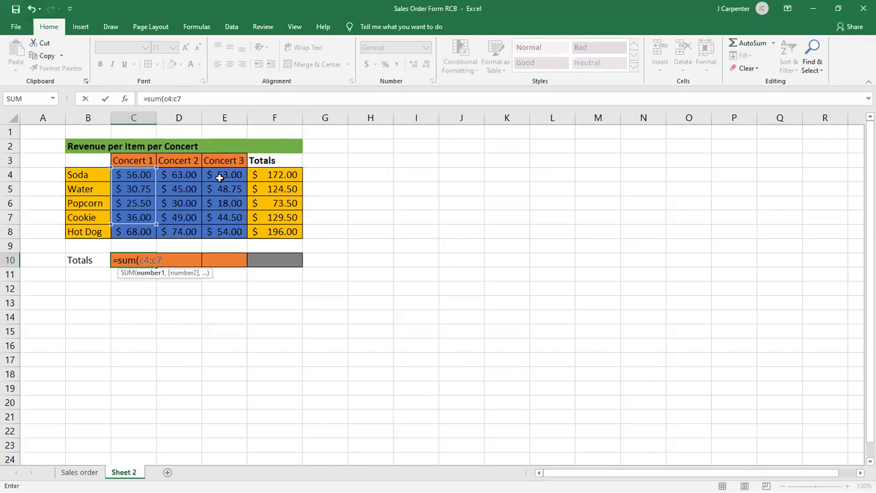
key(BackSpace)
text(8))
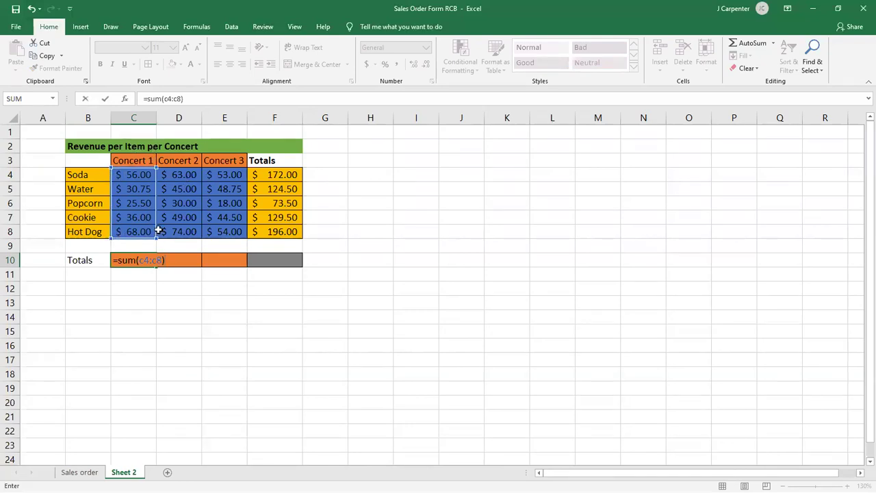
key(Return)
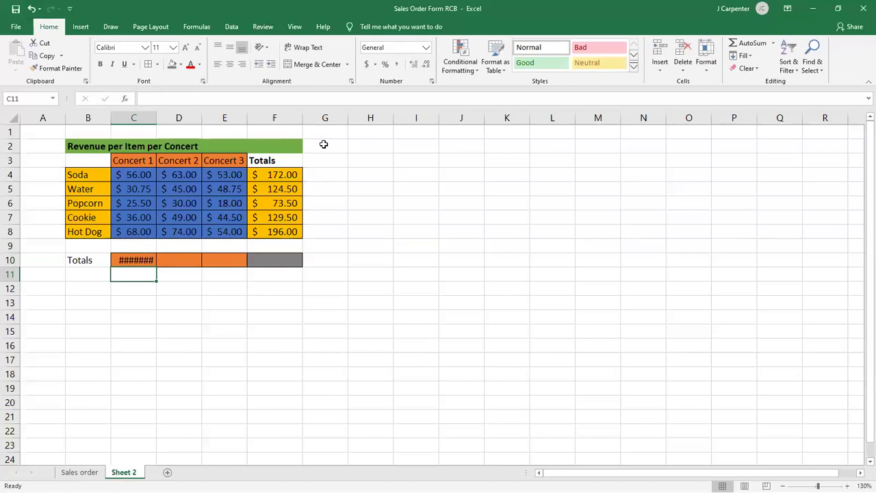
Compare the C10 total's display at 100%, 160% and 130% zoom, and widen column C slightly to fit it.
ctrl+scroll(148, 198, down, 2)
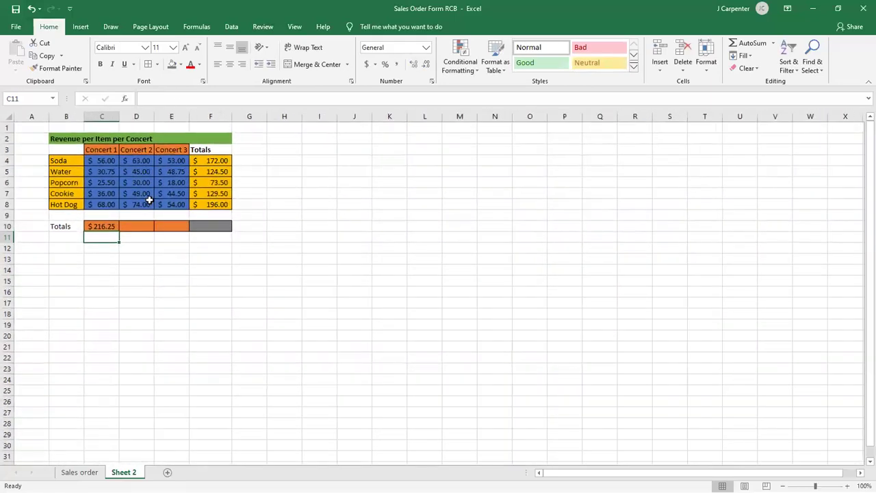
ctrl+scroll(148, 198, up, 4)
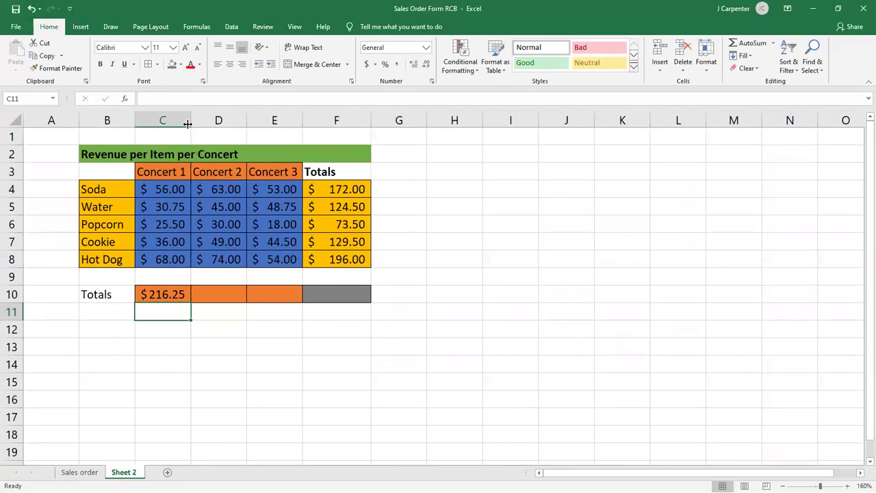
ctrl+scroll(182, 137, down, 2)
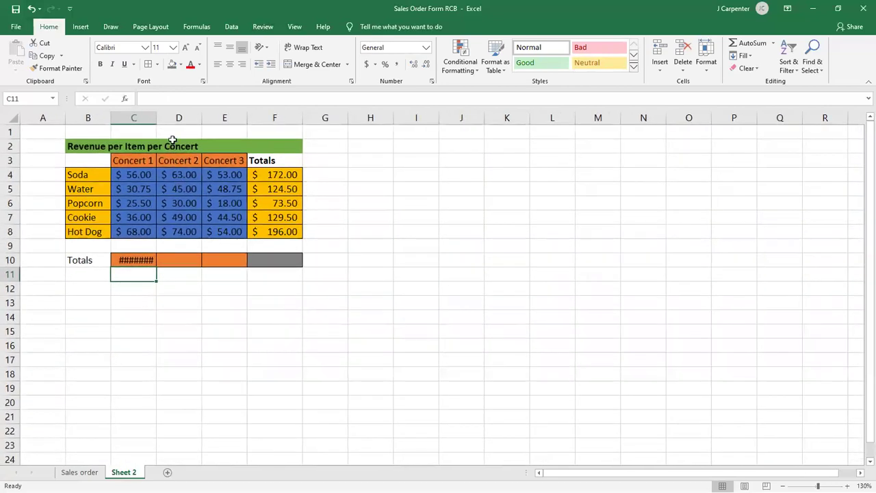
drag(157, 117, 160, 117)
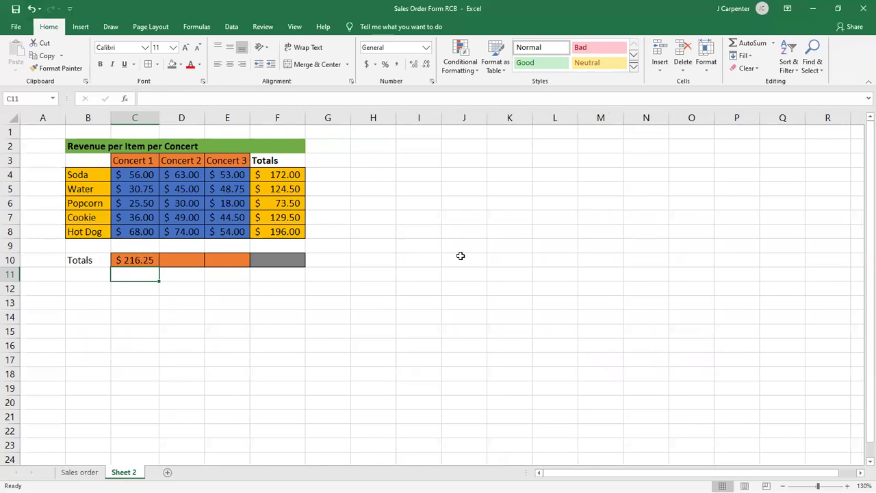
drag(142, 259, 288, 260)
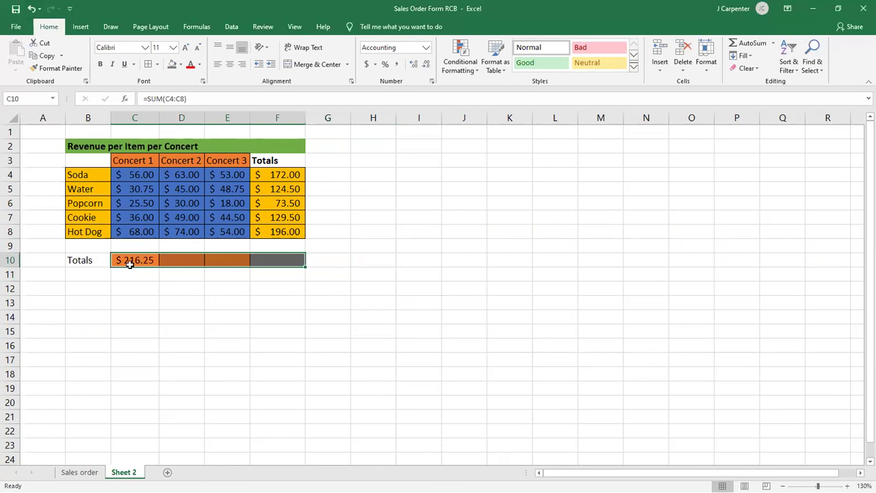
click(123, 289)
drag(123, 262, 254, 276)
click(225, 308)
drag(137, 260, 296, 263)
click(285, 321)
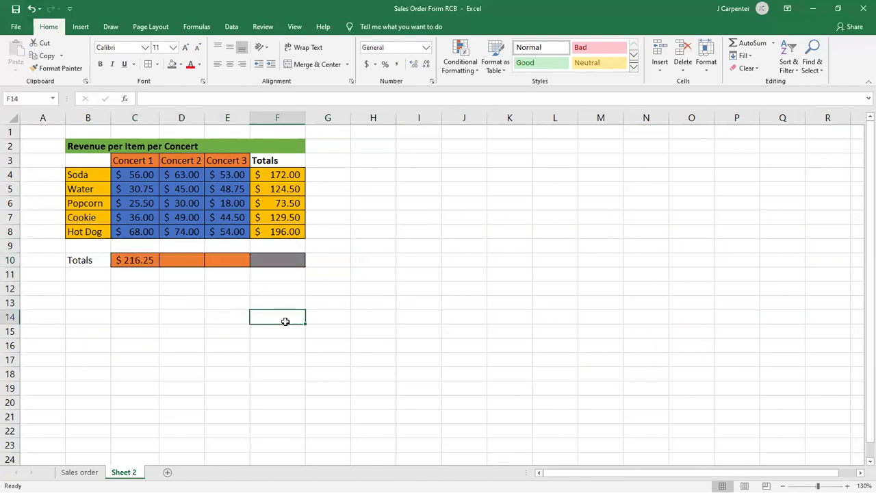
Fill the Concert 1 total formula from C10 across to F10, and widen columns D and E to fit their totals.
click(133, 258)
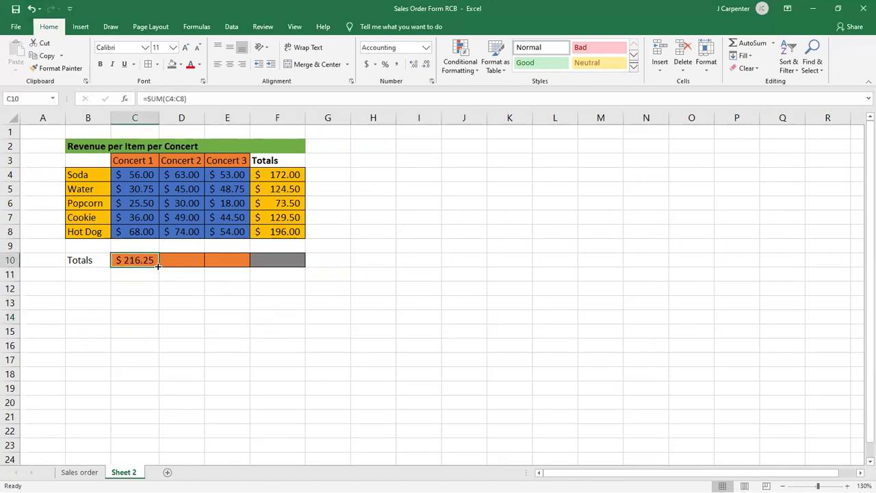
drag(157, 265, 247, 260)
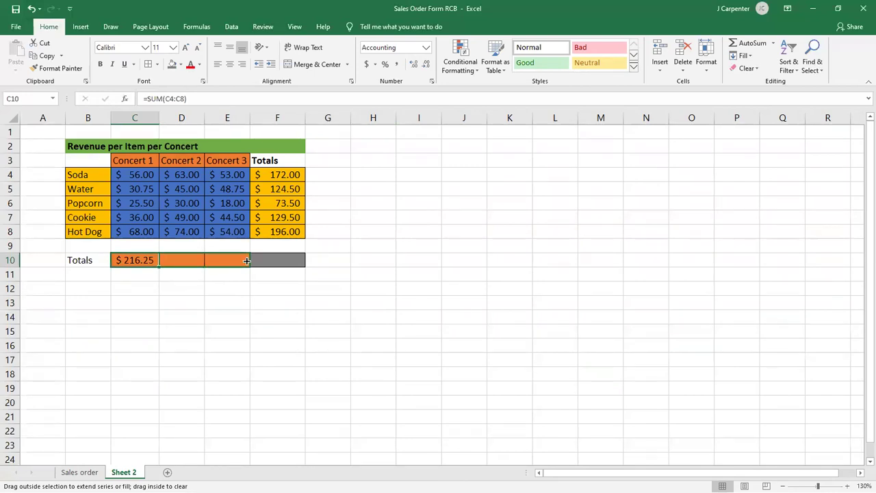
drag(247, 261, 295, 261)
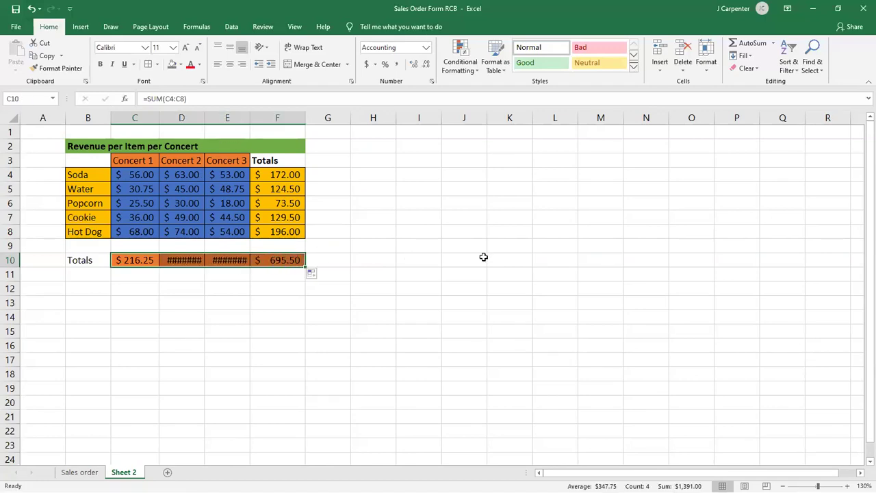
click(484, 256)
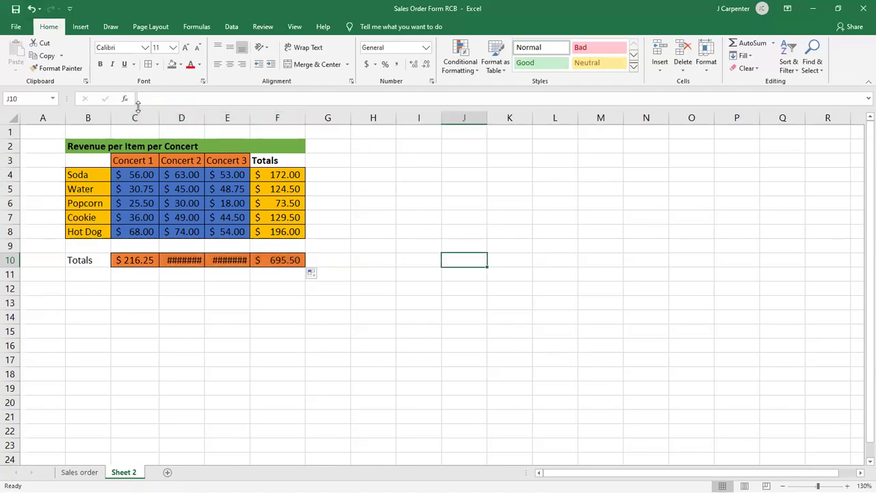
drag(203, 122, 263, 118)
Reapply the gray fill to the grand total in F10.
click(290, 265)
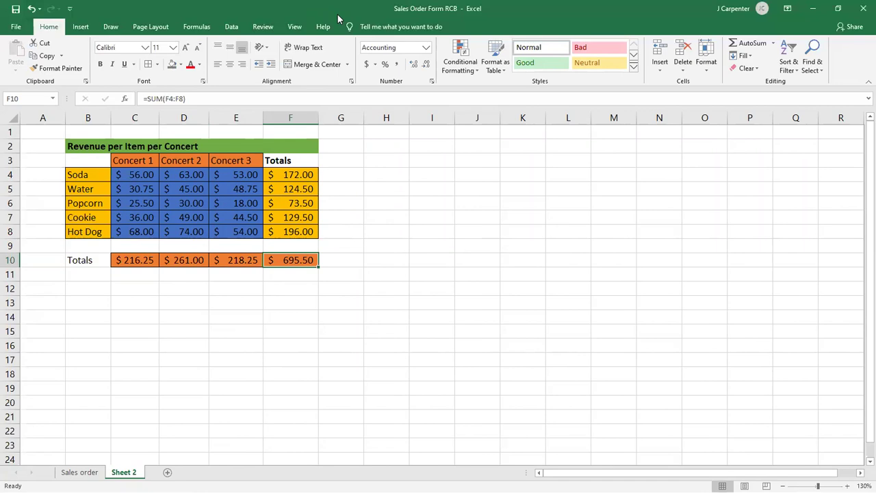
click(377, 269)
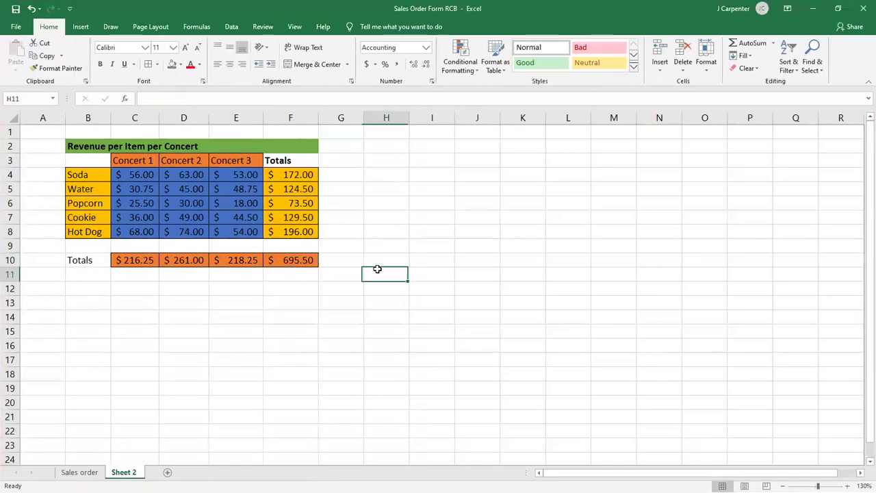
click(297, 257)
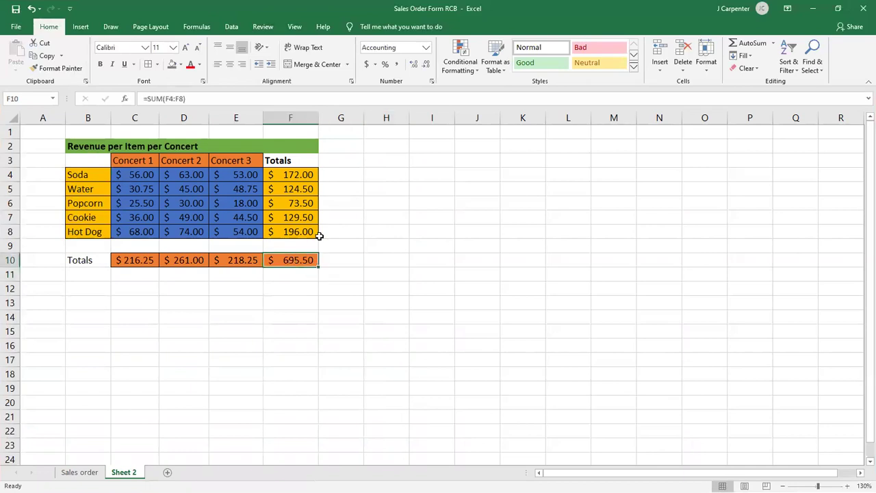
click(174, 65)
click(524, 328)
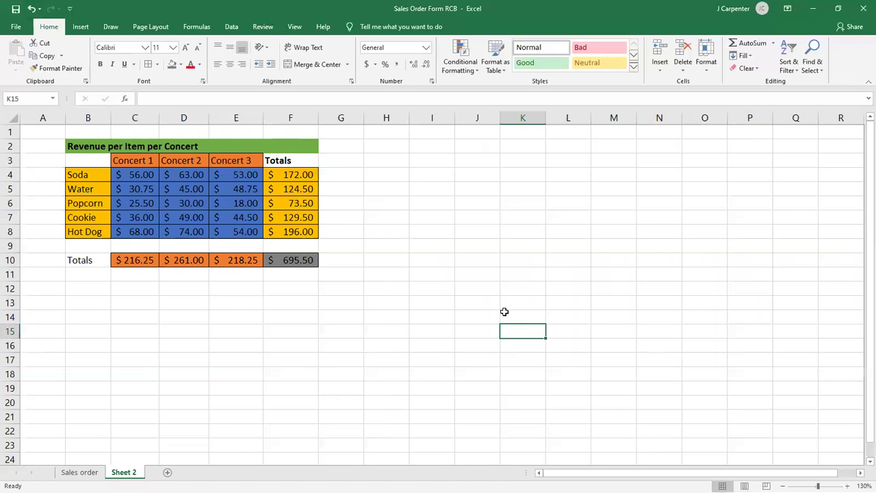
click(312, 264)
click(524, 246)
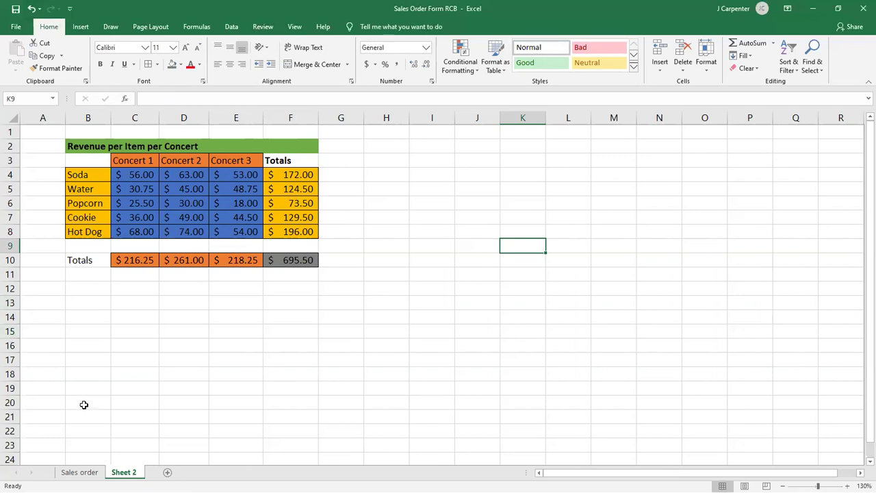
Restore the workbook to a smaller window and advance the Pearson eText to the 0.3 Charts page showing Figure 0.14.
double_click(422, 10)
click(665, 291)
click(665, 291)
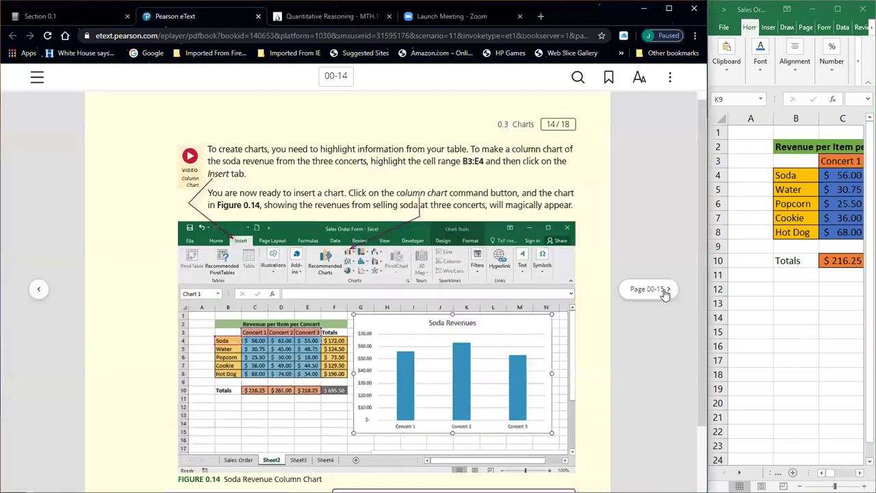
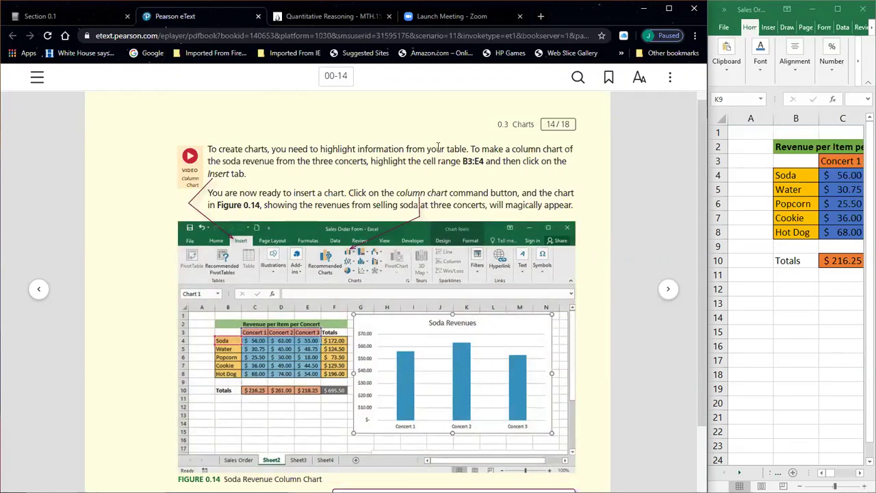
Read the instruction to highlight B3:E4, and resize the eText and workbook windows to sit side by side.
mouse_move(471, 149)
mouse_down()
mouse_move(494, 151)
mouse_move(350, 161)
mouse_move(476, 162)
mouse_up()
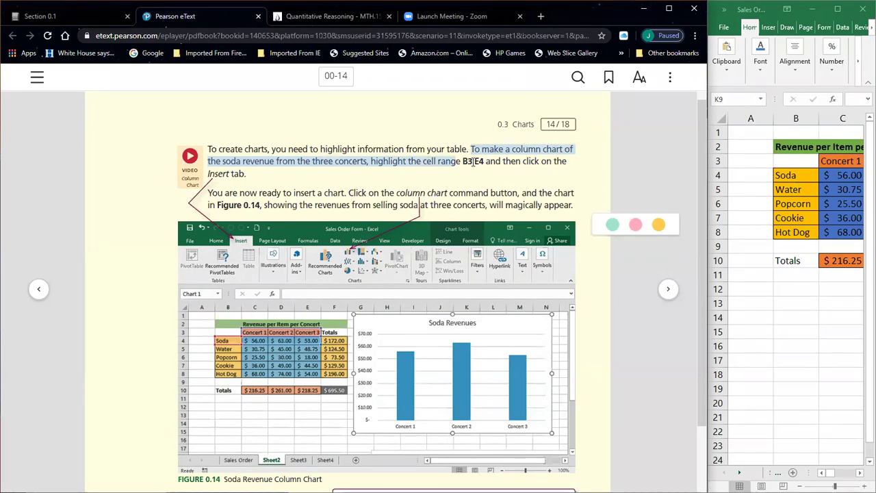
click(501, 163)
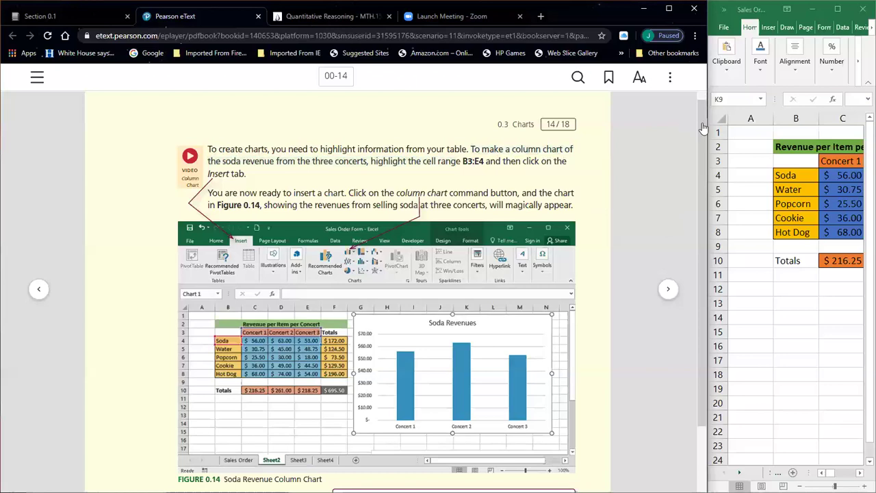
drag(706, 14, 374, 14)
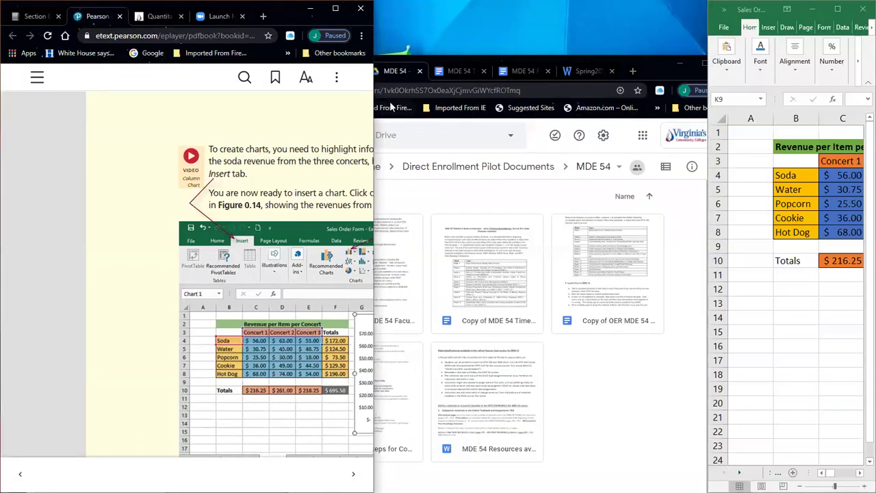
drag(486, 114, 485, 114)
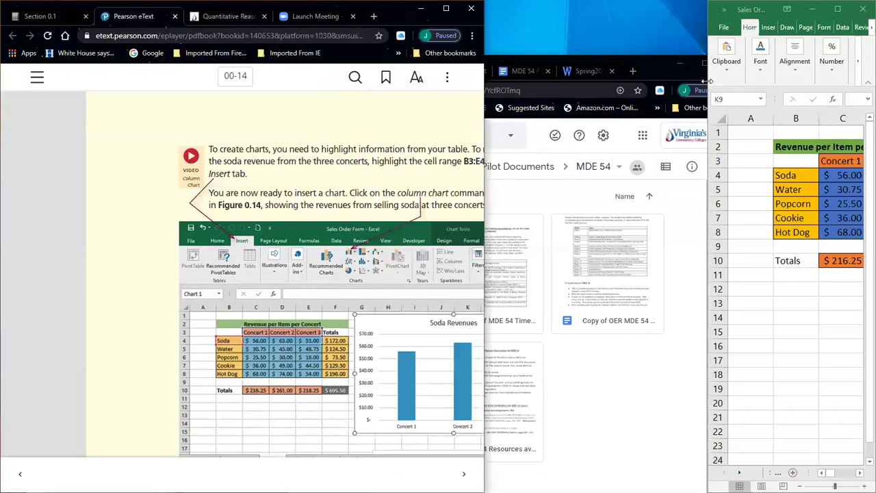
drag(709, 81, 486, 81)
Select range B3:E4 on Sheet 2 and shift the workbook over to give the eText slightly more width.
click(601, 175)
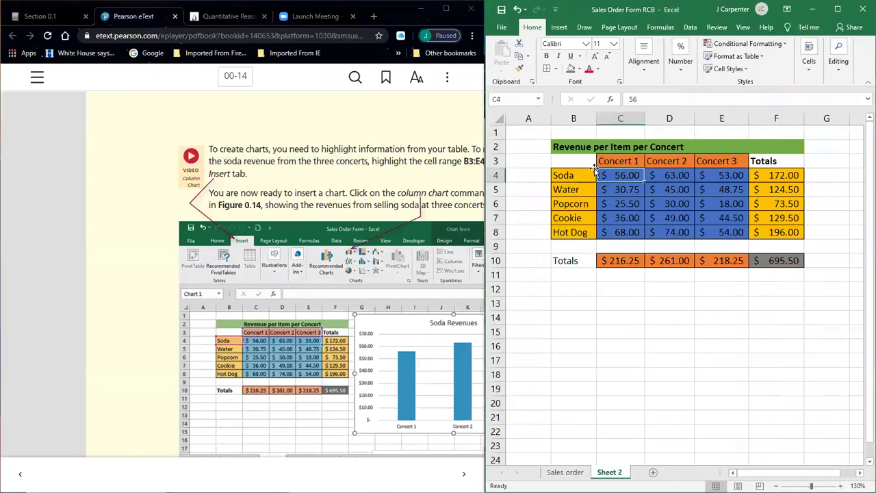
click(577, 161)
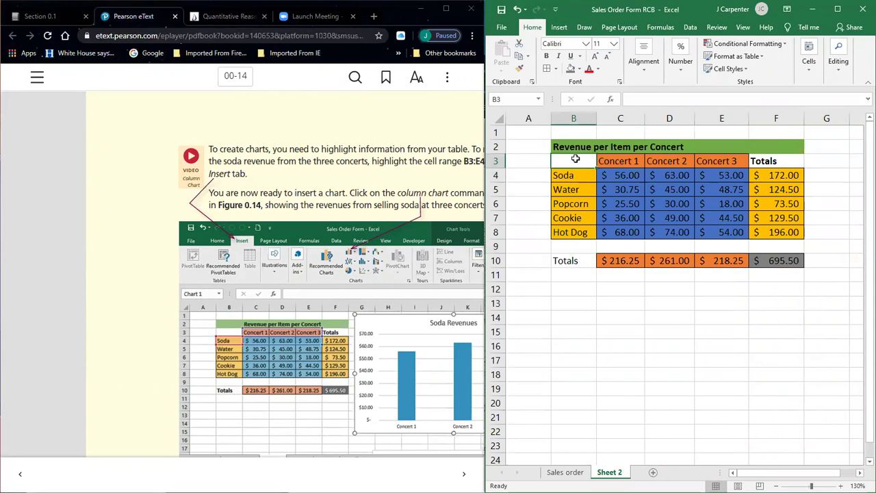
drag(584, 160, 716, 227)
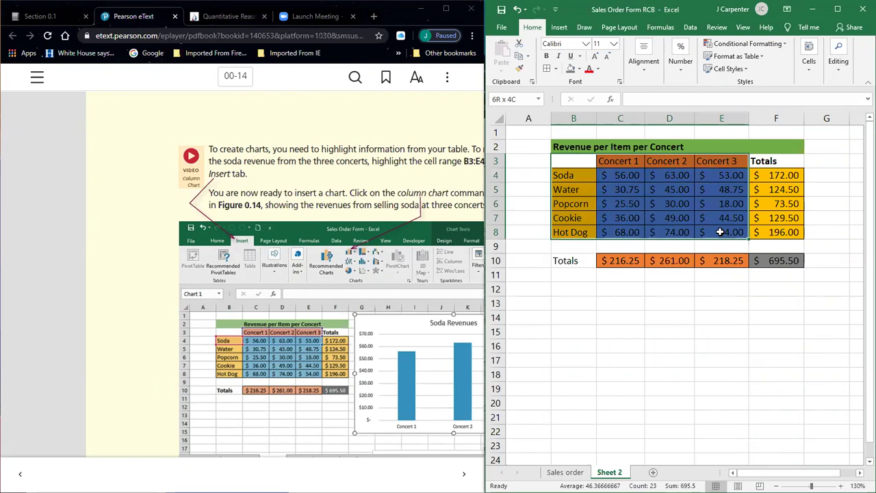
drag(720, 232, 724, 168)
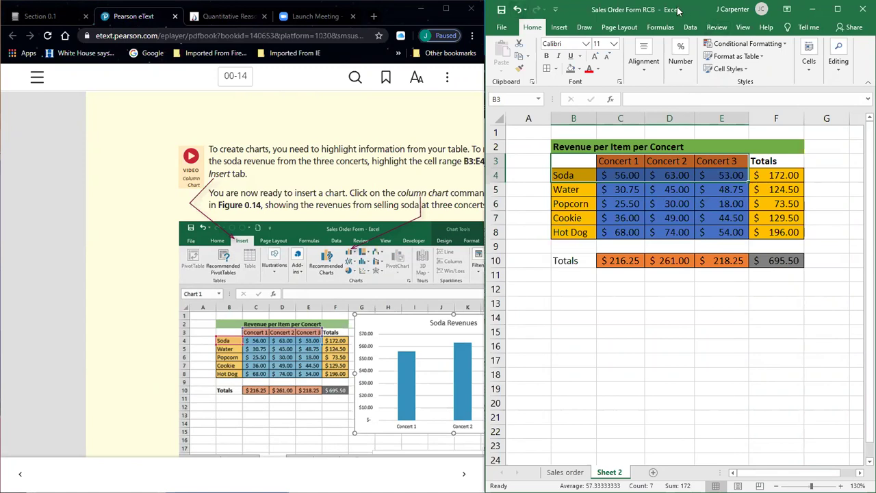
drag(677, 9, 697, 10)
drag(487, 148, 502, 148)
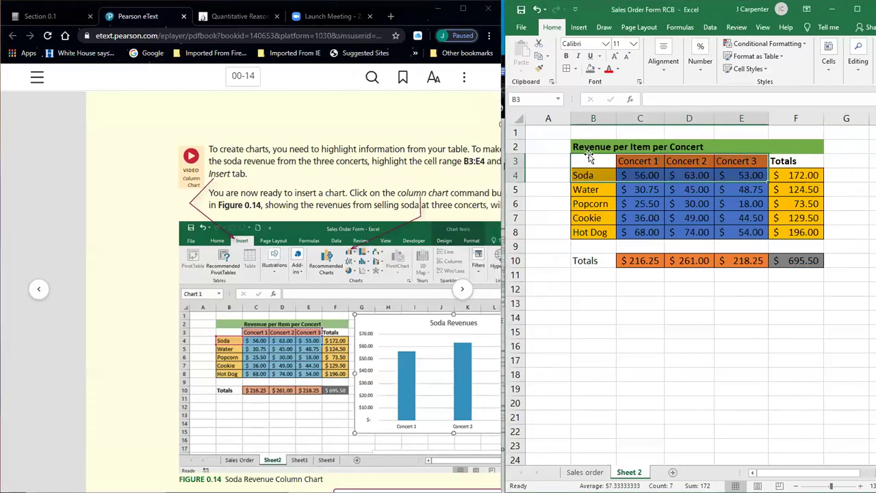
Practice selecting the concert headings and soda revenues in B3:E4 several times.
click(585, 172)
click(587, 162)
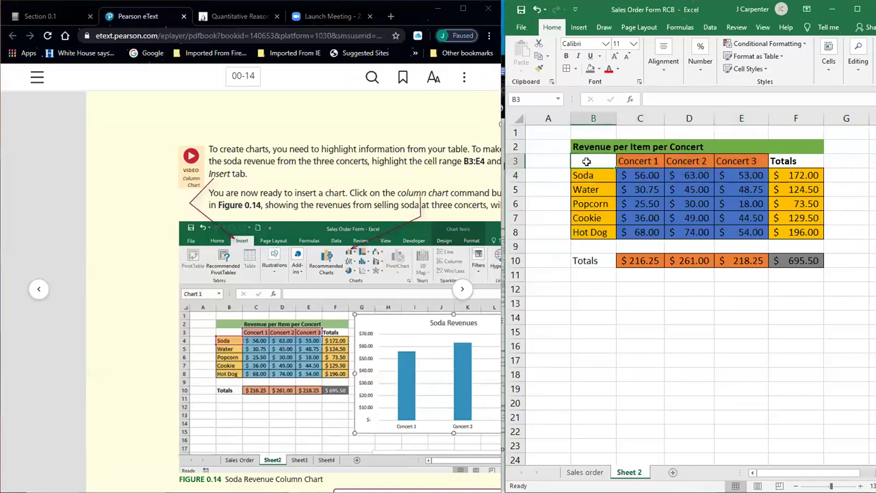
shift+click(719, 172)
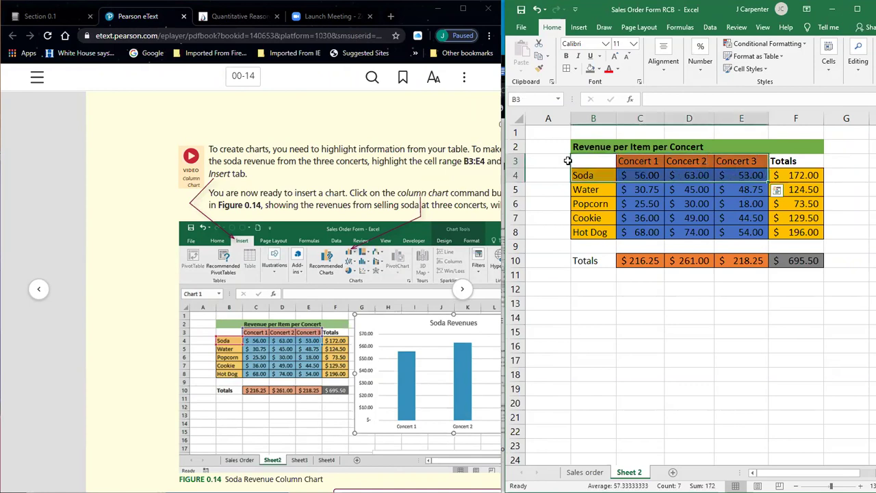
click(595, 219)
drag(636, 176, 748, 173)
drag(602, 169, 733, 174)
click(681, 159)
drag(604, 164, 727, 174)
Rearrange the eText and workbook windows, and maximize the Sales Order Form RCB workbook.
click(462, 9)
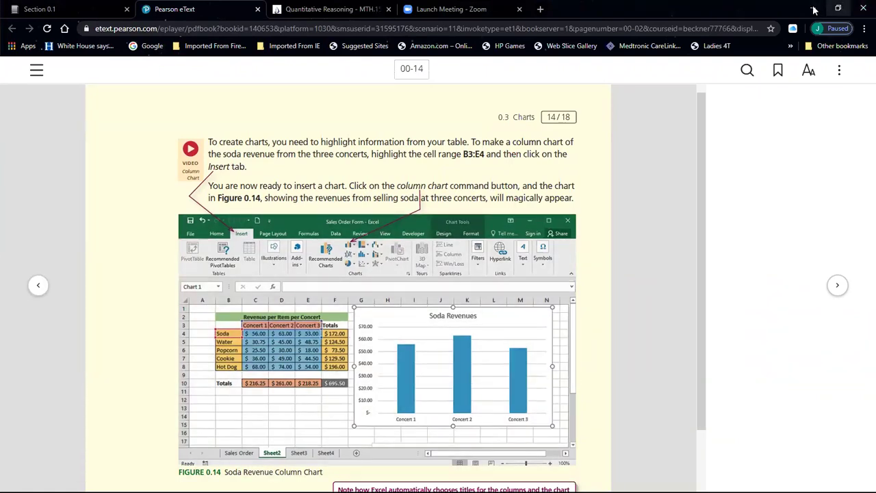
drag(697, 7, 2, 68)
click(462, 115)
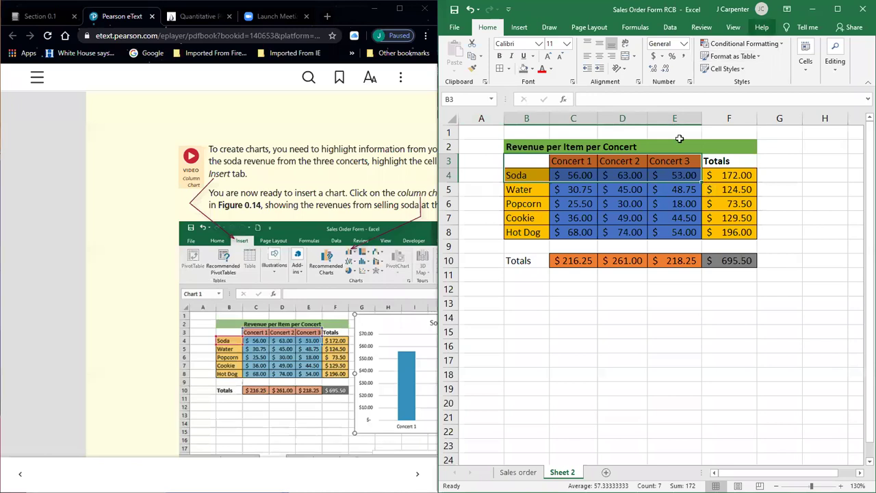
click(837, 9)
click(198, 202)
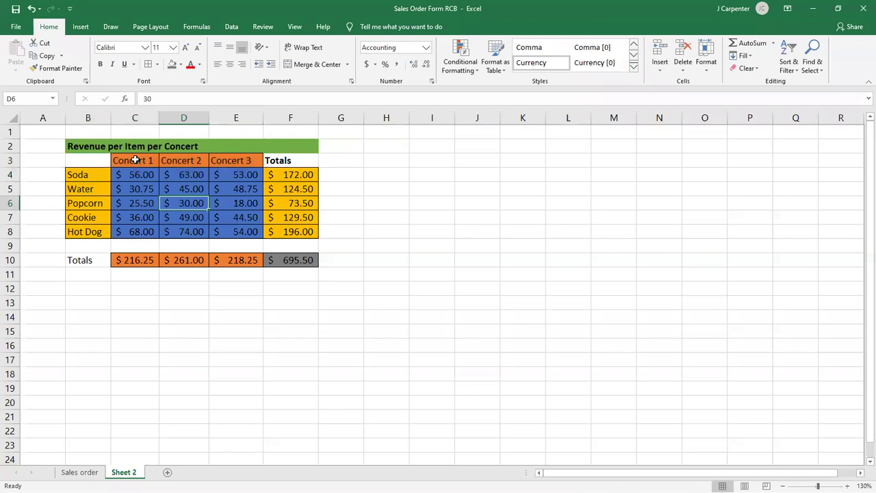
drag(87, 157, 239, 177)
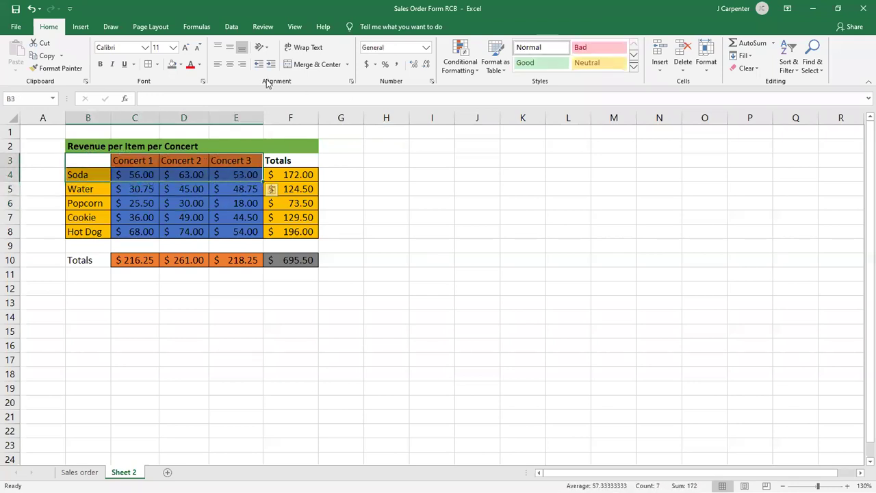
click(112, 27)
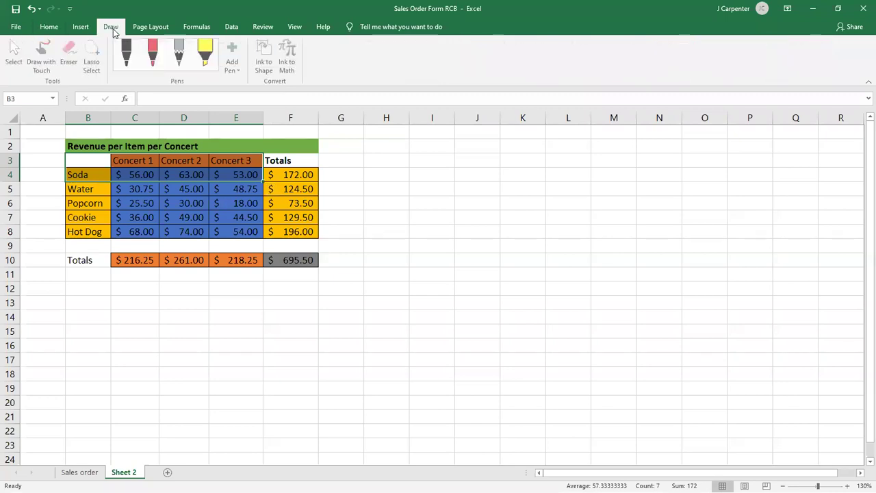
click(231, 27)
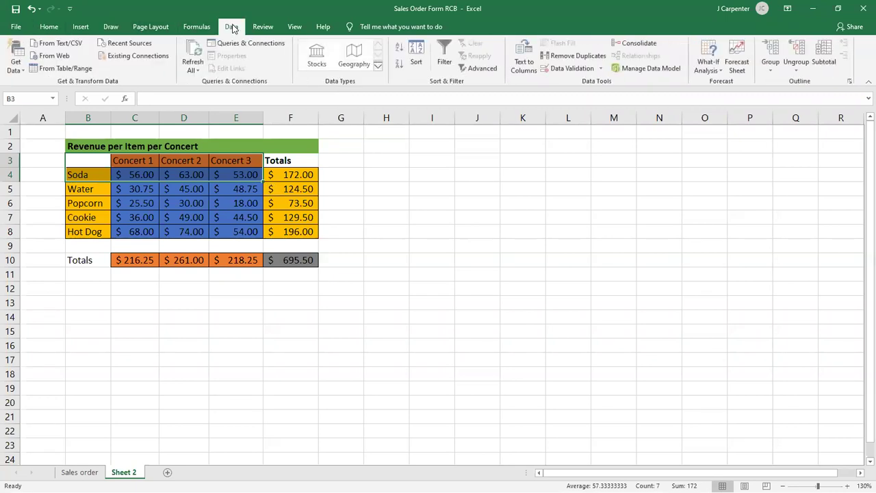
click(49, 27)
click(483, 299)
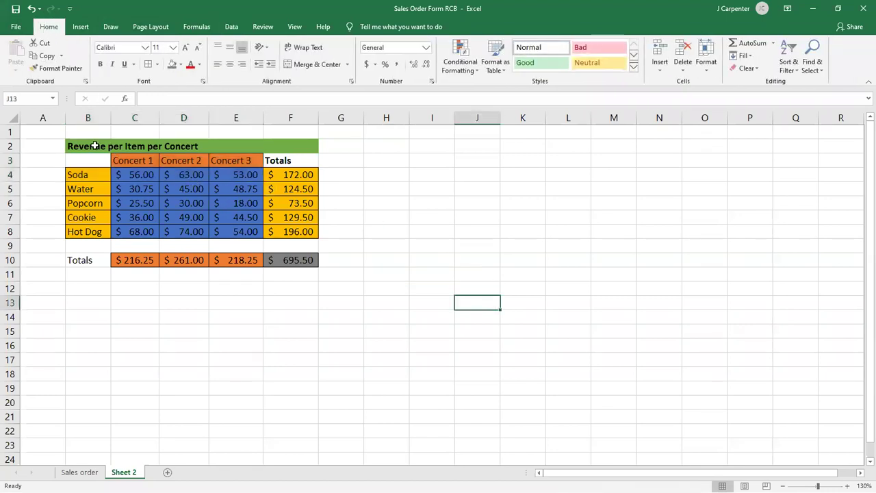
Select the concert headings and soda revenues in B3:E4 and bring up the chart insertion commands.
drag(82, 161, 244, 178)
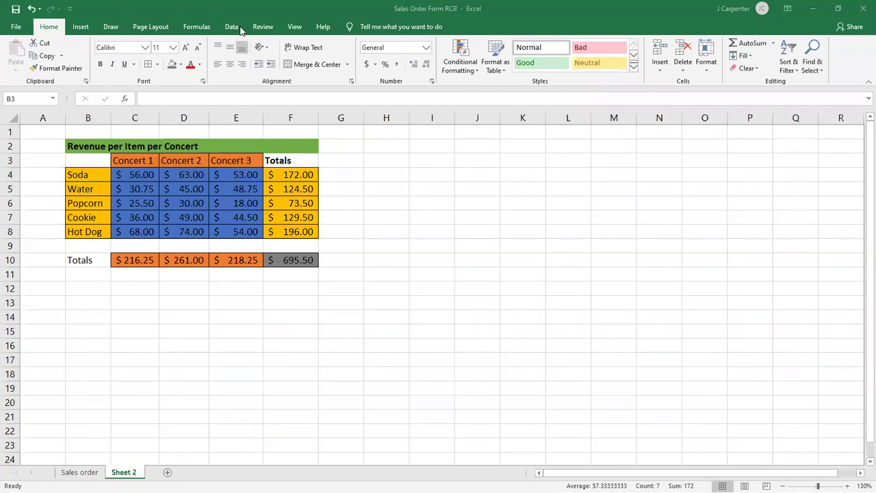
click(81, 27)
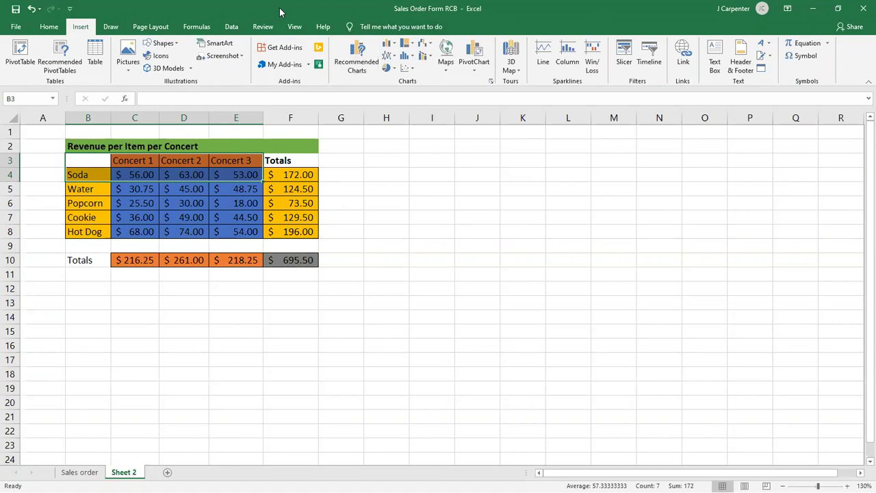
click(52, 26)
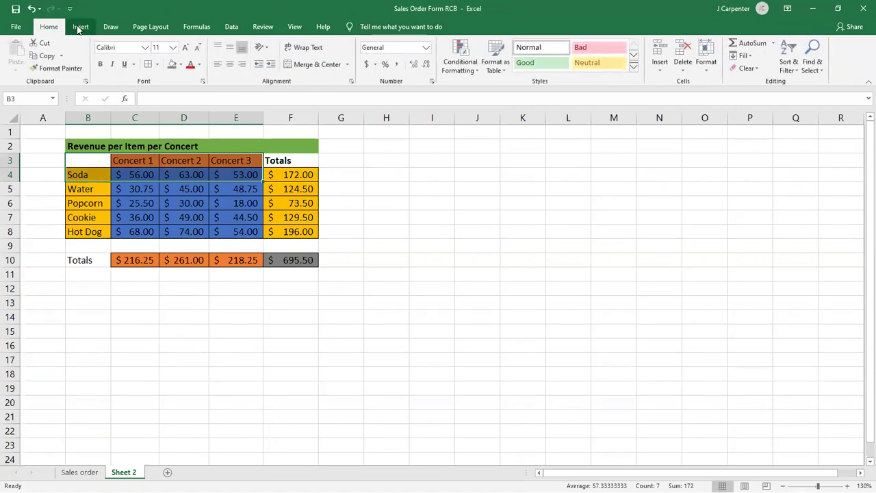
click(80, 27)
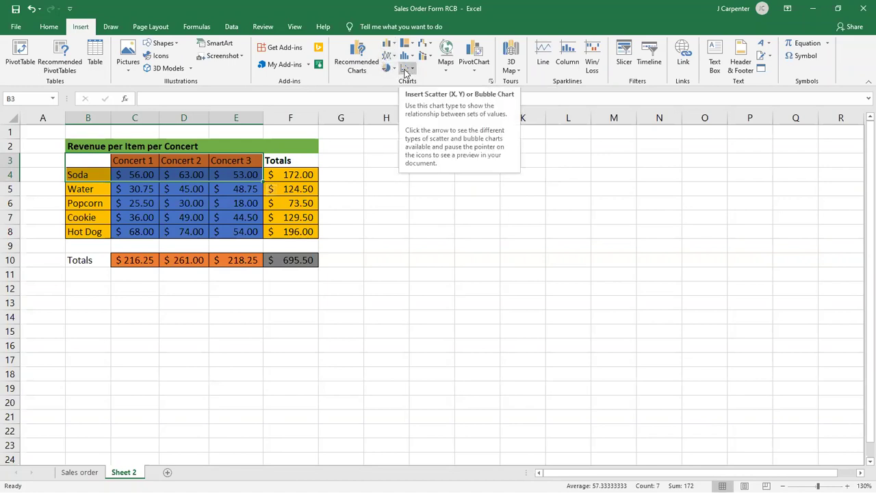
Preview the recommended charts for the selected soda data and close the dialog without inserting one.
click(363, 62)
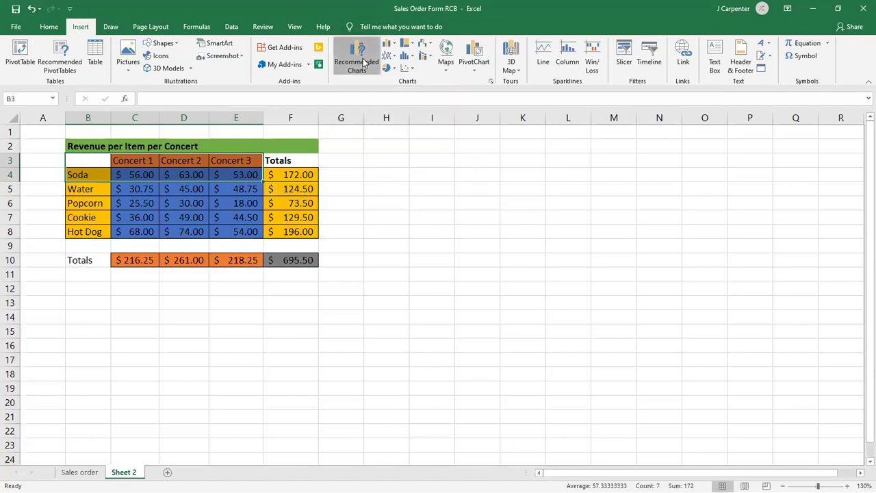
click(364, 62)
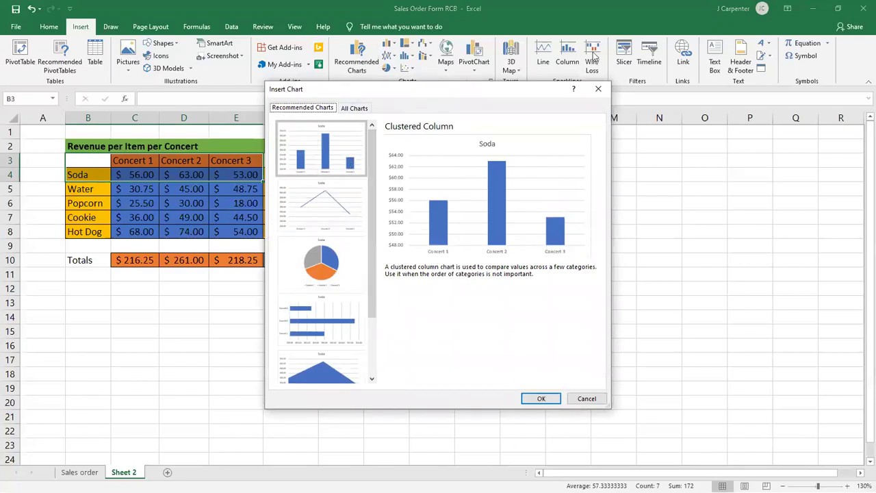
click(595, 89)
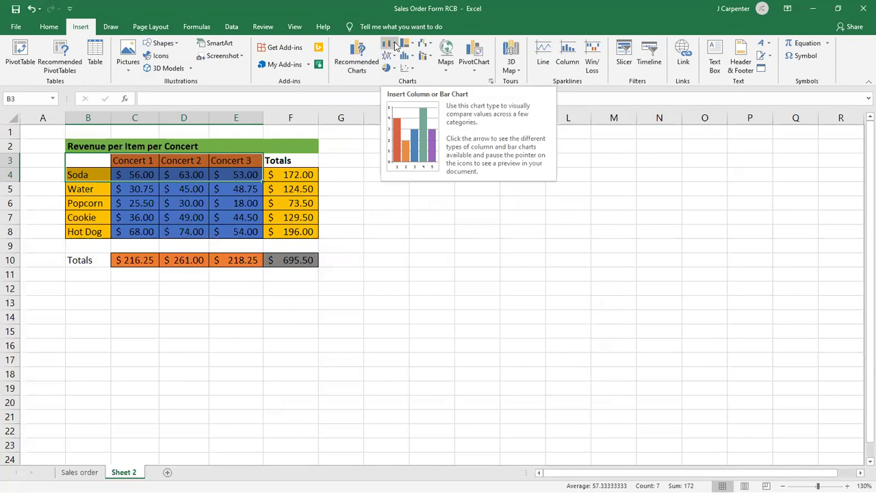
Insert a 2-D clustered column chart of the soda revenue from the selected range B3:E4.
click(390, 44)
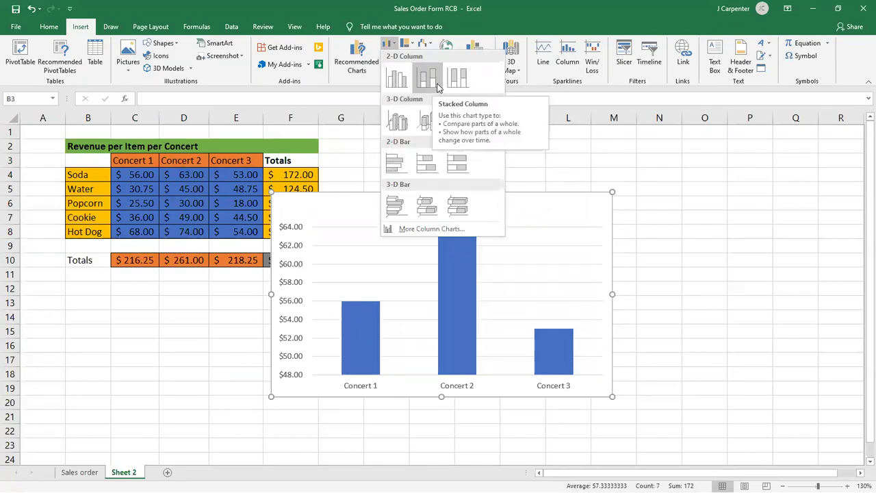
click(396, 78)
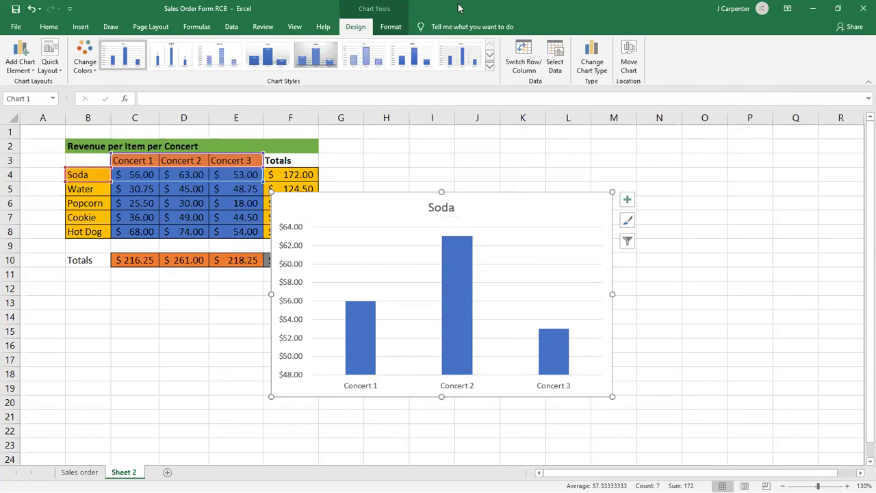
Place the workbook beside the eText, enlarge the eText window, and advance it to the charting tips on page 00-15.
key(super+Right)
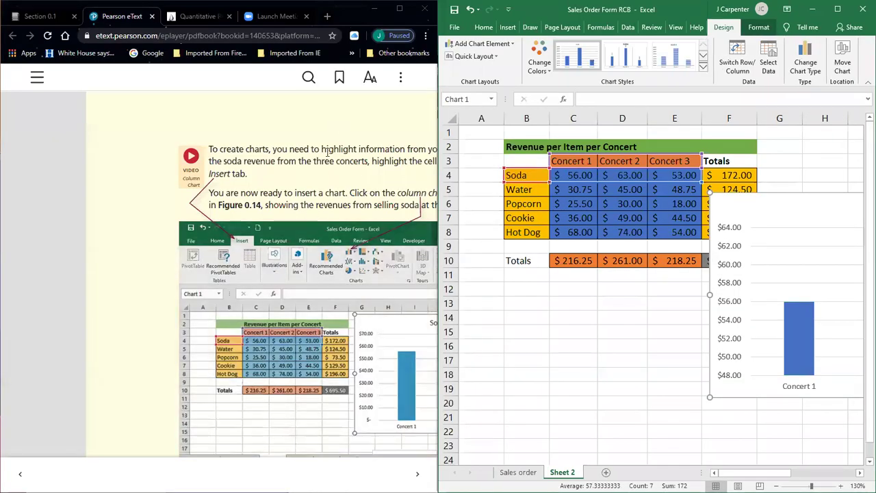
click(389, 149)
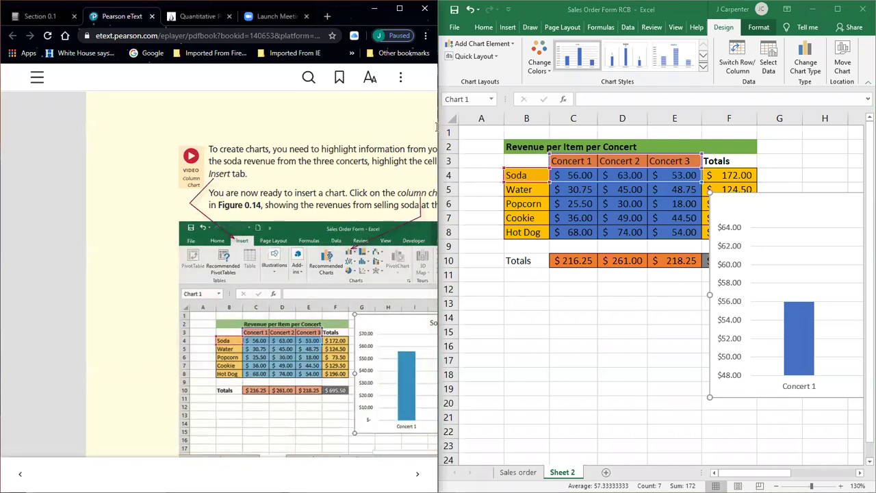
drag(441, 119, 605, 122)
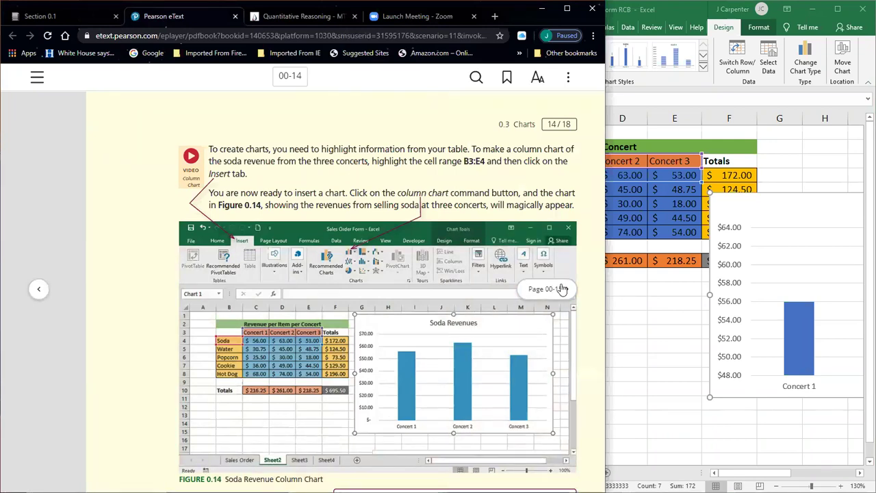
key(Right)
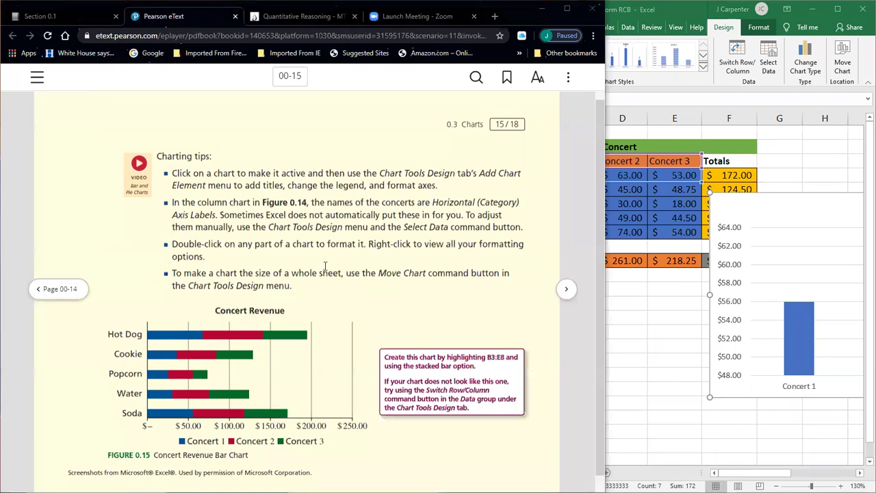
drag(605, 245, 558, 243)
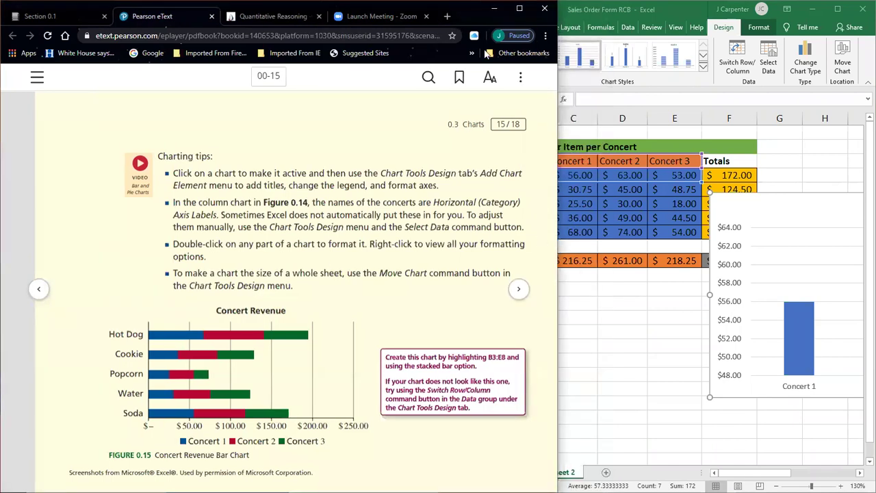
Narrow the workbook window to fit beside the eText, and return the eText to page 00-14 showing Figure 0.14.
drag(438, 215, 438, 214)
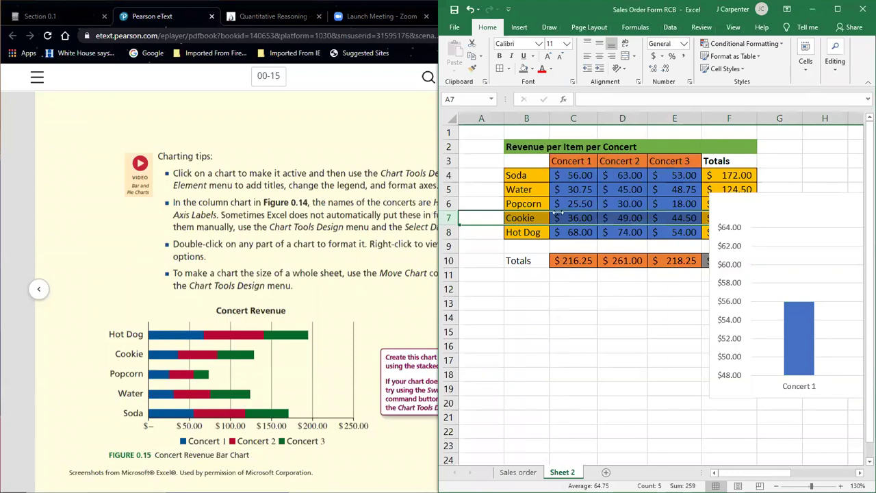
drag(438, 215, 558, 215)
click(38, 288)
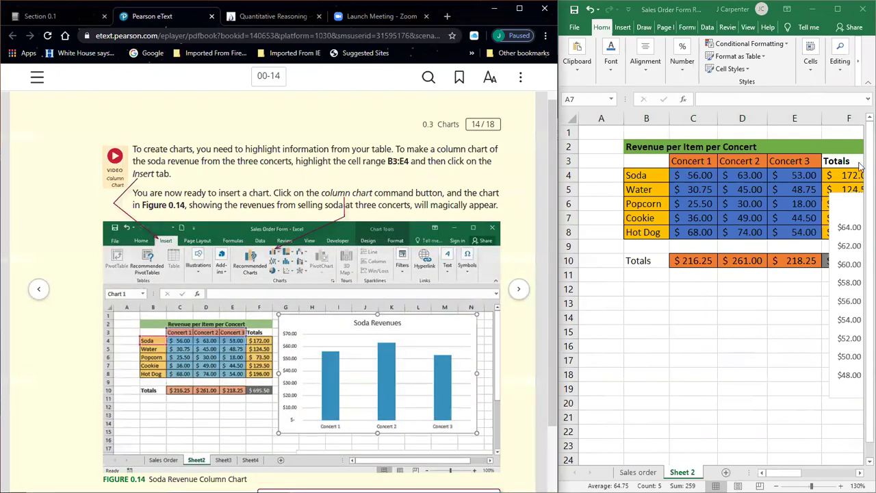
Move the soda column chart below the revenue table's lower rows and maximize the workbook window.
click(736, 230)
drag(845, 205, 620, 250)
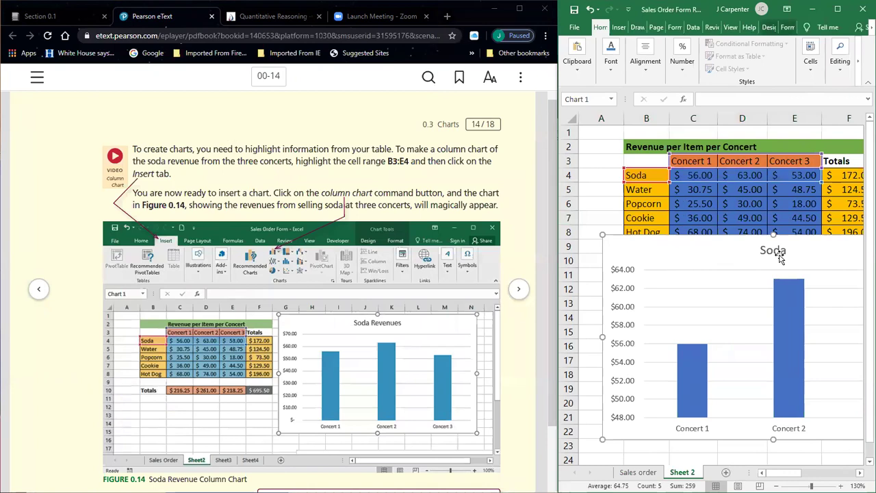
click(775, 251)
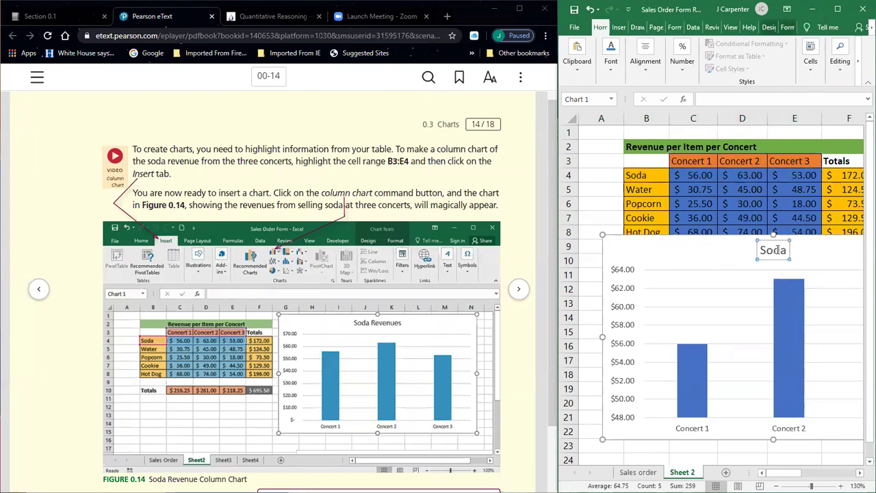
double_click(792, 250)
click(681, 247)
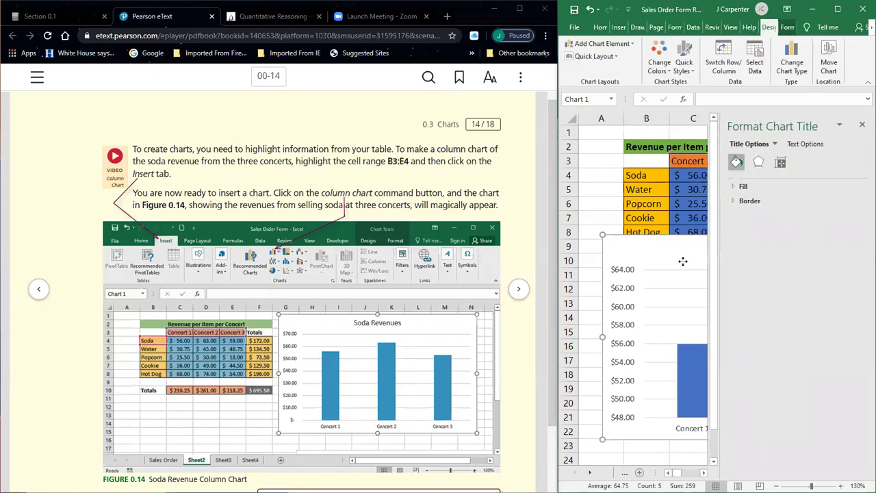
click(837, 9)
Change the soda column chart's title to "Soda Revenue".
click(225, 249)
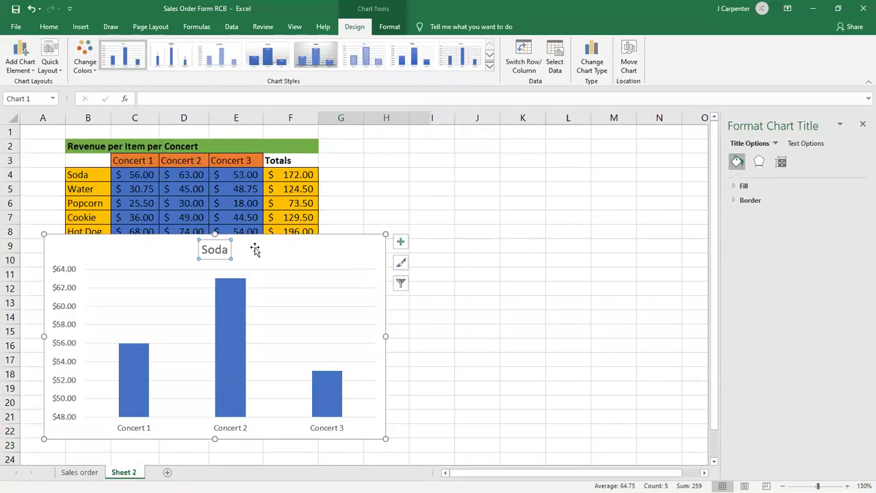
click(234, 250)
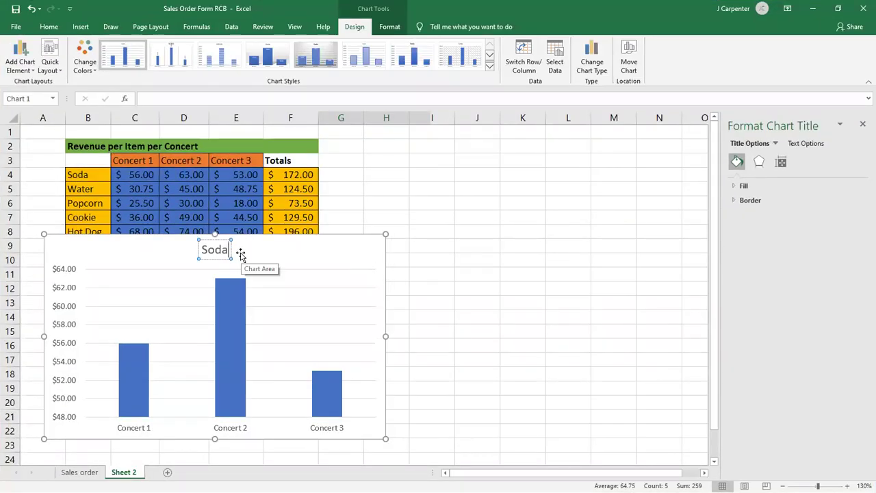
text(Revenue)
key(Return)
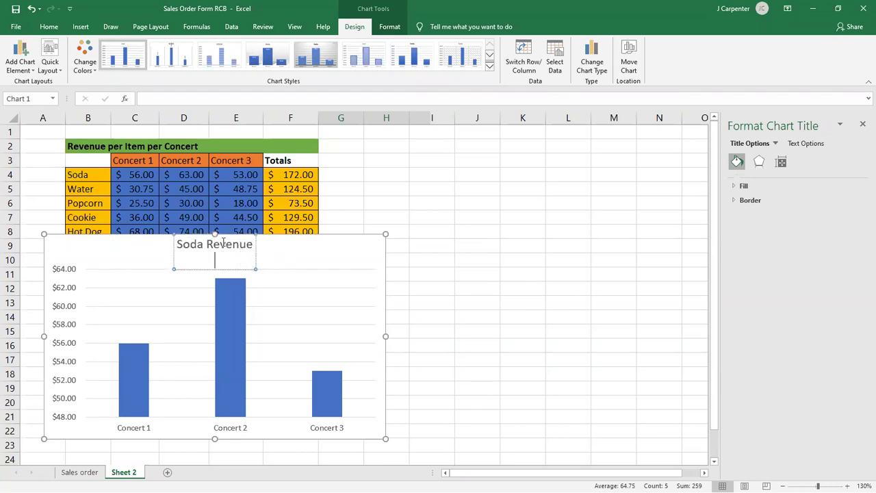
click(315, 258)
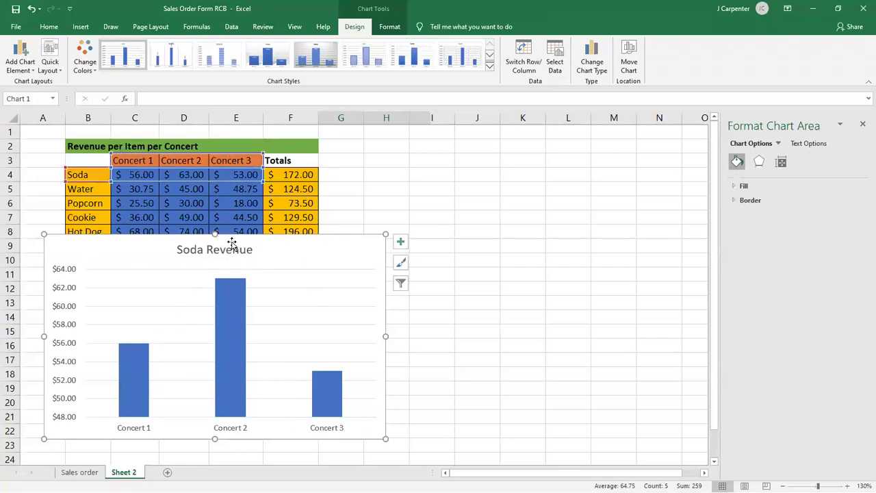
Insert a 2-D clustered column chart from only the soda values C4:E4 and place it beside the revenue table.
click(231, 204)
drag(137, 174, 236, 175)
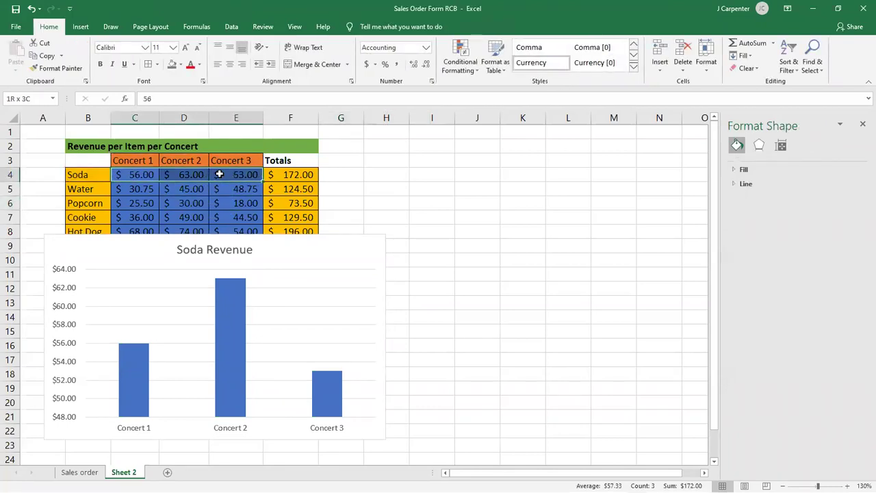
click(81, 26)
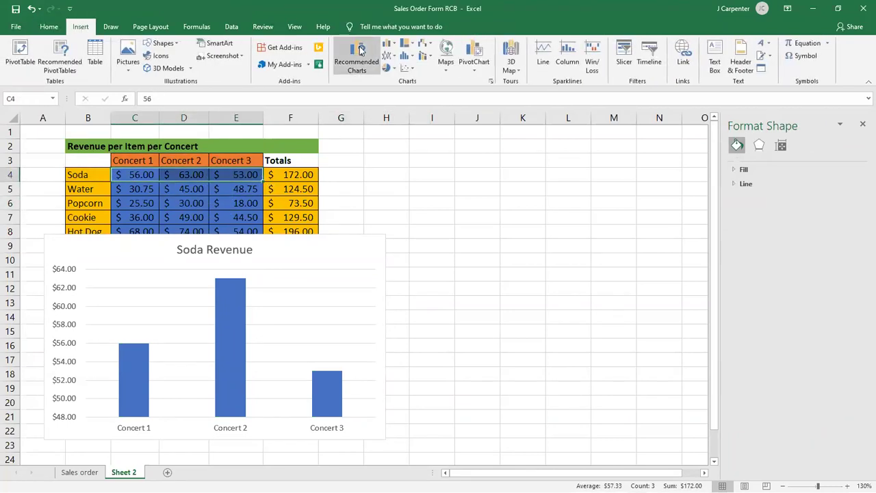
click(390, 44)
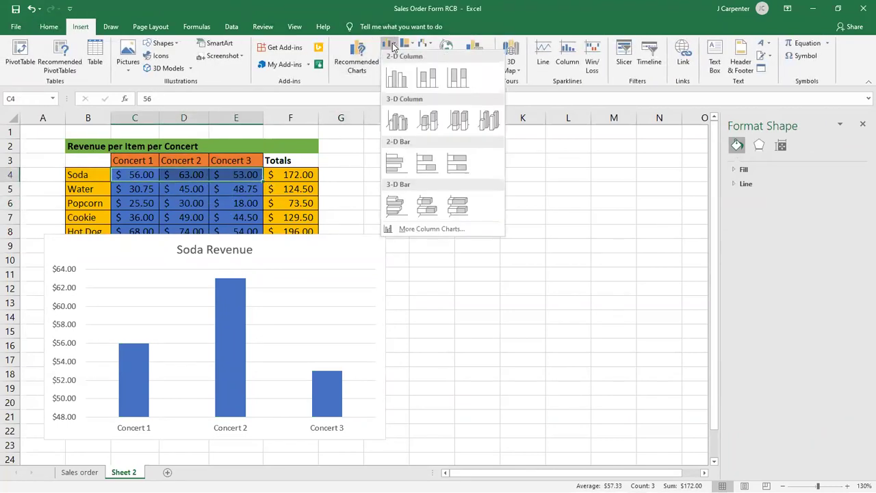
click(396, 78)
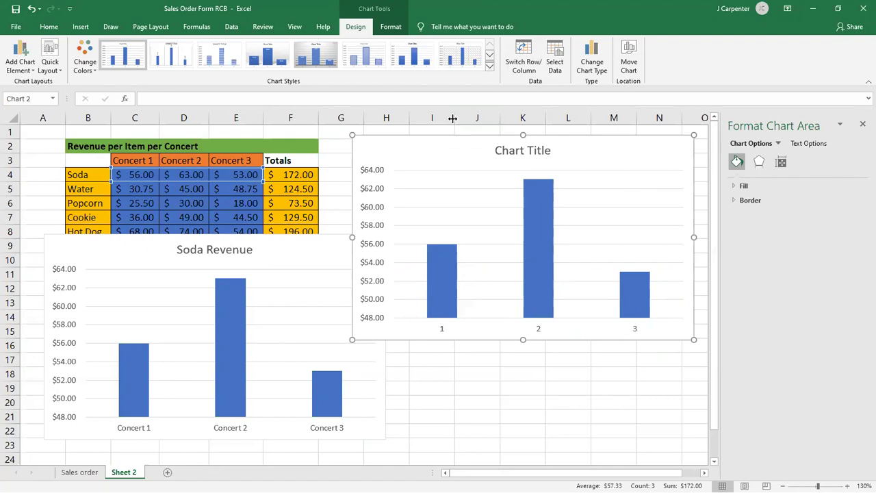
drag(442, 139, 472, 143)
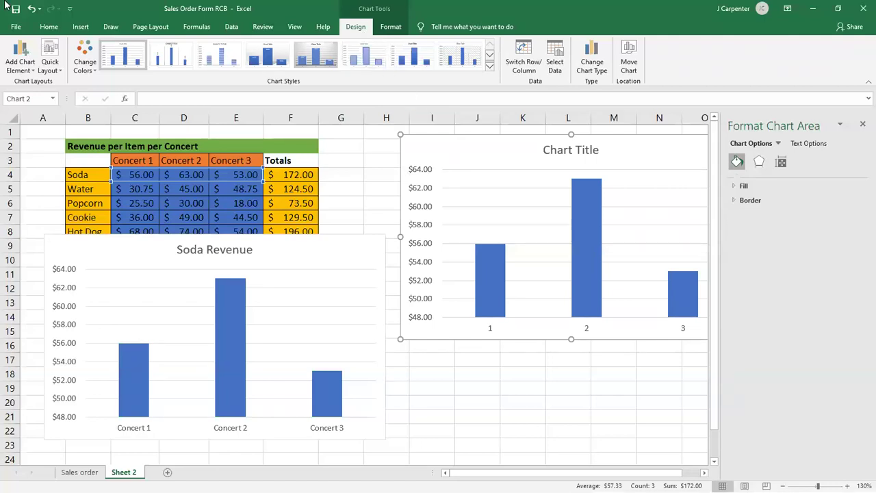
Undo the recent chart edits until both soda column charts are removed from Sheet 2.
click(31, 9)
click(31, 9)
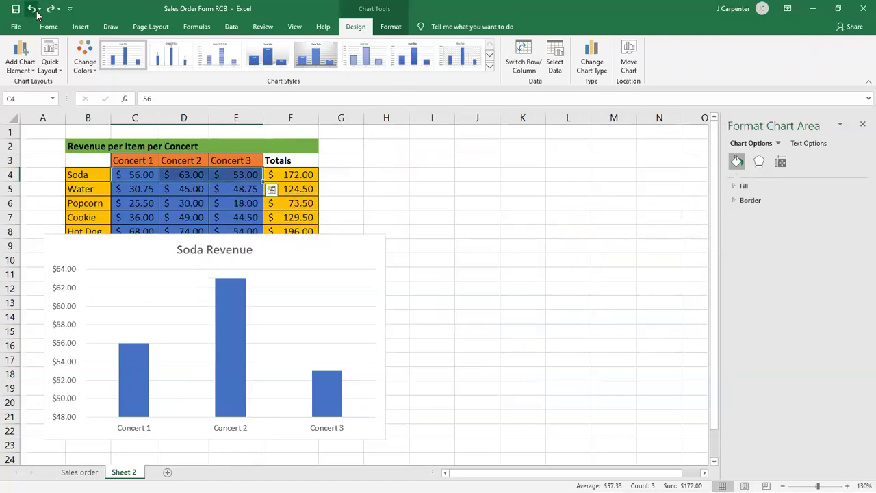
click(32, 9)
click(32, 9)
click(32, 9)
click(31, 9)
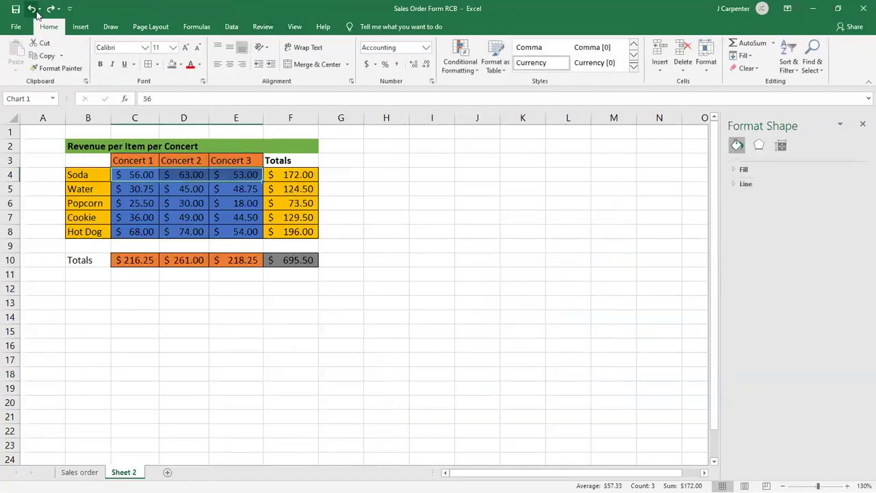
Insert a 2-D clustered column chart from B3:E4 and place it beside the revenue table.
drag(108, 163, 236, 175)
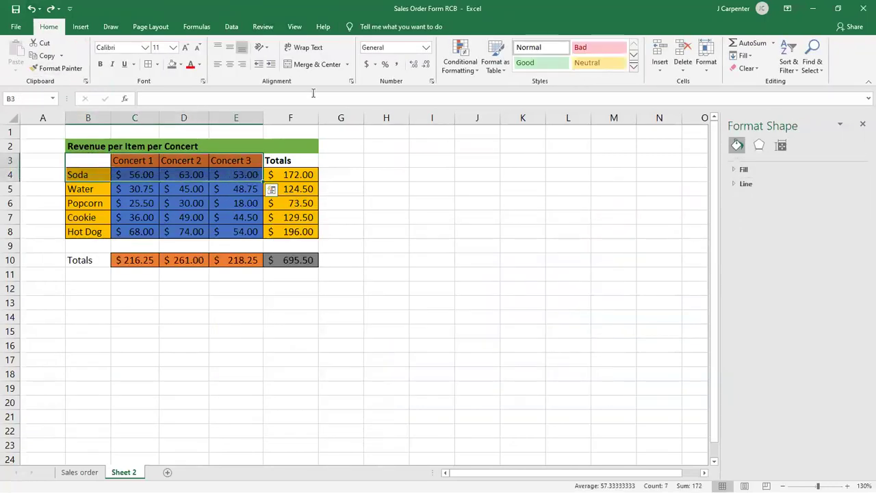
click(80, 26)
click(388, 44)
click(393, 87)
drag(322, 195, 459, 166)
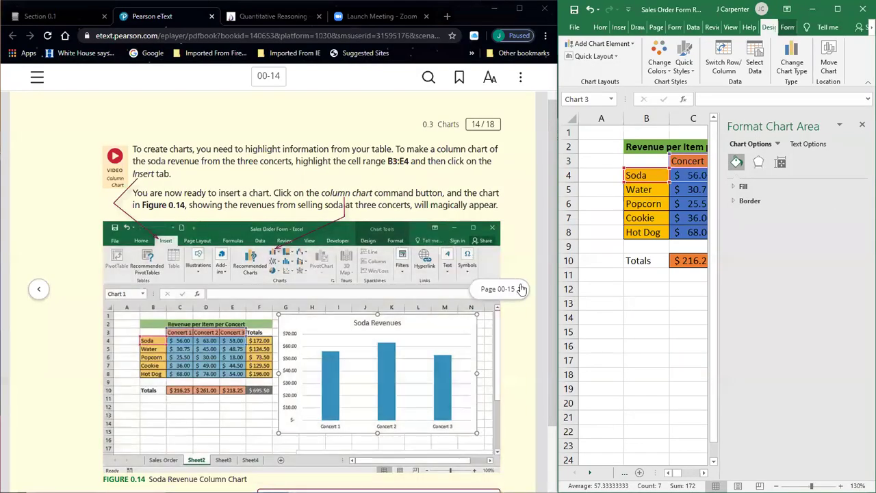
Read the charting tips on eText page 00-15 and look over the soda chart's design and format options in the workbook.
click(521, 289)
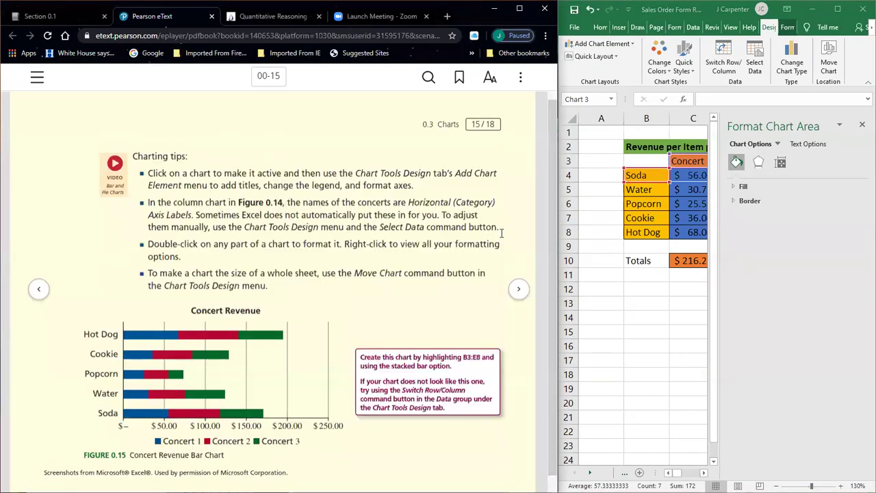
scroll(410, 197, down, 1)
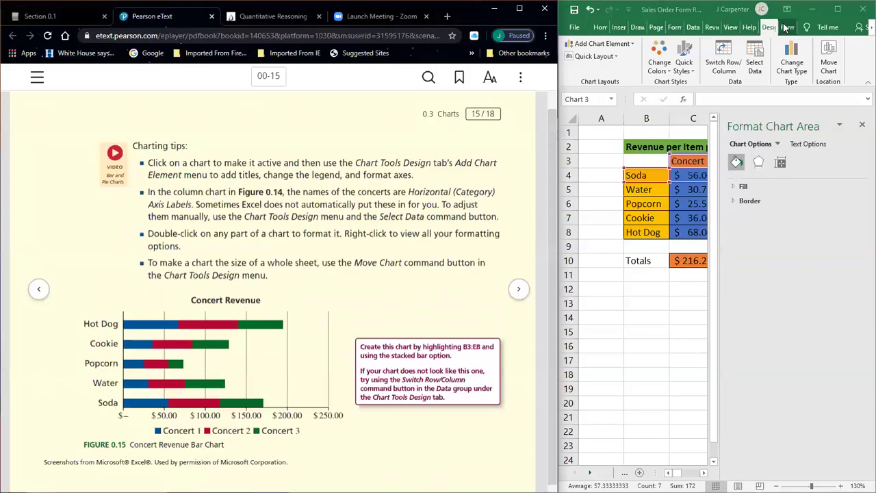
click(840, 8)
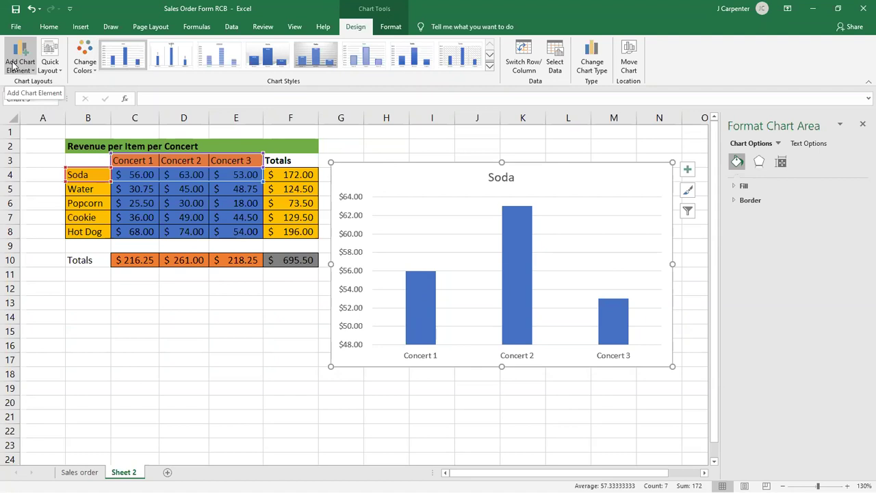
click(388, 27)
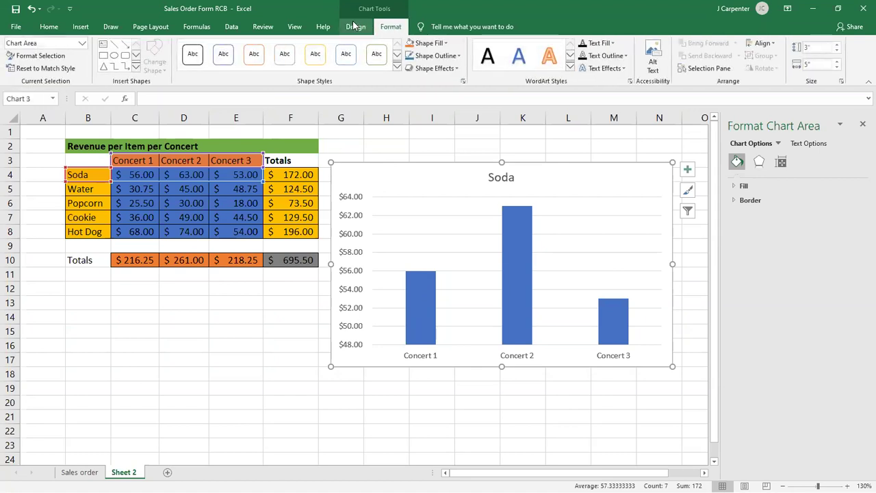
click(356, 27)
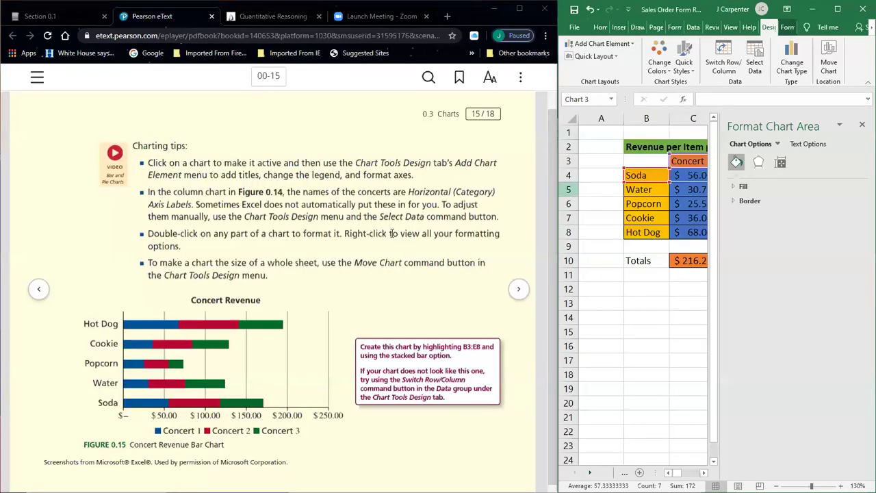
click(838, 8)
click(312, 231)
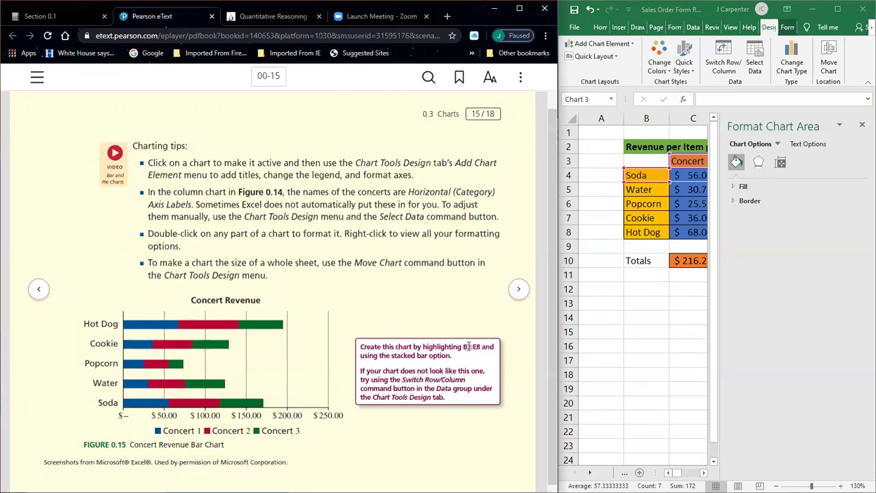
Insert a 2-D stacked bar chart of all items' revenue from the range B3:E8.
click(838, 12)
click(236, 317)
drag(98, 164, 253, 233)
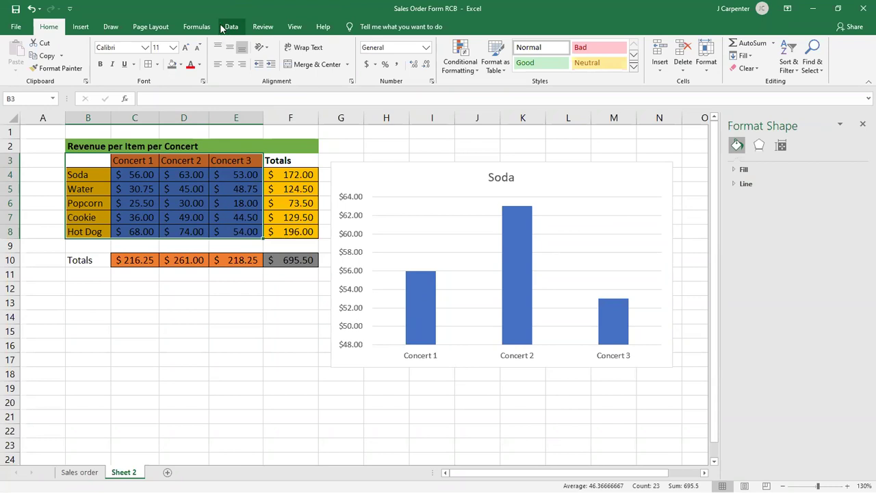
click(80, 26)
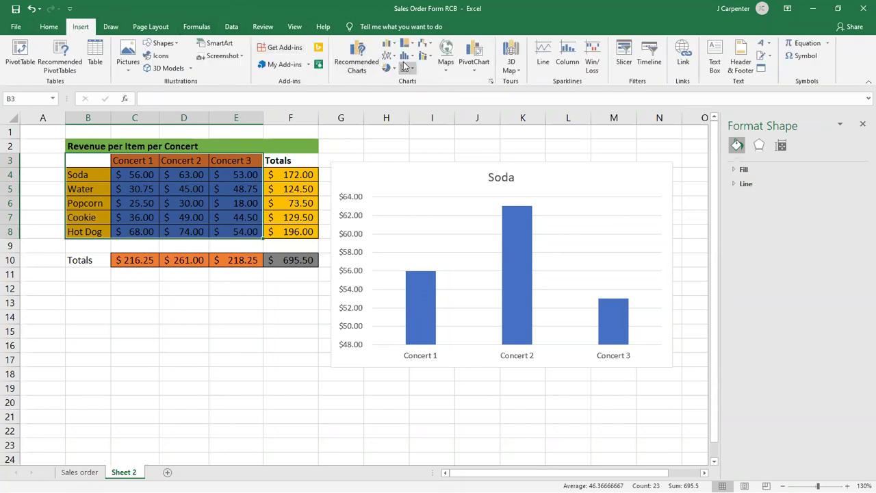
click(389, 44)
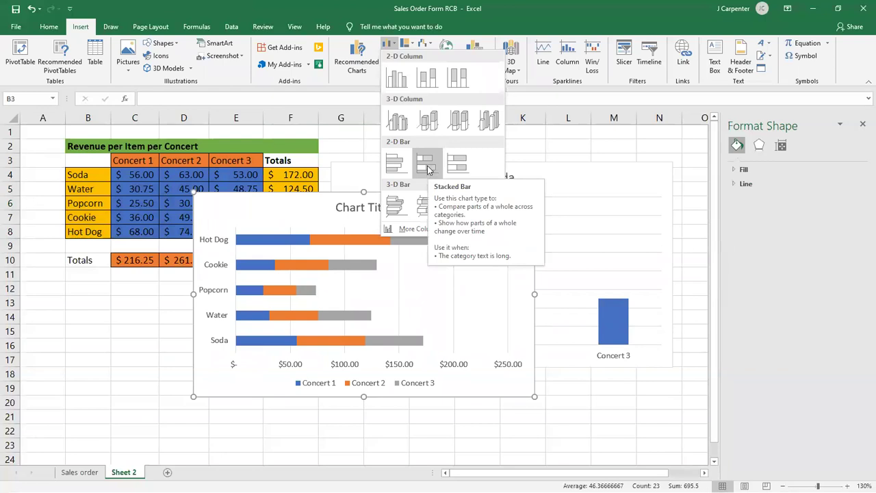
click(427, 168)
Shift the soda chart farther from the table and place the stacked bar chart over the table's rows.
drag(265, 197, 186, 185)
drag(379, 170, 452, 174)
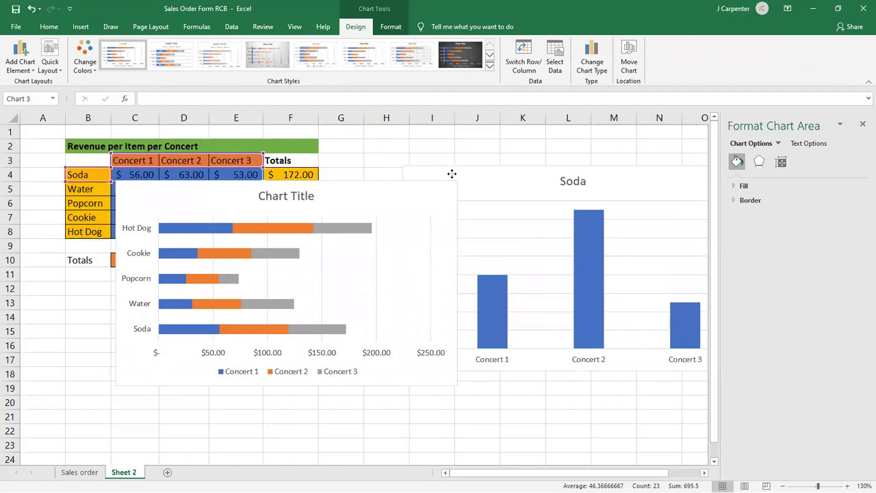
drag(201, 198, 129, 167)
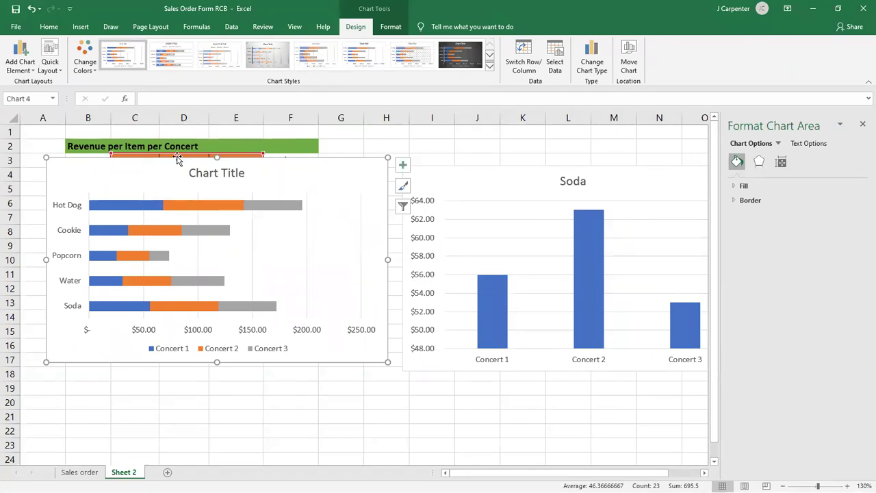
Move the stacked bar chart clear of the table to compare the data, and settle it over columns D to J below the headings.
drag(230, 158, 352, 172)
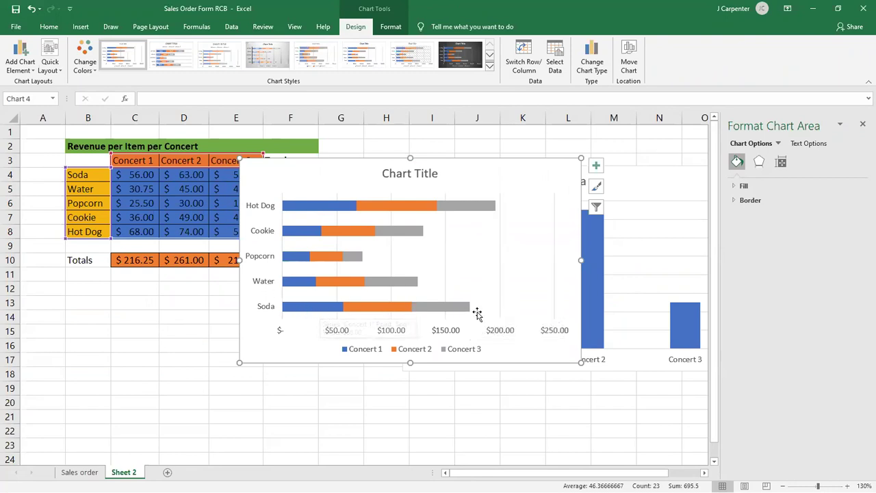
mouse_move(470, 309)
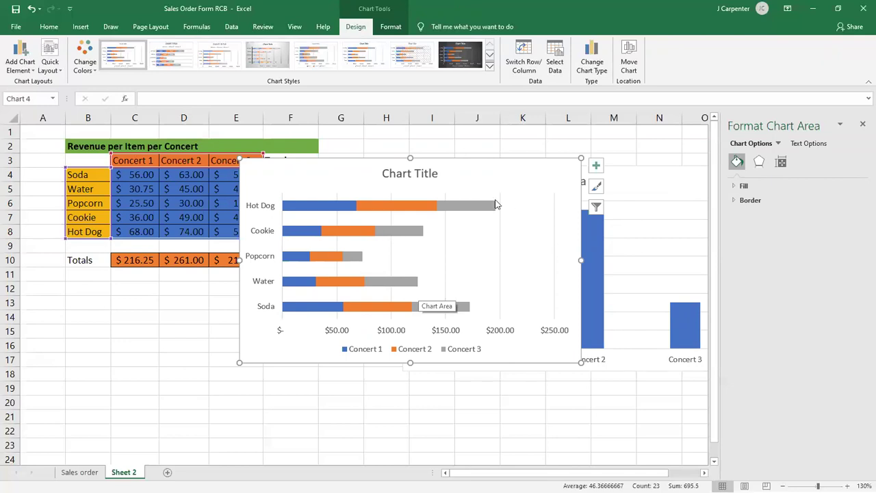
drag(505, 169, 587, 152)
key(Escape)
drag(290, 165, 438, 179)
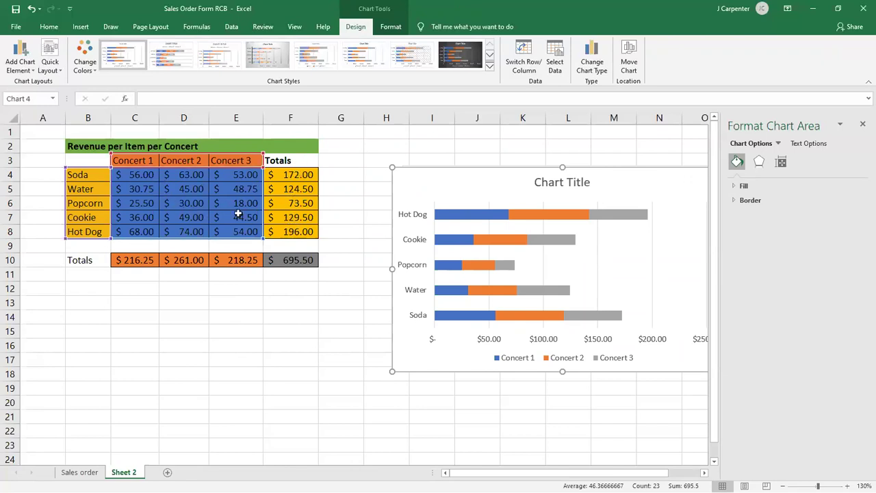
drag(412, 172, 210, 173)
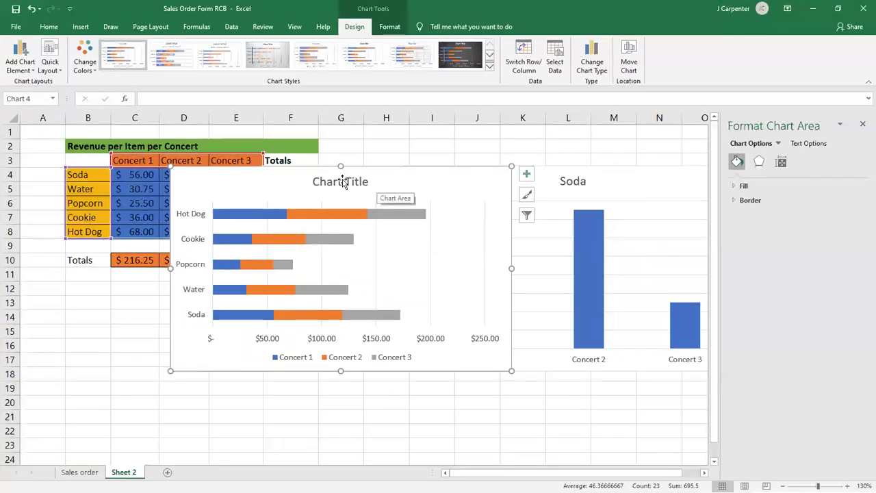
Change the stacked bar chart's title to "Concert Revenue".
click(343, 182)
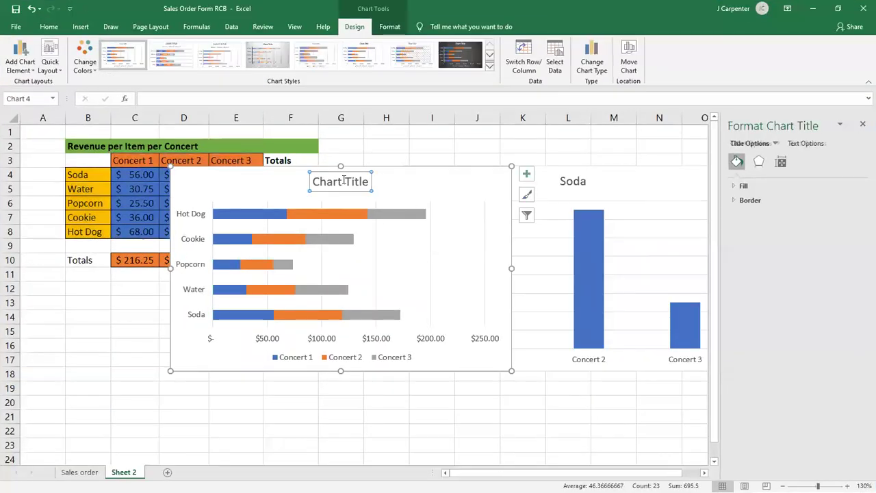
text(Concert Revenue)
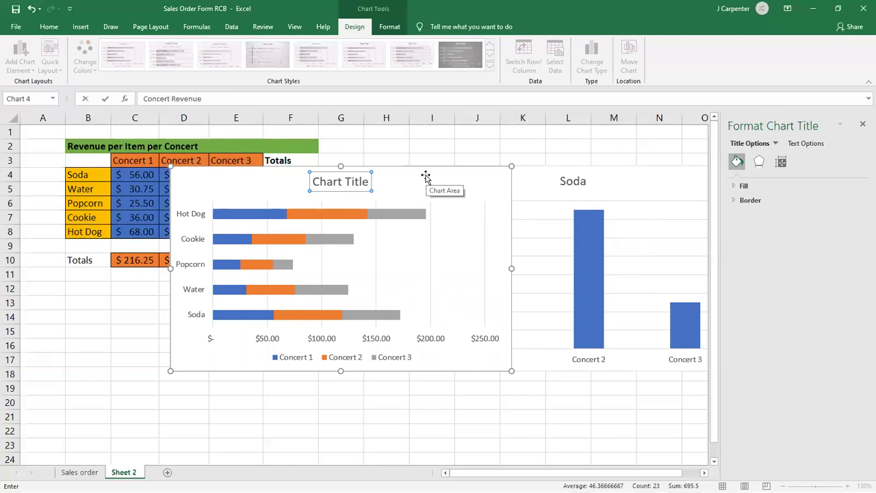
key(Return)
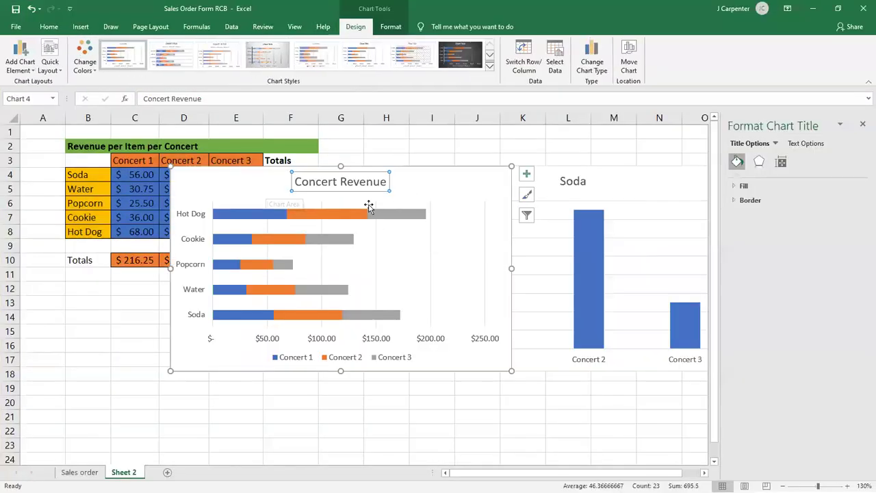
mouse_move(305, 224)
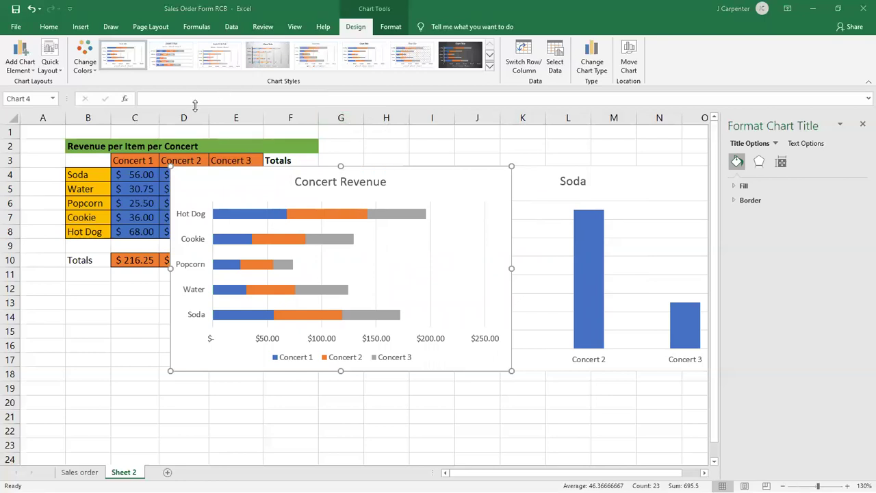
Turn the textbook to page 16 on the Item Totals pie chart and dismiss the iCloud sign-in prompt.
click(80, 28)
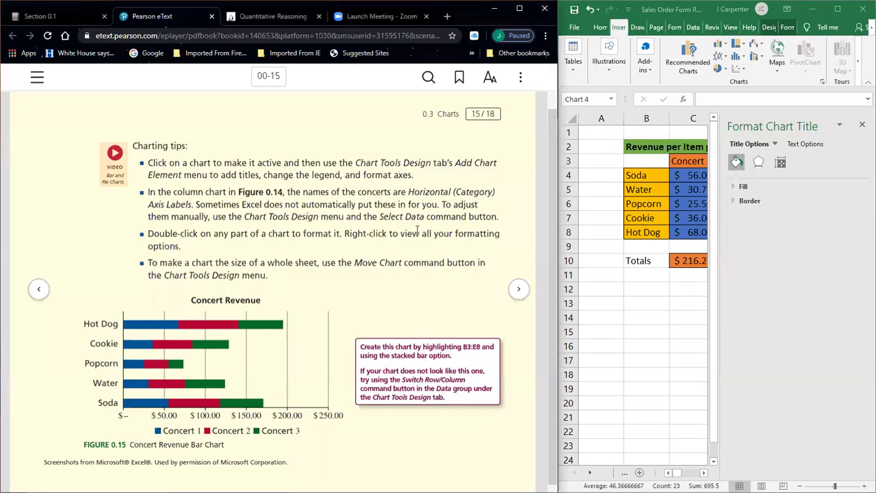
click(518, 290)
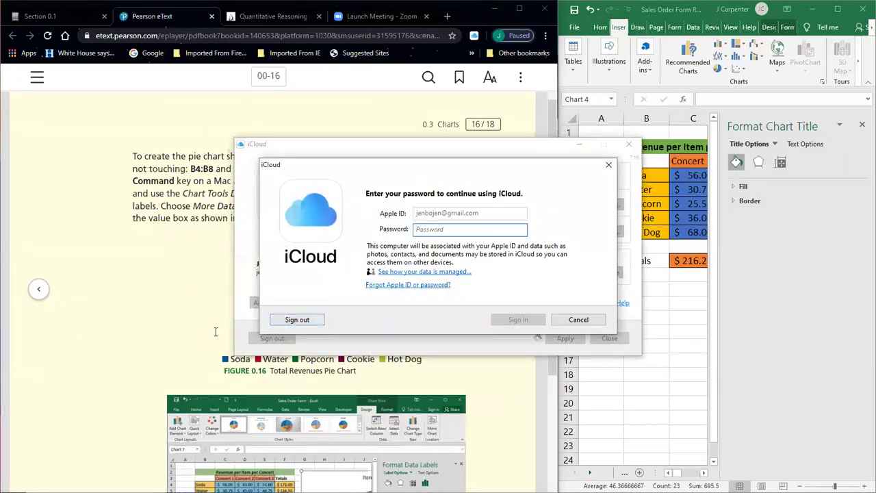
click(609, 165)
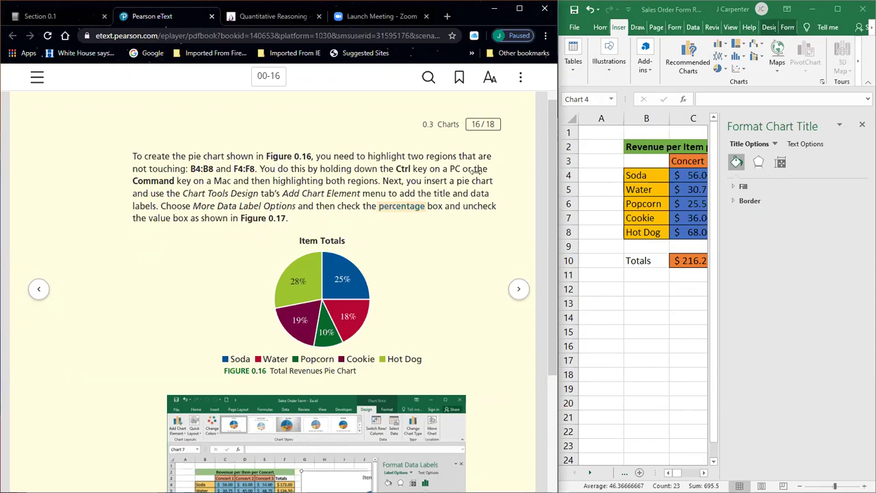
Widen the workbook window beside the textbook and move the Concert Revenue chart below the table so all its columns are clear.
drag(557, 171, 477, 175)
drag(540, 180, 479, 179)
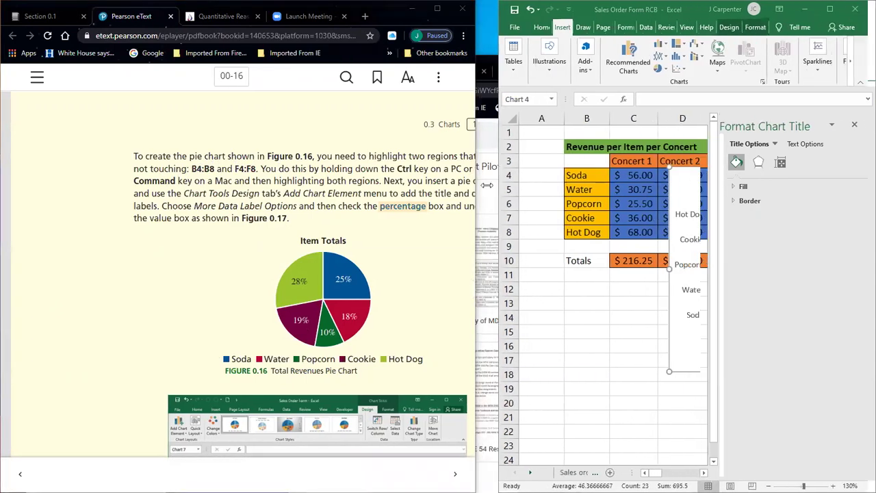
click(861, 124)
drag(671, 192, 754, 356)
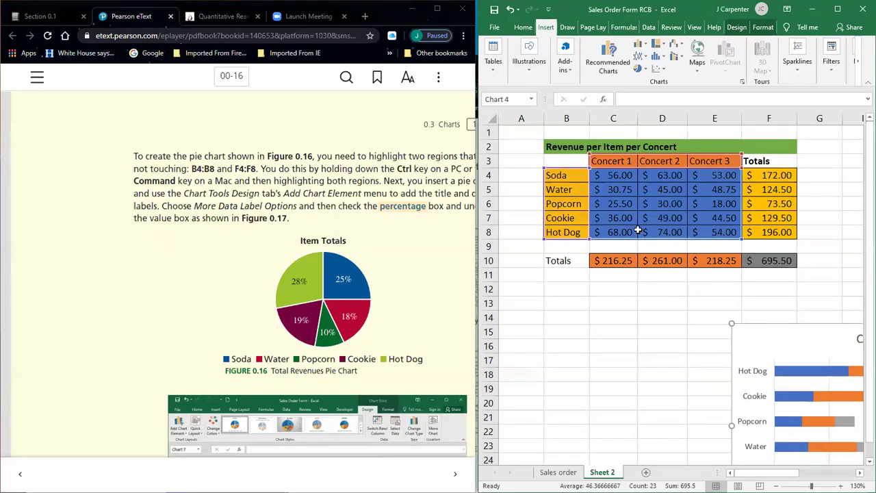
Try to highlight the item names B4:B8 and the totals F4:F8 one after the other, and with one selection across B4:F8.
click(610, 301)
drag(566, 176, 563, 233)
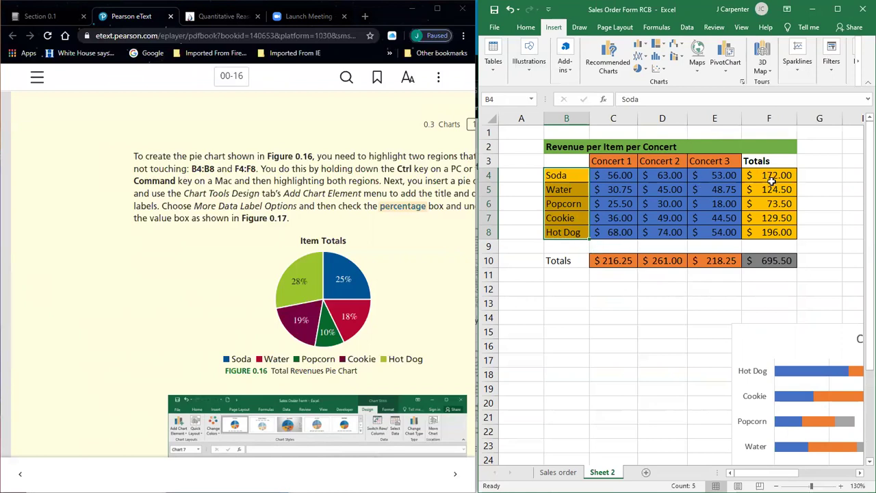
drag(769, 176, 770, 233)
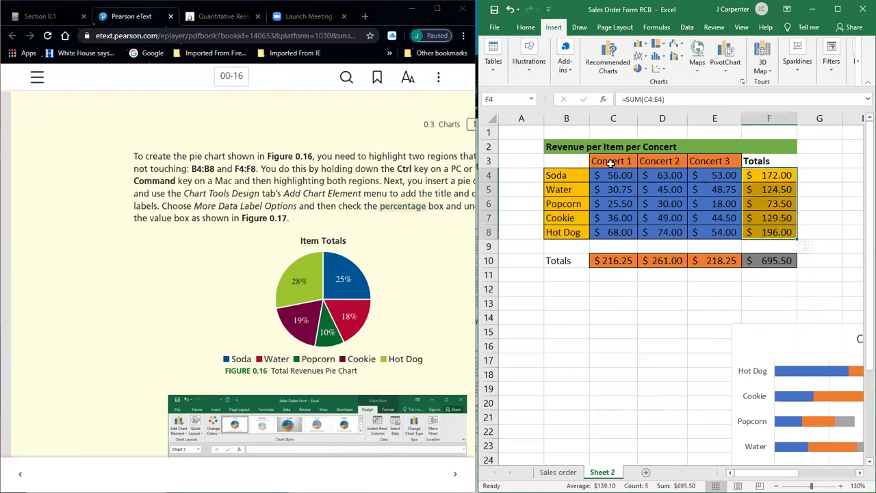
drag(612, 175, 715, 231)
click(709, 217)
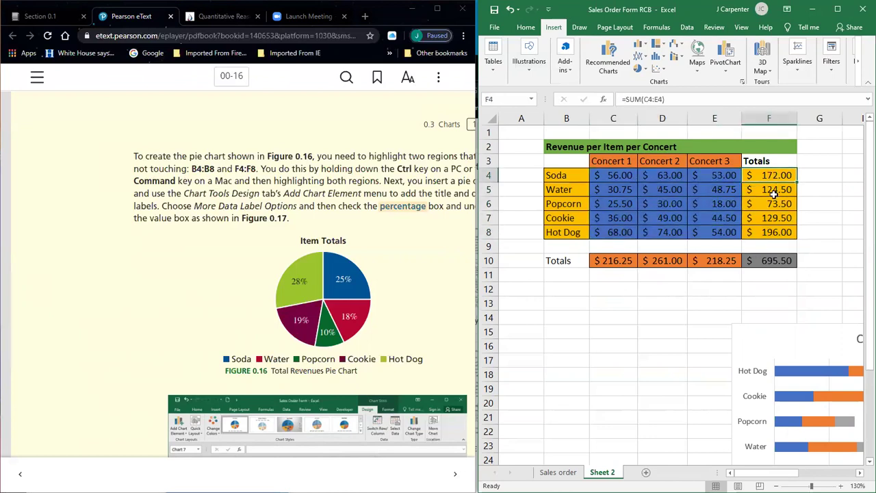
drag(772, 175, 772, 231)
drag(558, 176, 563, 232)
drag(762, 176, 769, 228)
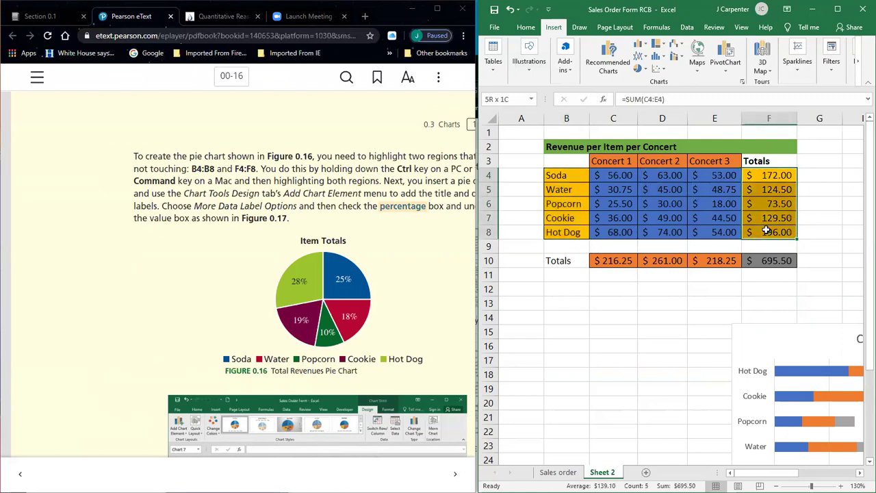
click(556, 175)
drag(565, 193, 563, 233)
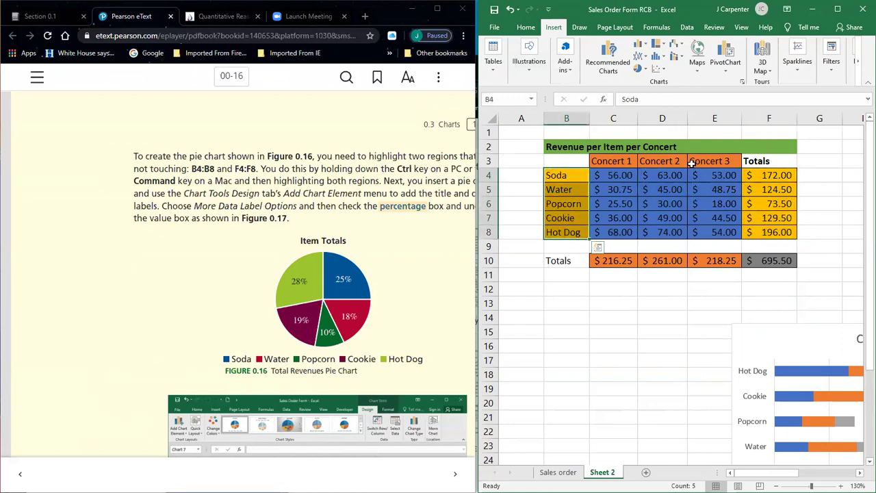
drag(768, 176, 769, 232)
drag(555, 176, 760, 232)
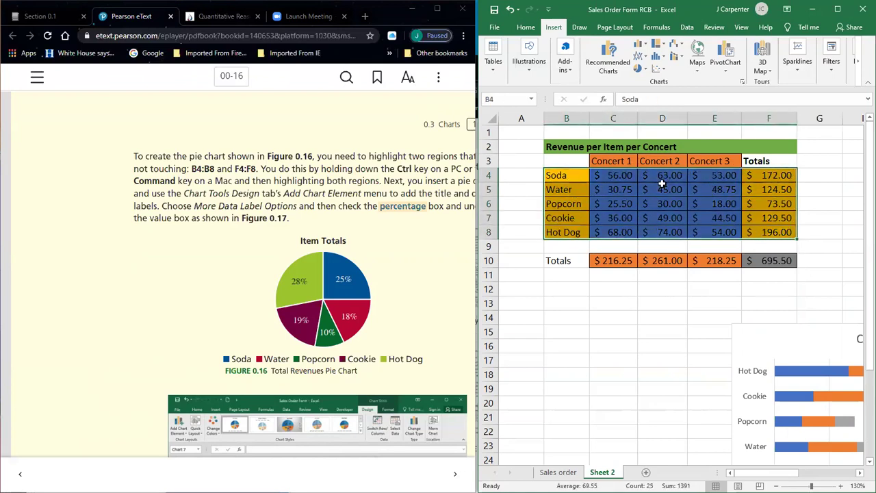
Practise highlighting the non-adjacent ranges B4:B8 and F4:F8 together, clearing the selection between tries.
click(629, 293)
drag(567, 176, 566, 233)
ctrl+drag(770, 175, 768, 232)
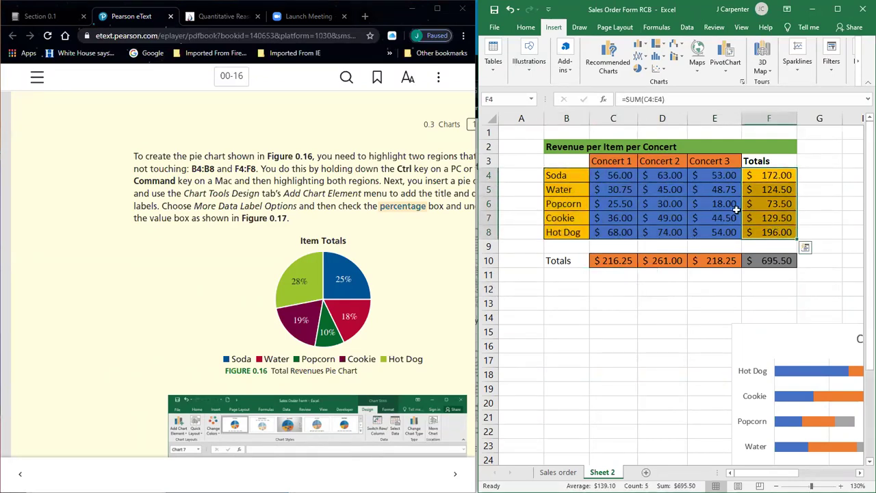
ctrl+drag(556, 175, 561, 232)
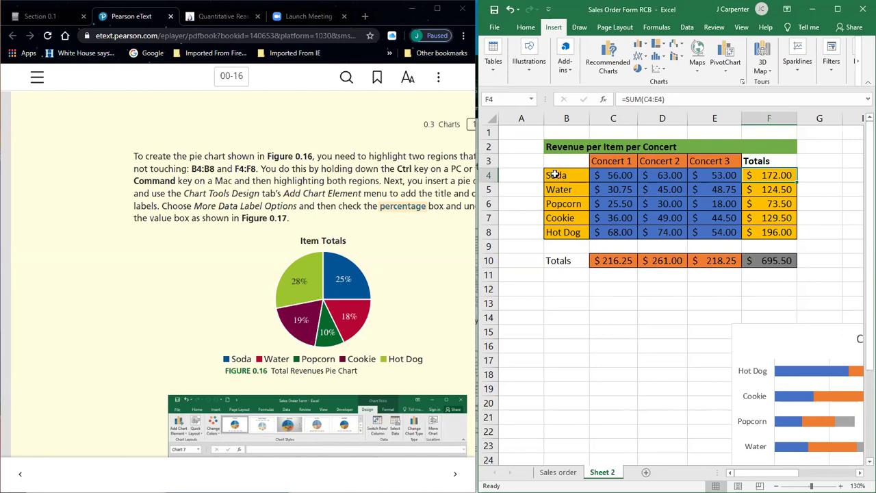
drag(555, 175, 568, 234)
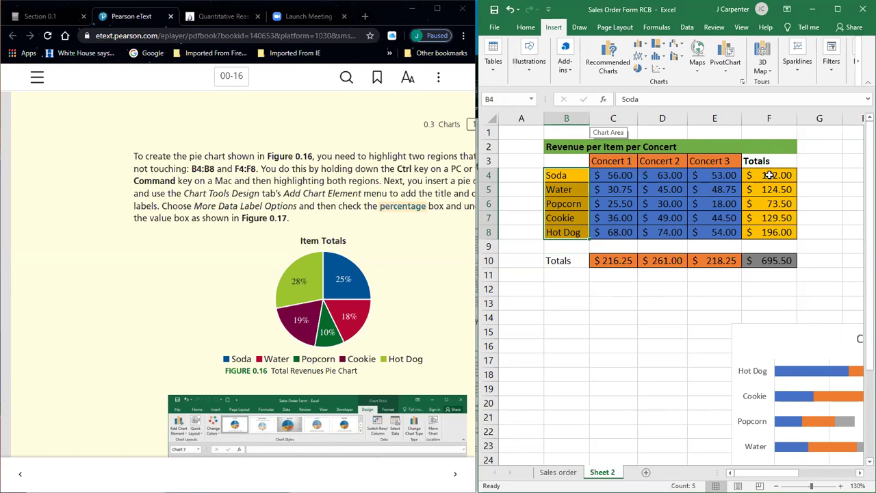
drag(769, 175, 773, 232)
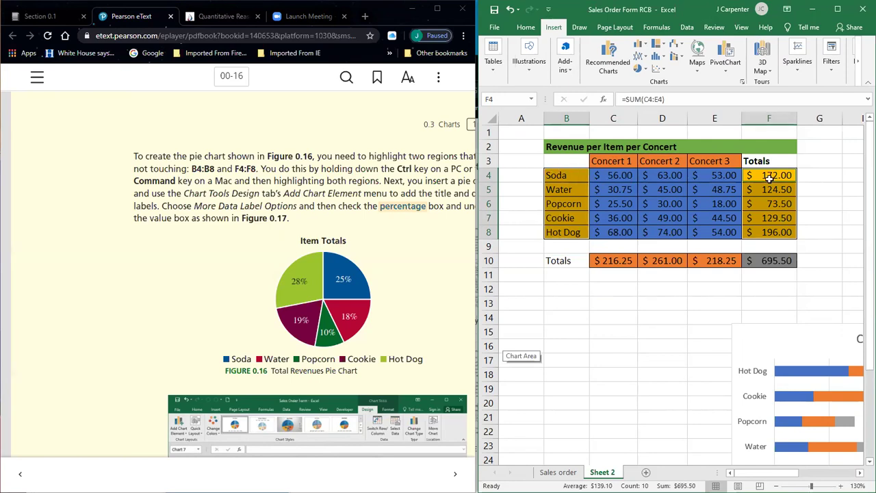
click(657, 316)
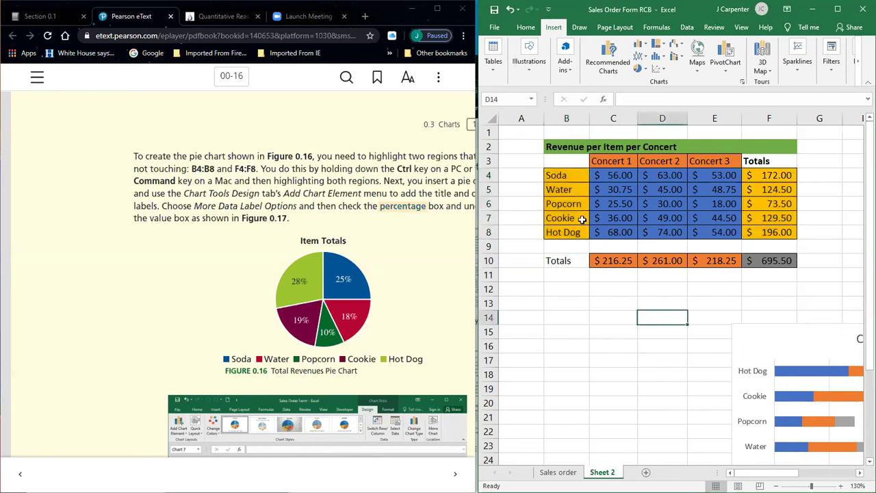
drag(568, 176, 563, 231)
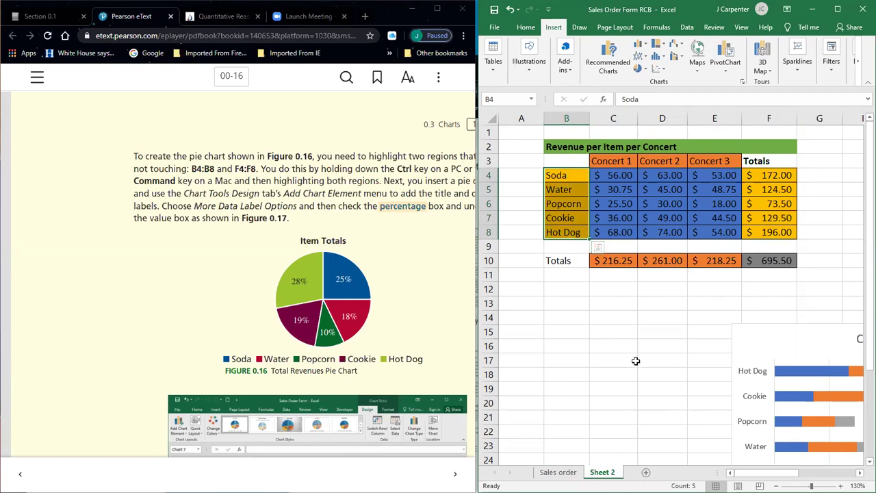
drag(763, 175, 760, 233)
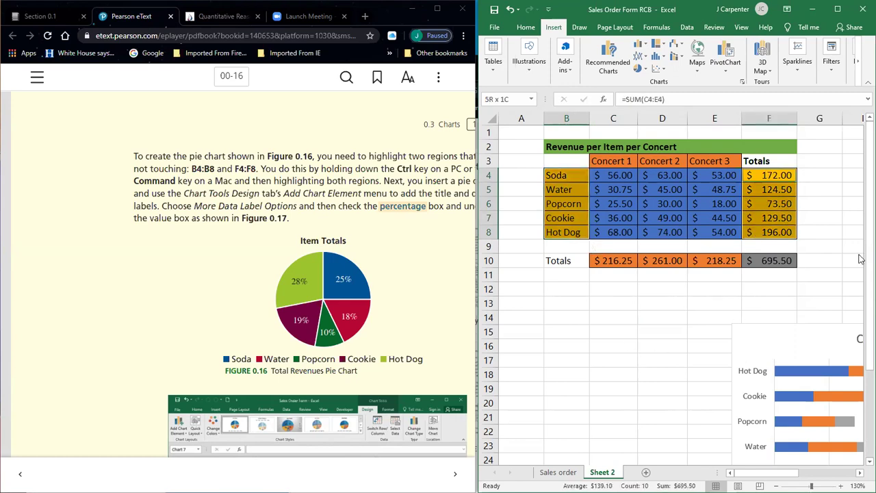
click(682, 304)
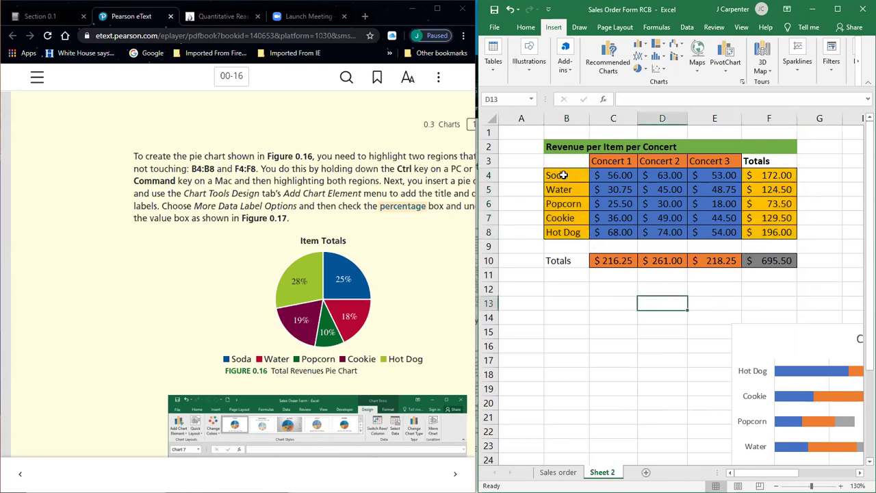
drag(562, 175, 569, 232)
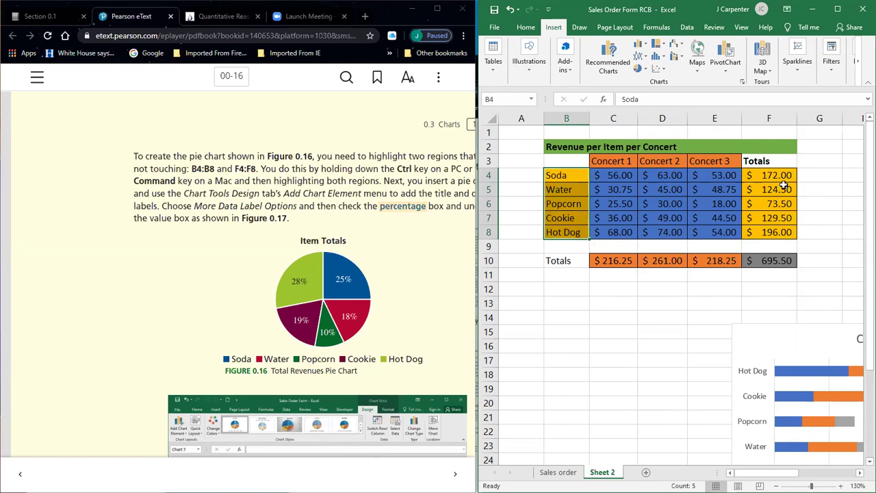
drag(763, 175, 760, 232)
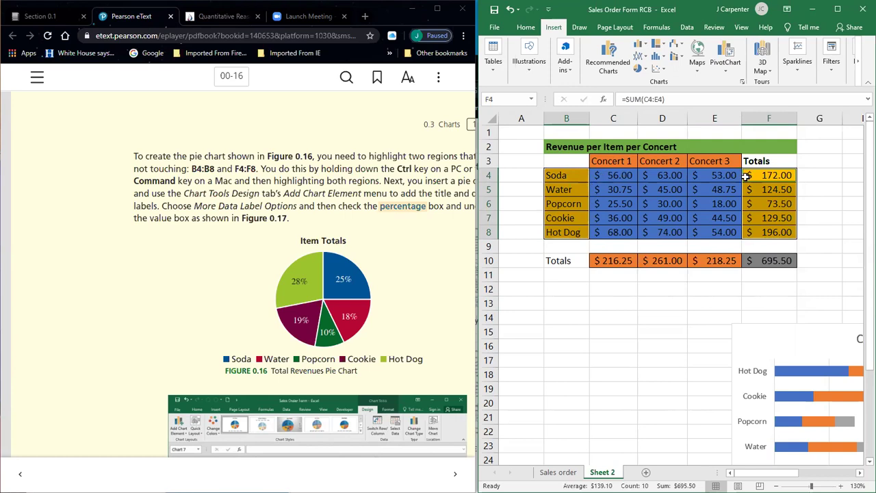
click(631, 316)
Insert a 2-D pie chart from the item names in B4:B8 and the totals in F4:F8.
drag(567, 176, 570, 231)
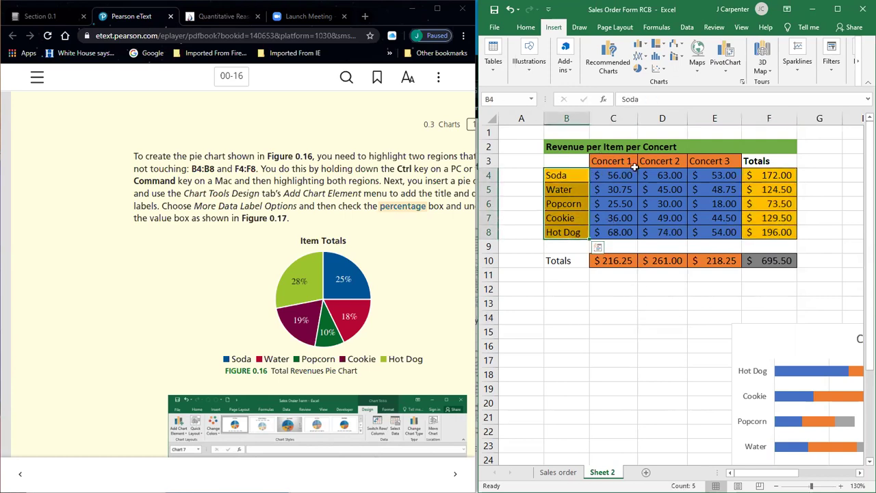
drag(762, 175, 754, 233)
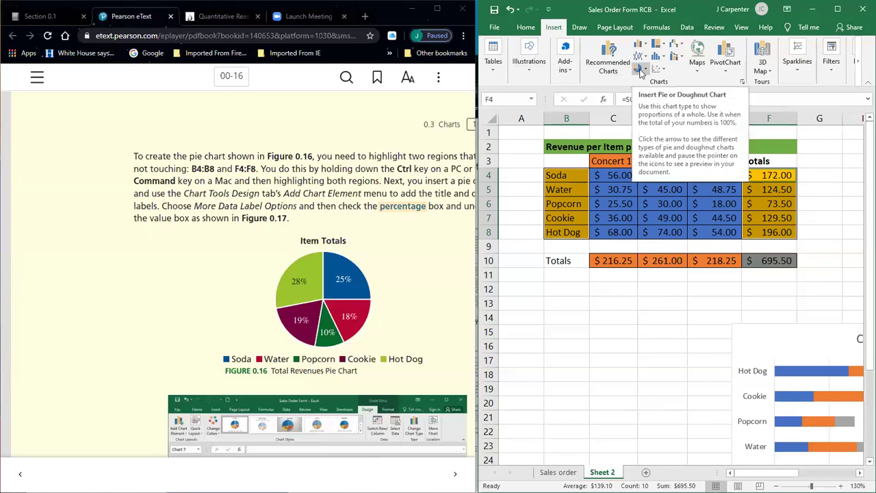
click(640, 71)
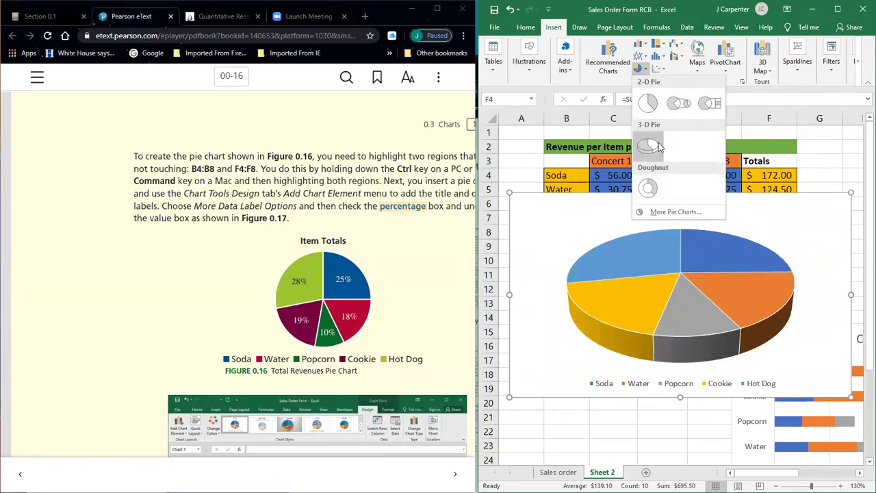
click(649, 104)
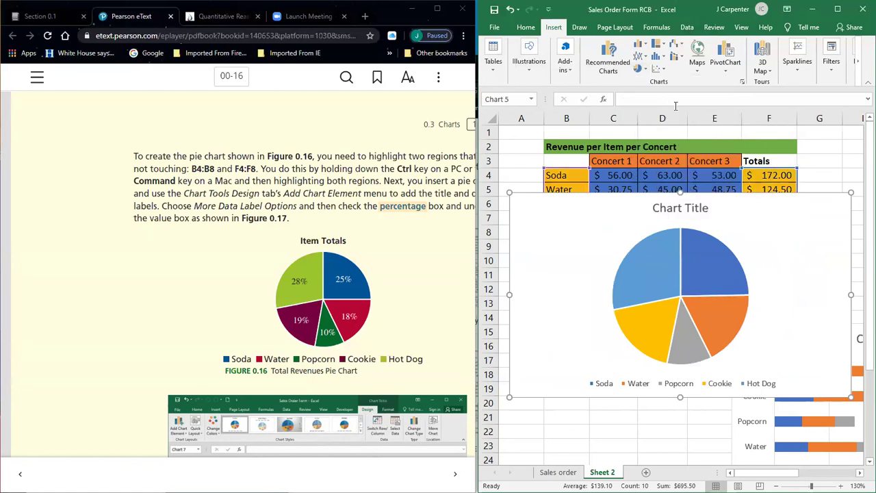
Change the pie chart's title to "Item Totals" and close the title formatting options.
click(678, 208)
double_click(678, 208)
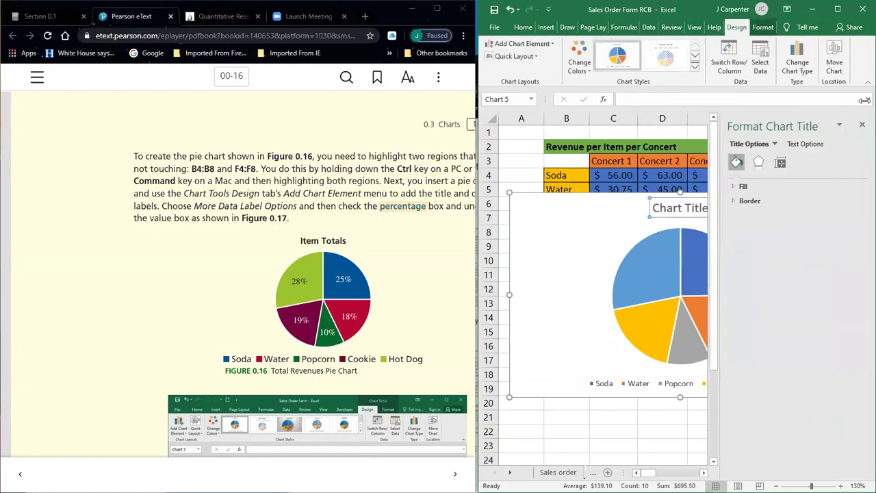
text(Item Totals)
key(Return)
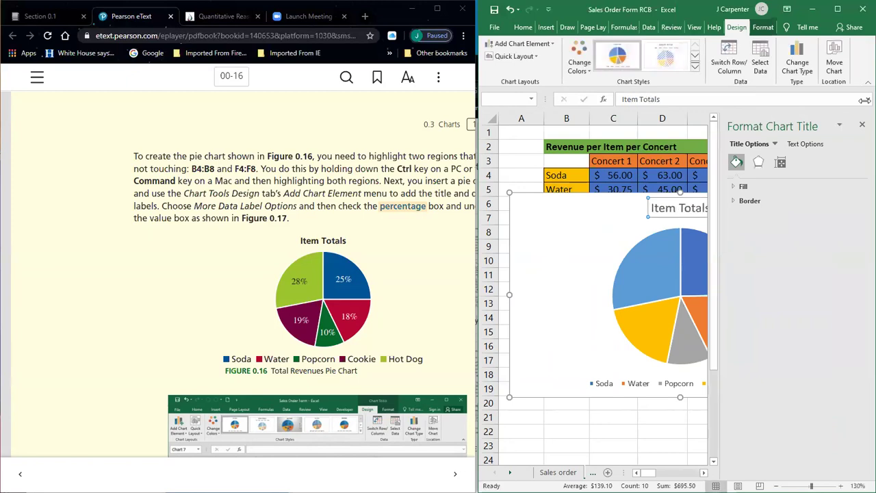
click(861, 126)
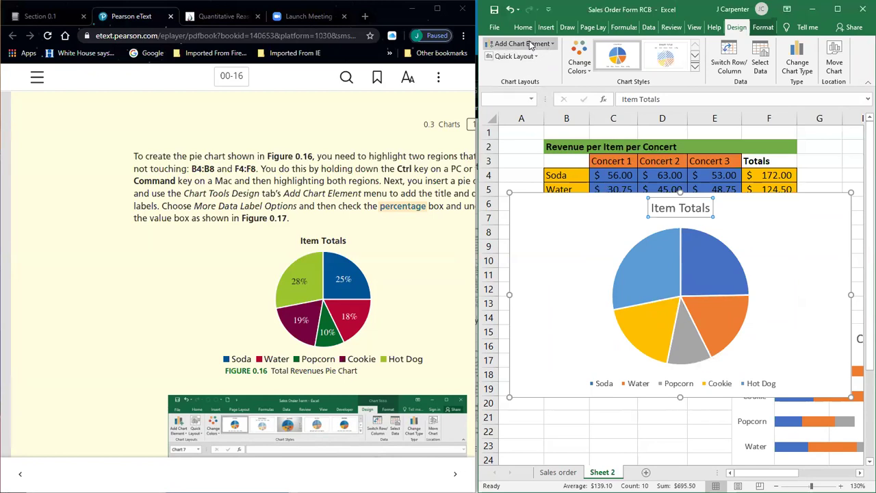
Maximize the workbook window and add data labels to the Item Totals pie chart with the Best Fit placement.
click(850, 8)
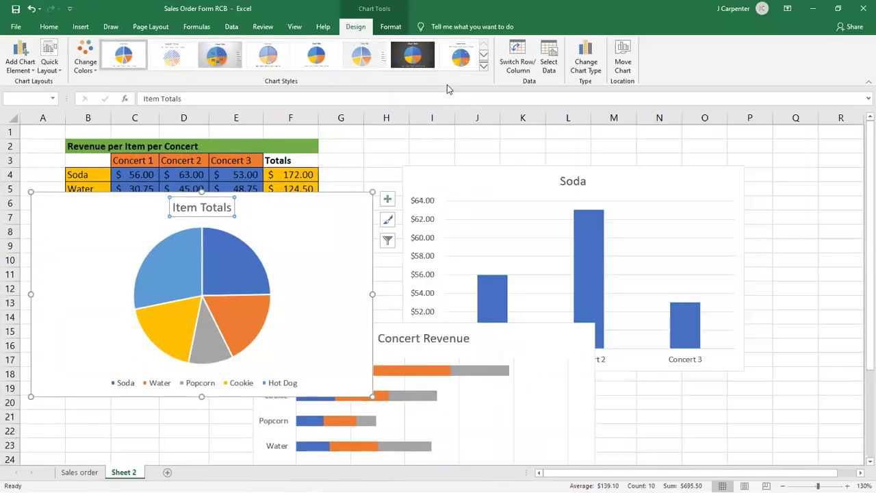
click(17, 50)
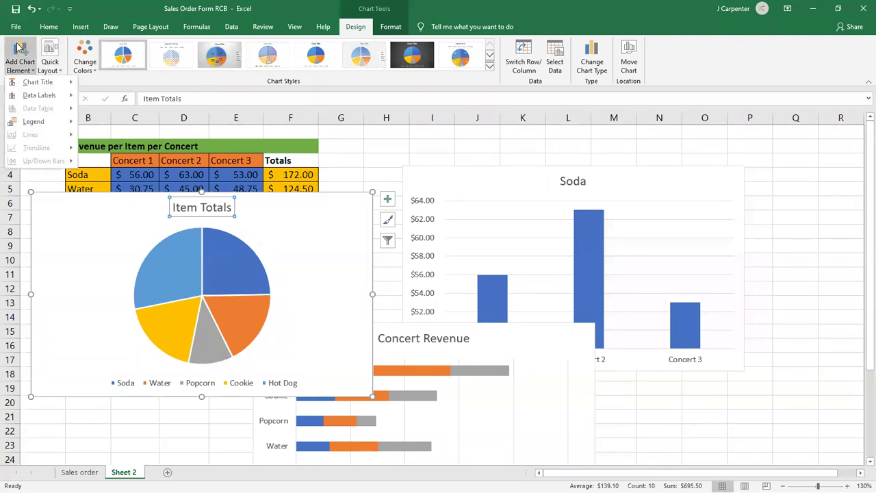
mouse_move(34, 97)
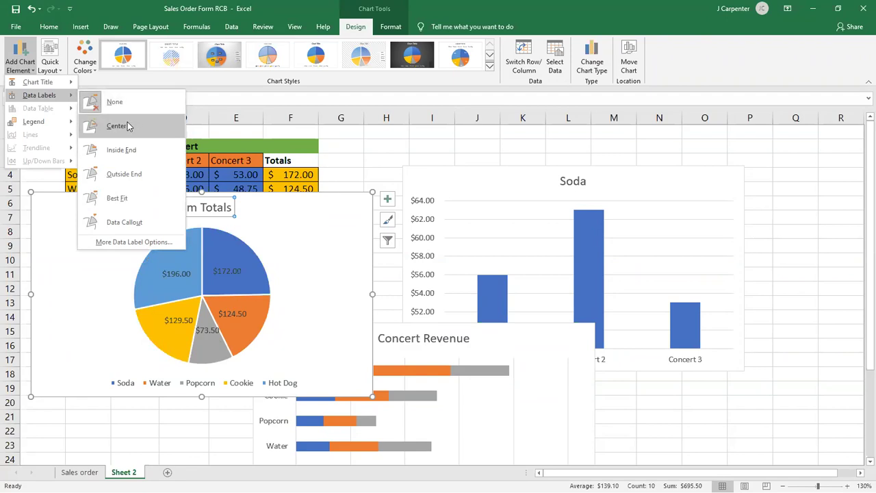
click(131, 203)
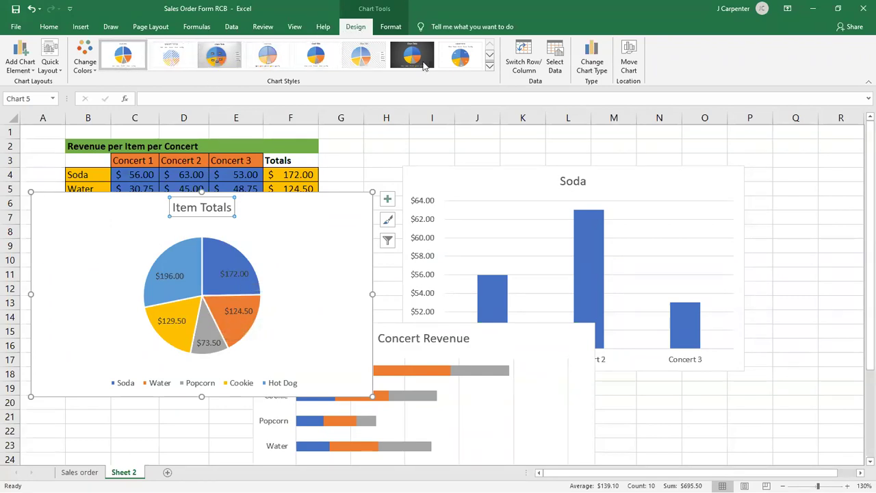
Apply the gray gradient chart style with dark value-and-percentage labels and a side legend to the Item Totals pie chart.
click(215, 60)
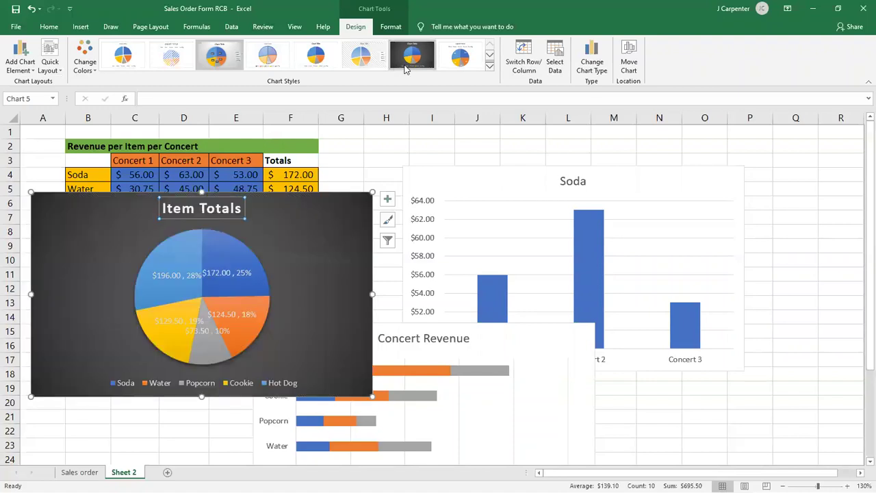
click(490, 67)
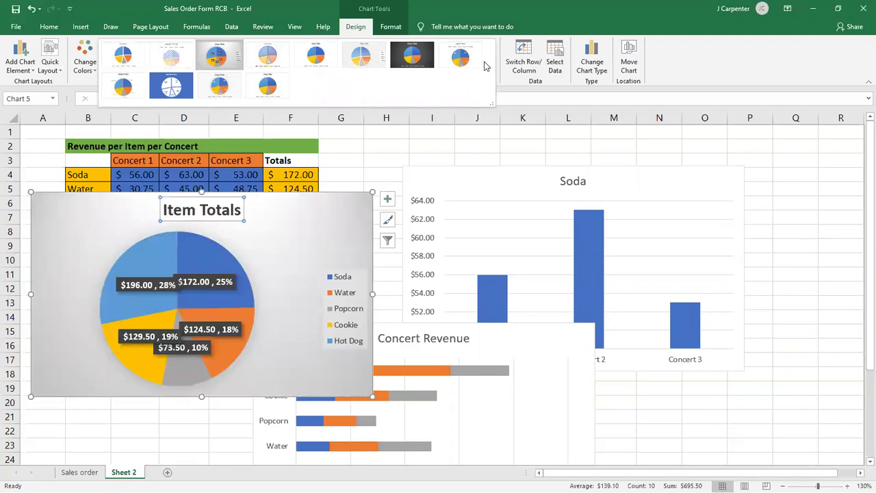
click(225, 8)
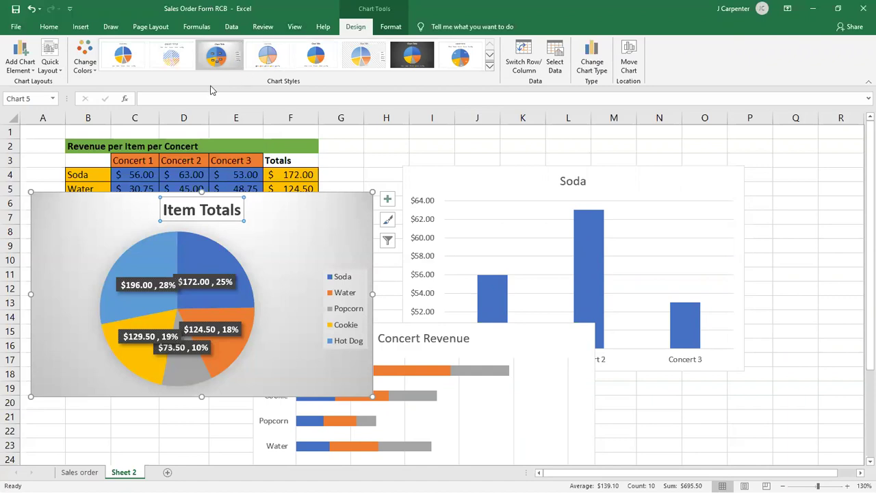
Replace the Item Totals pie chart's gray gradient style with the last available chart style, with white background, bold title and bottom legend.
click(33, 9)
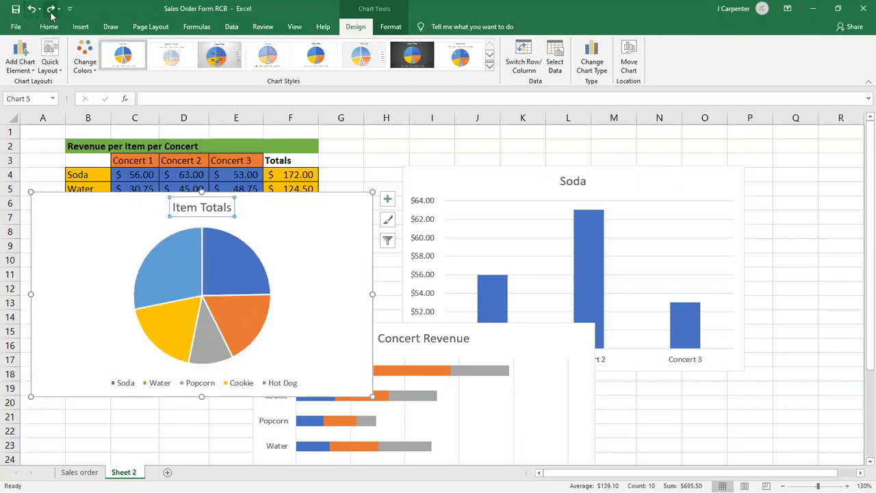
click(50, 9)
click(31, 9)
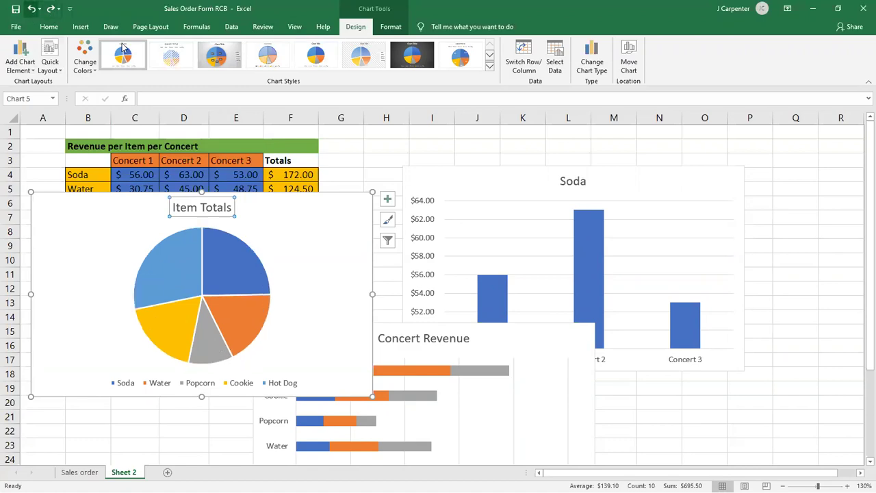
click(490, 55)
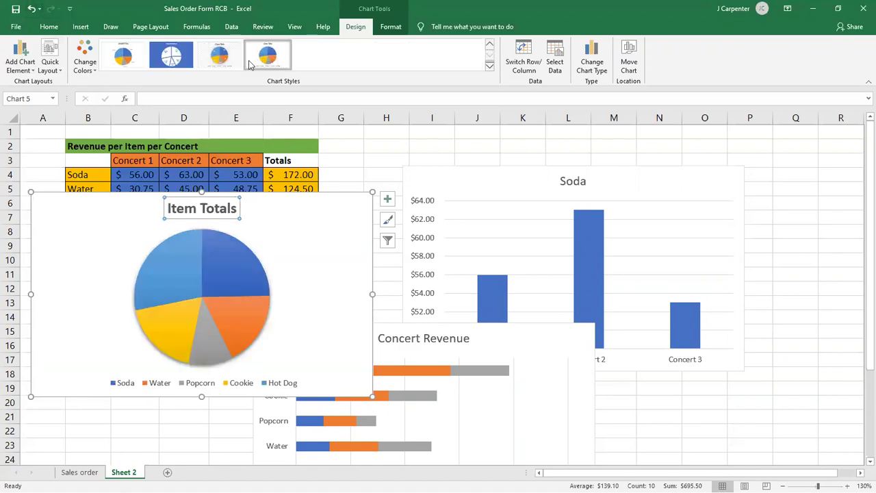
Try the light percentage-label style and the hatched-background style on the Item Totals pie chart, and undo both.
click(219, 55)
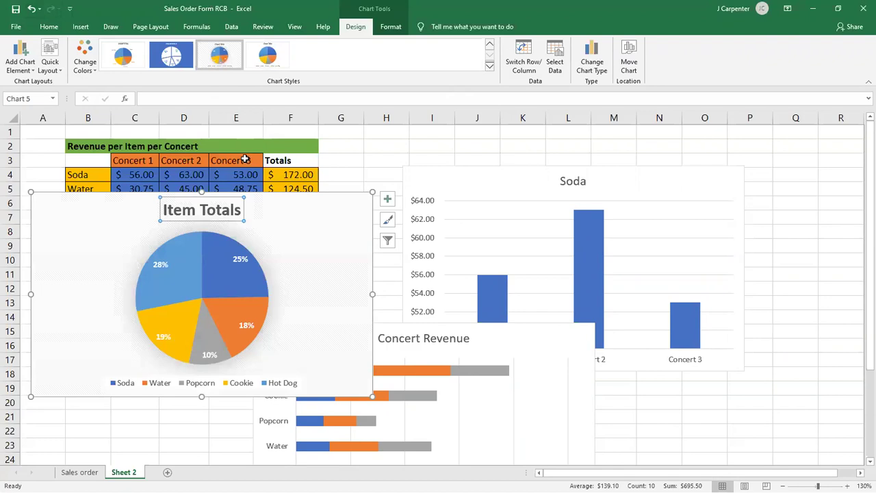
click(490, 44)
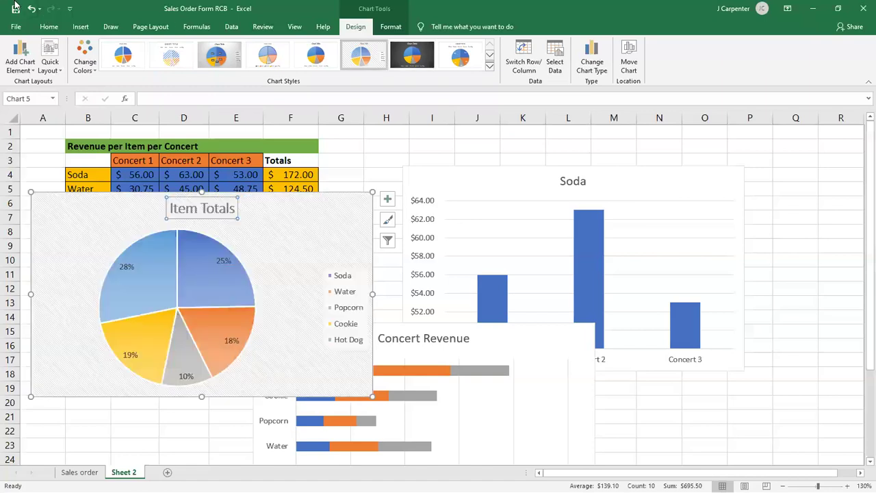
click(30, 9)
click(30, 8)
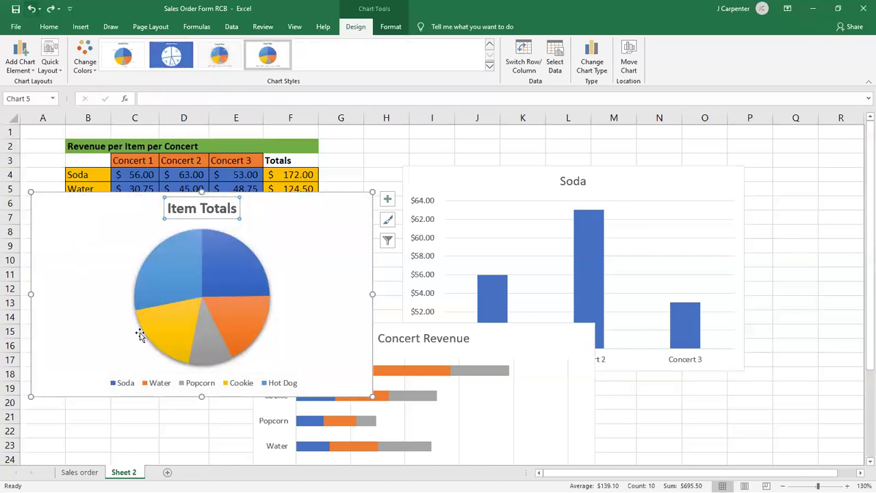
Add data labels with the Best Fit placement to the Item Totals pie chart.
click(92, 248)
click(19, 60)
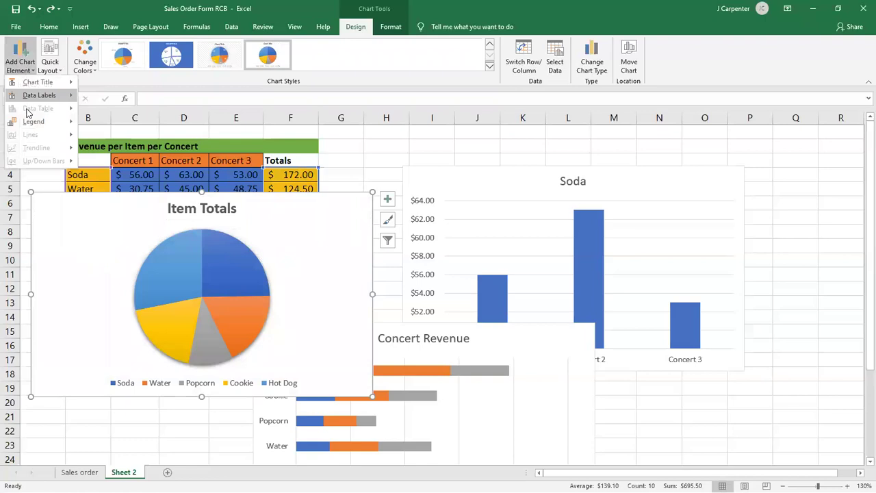
mouse_move(41, 95)
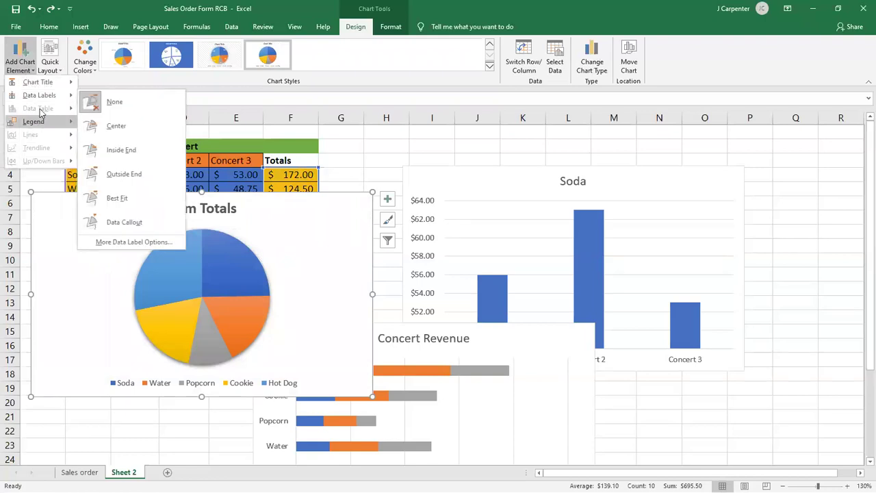
click(118, 198)
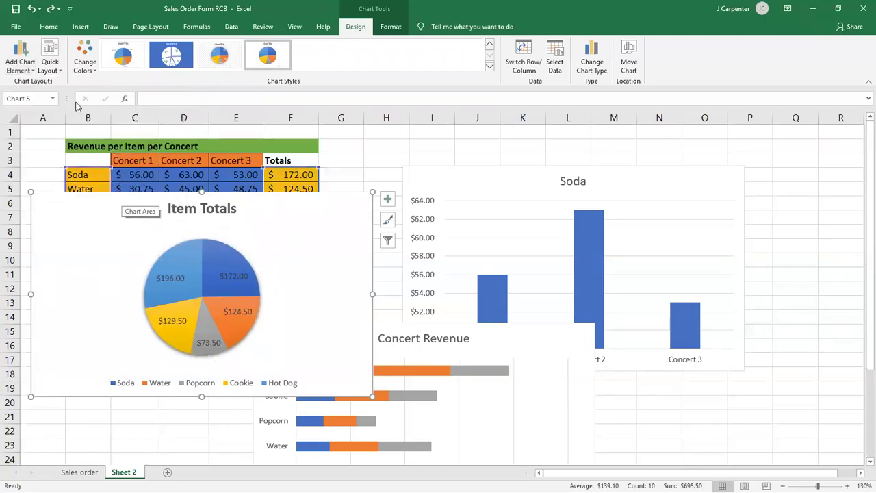
Open the additional data label options for the Item Totals pie chart.
click(20, 60)
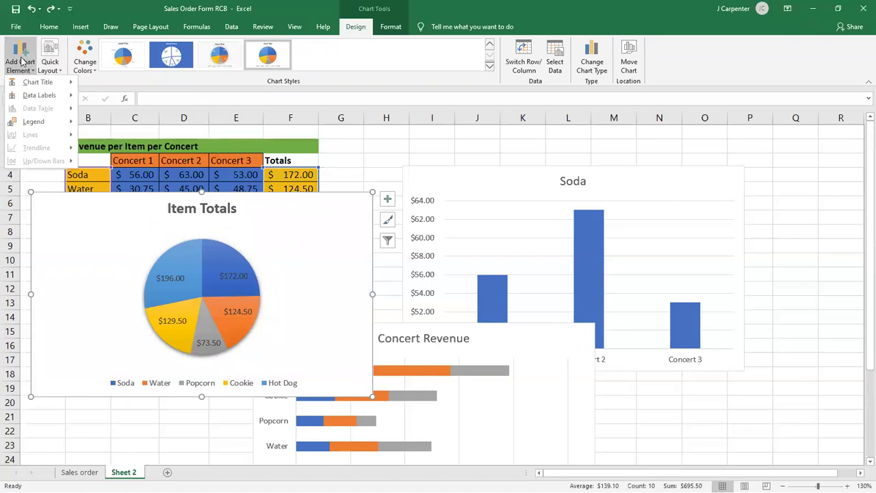
mouse_move(27, 100)
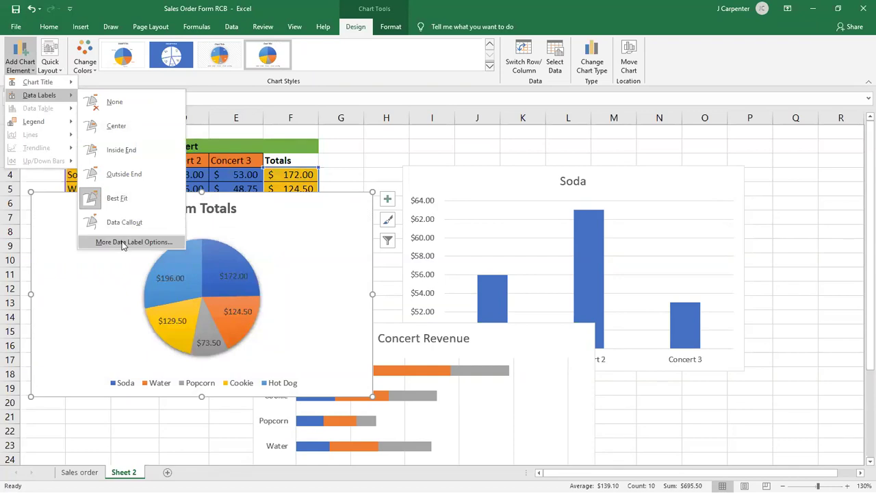
click(20, 60)
click(20, 61)
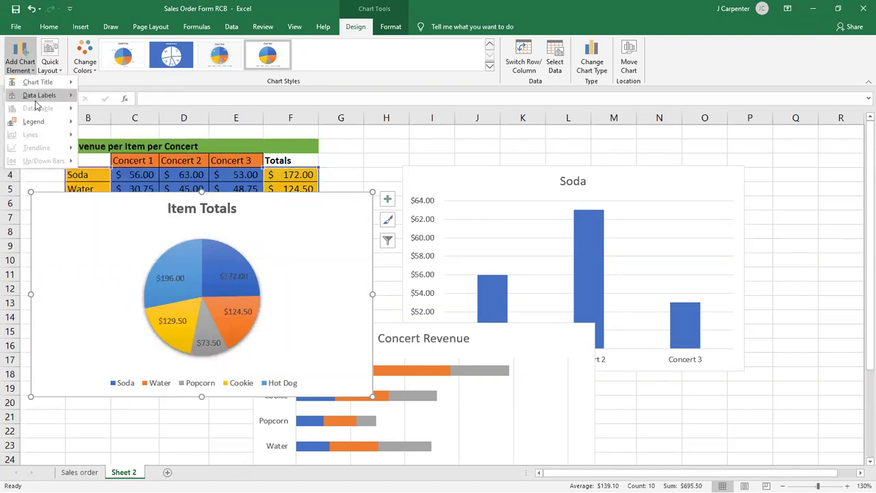
click(130, 241)
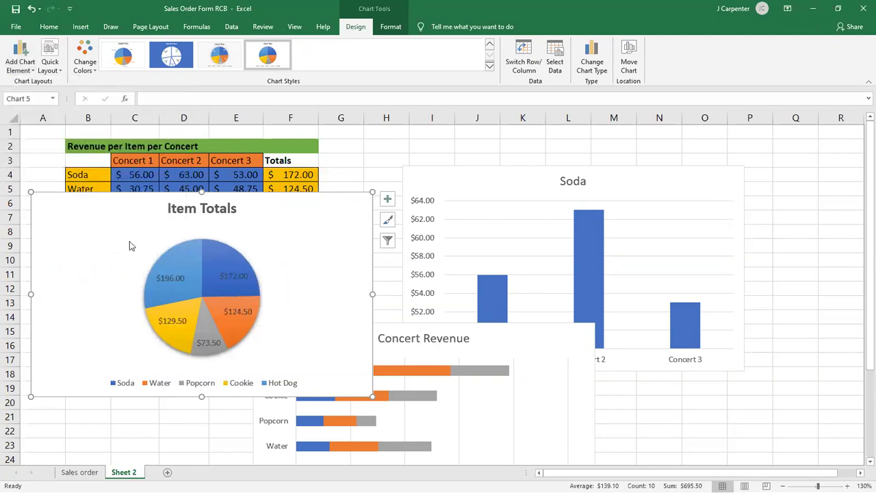
Switch to the Daily Notes Summer 2020 document in Word, add the line "Add chart element -> data labels -> more data labels", and return to Excel.
click(9, 482)
click(457, 482)
text(Add chart elemen)
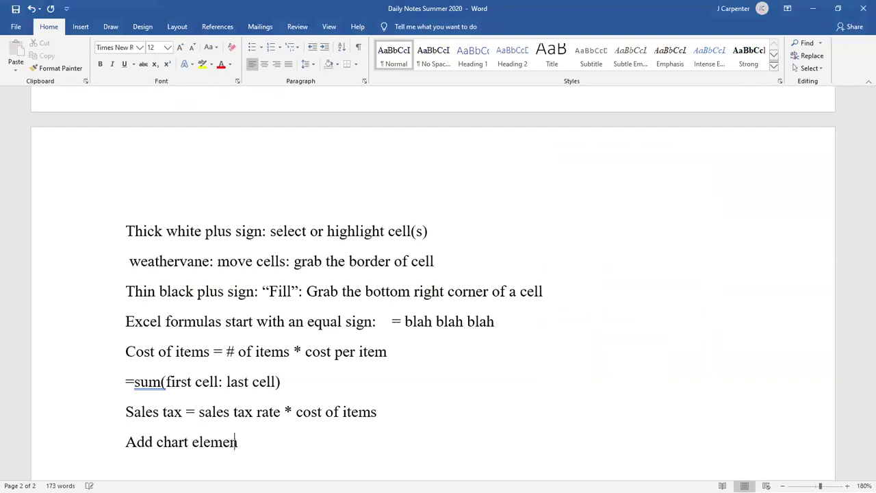
text(t -> mo)
text(ta labels -> mo)
text(re data labels)
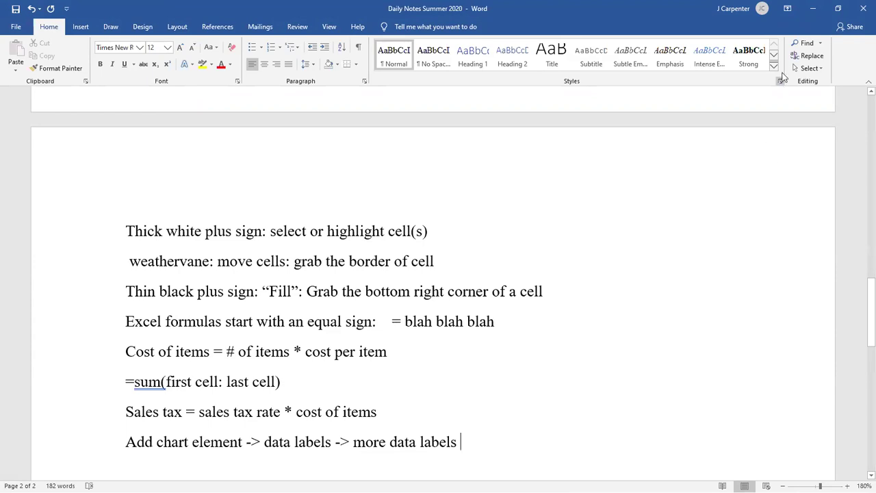
click(812, 8)
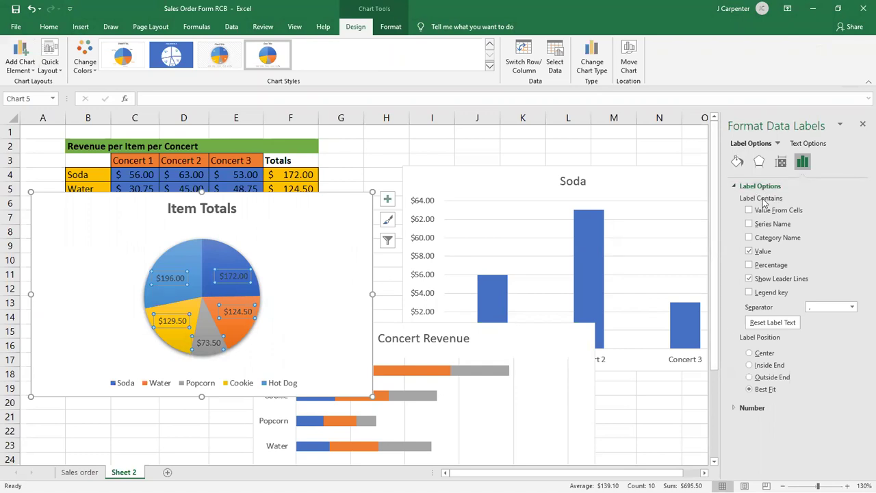
Make the pie chart's data labels show the percentage instead of the value, and close the label formatting options.
click(751, 265)
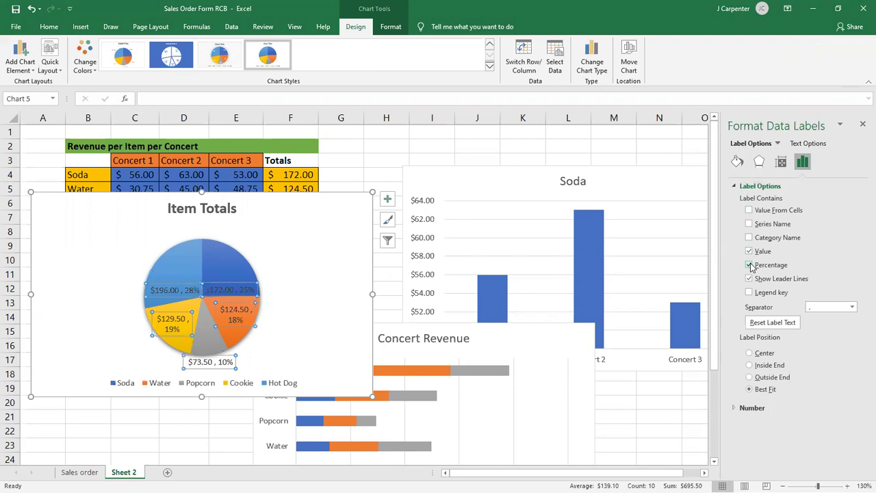
click(749, 252)
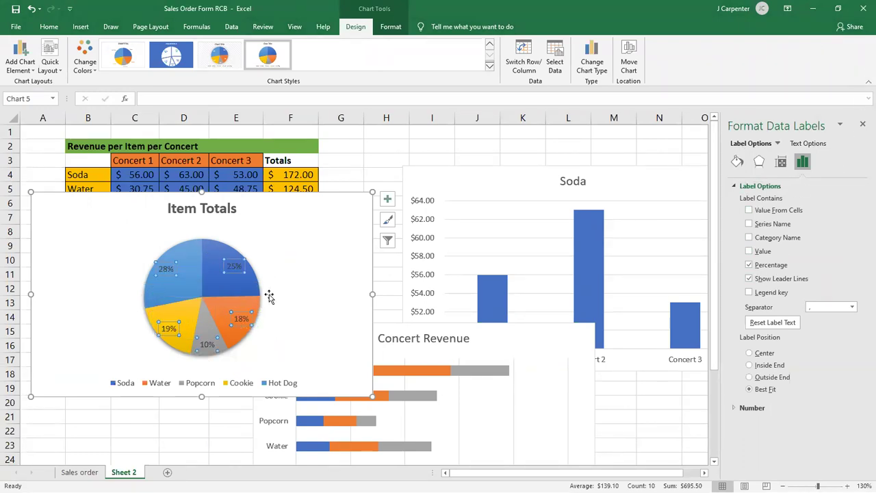
click(861, 126)
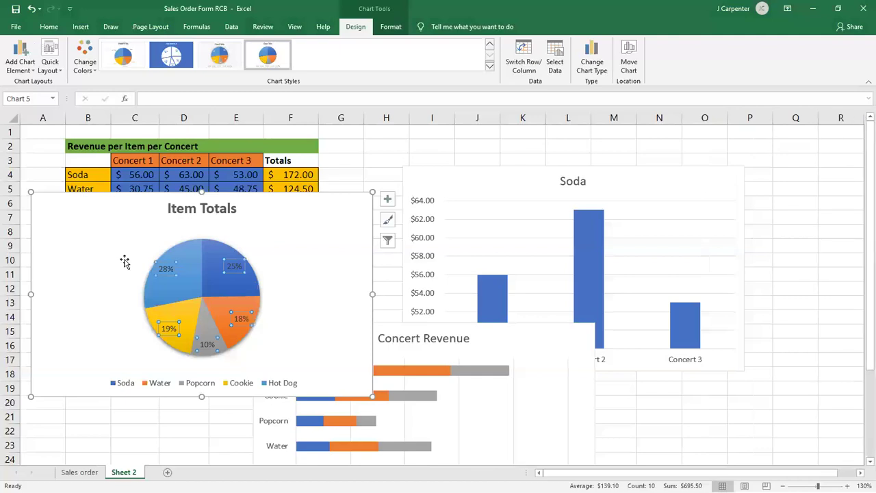
Move the Item Totals pie chart off the revenue table to overlap the lower part of the Soda chart.
drag(89, 218, 536, 270)
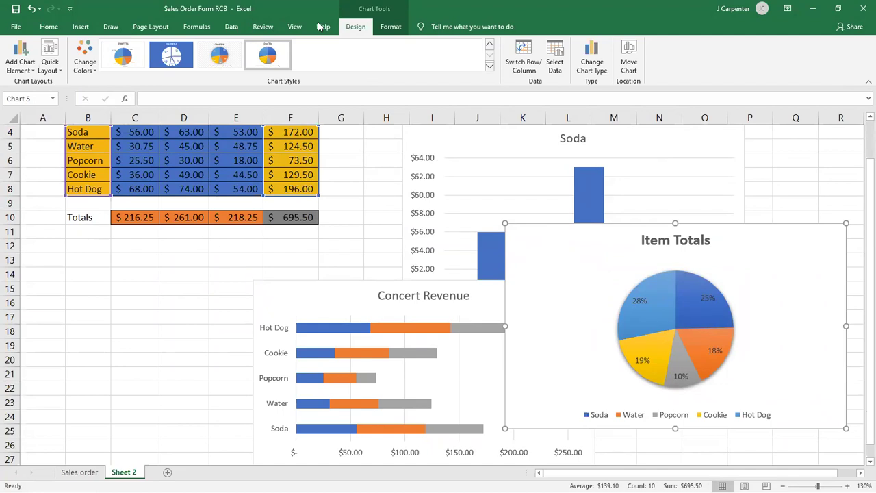
scroll(295, 171, up, 1)
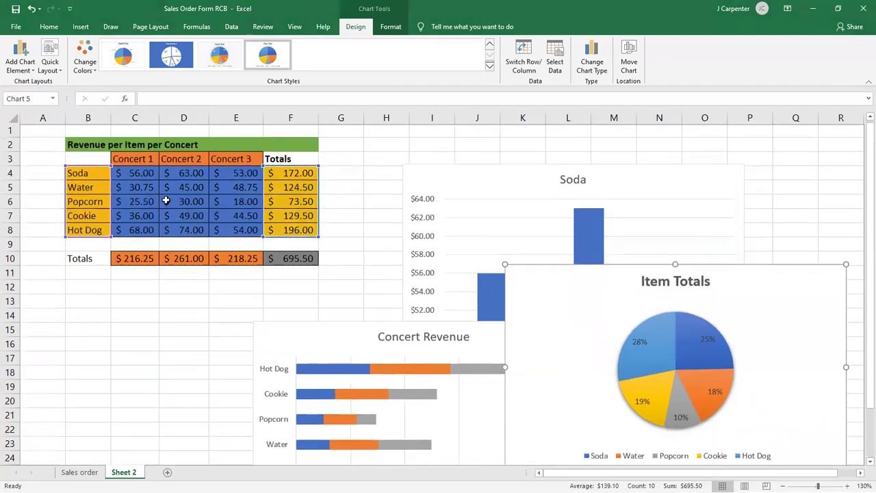
Insert a 2-D pie chart from the whole range B4:F8 and move it clear of the revenue table.
click(100, 173)
key(F2)
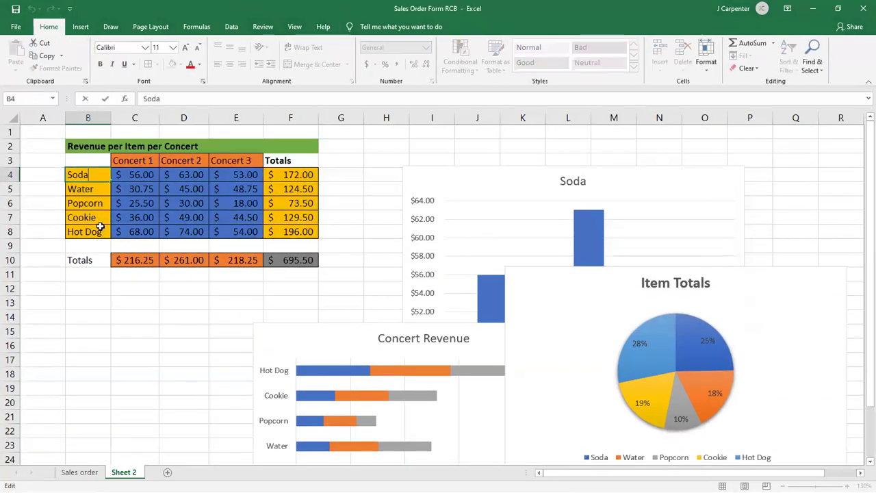
drag(86, 173, 92, 234)
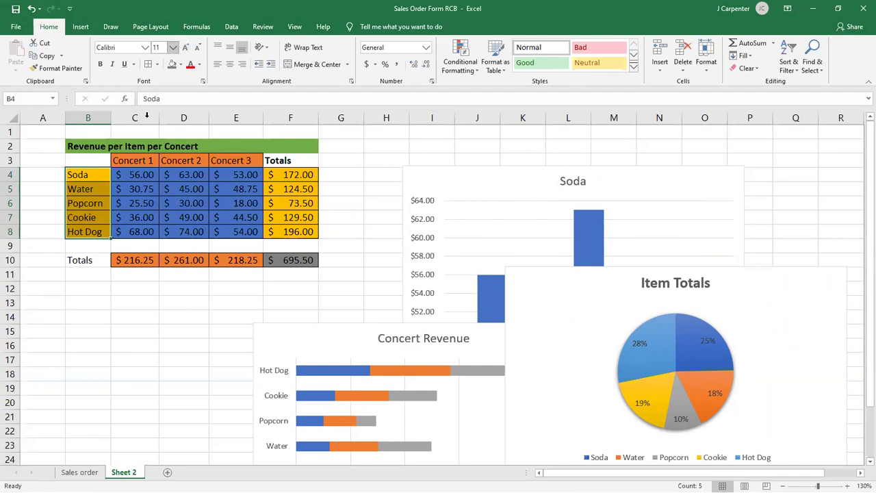
click(97, 176)
drag(97, 176, 290, 231)
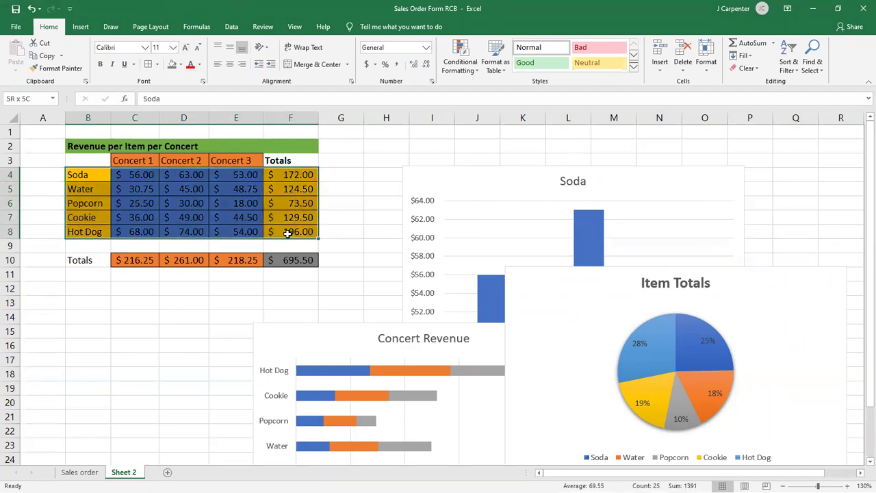
click(80, 26)
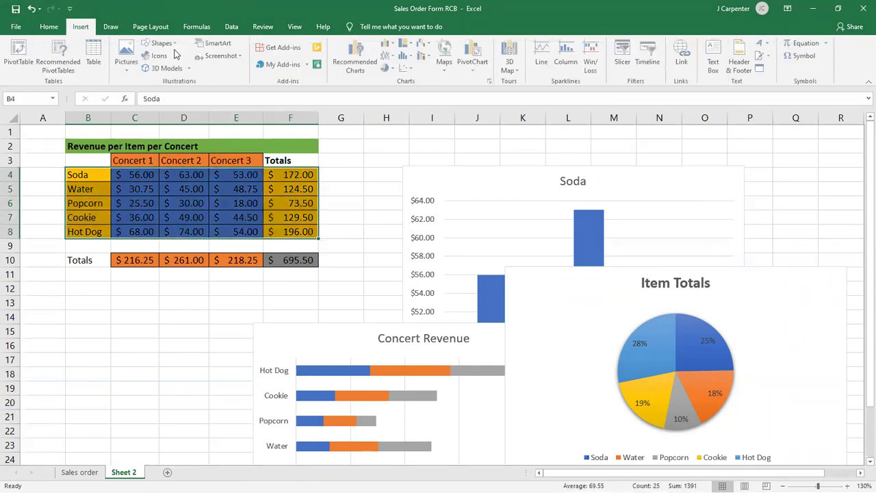
click(388, 68)
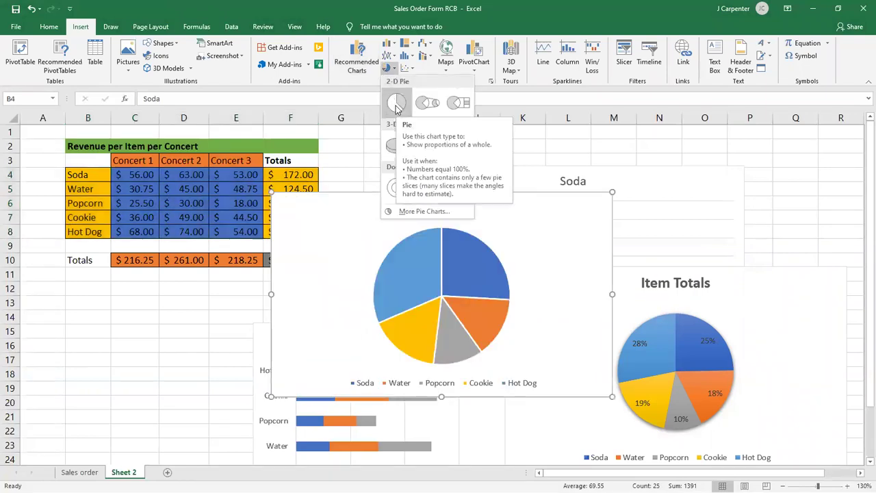
click(396, 104)
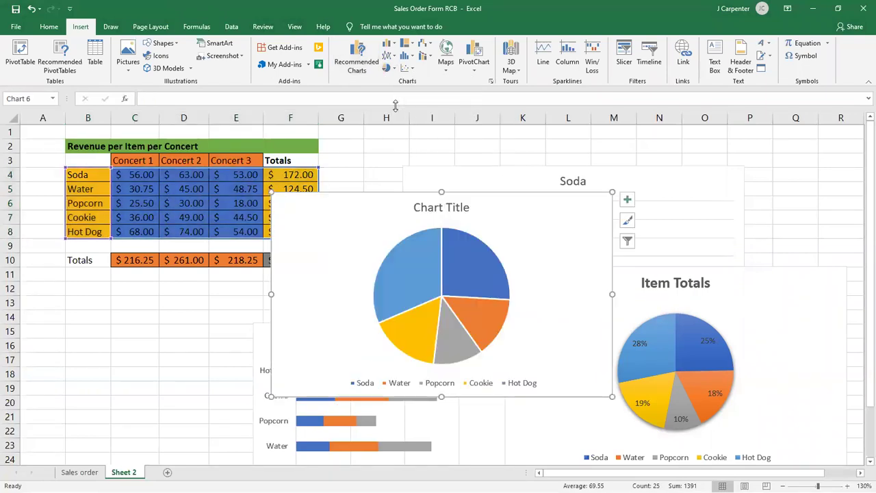
drag(309, 214, 372, 182)
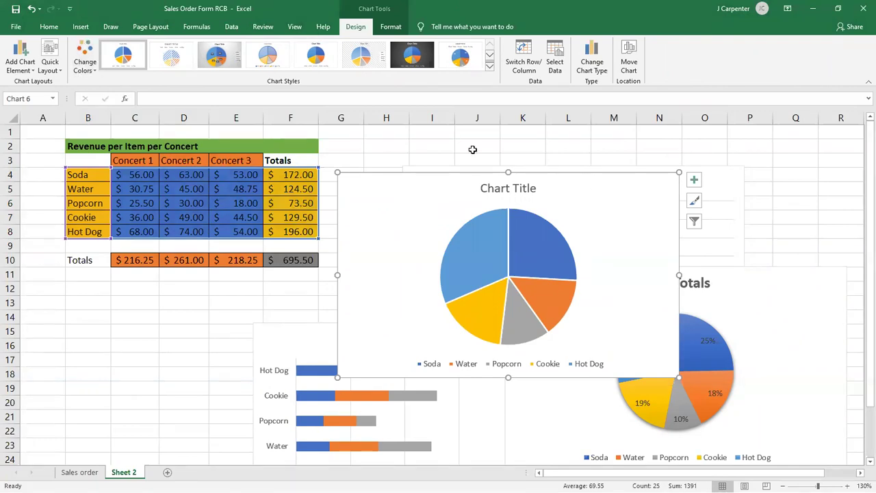
Undo the new pie chart's moves and its insertion.
click(31, 9)
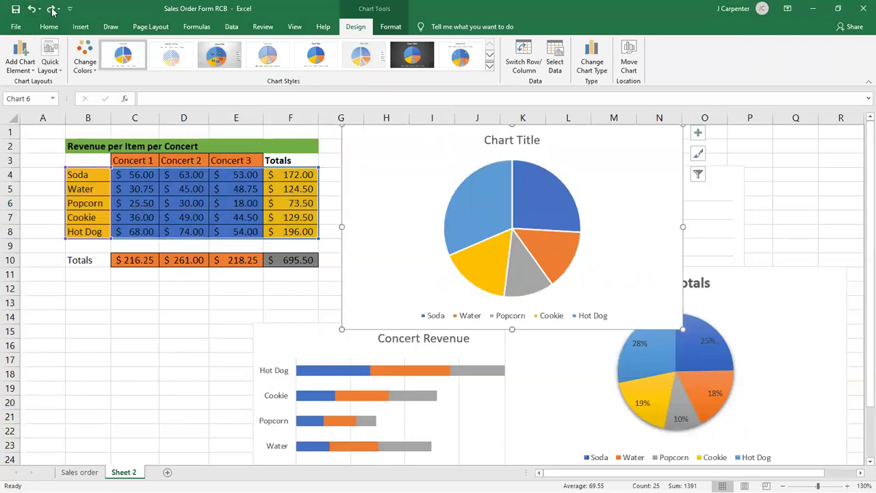
click(32, 9)
click(32, 9)
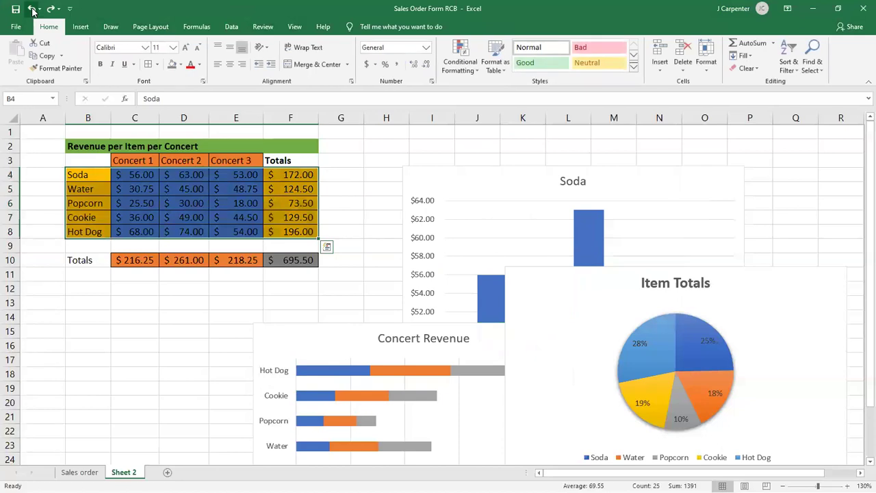
Select B4:F8 again, insert a 2-D pie chart from it, and place the chart over the Soda chart.
click(129, 299)
click(89, 177)
drag(188, 219, 287, 231)
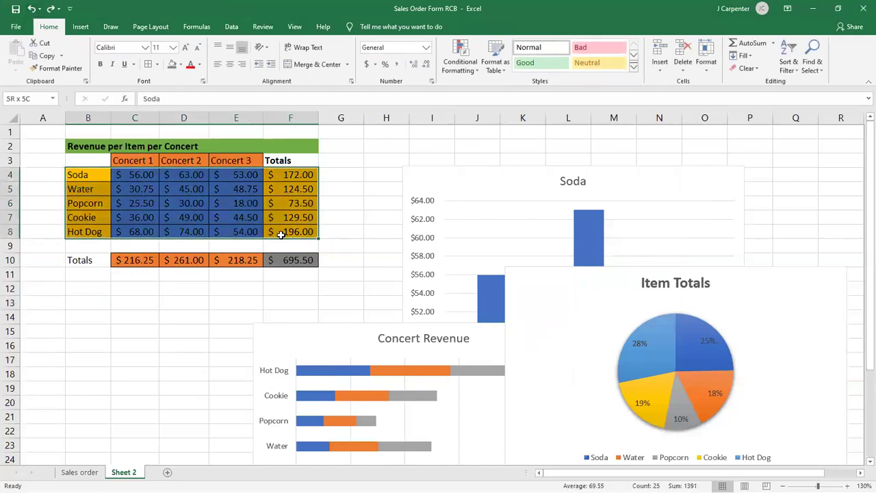
click(80, 26)
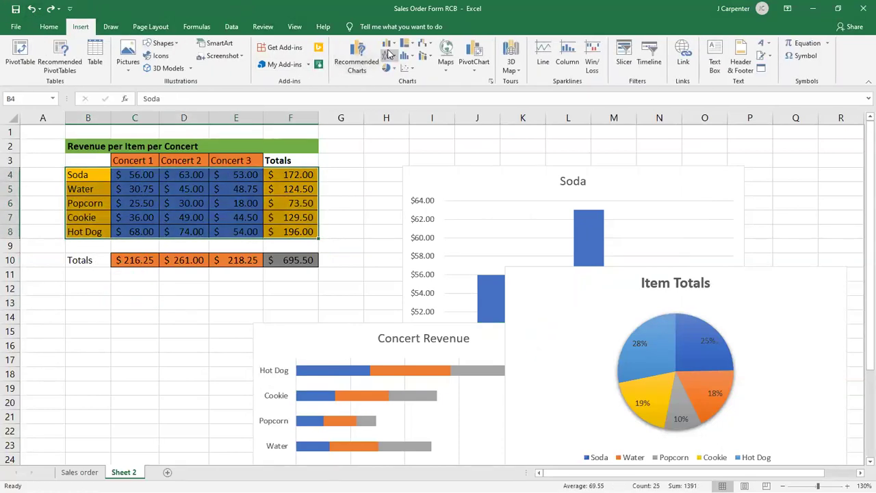
click(394, 70)
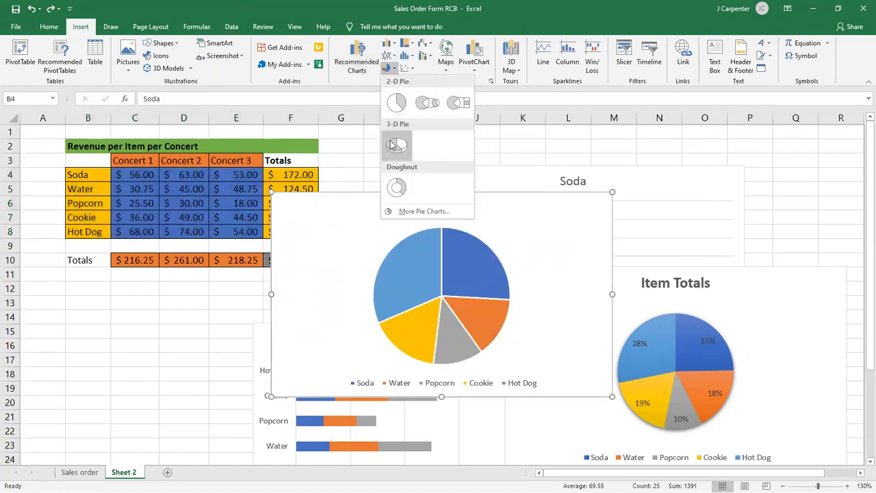
click(397, 102)
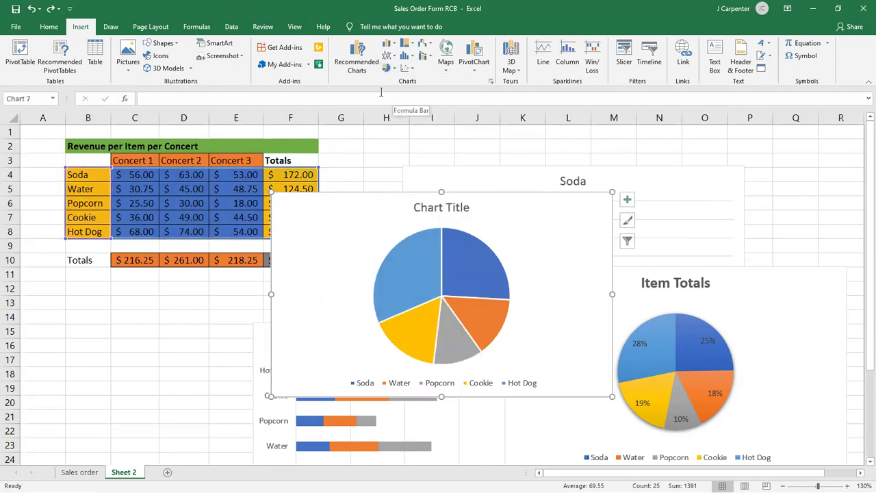
drag(338, 201, 493, 145)
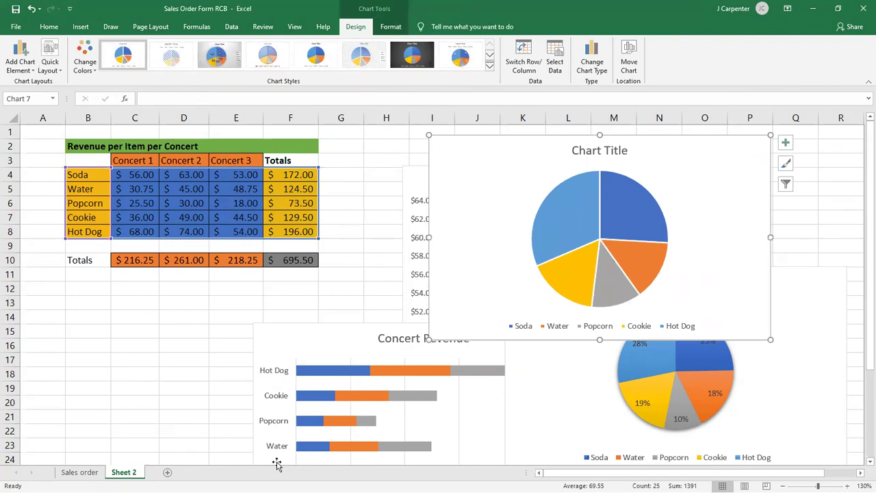
Switch to the worksheet PDF in Chrome and find the passage on pie charts with the two SODA pies.
key(super)
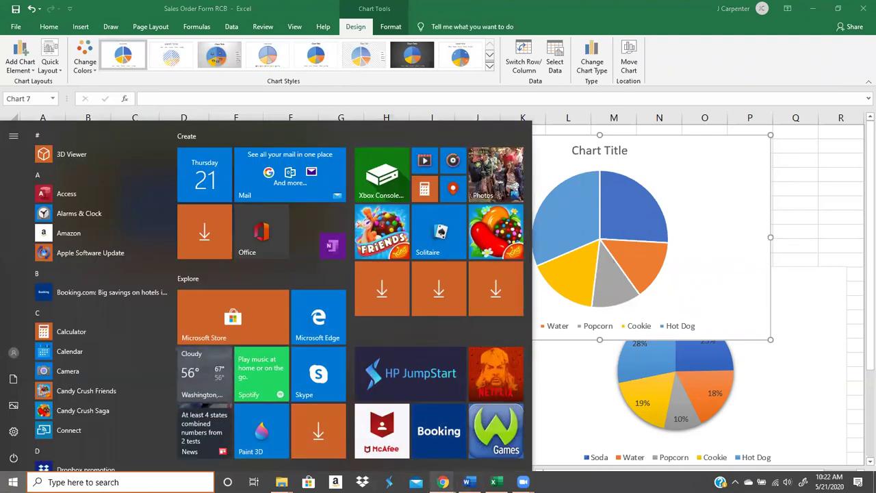
mouse_move(443, 482)
click(520, 433)
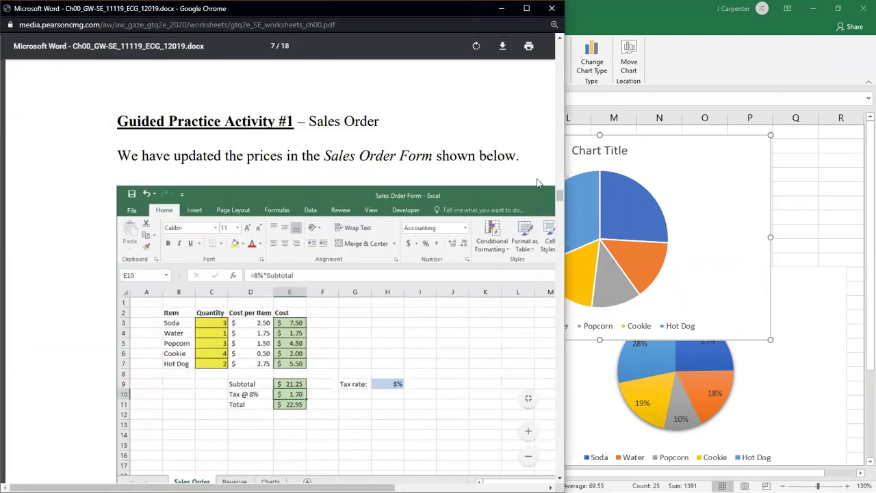
scroll(420, 241, down, 20)
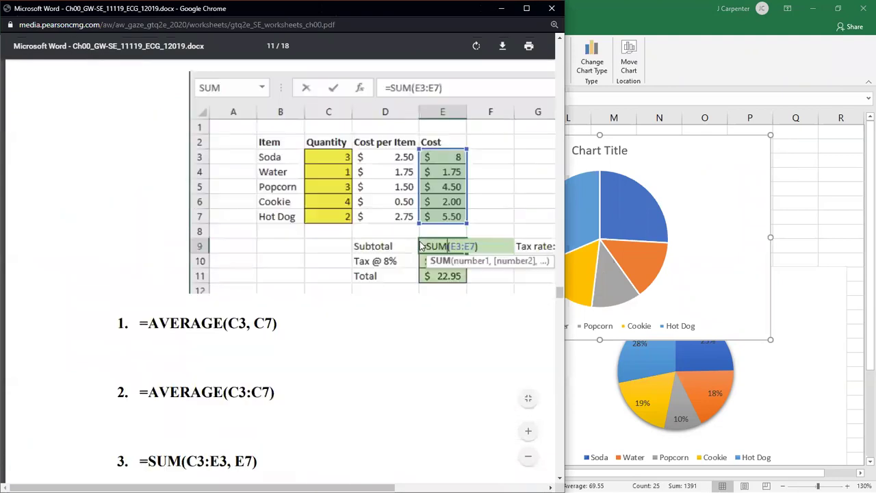
scroll(419, 241, down, 15)
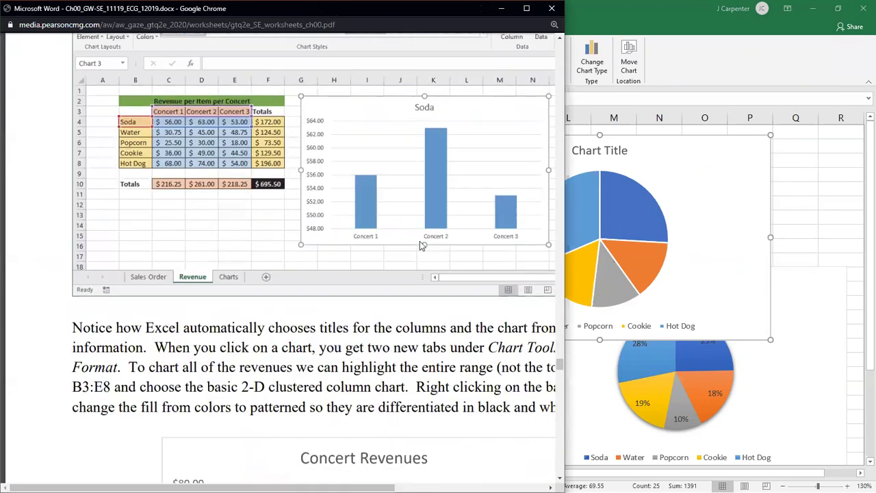
scroll(420, 244, down, 10)
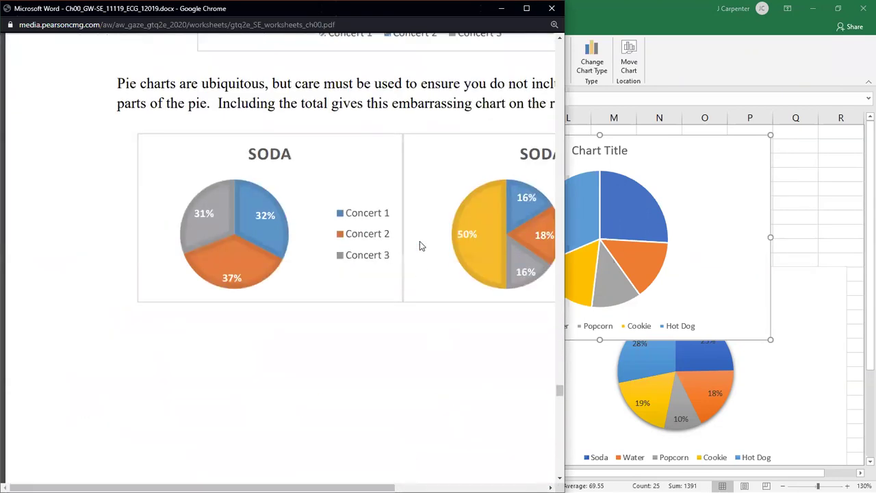
scroll(420, 241, up, 2)
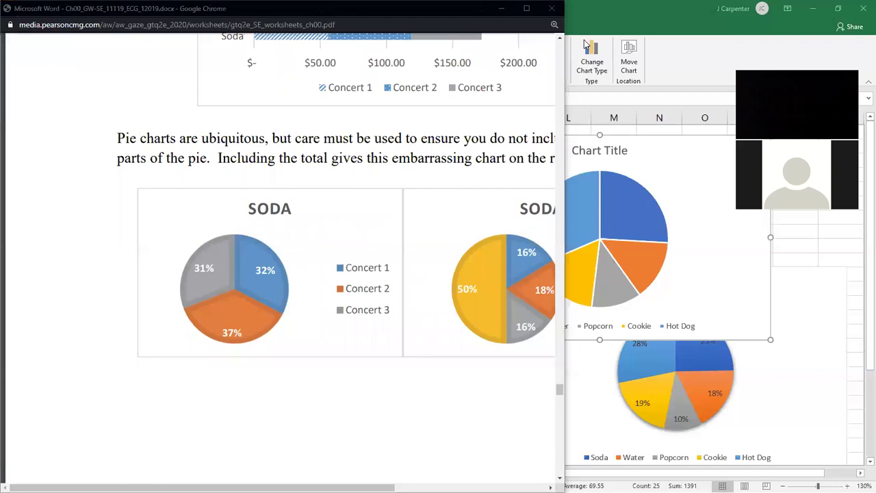
Maximize the PDF window and examine the warning about including the total in a pie chart, then the page after it.
double_click(159, 26)
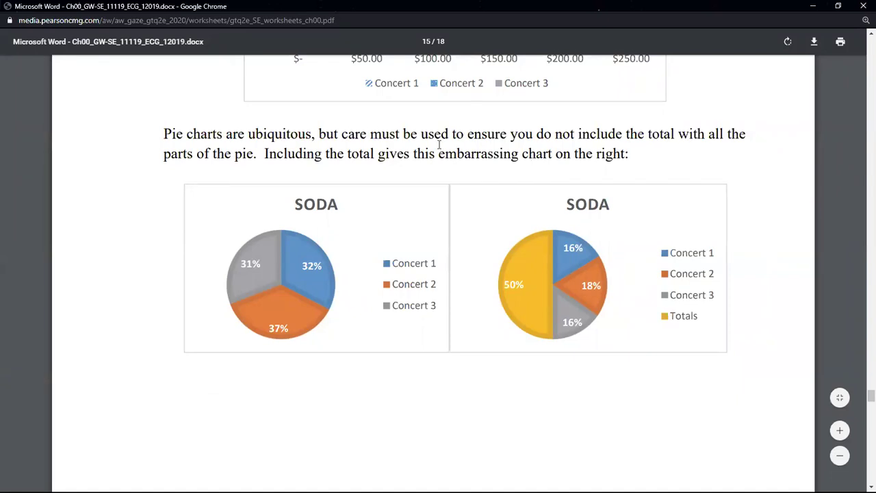
drag(441, 156, 519, 157)
click(521, 212)
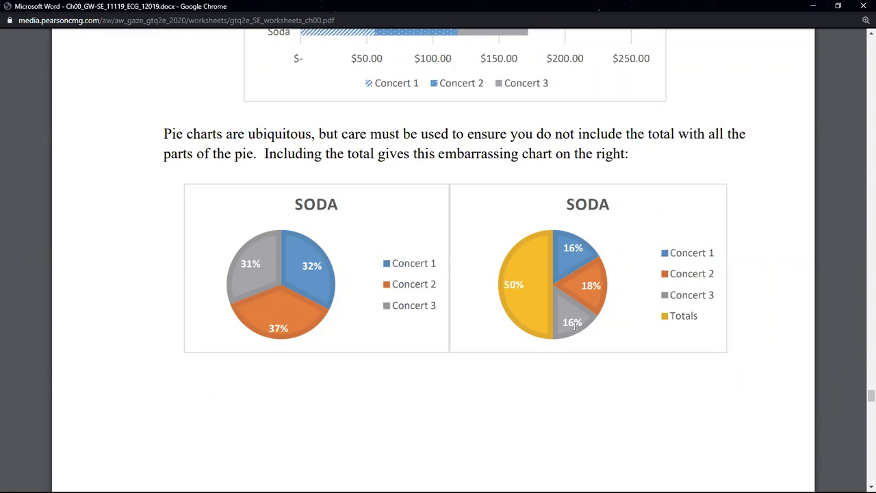
scroll(549, 263, down, 6)
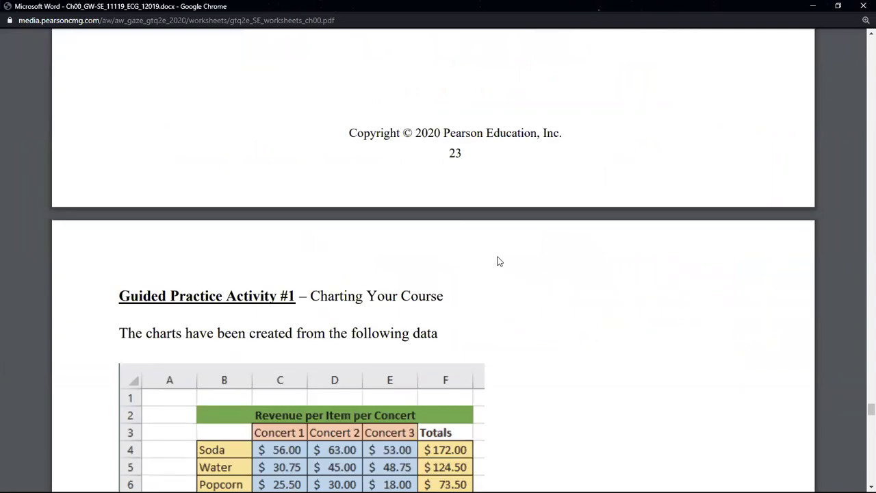
scroll(499, 260, up, 4)
Return to the Excel sheet and move the new untitled pie chart slightly down and closer to the revenue table.
click(820, 6)
drag(482, 139, 428, 145)
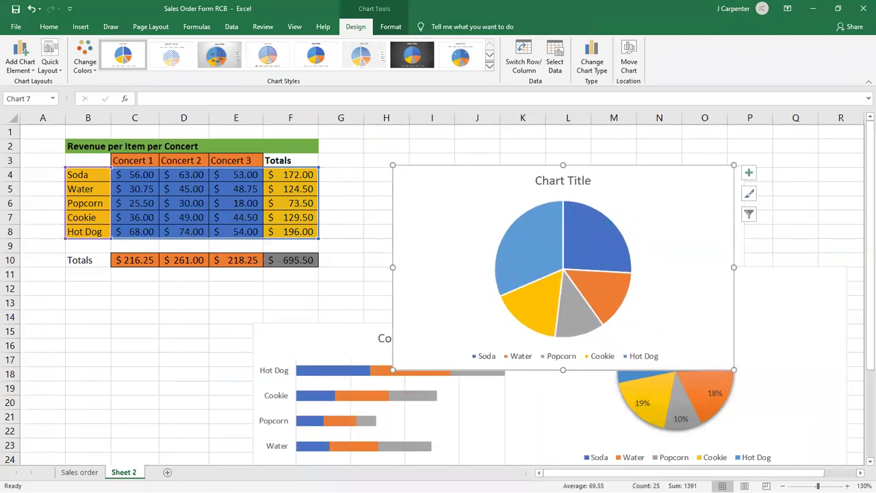
Switch to the Daily Notes Summer 2020 document in Word and go to the MTH 154 5/21/20 notes.
click(13, 482)
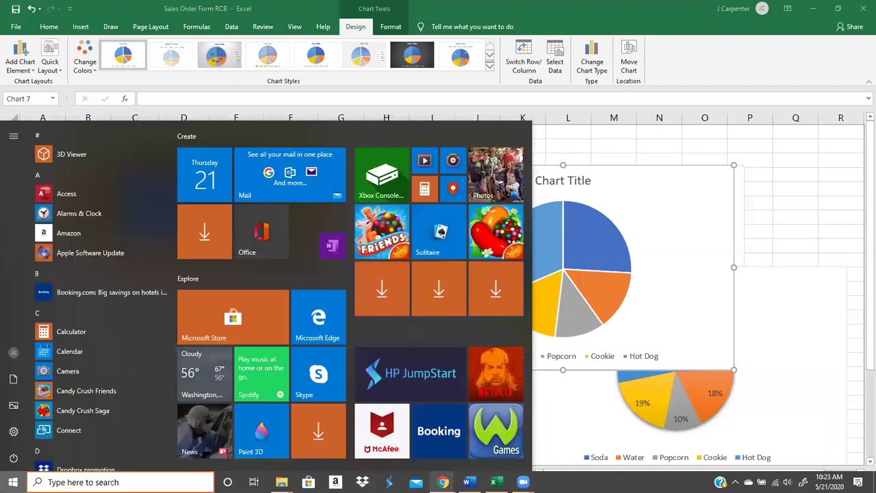
mouse_move(493, 482)
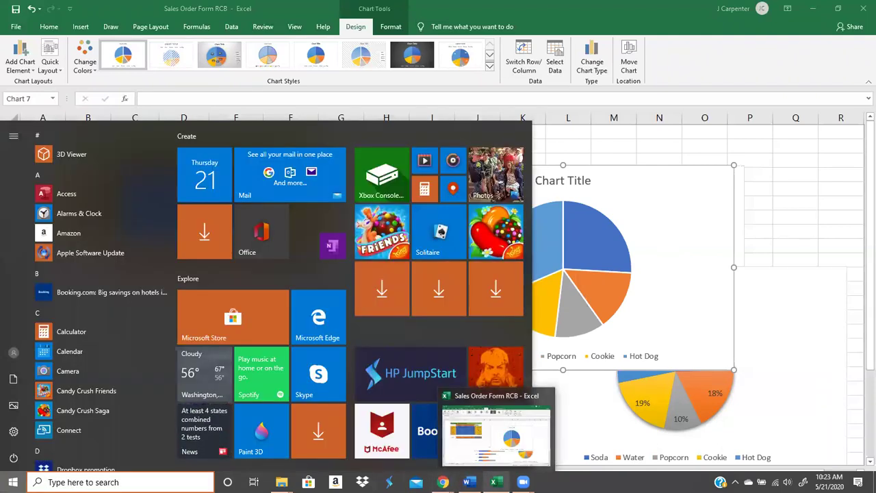
click(468, 482)
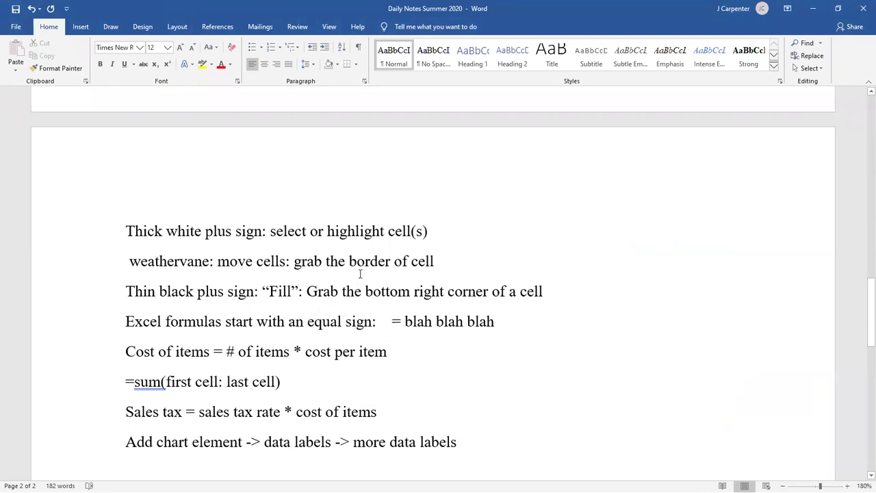
right_click(487, 452)
click(472, 442)
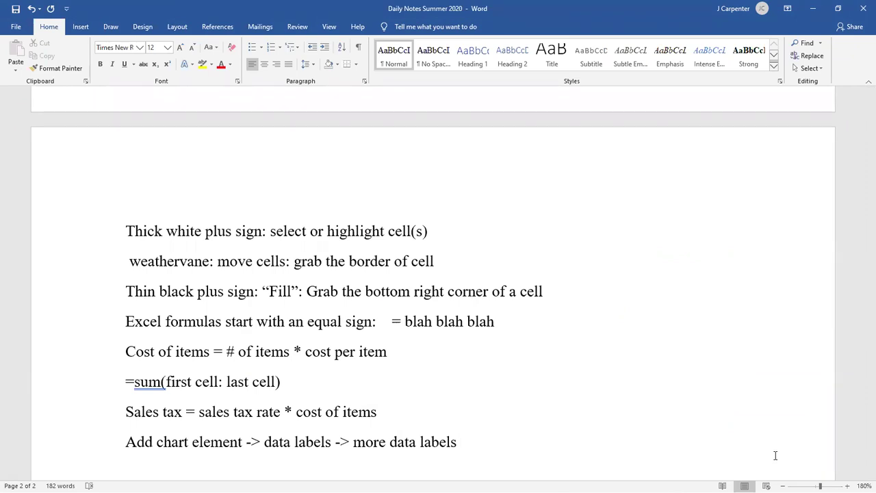
scroll(401, 260, up, 5)
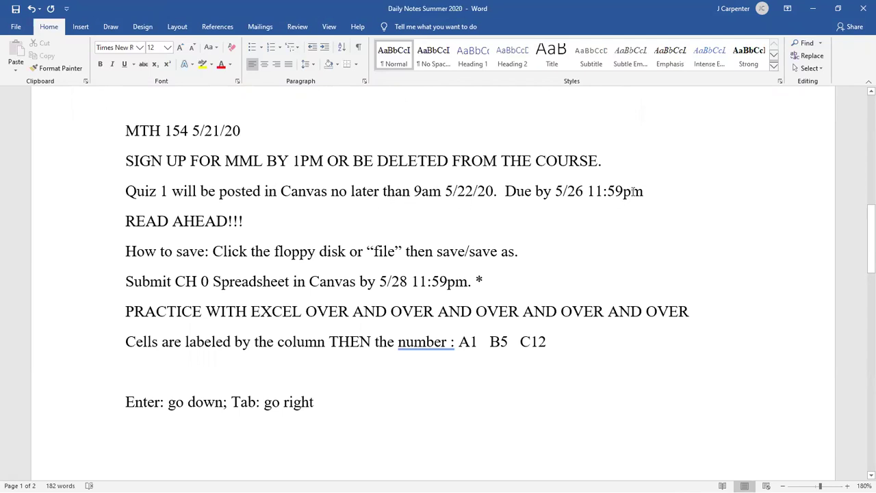
Highlight the Quiz 1 due date and the READ AHEAD!!! line in turn to point them out.
drag(643, 192, 534, 186)
click(533, 188)
drag(244, 221, 127, 221)
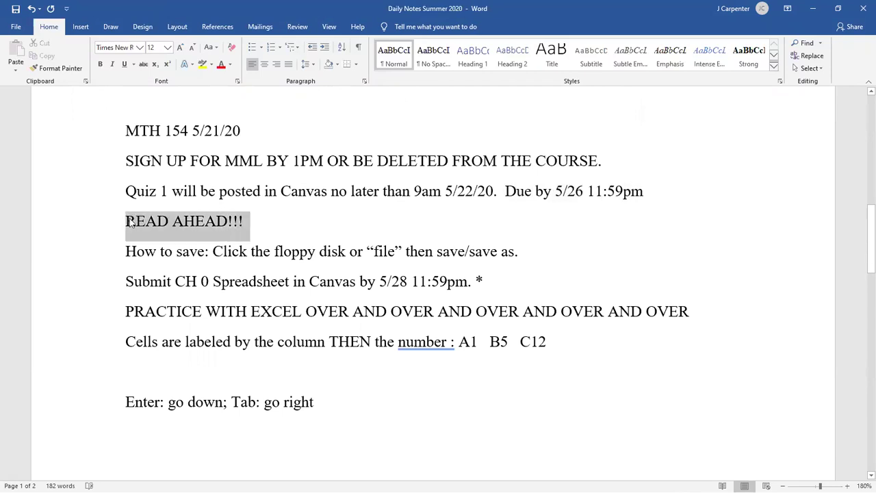
click(140, 225)
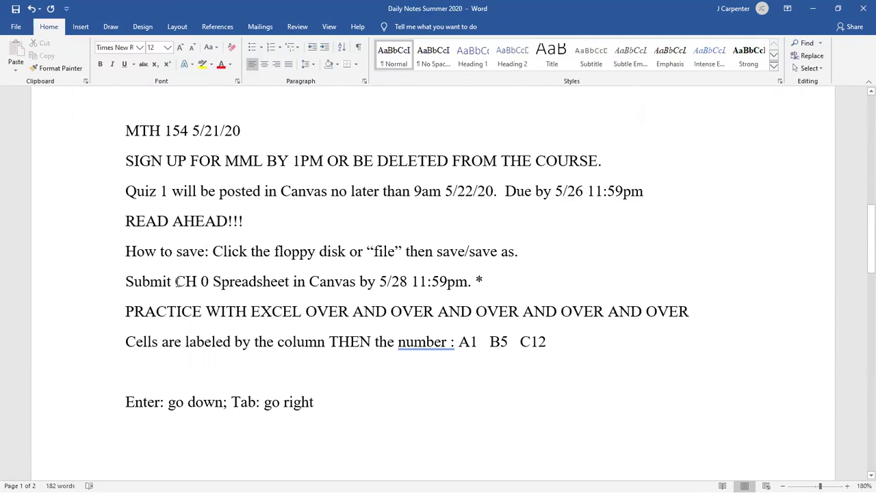
Highlight the whole "Submit CH 0 Spreadsheet in Canvas" line to point out the assignment, and clear the selection.
drag(126, 281, 487, 280)
click(485, 279)
double_click(485, 279)
key(Left)
key(Left)
key(Left)
drag(126, 280, 486, 285)
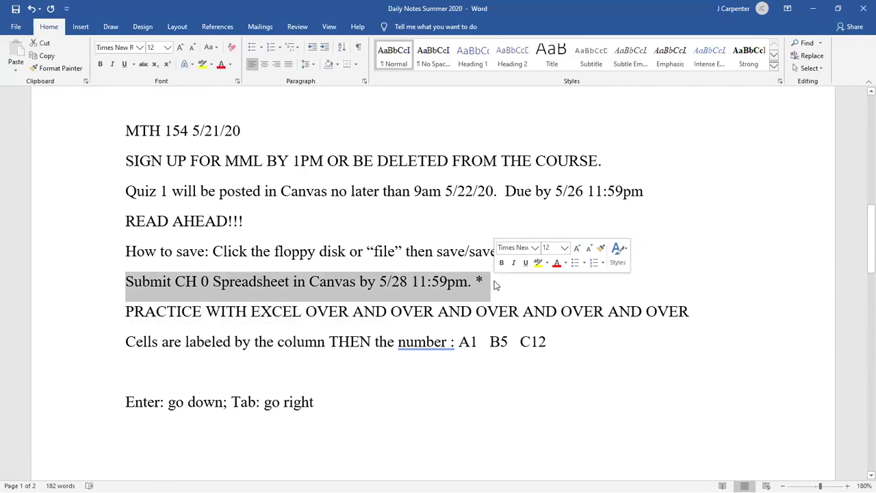
click(485, 284)
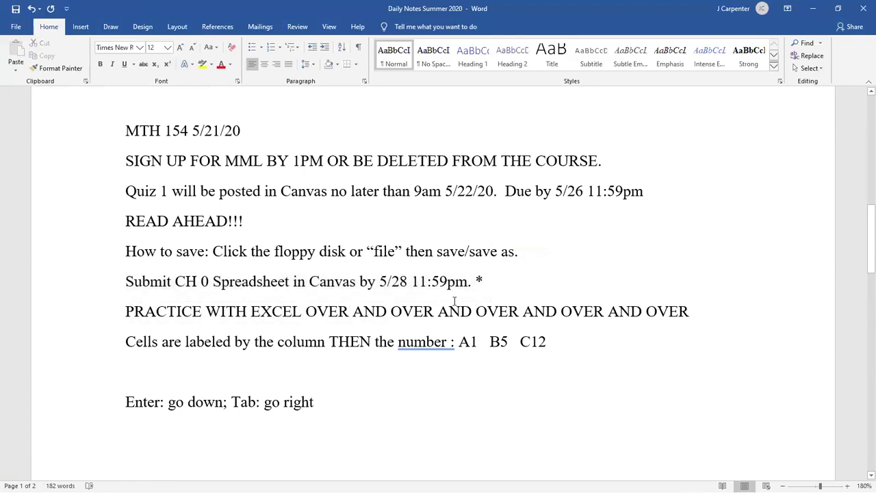
Highlight only the 5/28 11:59pm deadline in the CH 0 Spreadsheet line, and clear the selection.
right_click(429, 281)
click(430, 282)
drag(380, 281, 469, 281)
click(469, 281)
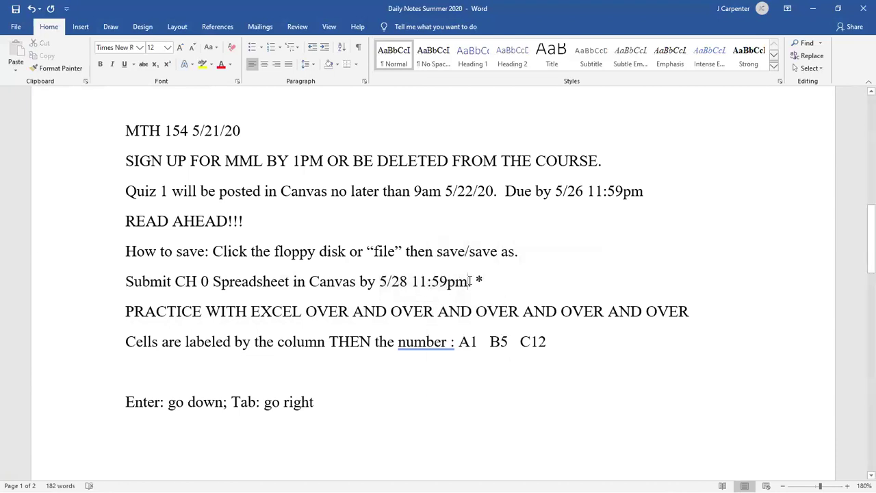